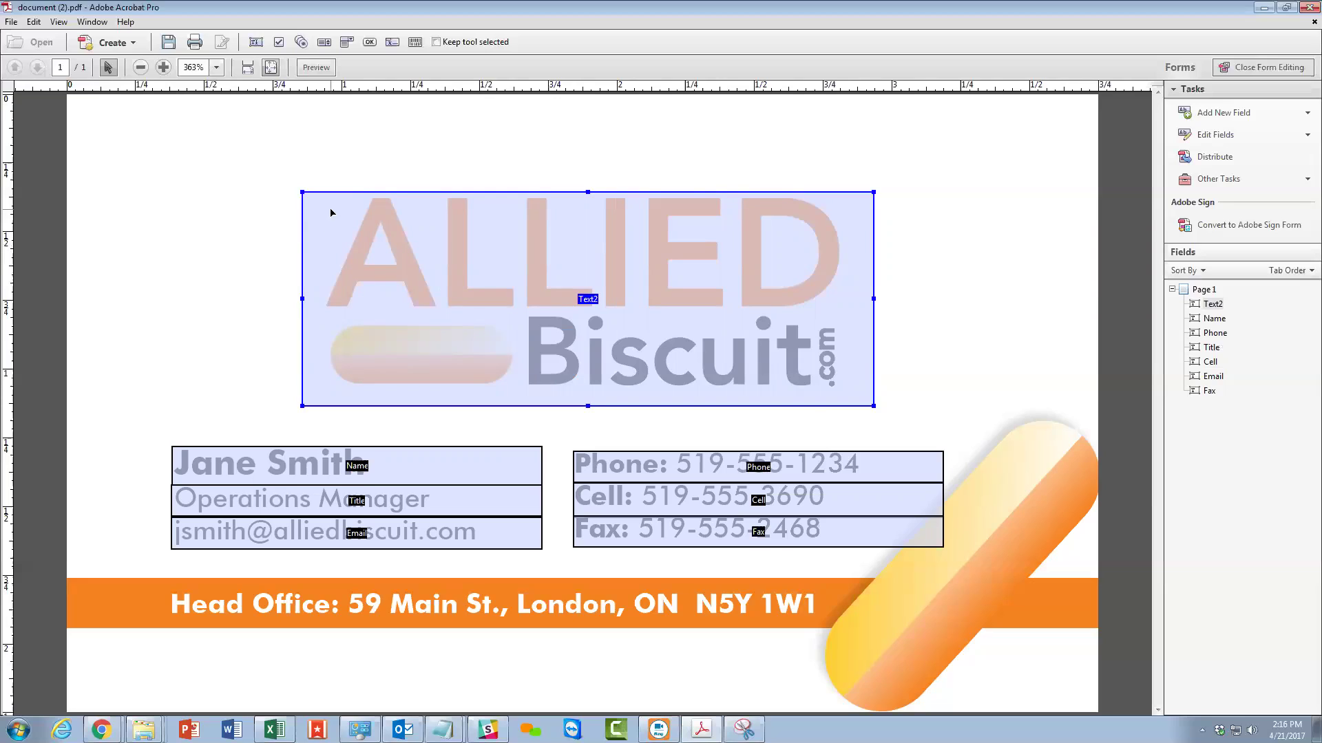
Delete the Text2 form field over the logo and save the card as Allied BC.pdf.
left_click(615, 502, "ctrl")
key("Delete")
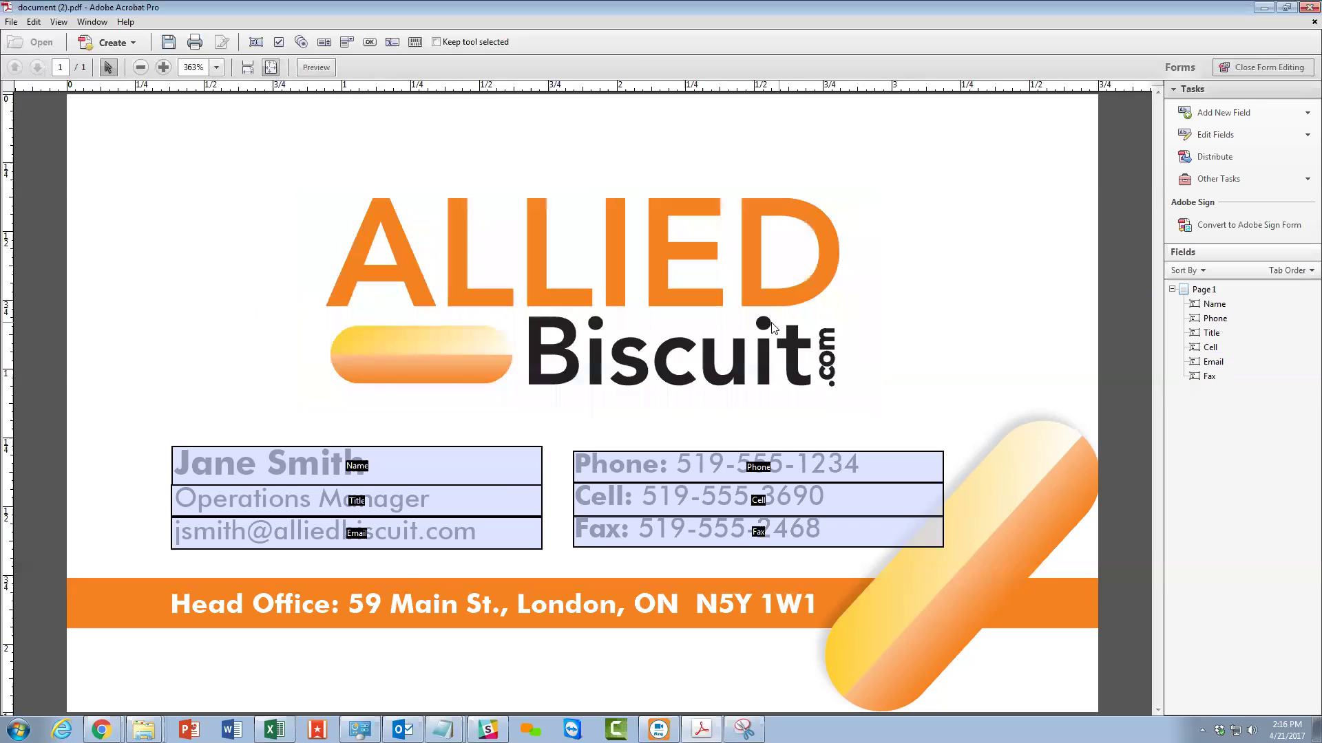
left_click(11, 22)
left_click(38, 108)
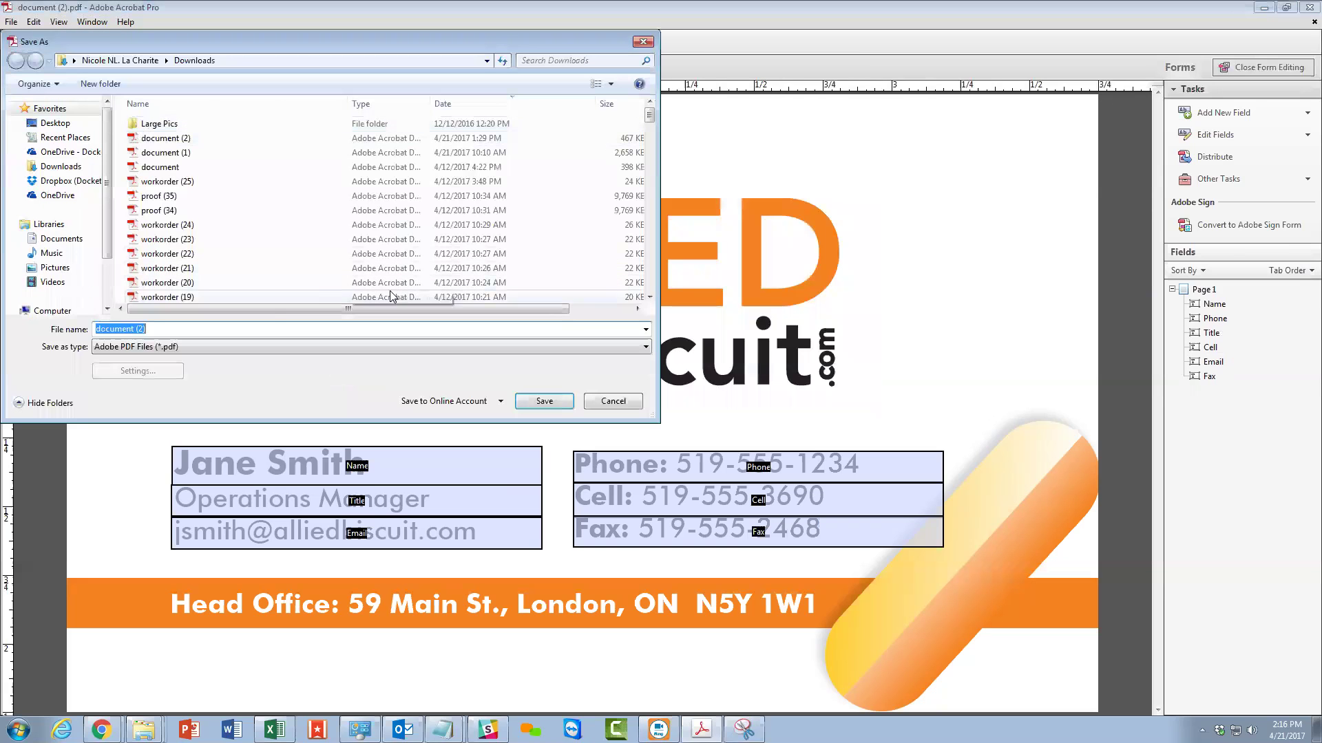
left_click(210, 331)
key("ctrl+a")
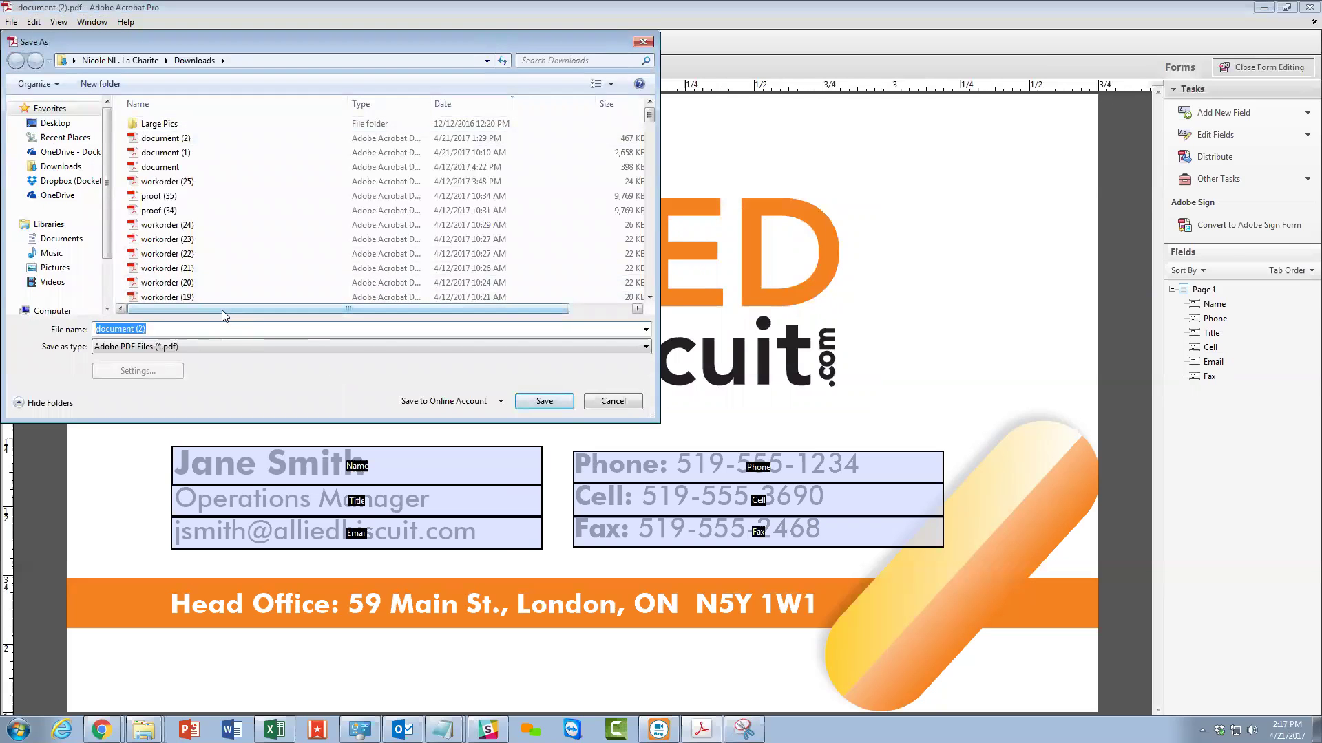
type("Allied BC")
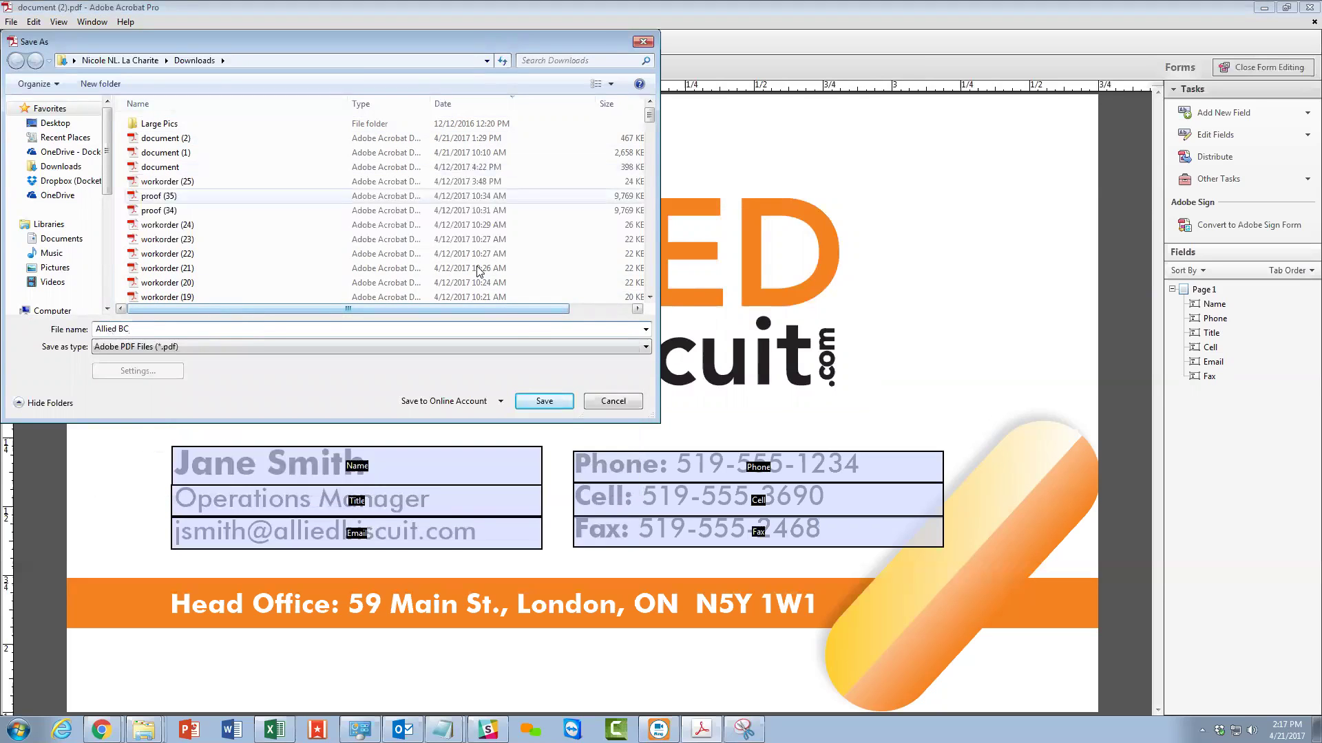
left_click(543, 402)
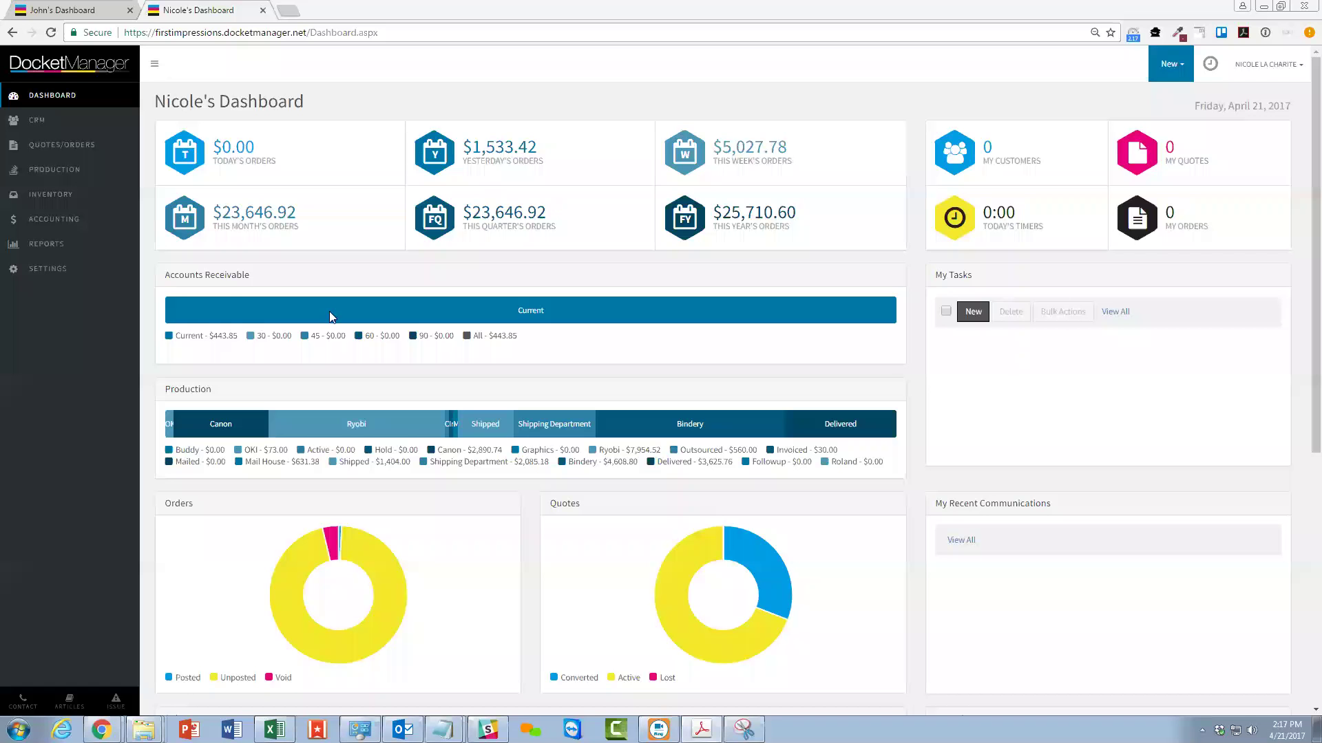
Close the extra dashboard tab and go to Settings > Variable Templates.
left_click(261, 9)
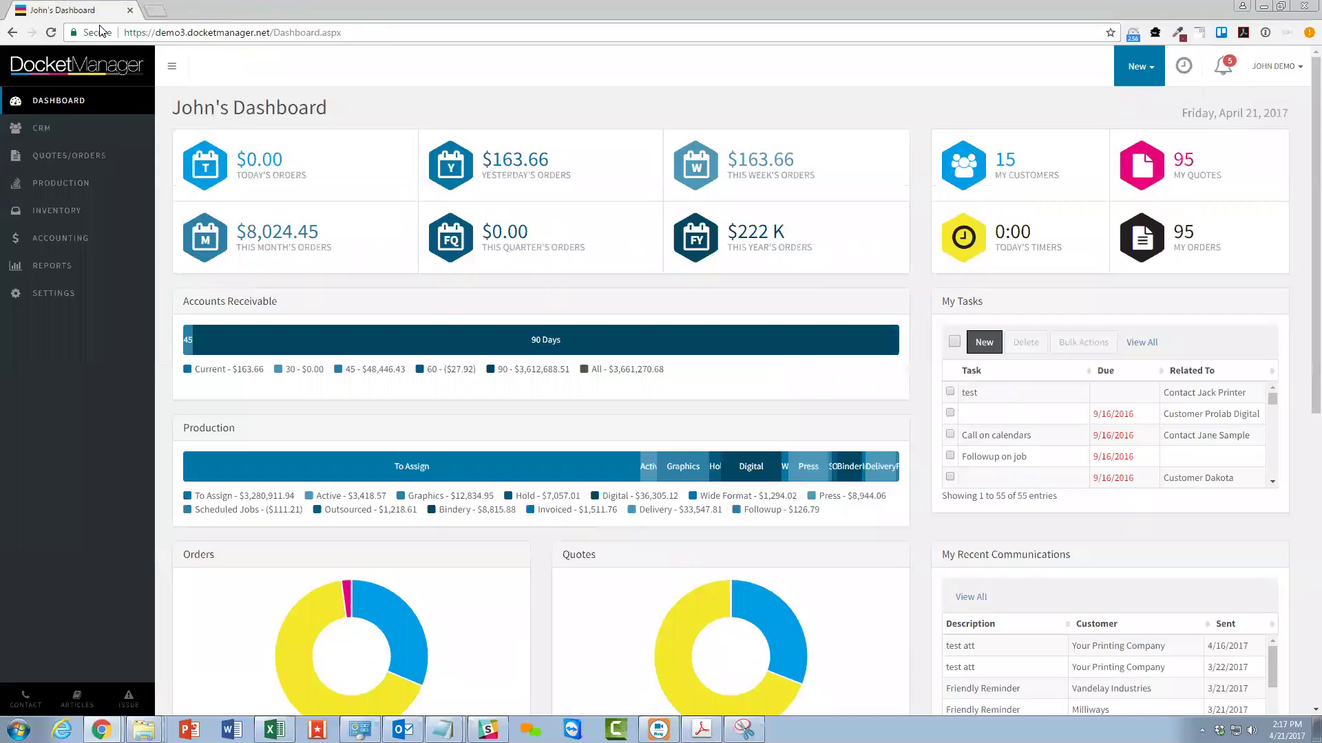
left_click(42, 296)
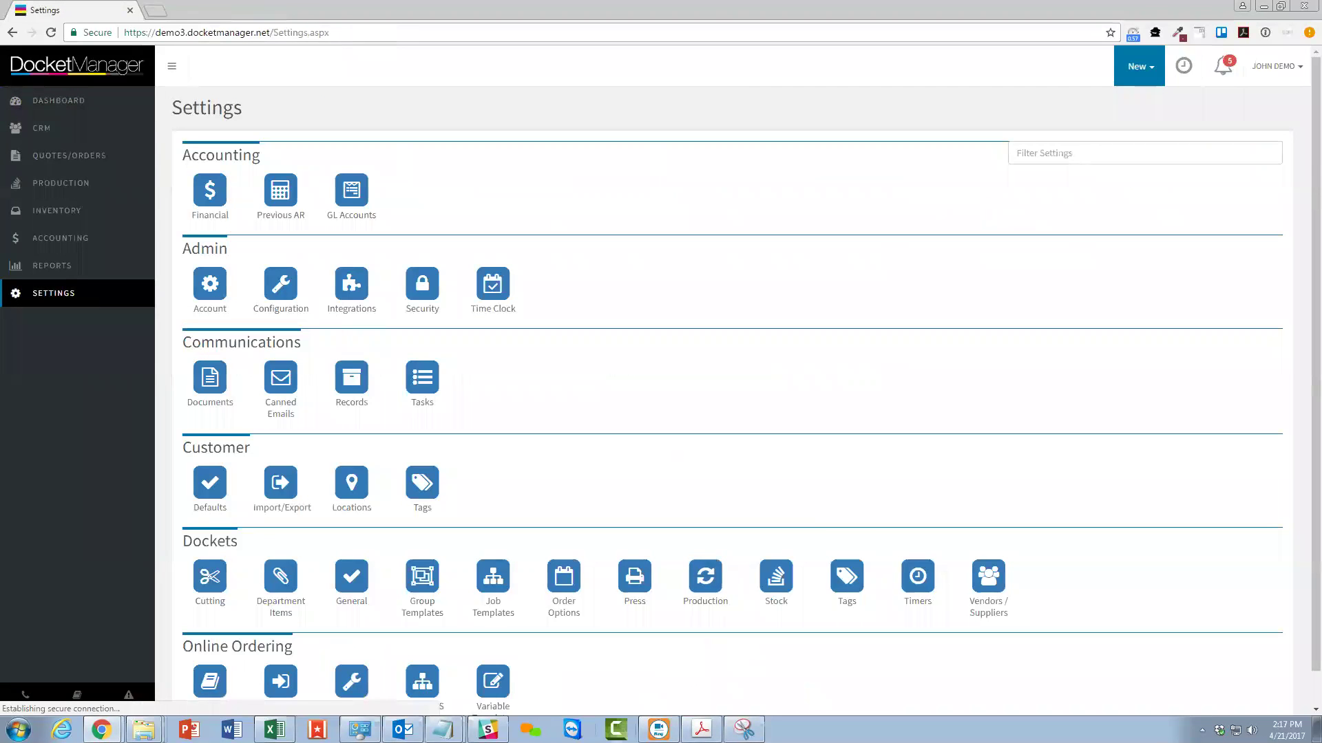
scroll(484, 688, "down", 1)
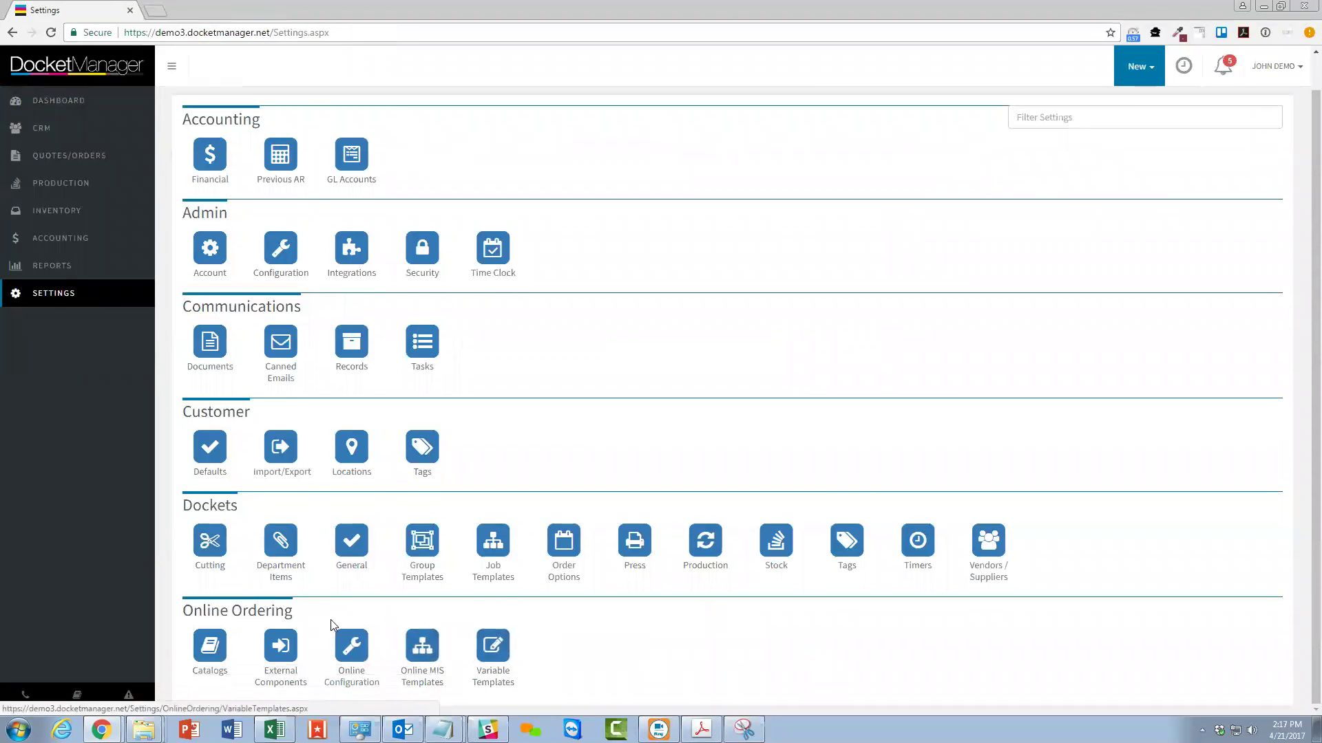
left_click(499, 652)
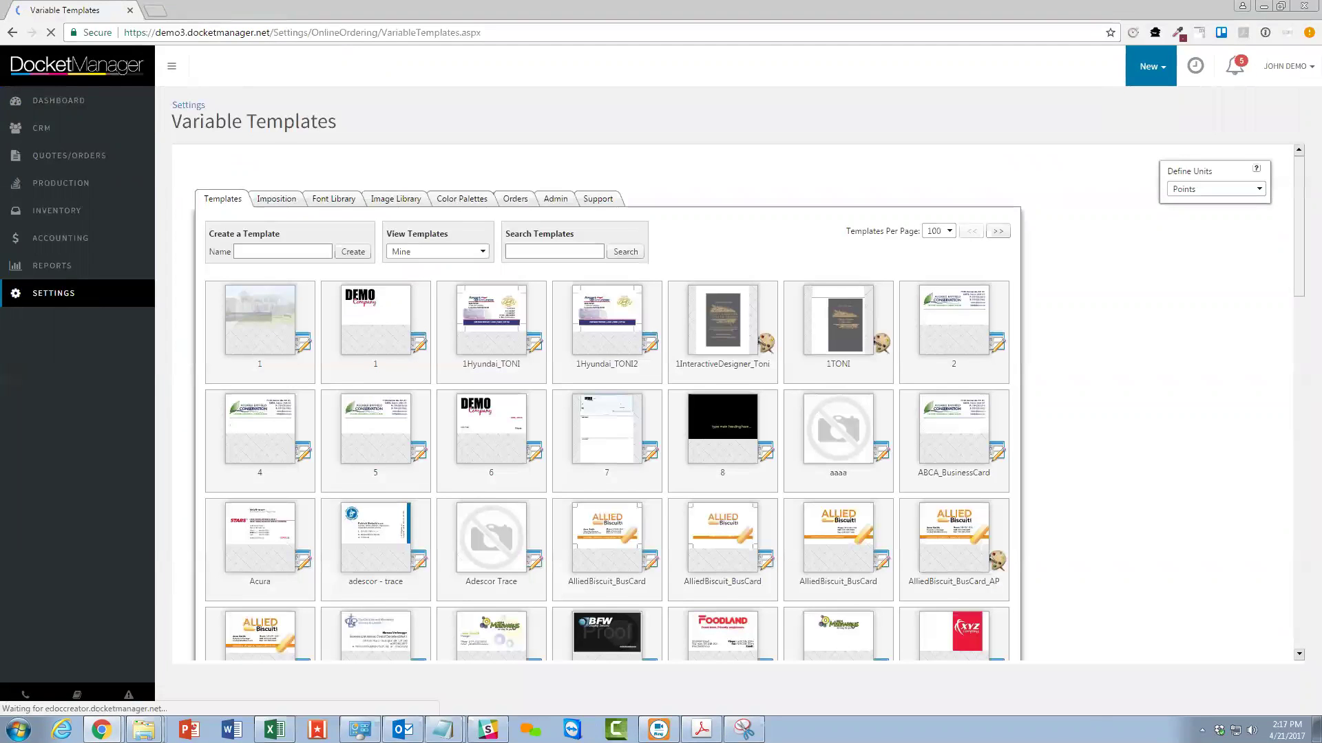
Enter 'Allied BC' as the new template name and create it.
mouse_move(687, 504)
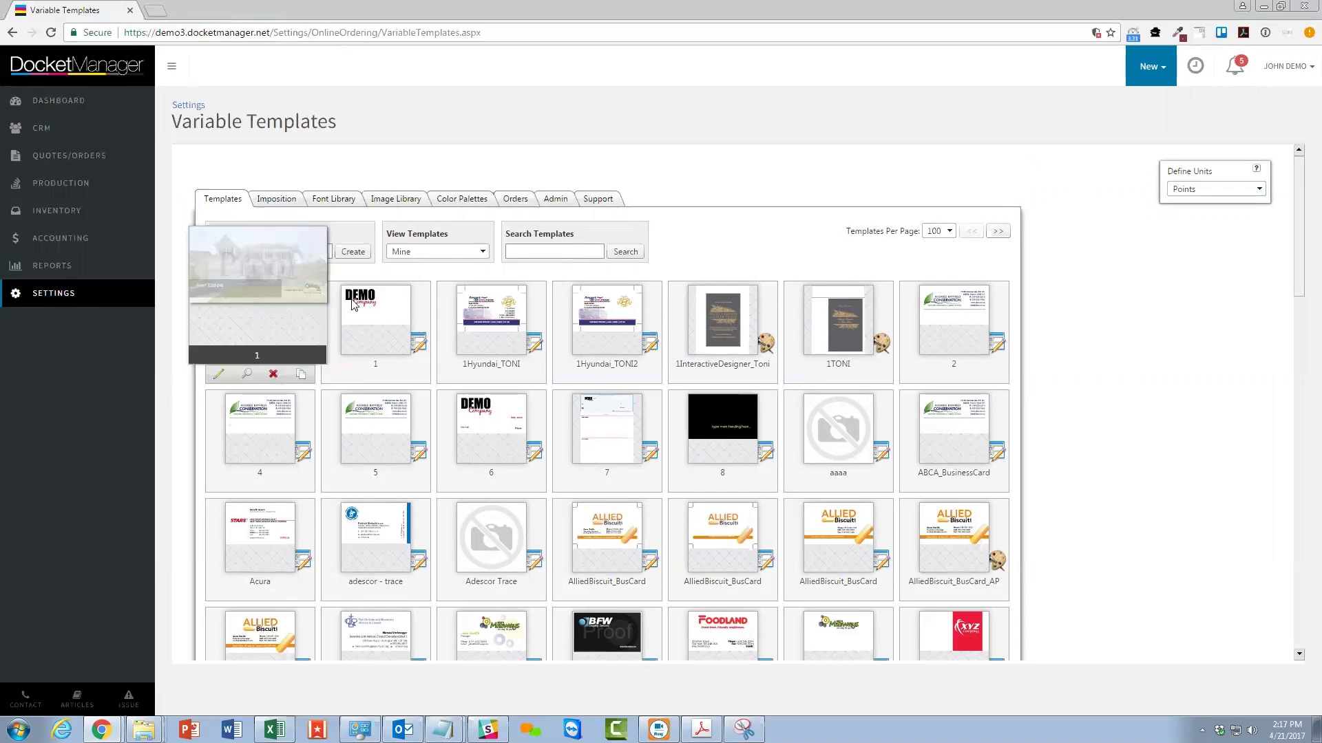
mouse_move(365, 509)
mouse_move(810, 282)
scroll(810, 282, "down", 10)
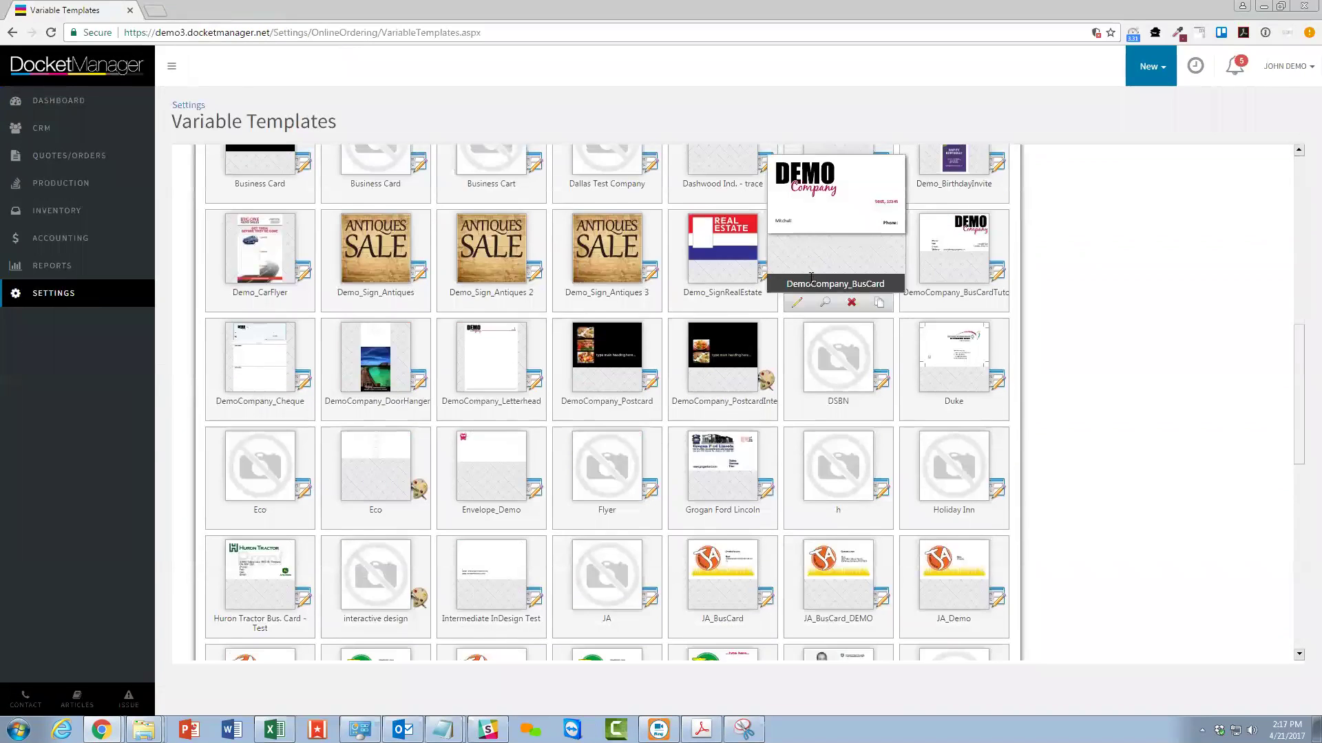
scroll(811, 282, "up", 10)
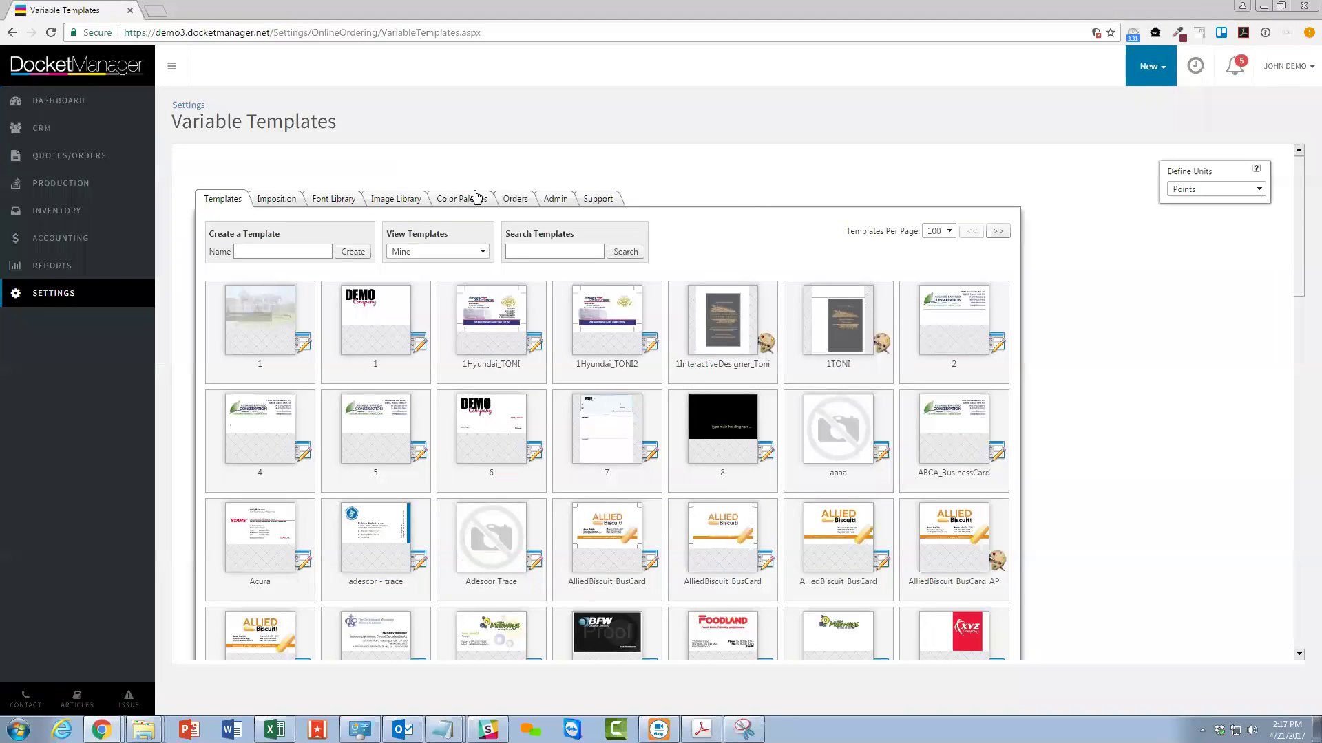
left_click_drag(213, 234, 261, 234)
left_click(290, 251)
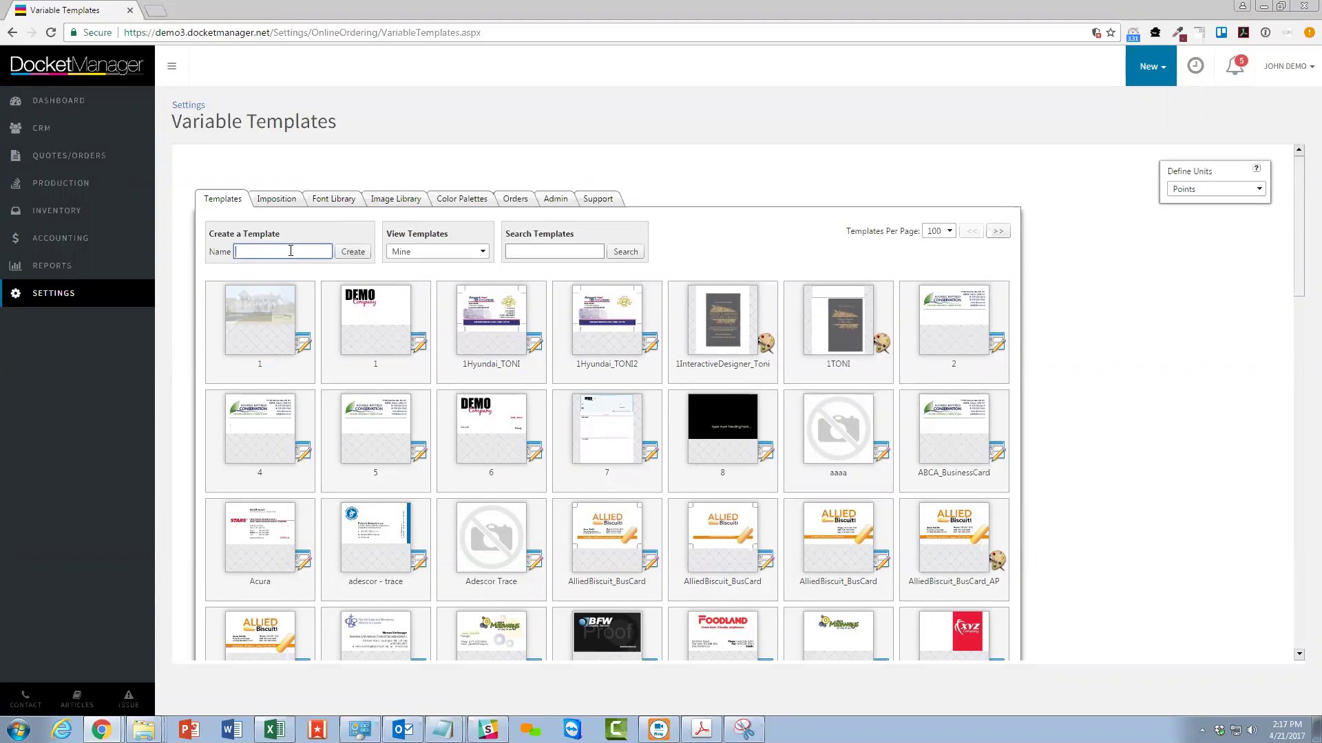
left_click(291, 250)
type("Allied BC")
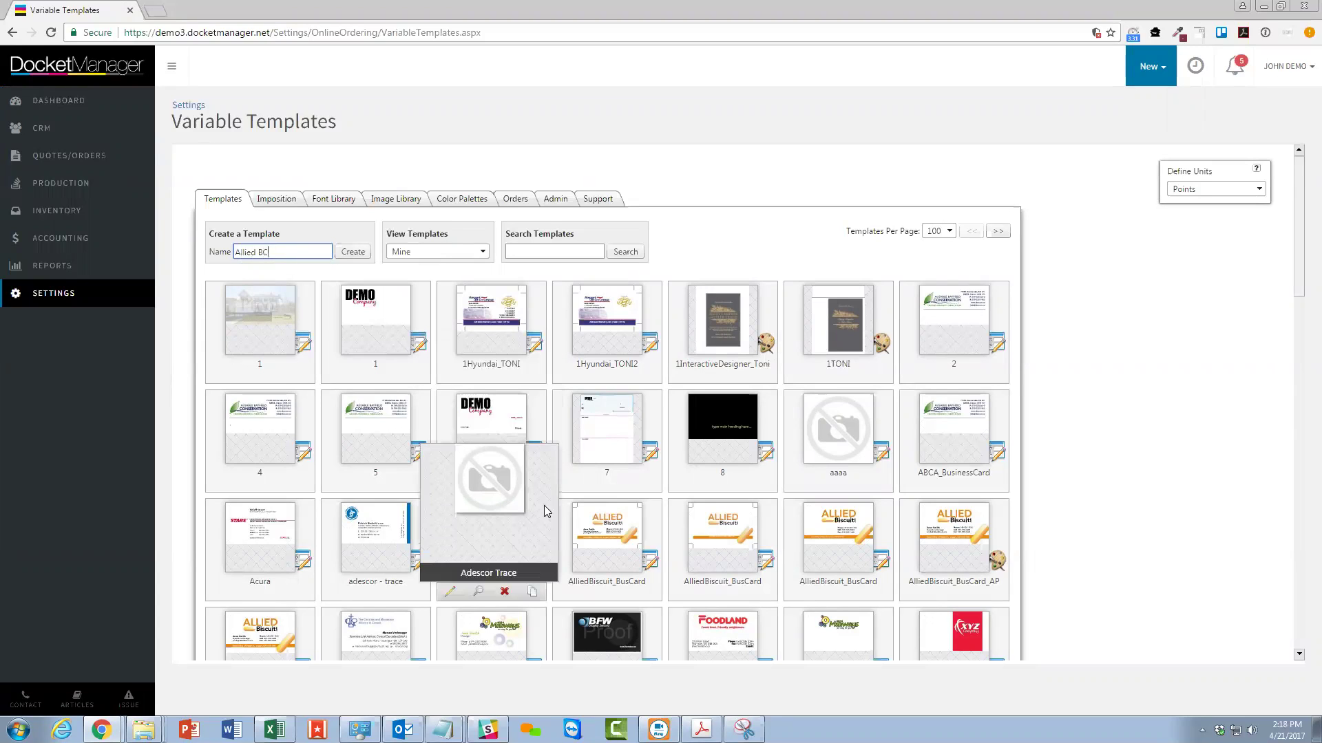
mouse_move(423, 373)
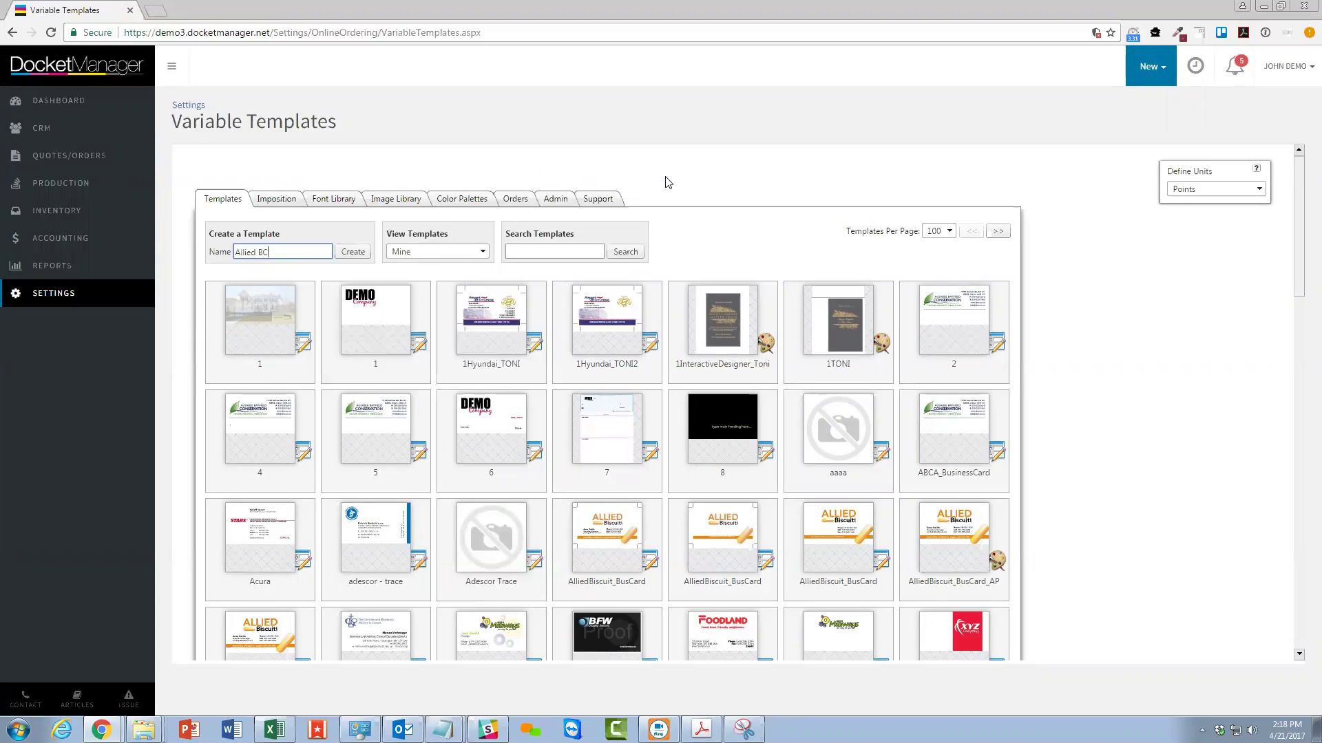
left_click(348, 253)
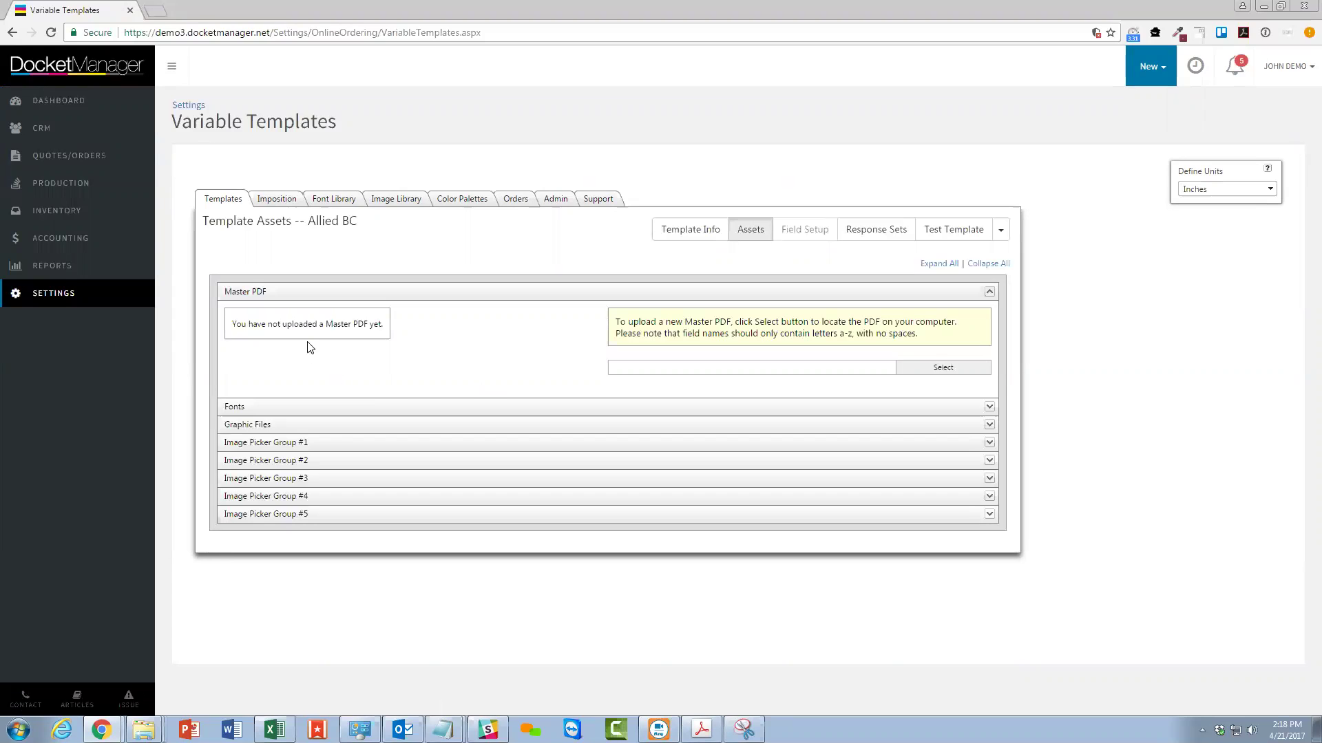
Upload Allied BC.pdf from Downloads as the Master PDF and commit the template.
left_click_drag(241, 325, 472, 329)
left_click(472, 329)
left_click(942, 369)
left_click(61, 137)
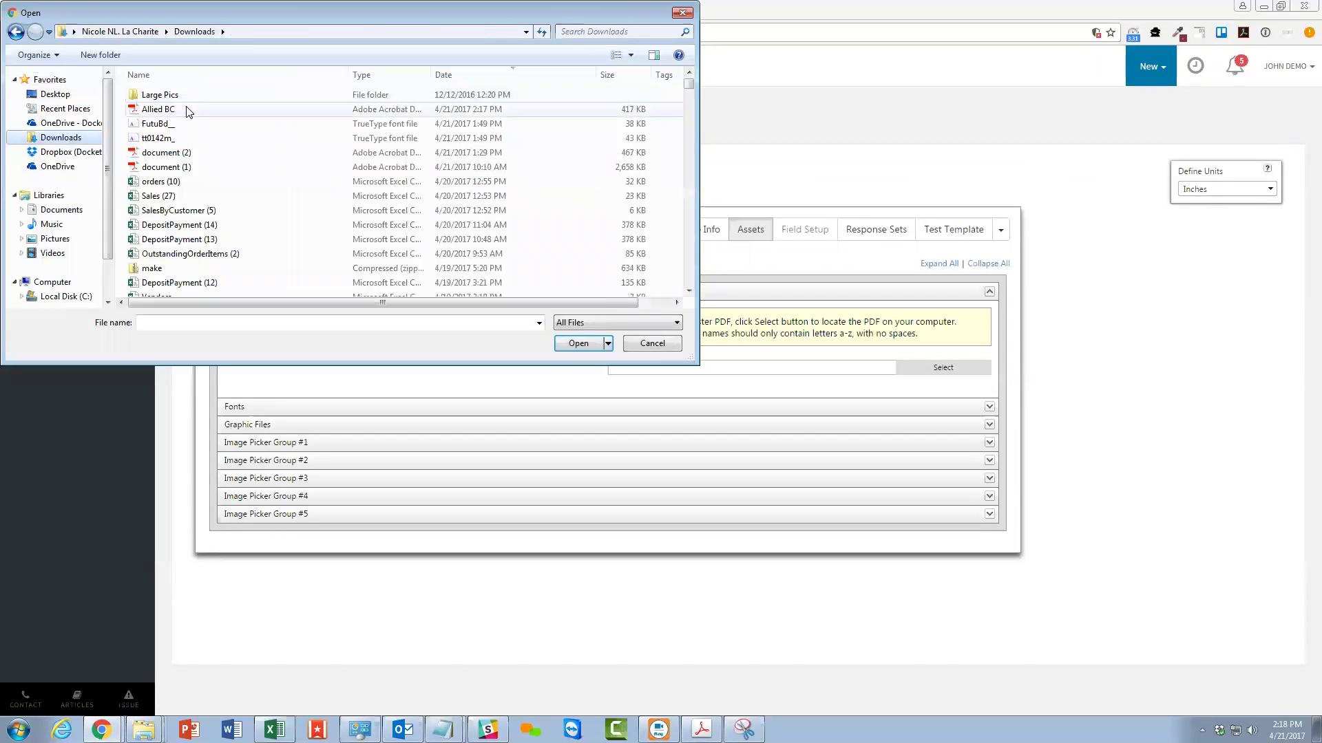
left_click(186, 109)
left_click(581, 344)
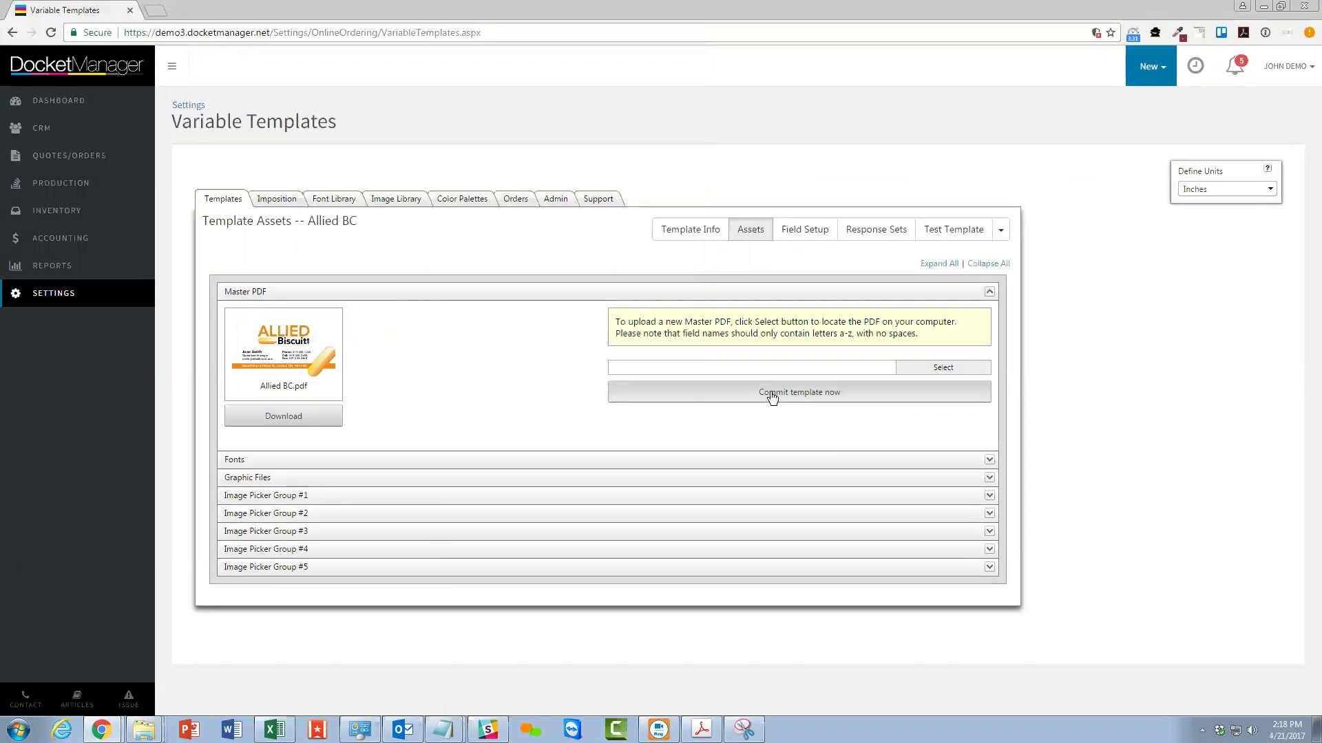
left_click(740, 400)
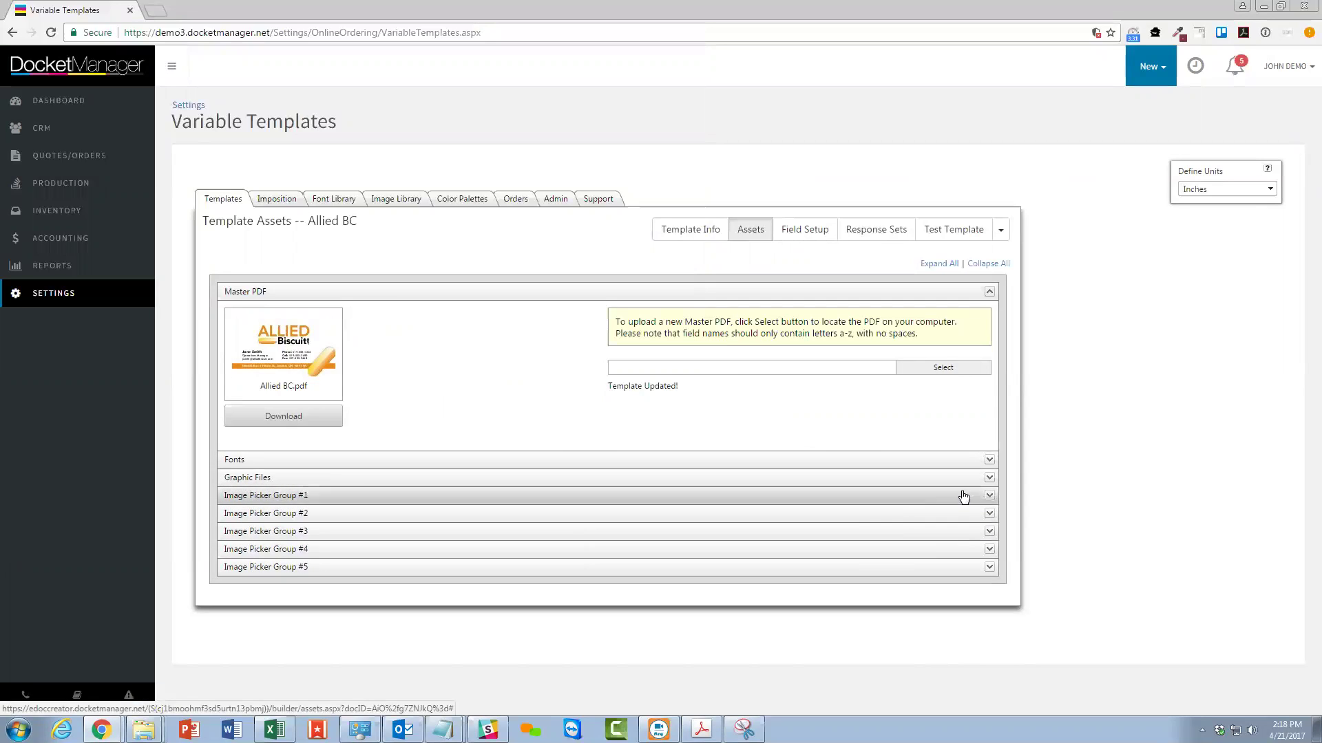
left_click(990, 466)
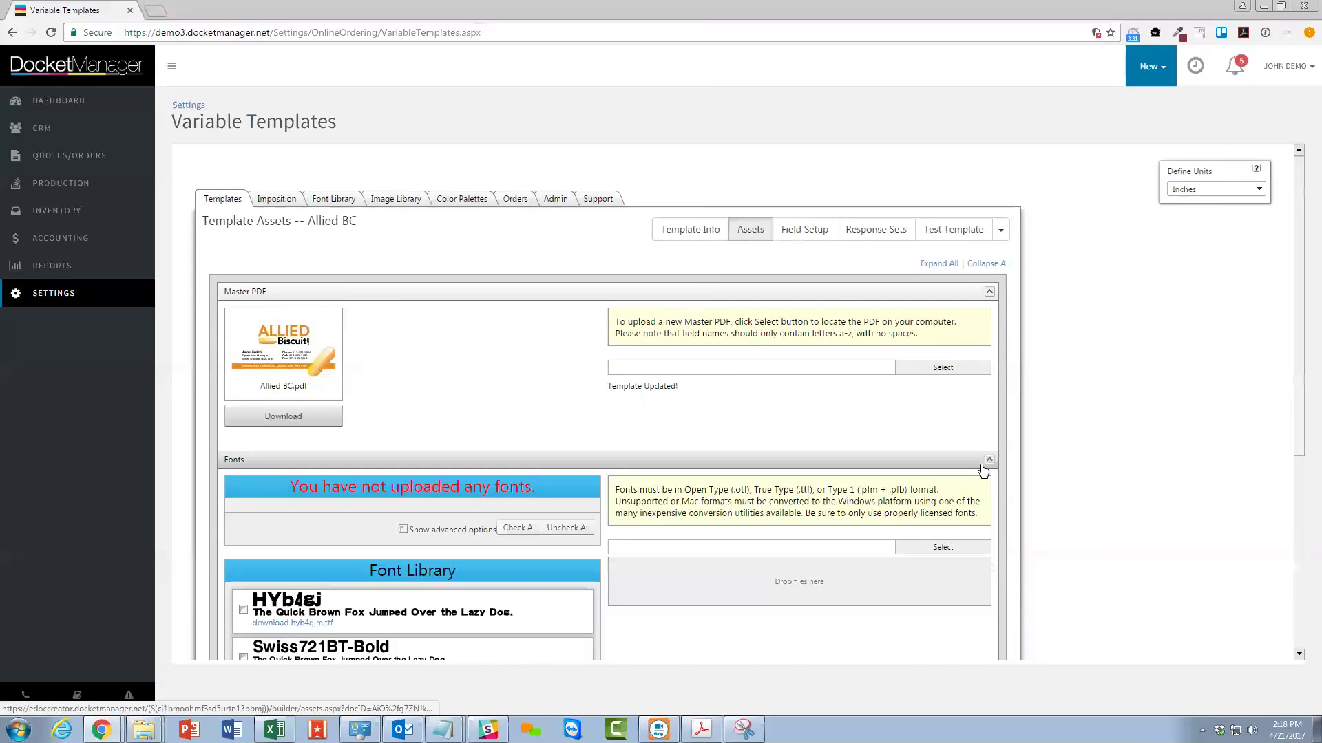
Review the font upload area, its supported formats, and the Font Library (HYb4gj, Swiss721BT-Bold).
scroll(453, 585, "down", 2)
scroll(451, 578, "down", 2)
scroll(413, 516, "up", 2)
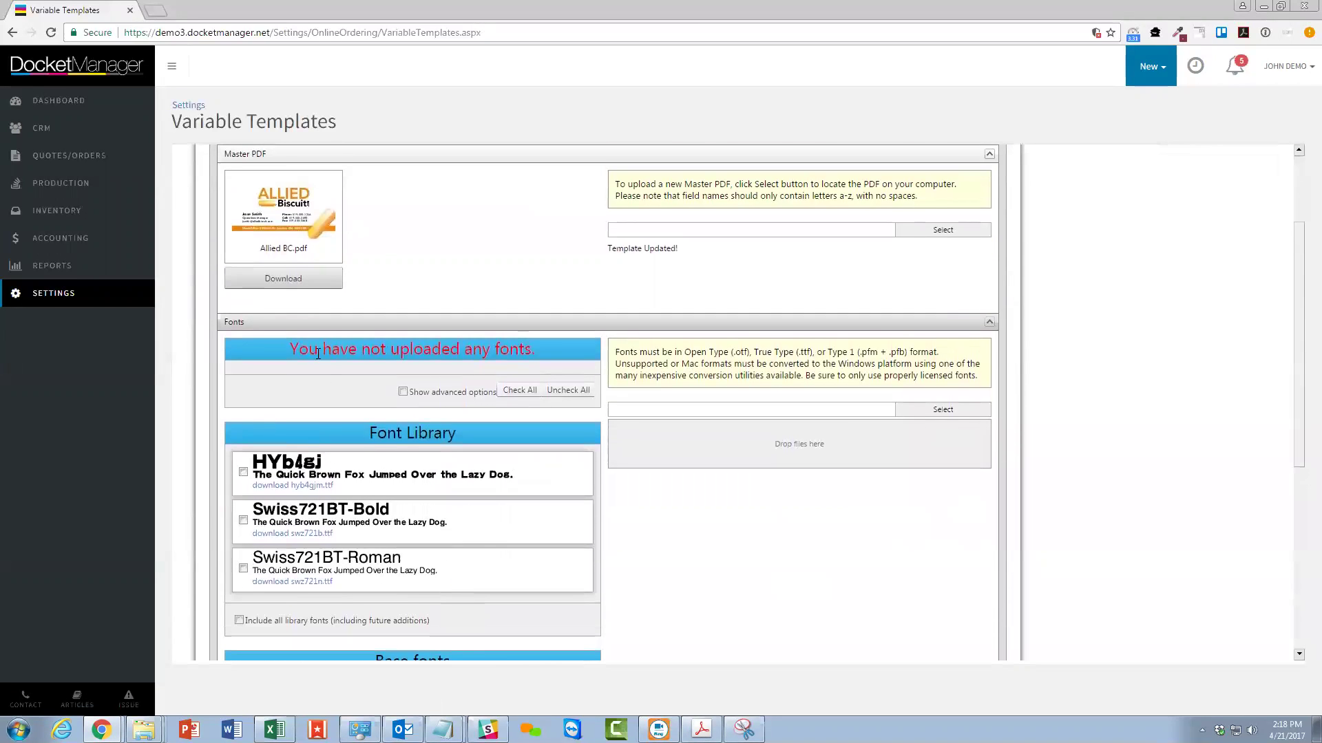
scroll(510, 355, "up", 2)
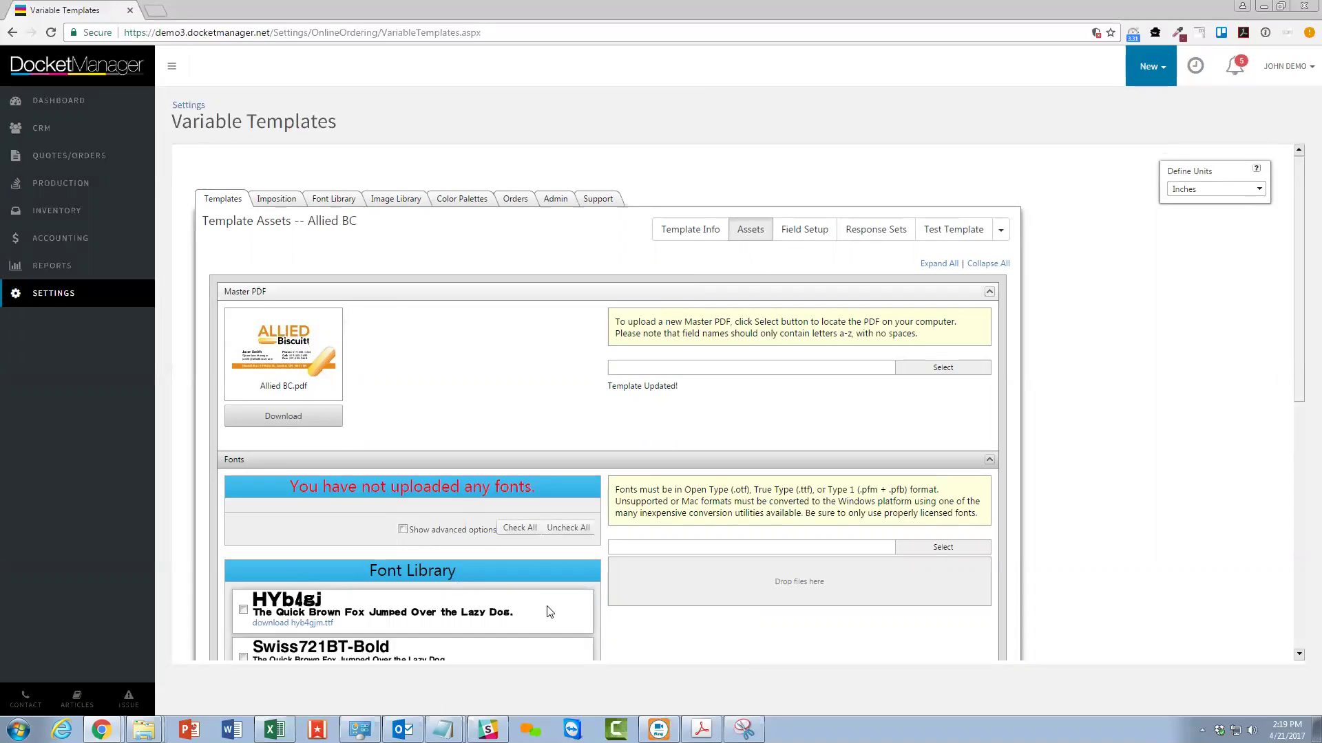
left_click(144, 731)
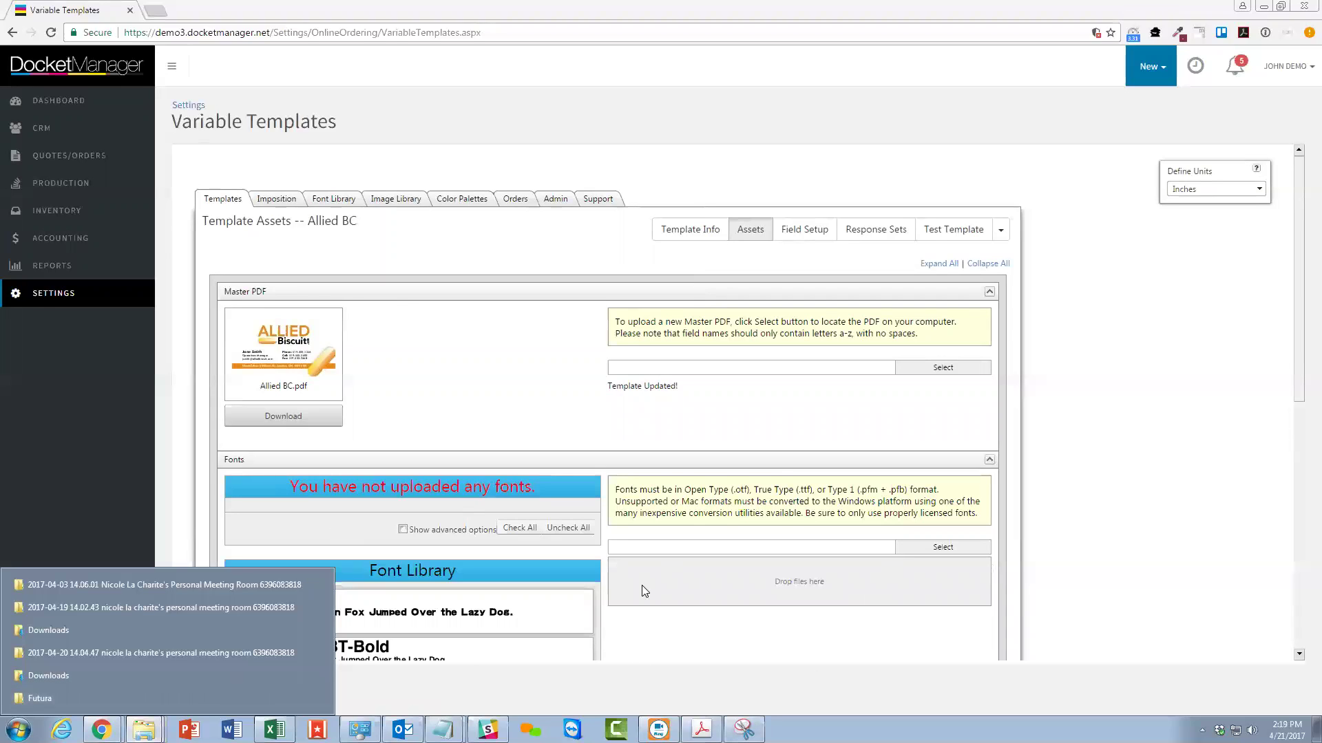
left_click_drag(615, 490, 678, 498)
left_click(743, 507)
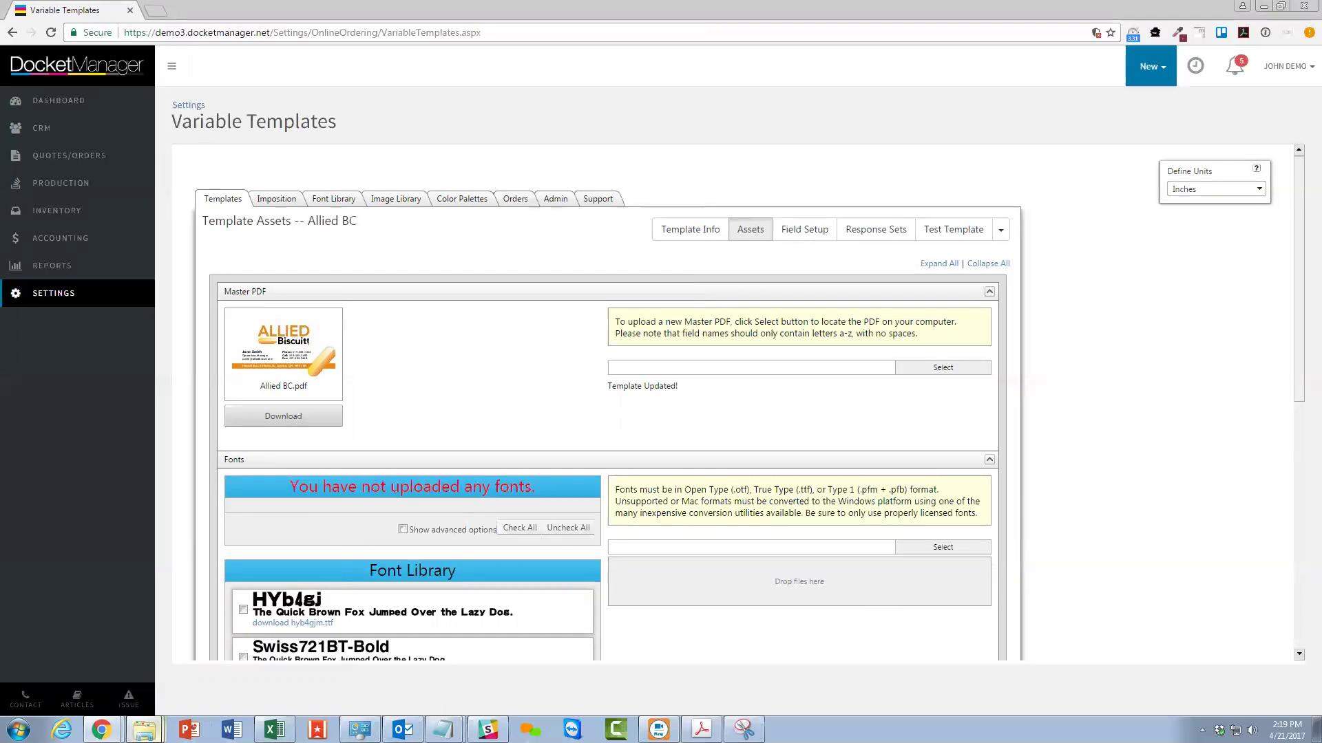
Drag the FutuBd_ and tt0142m_ font files from Downloads into the template's font upload area.
right_click(144, 730)
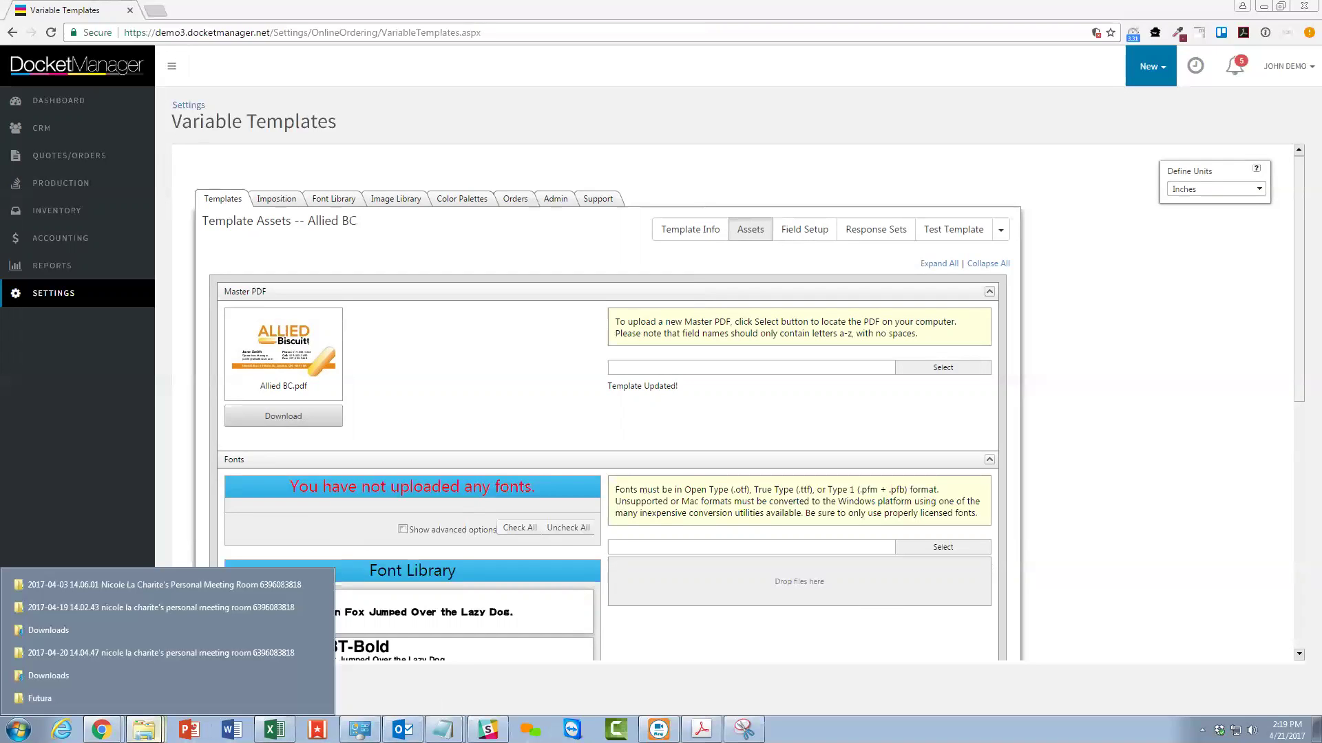
left_click(130, 625)
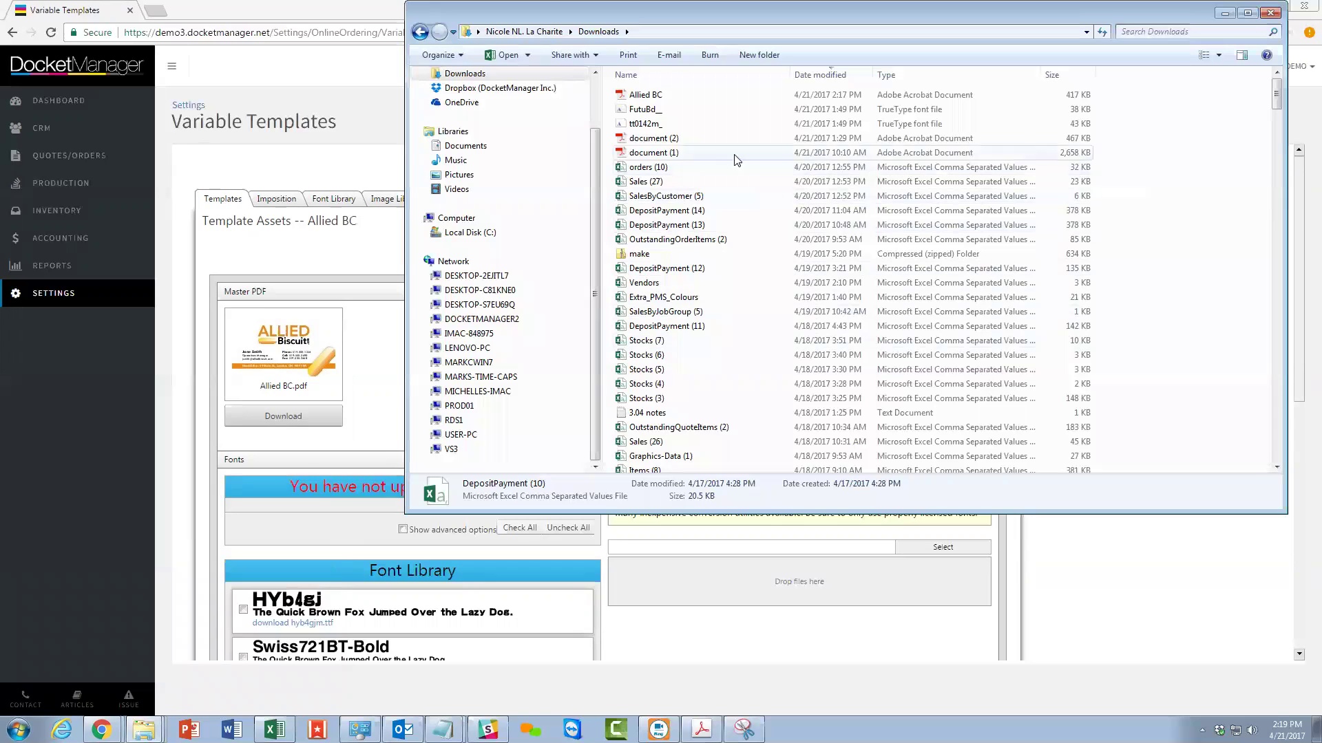
left_click(656, 110)
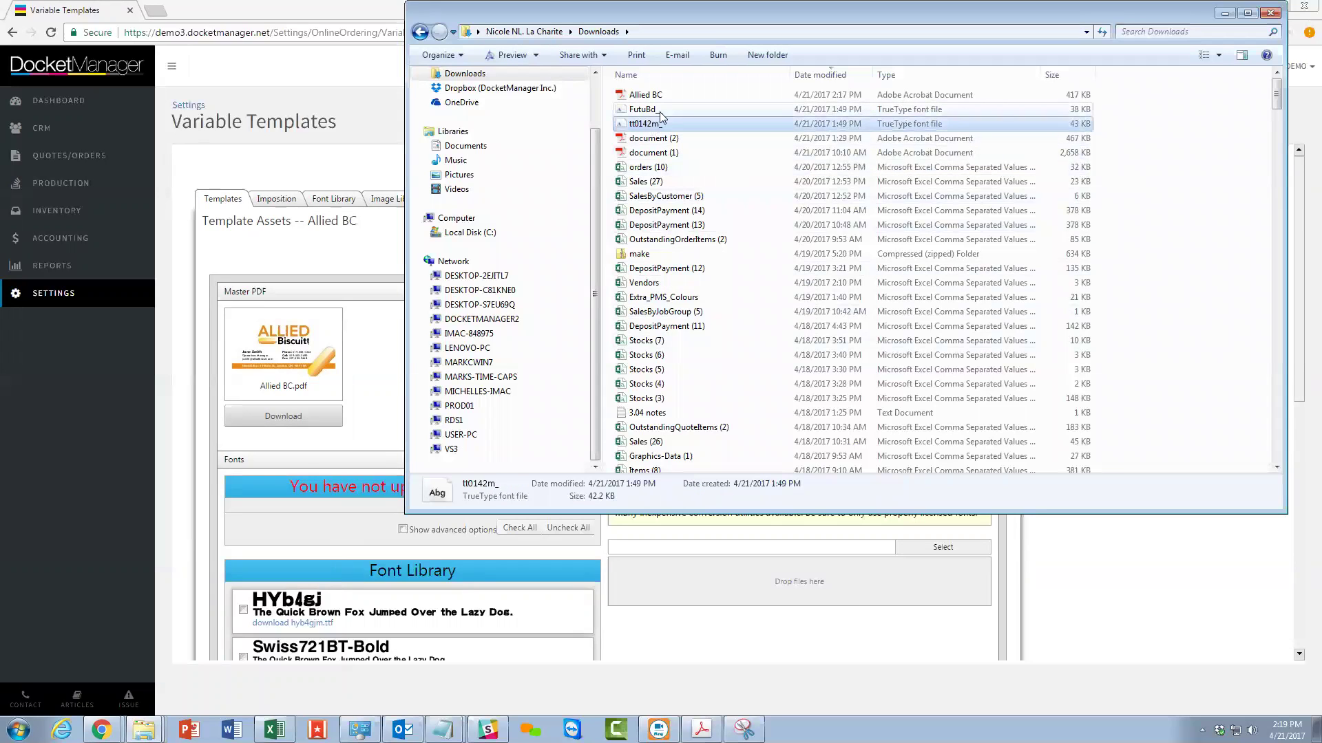
left_click(659, 119, "shift")
left_click_drag(659, 115, 747, 591)
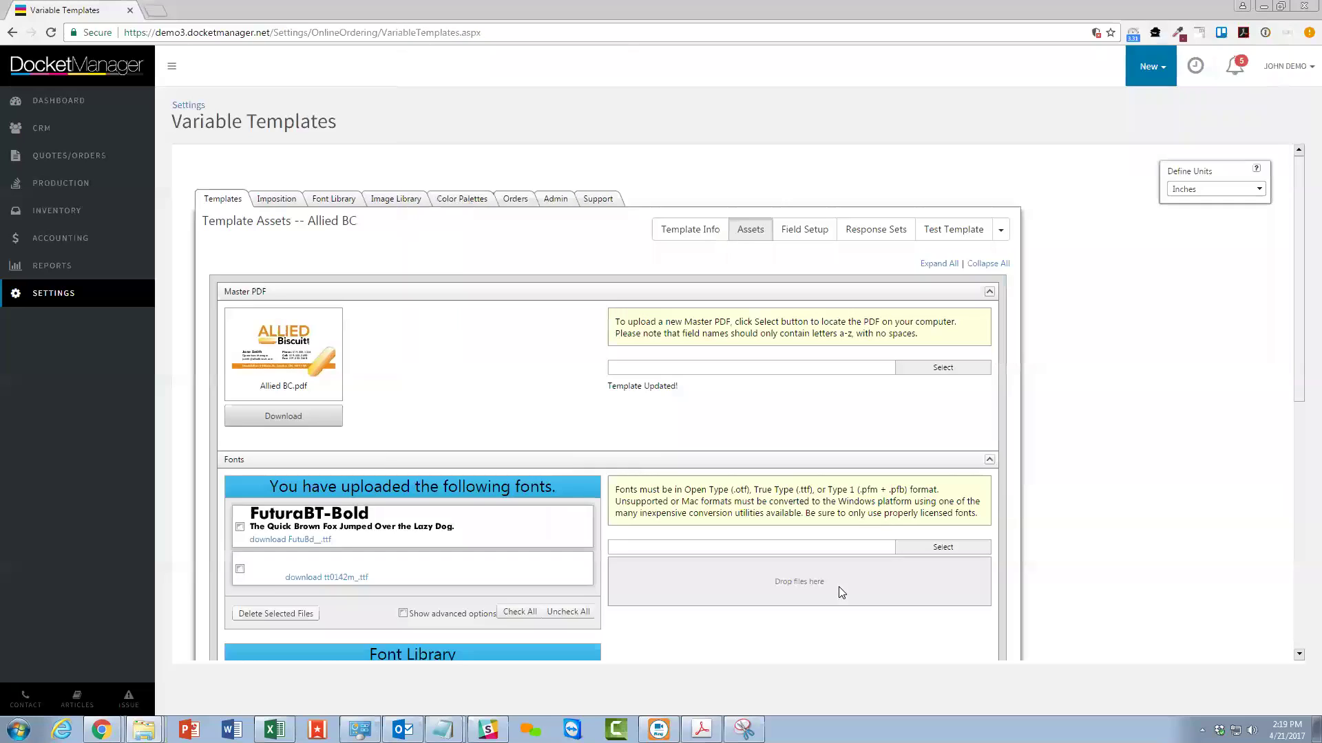
Enable both FuturaBT fonts, Bold and Medium, save the font options, and collapse Fonts.
left_click(240, 572)
left_click(239, 527)
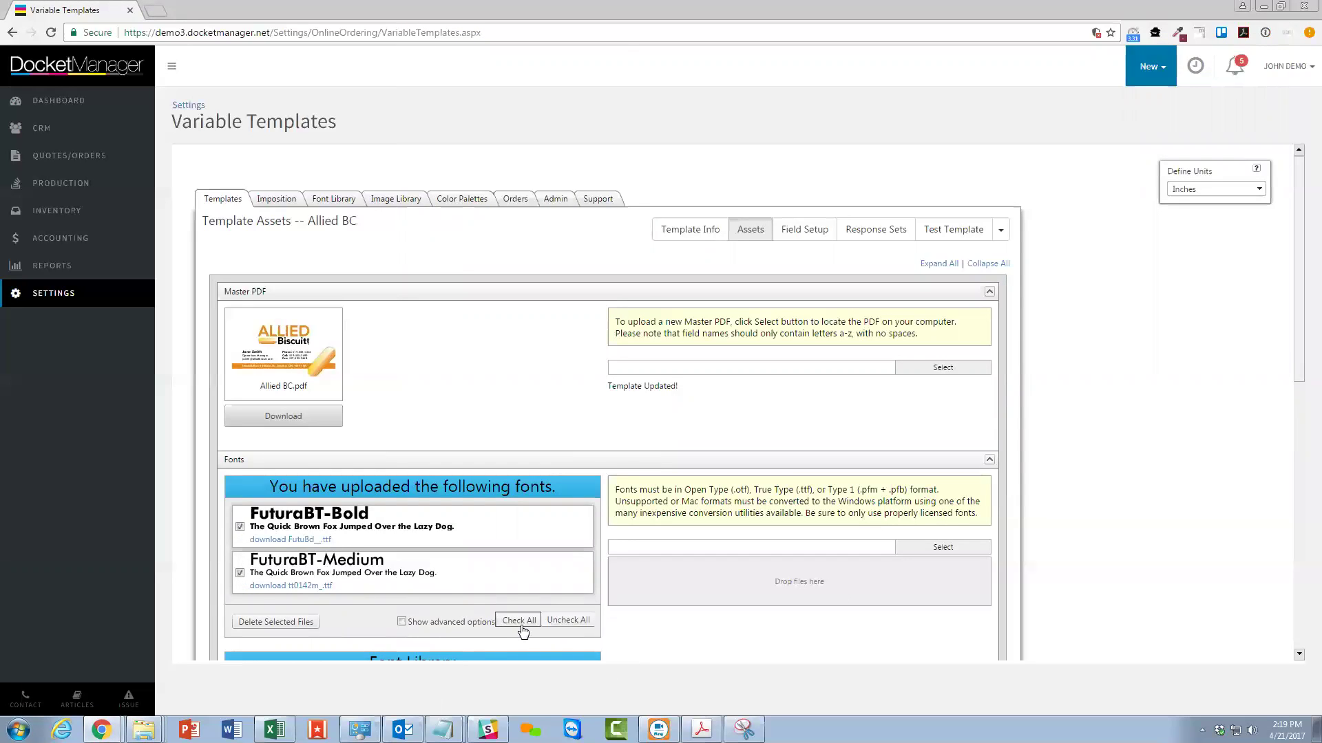
scroll(410, 641, "down", 10)
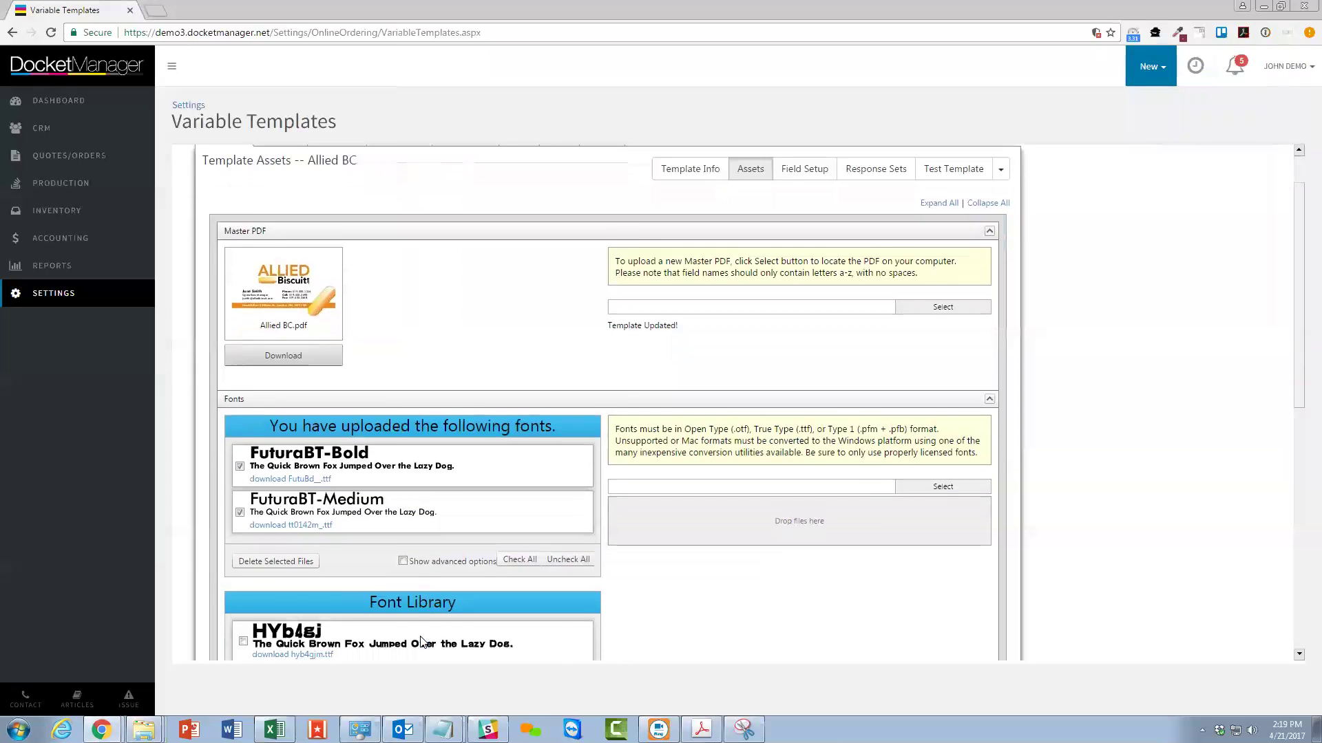
scroll(422, 639, "down", 3)
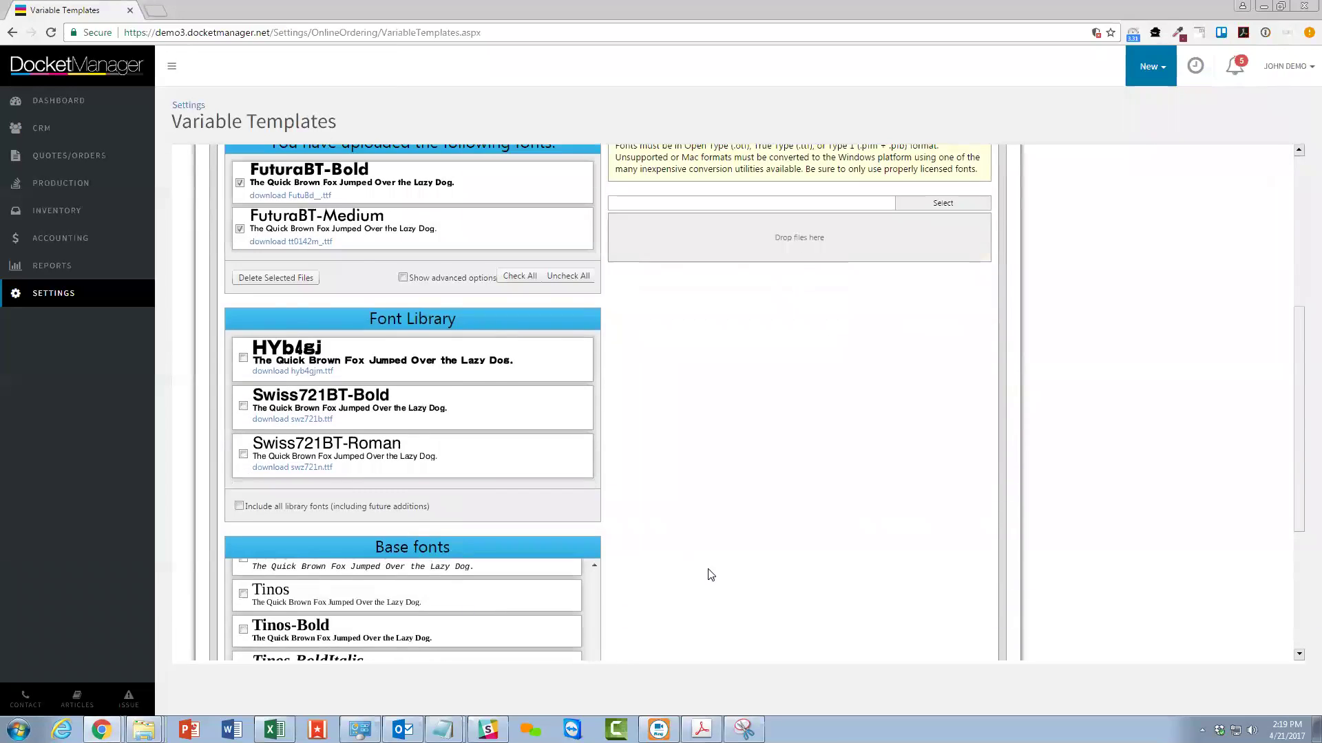
scroll(699, 576, "down", 5)
left_click(292, 493)
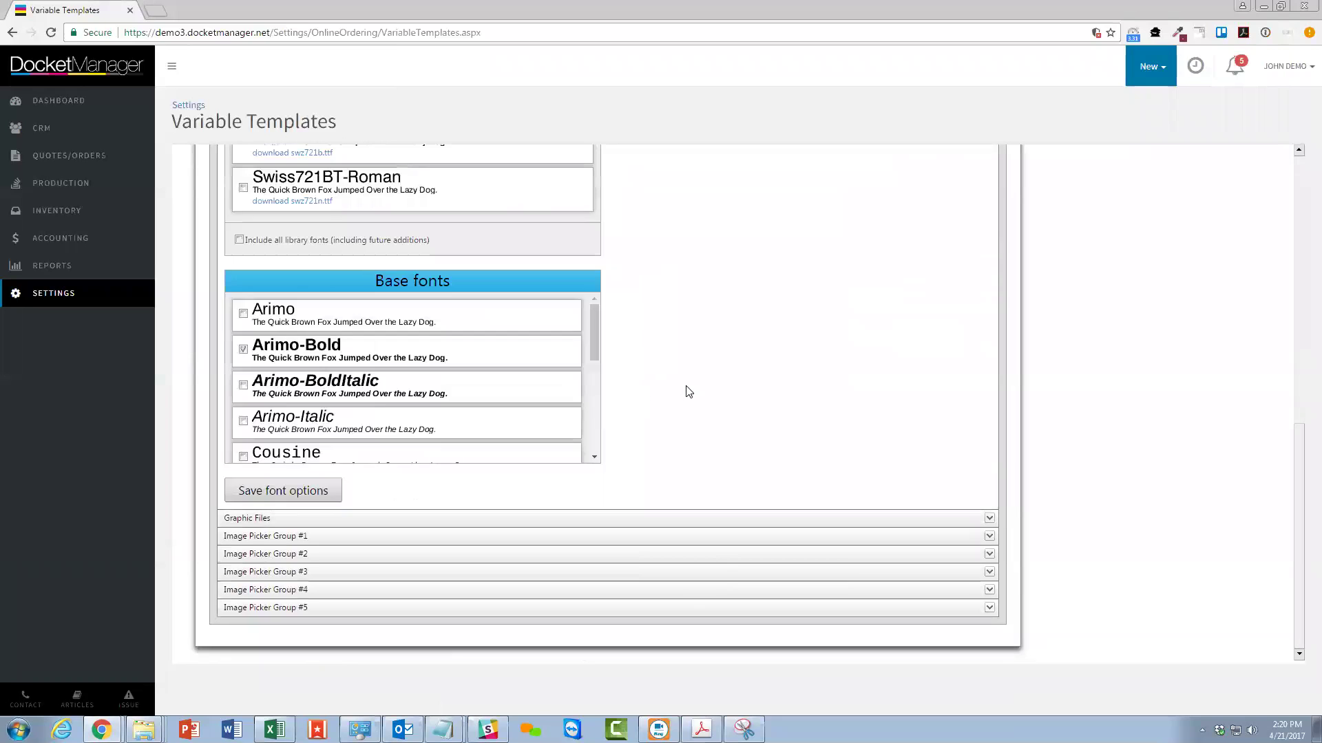
scroll(687, 389, "up", 6)
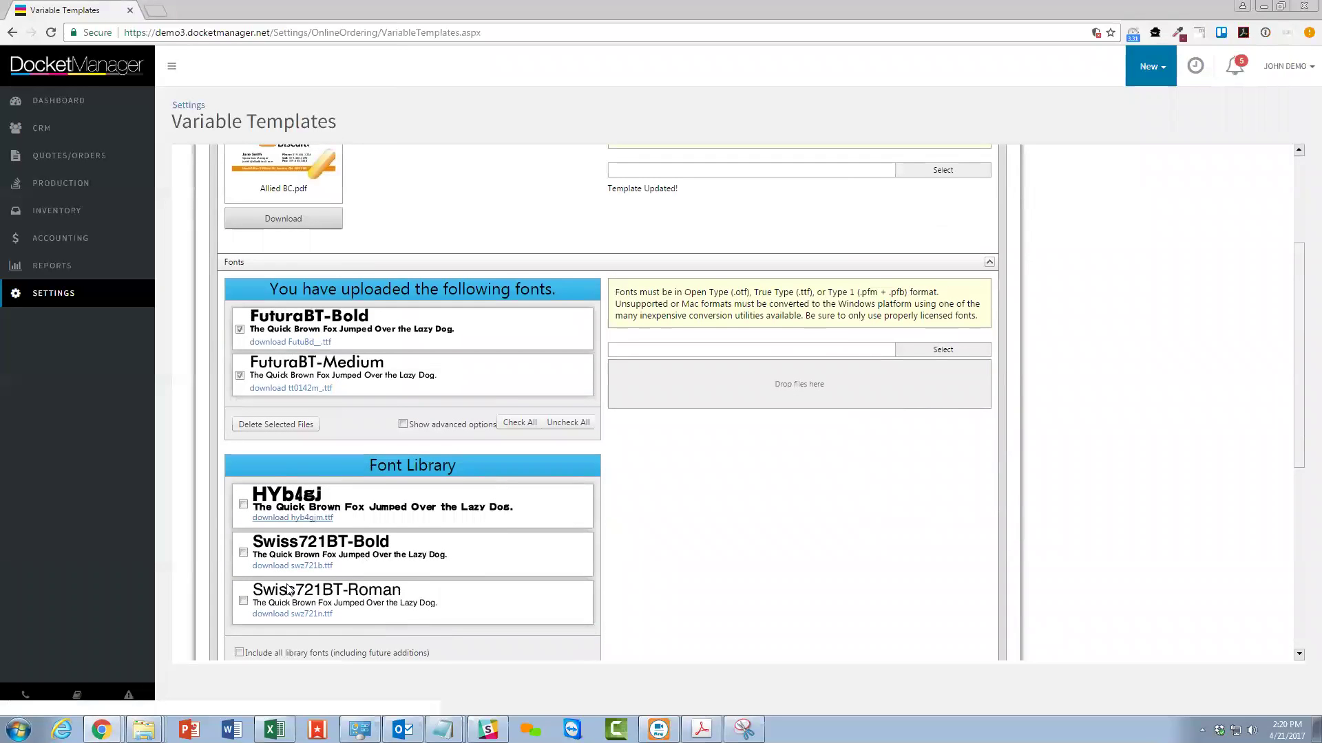
scroll(630, 361, "up", 1)
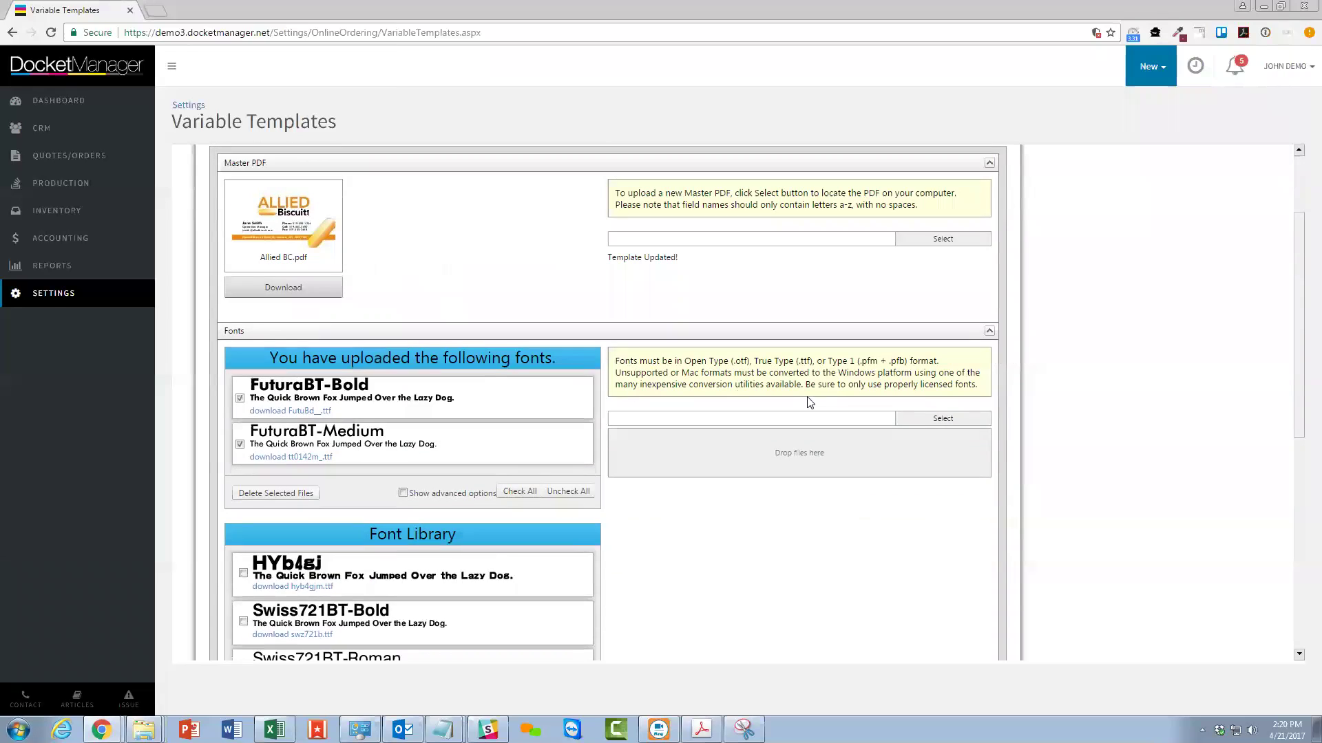
left_click(989, 331)
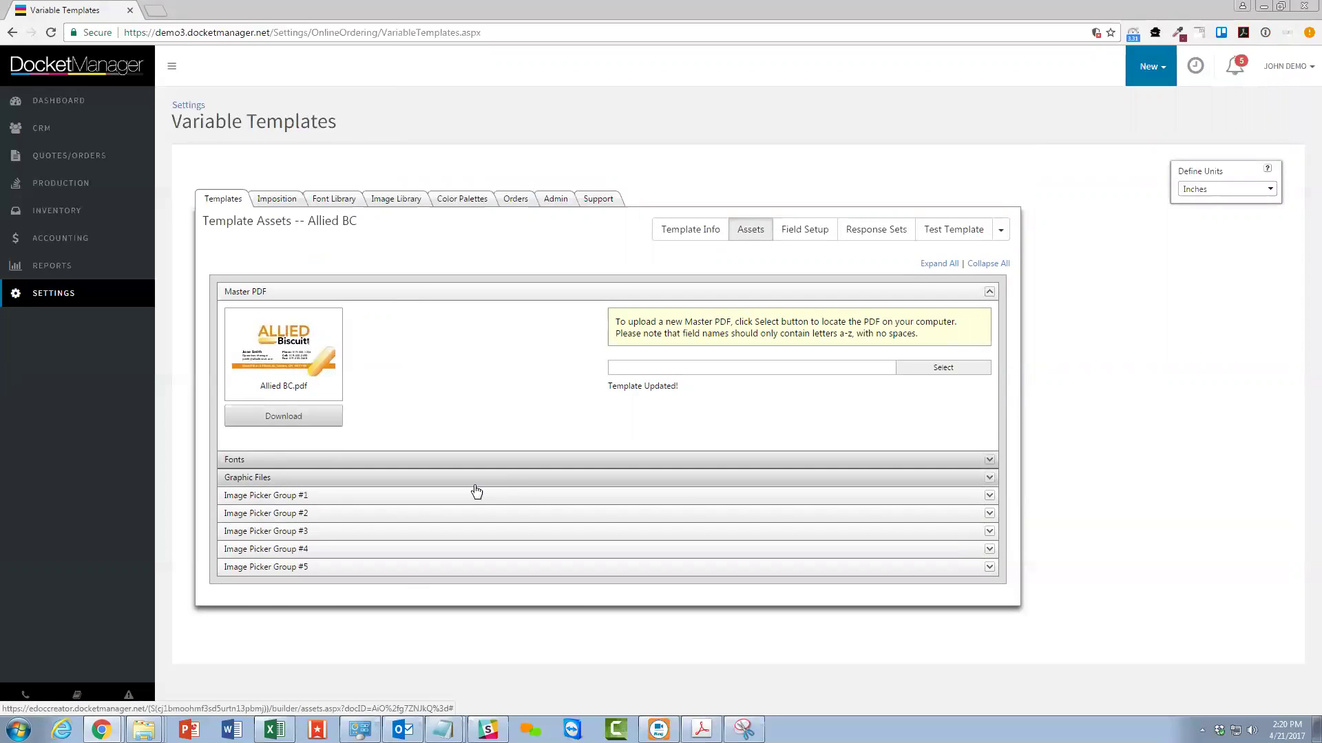
left_click(983, 481)
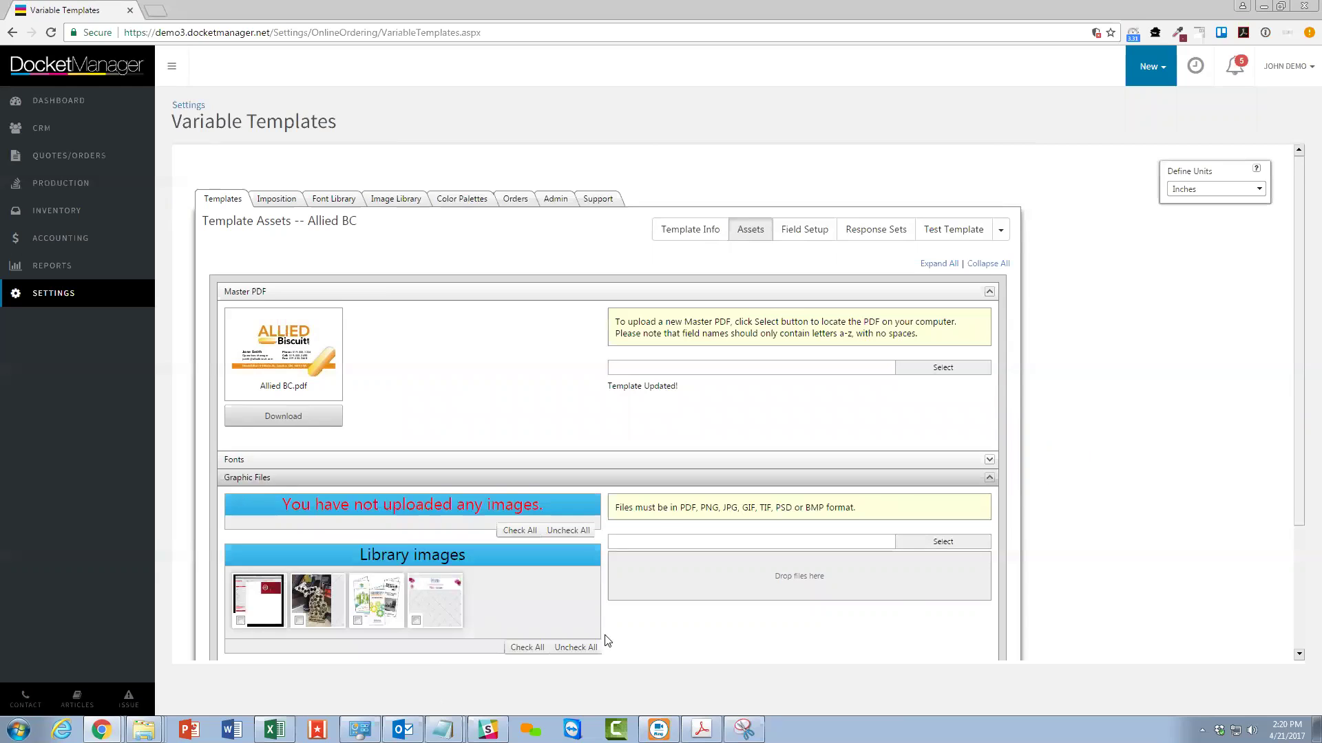
left_click(991, 481)
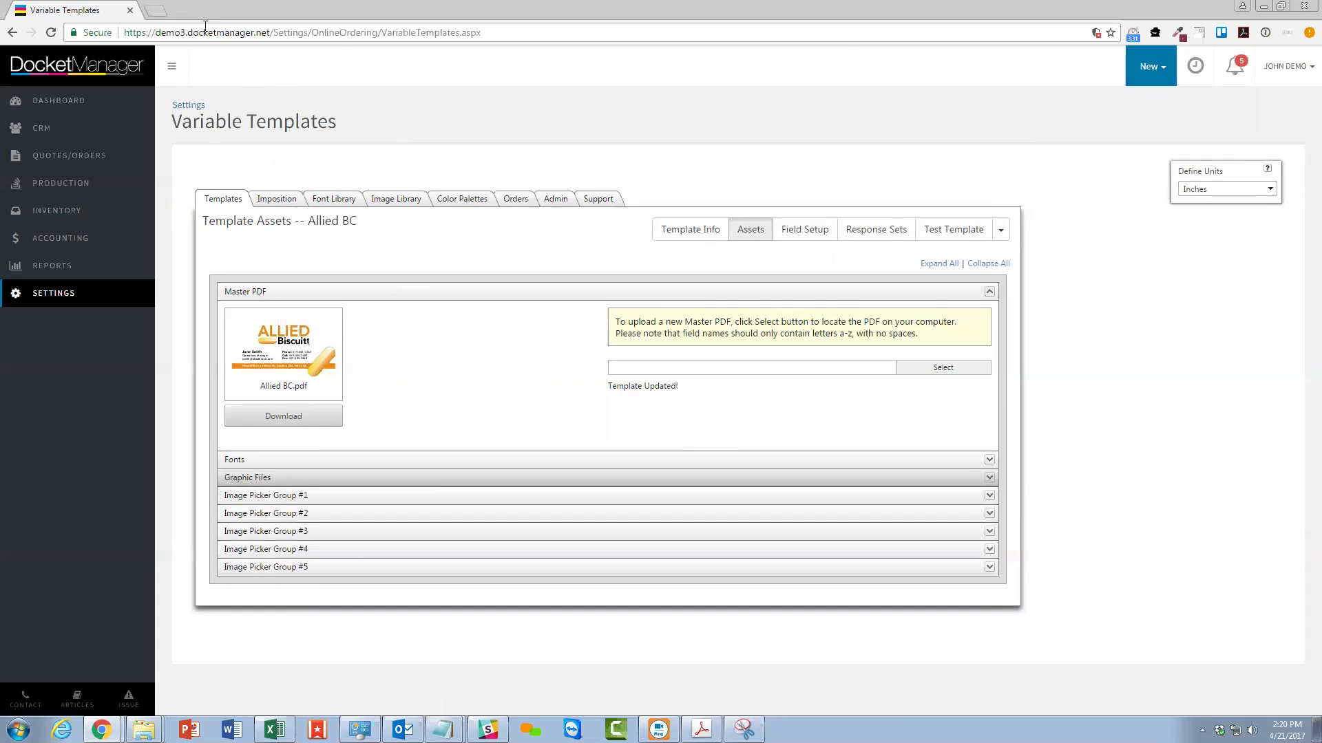
Load demo3.orderprintnow.com in a new tab, then return to the Variable Templates tab.
left_click(156, 9)
type("demo3.orderprintnow.com")
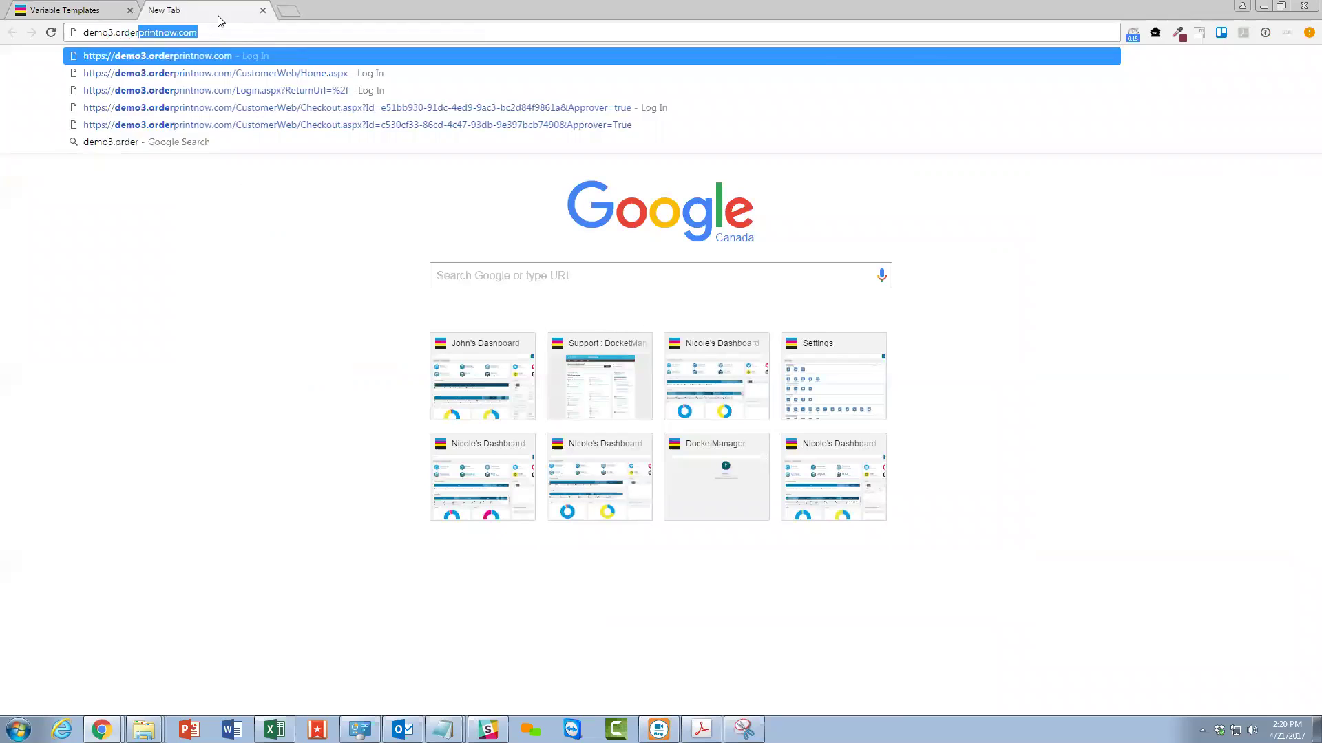
key("Return")
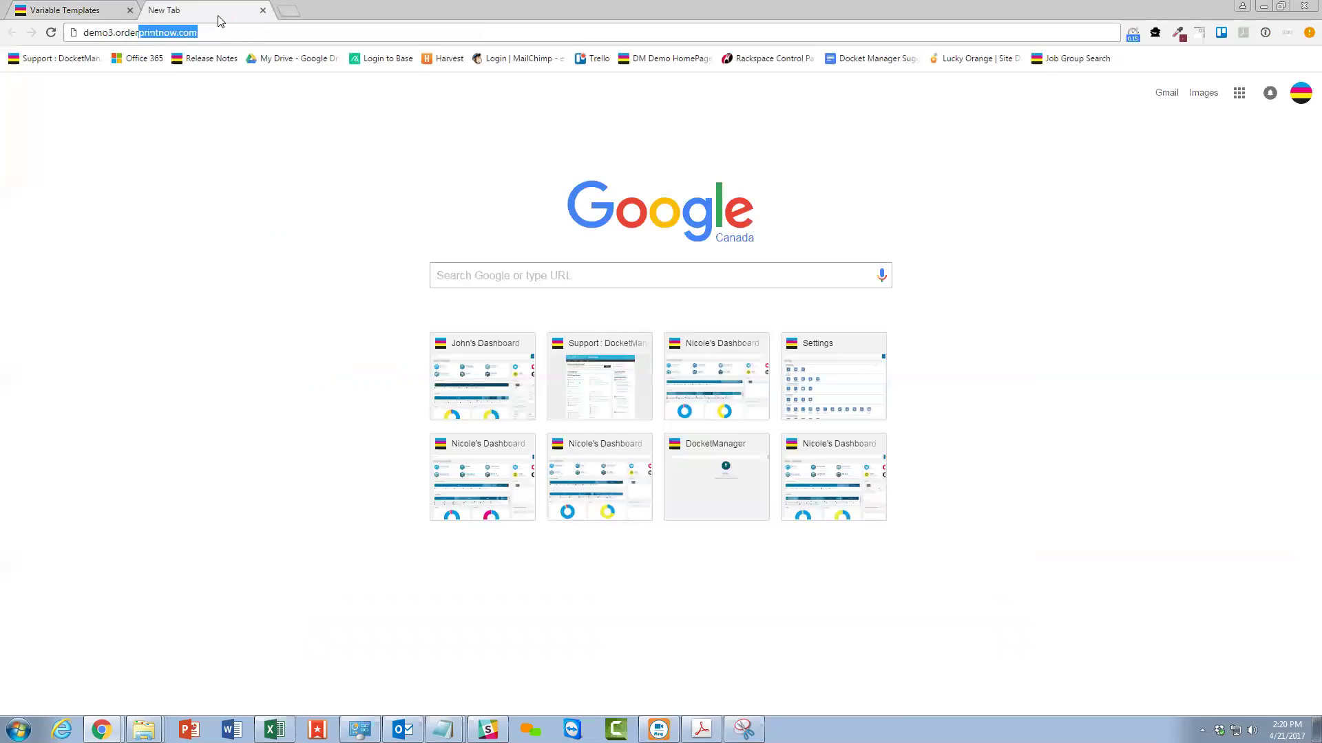
left_click(113, 9)
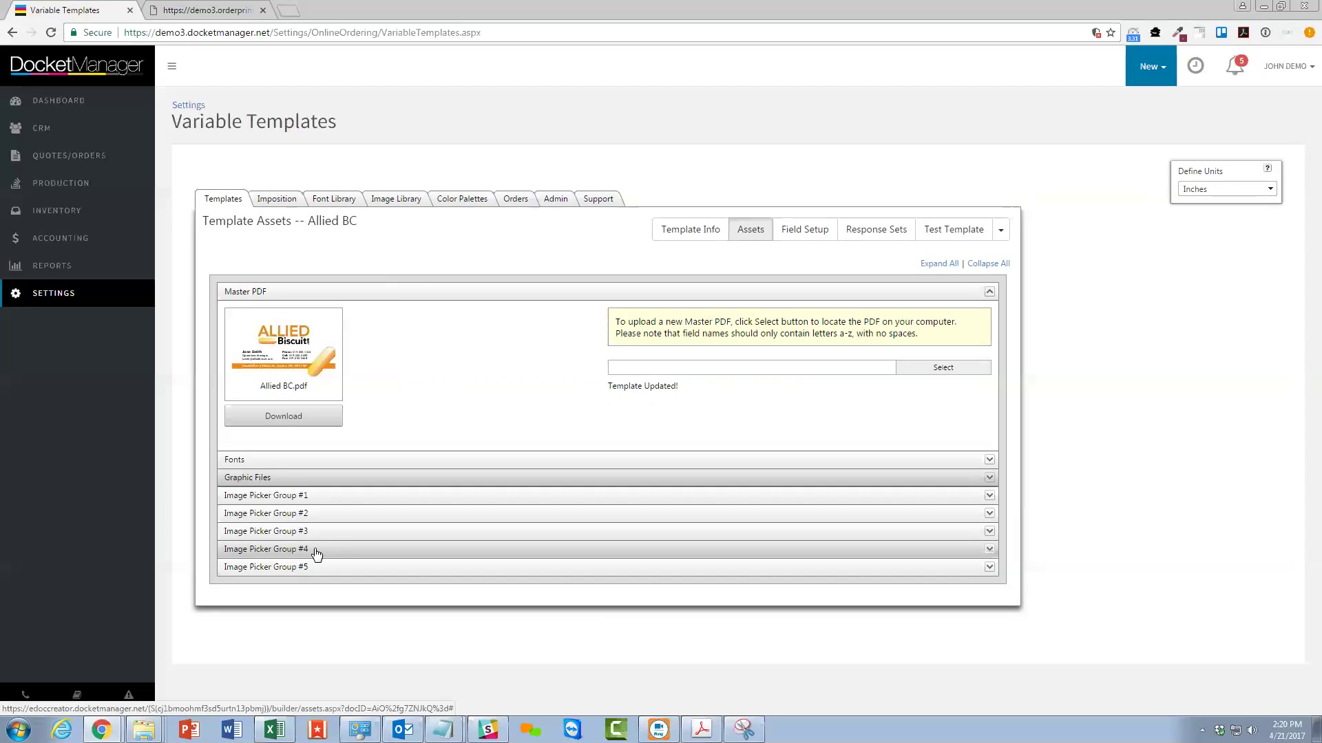
Browse the storefront's Business Cards catalog, checking a card's Department options (Head Office).
left_click(238, 10)
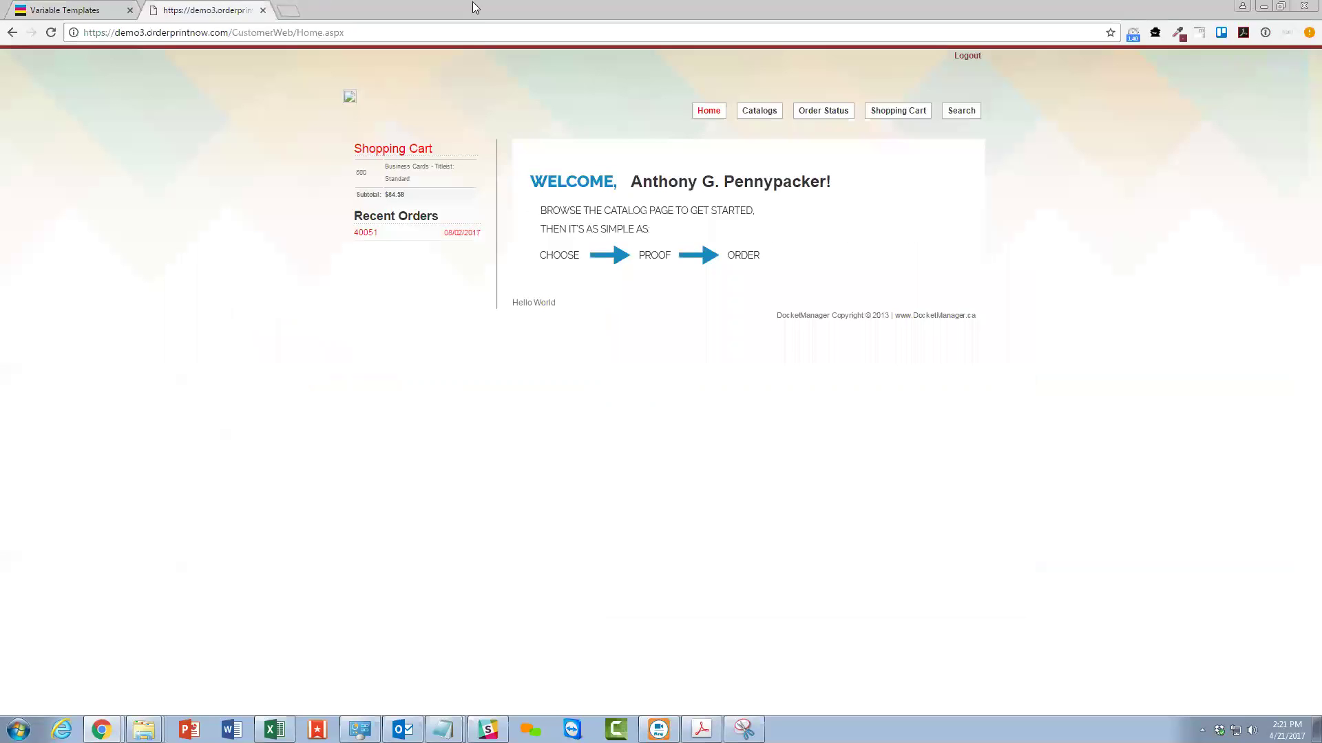
left_click(758, 110)
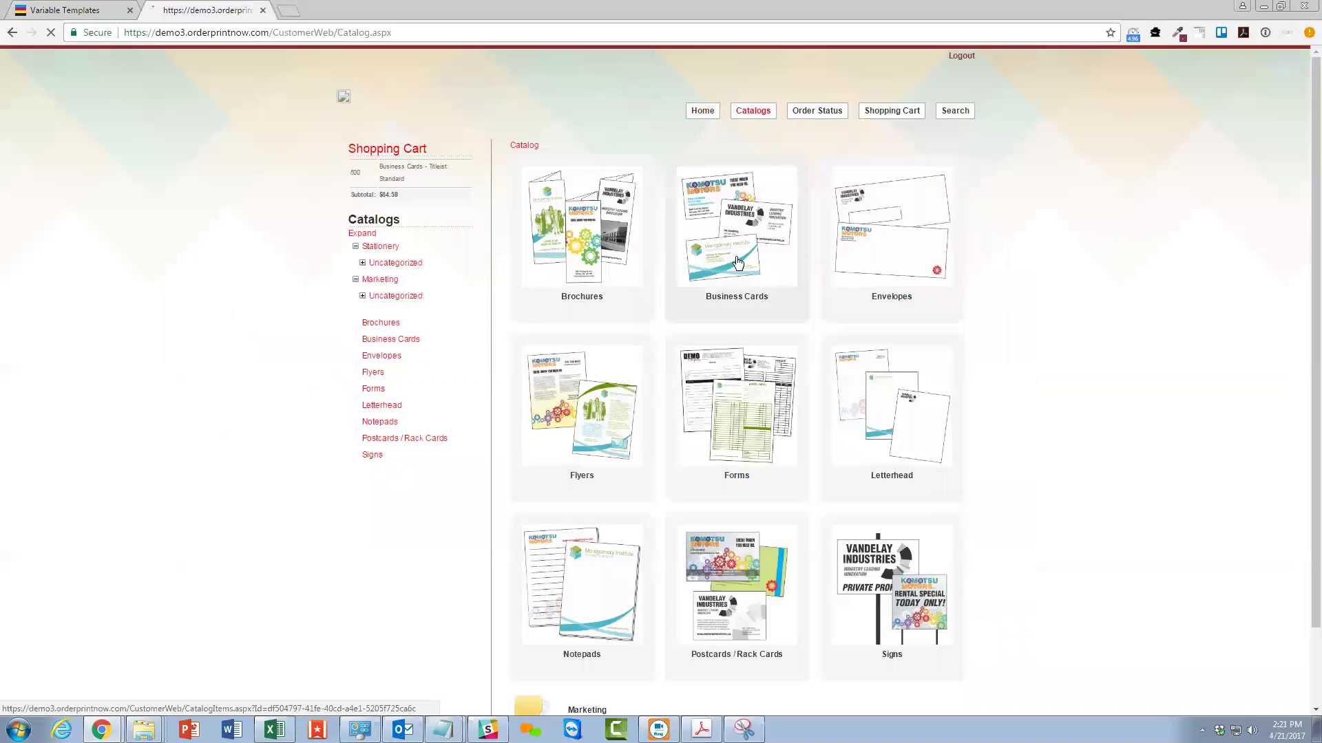
left_click(737, 262)
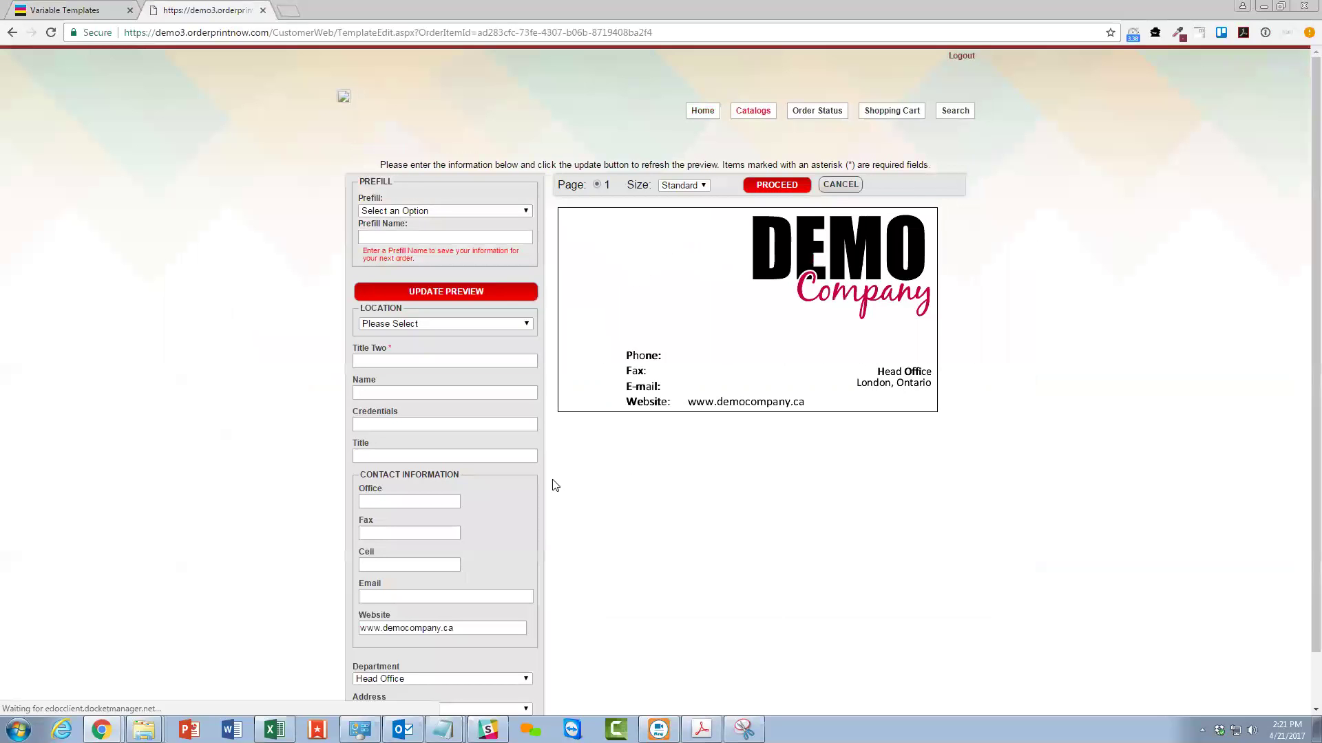
scroll(501, 511, "down", 1)
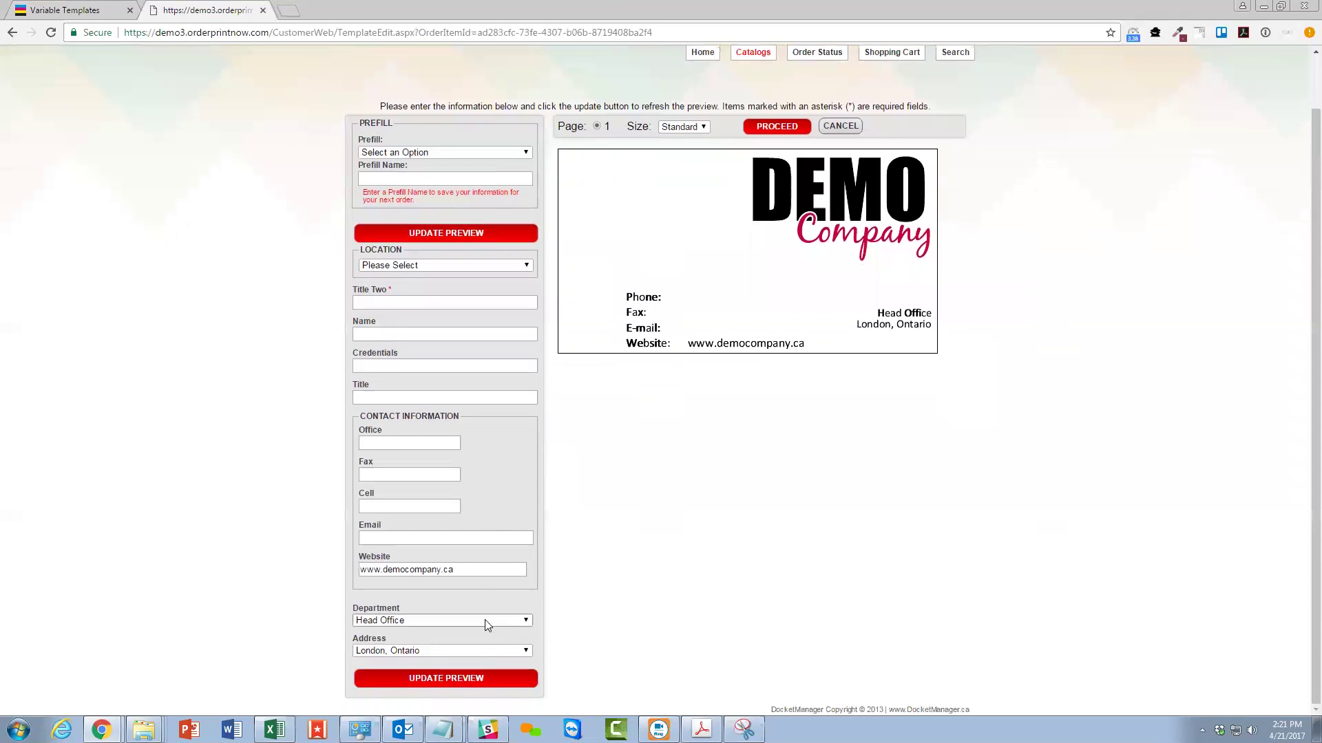
left_click(391, 620)
left_click(399, 601)
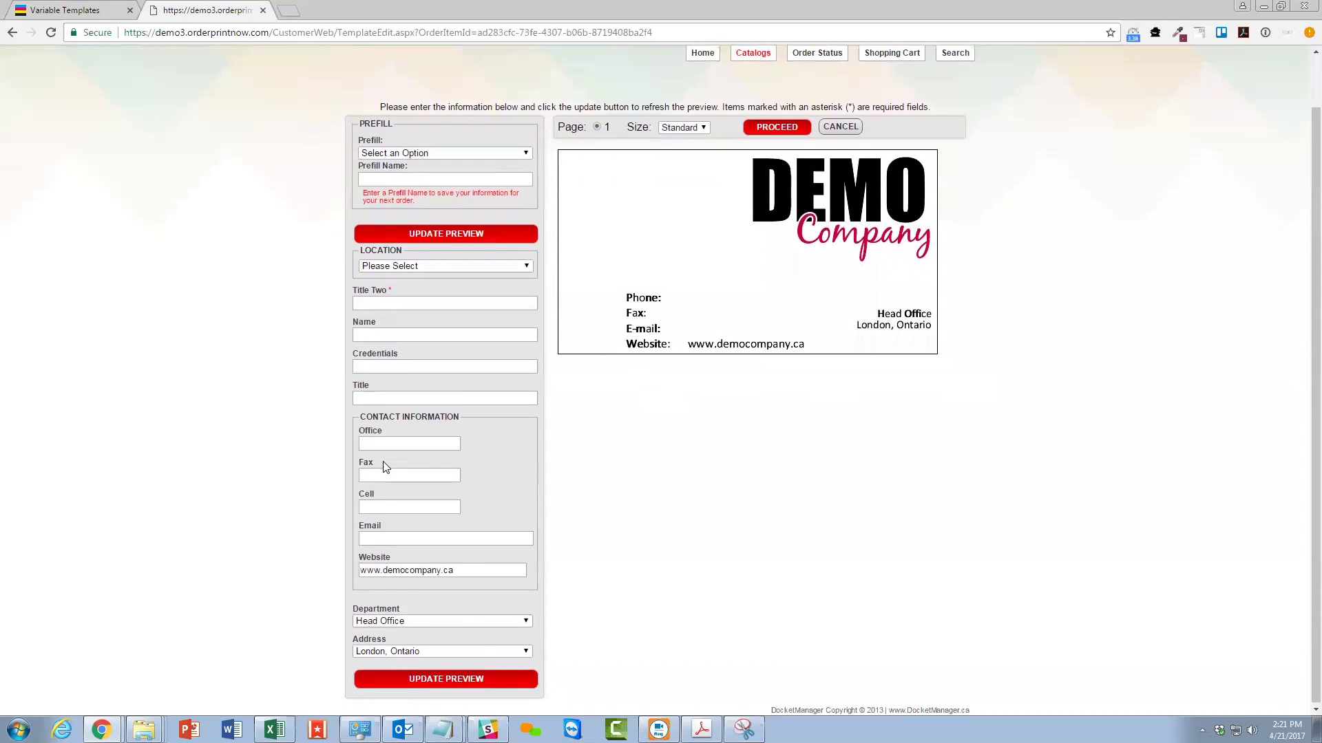
left_click(12, 32)
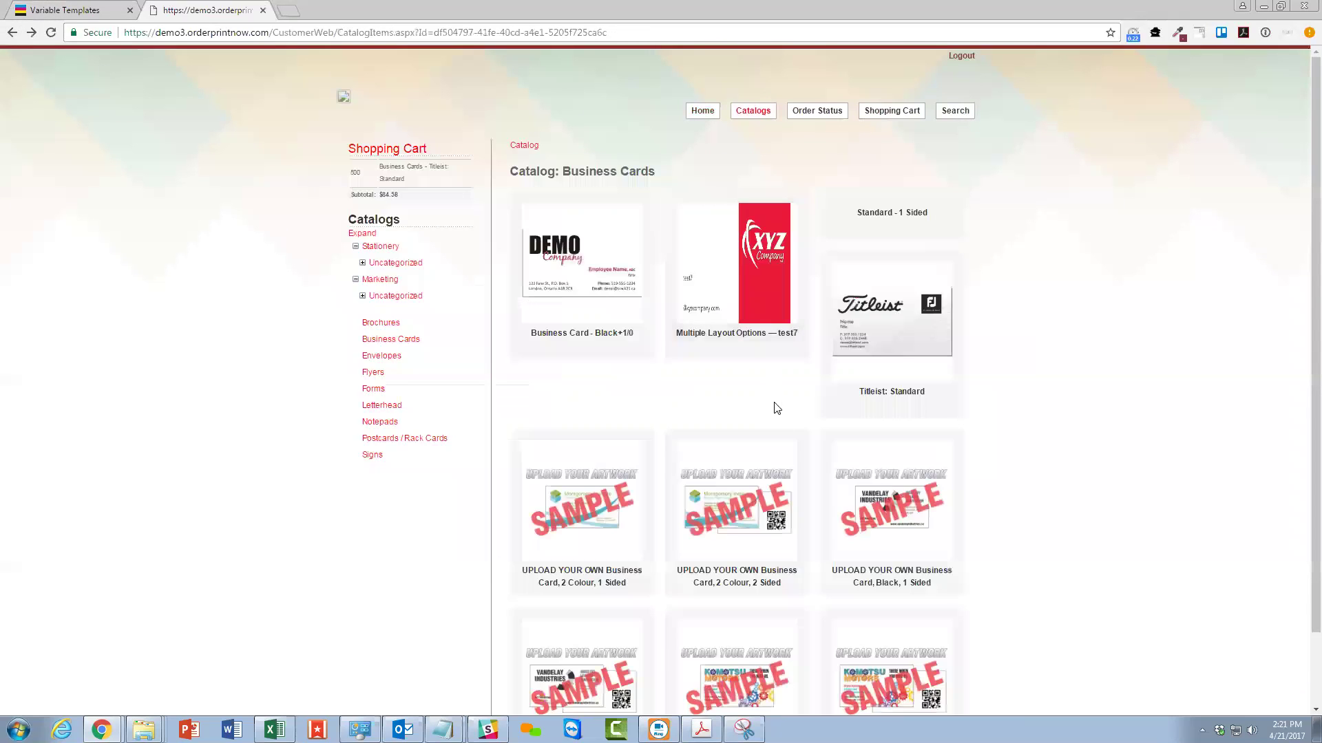
scroll(901, 377, "down", 2)
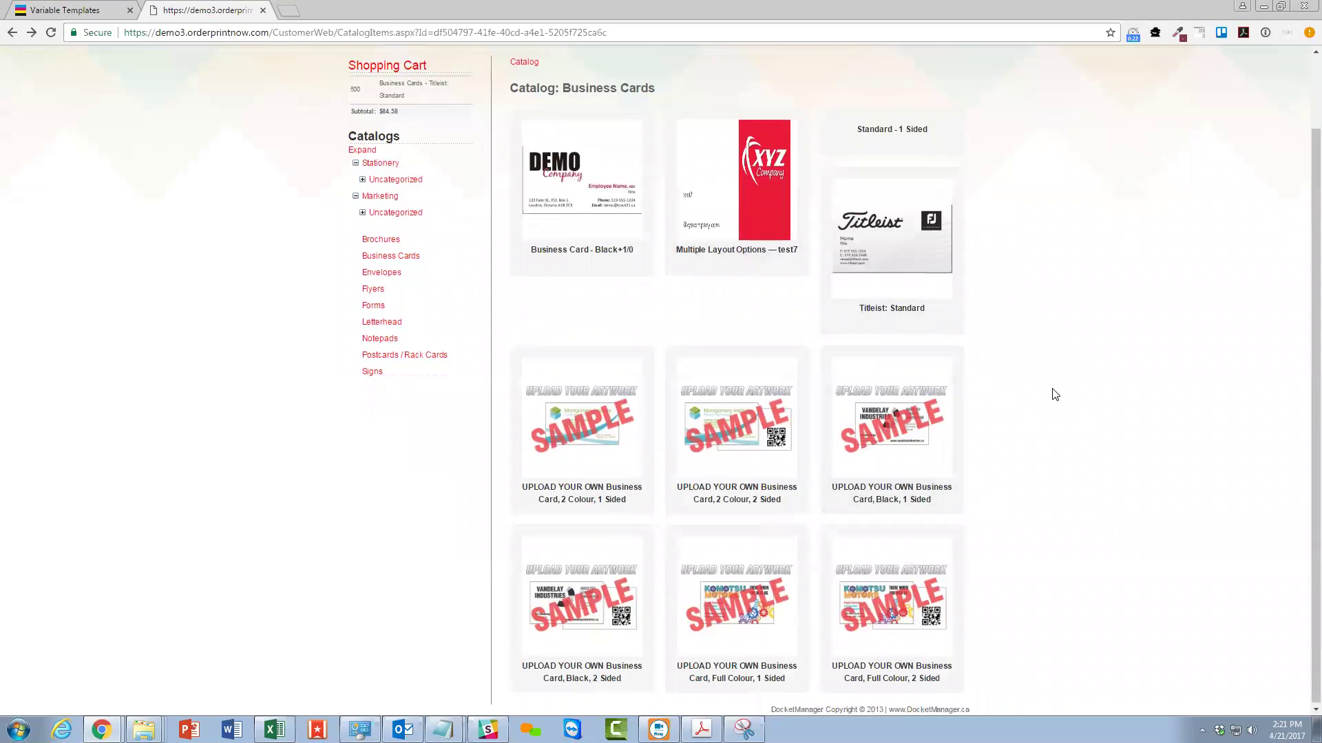
scroll(1055, 394, "up", 2)
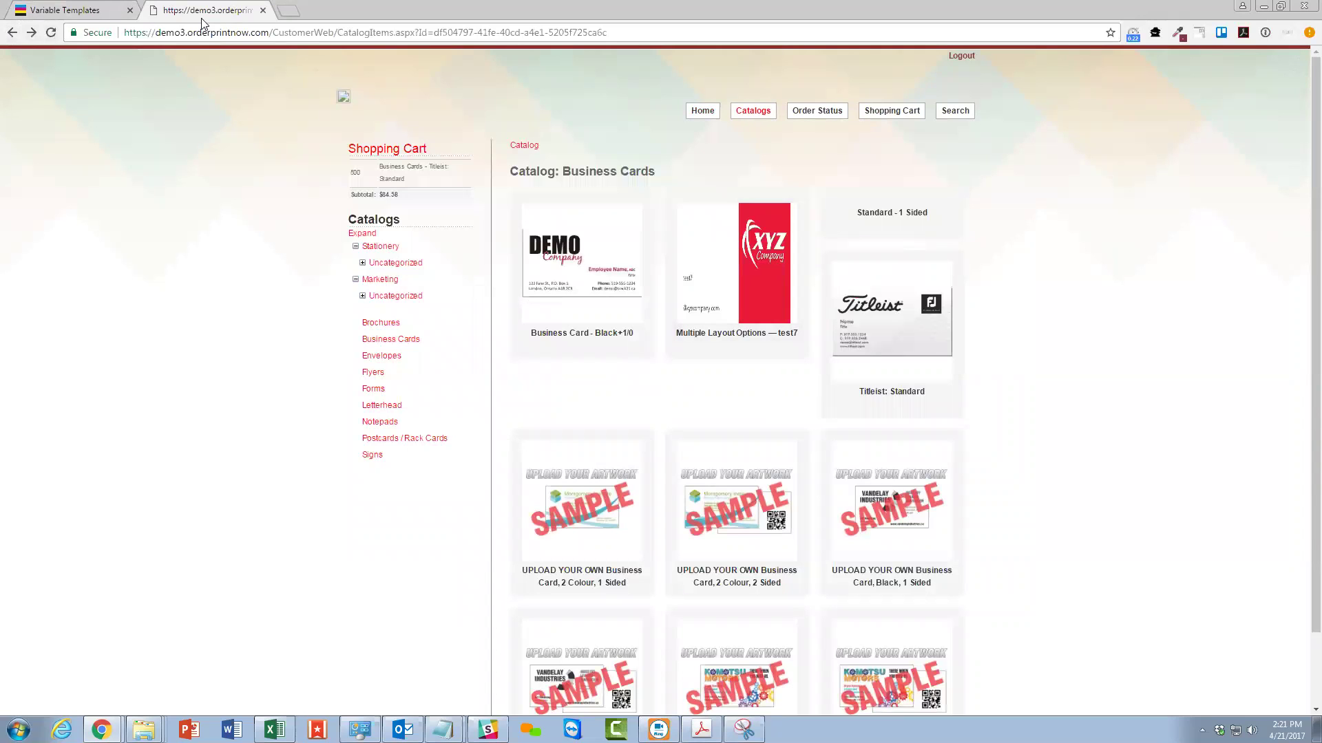
Change the storefront address from demo3 to demo2 and reload it.
left_click(183, 32)
left_click(183, 34)
key("BackSpace")
key("Return")
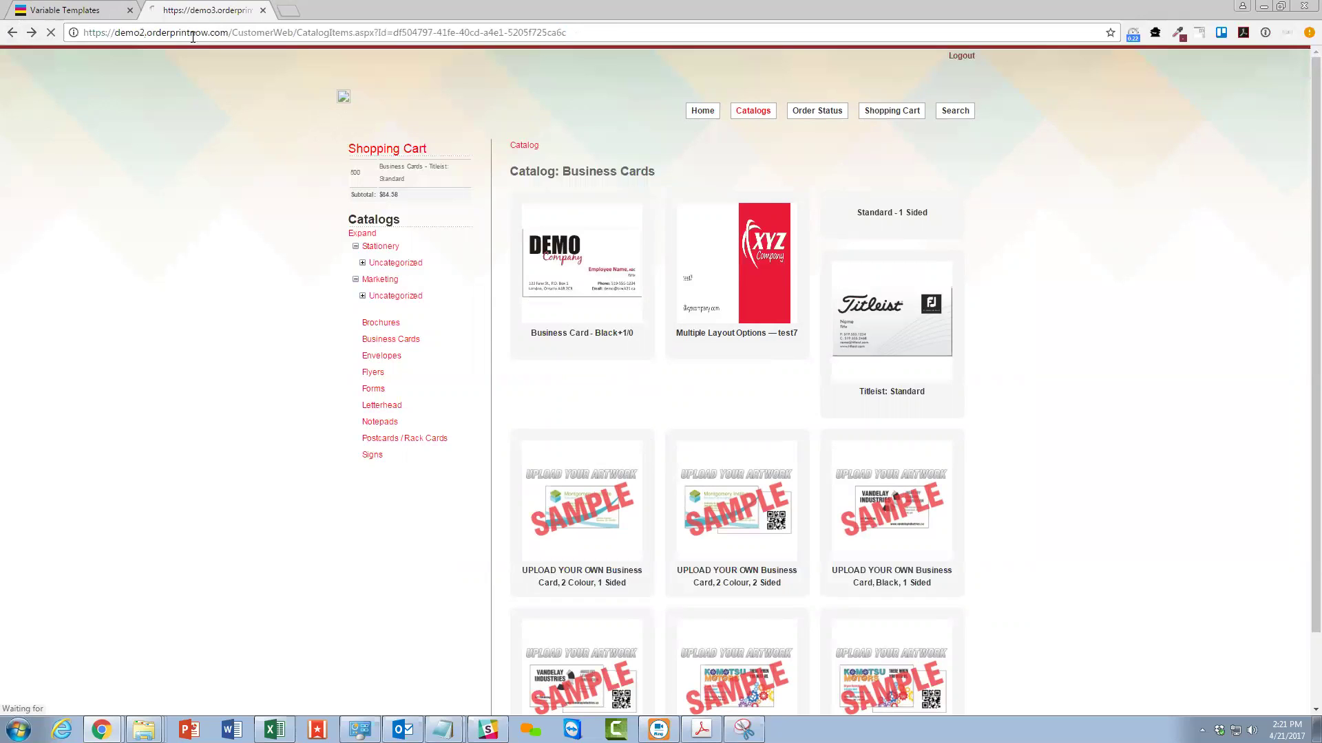
left_click(121, 7)
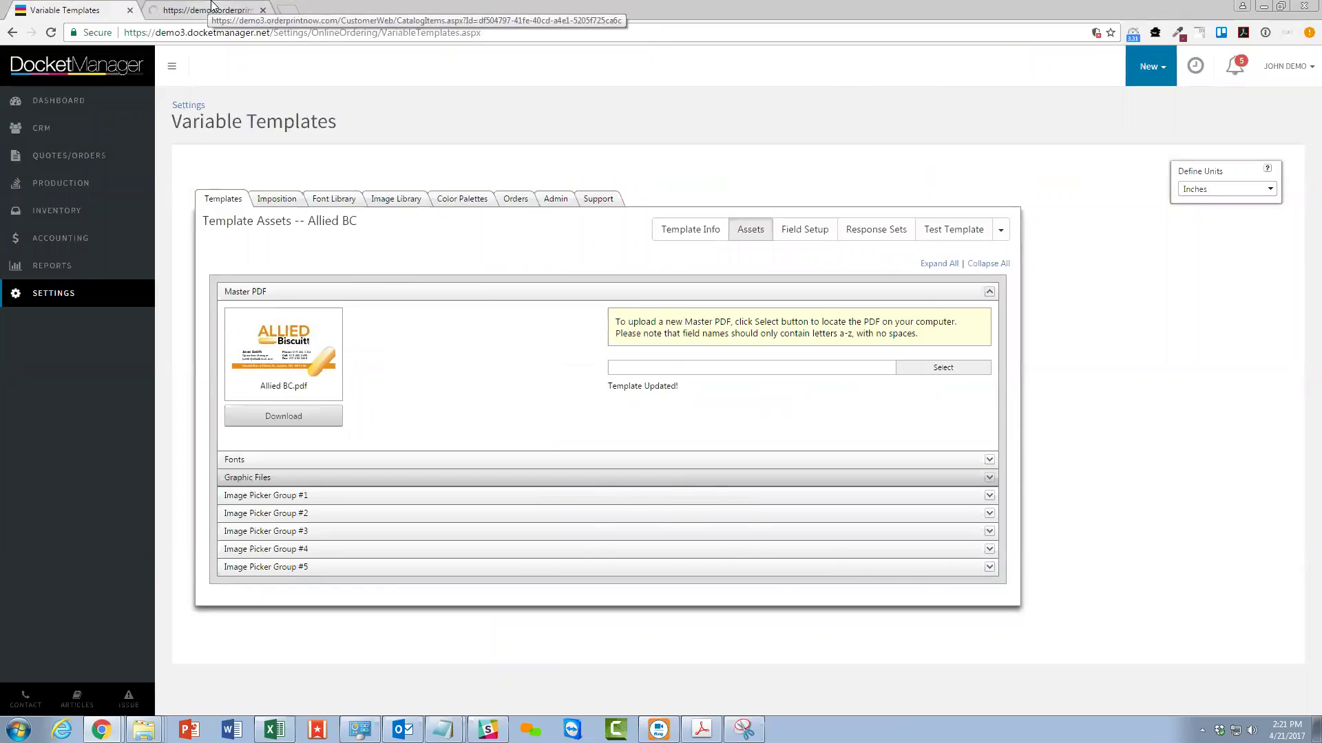
Open the Standard - 2 Sided business card and preview its reverse-side map, keeping Back_Mitchell.
left_click(211, 8)
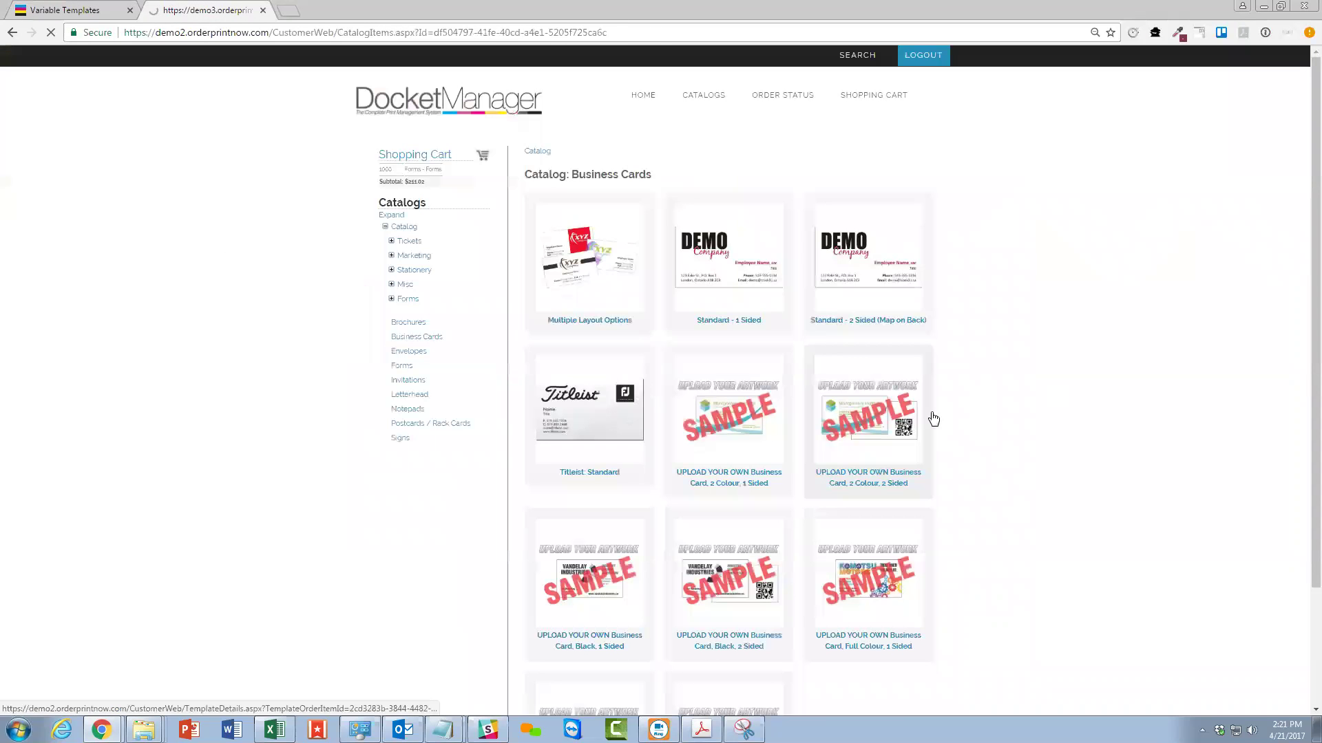
left_click(872, 274)
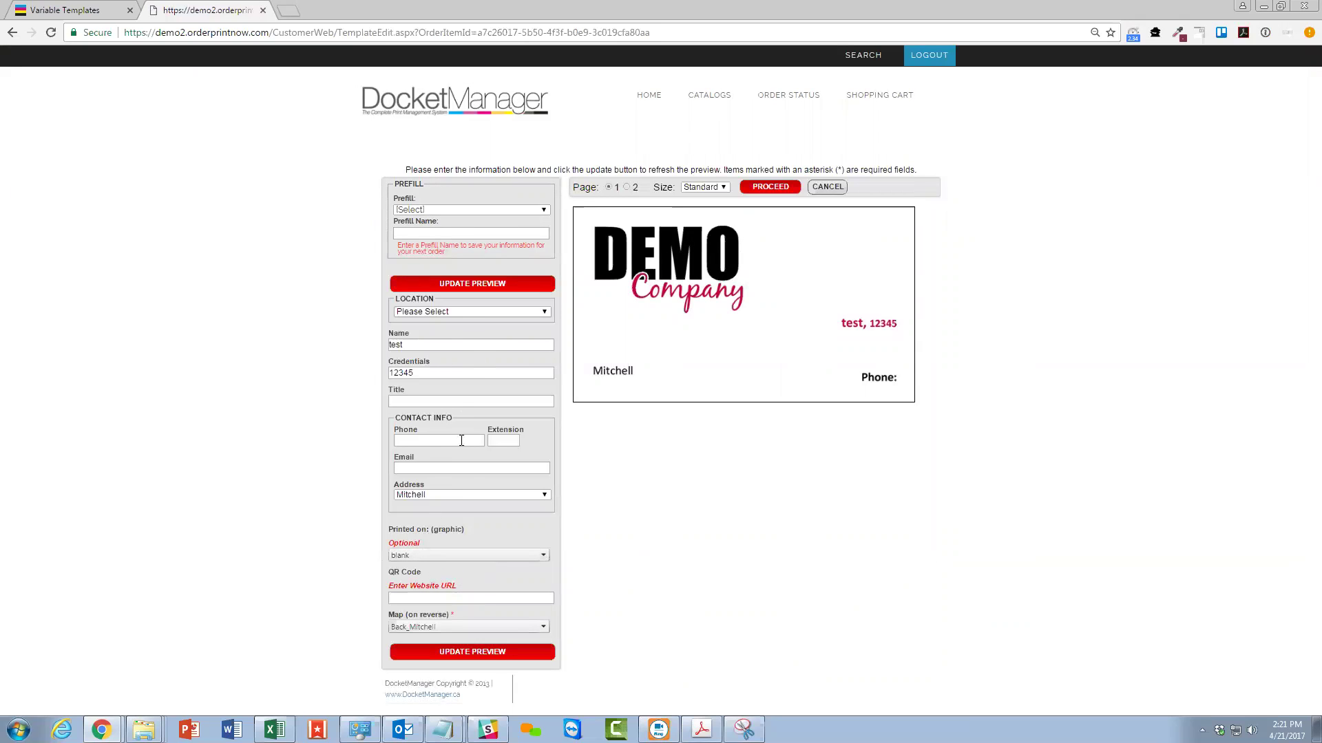
left_click(440, 628)
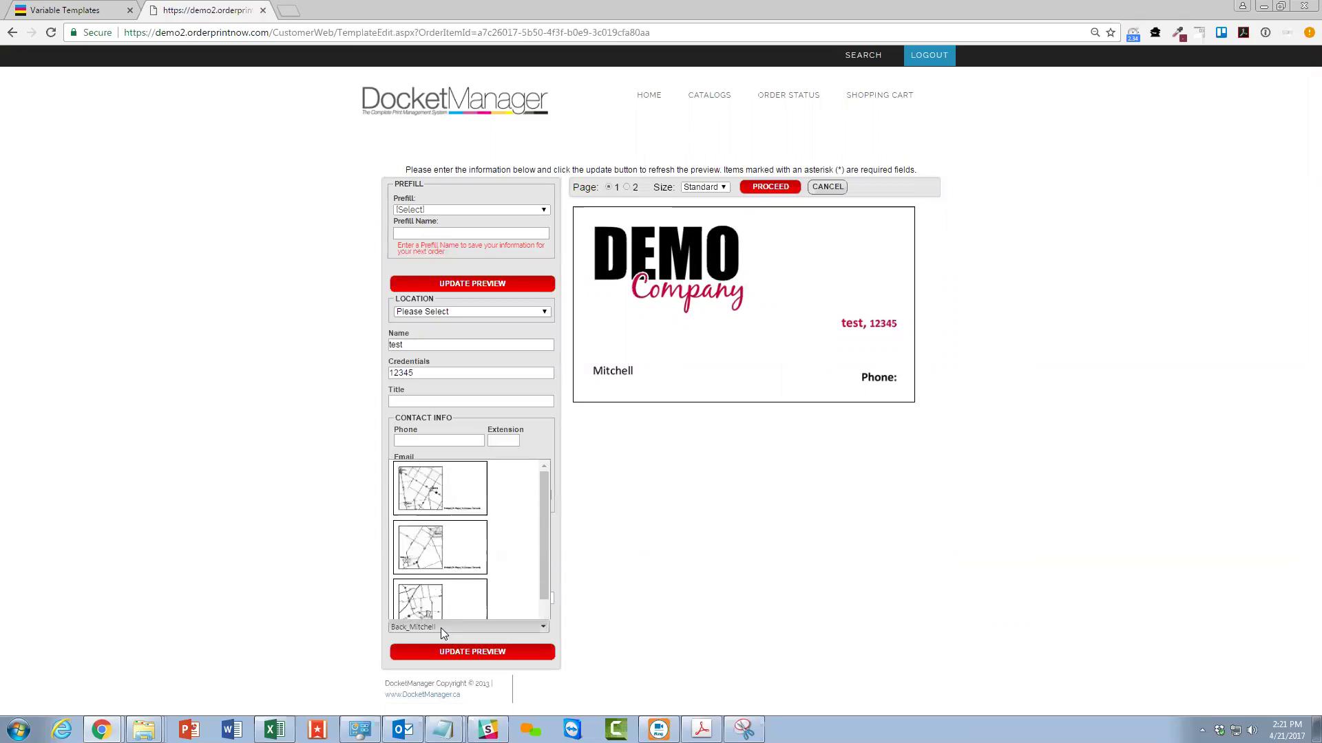
left_click(628, 188)
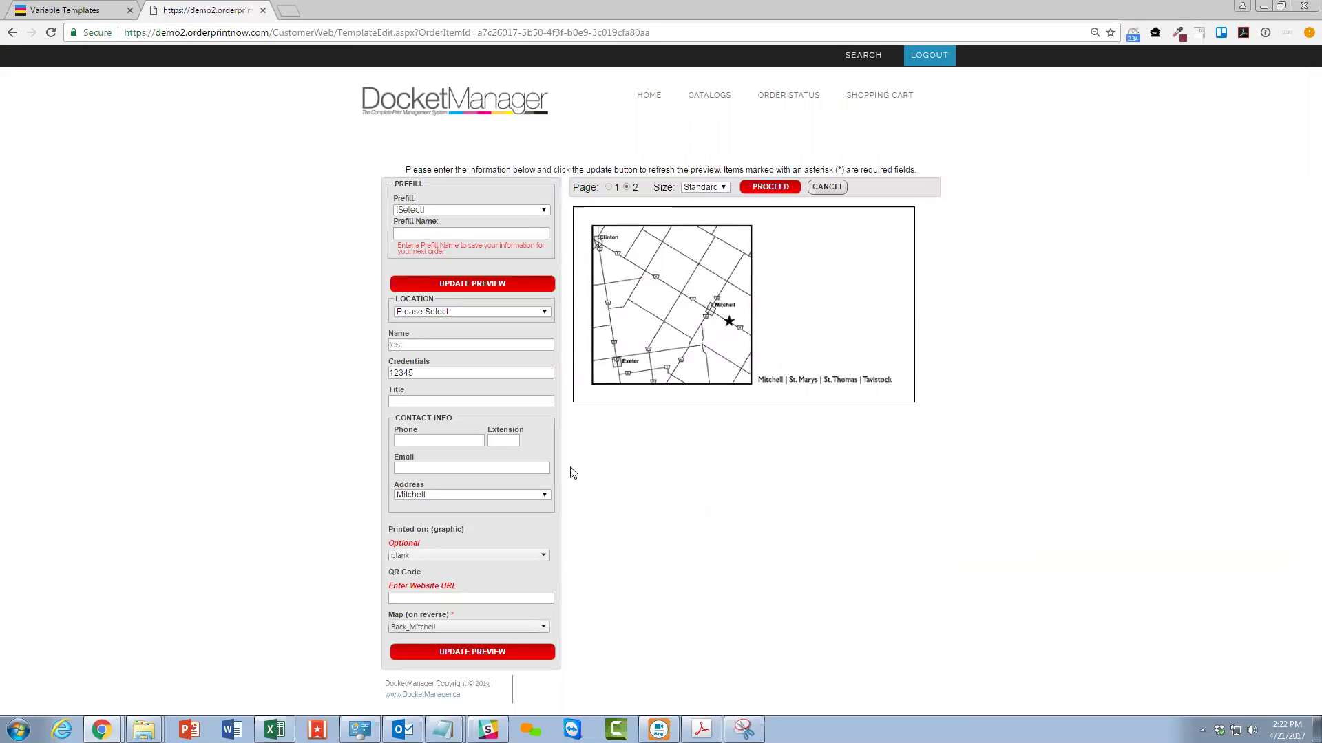
left_click(453, 625)
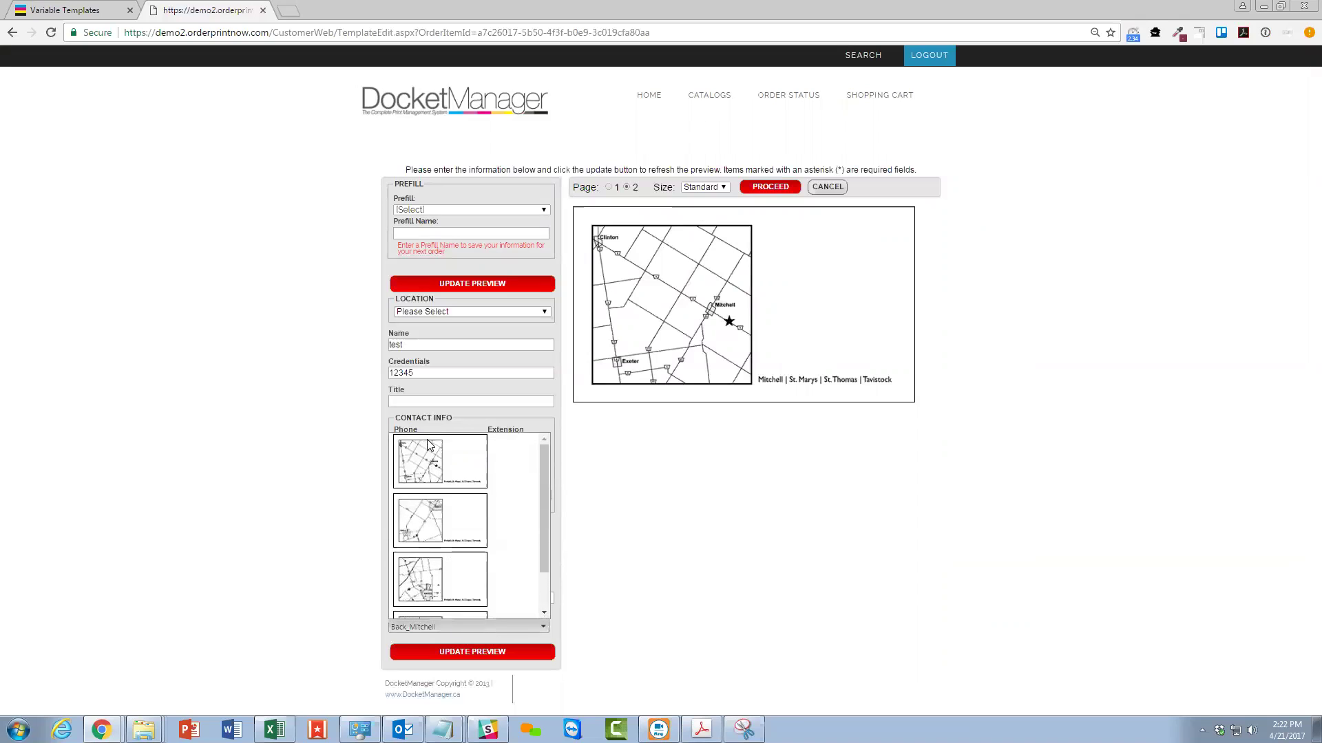
scroll(456, 589, "down", 2)
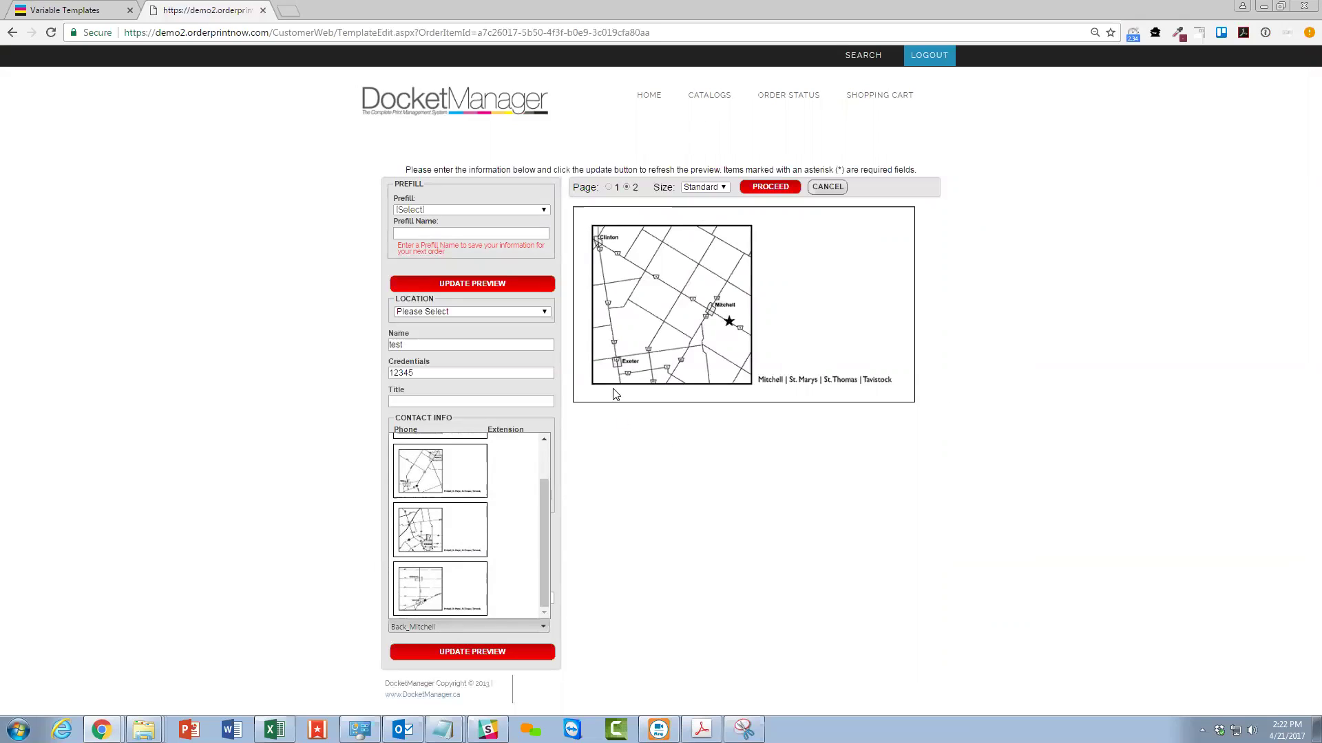
scroll(520, 576, "up", 3)
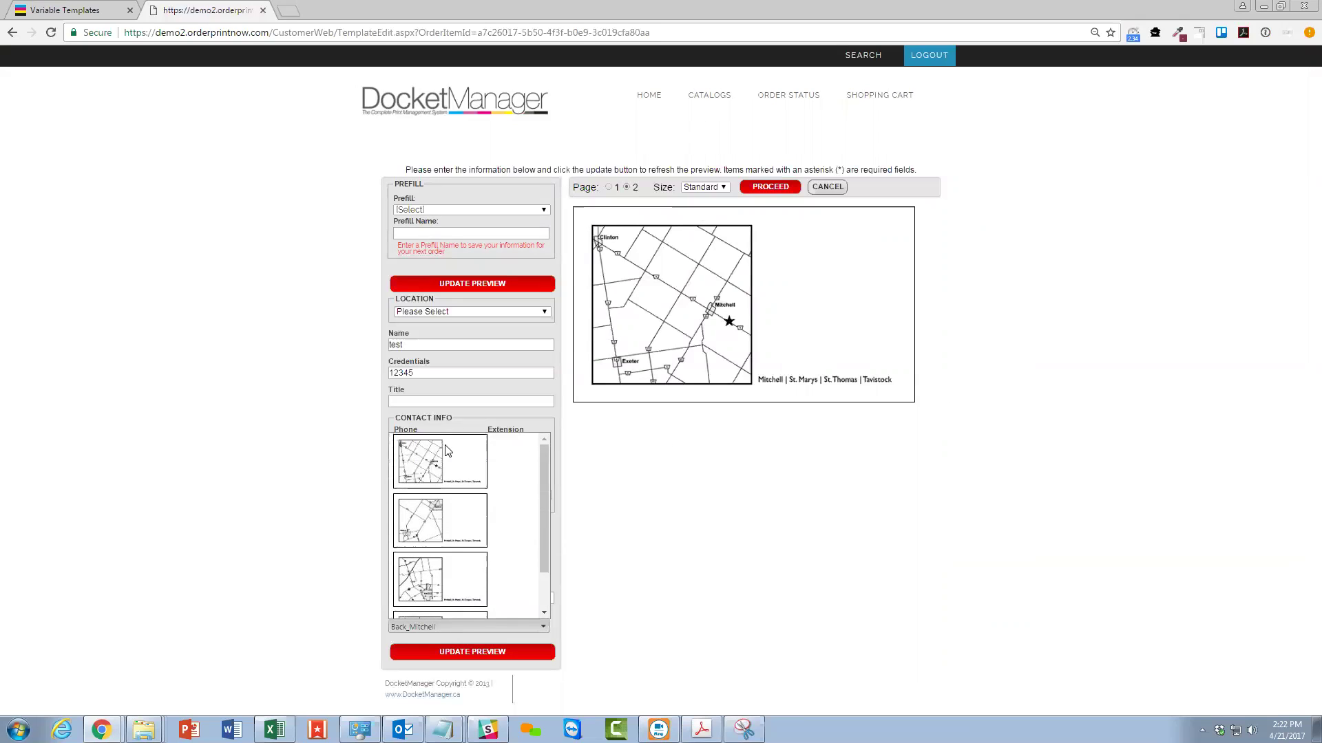
scroll(468, 570, "down", 2)
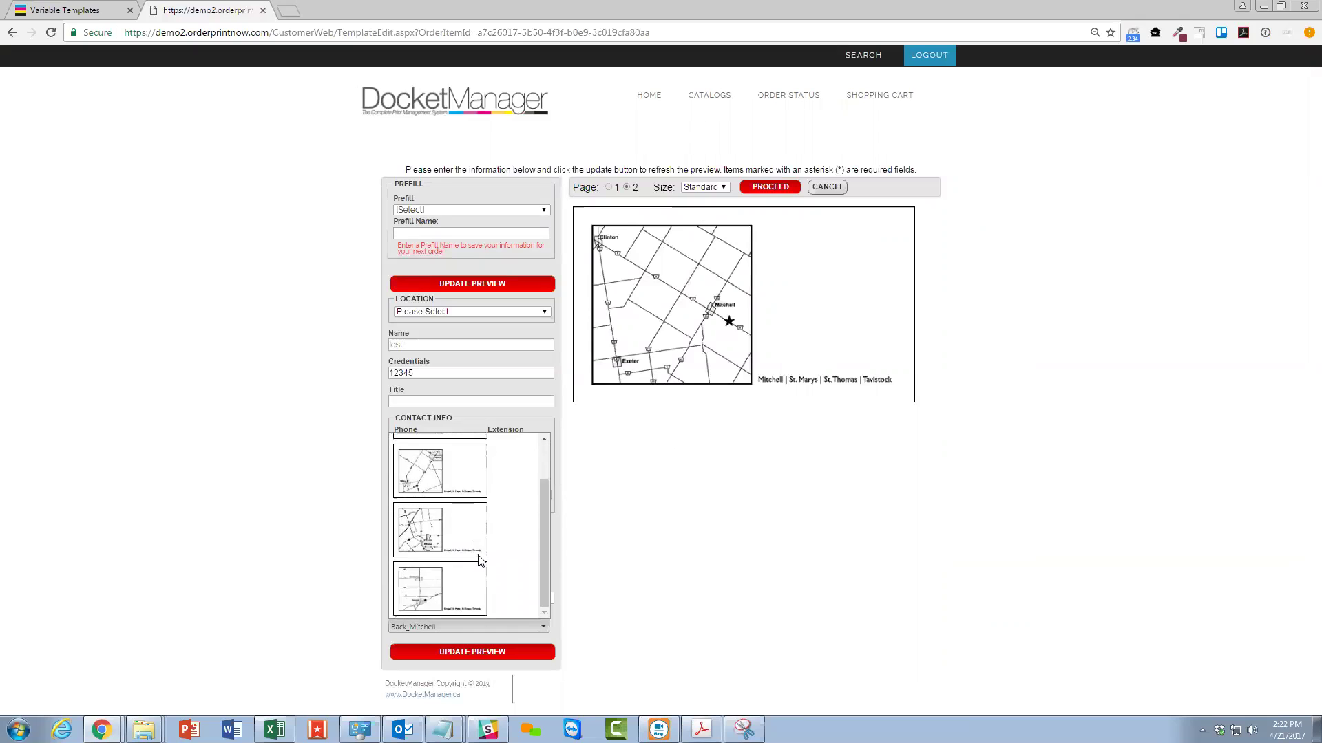
left_click(744, 528)
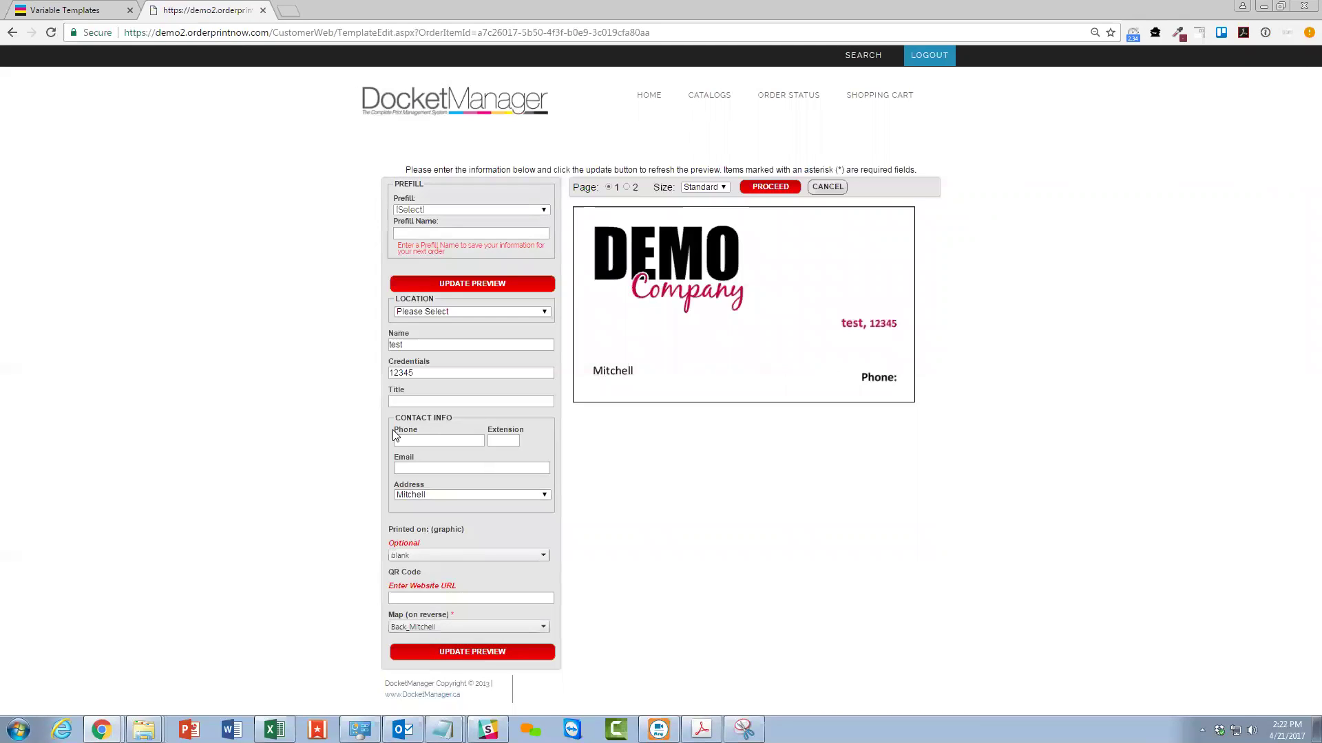
Choose fsc as the Printed on graphic and update the card preview.
left_click(418, 555)
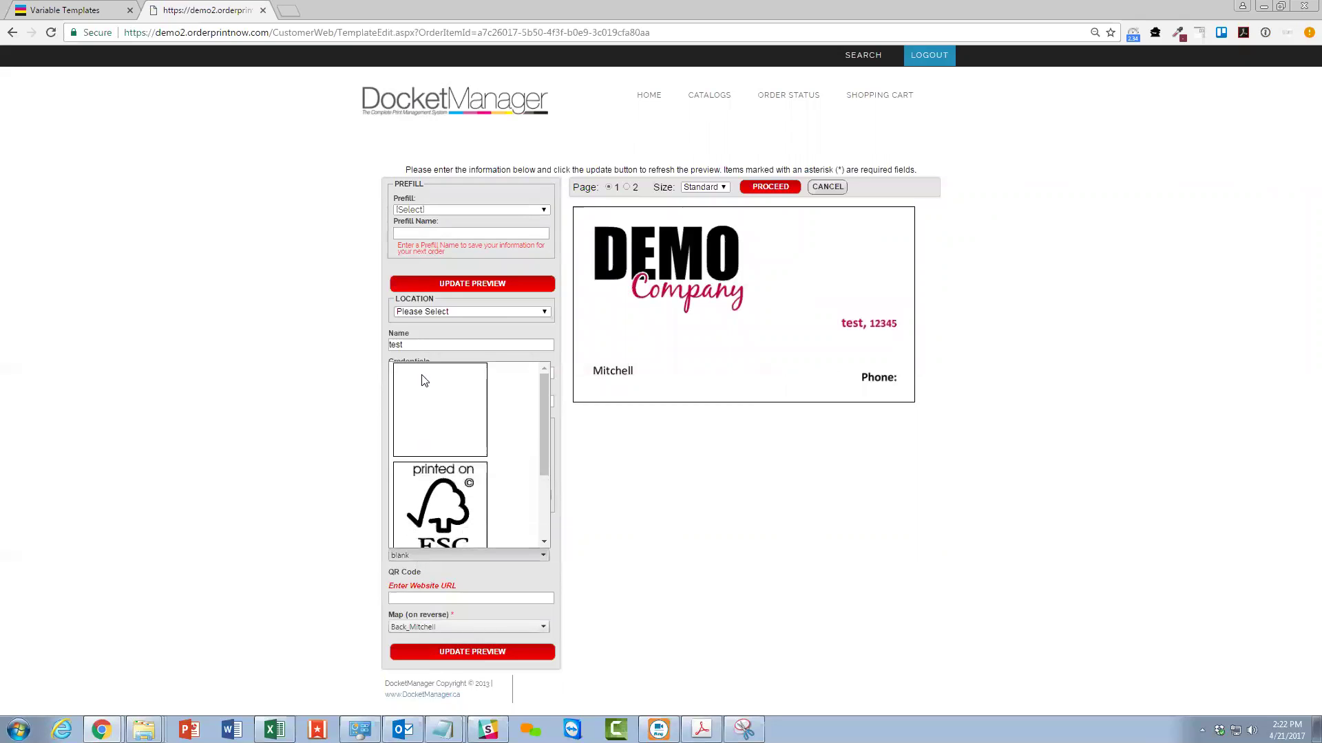
scroll(457, 460, "down", 2)
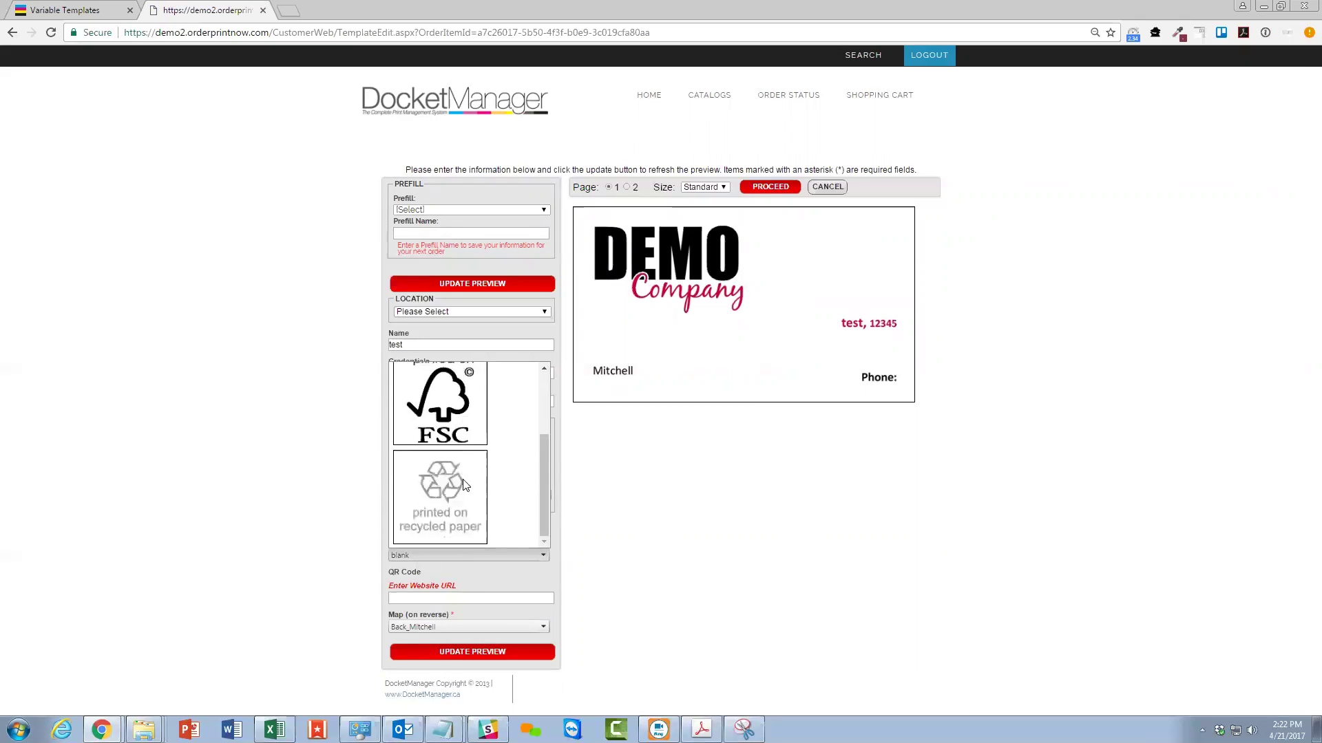
scroll(446, 504, "up", 2)
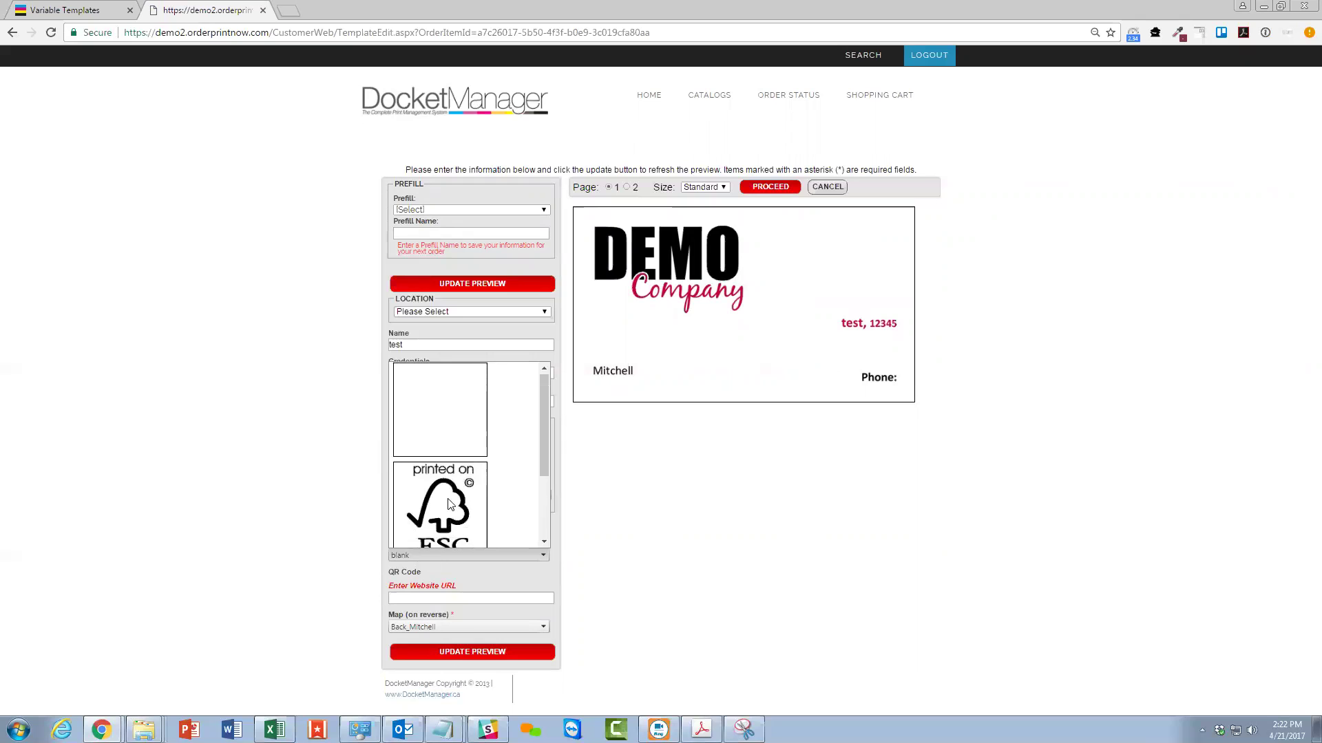
left_click(451, 506)
left_click(482, 283)
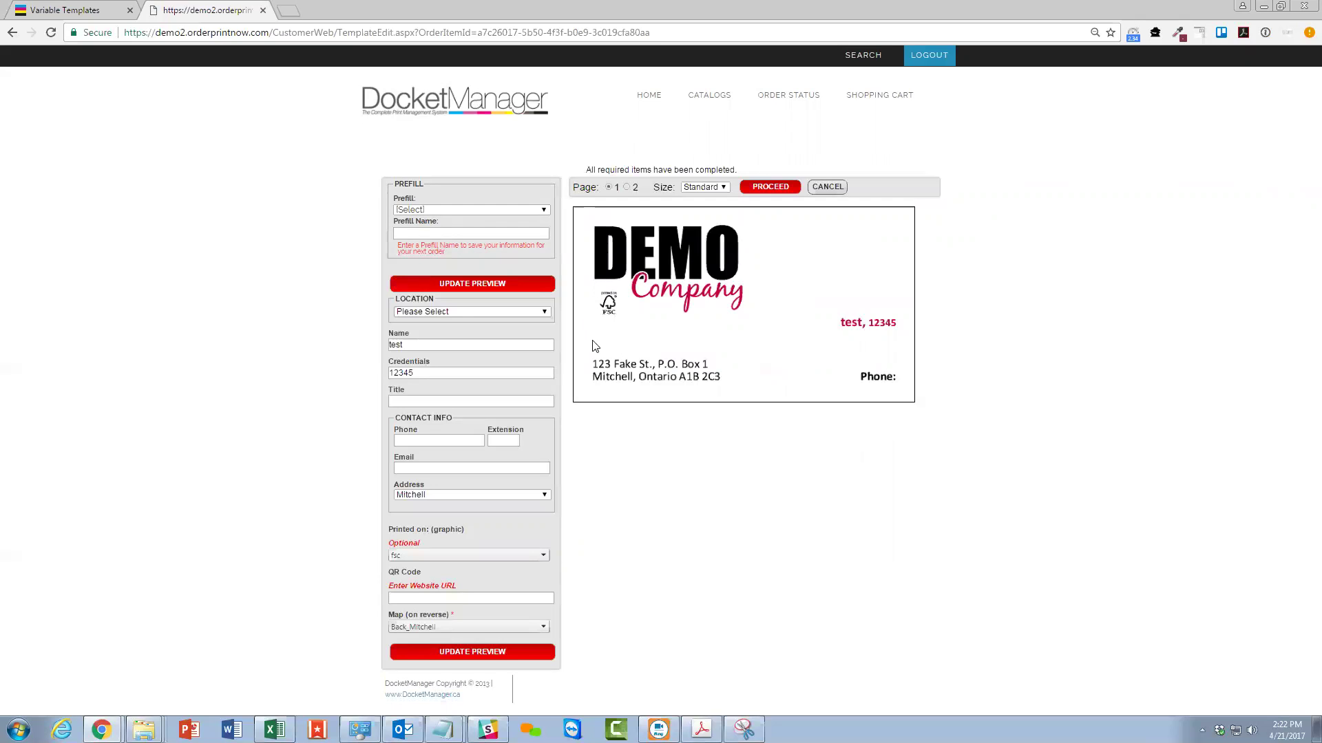
left_click(52, 10)
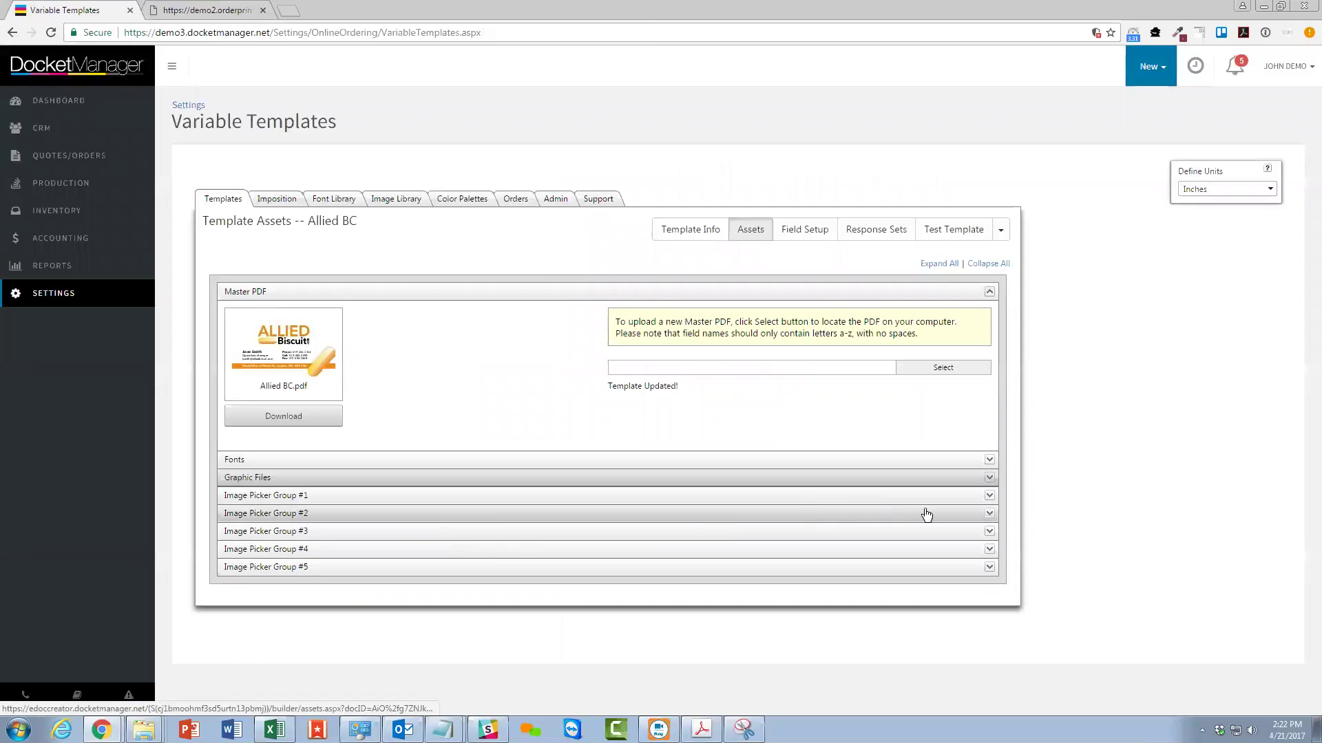
In Template Info, enter 'Proof' as preview watermark text and 0.125 as bleed.
left_click(683, 232)
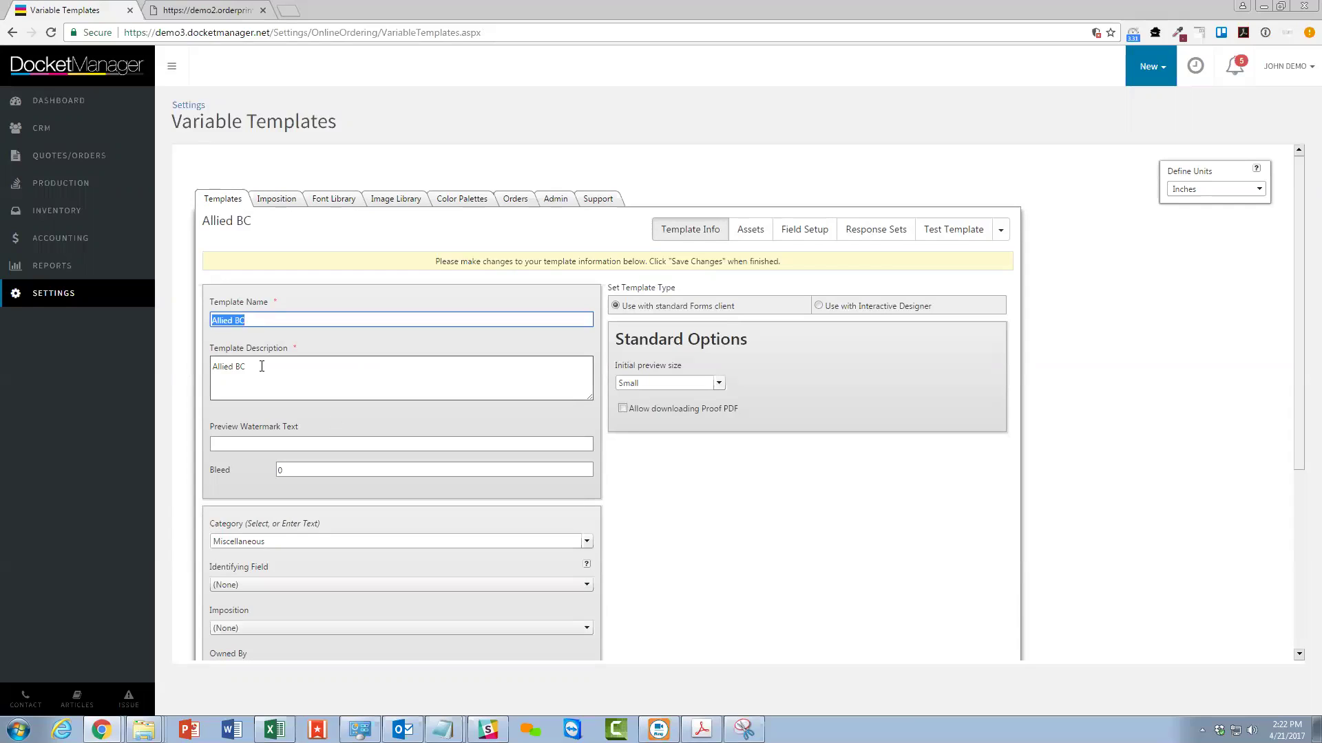
left_click(259, 444)
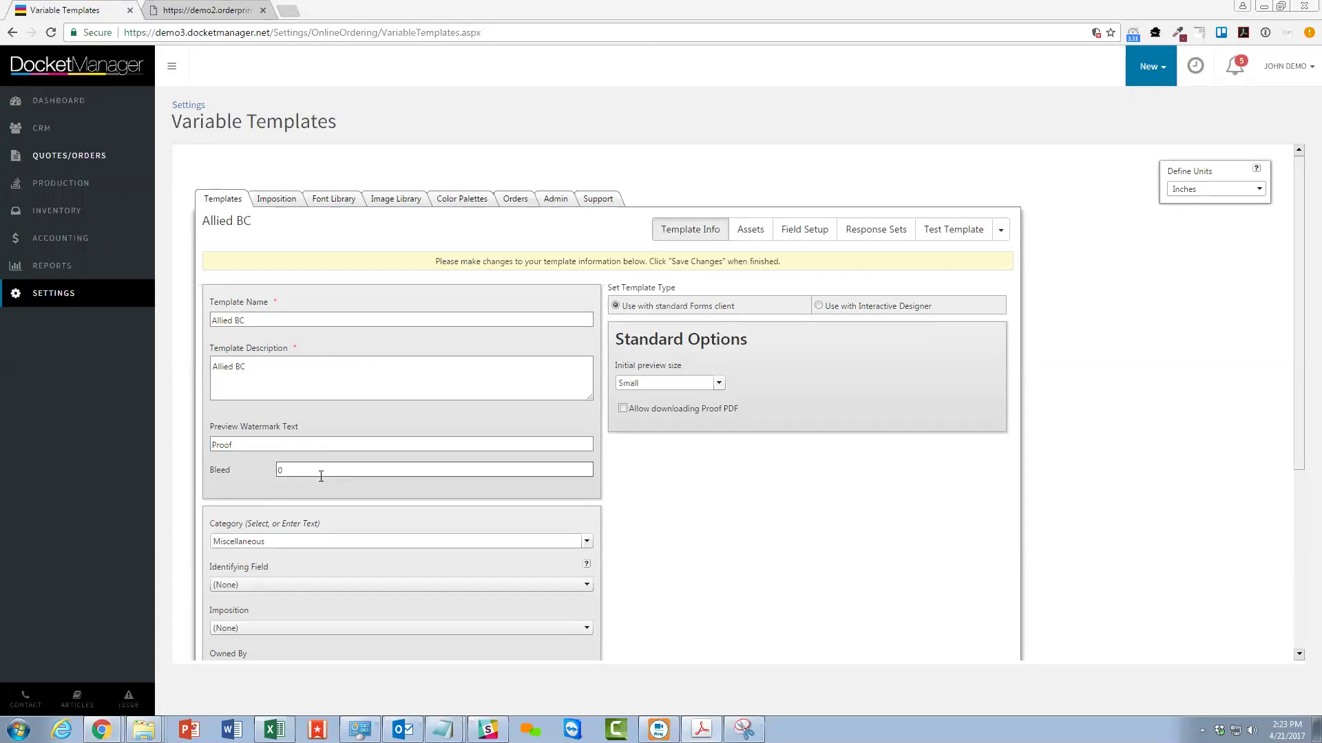
left_click(256, 473)
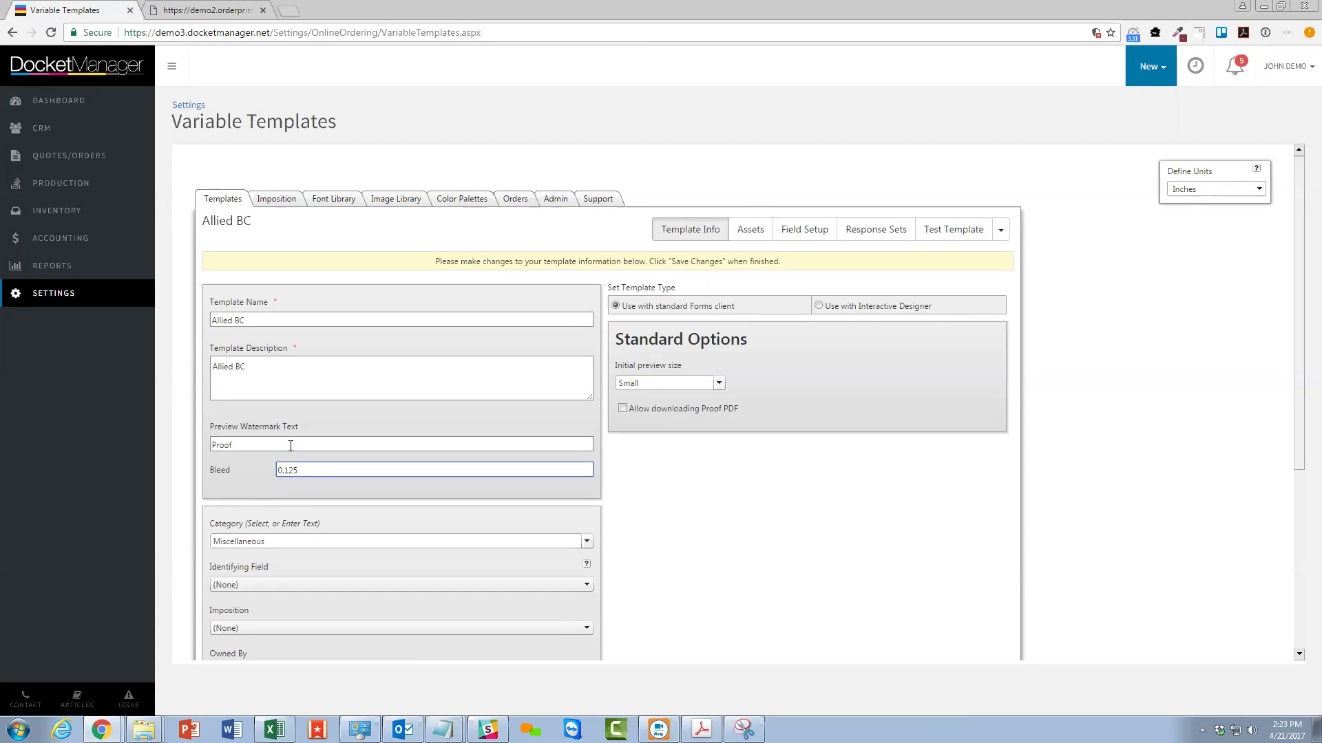
left_click(269, 446)
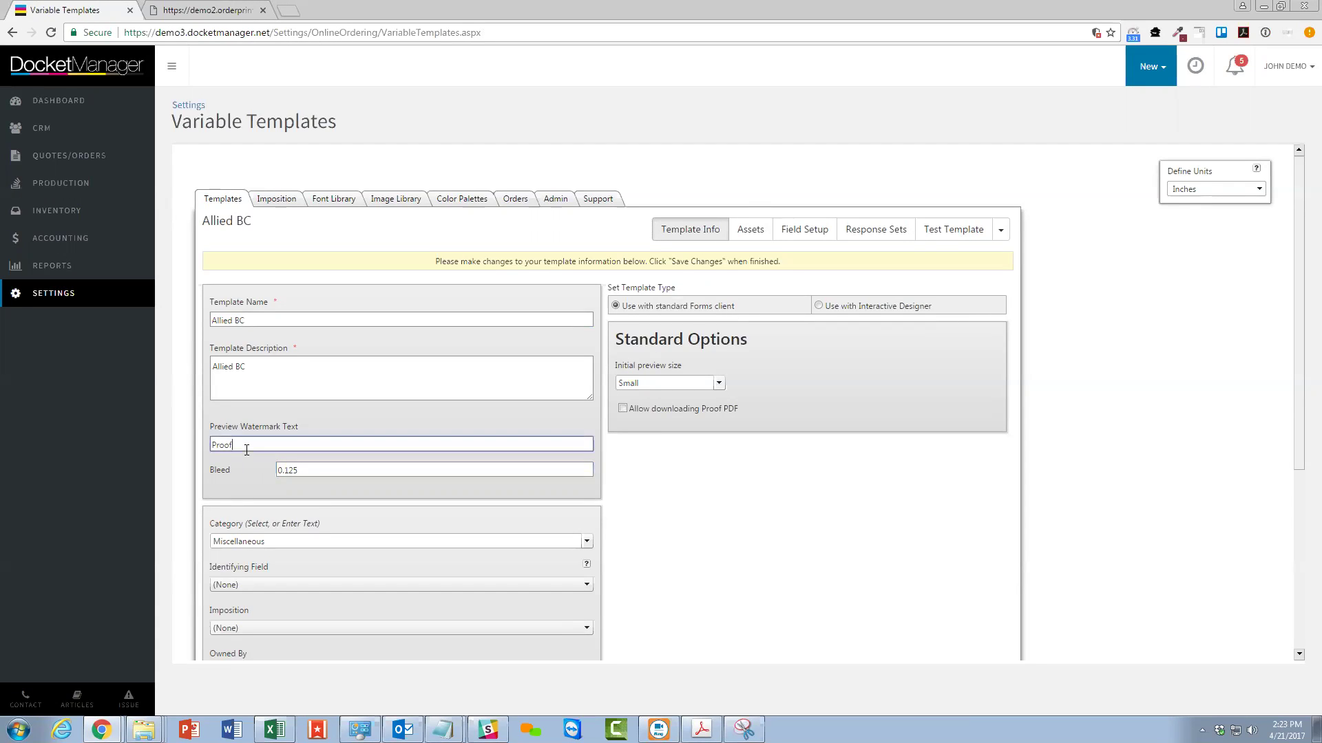
scroll(270, 460, "down", 2)
scroll(270, 459, "down", 2)
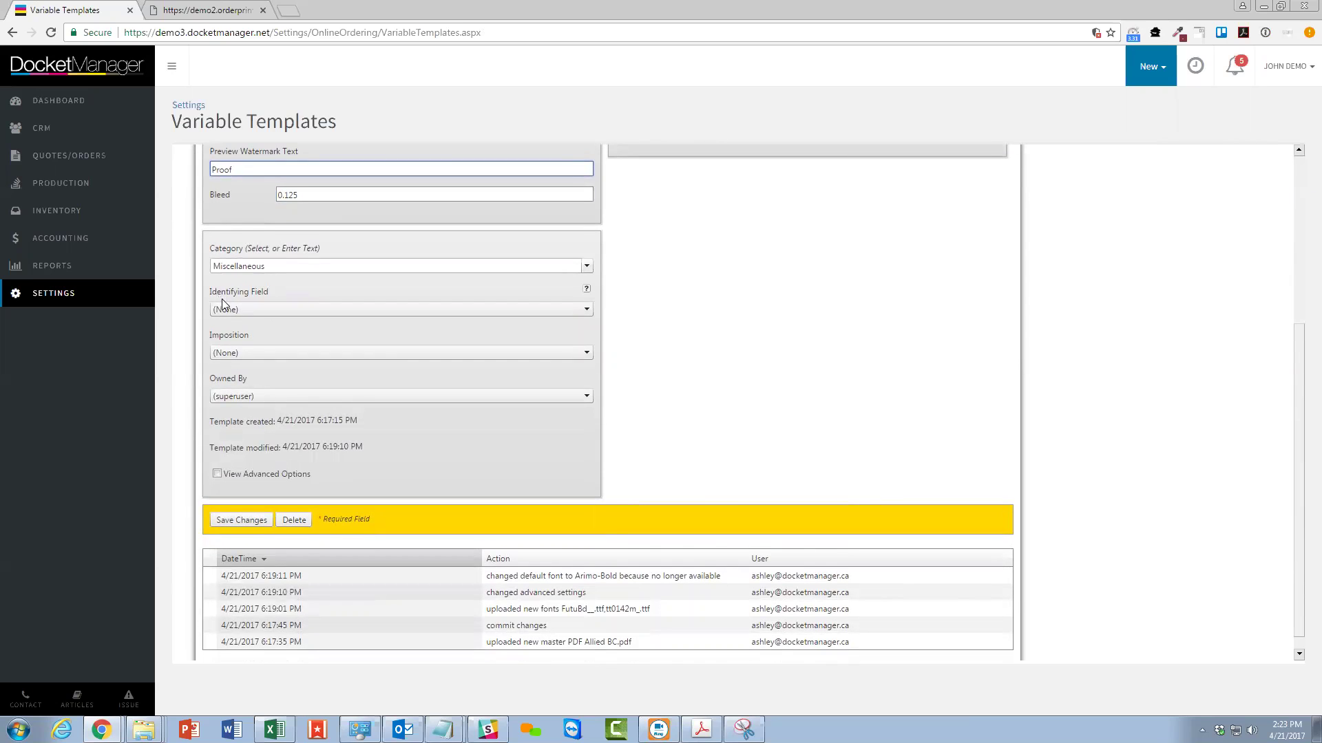
Check the Identifying Field choices unchanged, then select the Title and Email fields in Acrobat.
left_click(280, 307)
left_click(286, 292)
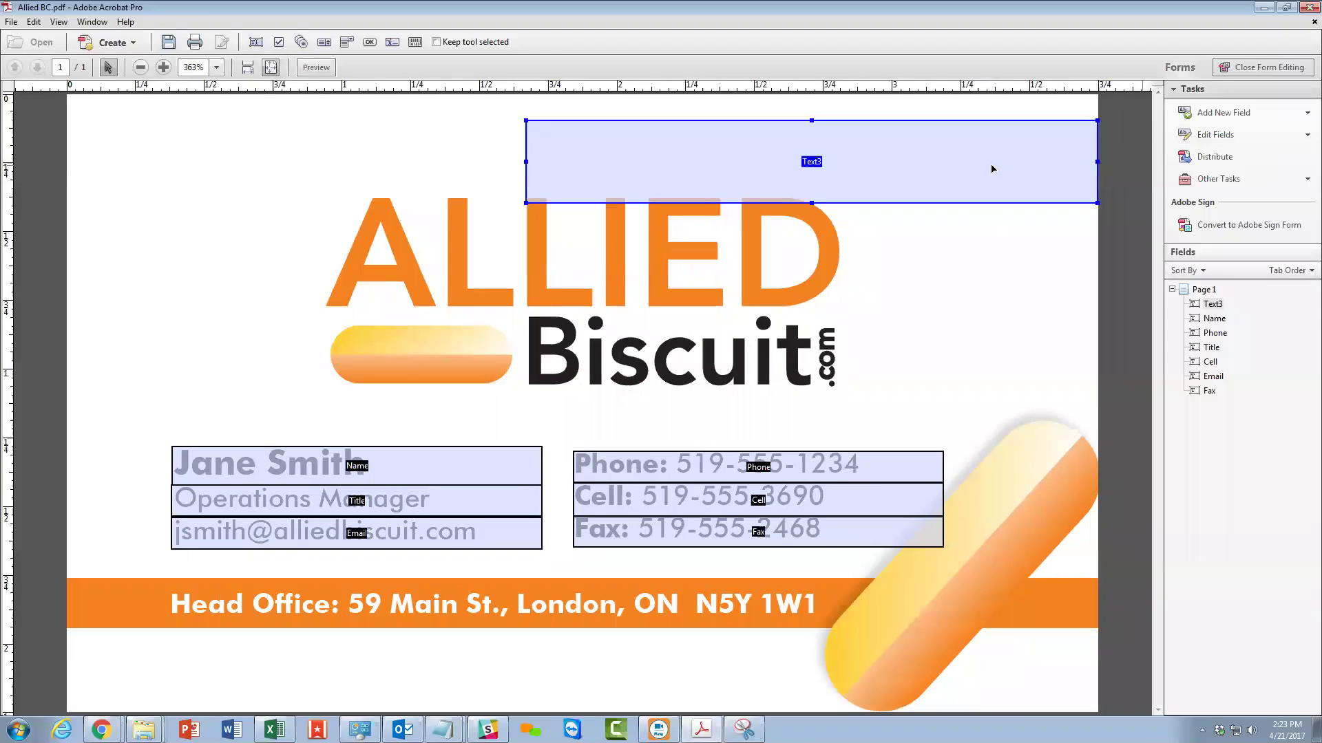
key("ctrl+z")
left_click(197, 515)
left_click(254, 530)
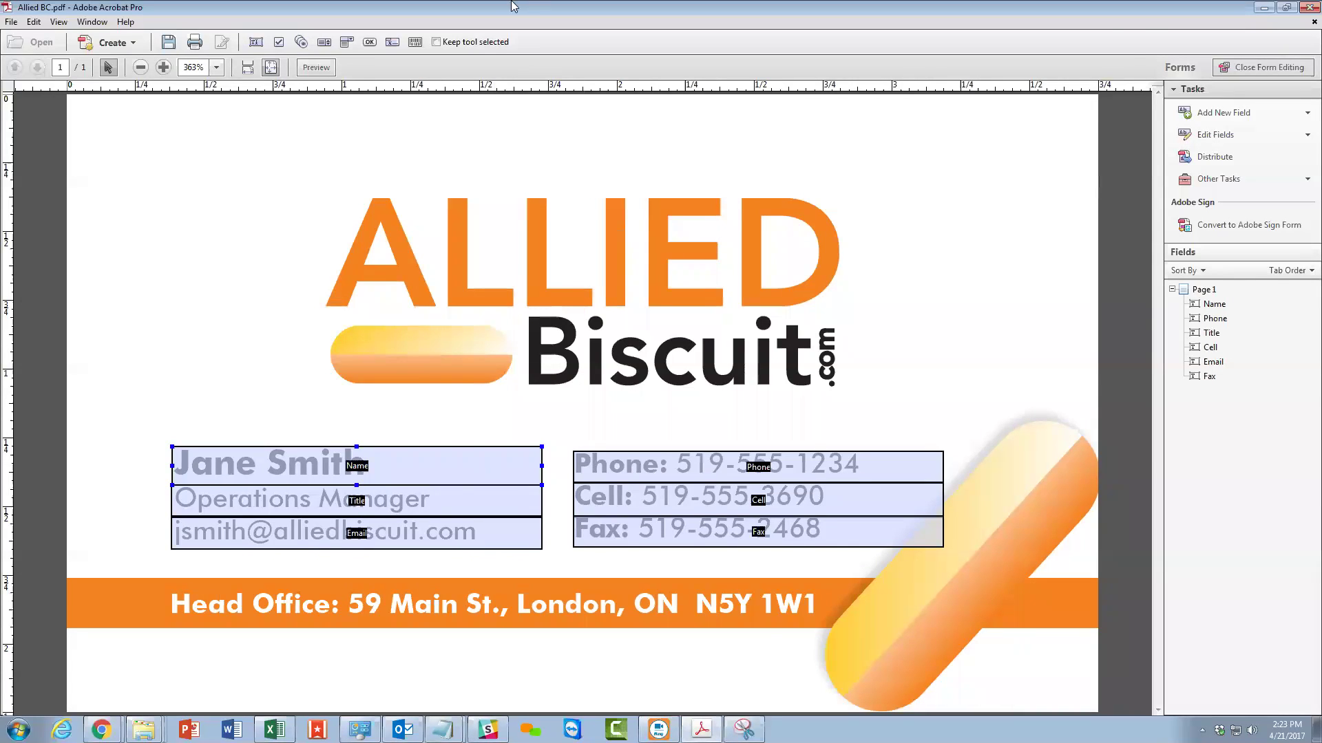
Switch from Acrobat back to the DocketManager template settings in Chrome.
key("alt+Tab")
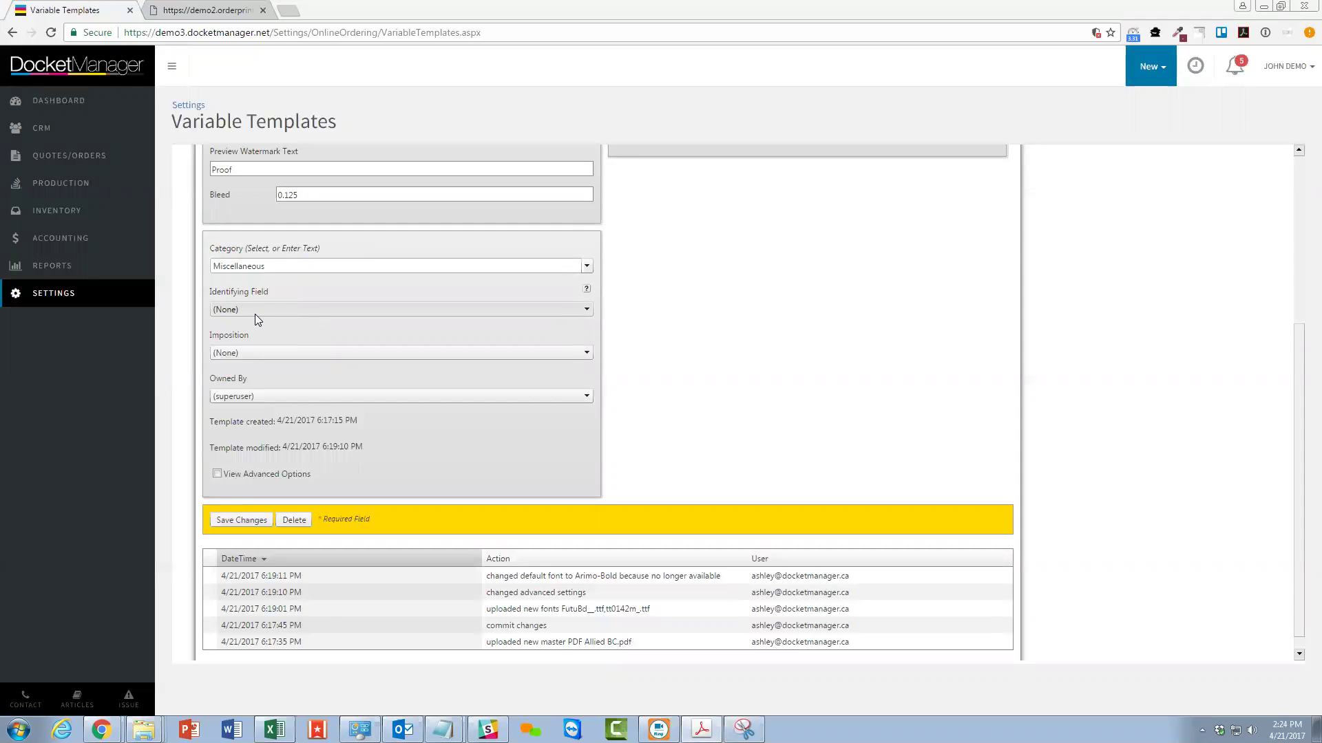
Choose Name as the template's identifying field.
left_click(357, 309)
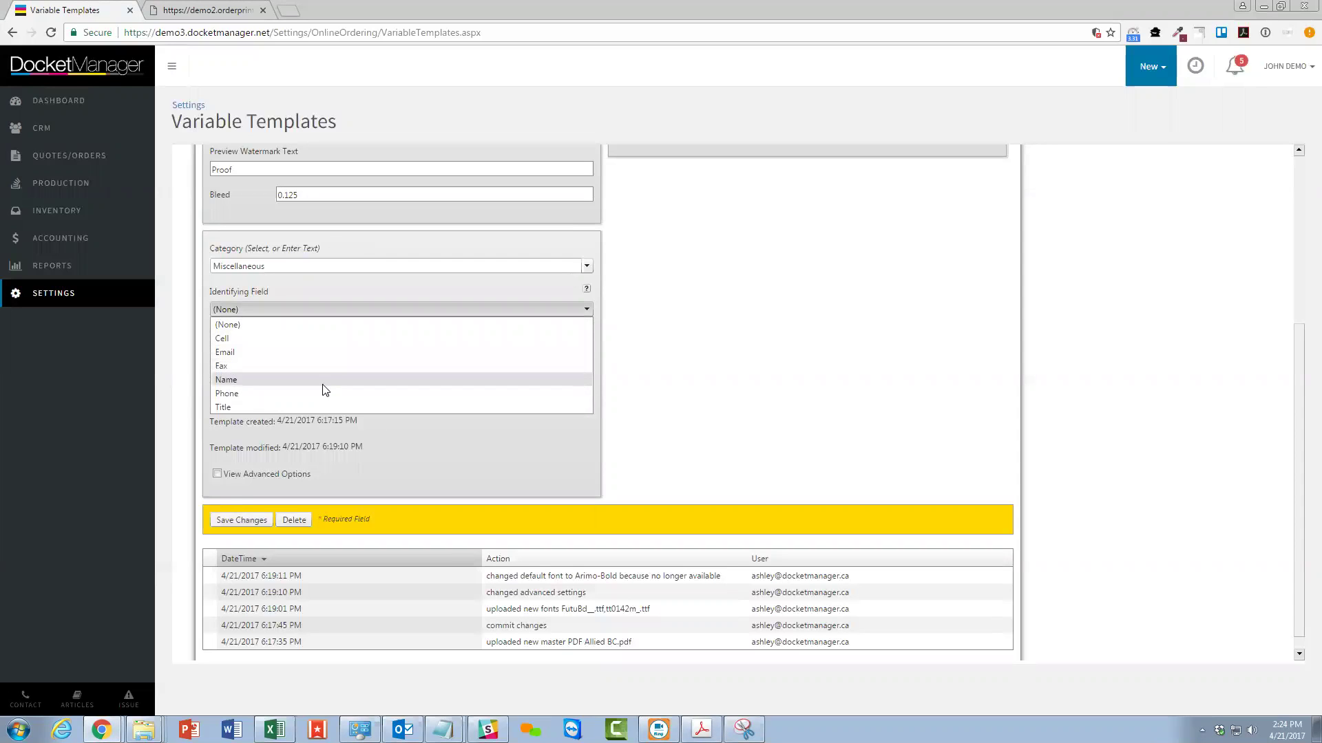
left_click(274, 383)
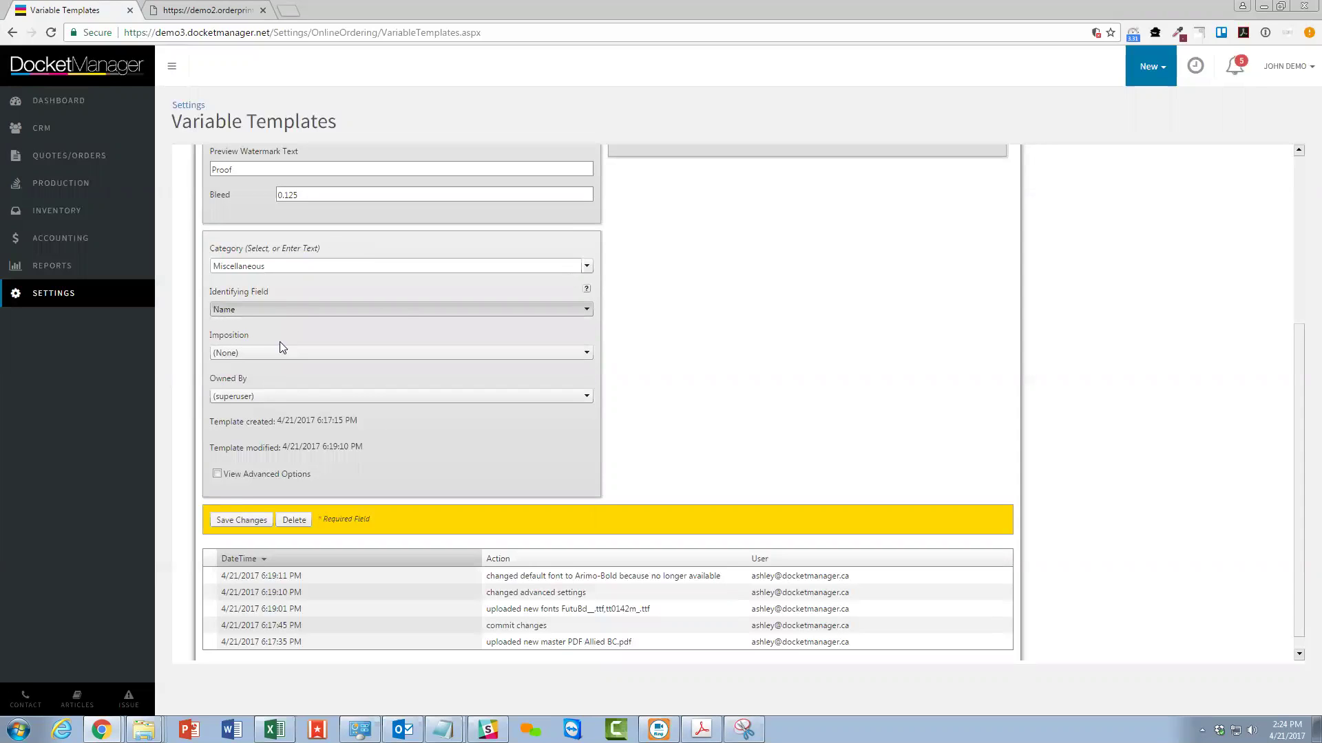
left_click_drag(229, 334, 254, 339)
scroll(376, 338, "up", 2)
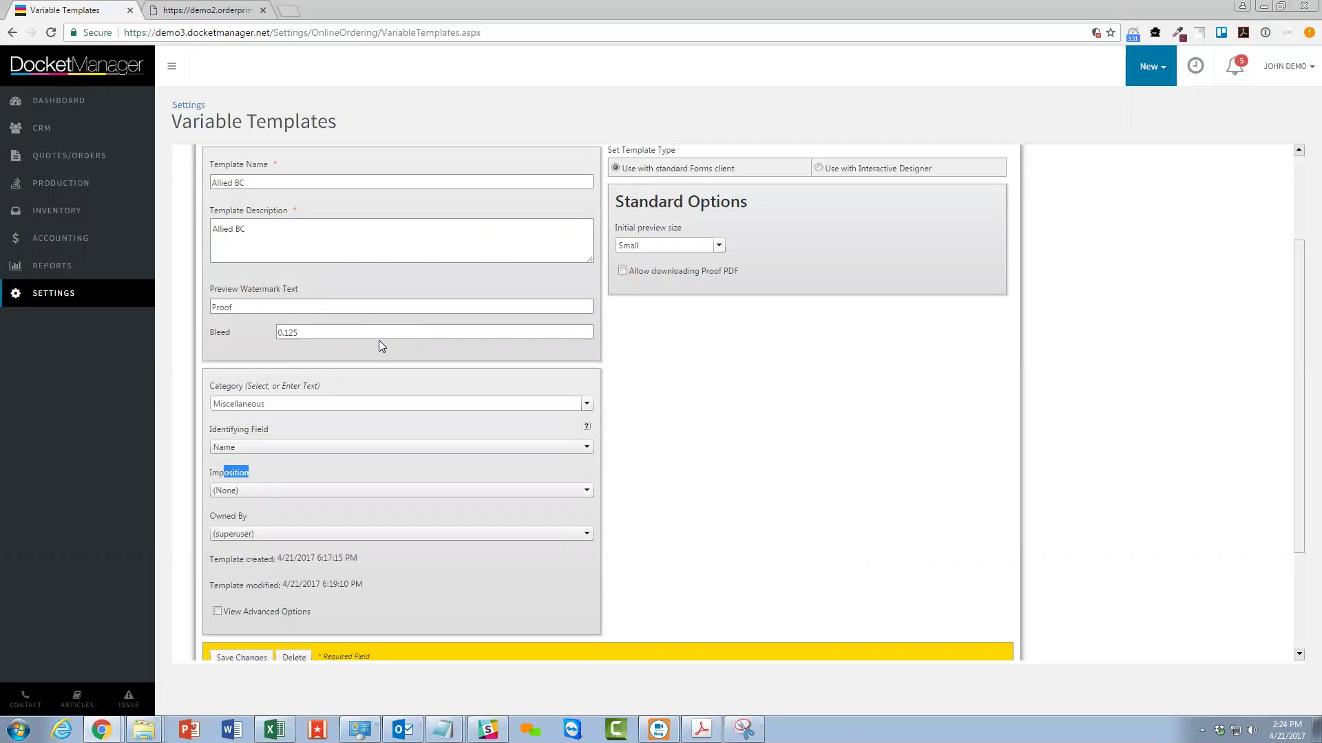
scroll(379, 340, "up", 2)
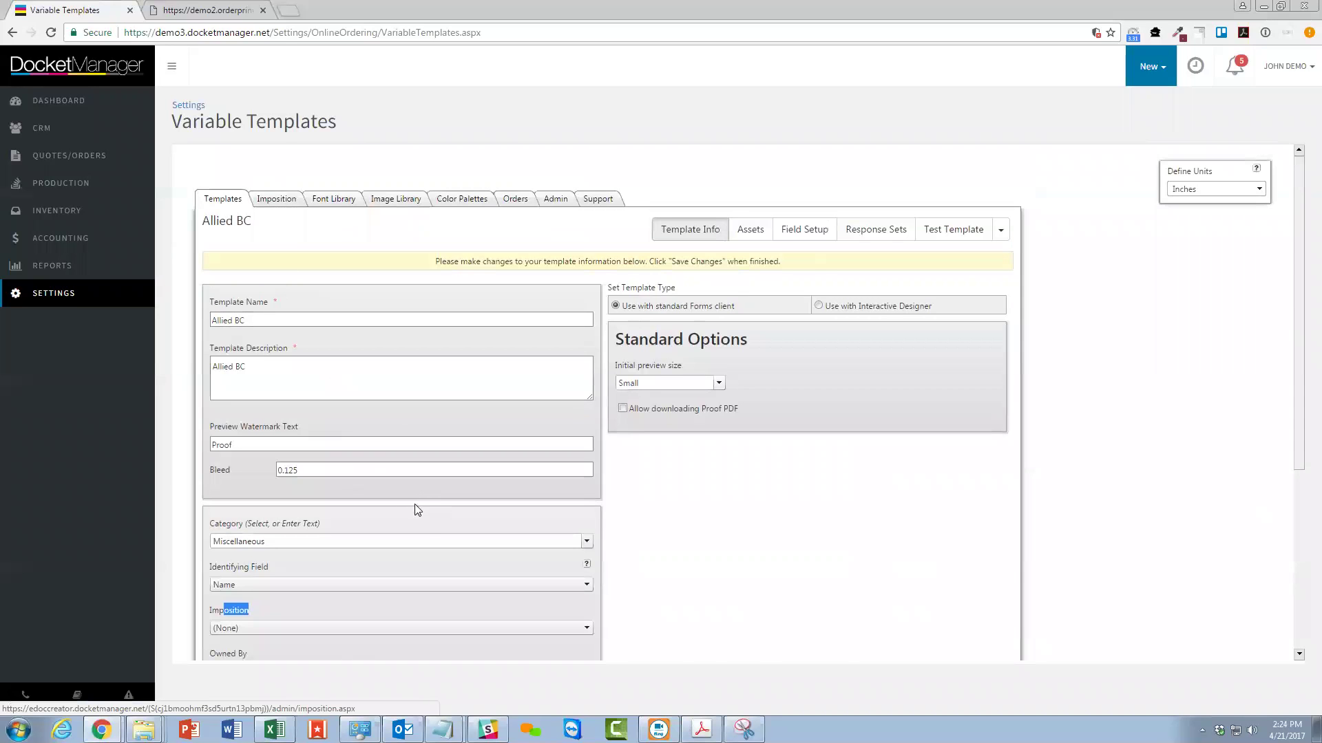
scroll(411, 513, "down", 3)
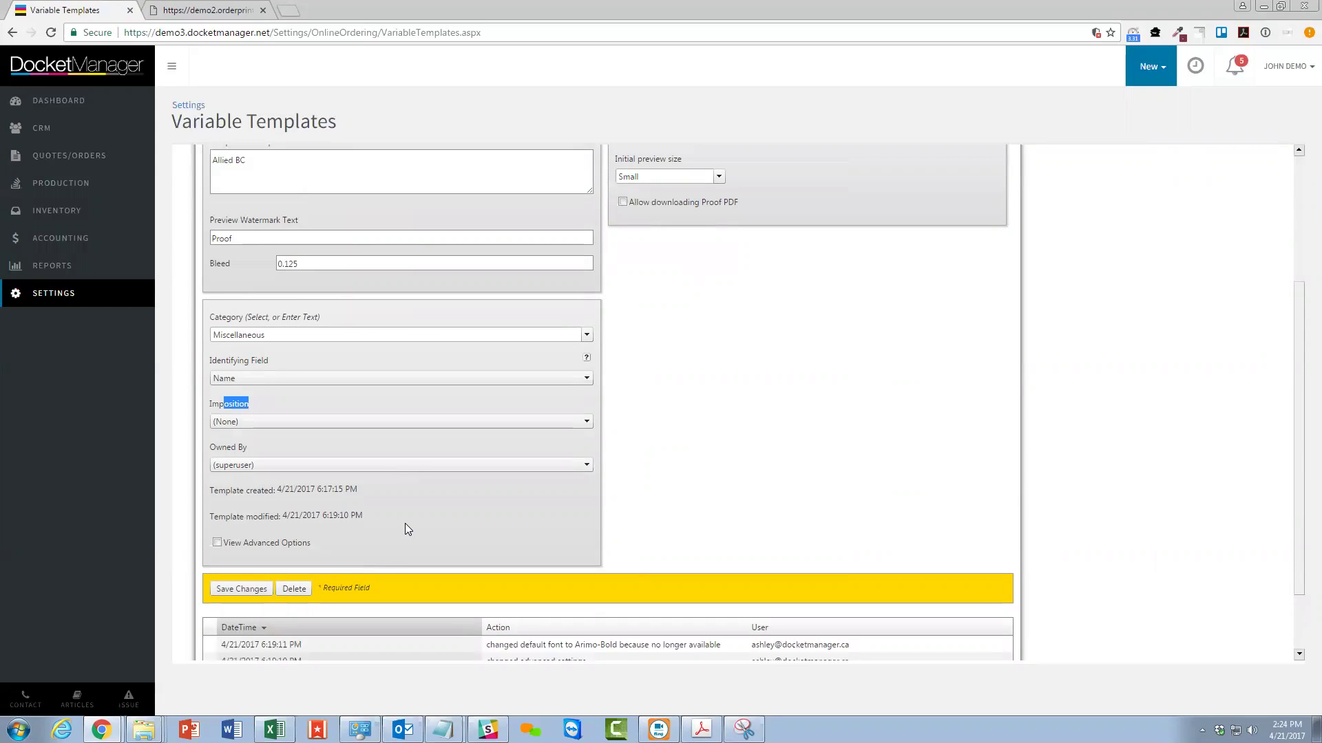
scroll(374, 497, "up", 2)
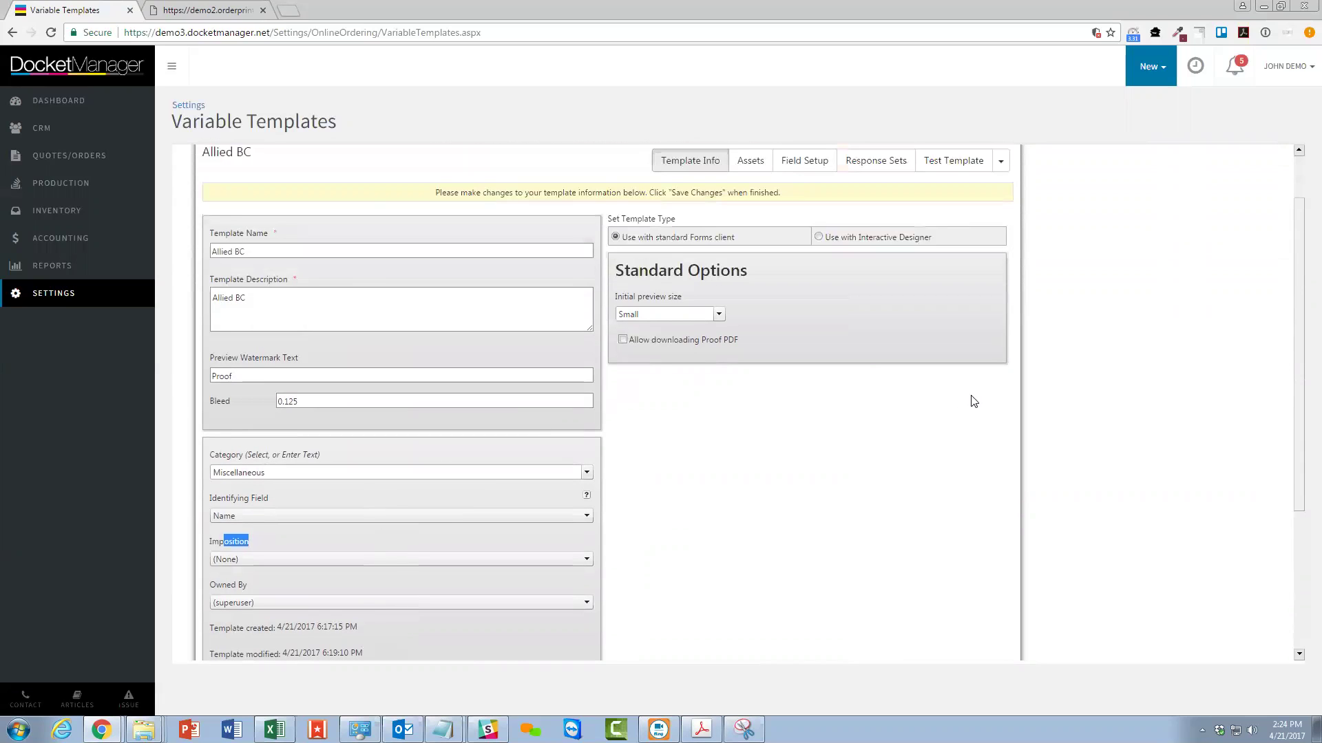
Set the initial preview size to Standard and save the Allied BC template info.
left_click_drag(625, 270, 694, 271)
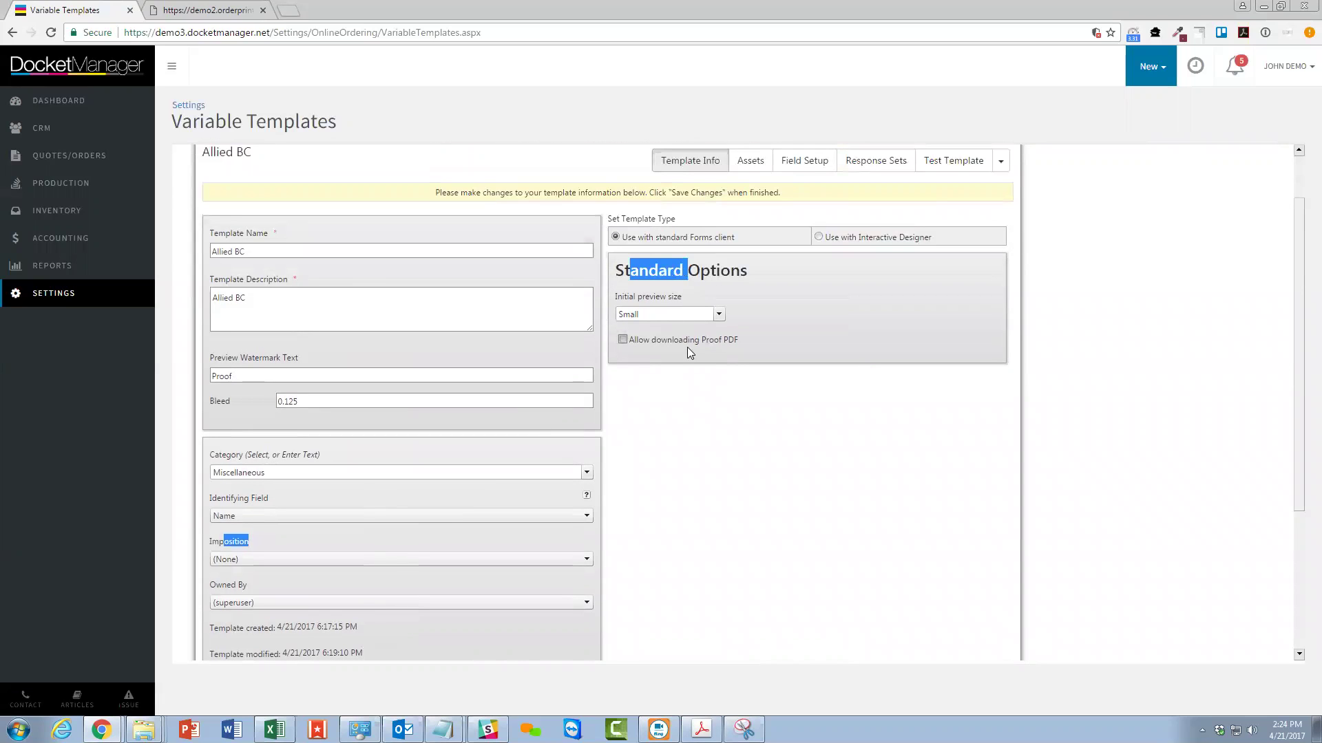
left_click(669, 315)
left_click(660, 340)
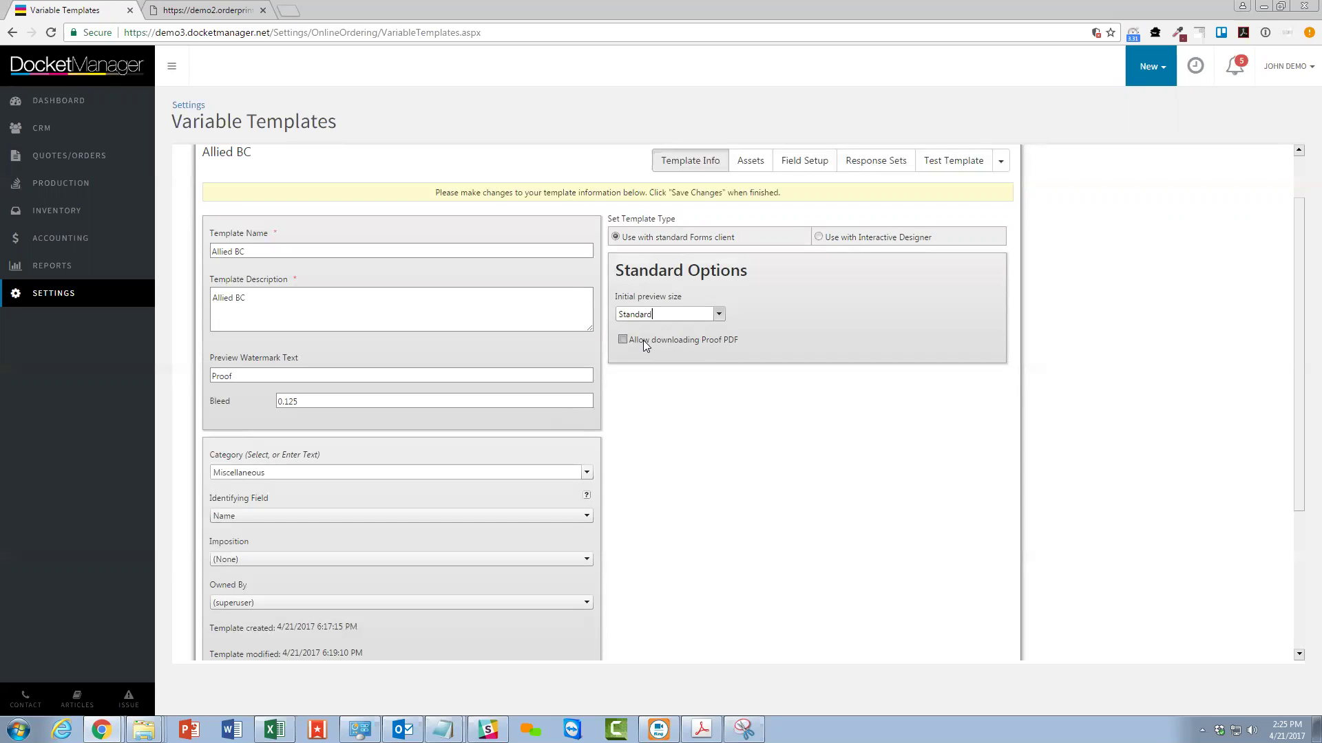
double_click(222, 376)
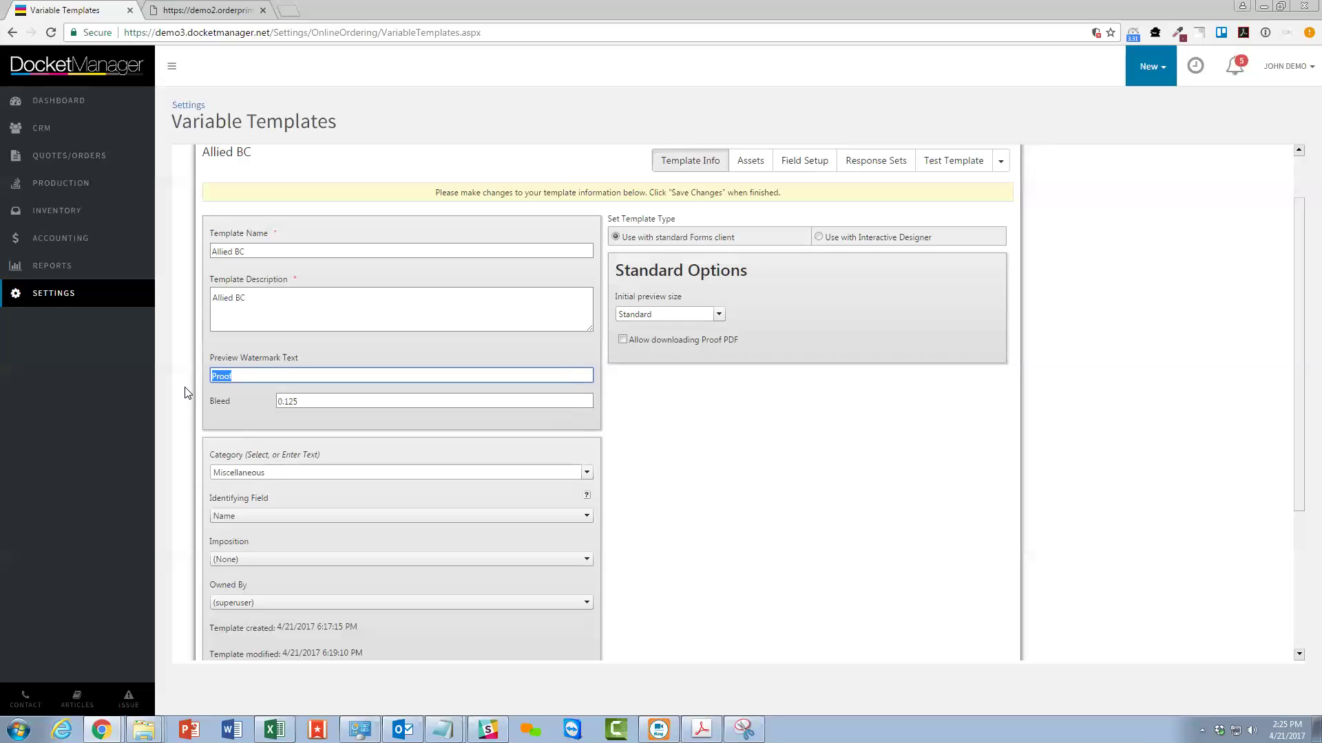
left_click(887, 442)
scroll(737, 440, "down", 3)
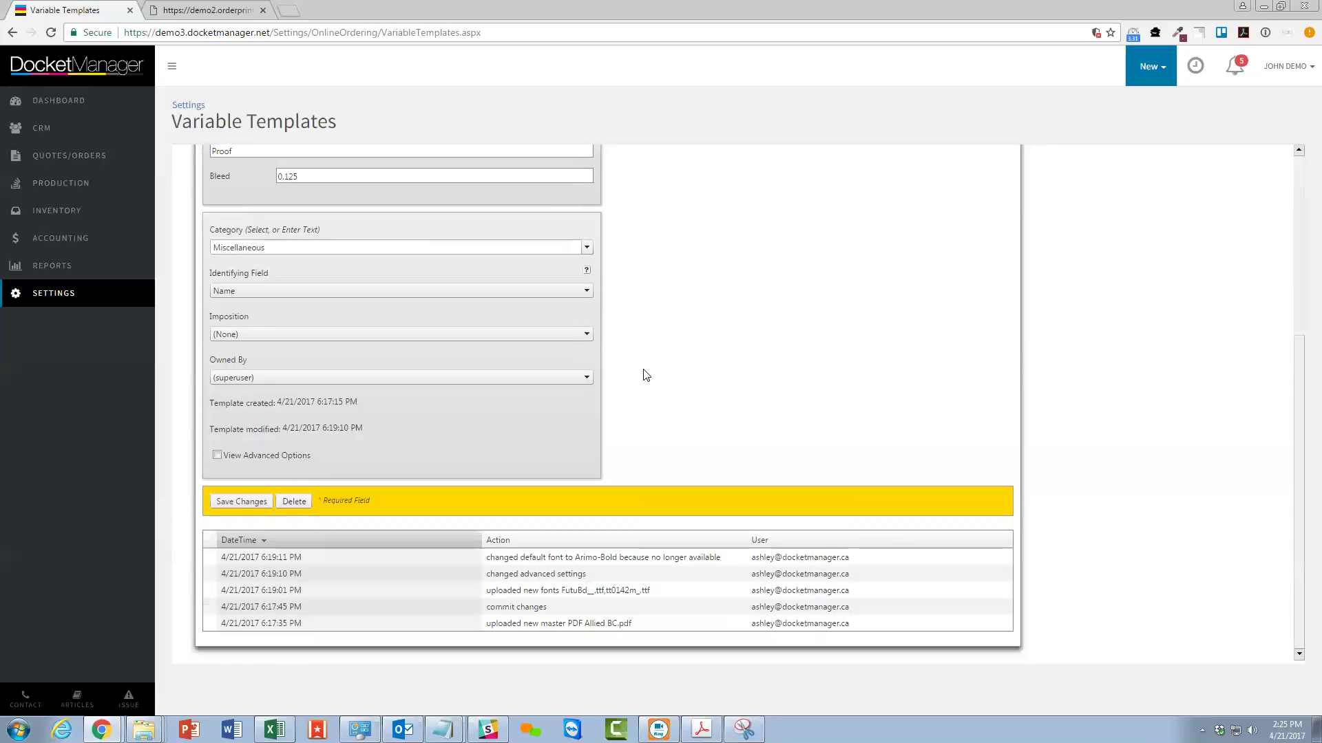
left_click(230, 501)
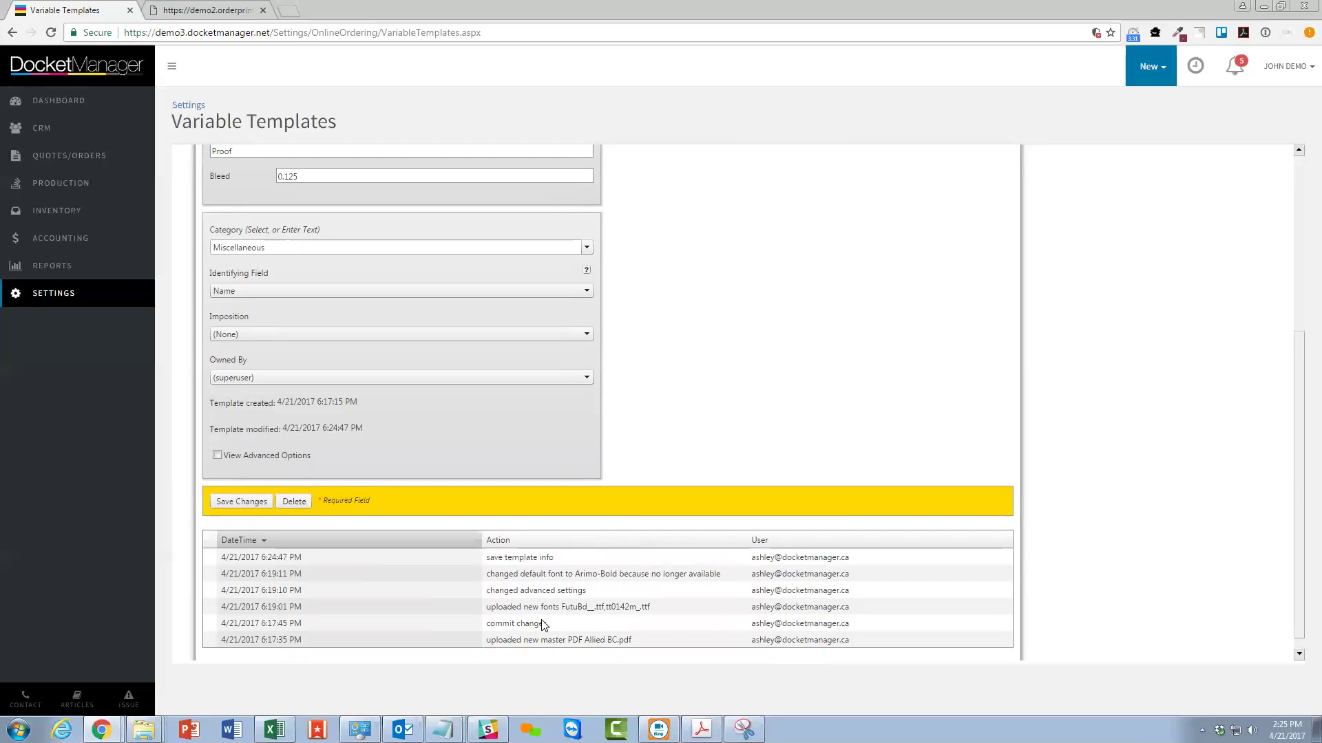
scroll(609, 617, "up", 4)
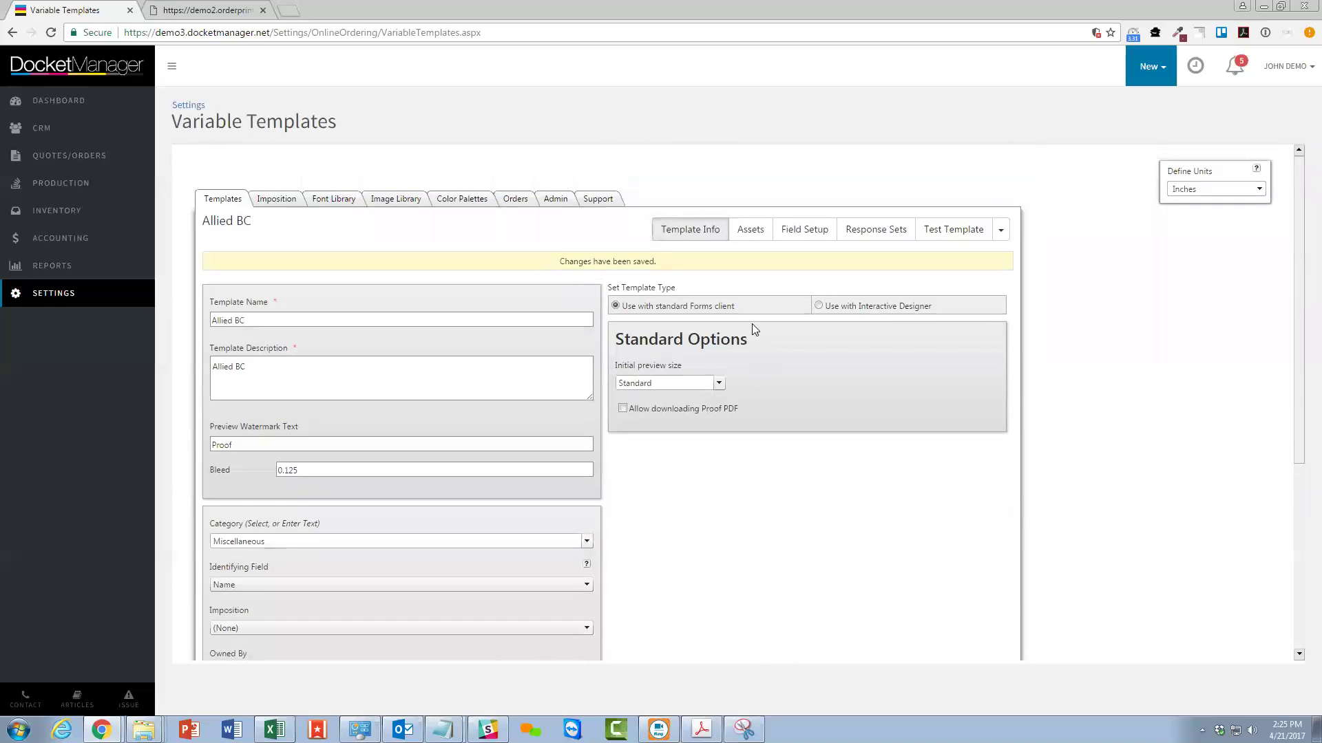
left_click(824, 231)
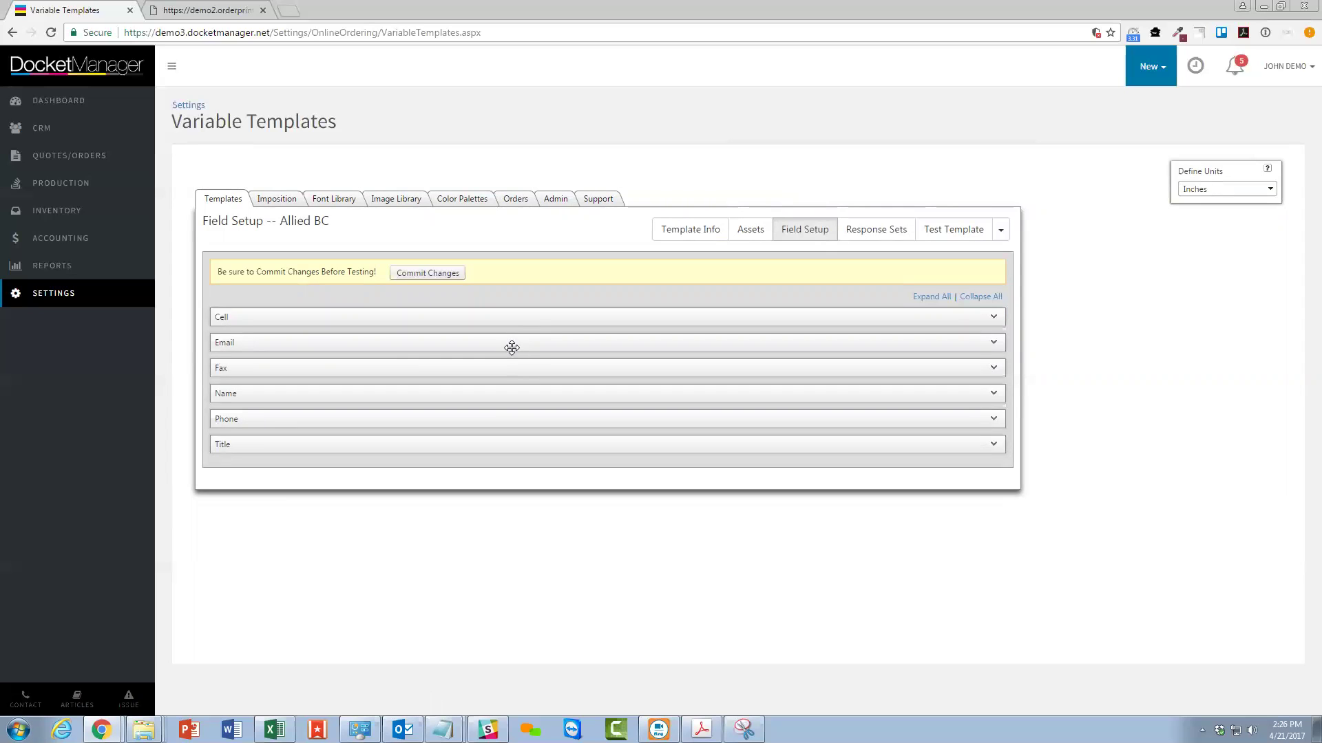
Drag the fields into the order Name, Title, Email, Phone, Cell, Fax and commit it.
left_click_drag(374, 398, 378, 307)
left_click_drag(327, 438, 316, 341)
mouse_move(274, 392)
left_mouse_down()
mouse_move(286, 357)
mouse_move(280, 369)
left_mouse_up()
left_click_drag(253, 445, 257, 390)
left_click(425, 270)
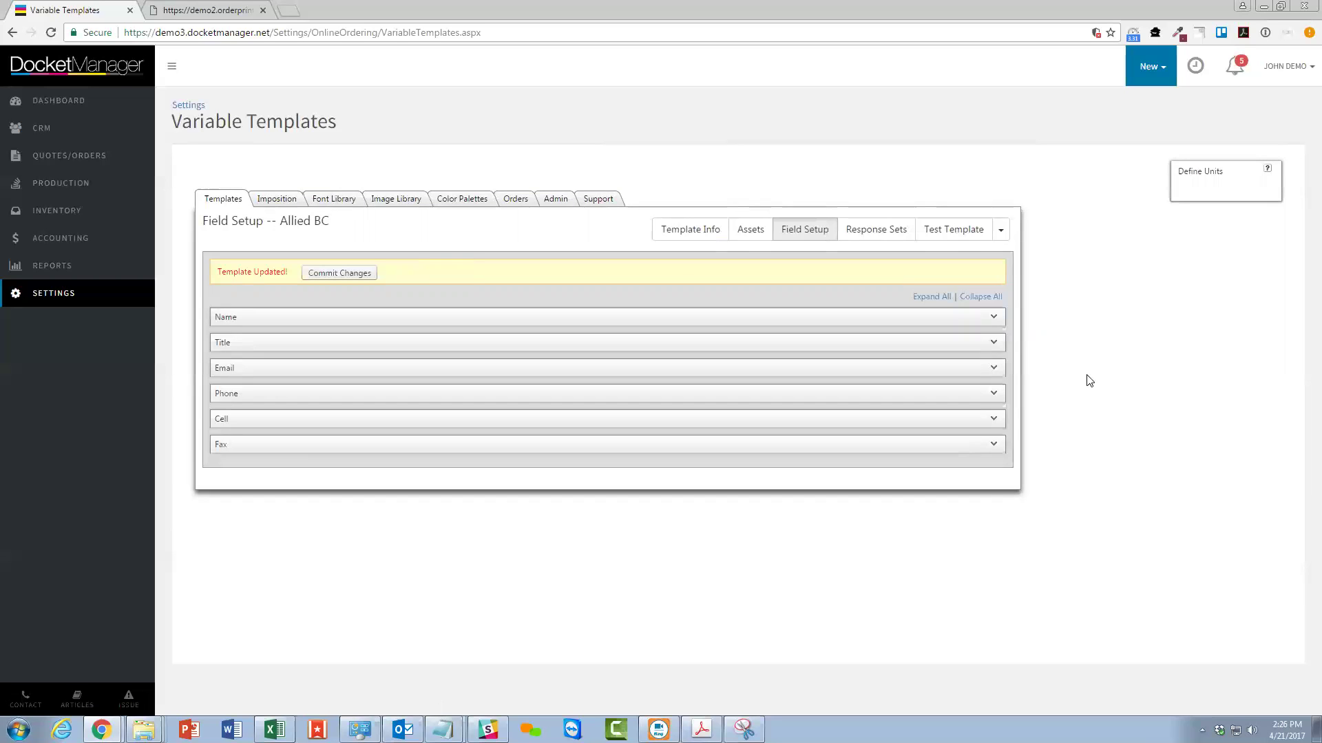
left_click(932, 296)
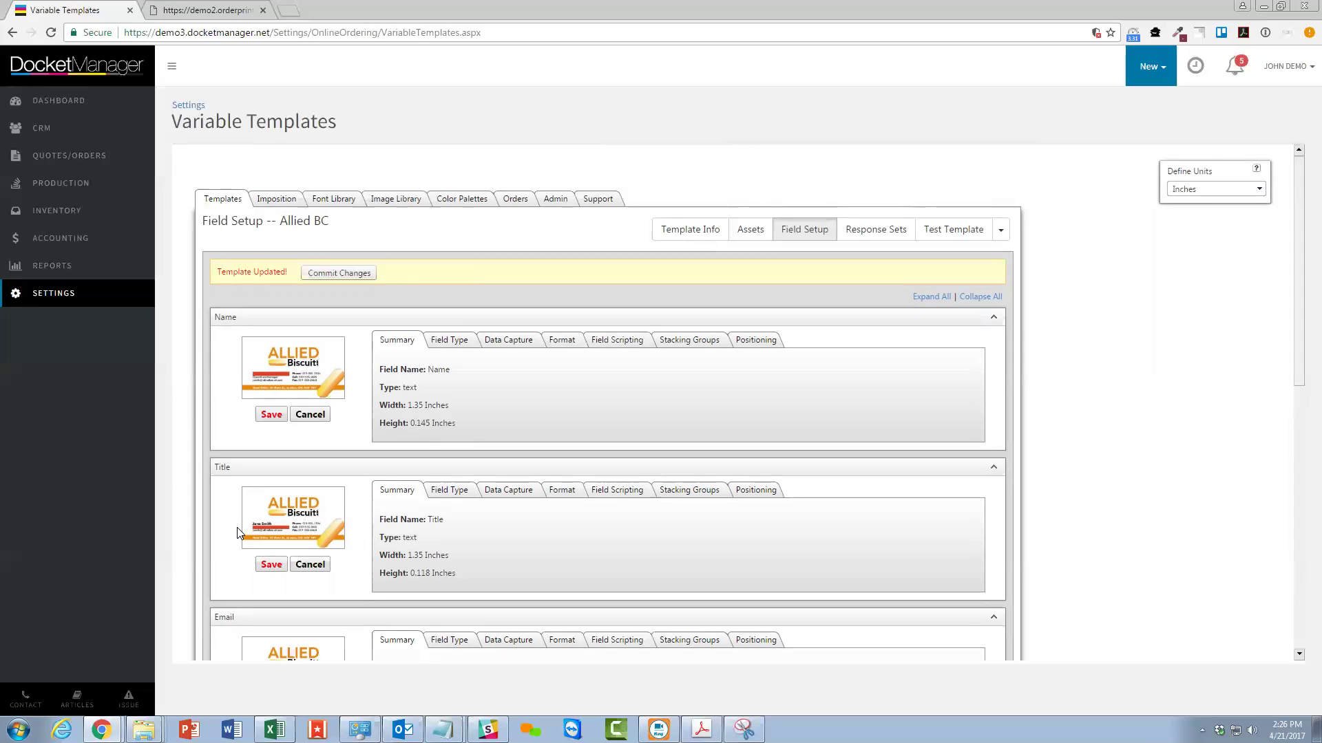
Show the Name field's Field Type settings: a Text field with data from User Entry.
left_click(453, 341)
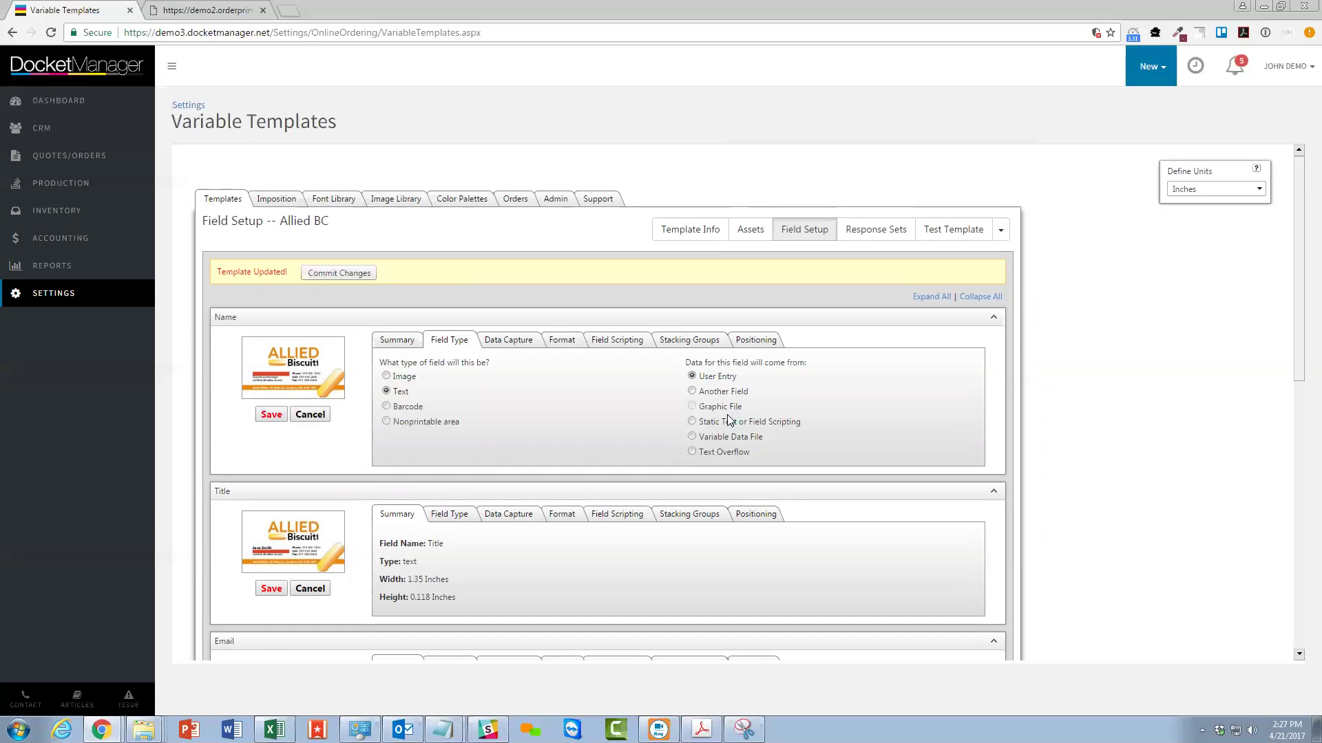
left_click(729, 421)
left_click(693, 437)
left_click(386, 376)
left_click(196, 9)
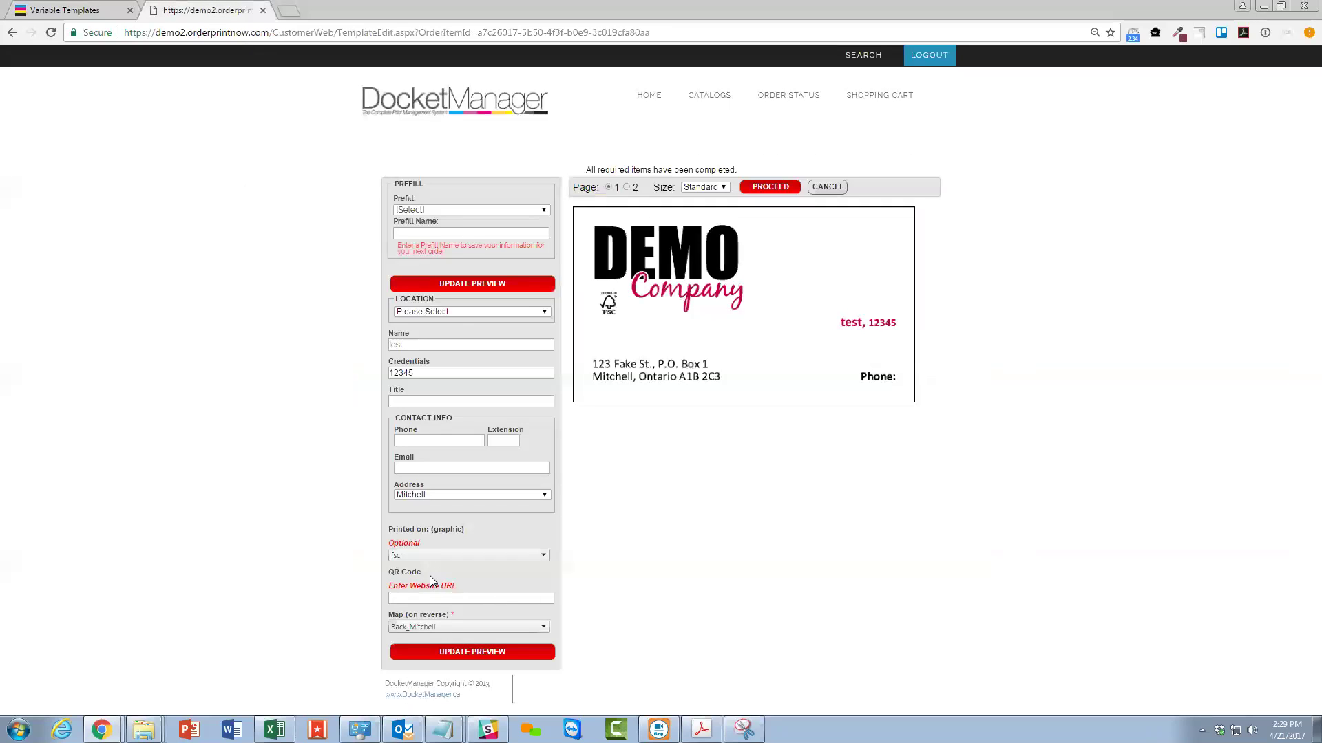
left_click(430, 599)
mouse_move(274, 730)
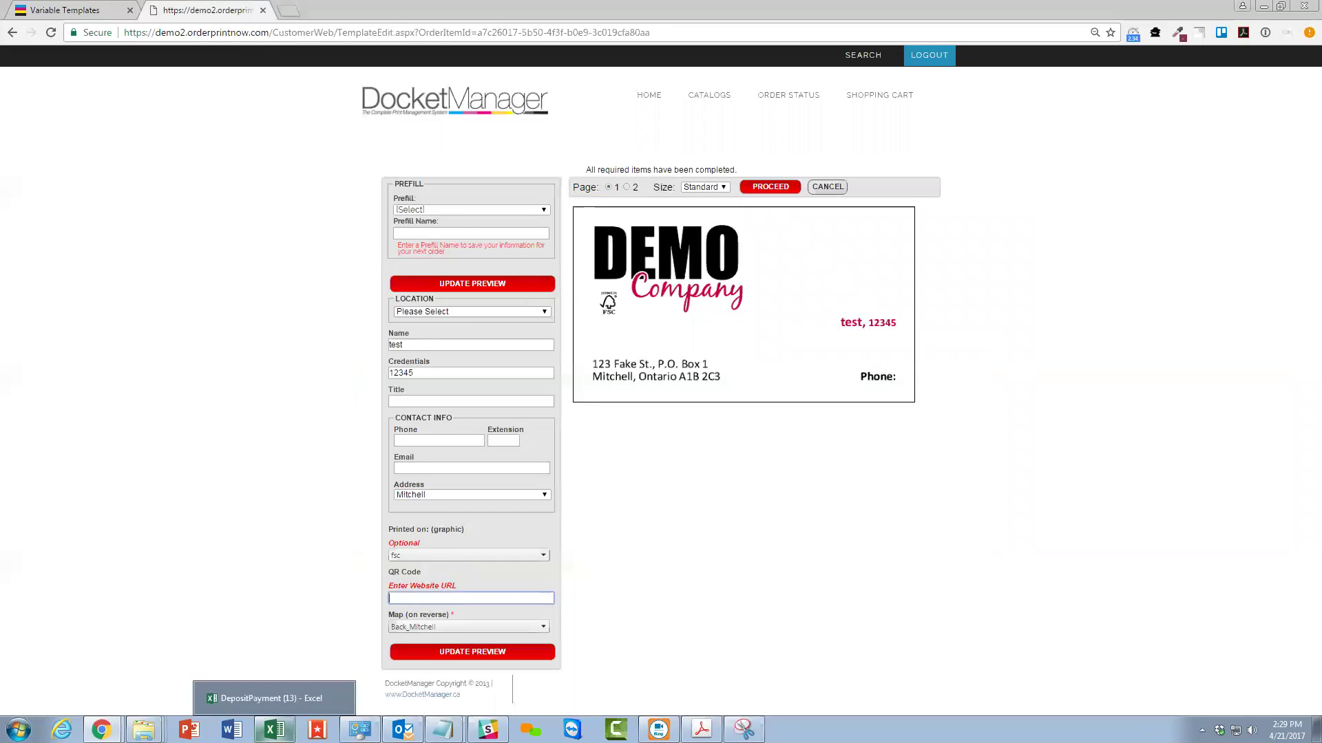
type("www.website")
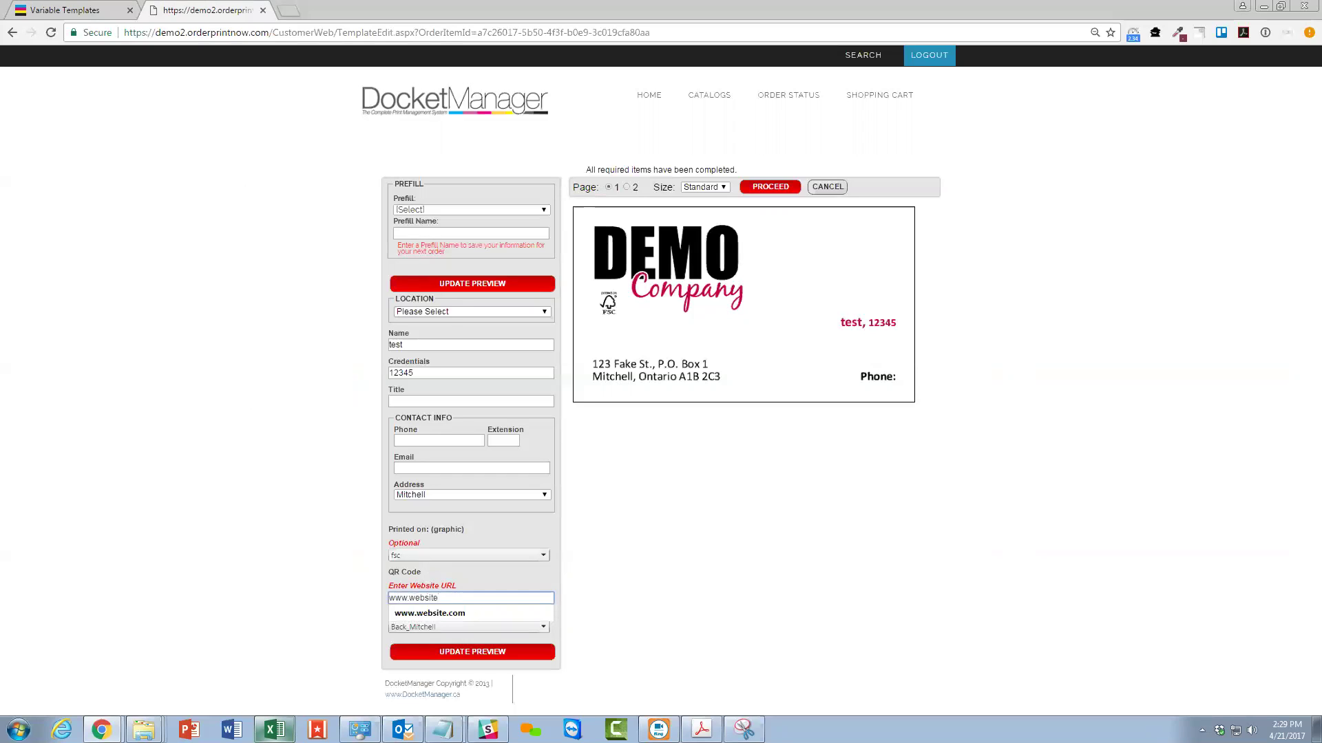
left_click(430, 613)
left_click(438, 652)
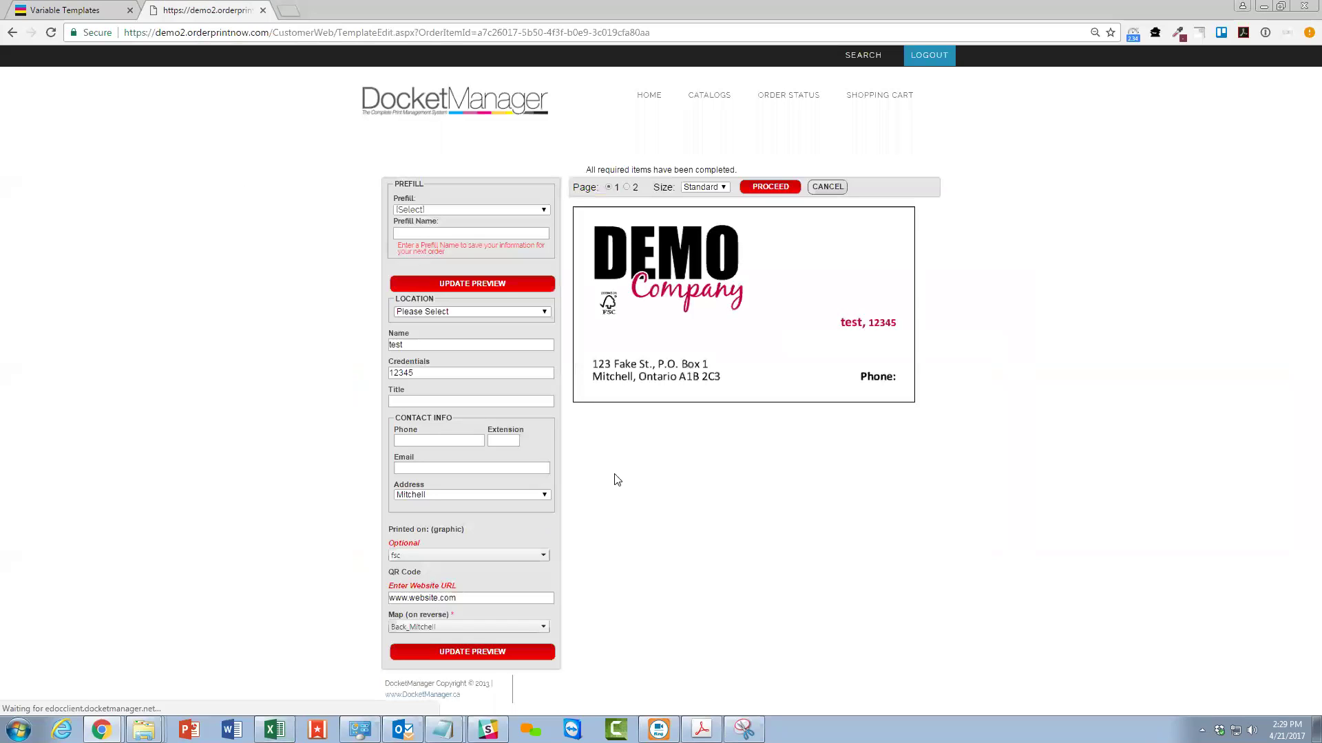
left_click(626, 187)
left_click(607, 188)
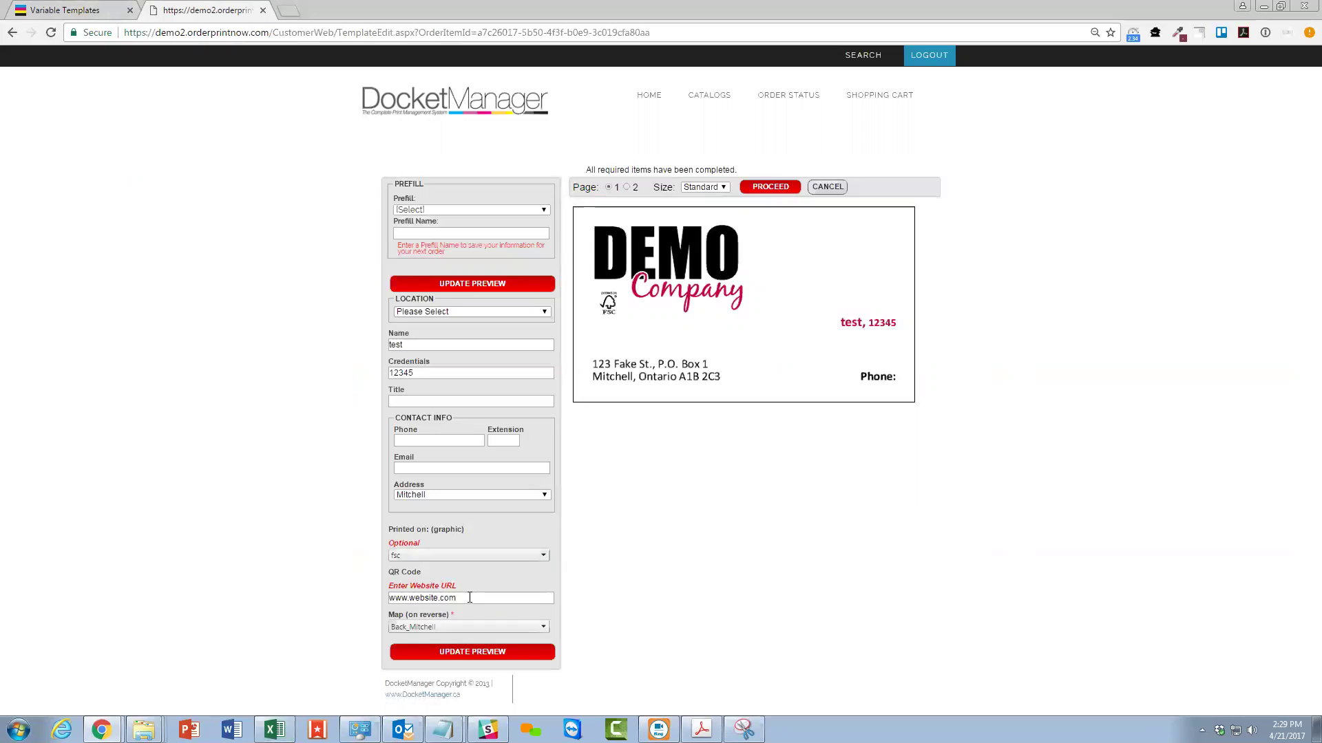
left_click(58, 8)
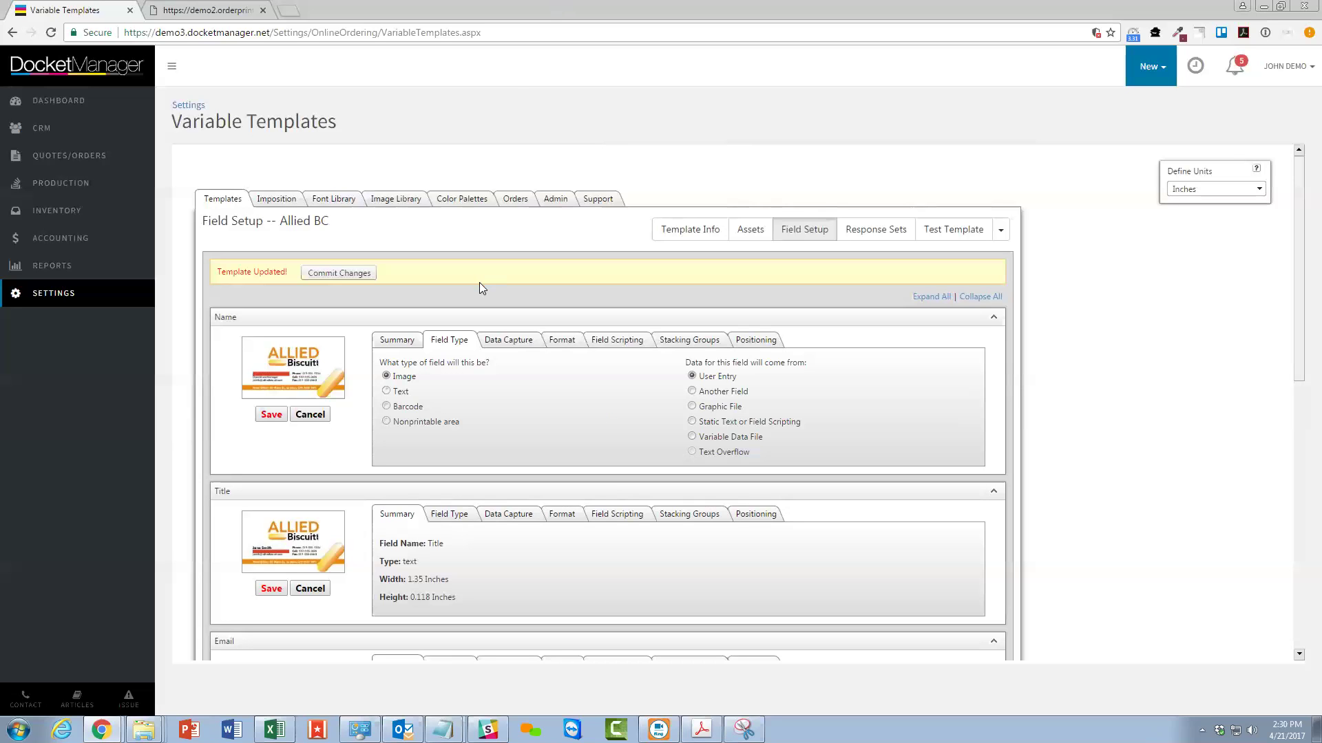
Set the Name field back to Text with a required Text Box control, then run Test Template.
left_click(386, 391)
left_click(516, 344)
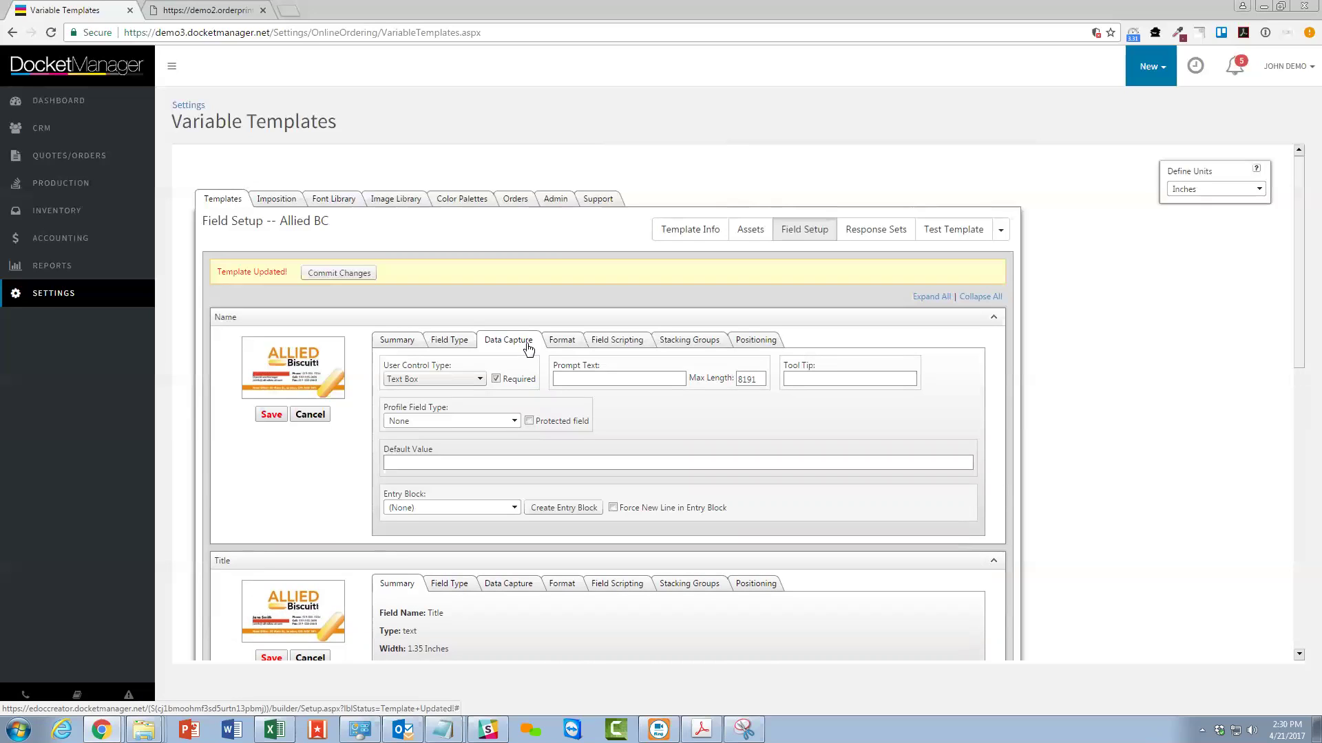
left_click(432, 377)
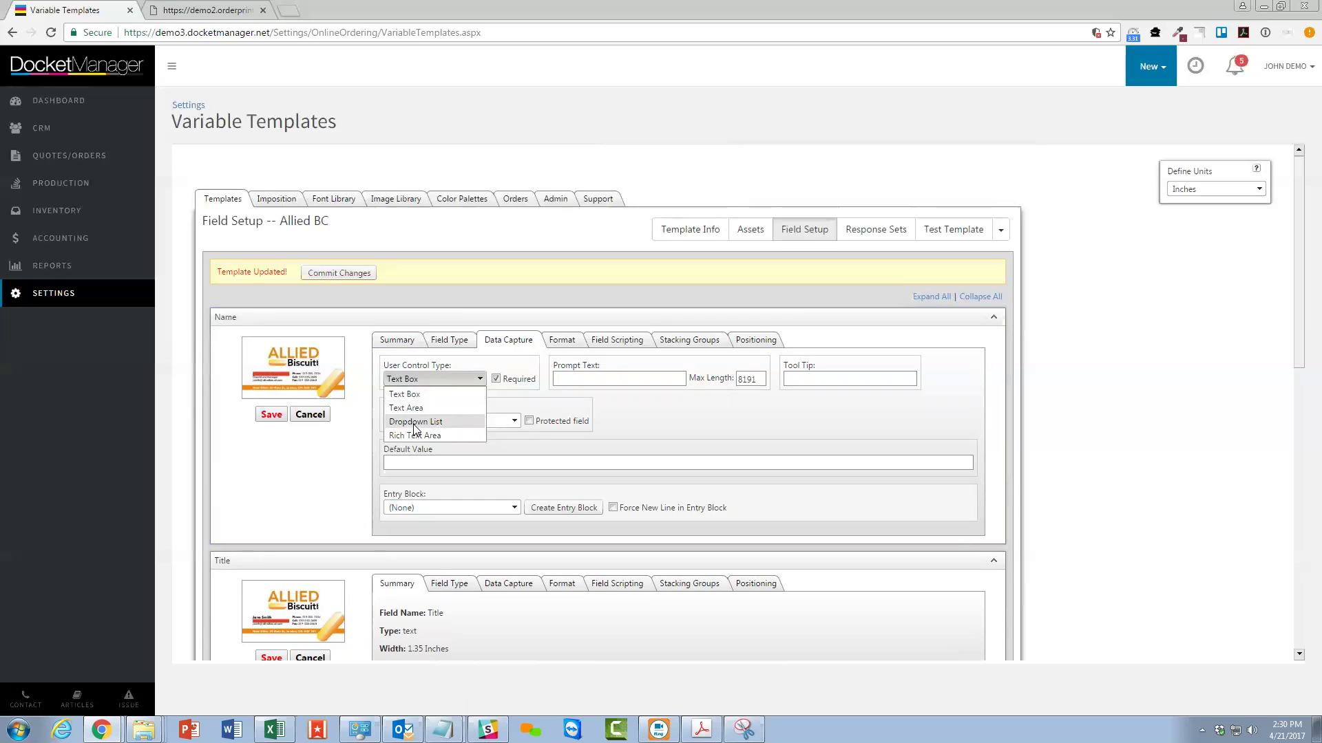
left_click(604, 425)
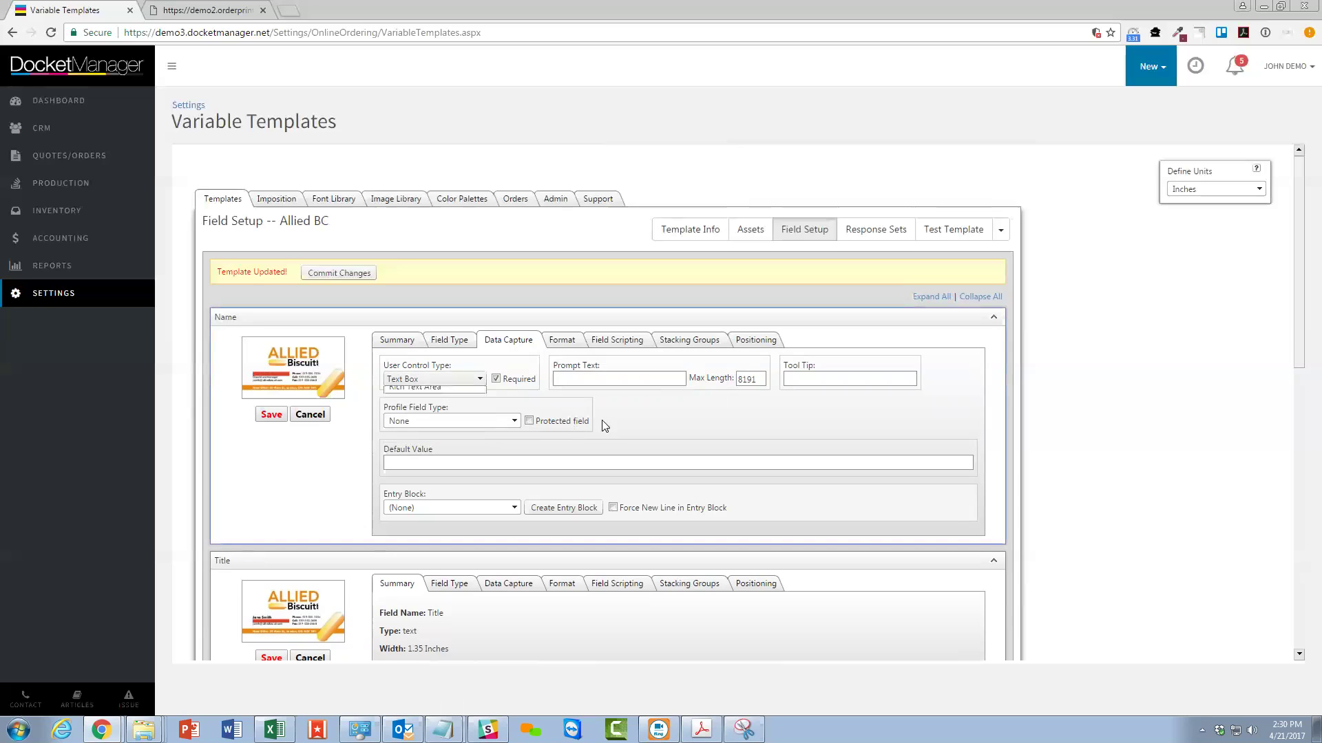
left_click(496, 377)
left_click(561, 378)
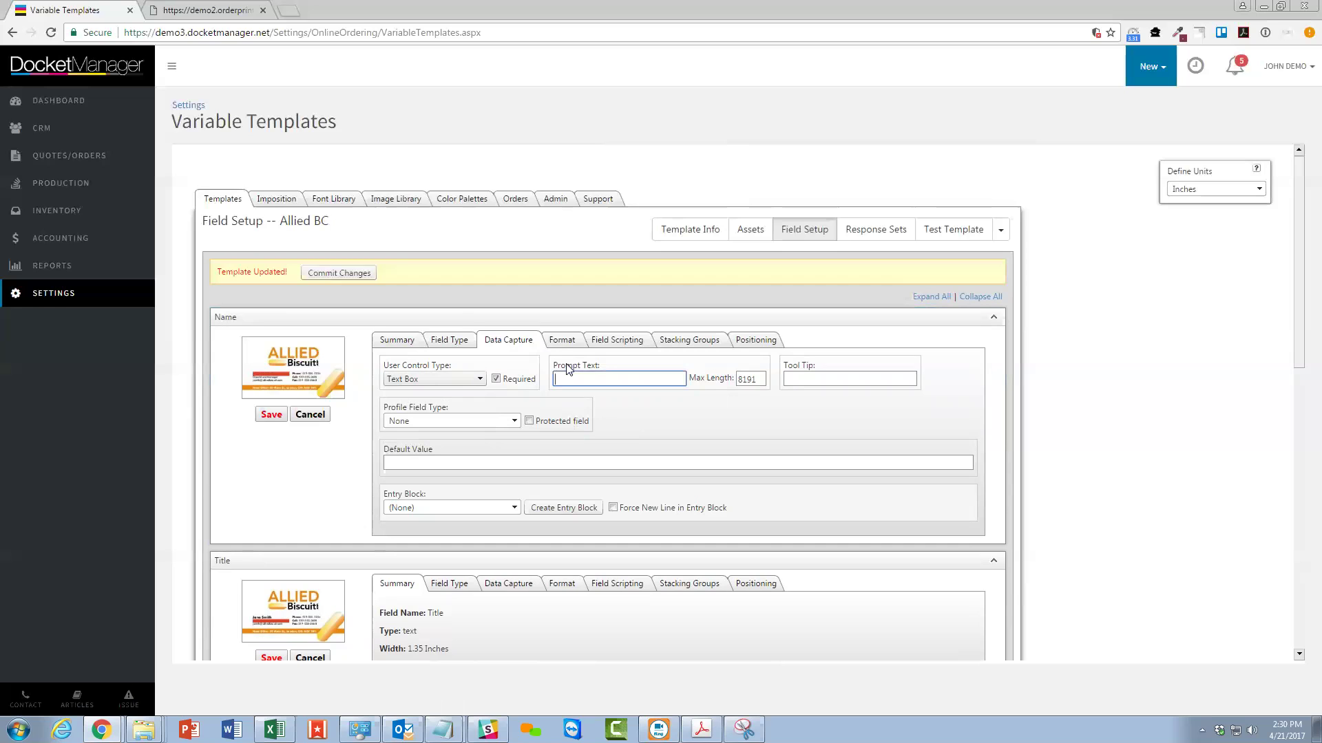
left_click(952, 229)
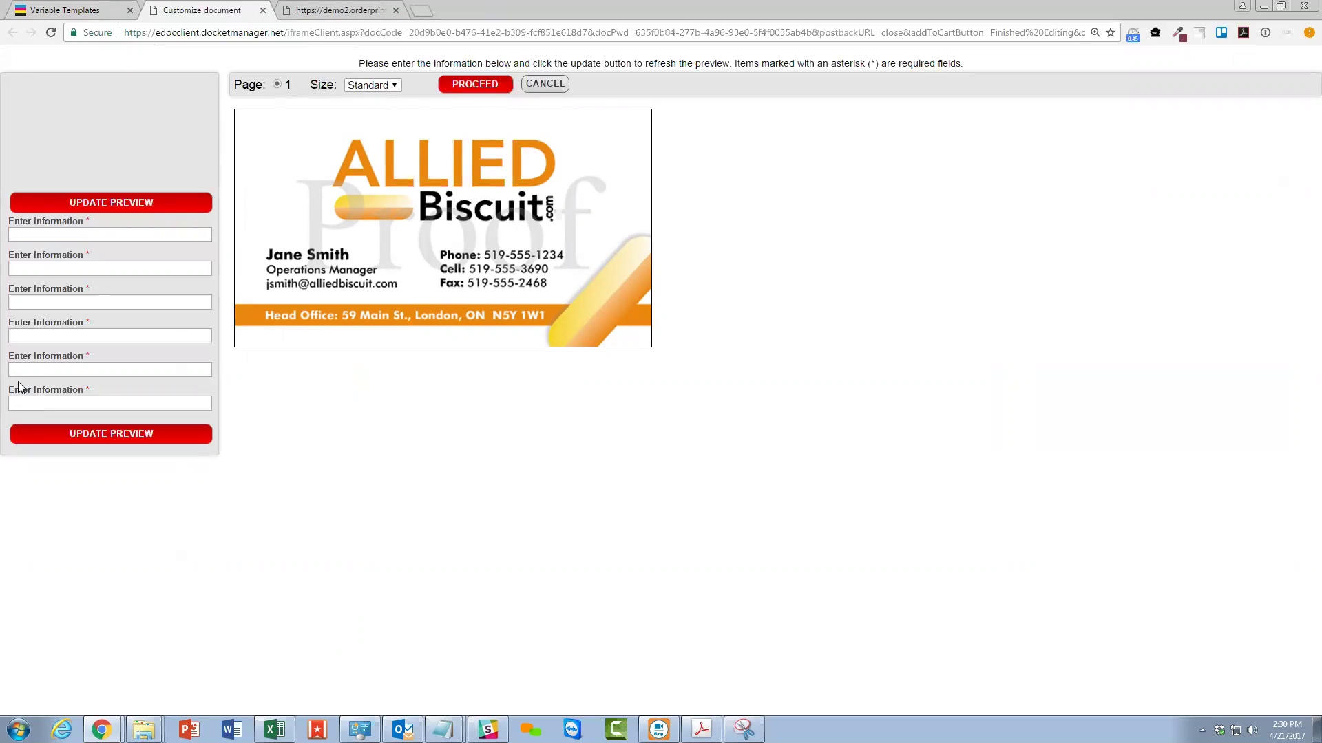
Give the Name field the prompt text 'Name' instead of the generic Enter Information label.
left_click_drag(23, 221, 65, 226)
left_click(65, 9)
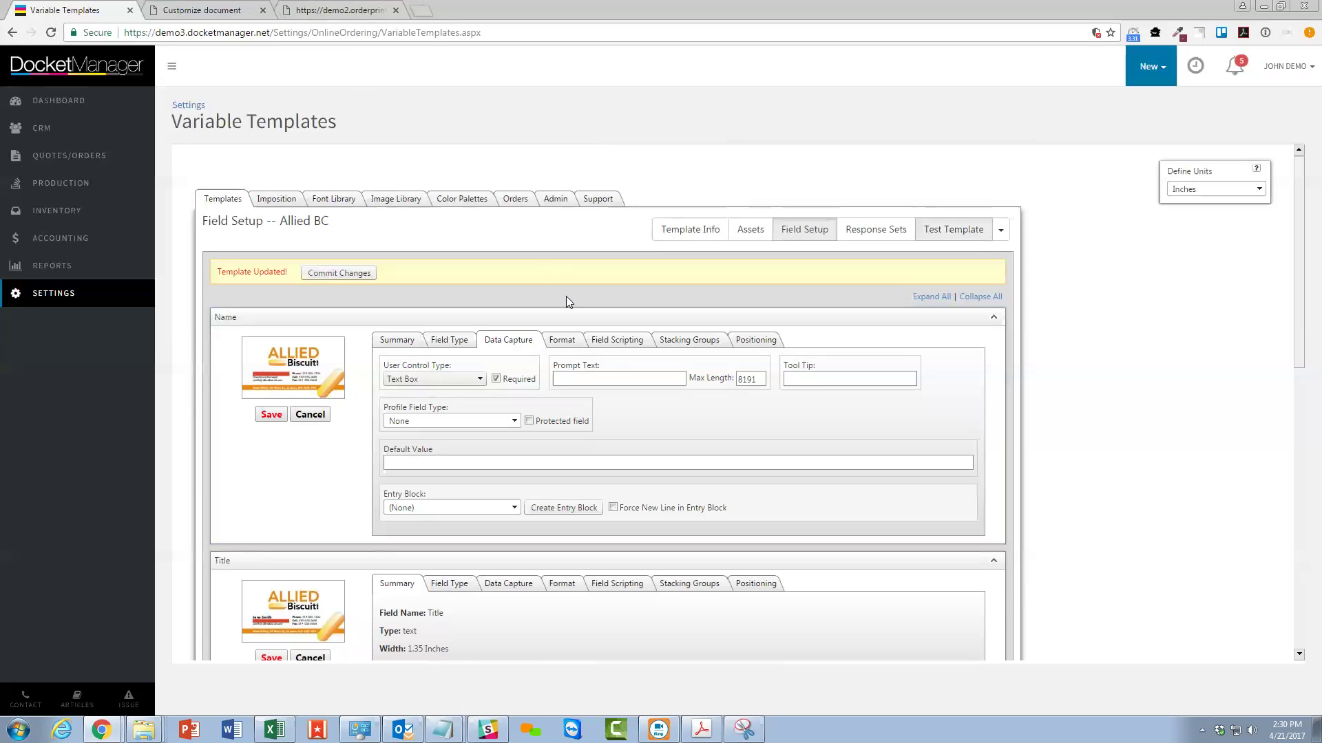
left_click(598, 381)
type("NAme")
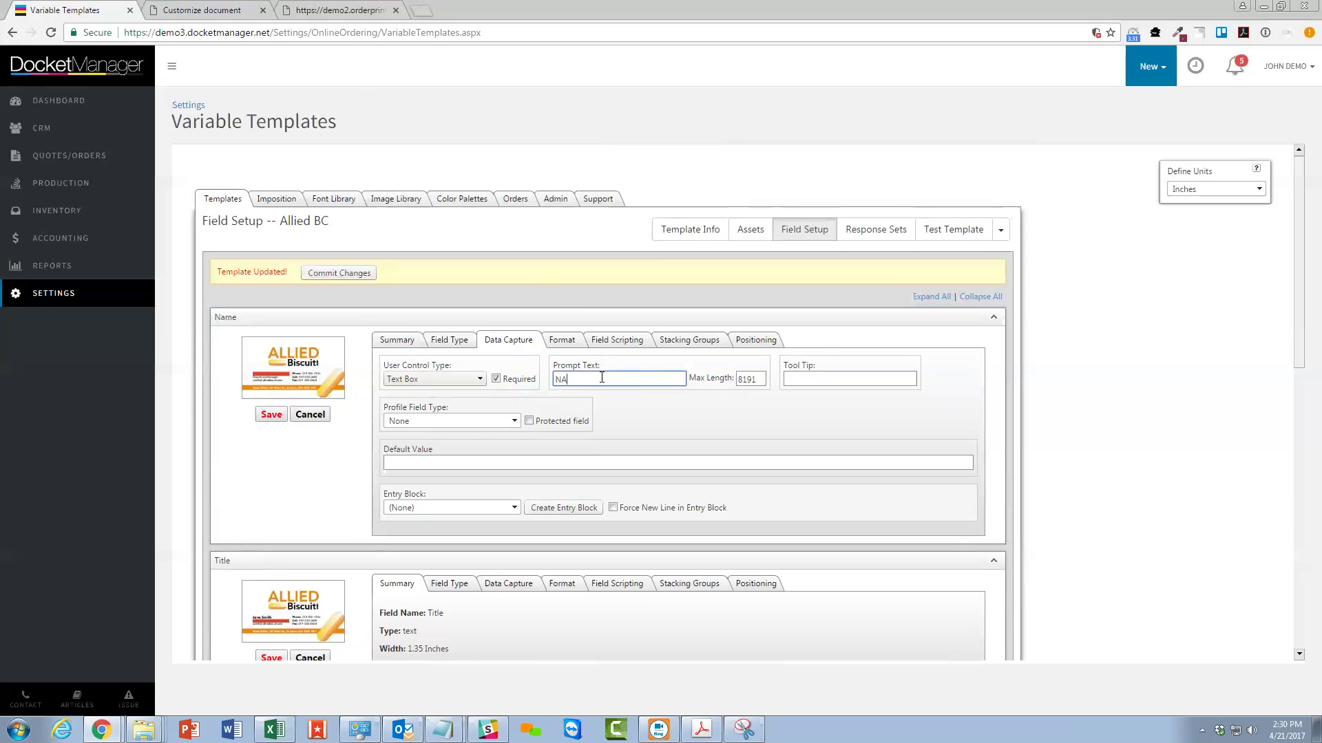
key("BackSpace")
key("BackSpace")
type("ame")
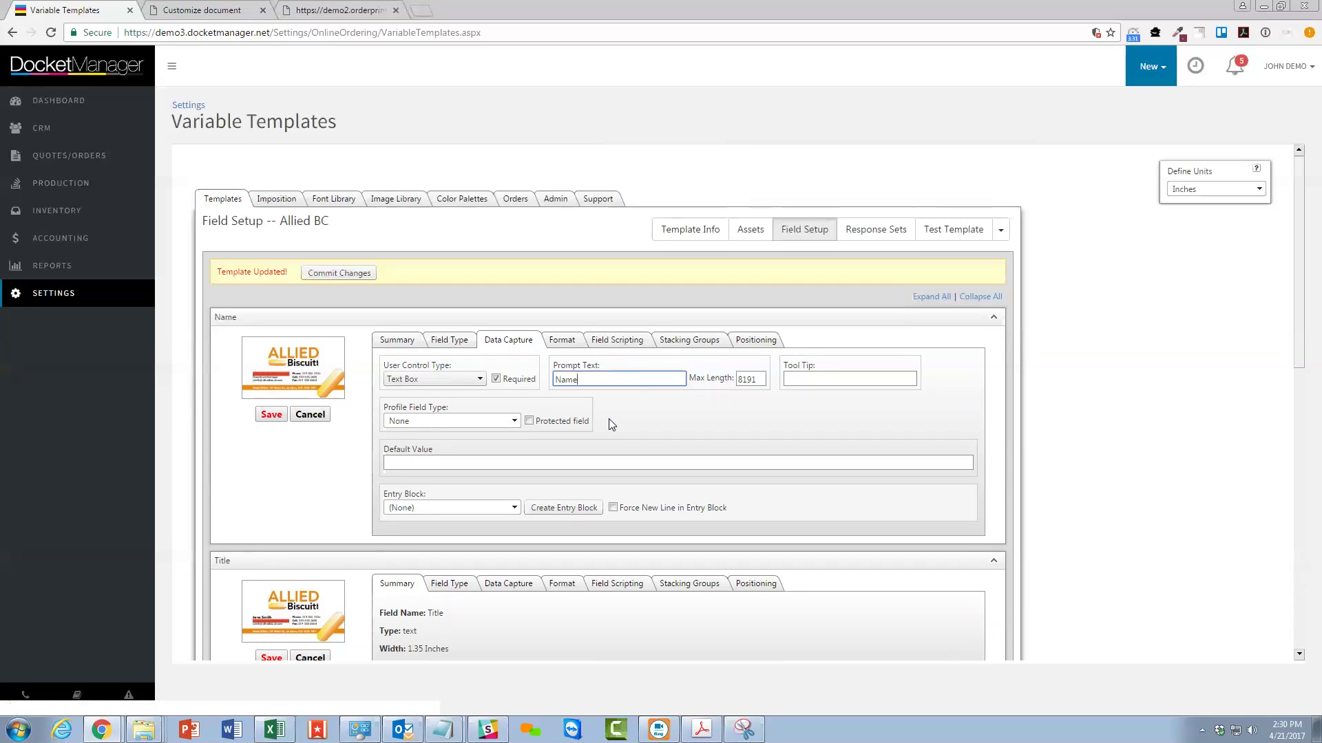
left_click(791, 379)
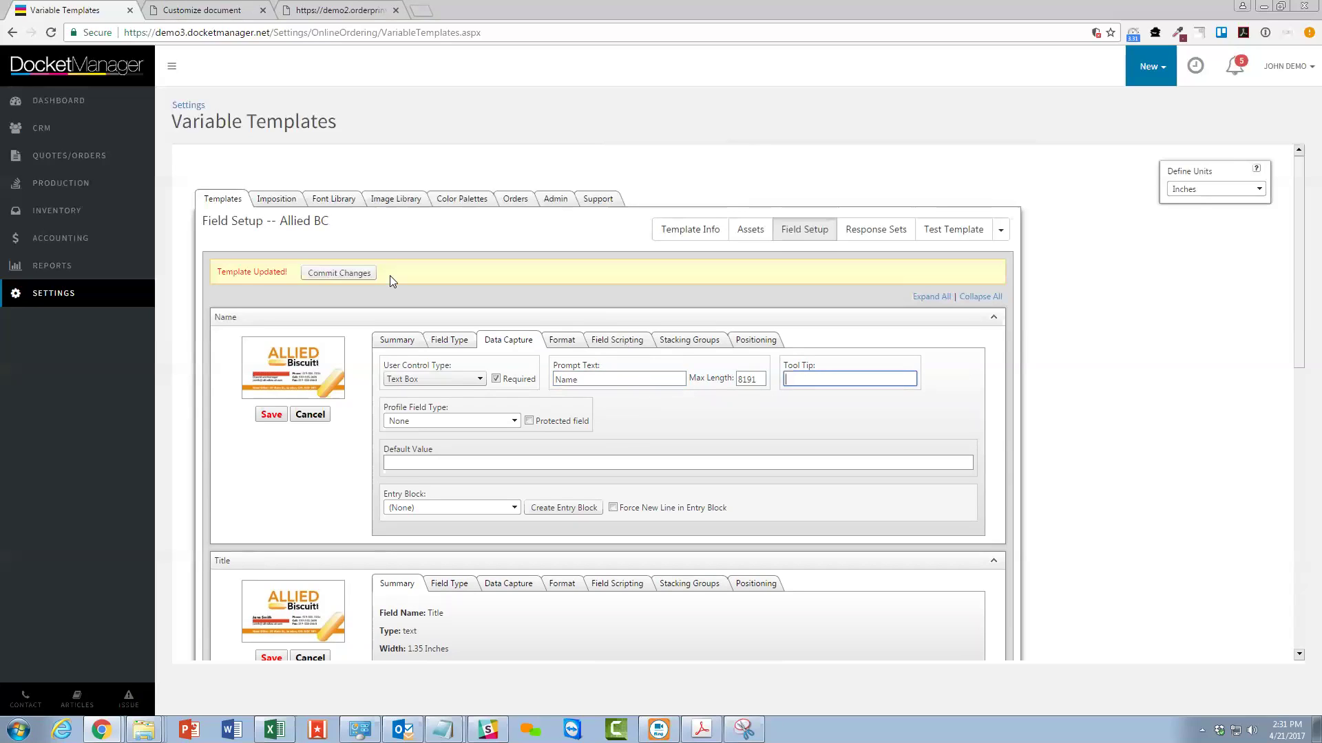
Compare with the storefront's QR Code label, then begin editing the Name field's default value.
left_click(297, 9)
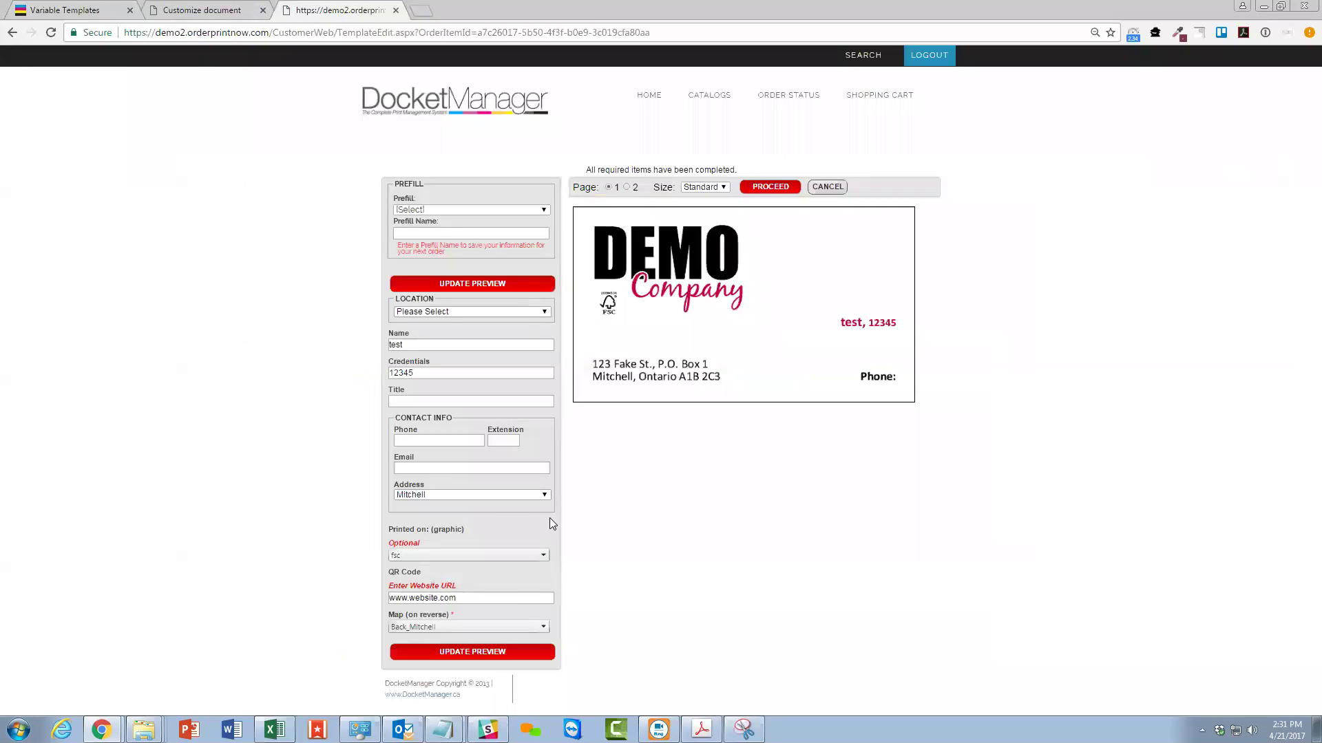
left_click_drag(394, 572, 427, 589)
left_click(104, 8)
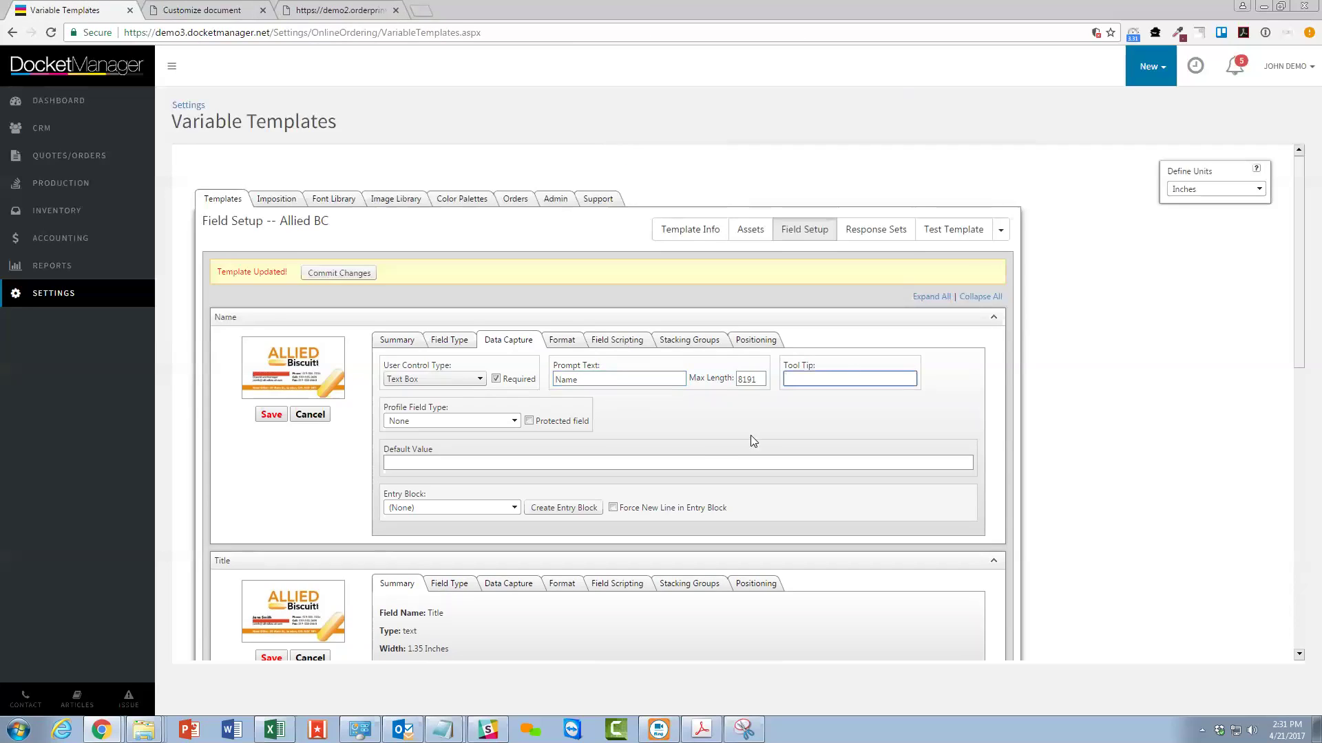
left_click(487, 457)
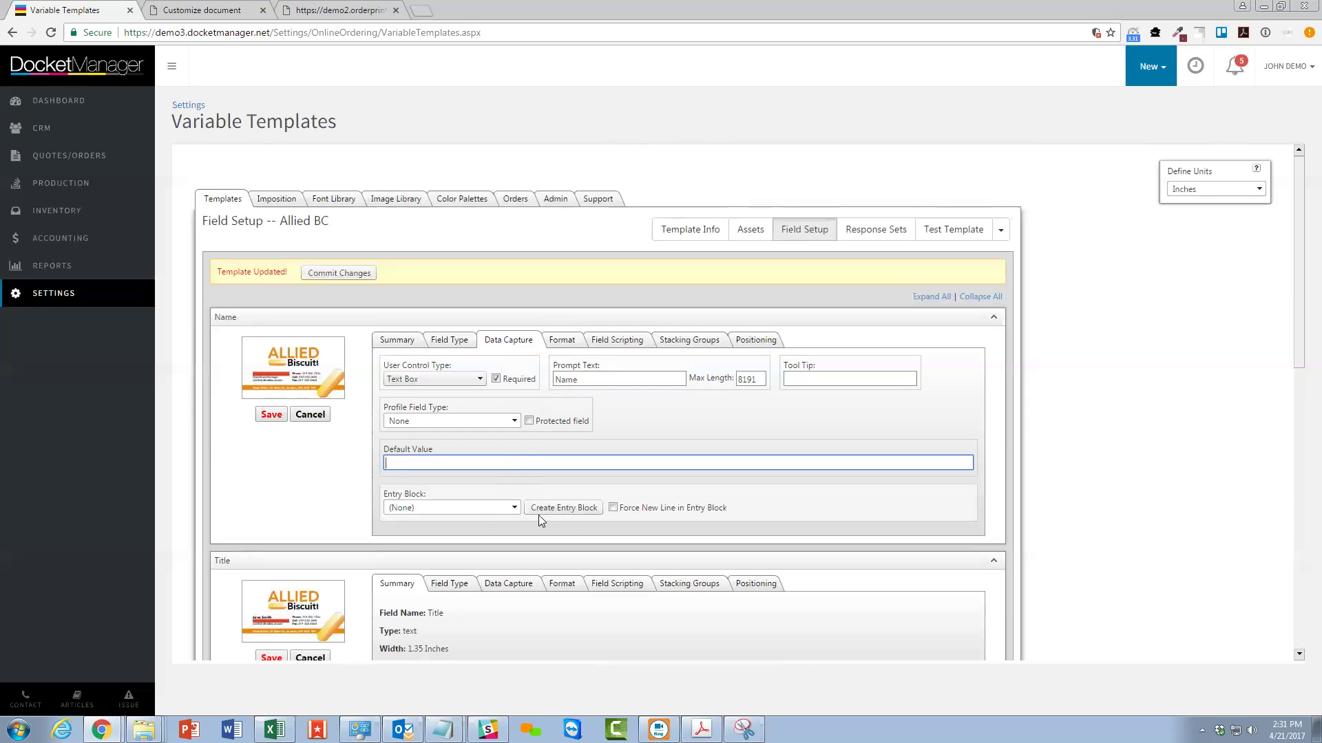
Note the Name field's Entry Block setting and return to the Allied BC test form.
left_click_drag(383, 495, 421, 495)
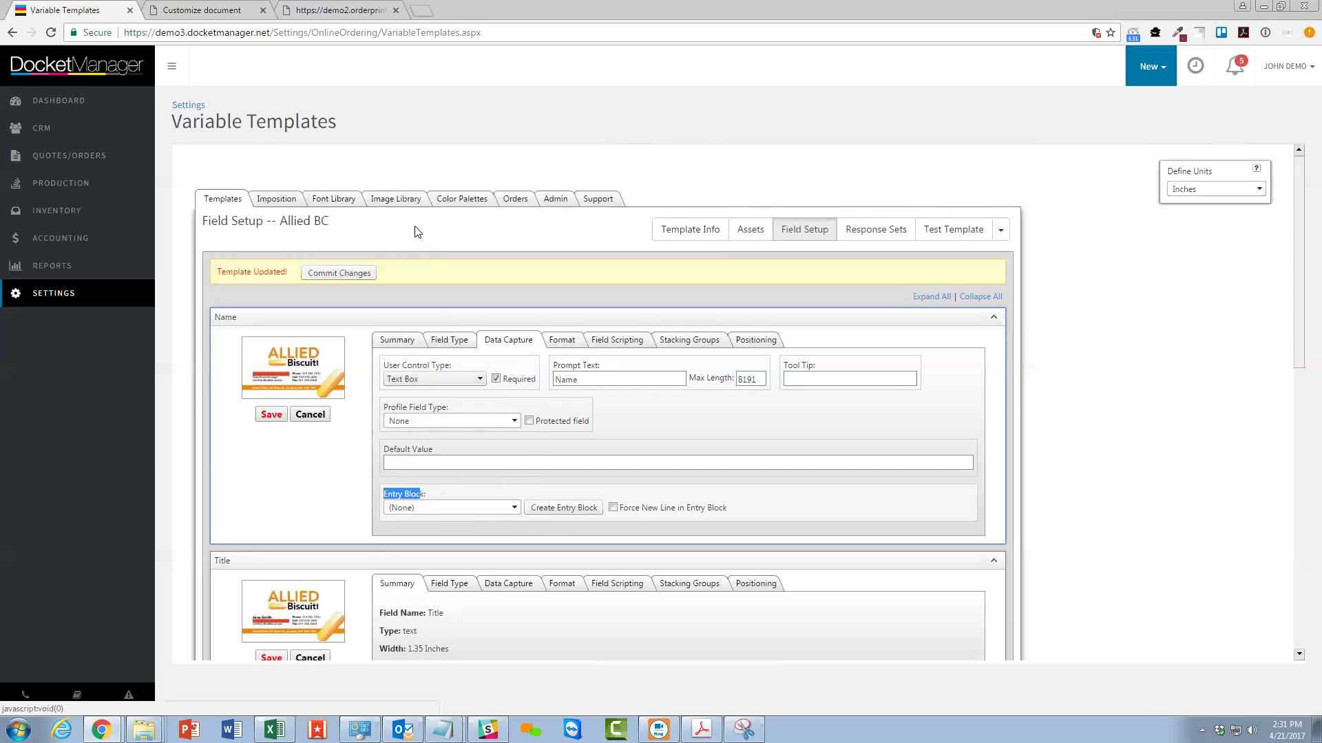
left_click(199, 10)
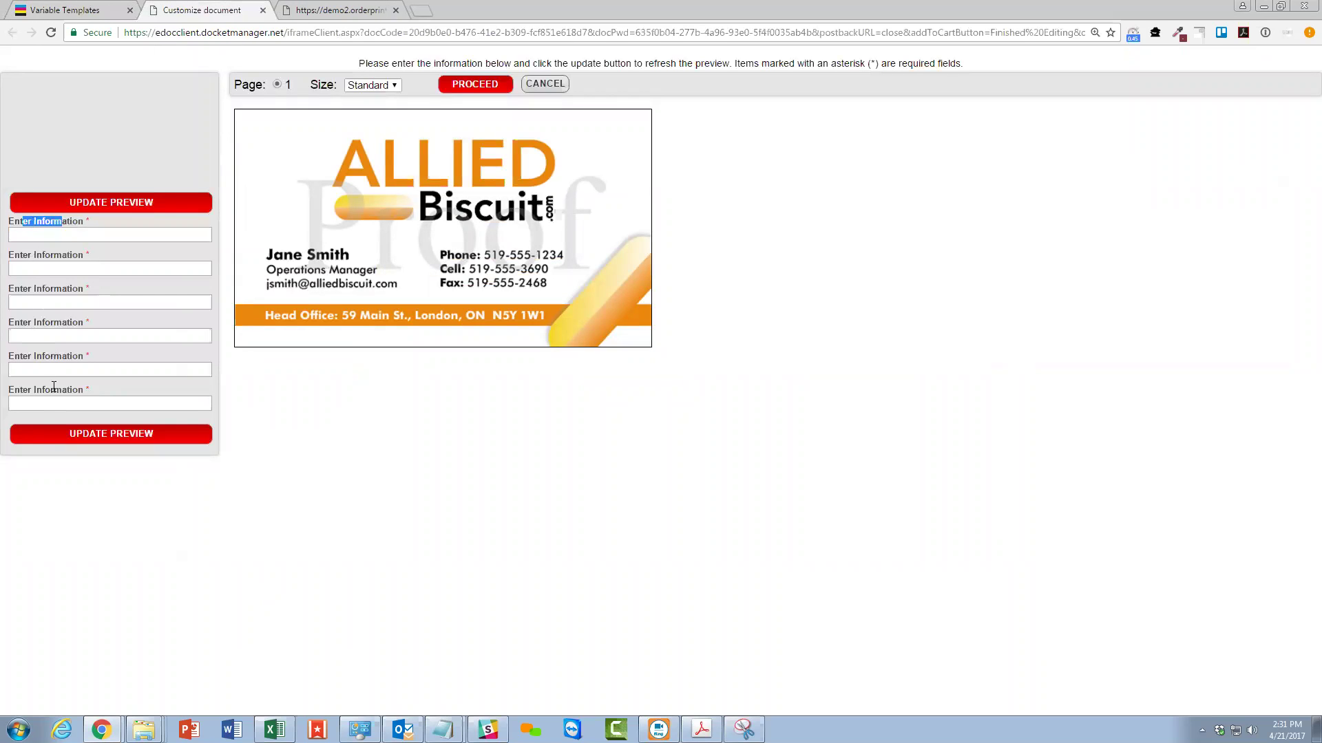
Compare the storefront form's CONTACT INFO grouping, then return to the Allied BC field setup.
left_click(333, 9)
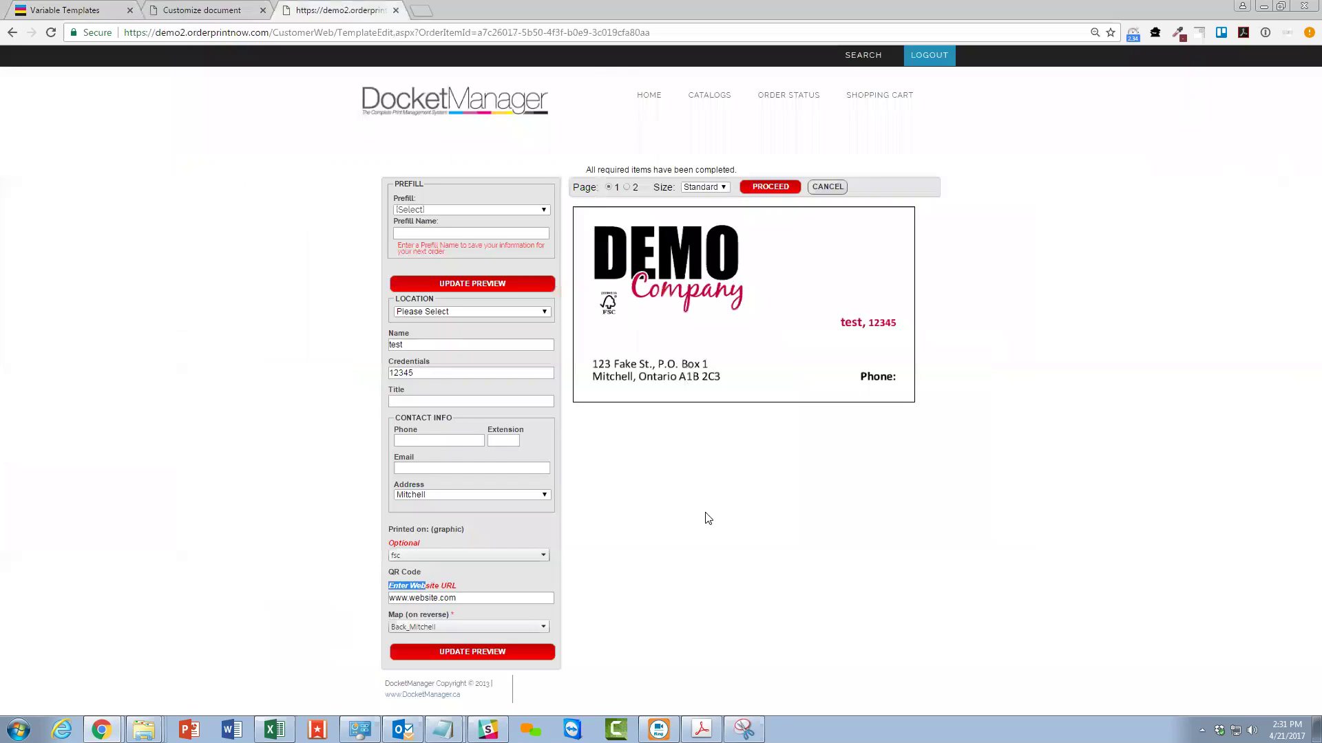
mouse_move(396, 420)
left_mouse_down()
mouse_move(423, 418)
mouse_move(406, 431)
left_mouse_up()
left_click(65, 9)
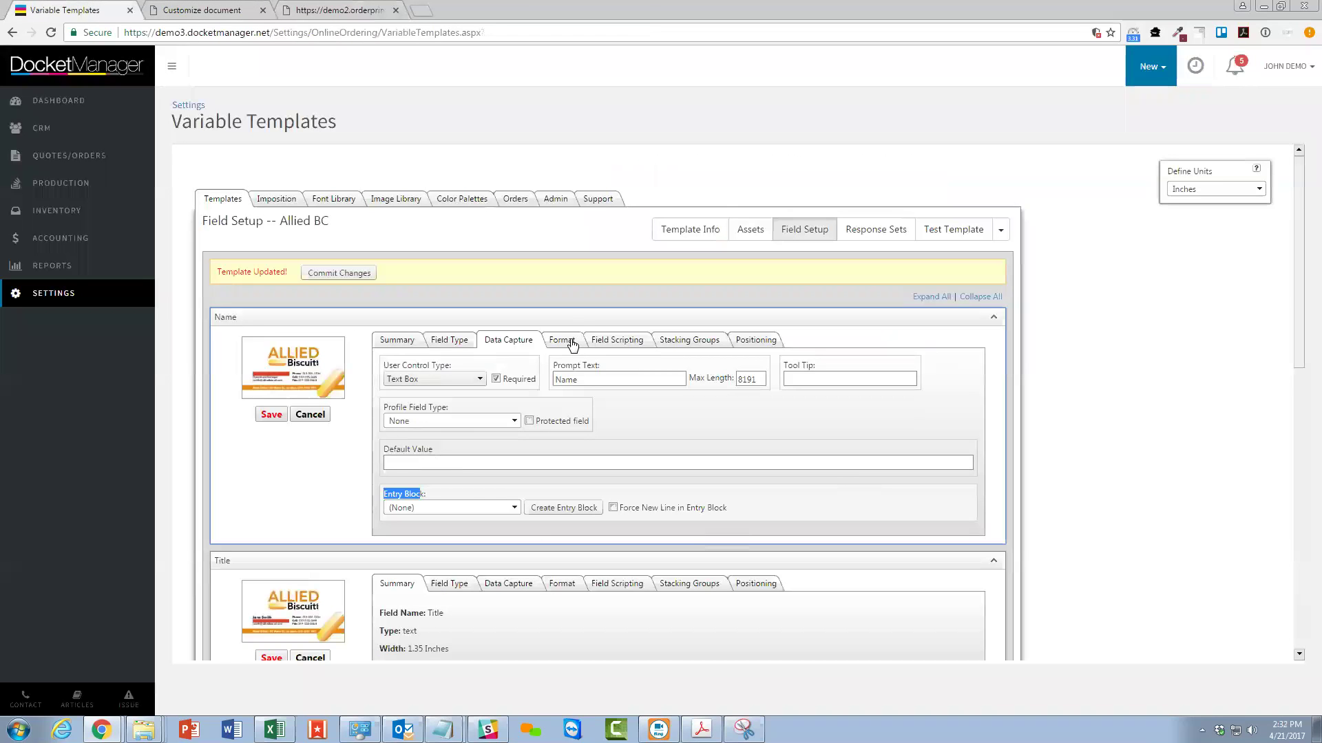
Show the Name field's Format settings for font, size and colour.
left_click(569, 342)
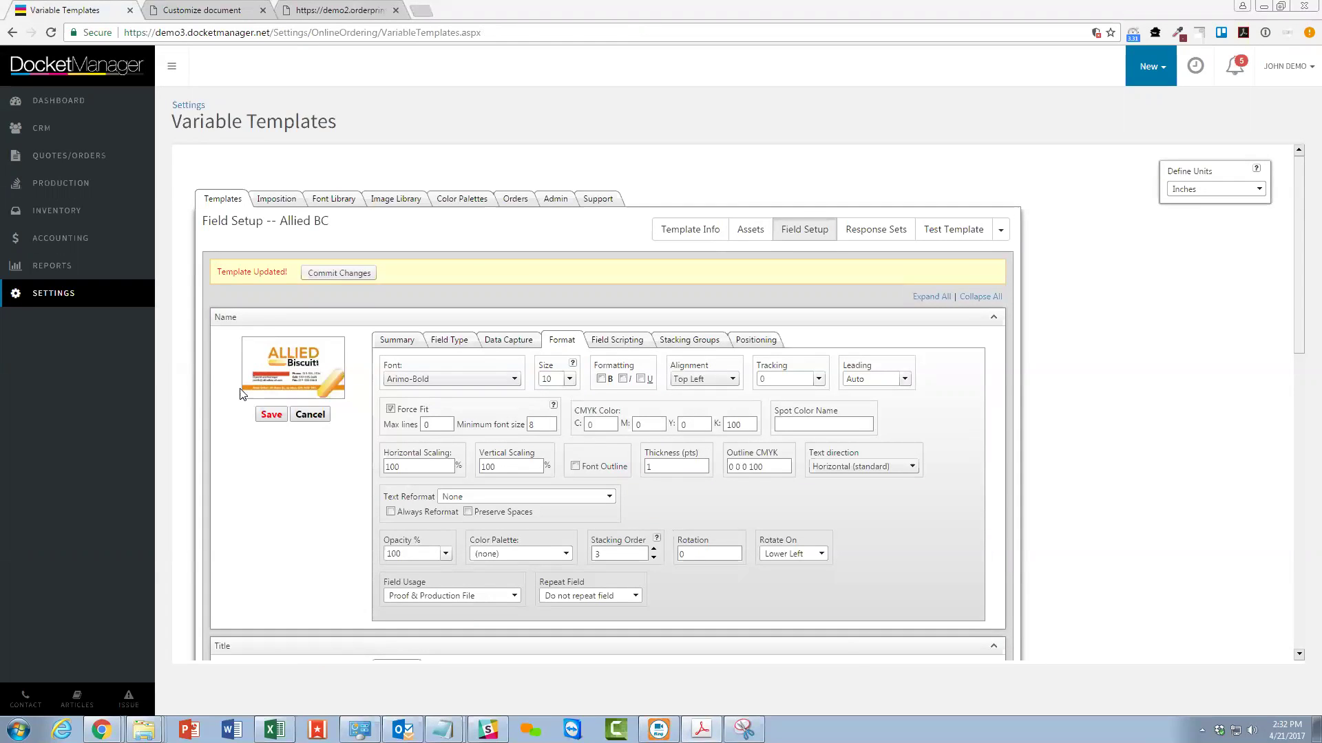
Give the Name field the FuturaBT-Bold font at size 9.
left_click(433, 379)
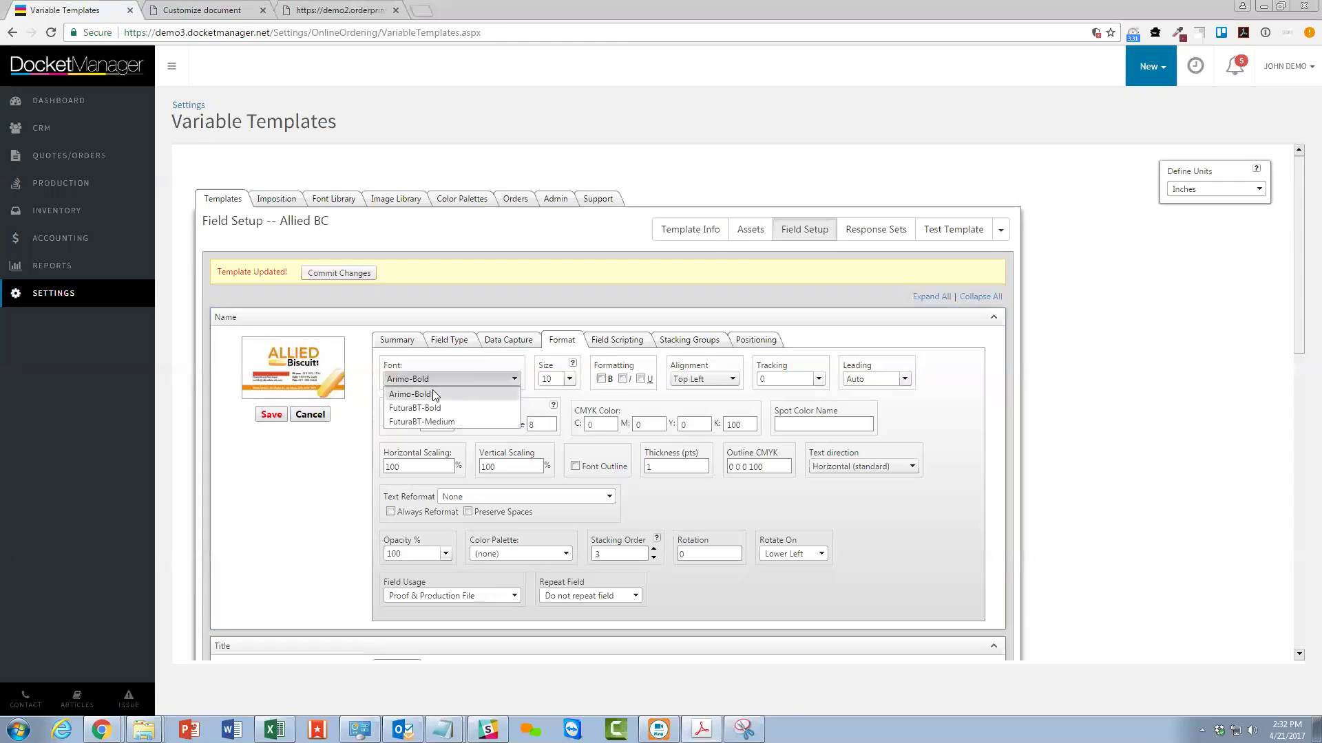
left_click(550, 412)
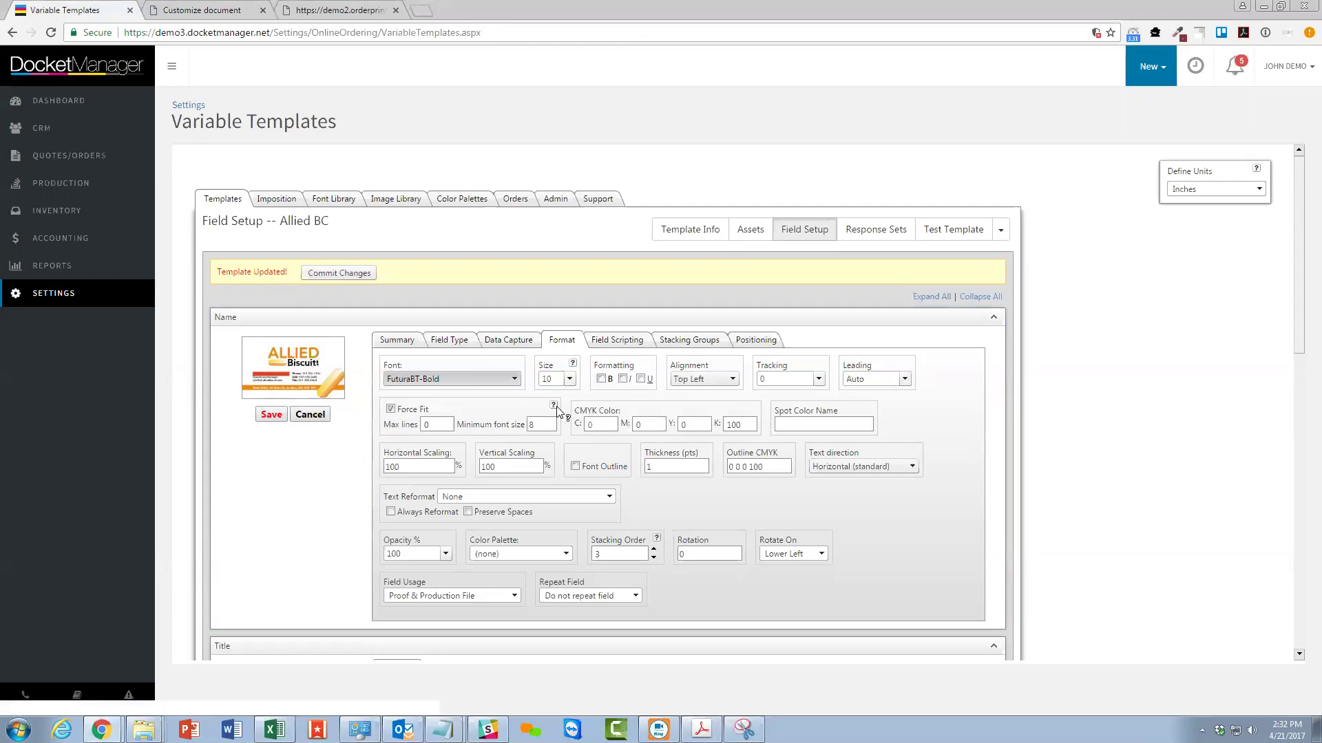
left_click(569, 378)
scroll(561, 406, "up", 1)
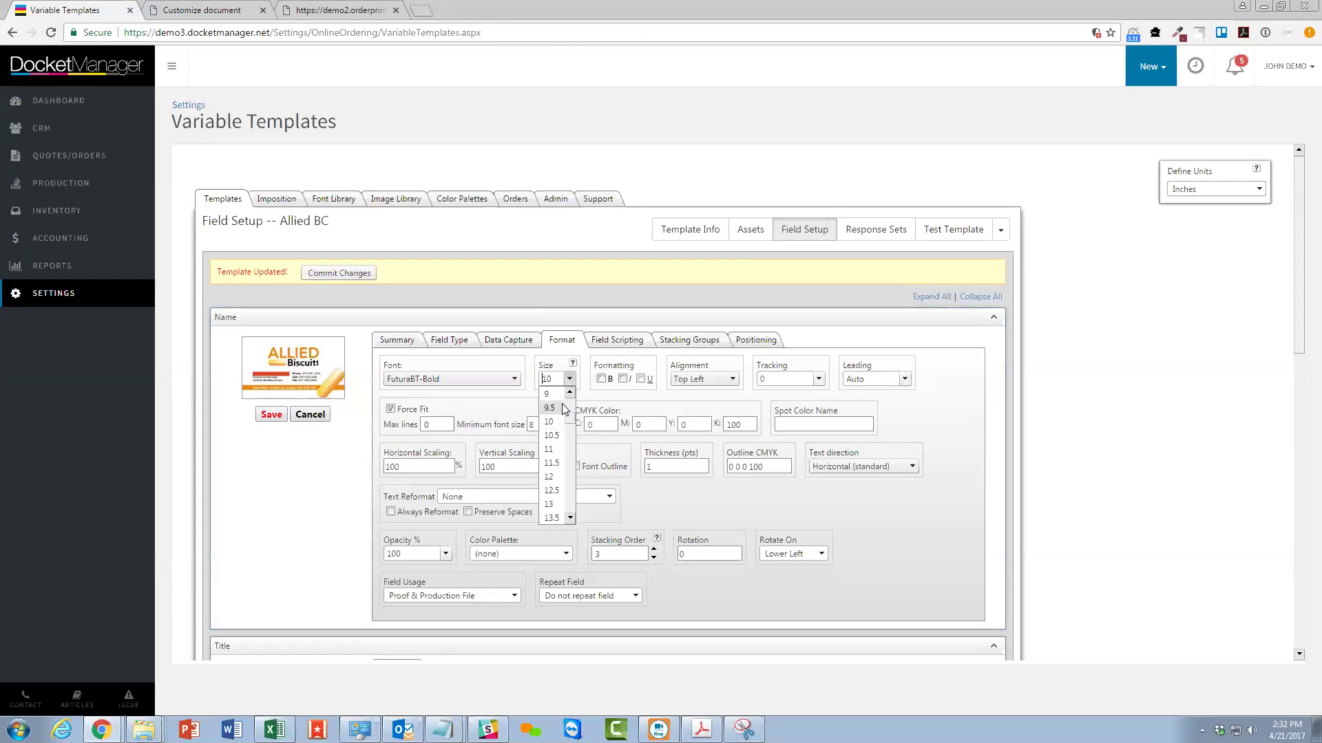
left_click(554, 403)
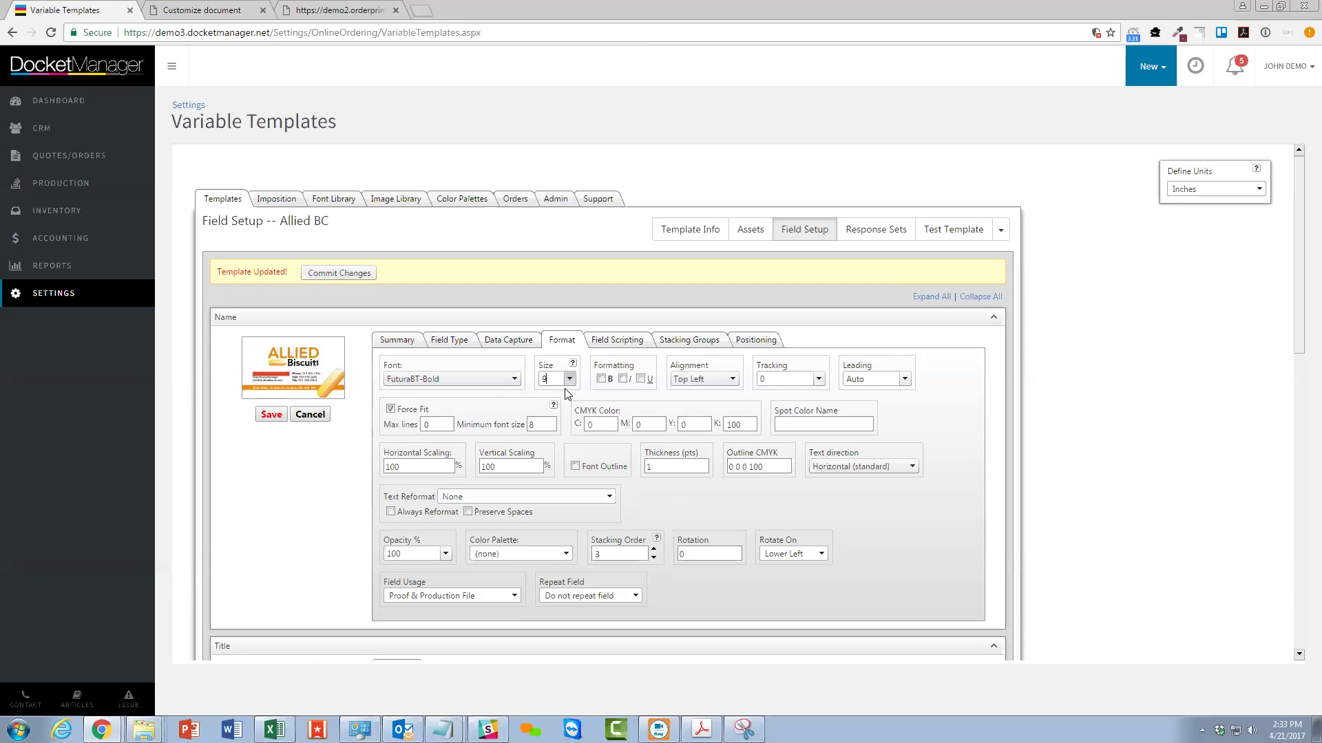
double_click(537, 425)
Set the Name field's minimum size to 9, turn off Force Fit, and colour it CMYK 0/100/0/0.
type("9")
left_click(390, 409)
double_click(644, 425)
type("100")
key("Tab")
key("Tab")
type("0")
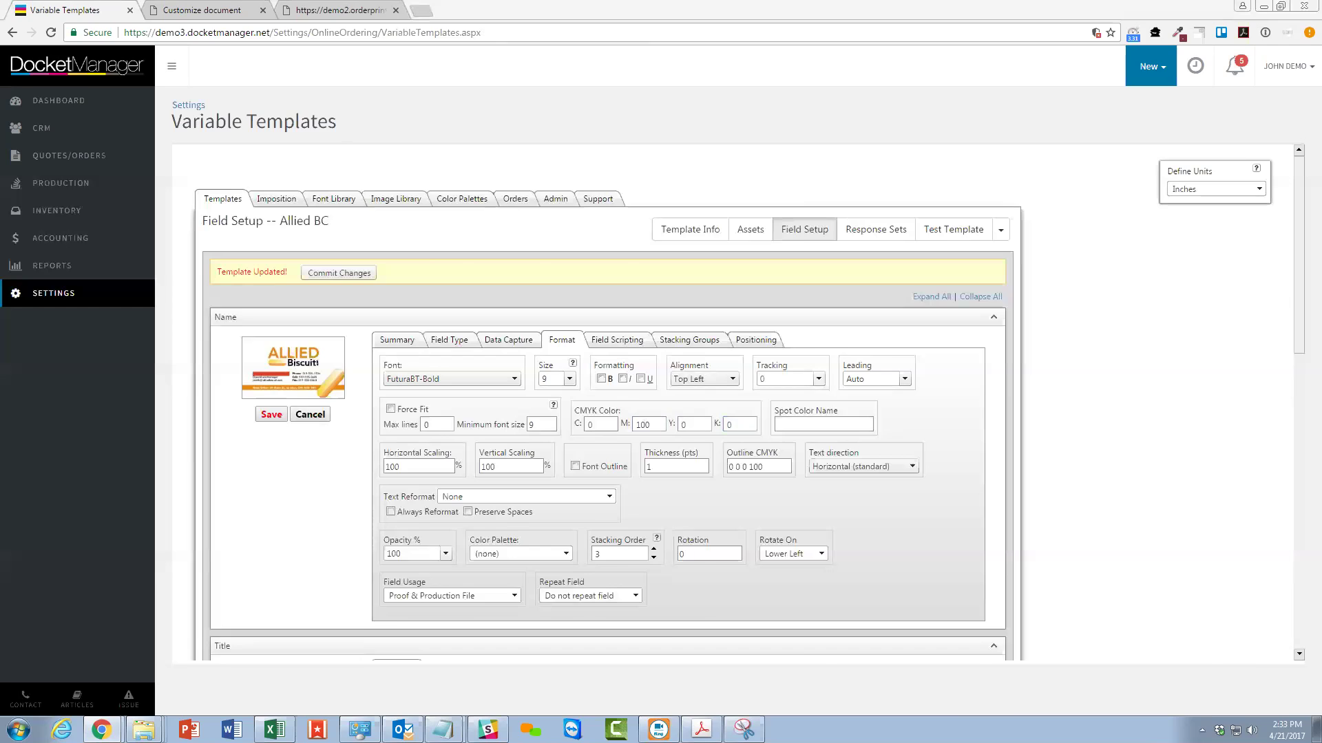
key("alt+Tab")
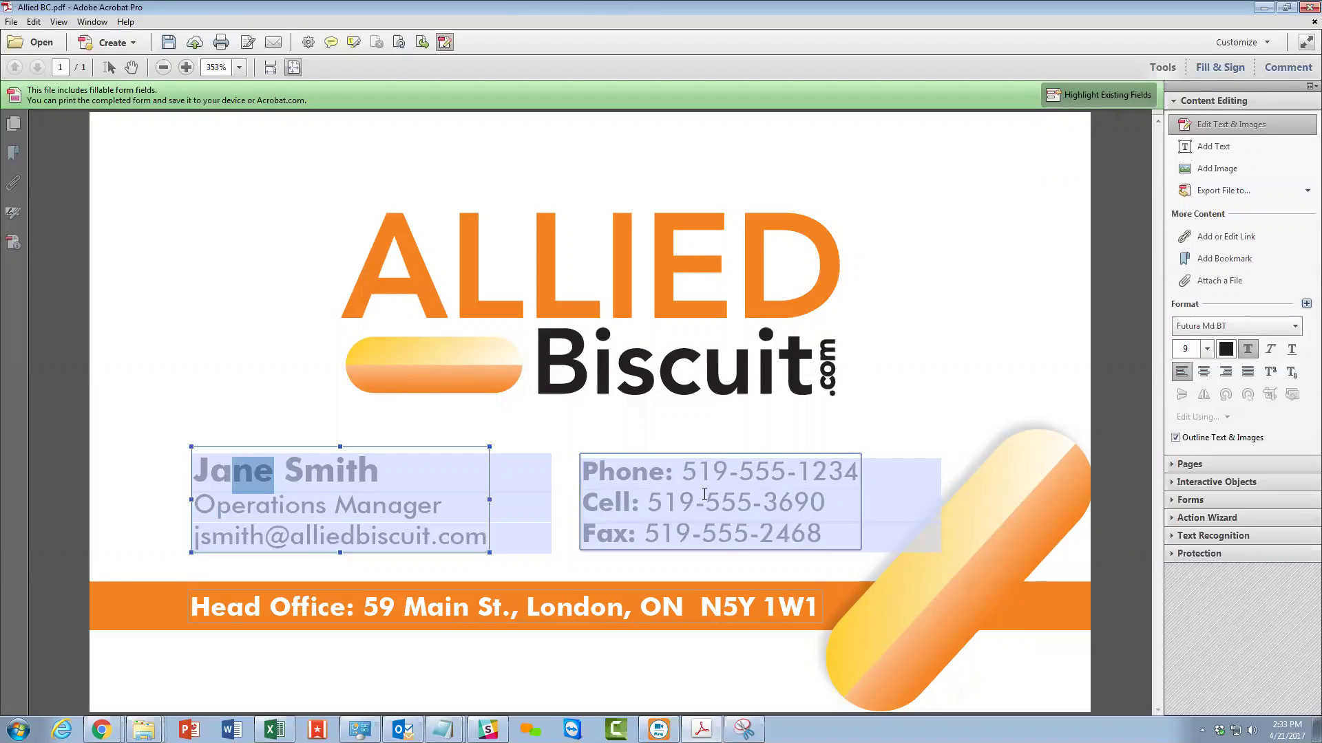
Return from the Allied BC card in Acrobat to the DocketManager template page.
key("alt+Tab")
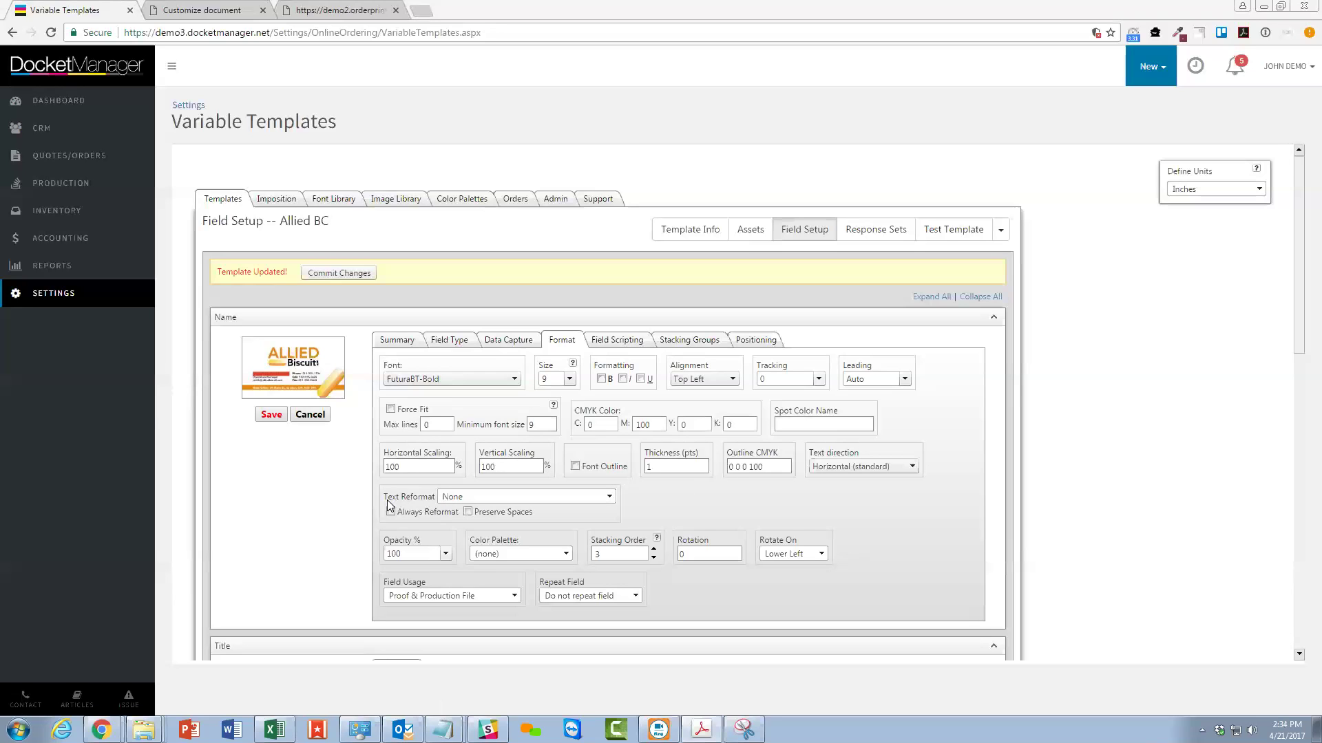
left_click_drag(385, 497, 419, 498)
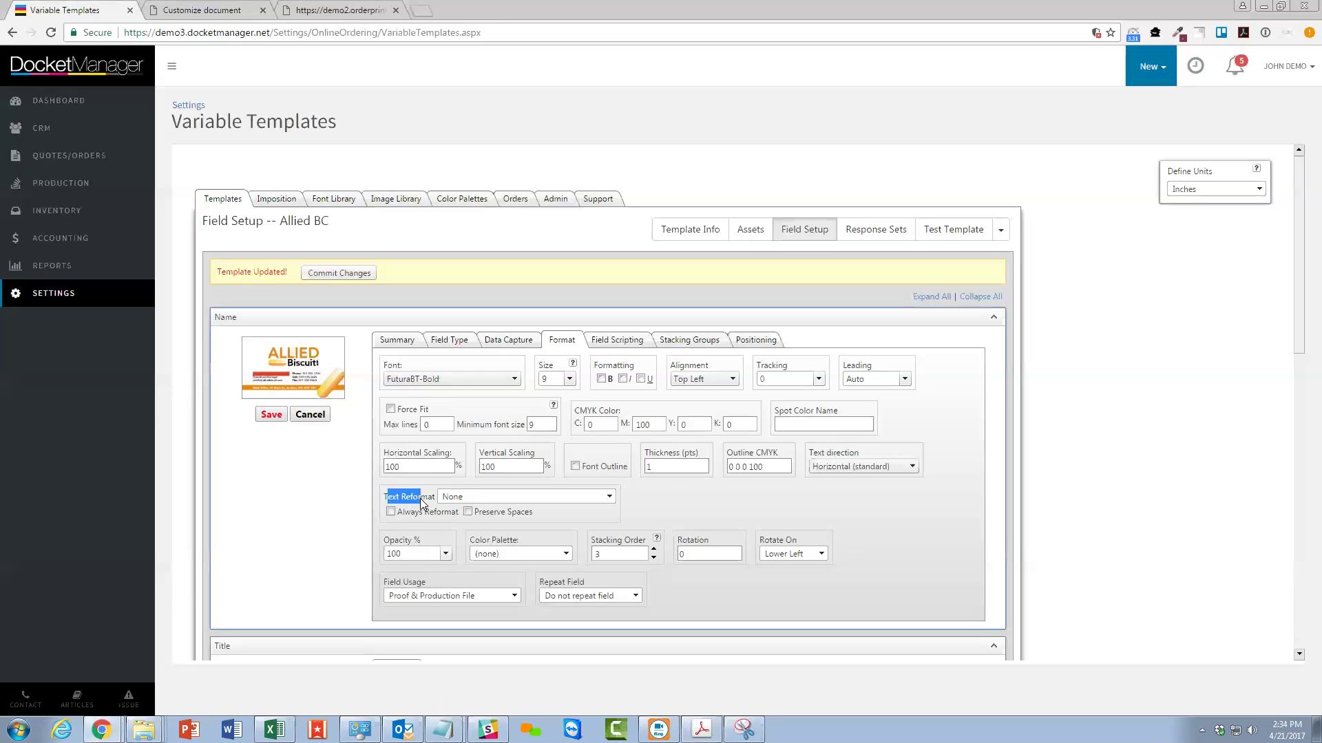
left_click(475, 498)
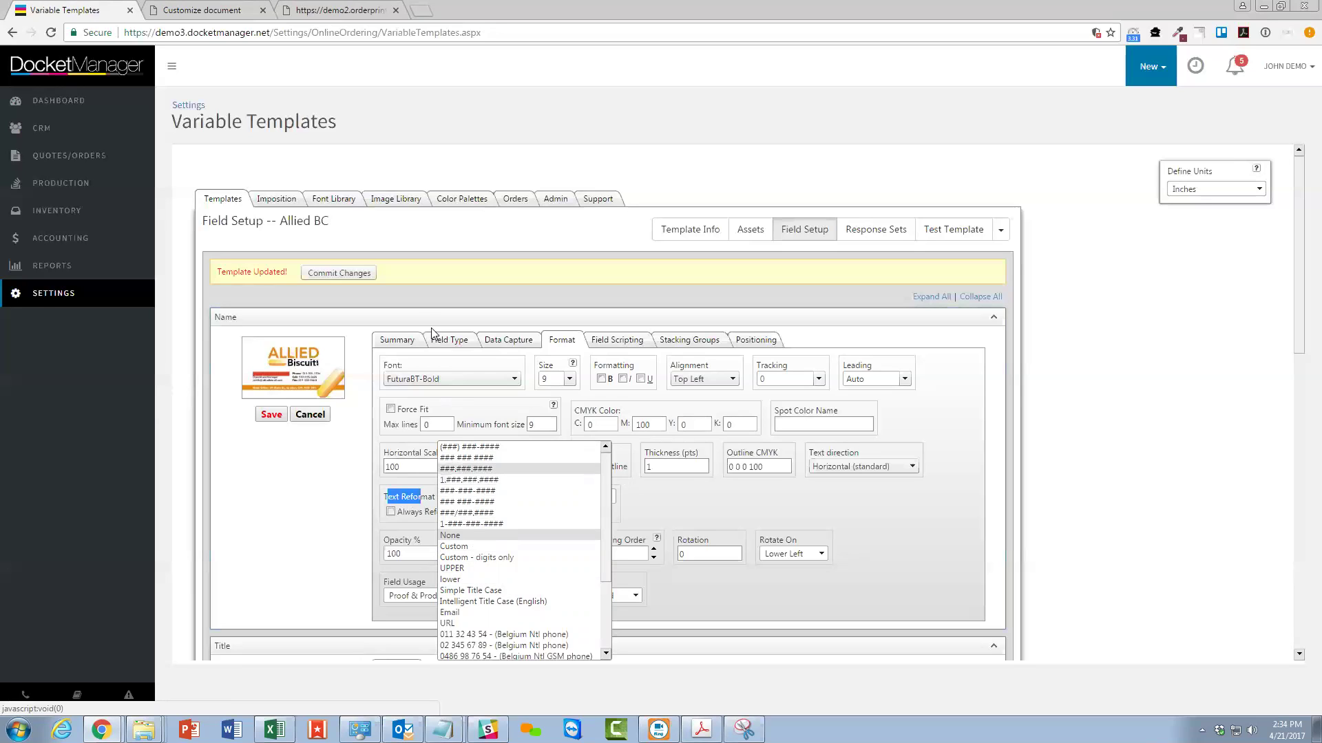
left_click(320, 544)
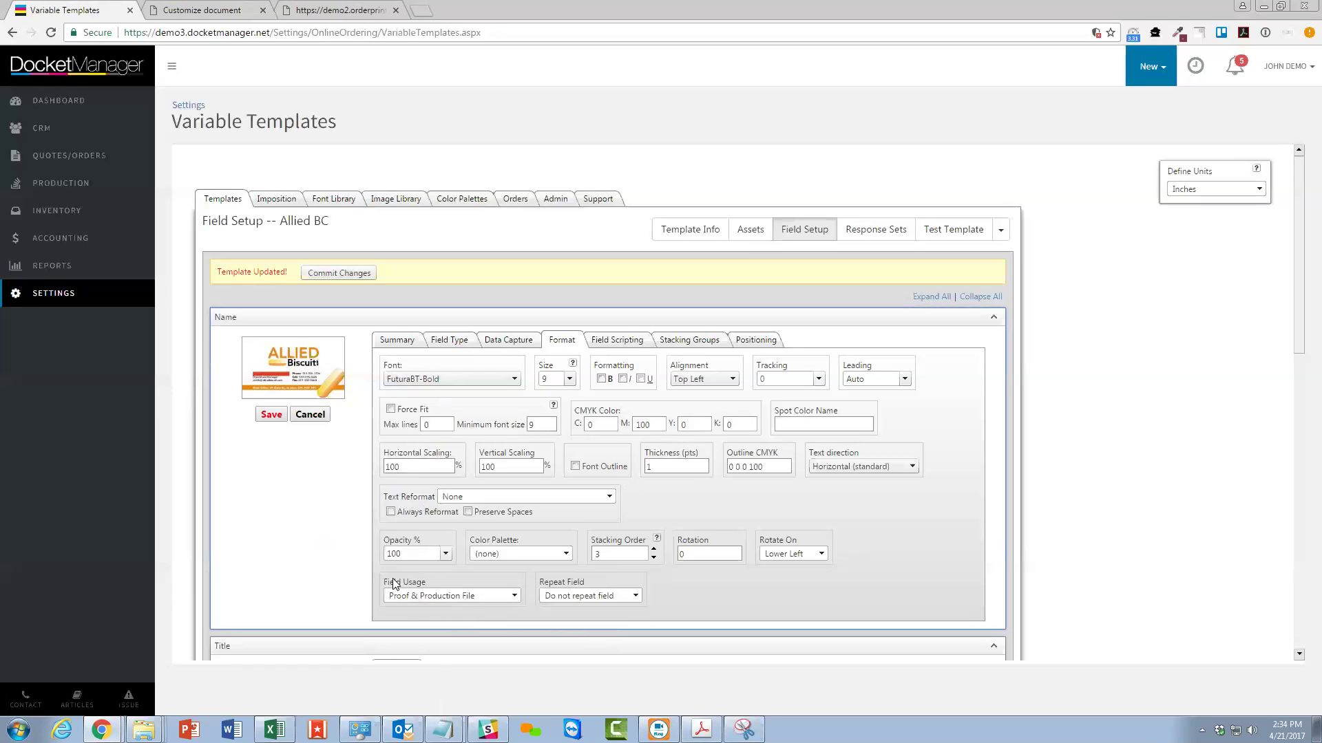
left_click(423, 596)
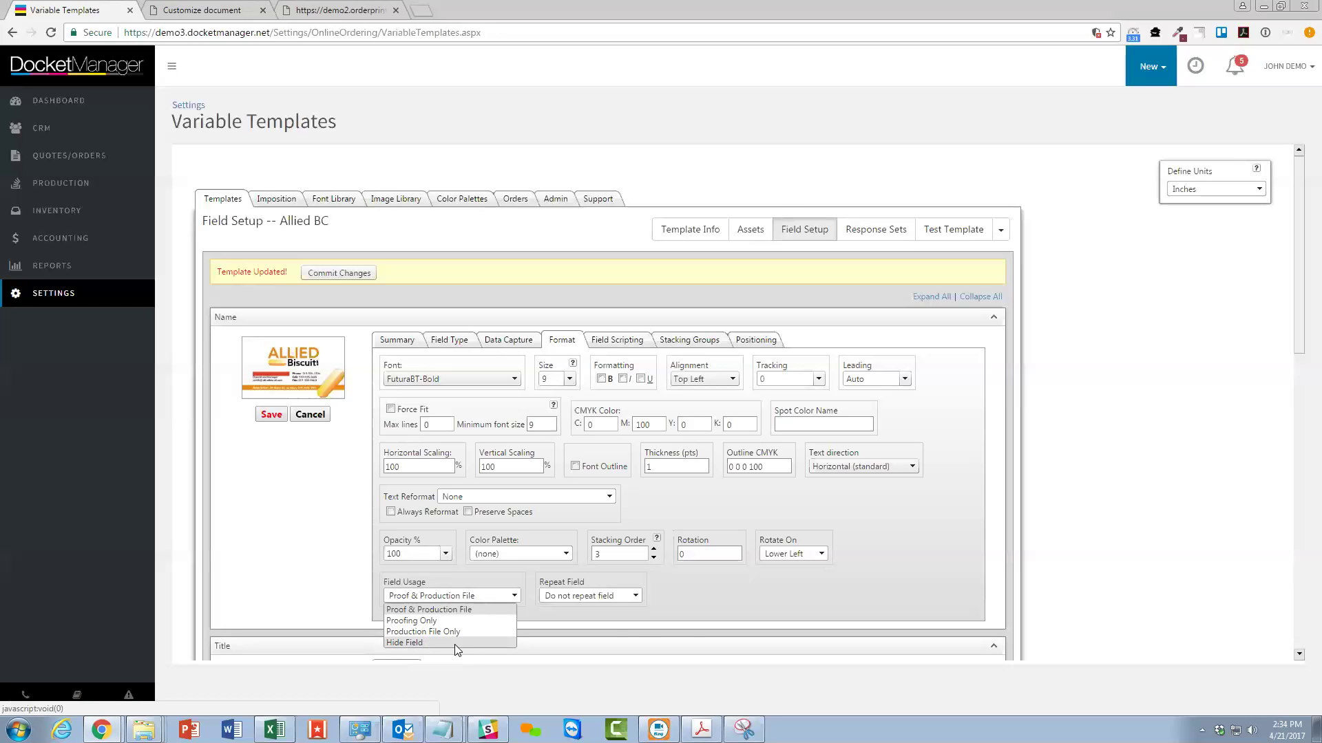
left_click(427, 610)
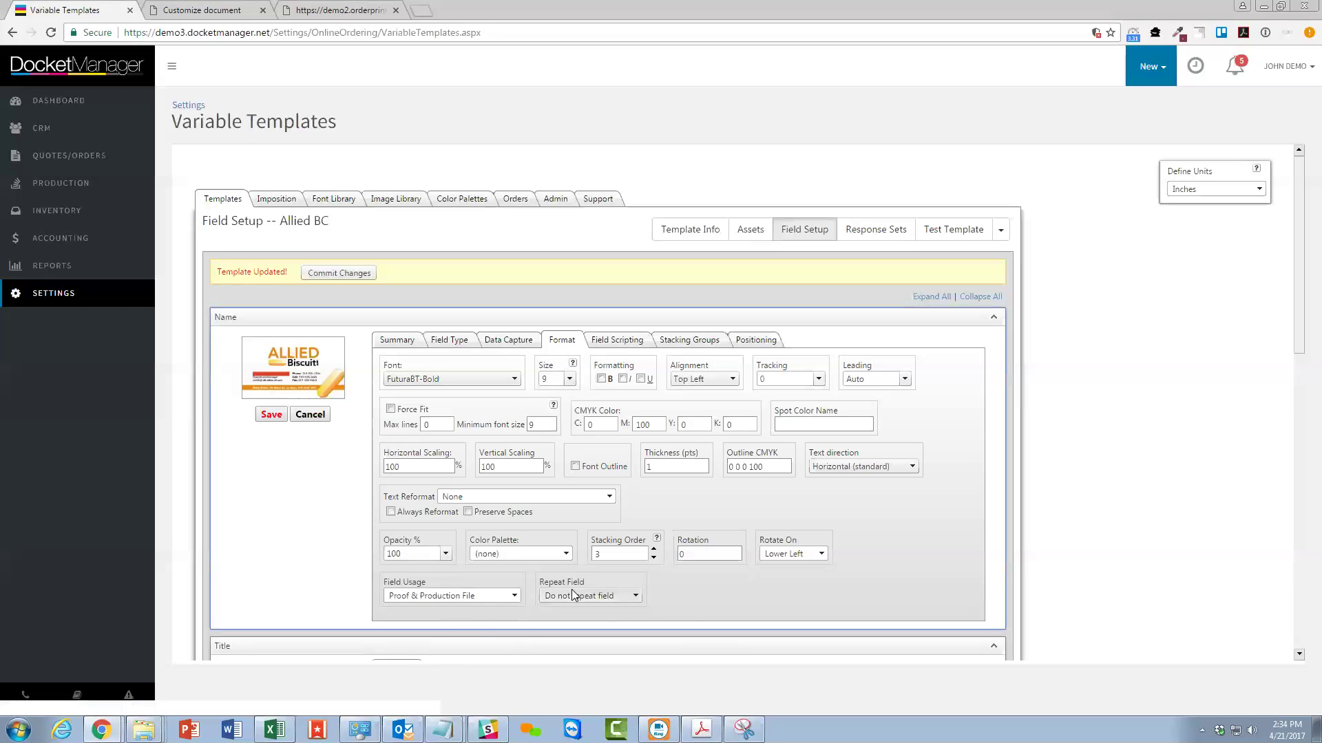
left_click(614, 340)
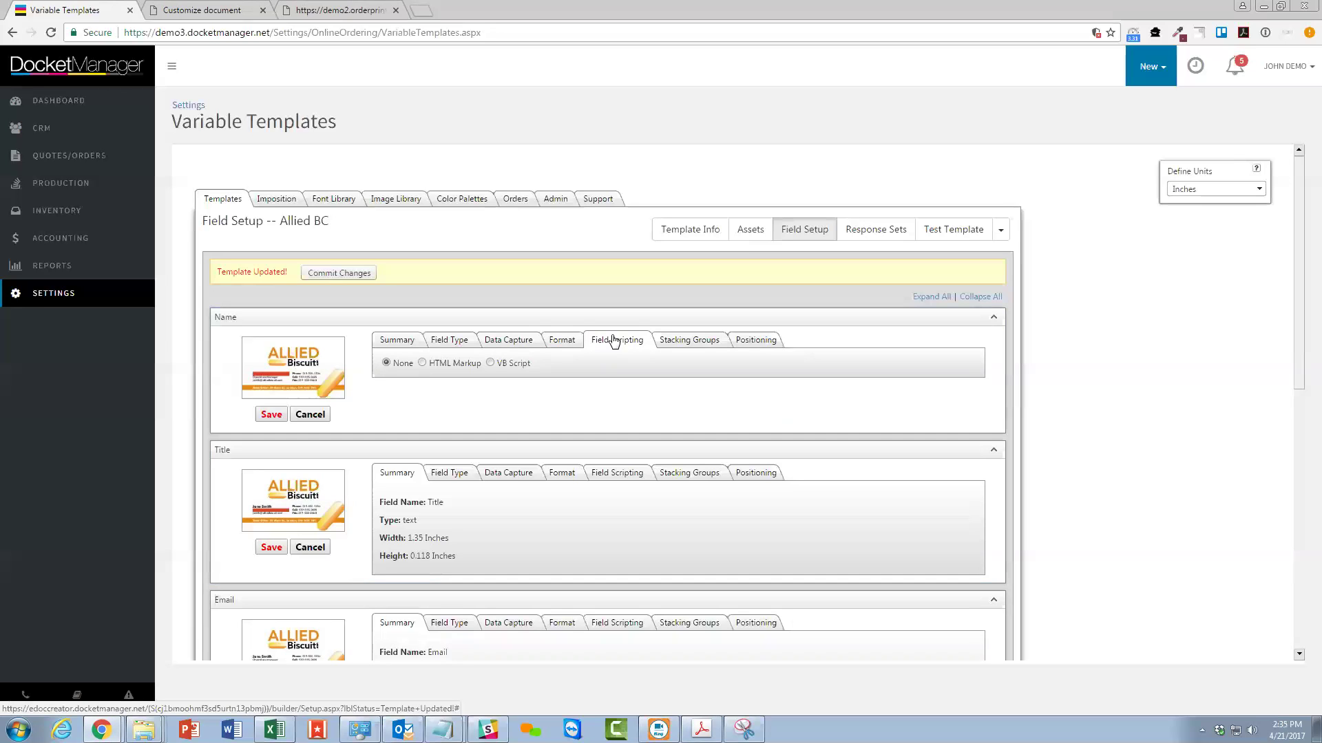
Review the Name field's stacking group and positioning settings, then save the field.
left_click(669, 343)
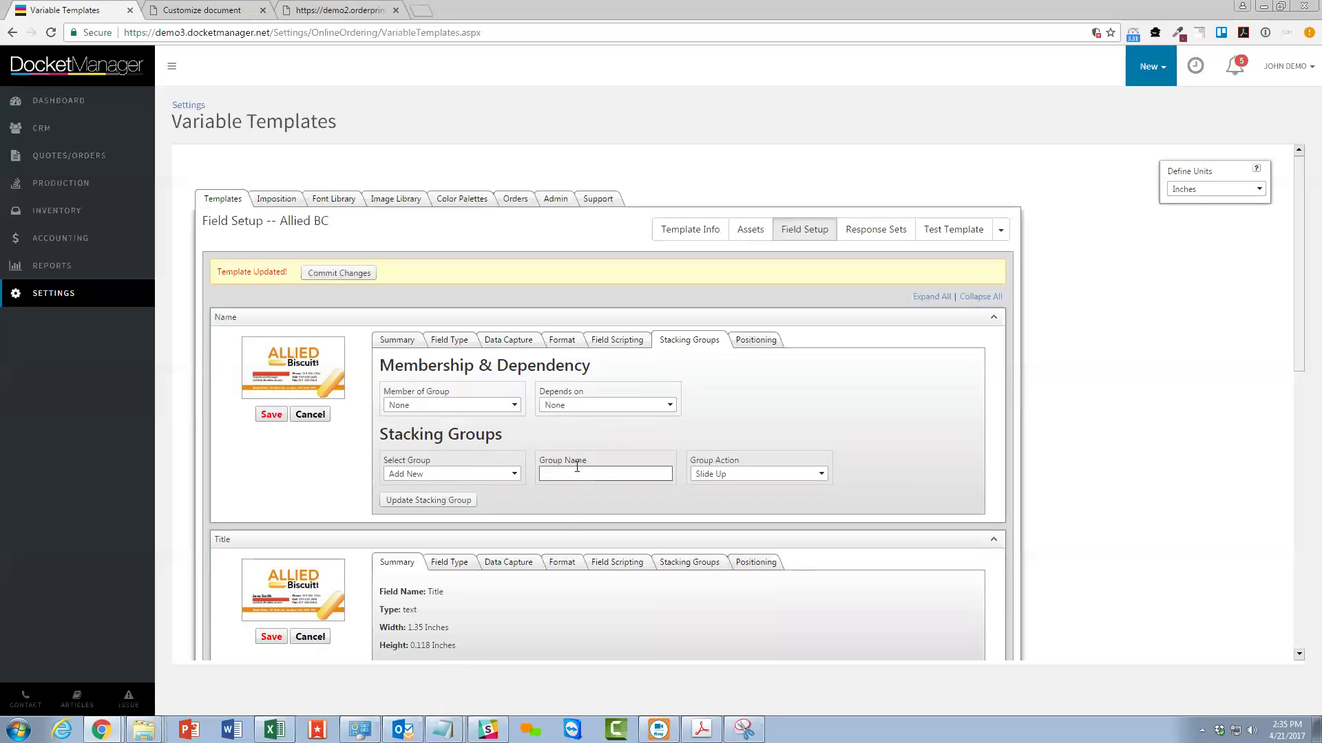
left_click(753, 341)
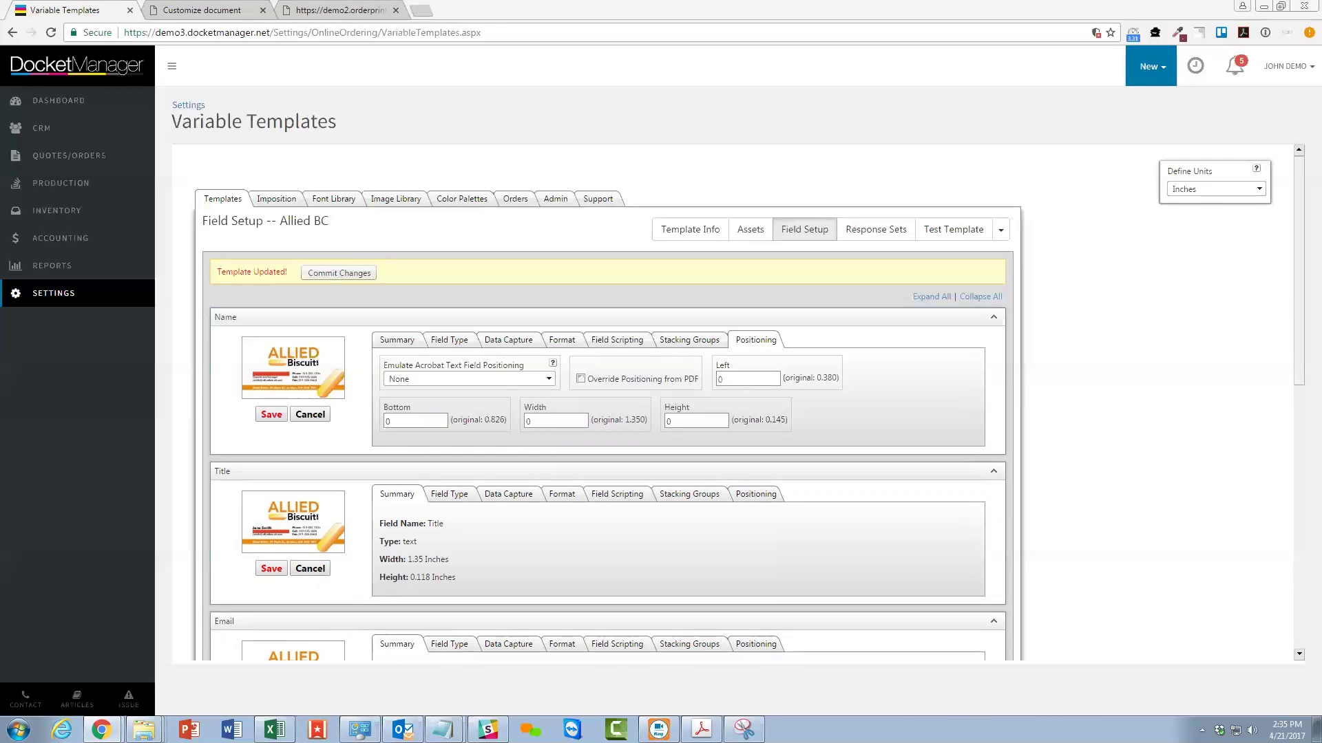
key("alt+Tab")
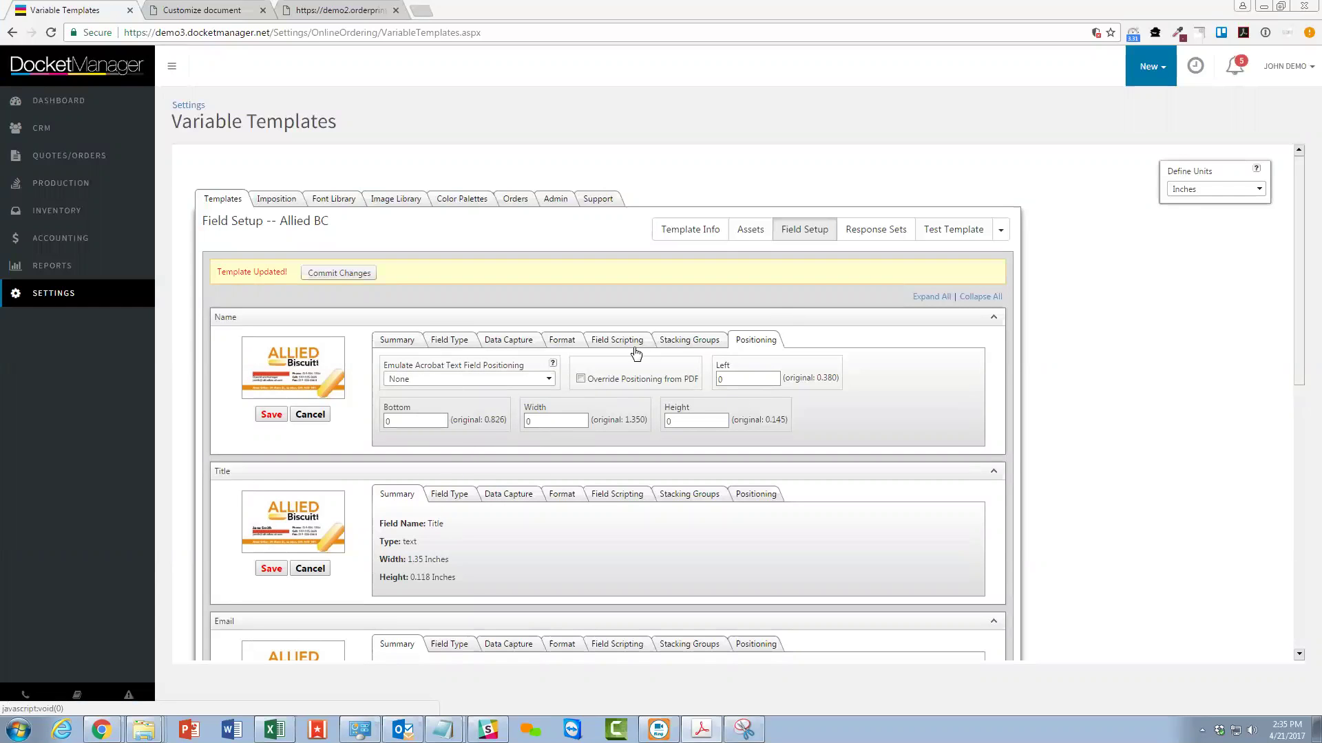
left_click(265, 418)
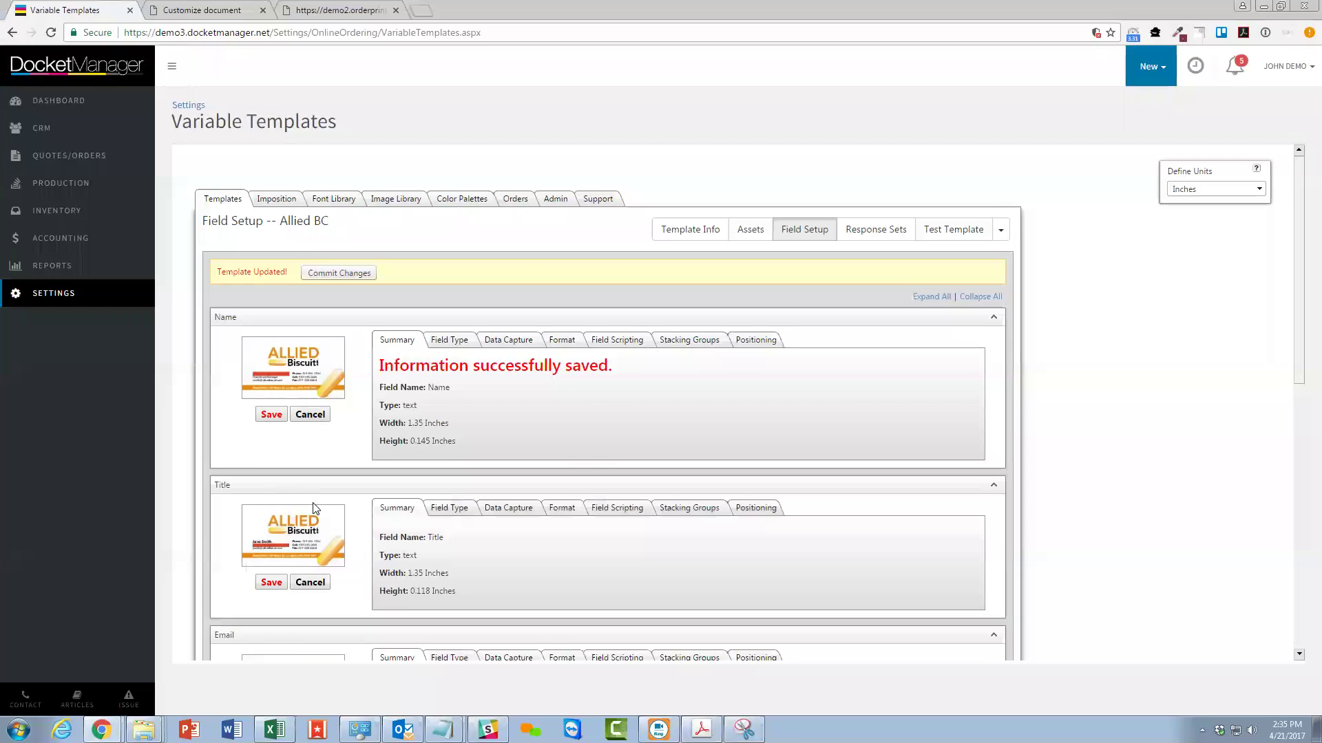
Enter 'Title' as the Title field's prompt text in its Data Capture settings.
scroll(314, 508, "down", 2)
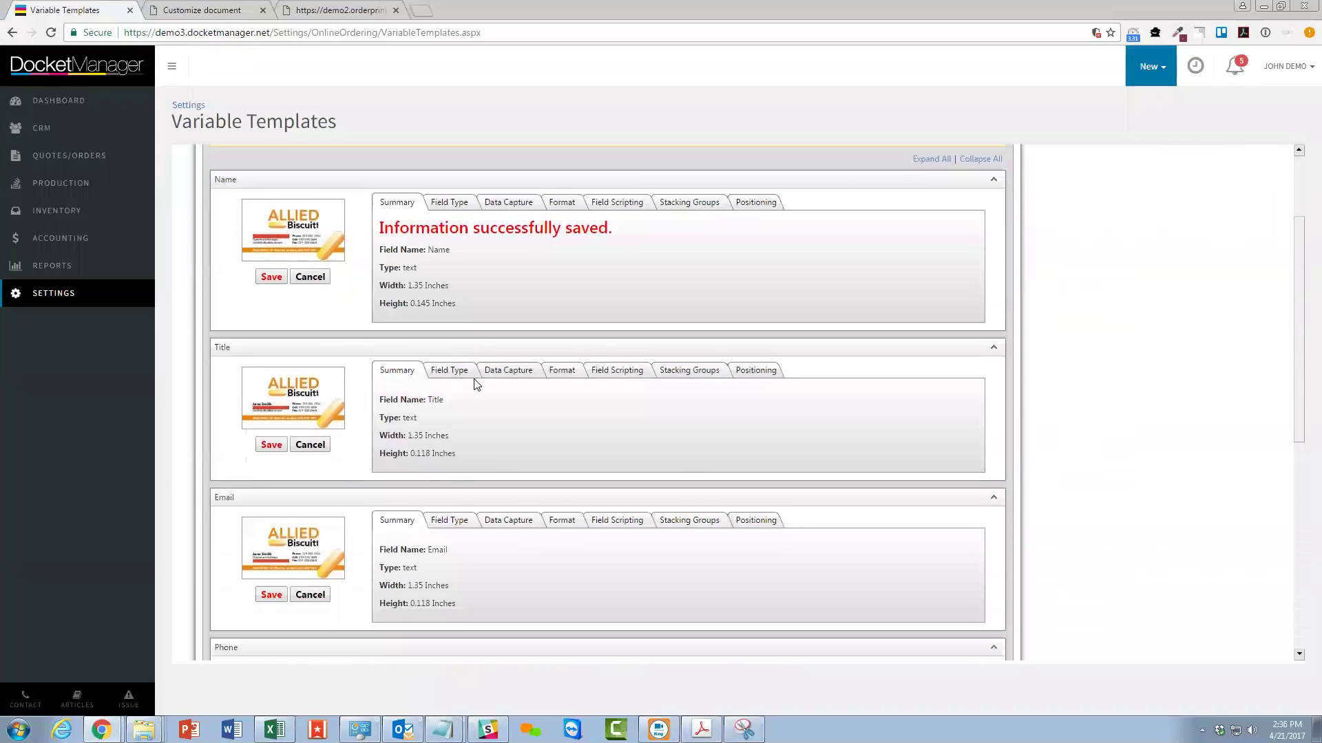
left_click(444, 376)
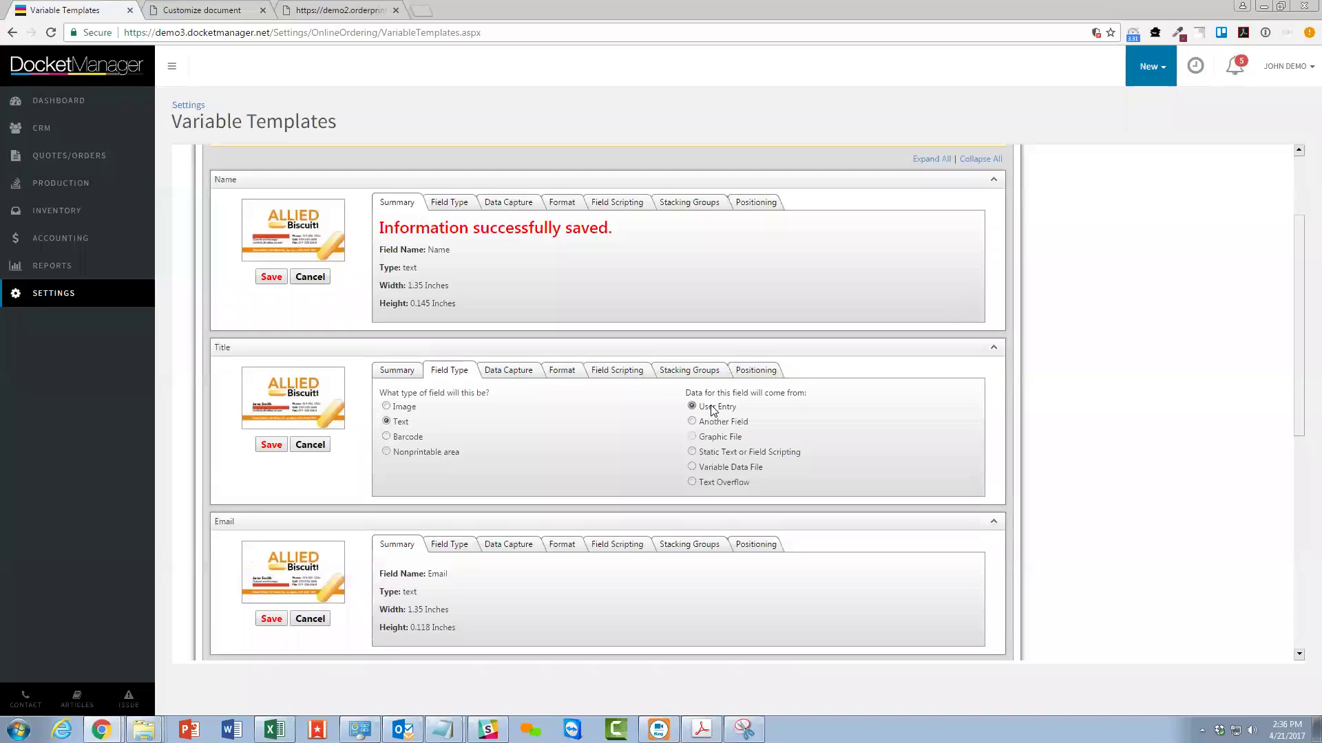
left_click(509, 370)
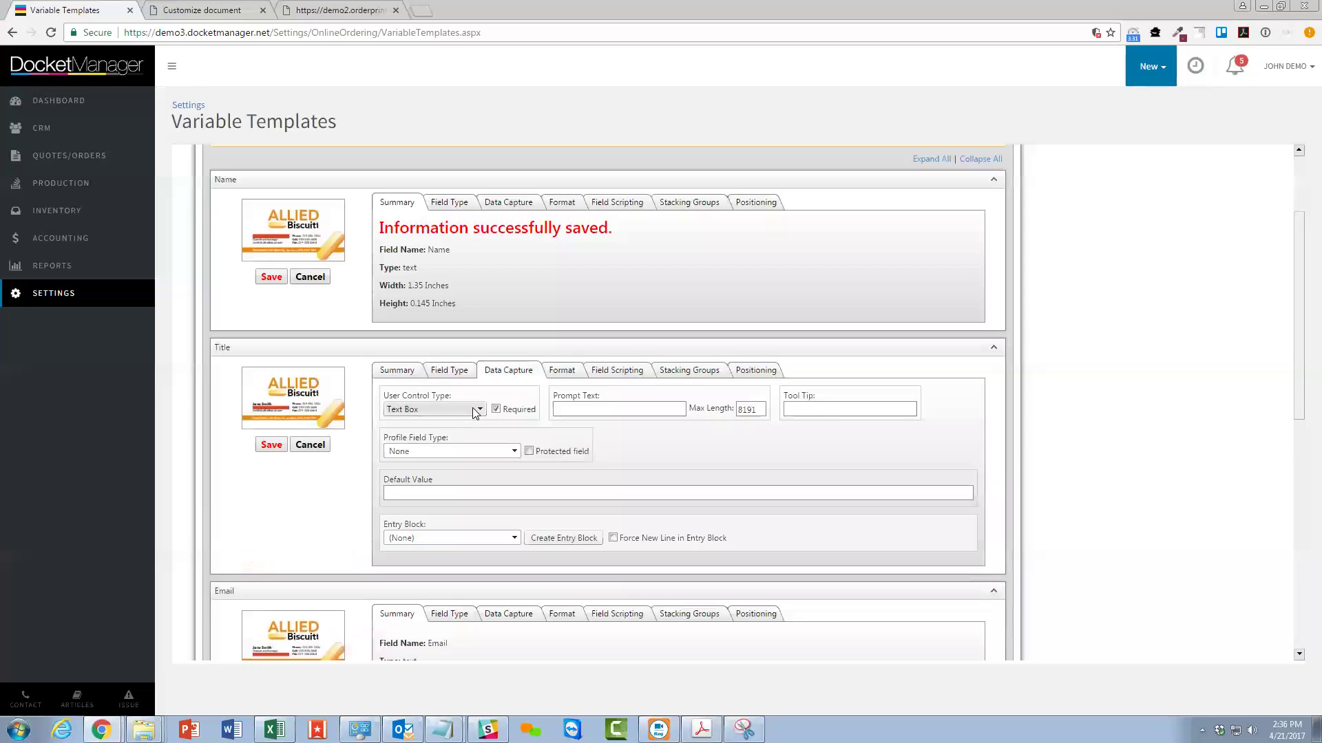
left_click(605, 409)
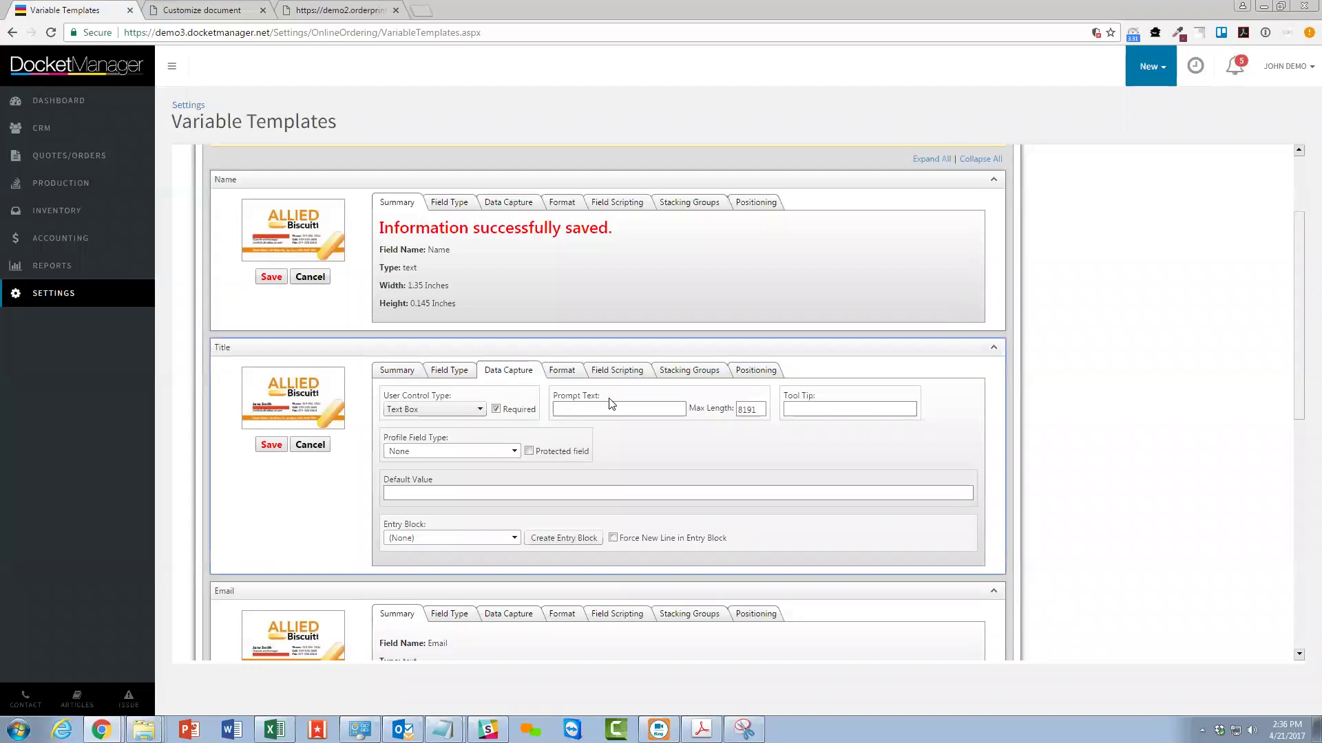
type("Title")
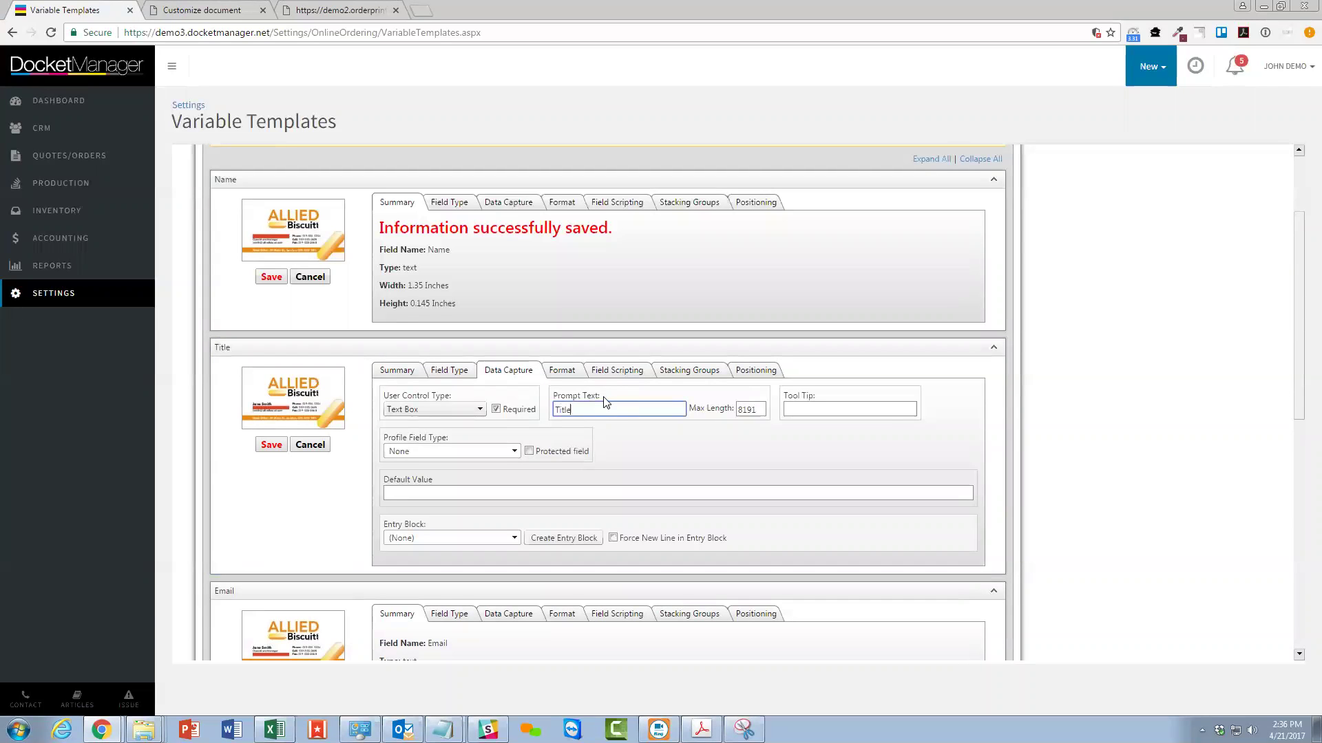
left_click(574, 373)
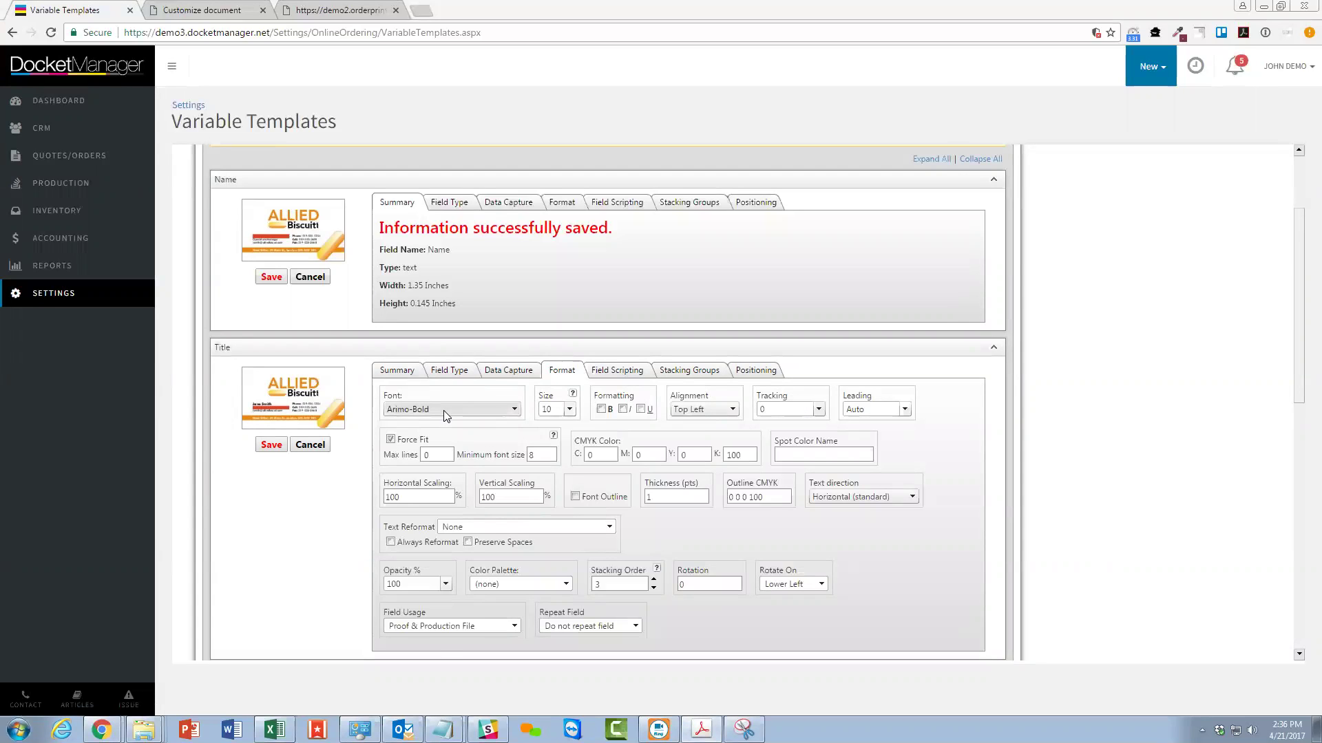
Set the Title field to FuturaBT-Medium size 7 in magenta CMYK 0/100/0/0.
left_click(446, 408)
left_click(441, 423)
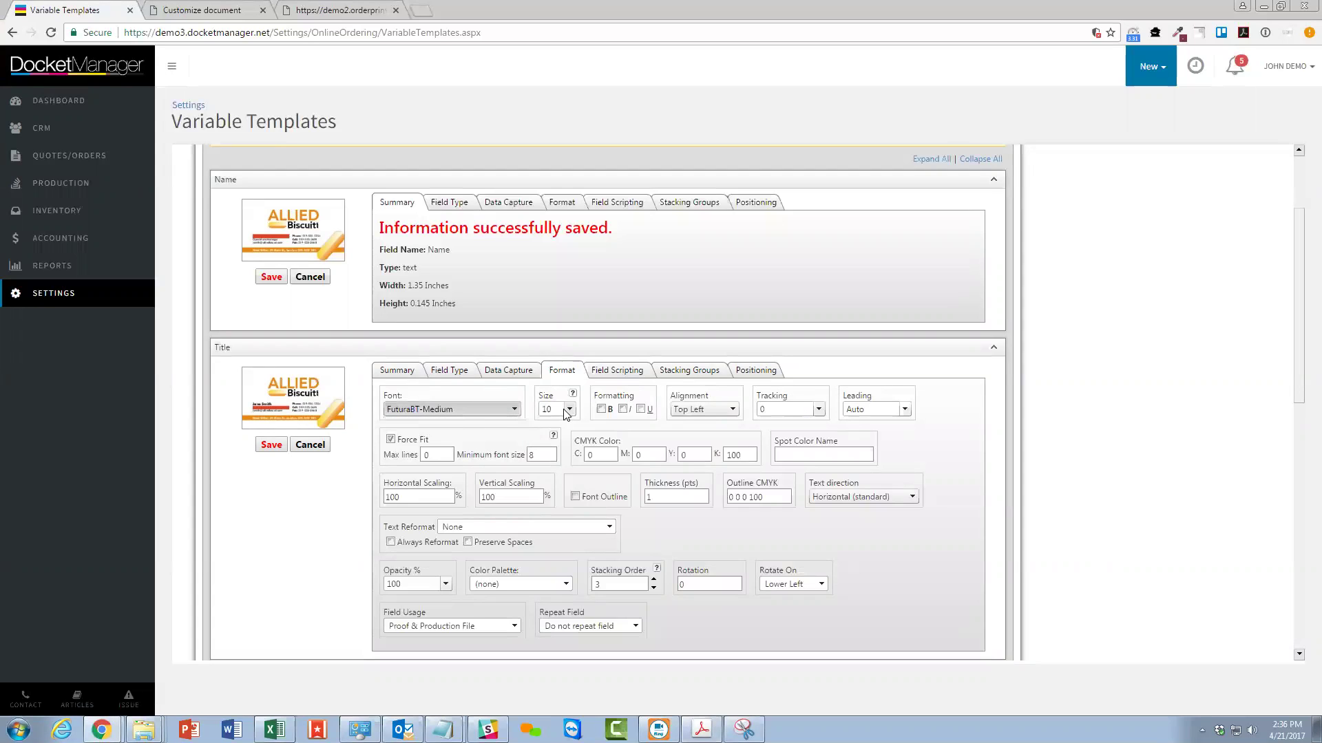
left_click(567, 411)
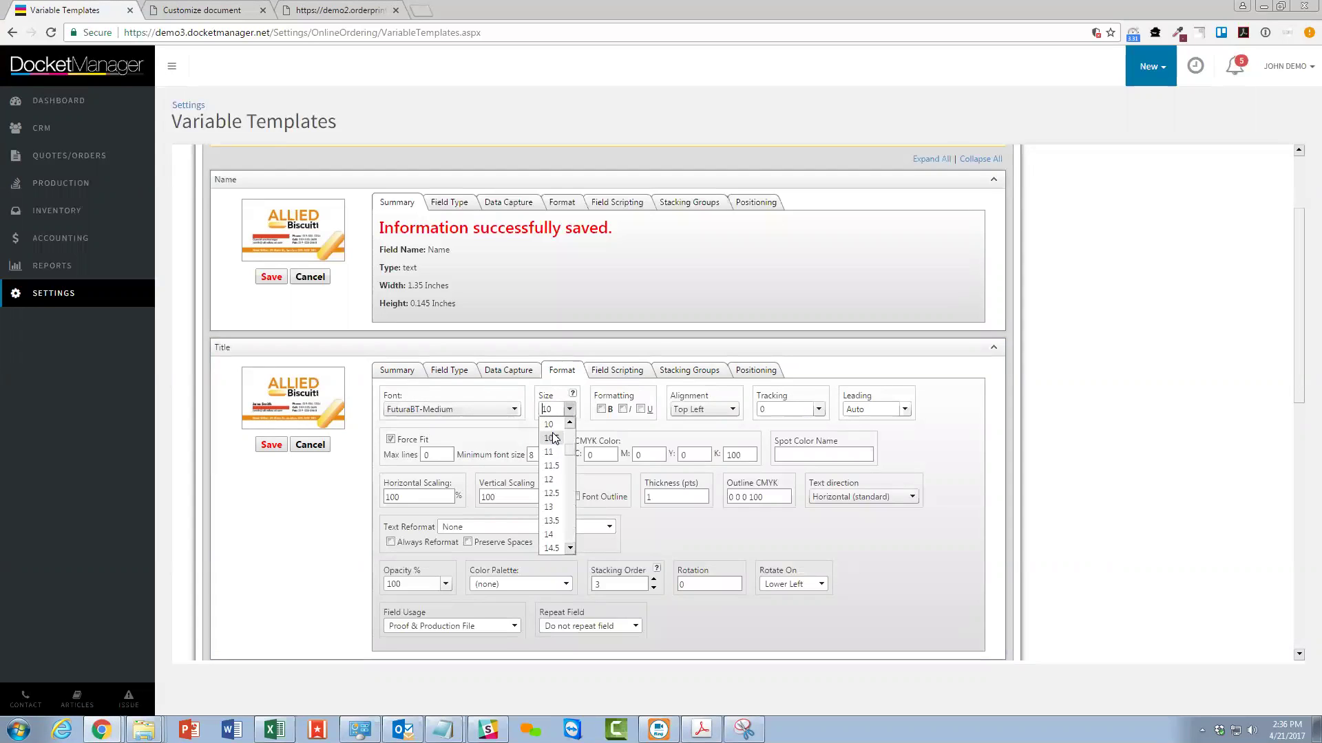
left_click(548, 480)
double_click(636, 455)
type("100")
key("Tab")
key("Tab")
type("0")
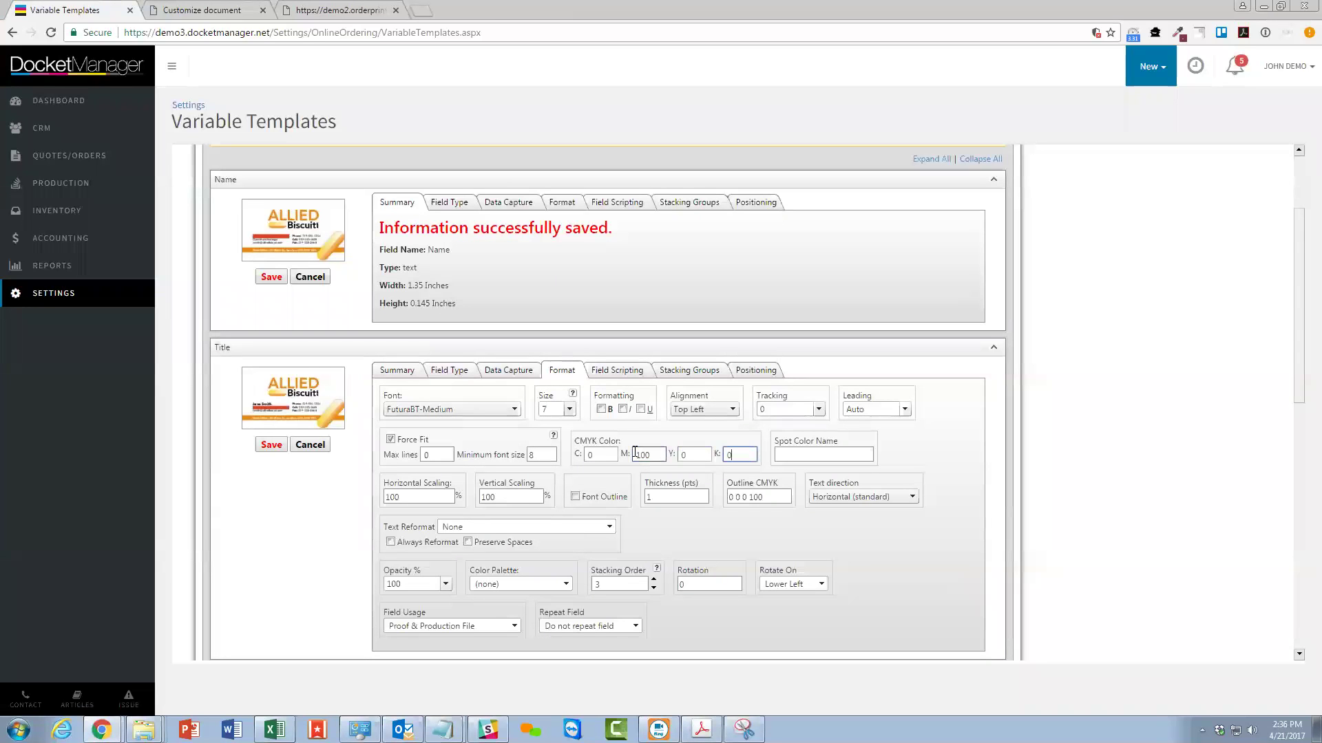
Turn off Force Fit, set the Title field's minimum font size to 7, and save.
left_click(390, 440)
left_click(271, 444)
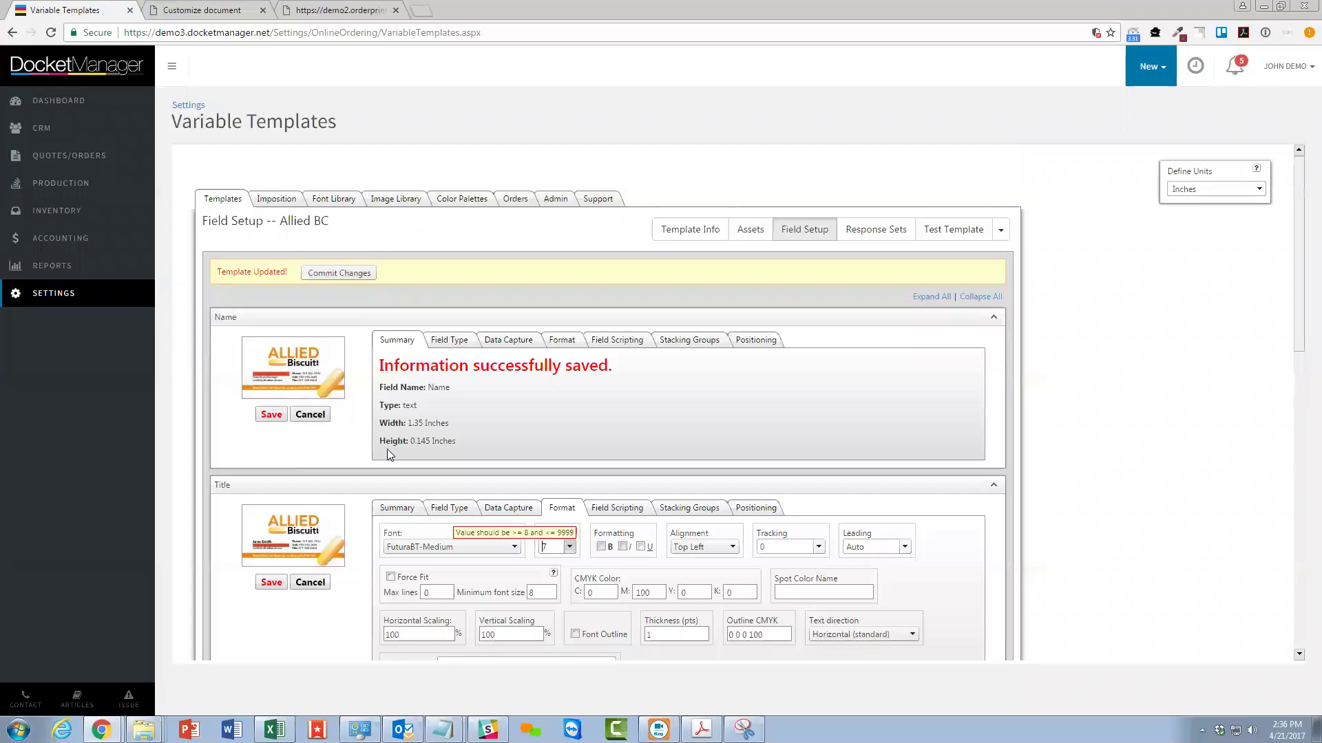
left_click(520, 318)
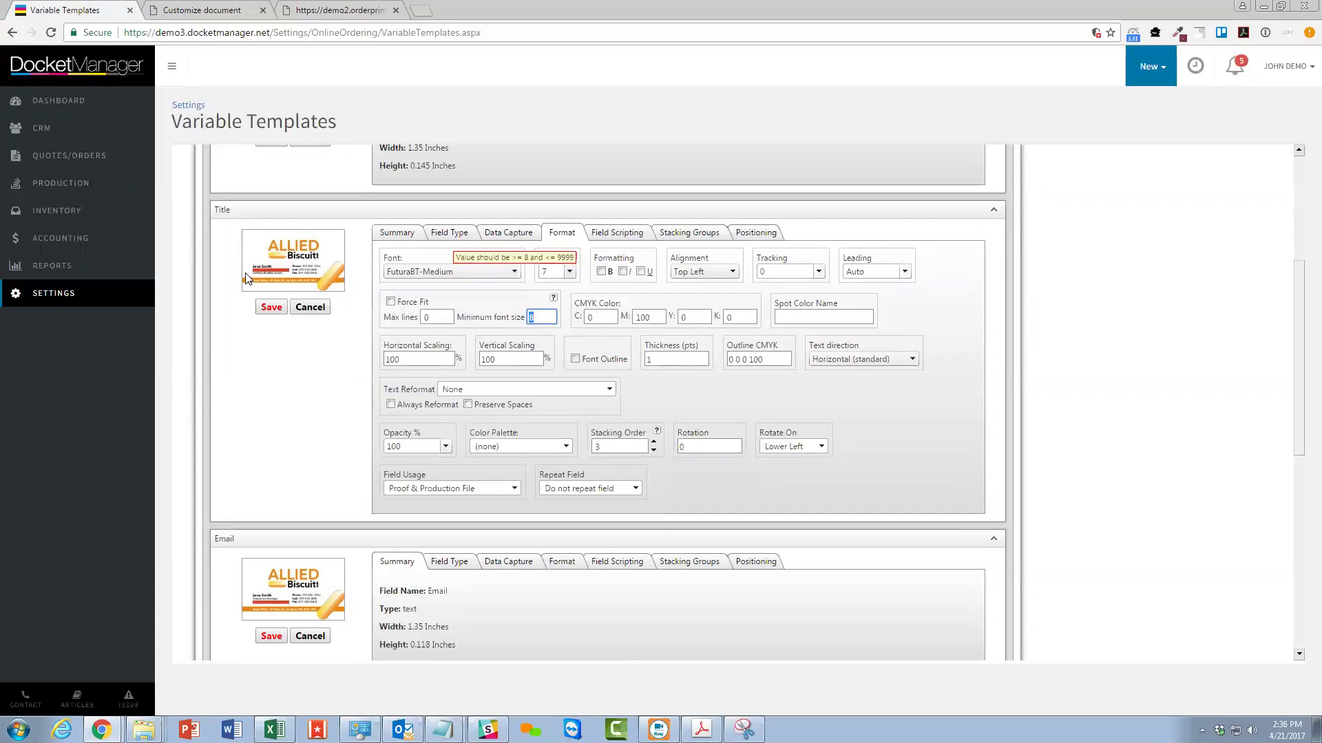
type("7")
left_click(268, 309)
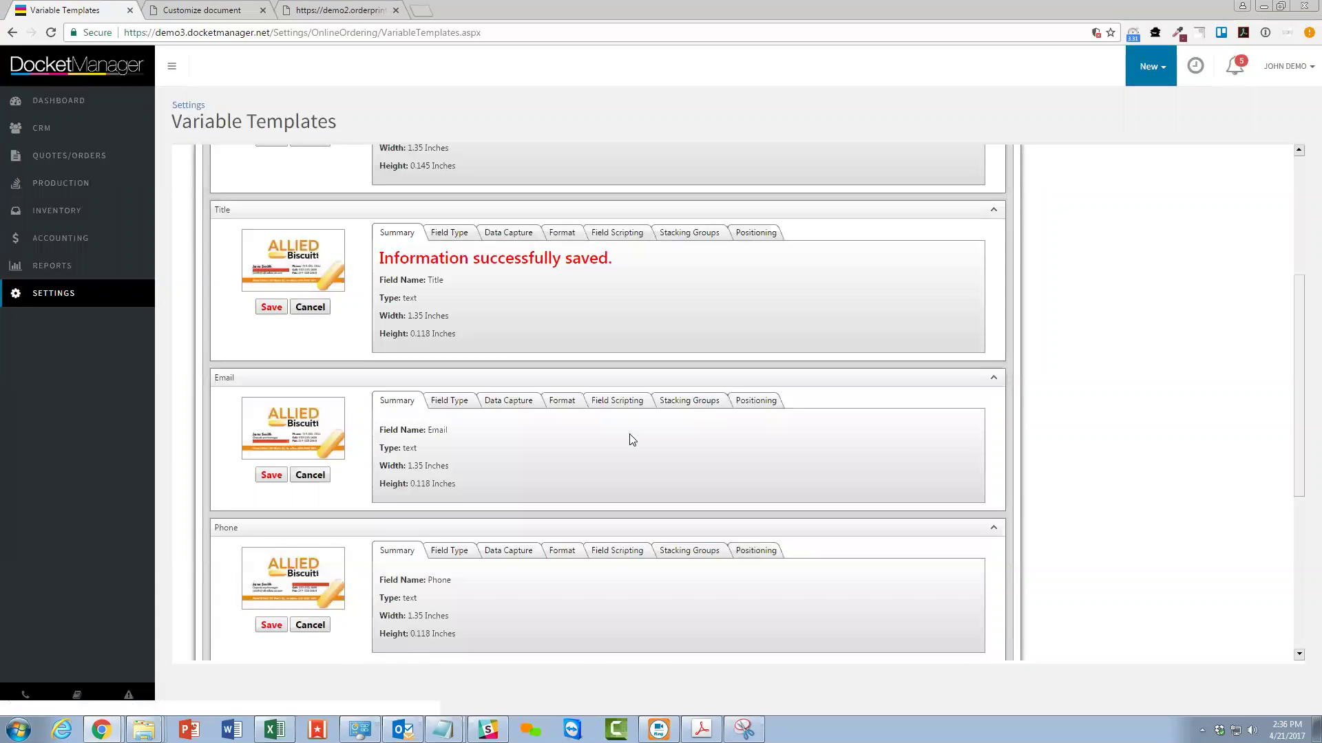
left_click(457, 405)
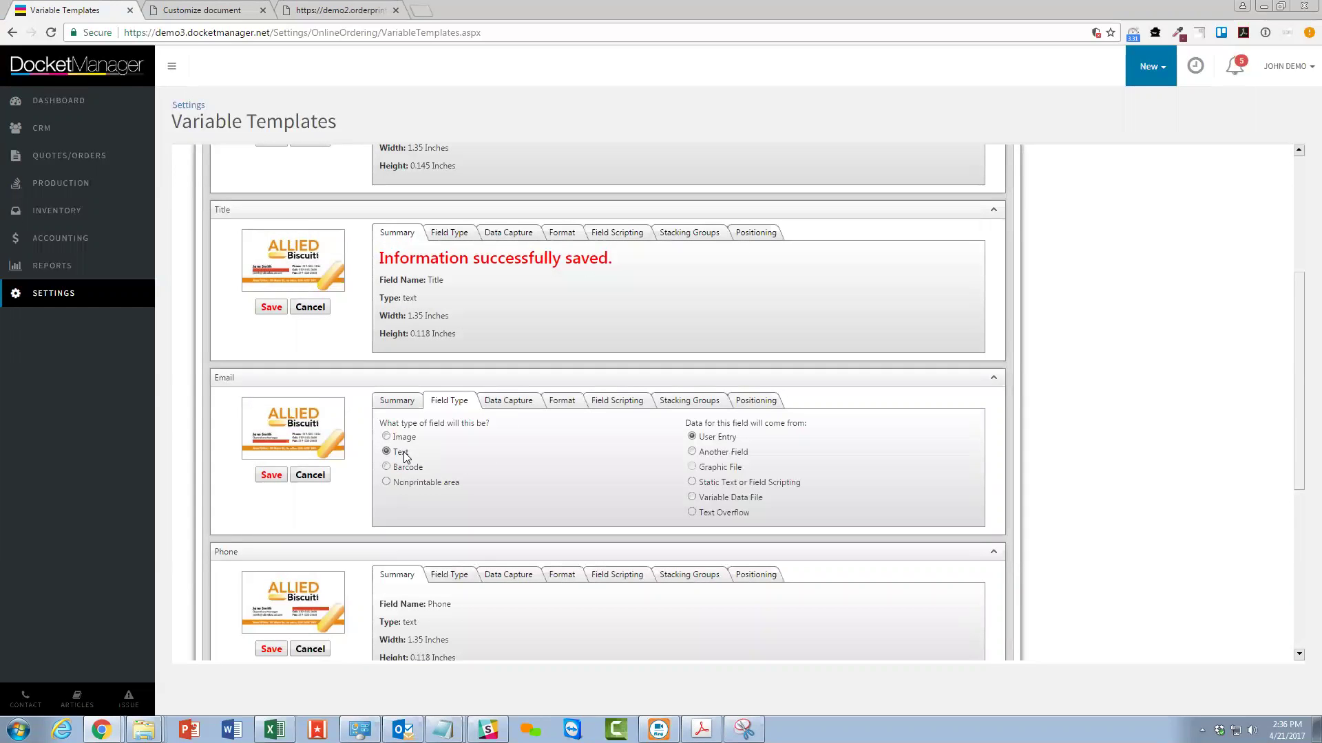
left_click(525, 402)
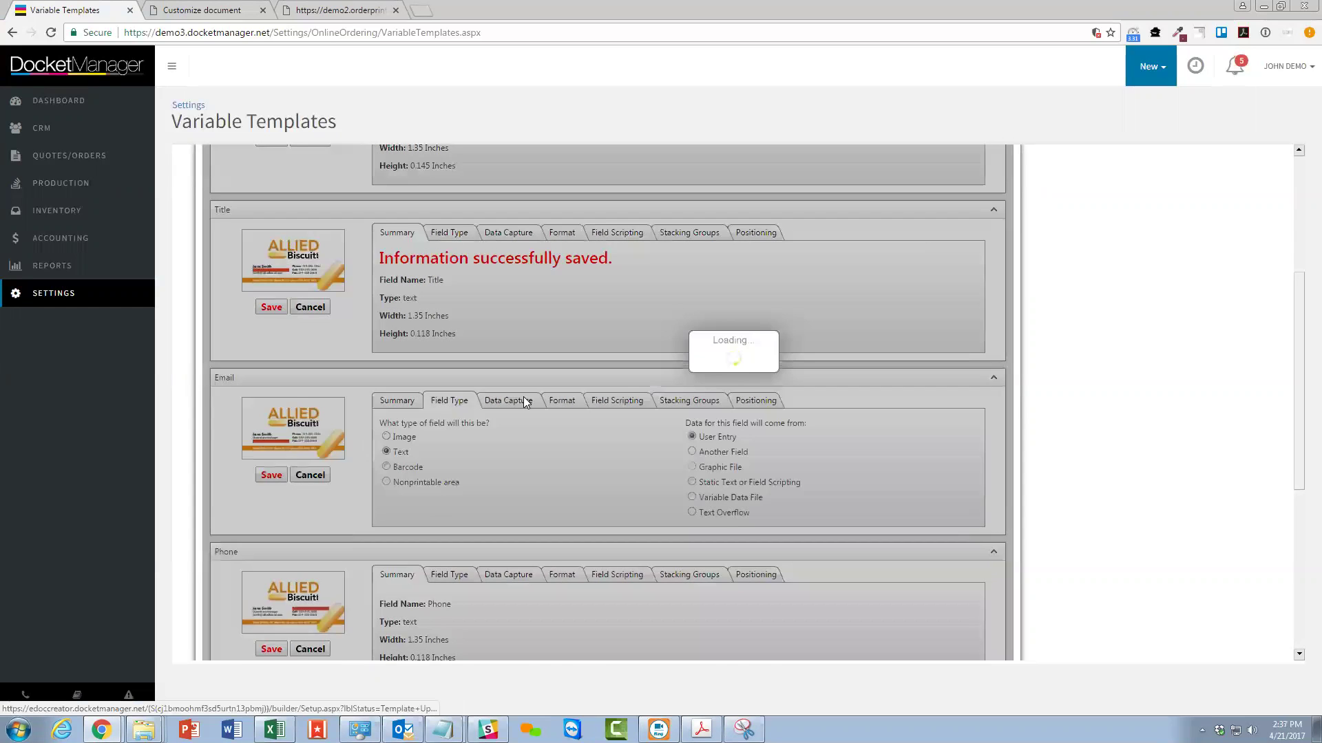
left_click(591, 438)
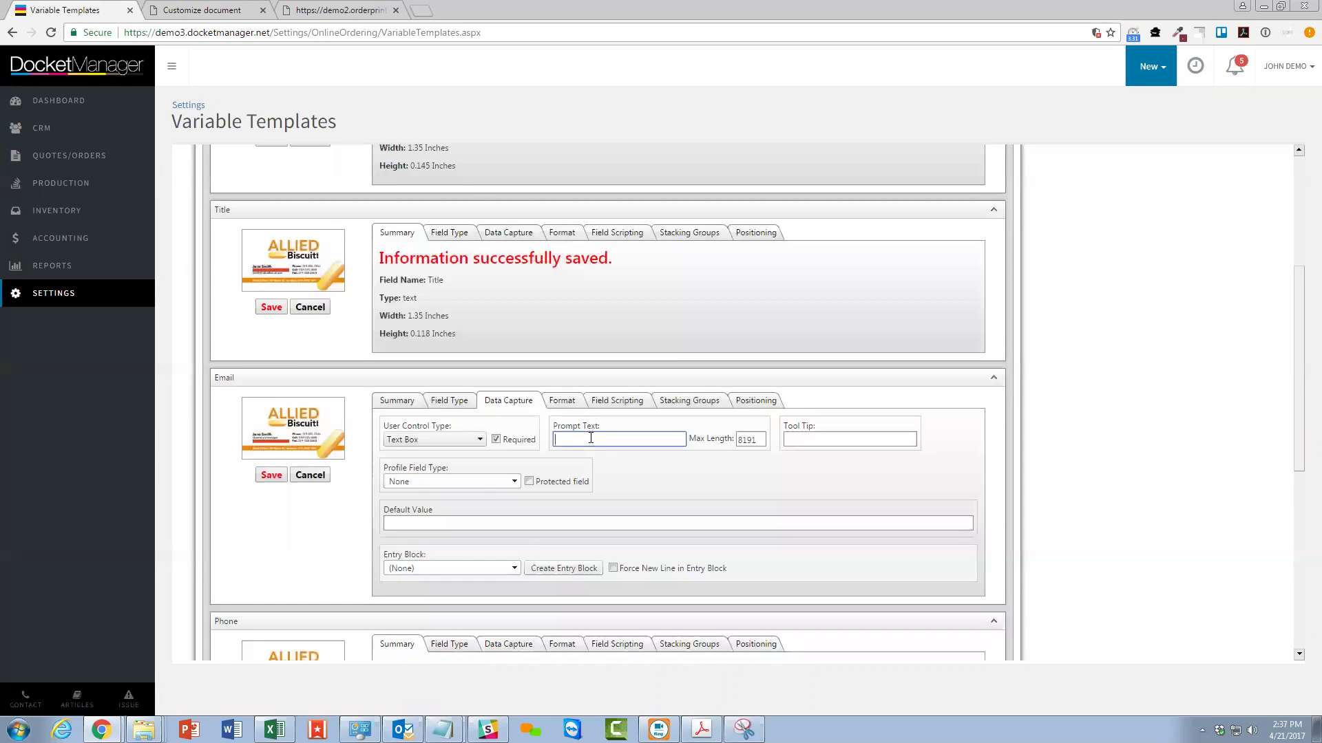
type("Email")
left_click(505, 528)
type("@alliedbiscuit.com")
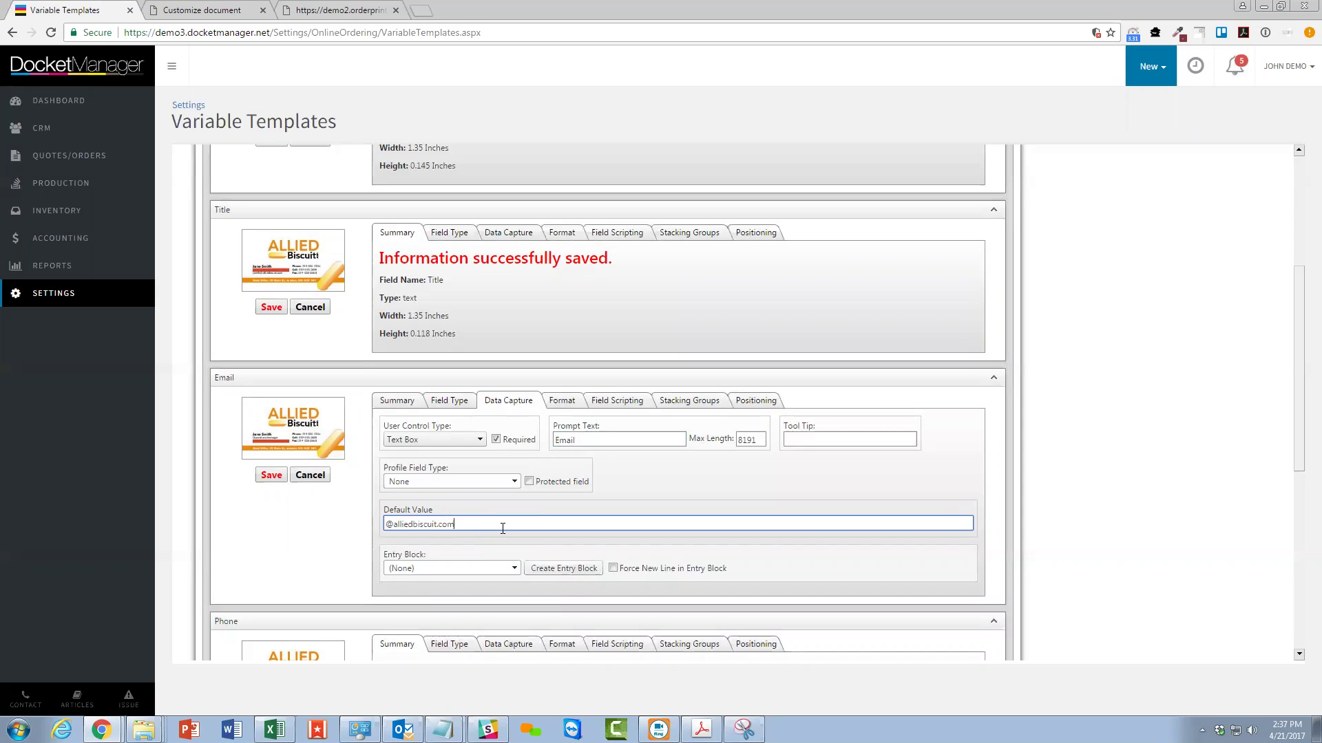
left_click(574, 401)
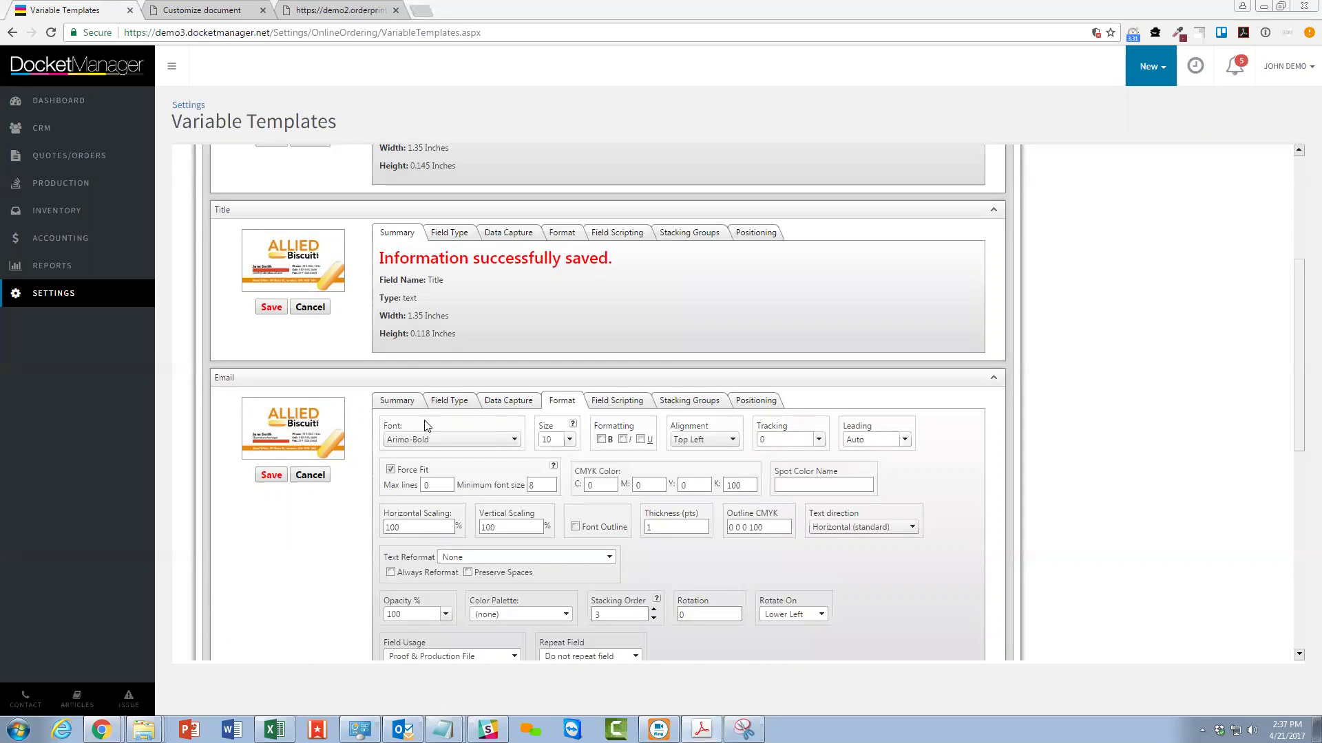
Set the Email field to FuturaBT-Medium size 7, Force Fit off, minimum size 7.
left_click(447, 439)
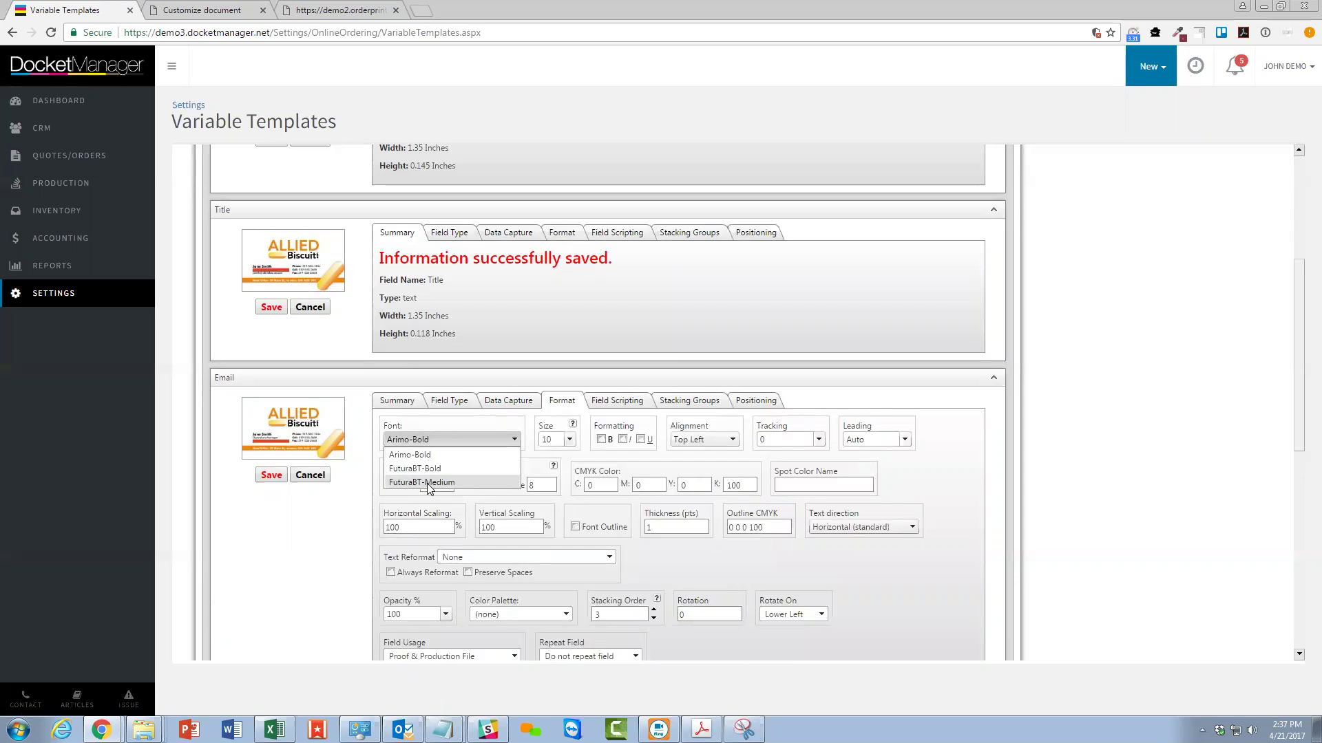
left_click(424, 483)
left_click(553, 440)
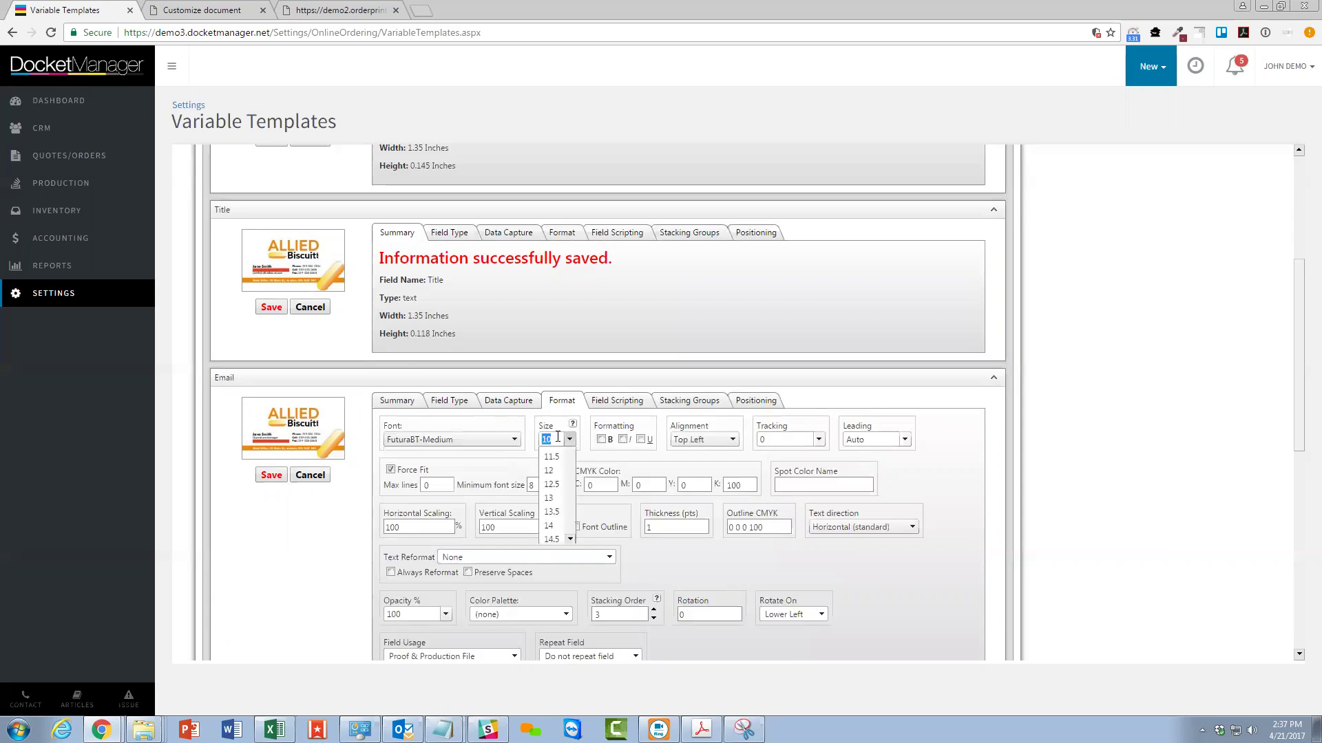
type("7")
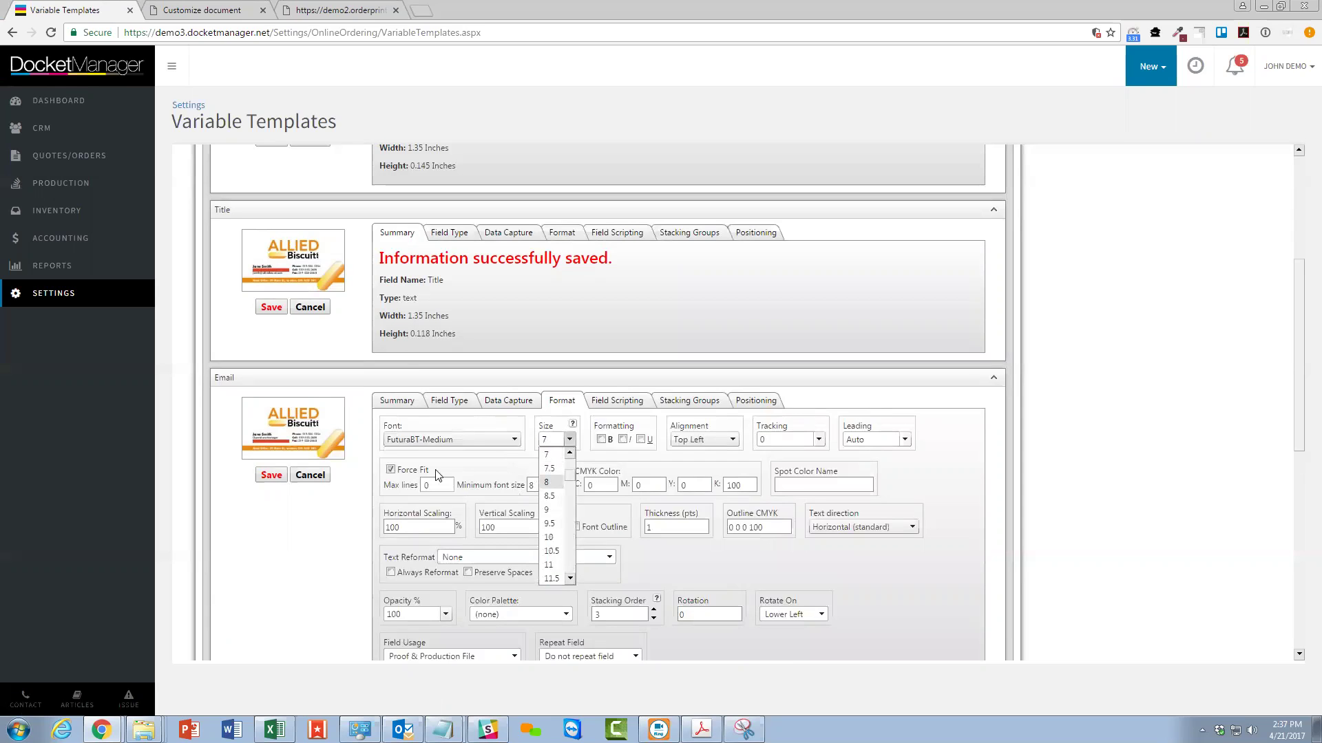
left_click(390, 470)
double_click(544, 486)
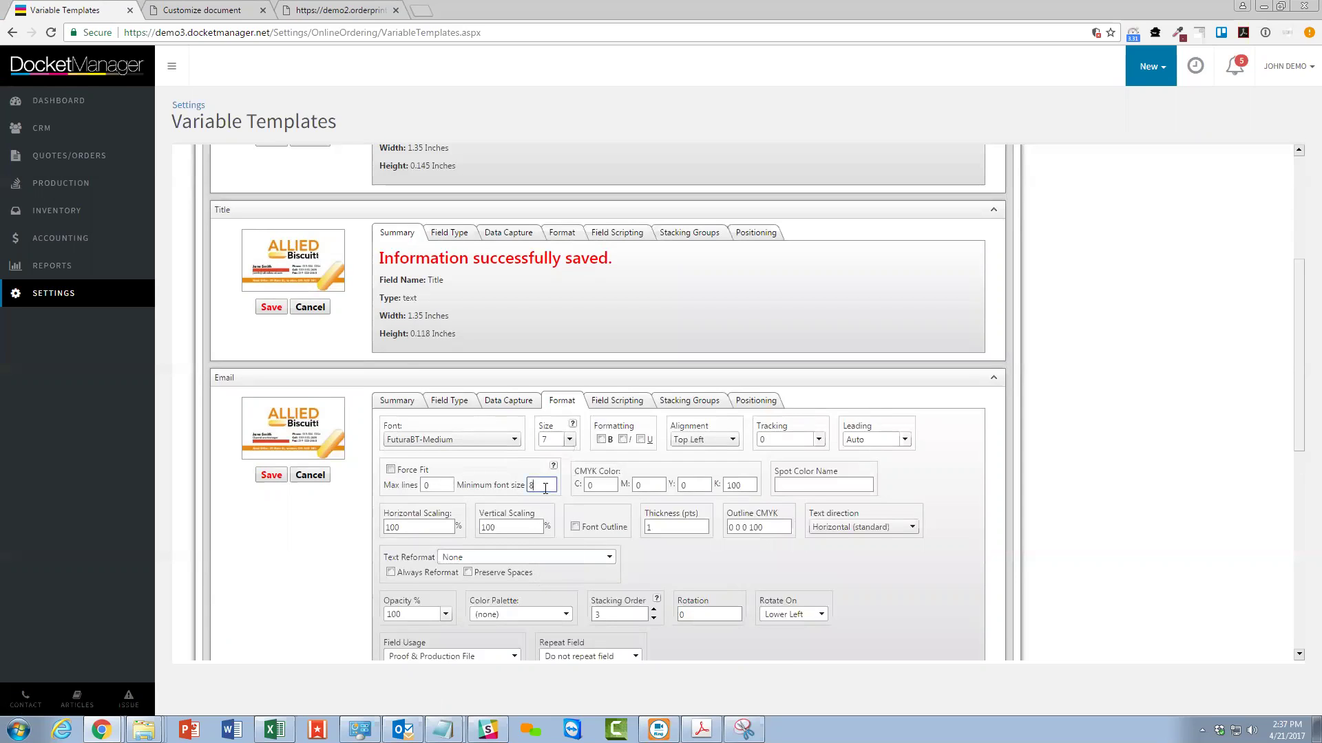
type("7")
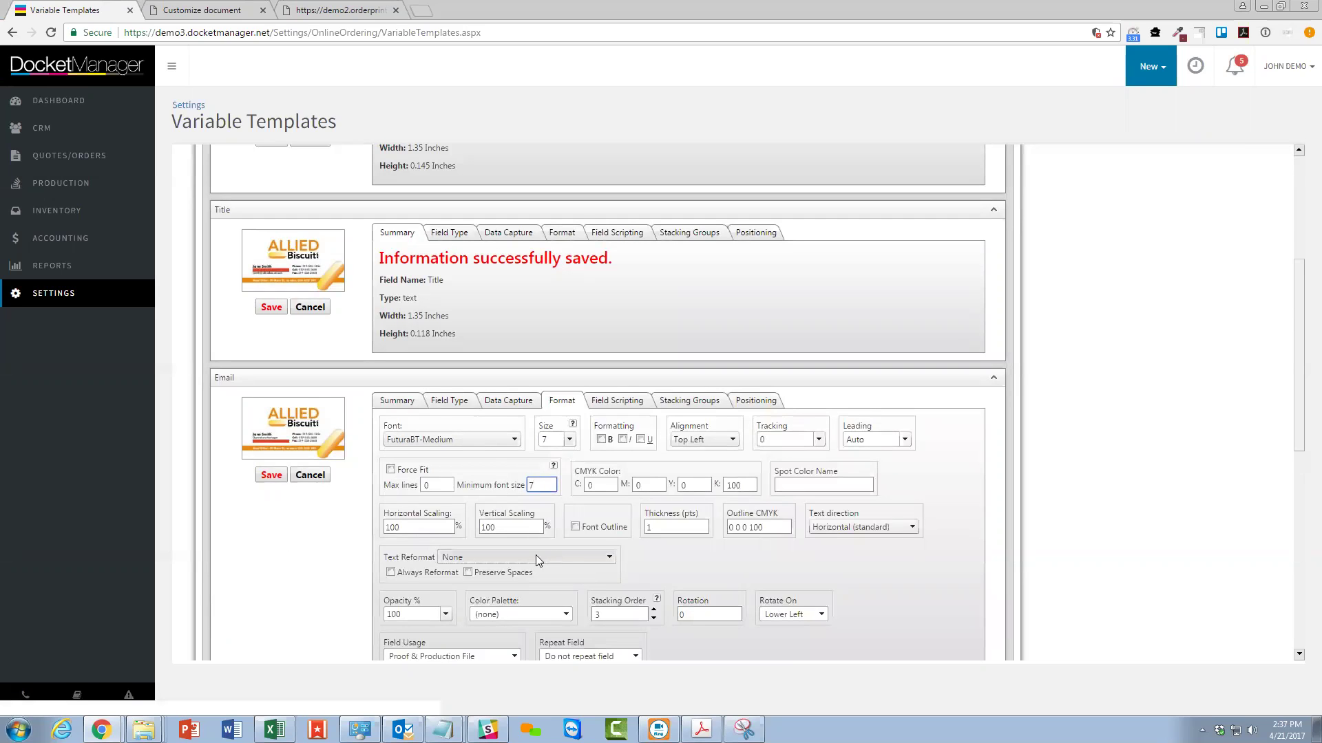
Reformat Email text to always lowercase, colour it magenta (M 100, K 0), and save.
left_click(536, 555)
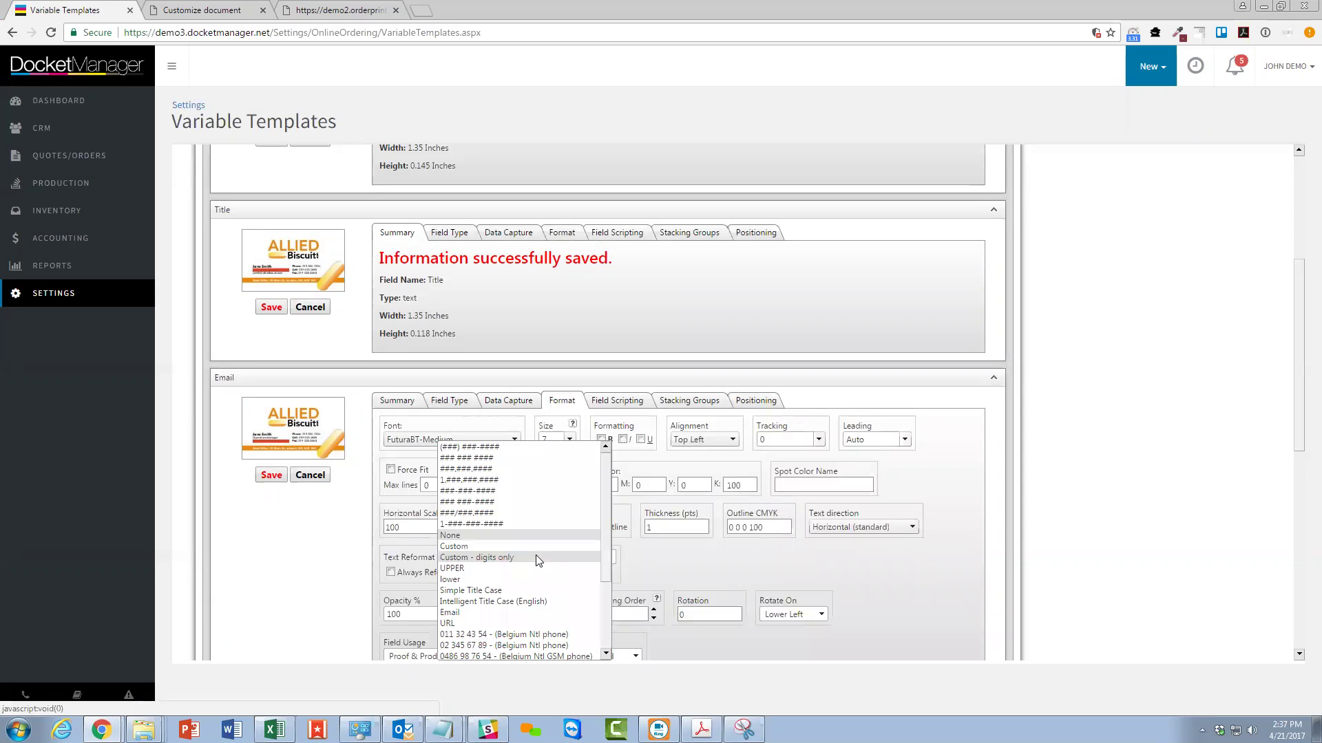
left_click(464, 576)
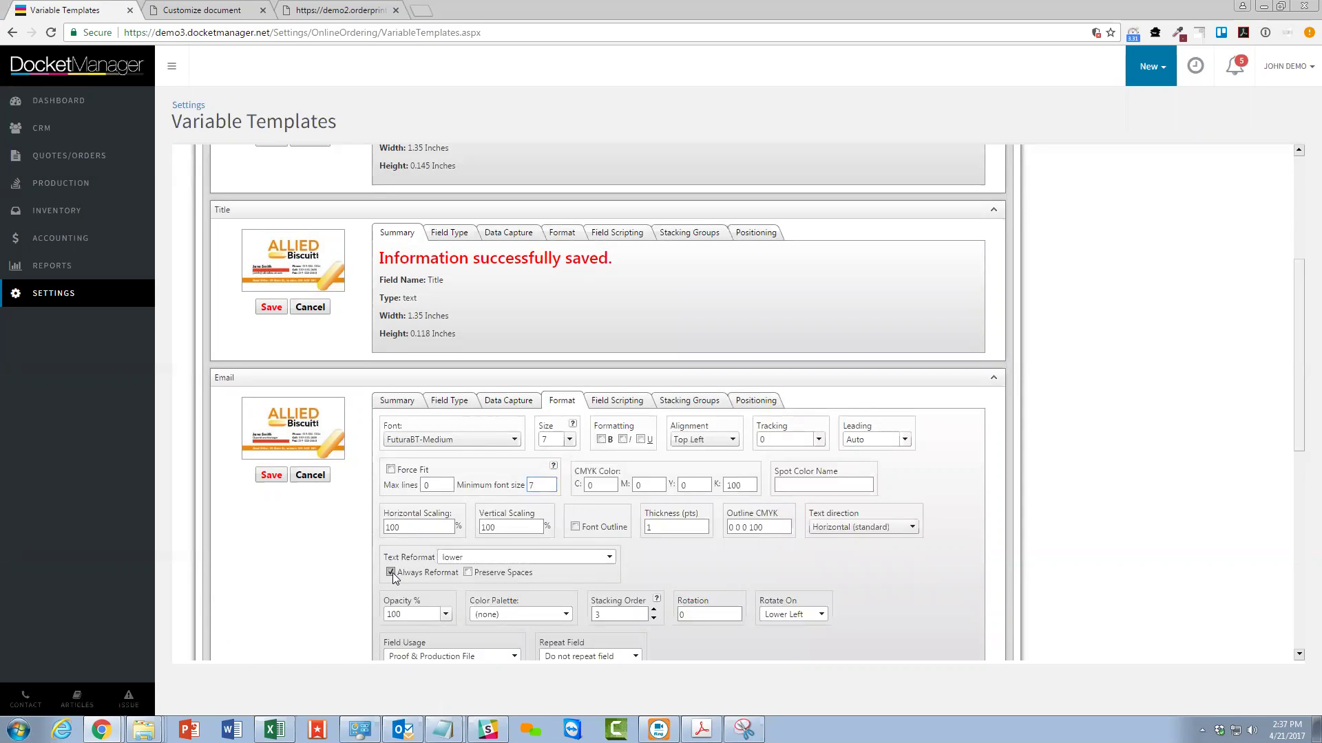
left_click_drag(441, 573, 397, 603)
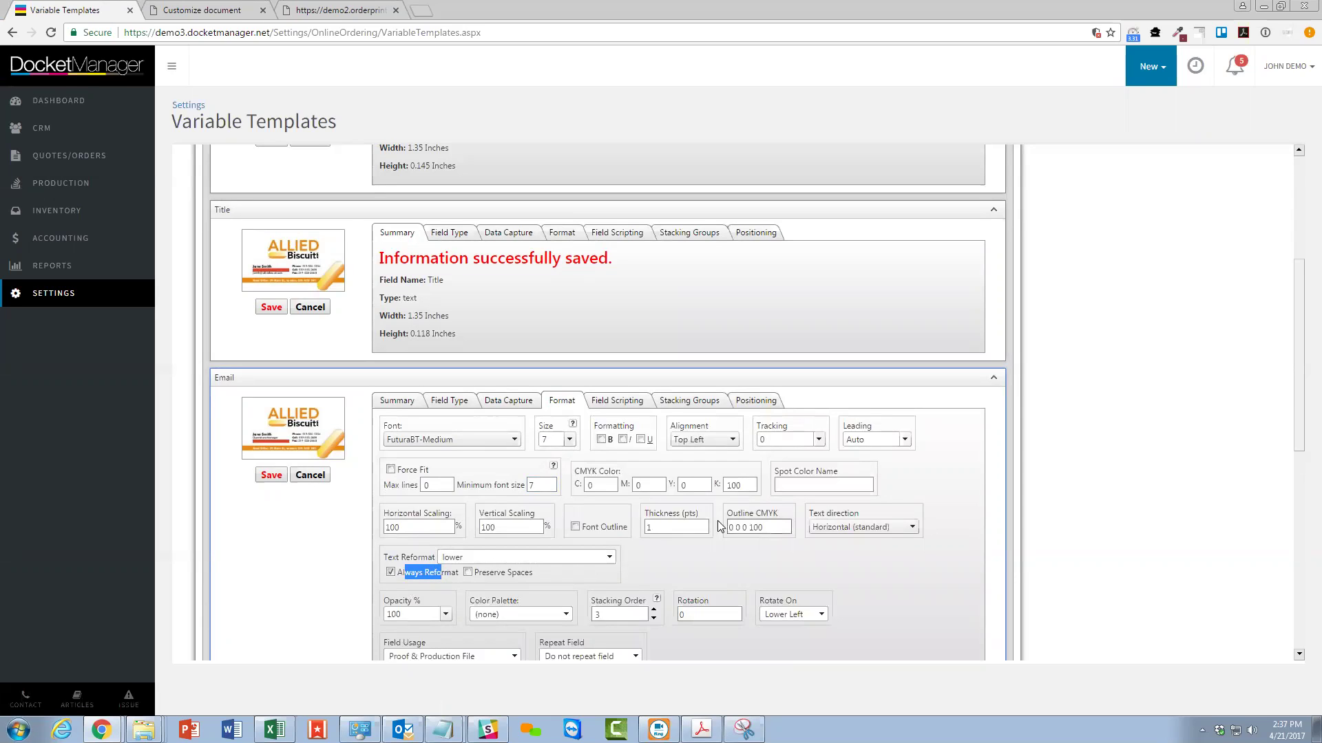
double_click(650, 485)
type("100")
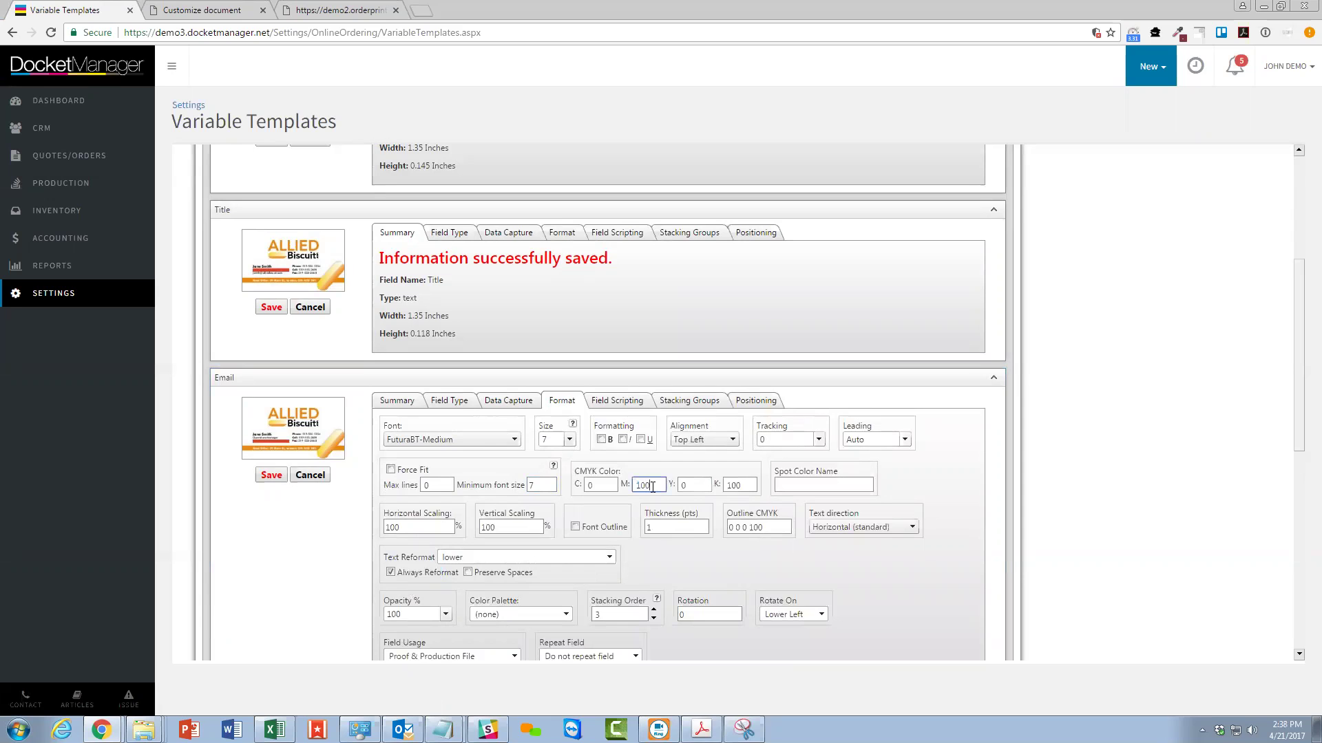
double_click(739, 486)
type("0")
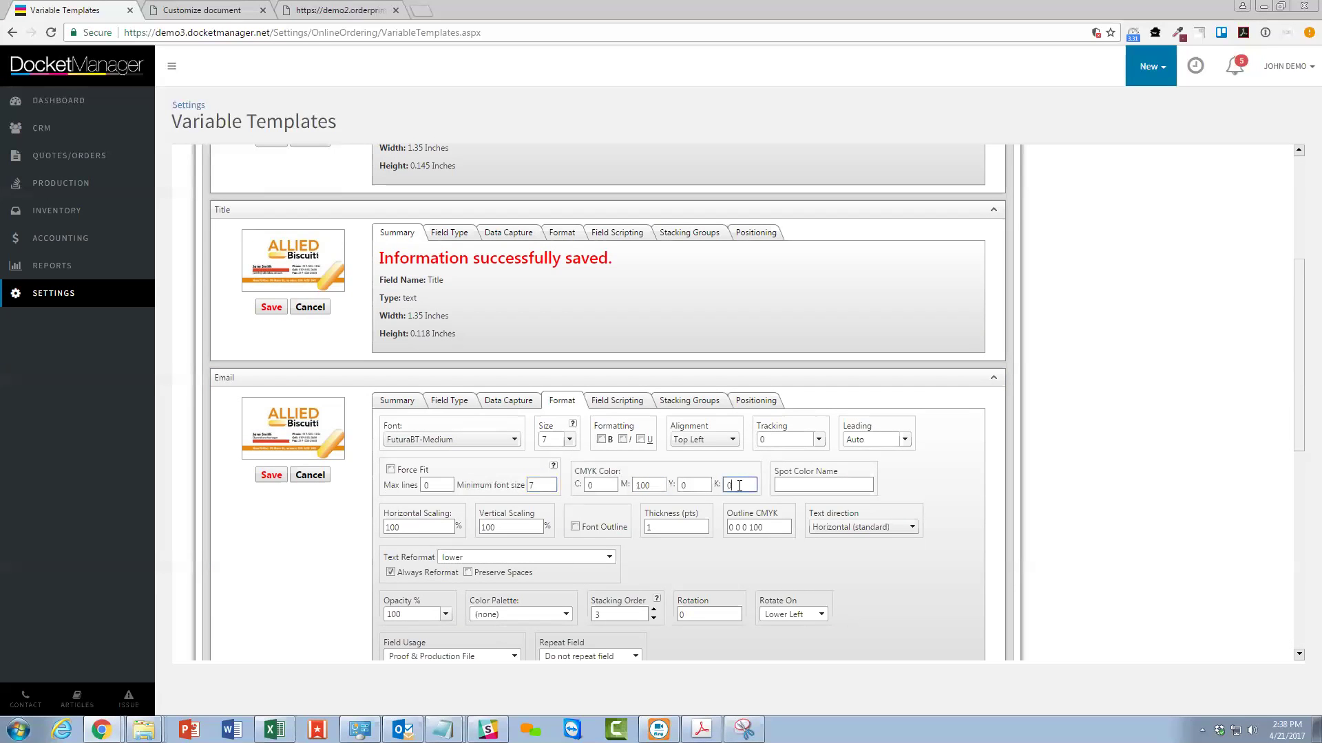
left_click(271, 475)
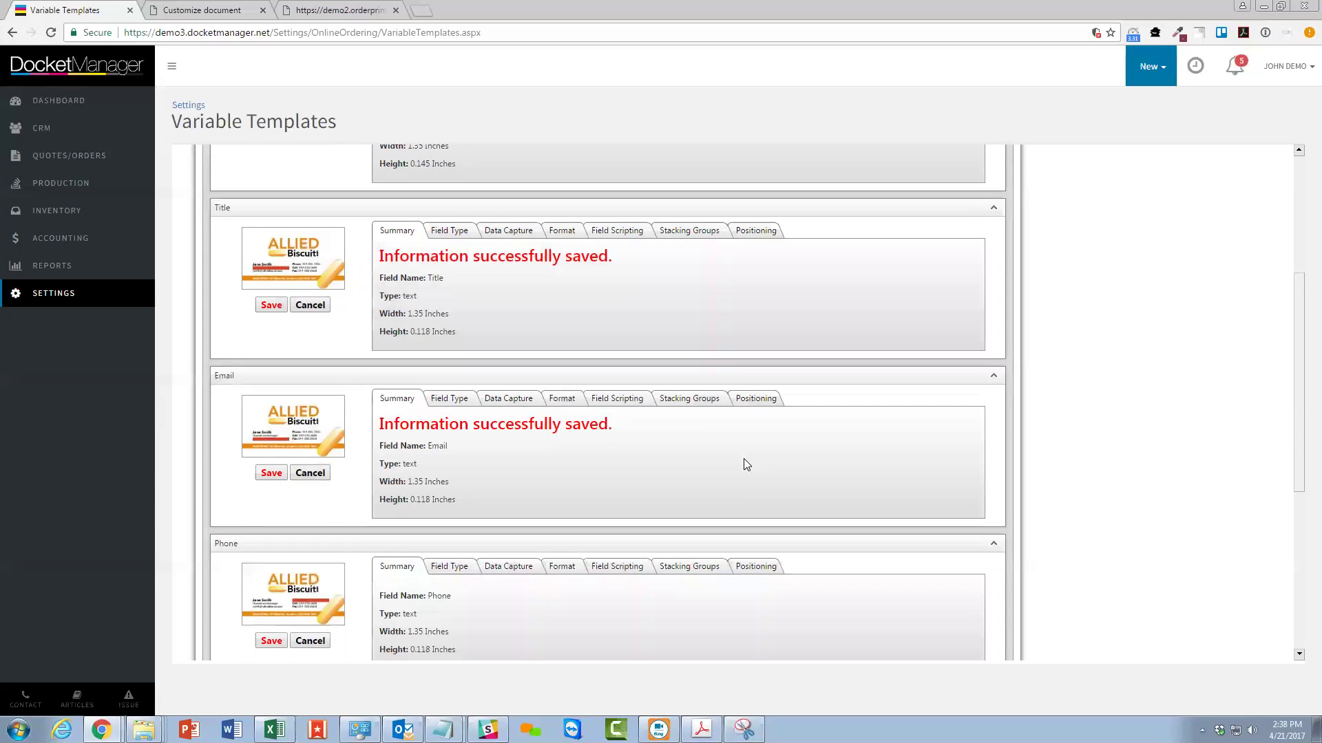
scroll(743, 458, "down", 4)
Enter 'Phone' as the Phone field's prompt text in its Data Capture settings.
left_click(444, 295)
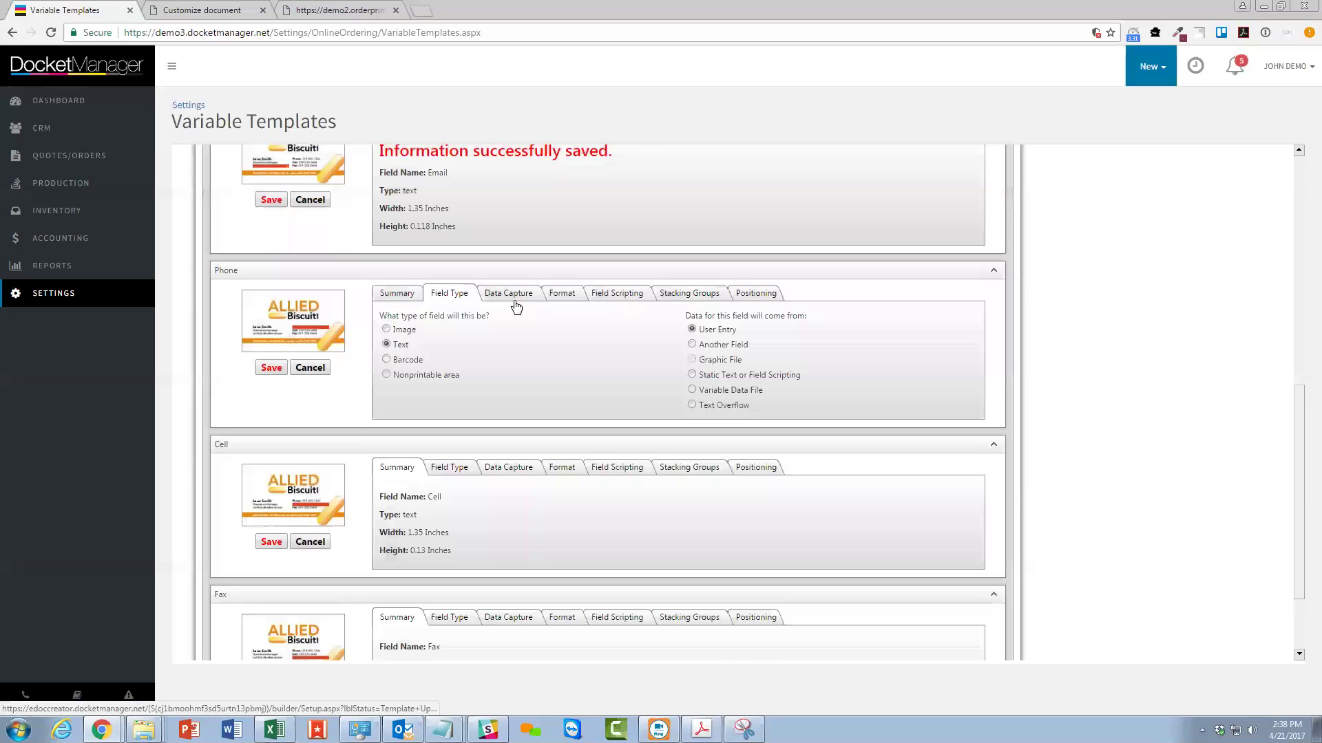
left_click(510, 295)
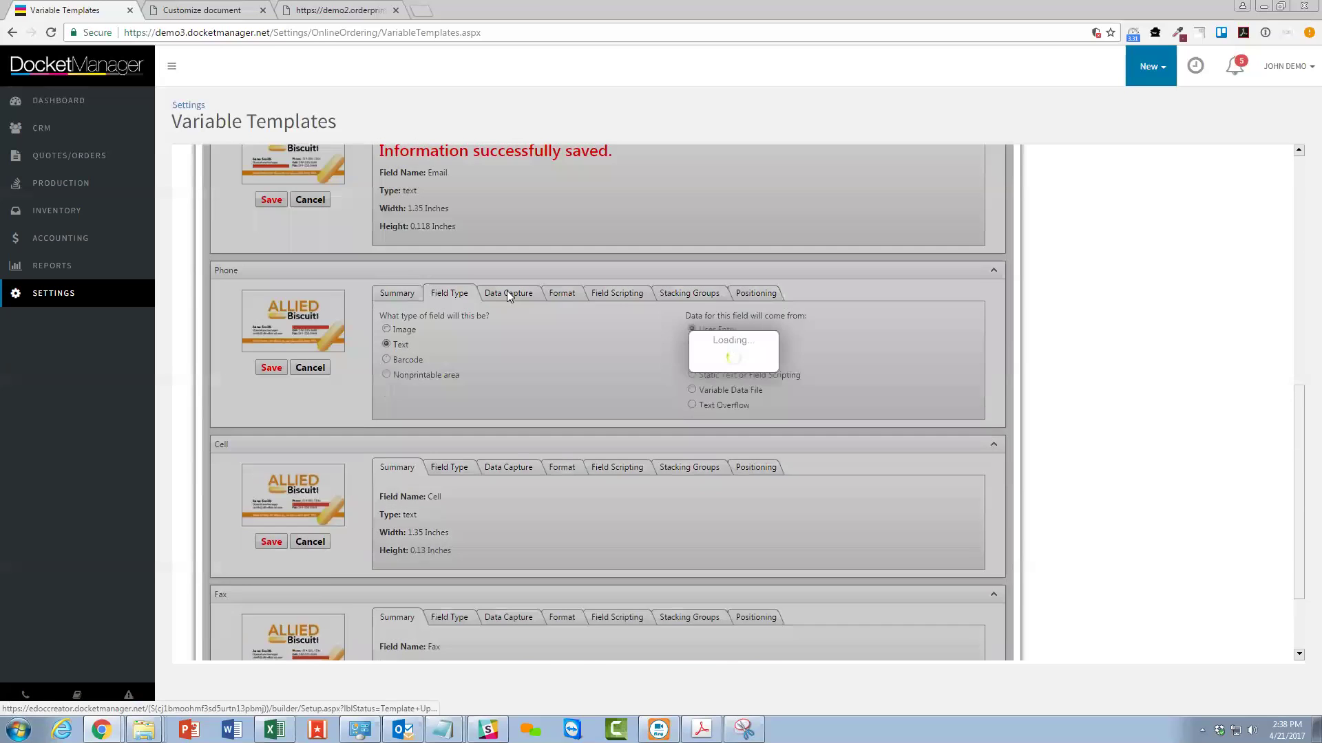
left_click(581, 326)
type("Phone")
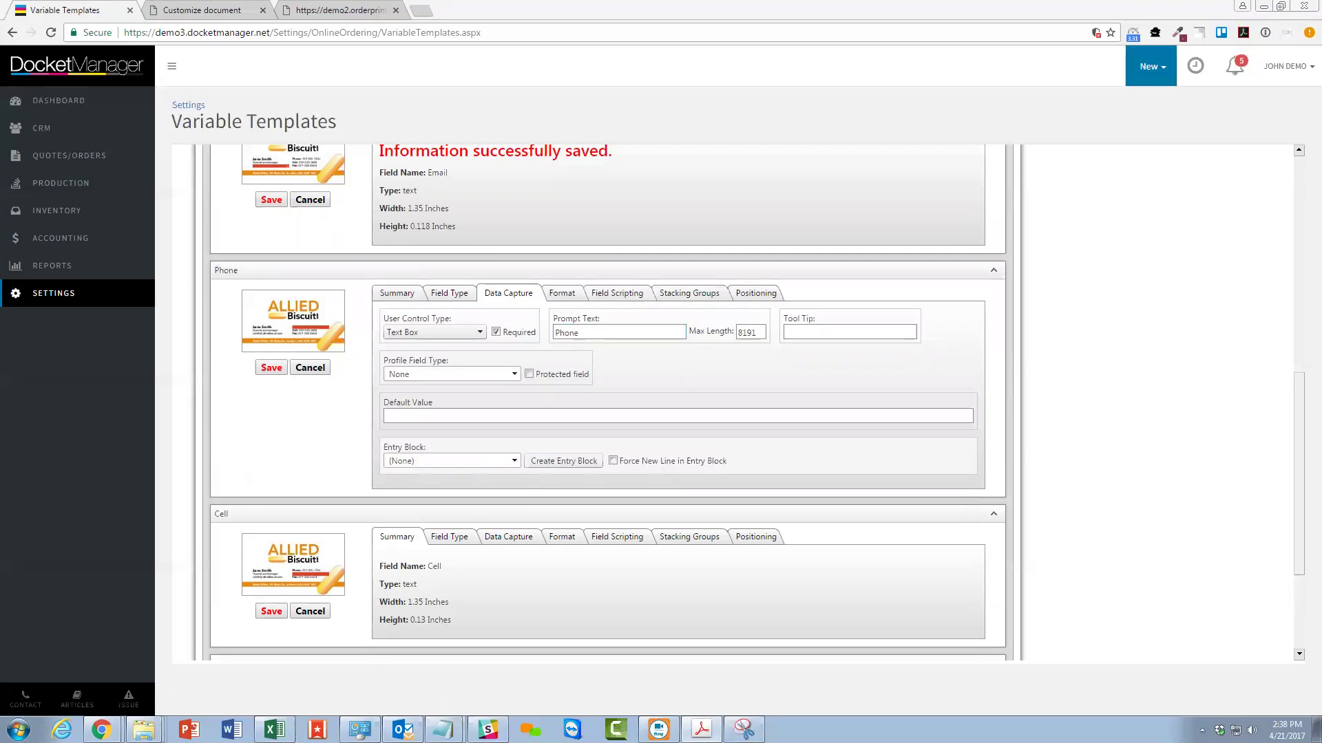
key("alt+Tab")
In Acrobat's form editing, test-resize the Phone field, then stretch it back over the Phone: label.
left_click(957, 421)
left_click(1190, 500)
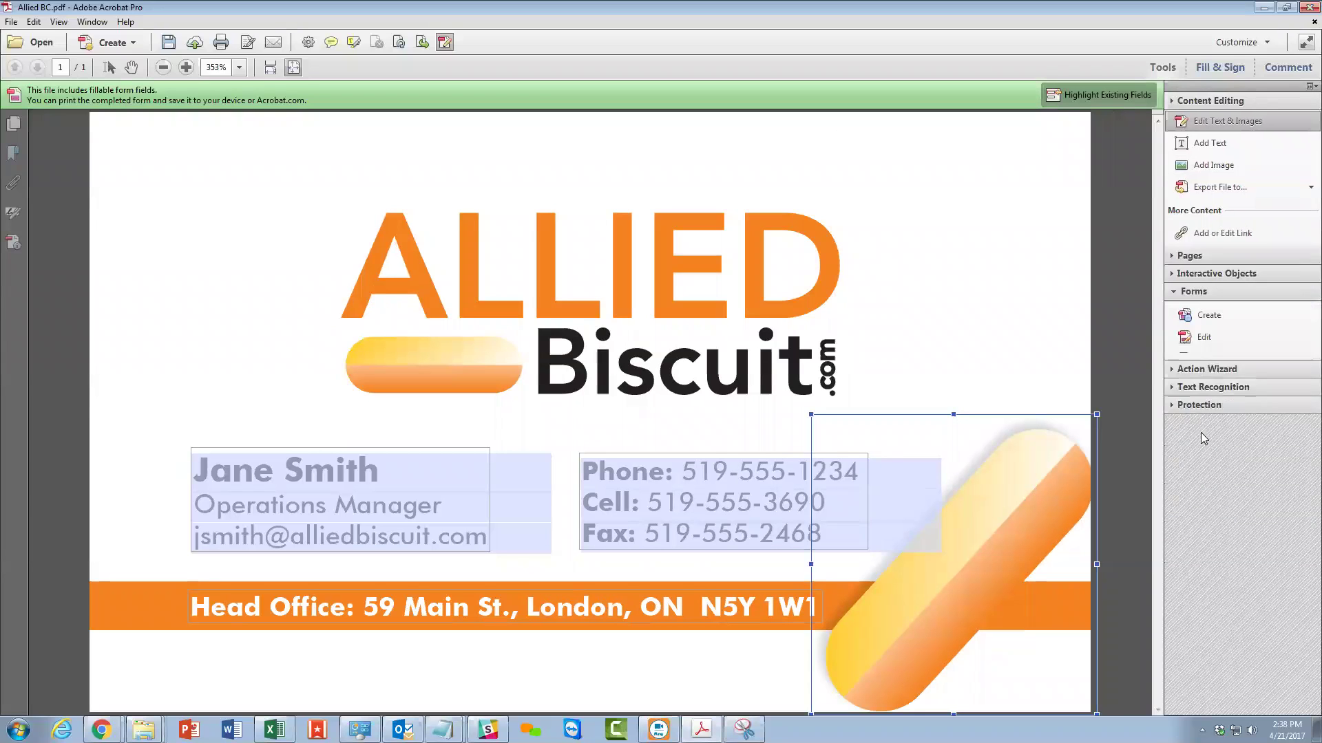
left_click(1204, 199)
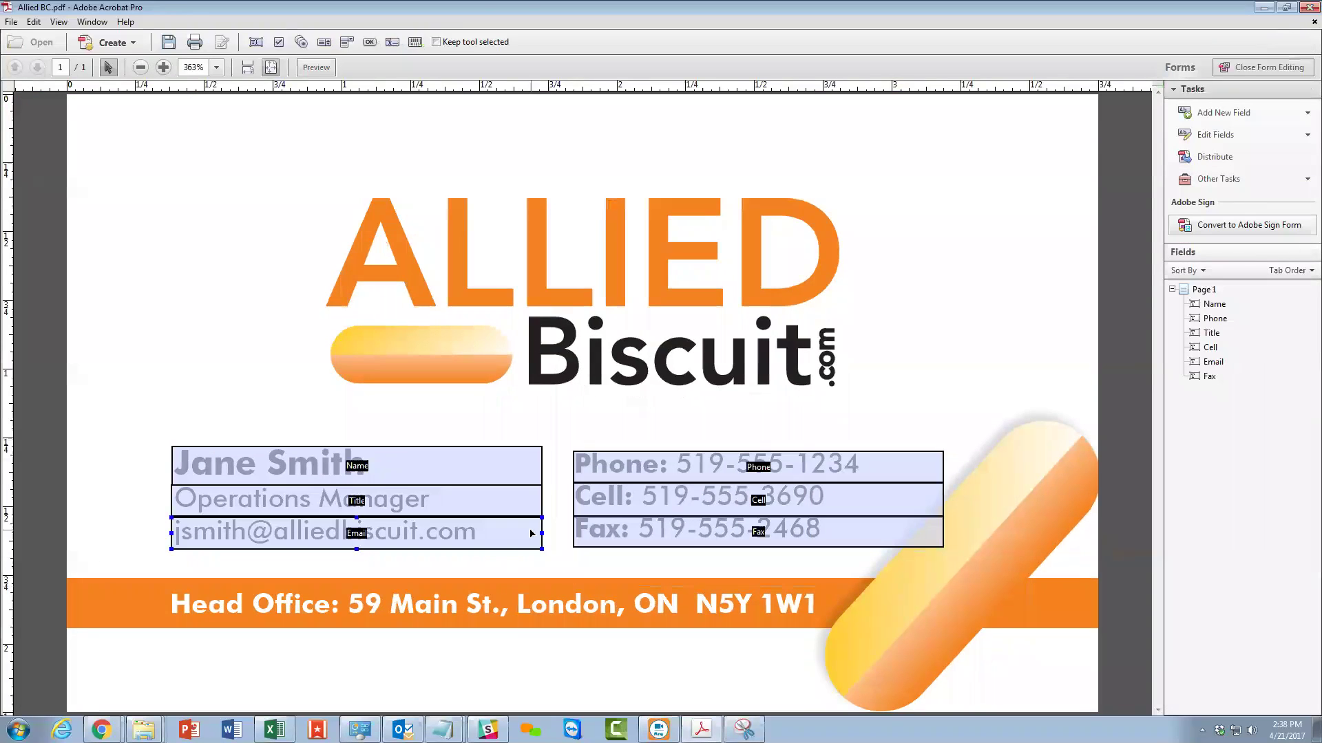
left_click_drag(576, 462, 678, 465)
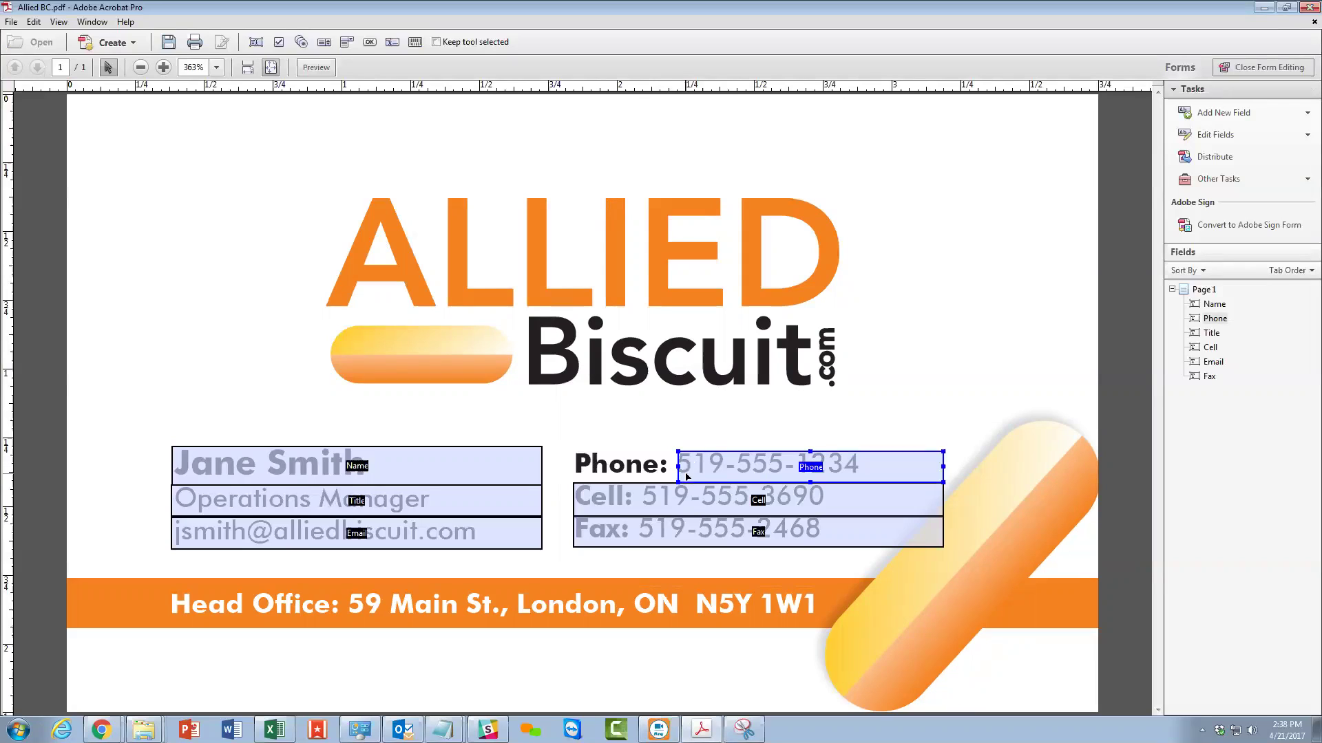
left_click_drag(677, 466, 574, 474)
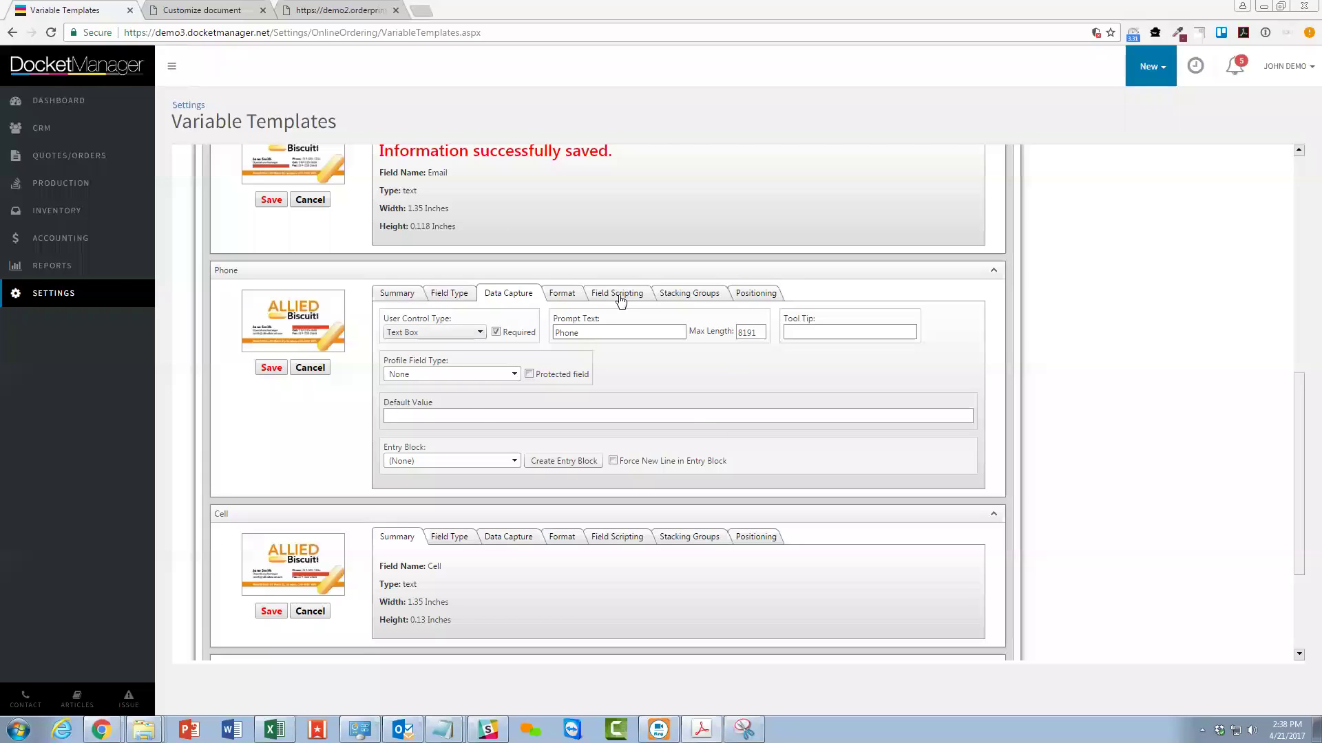
Set the Phone field to FuturaBT-Medium size 7, with Force Fit off and minimum size 7.
left_click(562, 294)
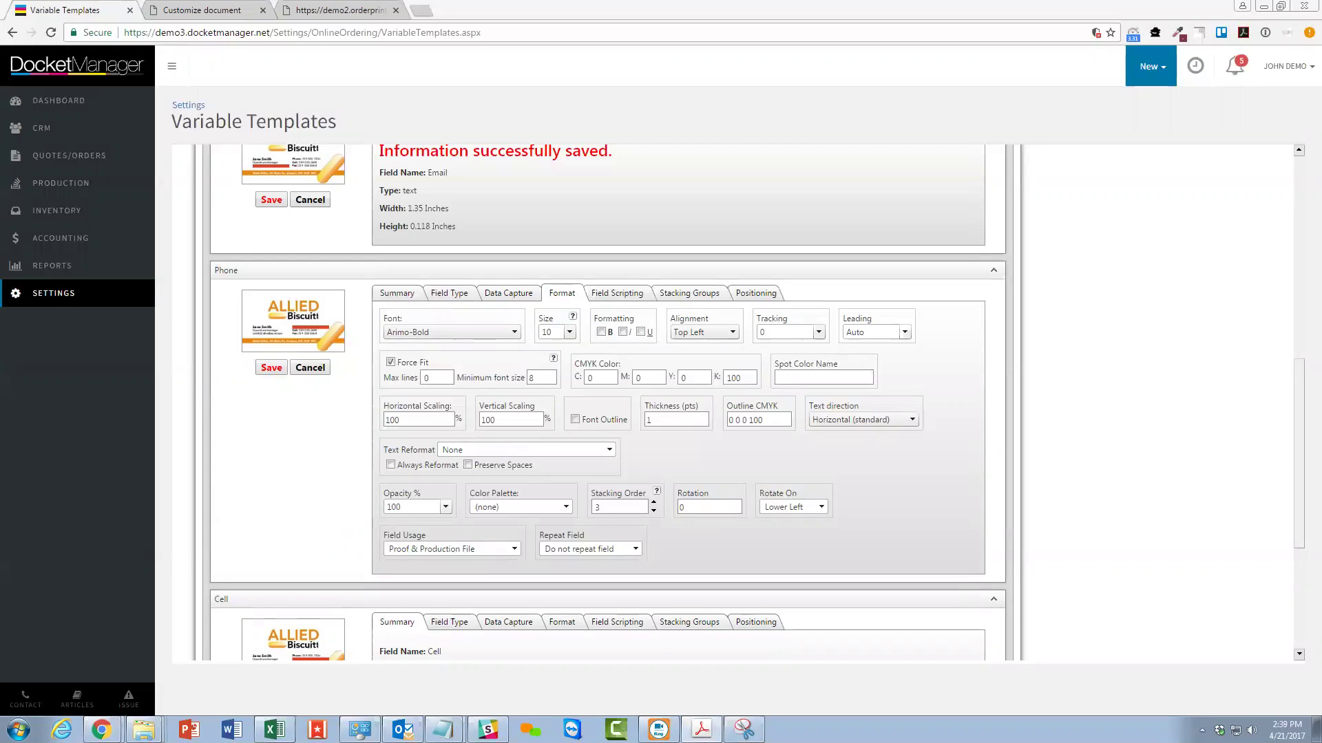
left_click(449, 333)
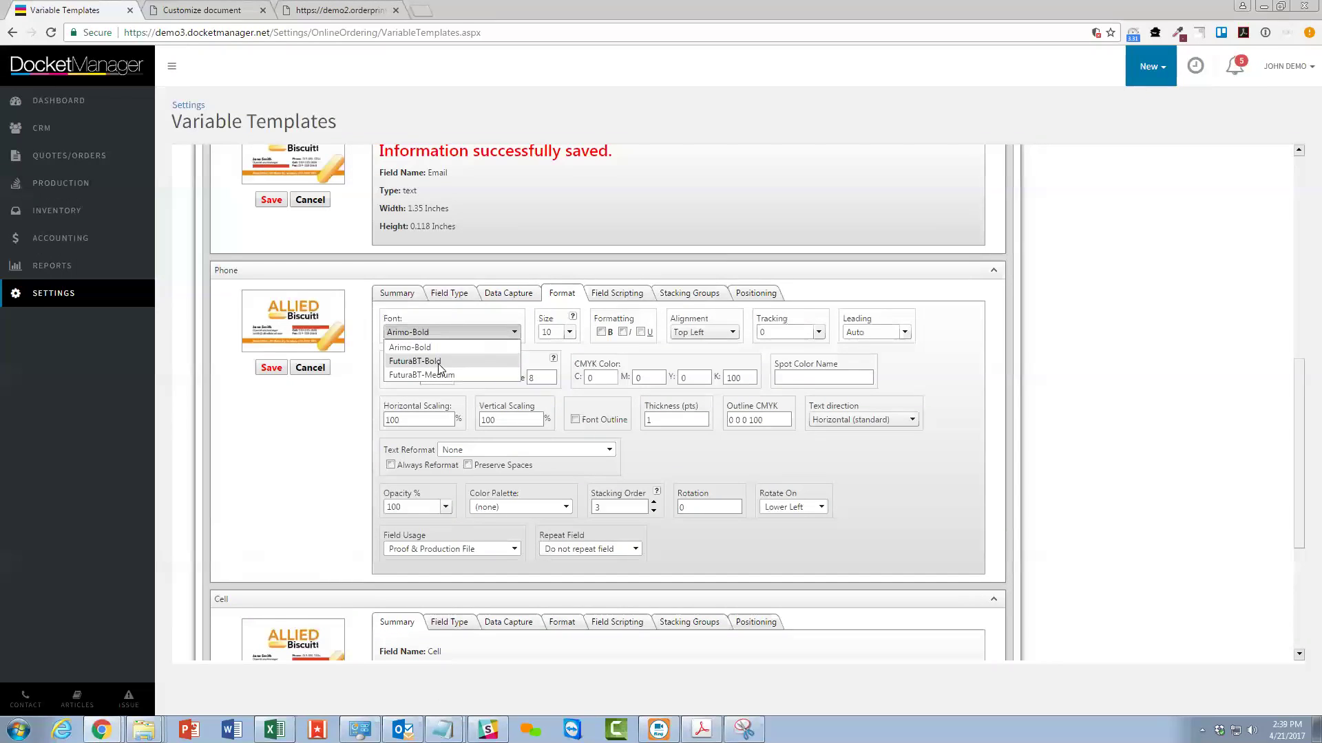
left_click(440, 375)
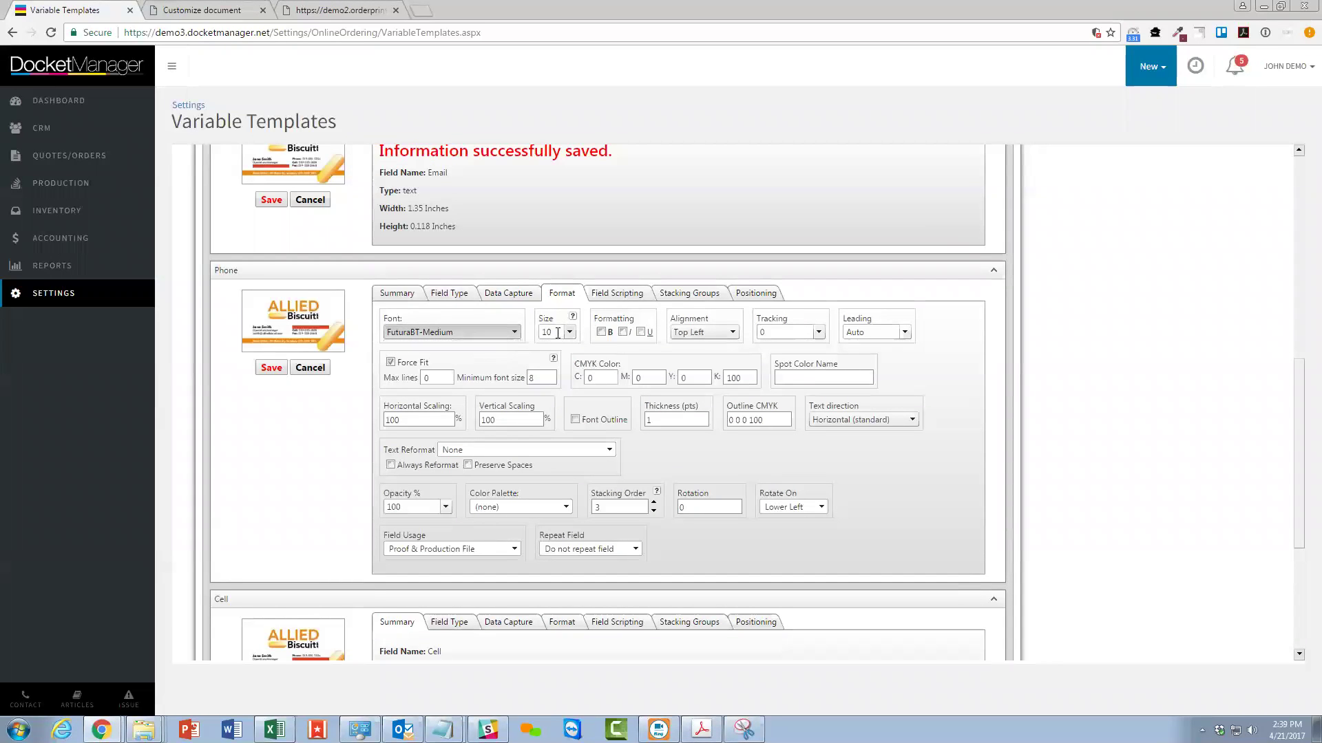
double_click(558, 334)
type("7")
left_click(390, 362)
left_click(536, 377)
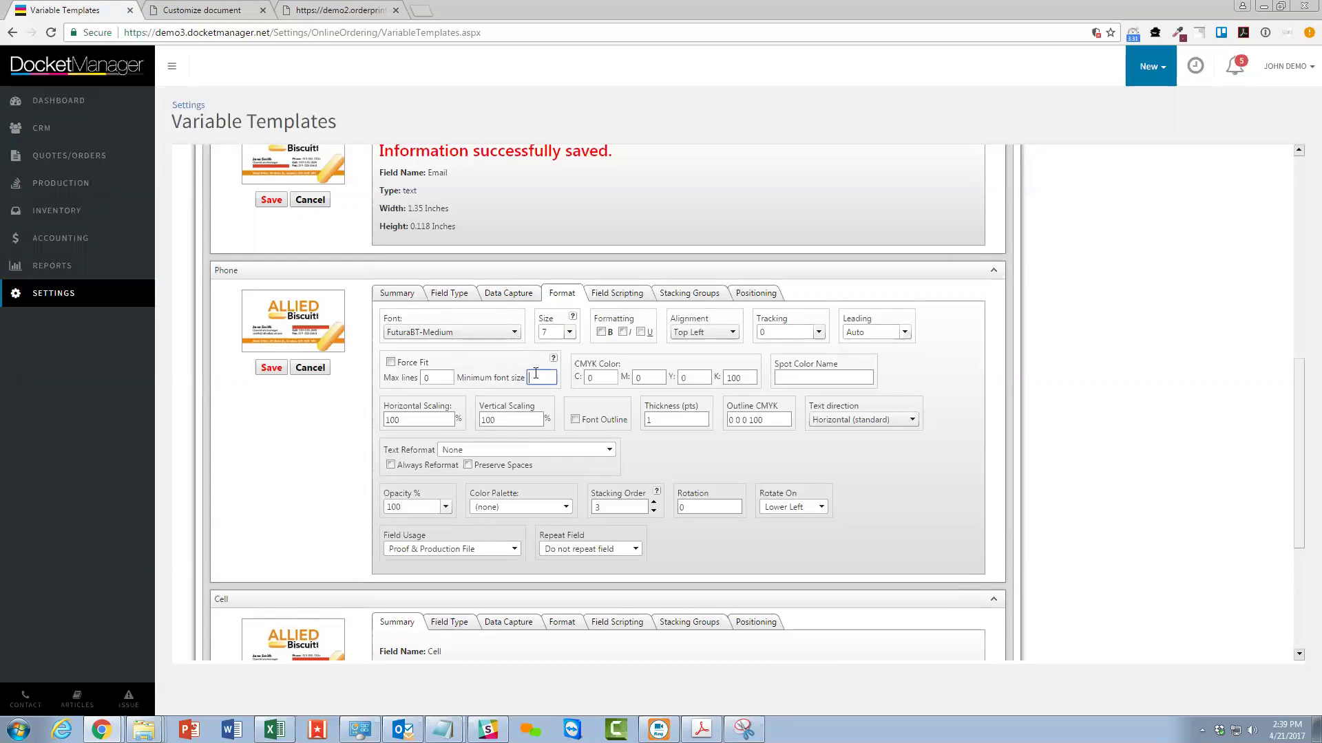
Make the Phone text magenta by setting M to 100 and K to 0.
double_click(647, 377)
type("100")
key("Tab")
key("Tab")
type("0")
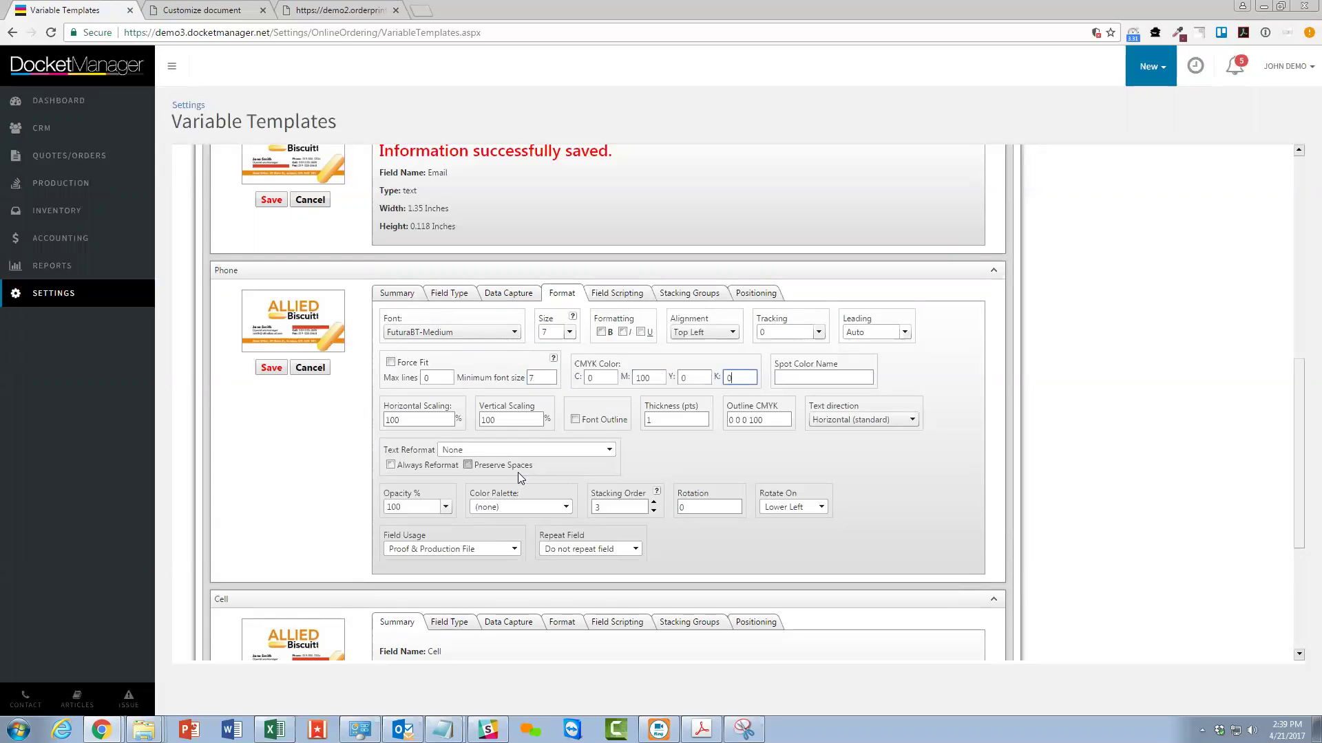
Always reformat Phone values as ###-###-####.
left_click(507, 452)
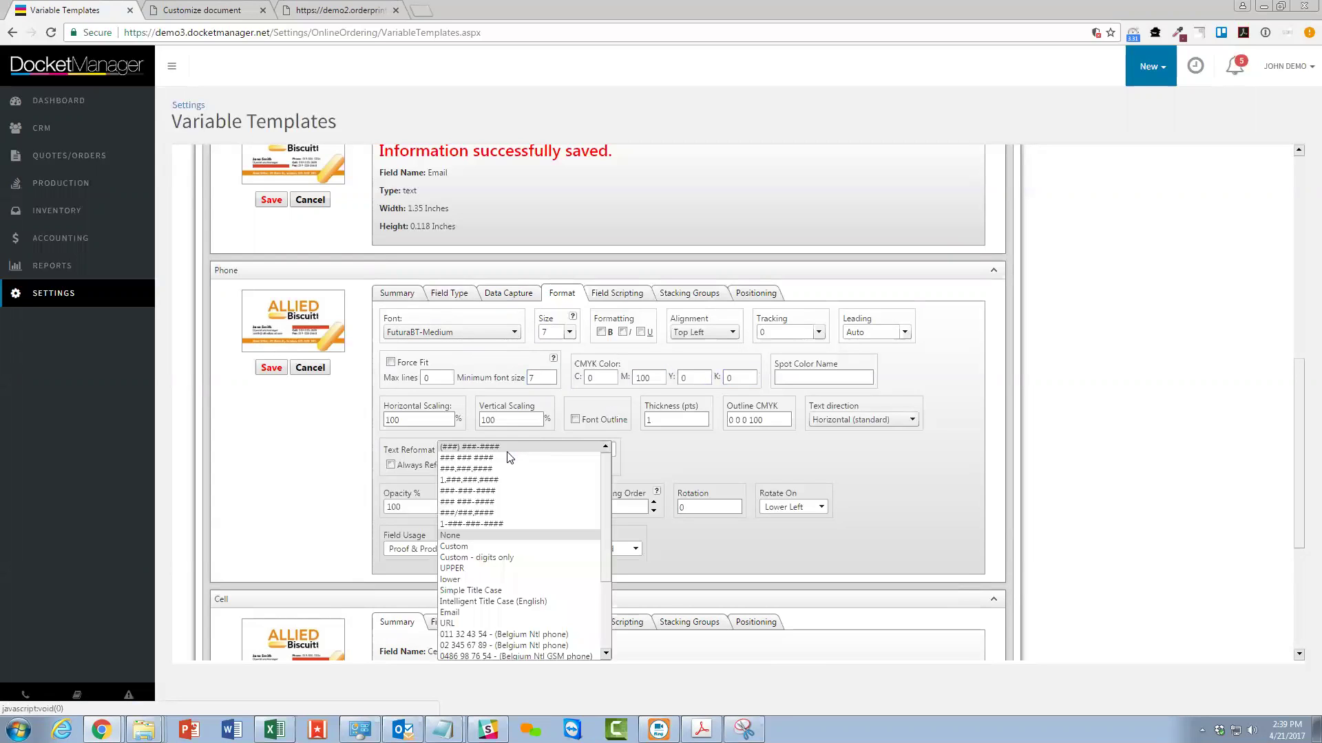
left_click(514, 488)
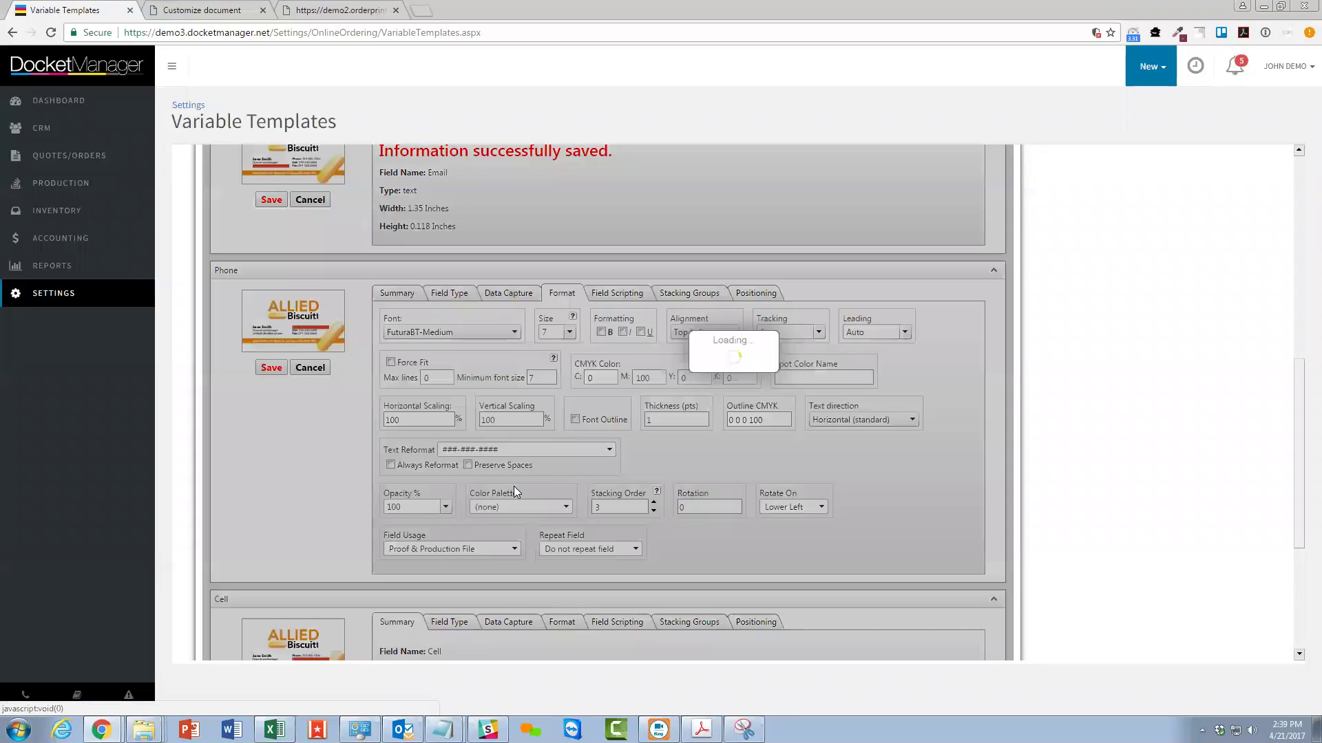
left_click(391, 465)
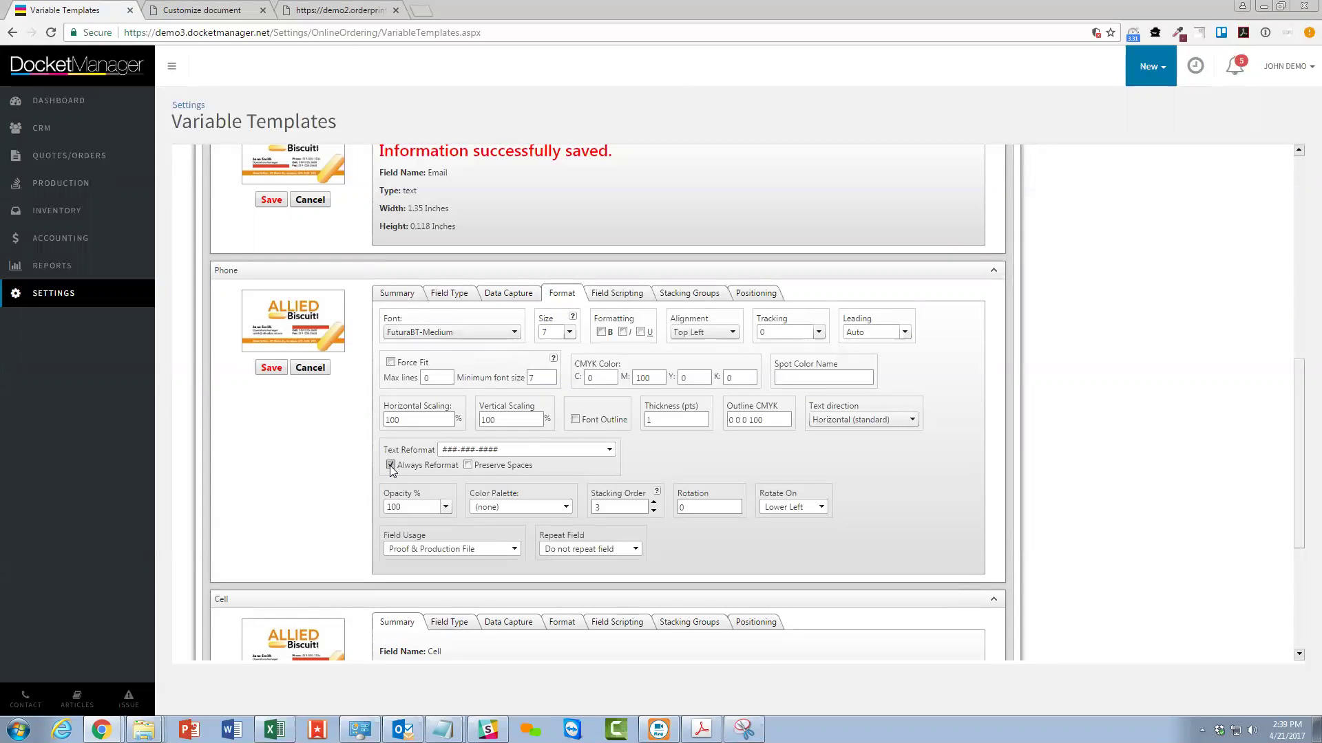
left_click(619, 289)
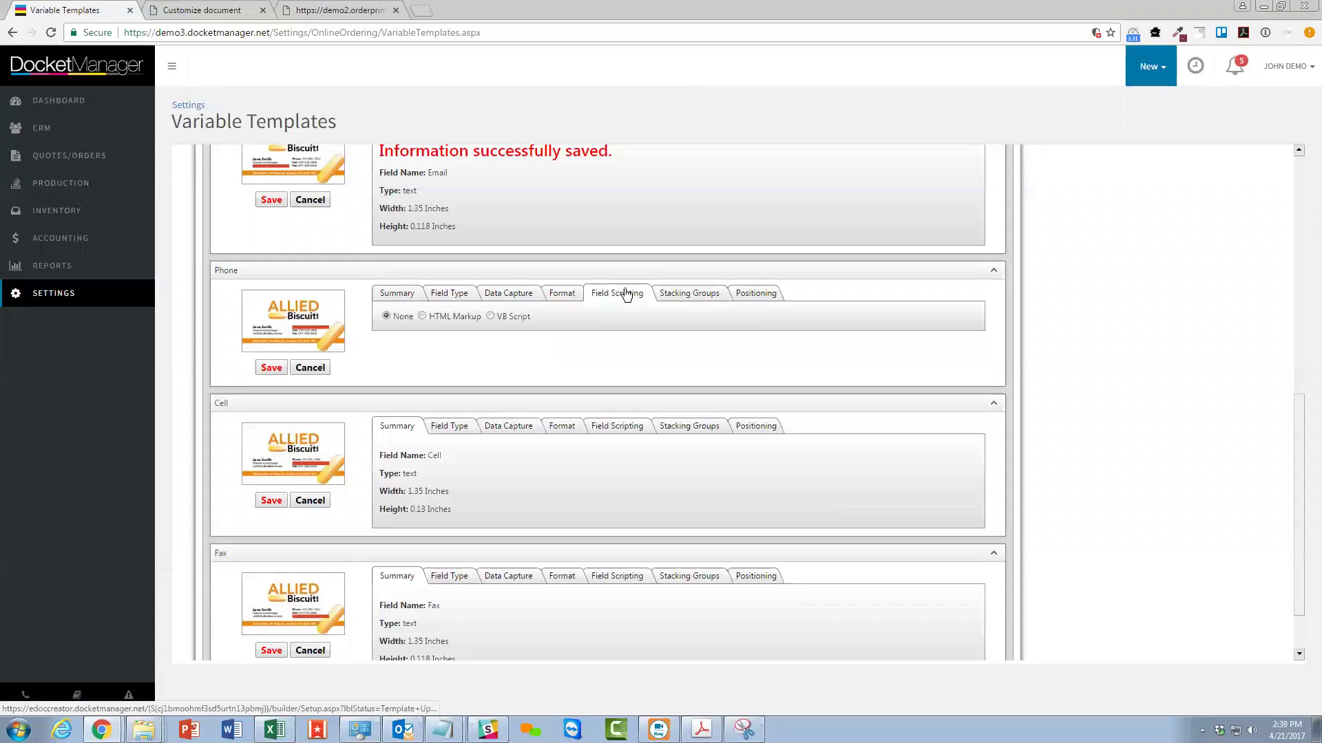
left_click(421, 316)
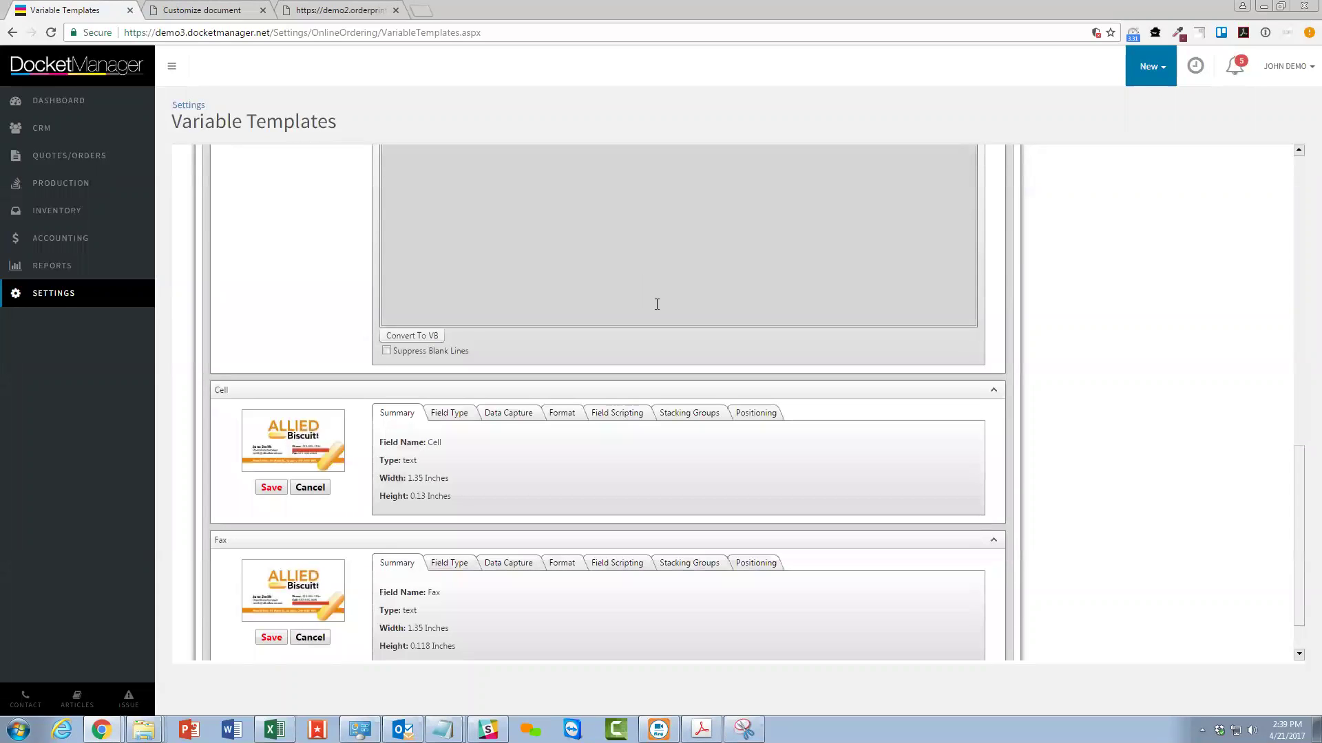
scroll(647, 313, "up", 4)
left_click(537, 400)
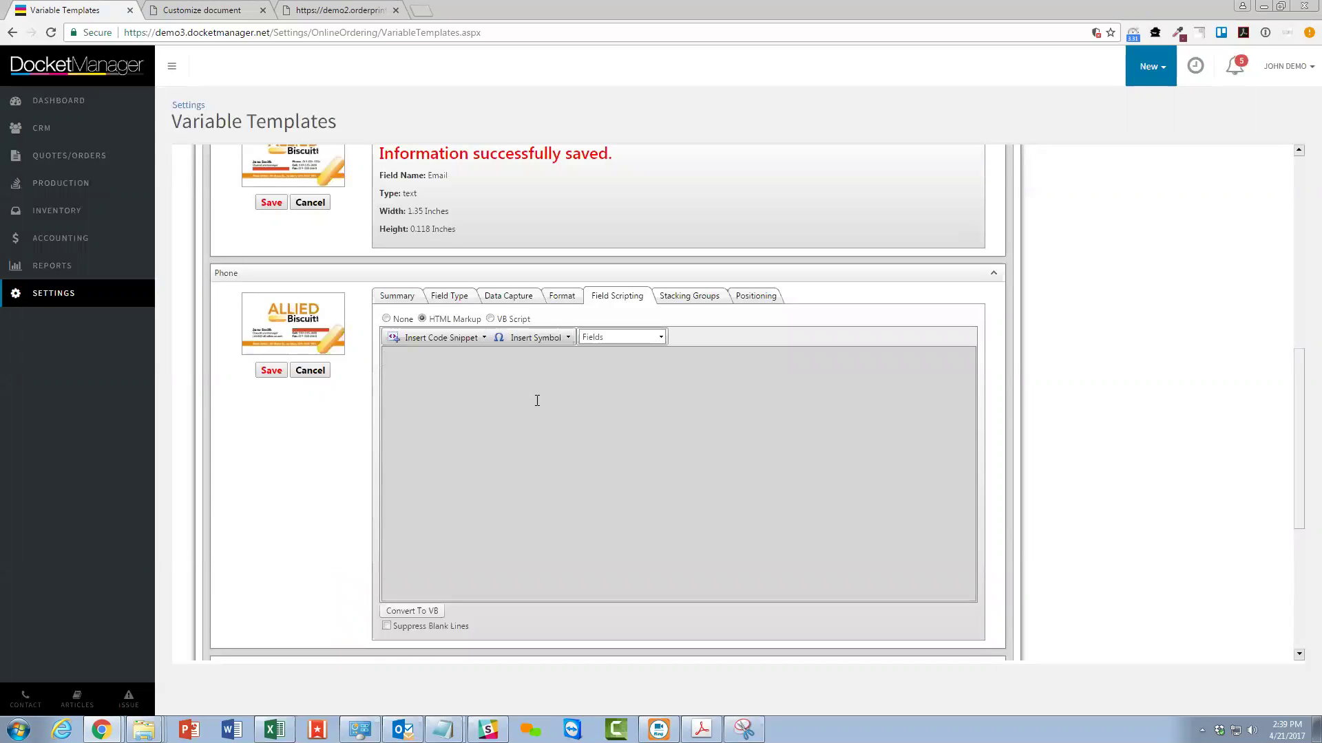
type("Phone:")
left_click(607, 338)
left_click(611, 396)
Wrap the 'Phone:' label in bold tags using the Bold code snippet.
left_click_drag(411, 358, 419, 358)
mouse_move(444, 359)
left_mouse_down()
mouse_move(412, 360)
mouse_move(456, 362)
left_mouse_up()
left_click(477, 361)
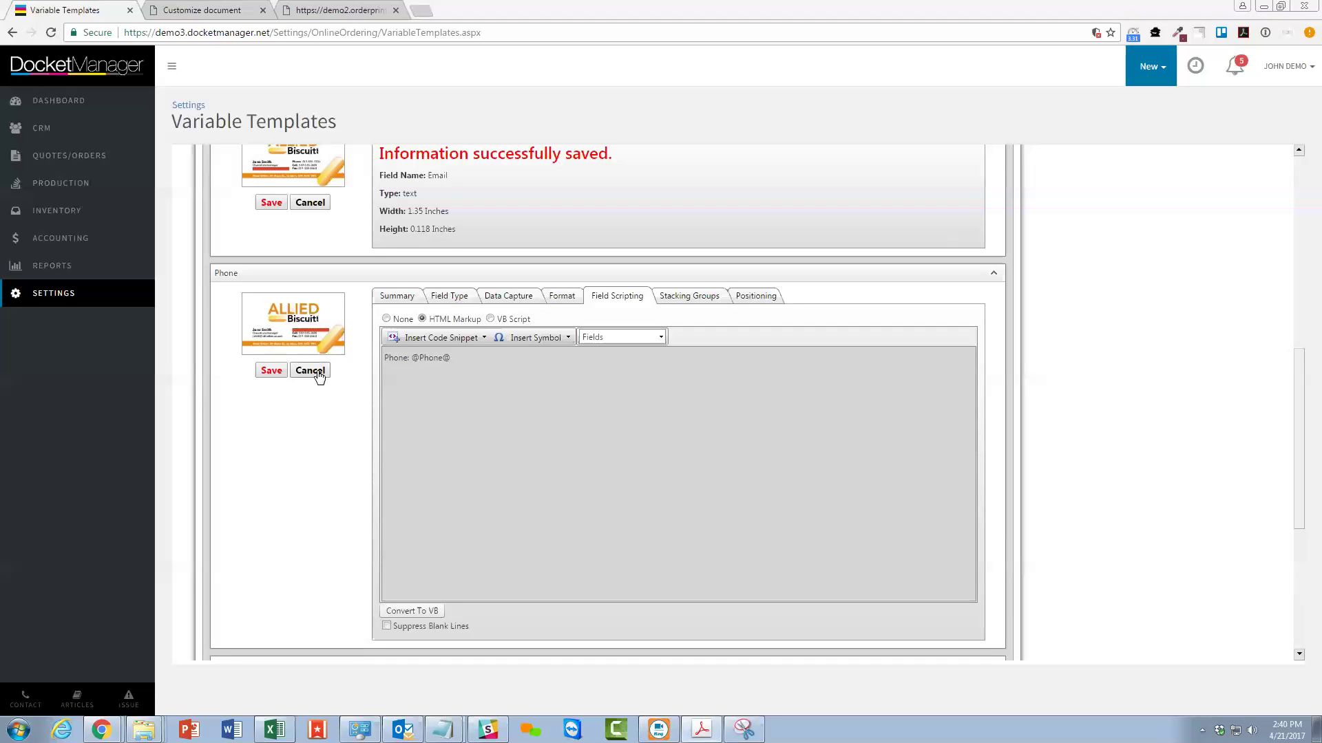
left_click(384, 358)
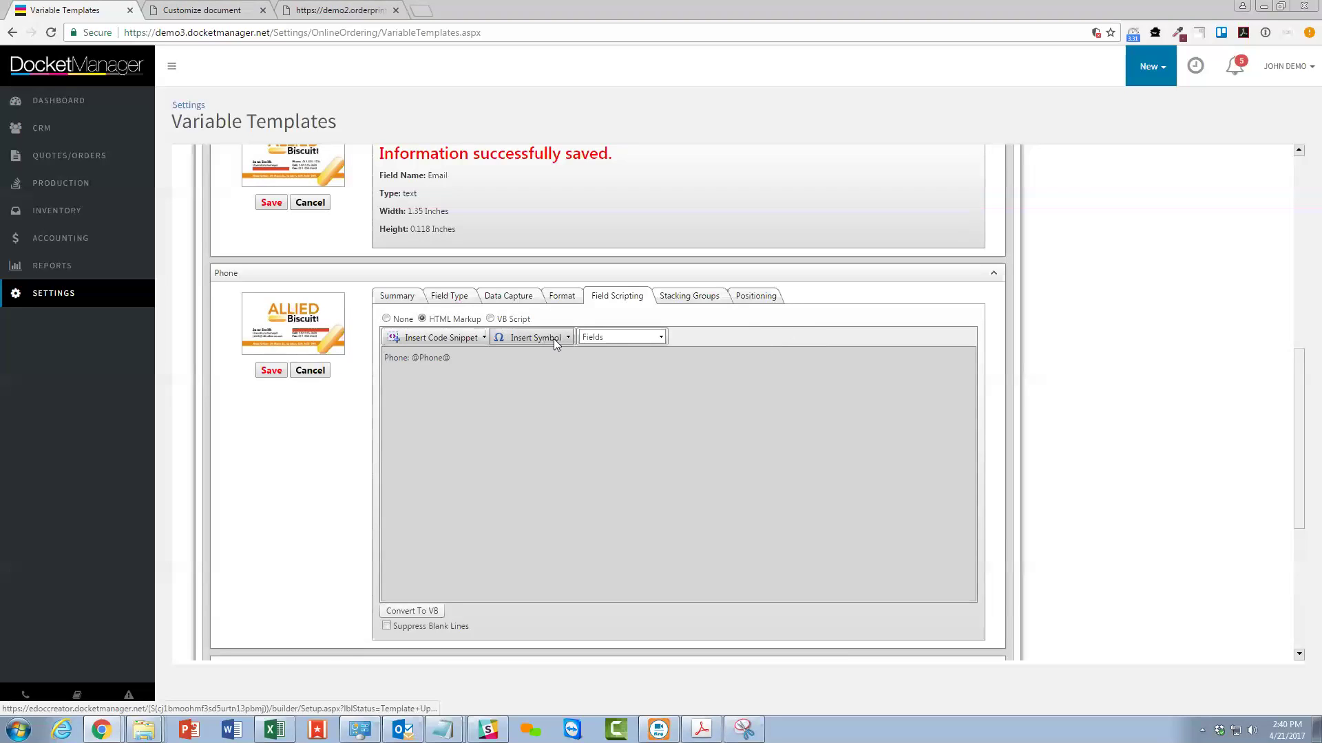
left_click(456, 338)
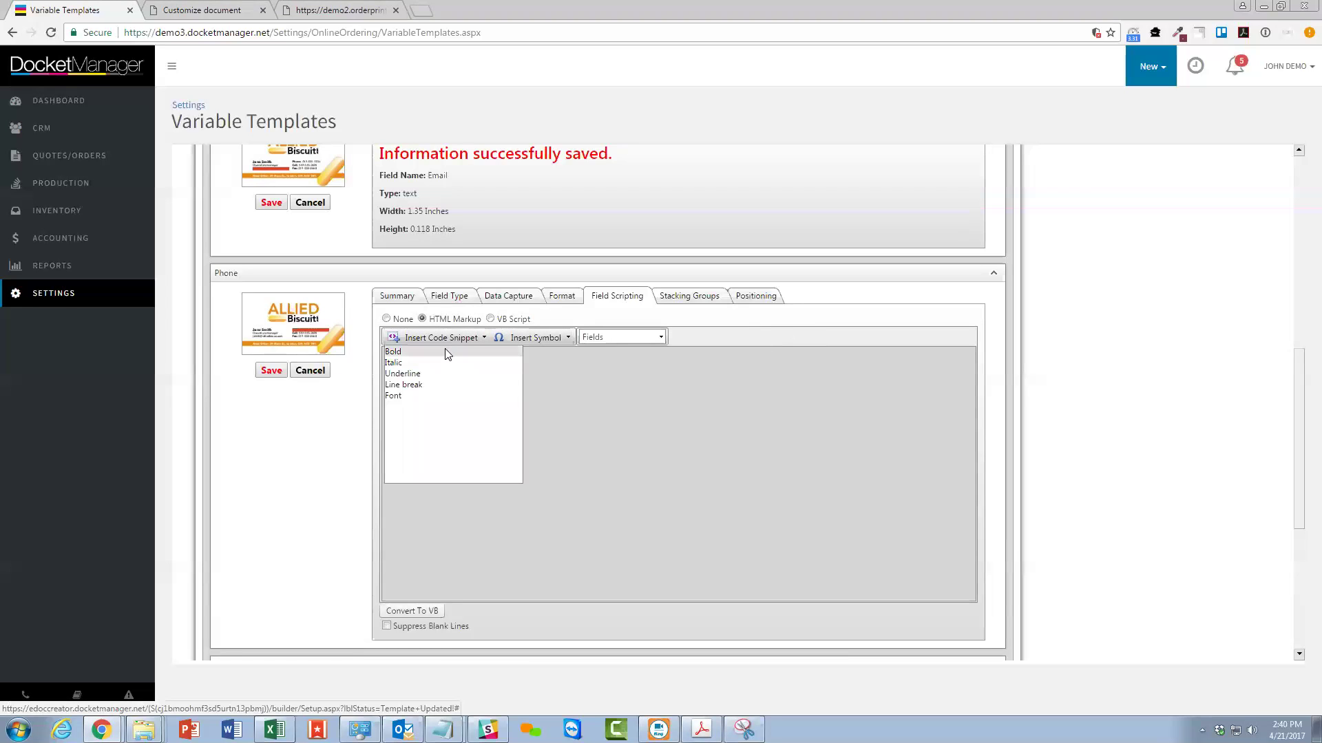
left_click(445, 351)
left_click_drag(397, 367, 419, 363)
key("ctrl+x")
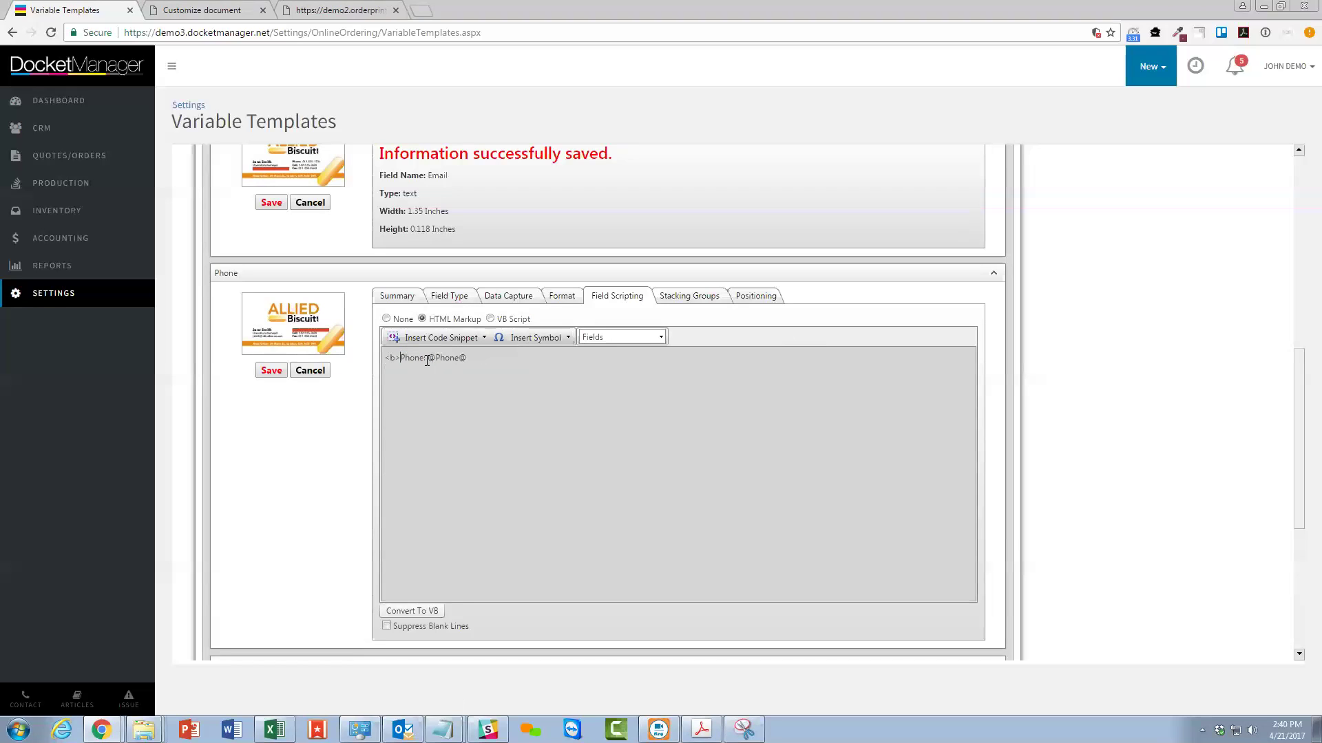
left_click(429, 359)
key("ctrl+v")
left_click_drag(386, 360, 450, 363)
key("ctrl+z")
left_click(513, 360)
left_click_drag(522, 352, 370, 347)
left_click(274, 371)
scroll(615, 345, "down", 1)
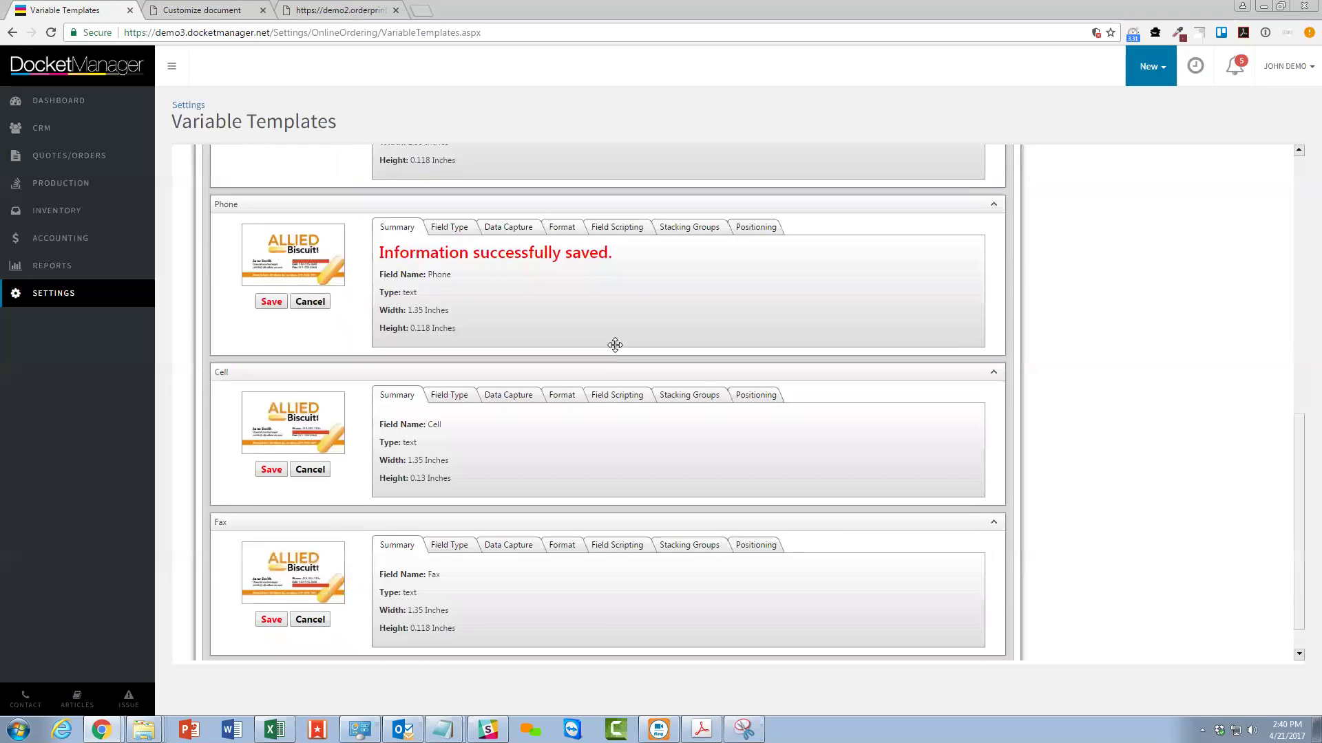
Make Cell entry optional by unticking Required, and edit the Cell prompt text.
scroll(615, 345, "down", 1)
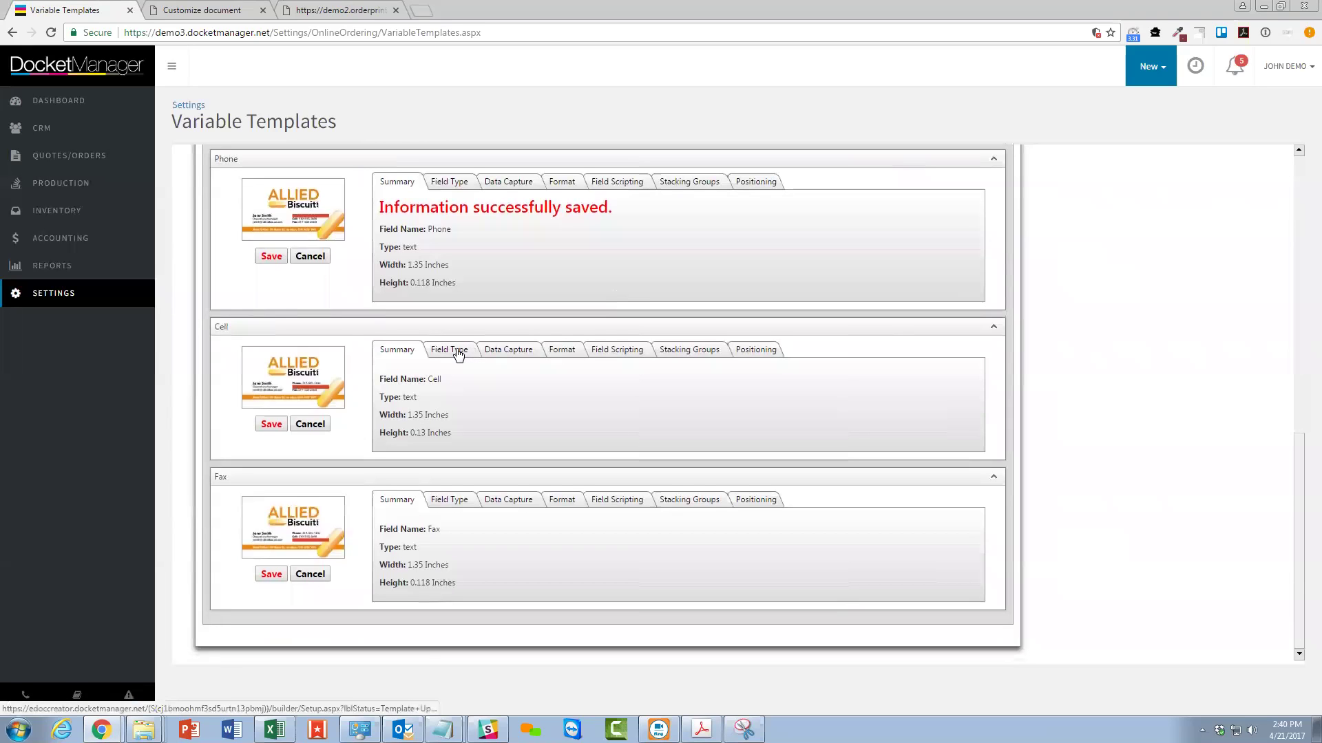
left_click(458, 353)
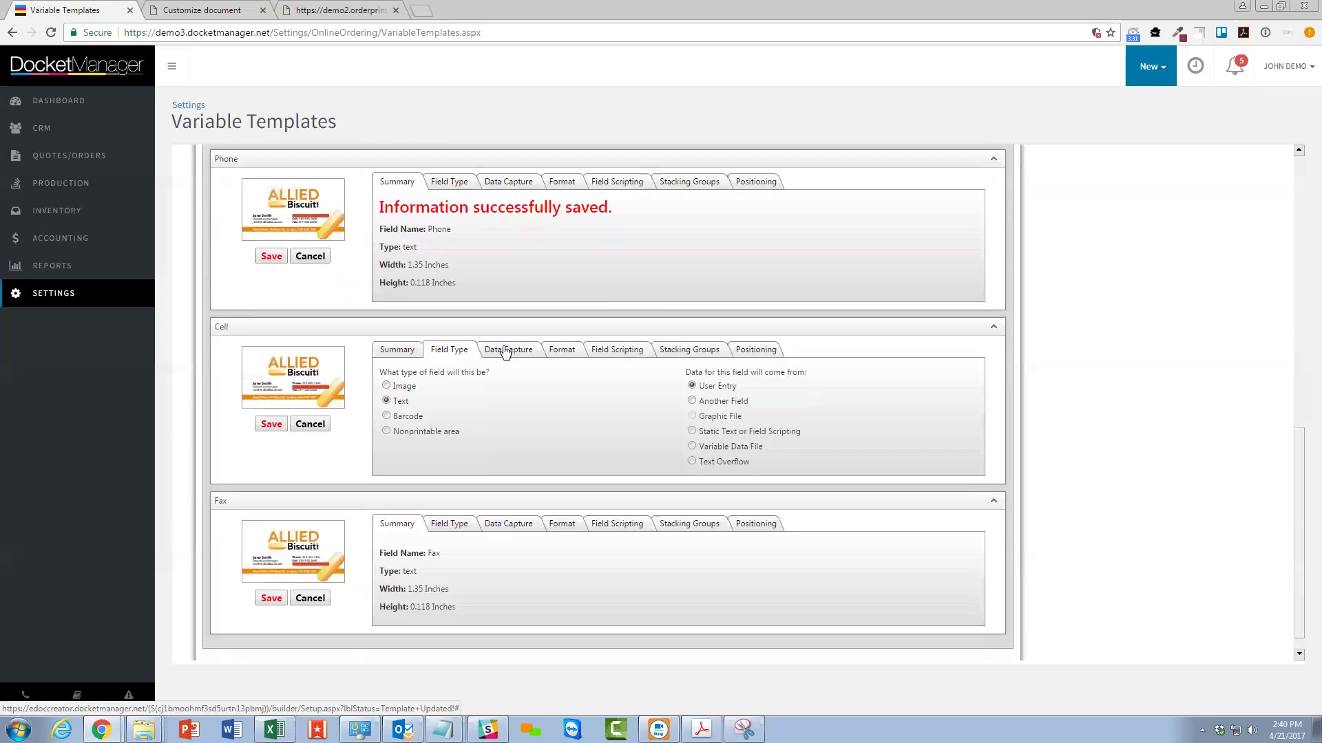
left_click(510, 351)
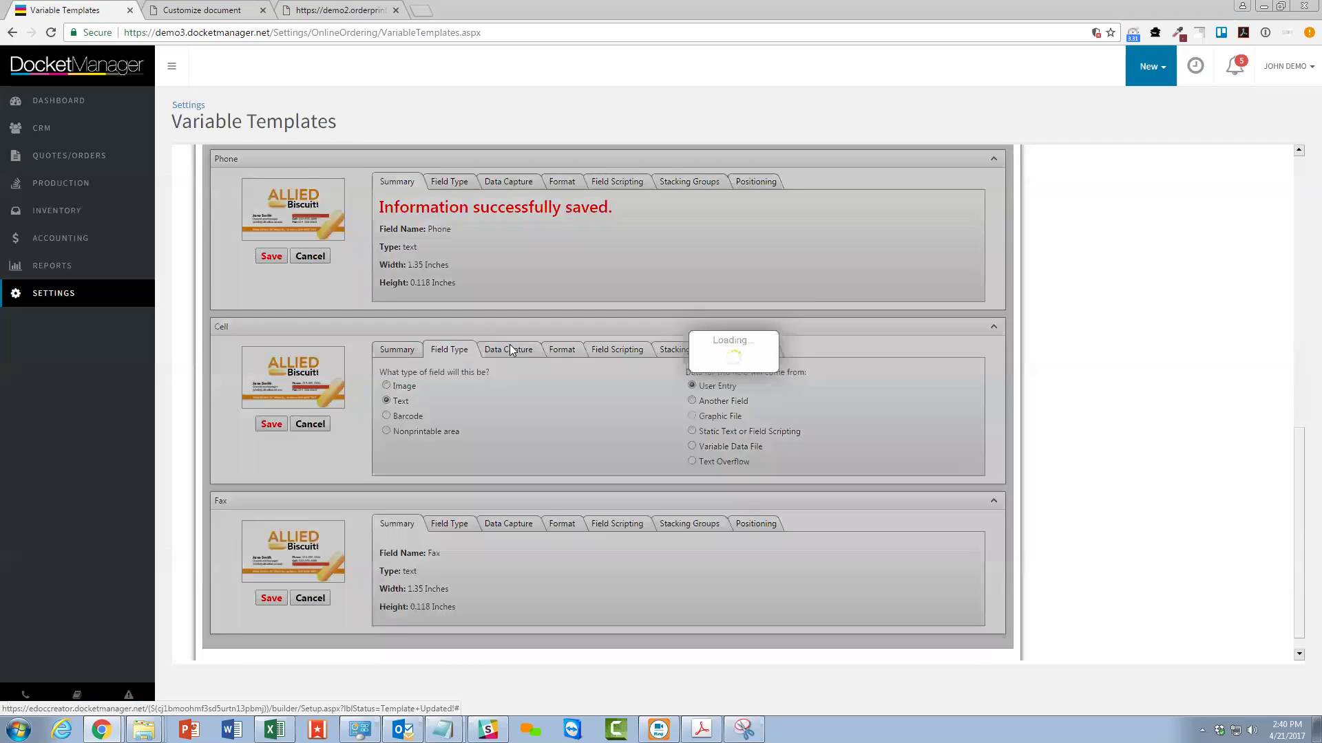
left_click(503, 386)
left_click(576, 390)
type("Cell")
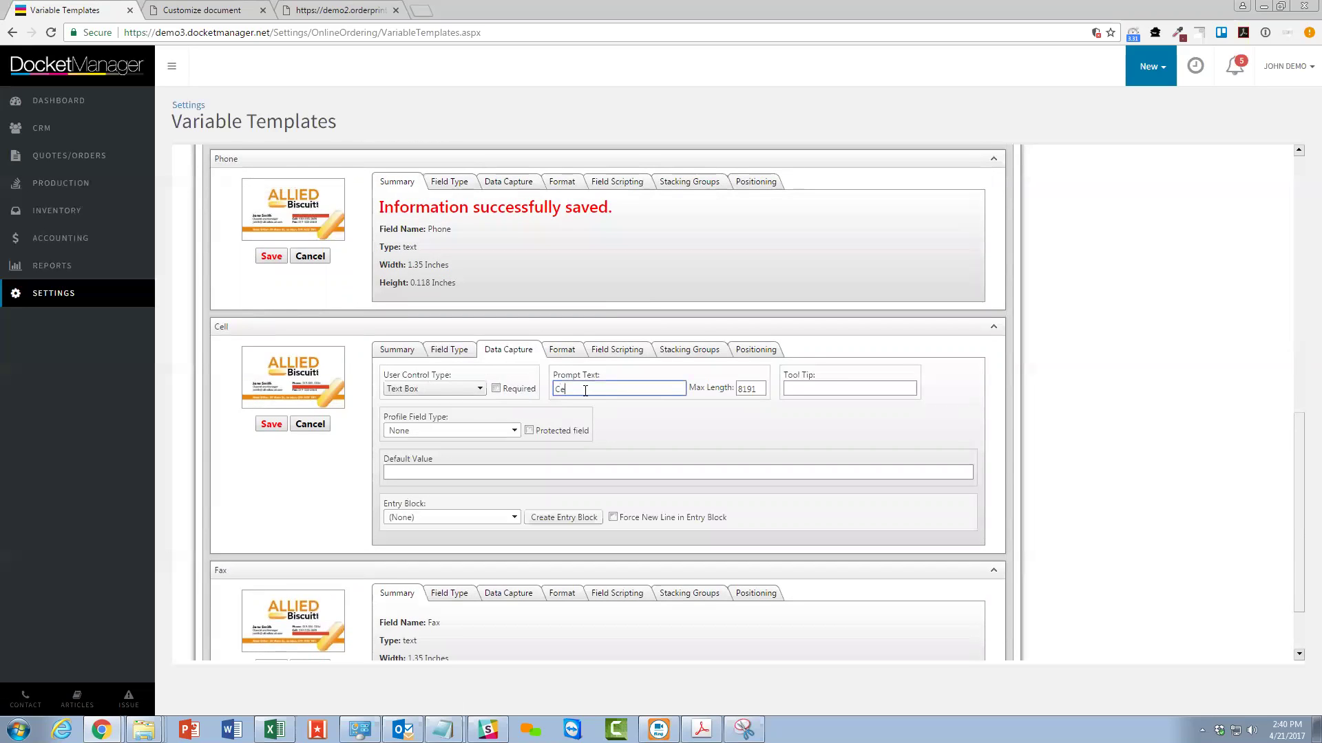
Set the Cell field to FuturaBT-Medium size 7, with Force Fit off and minimum size 7.
left_click(563, 351)
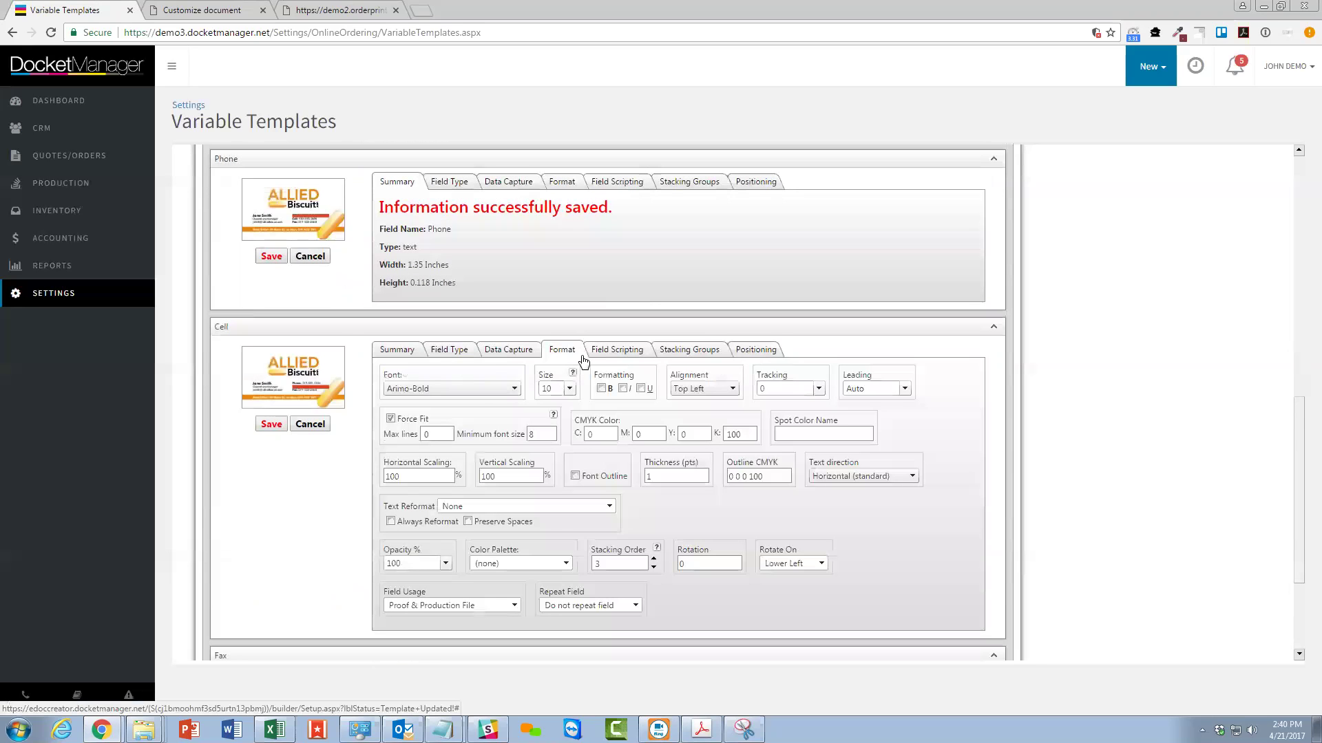
left_click(482, 389)
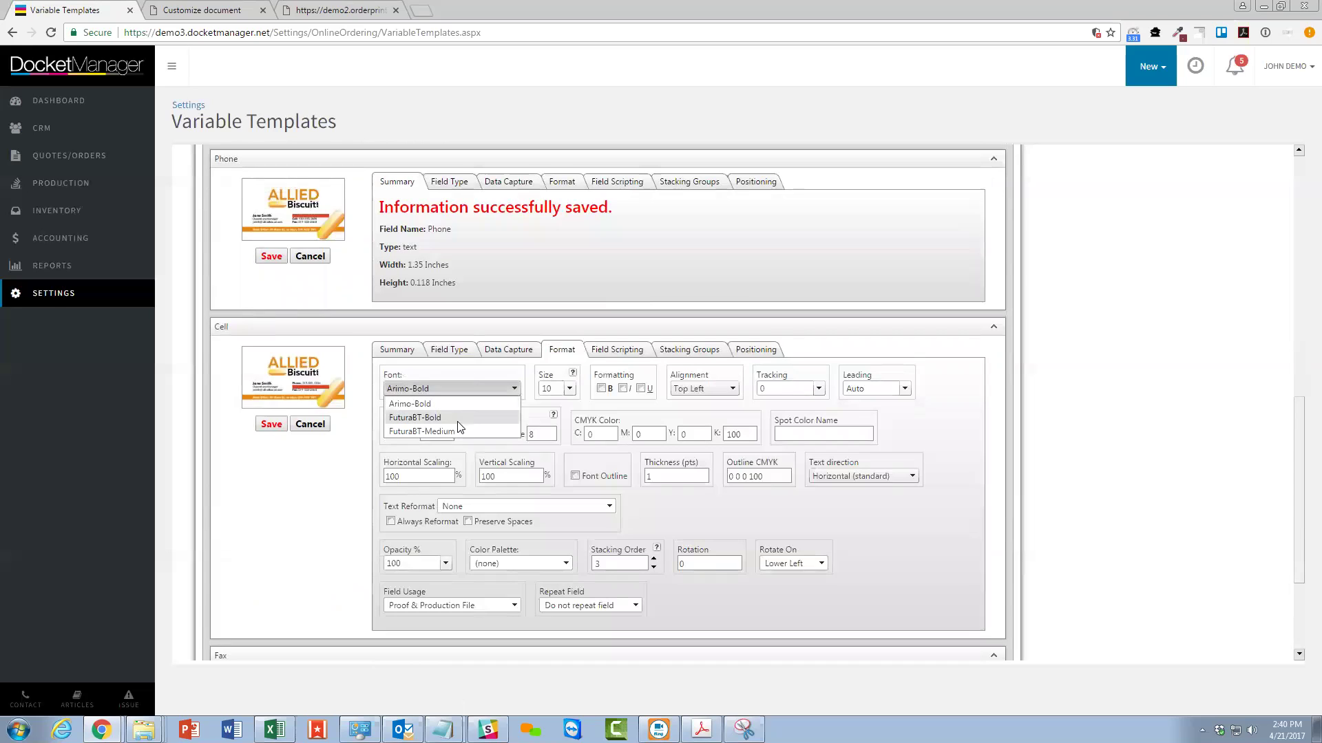
left_click(452, 433)
left_click(569, 388)
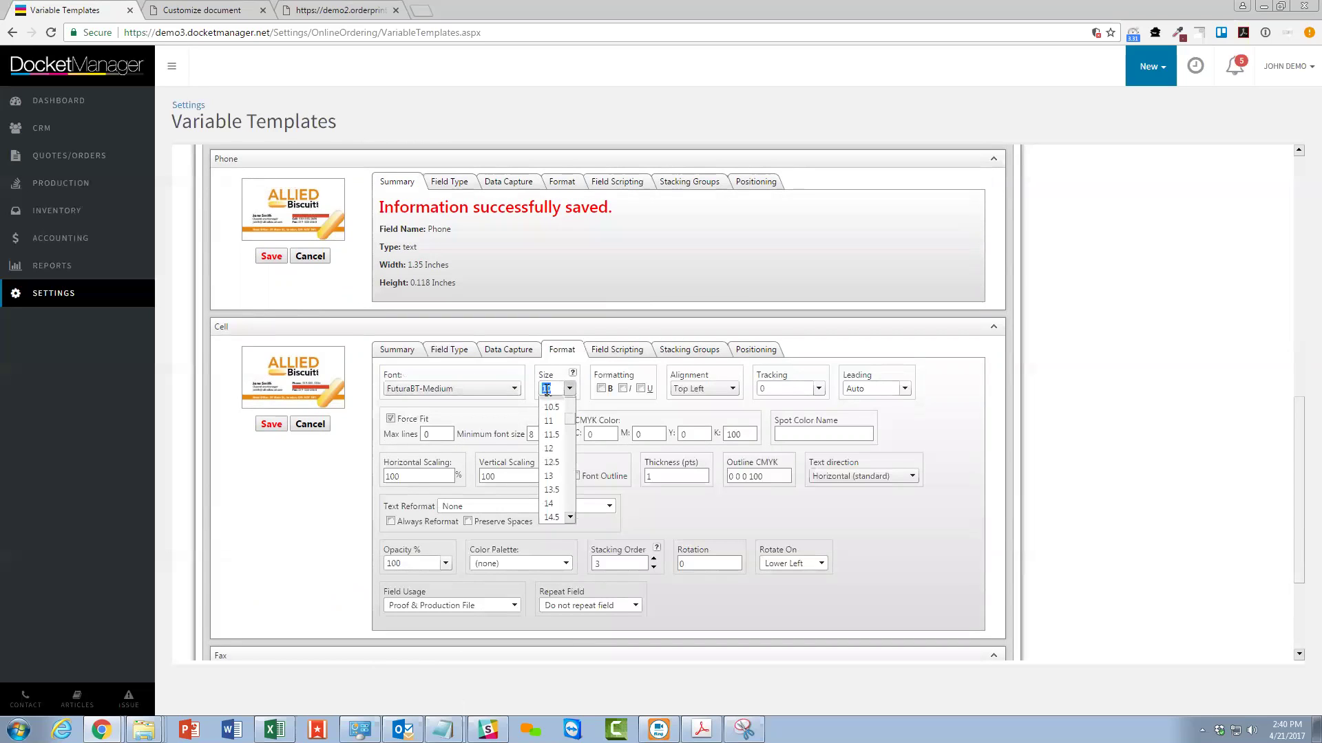
type("7")
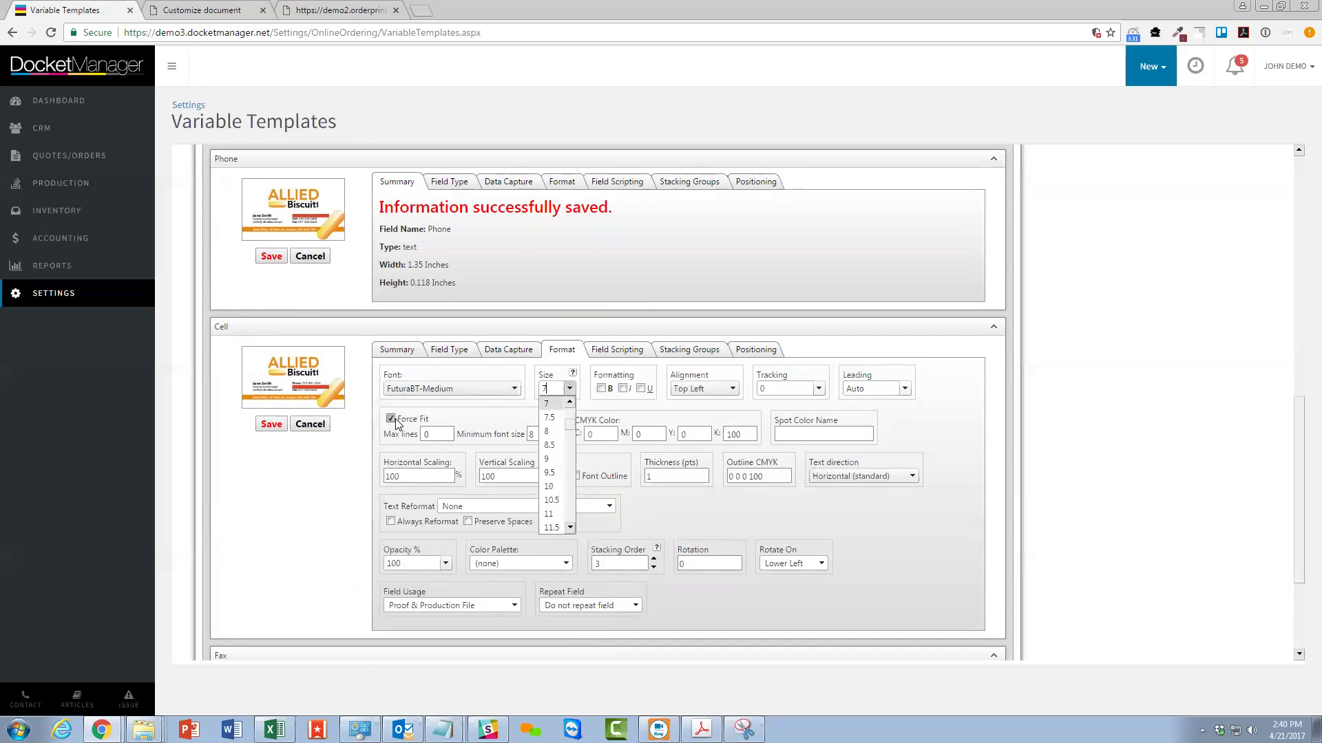
left_click(392, 419)
left_click(533, 435)
type("7")
Make the Cell text magenta (C0 M100 Y0 K0) and reformat it as ###-###-####.
left_click(650, 434)
type("100")
key("Tab")
key("Tab")
type("0")
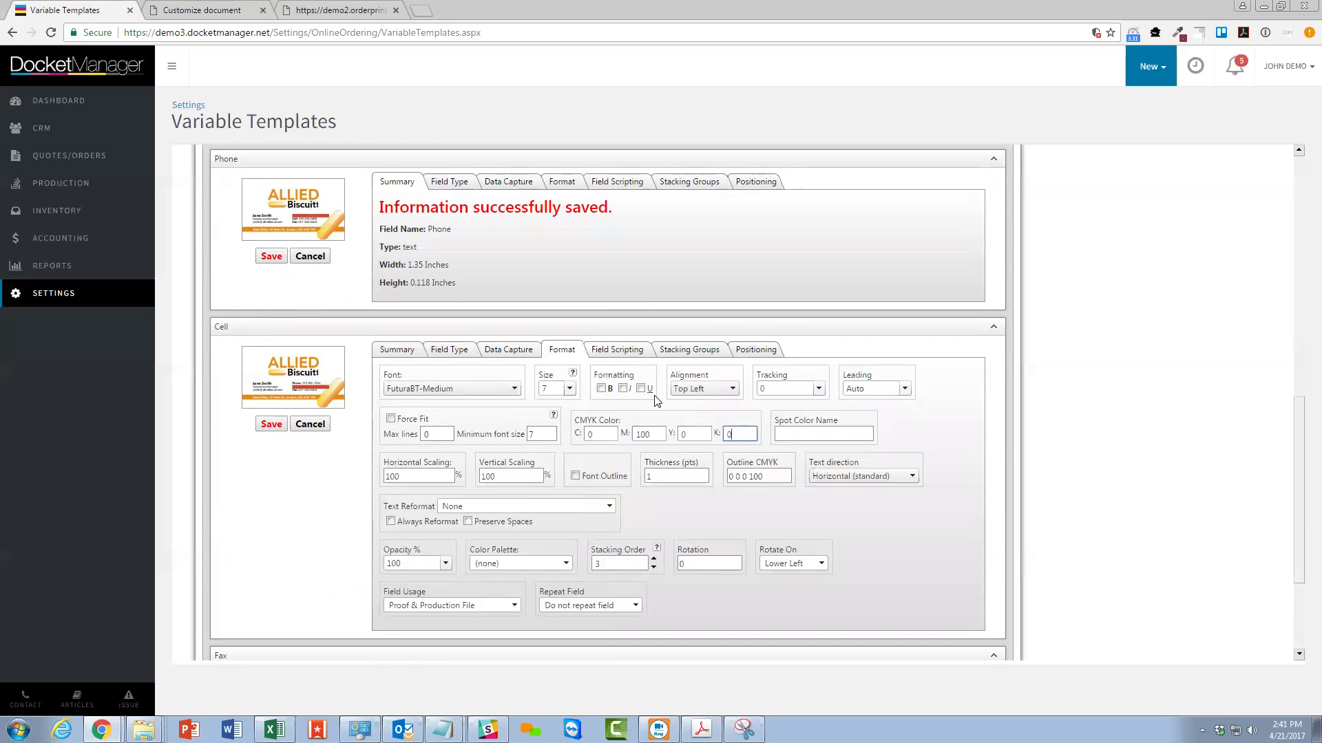
left_click(470, 506)
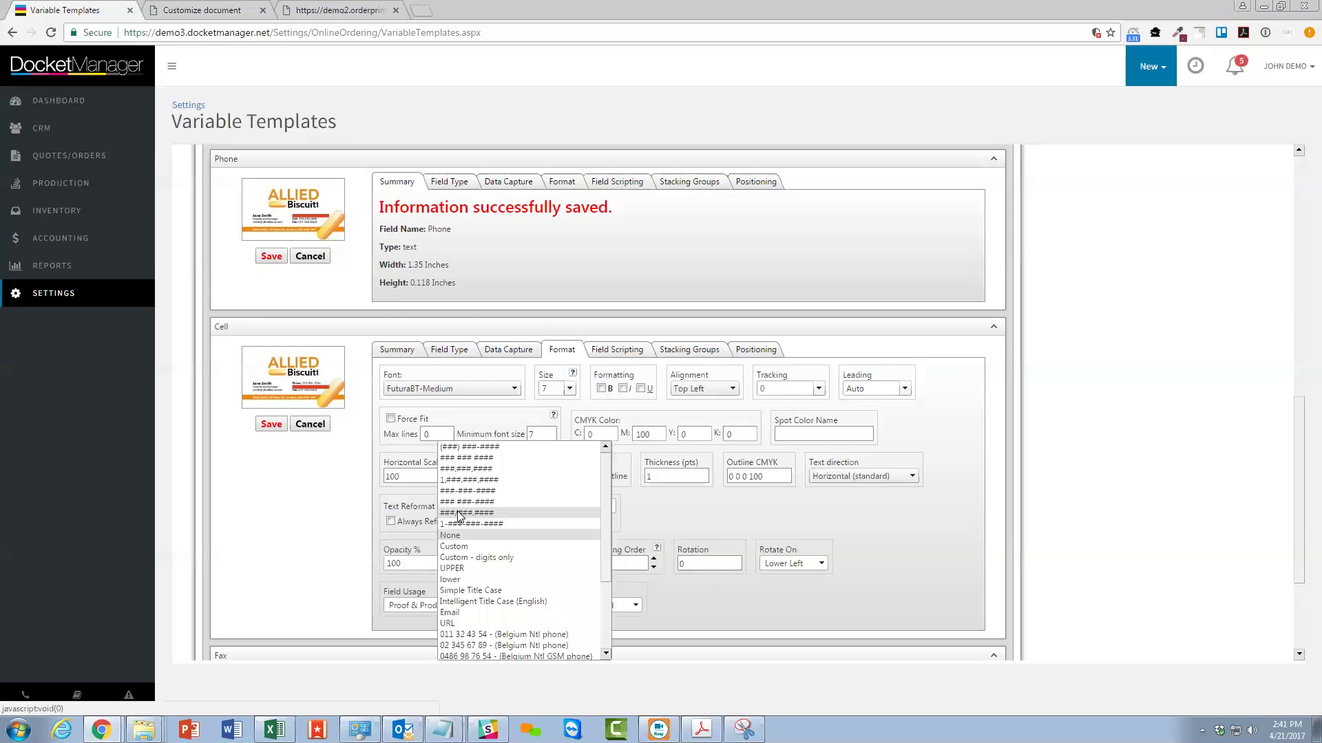
left_click(468, 491)
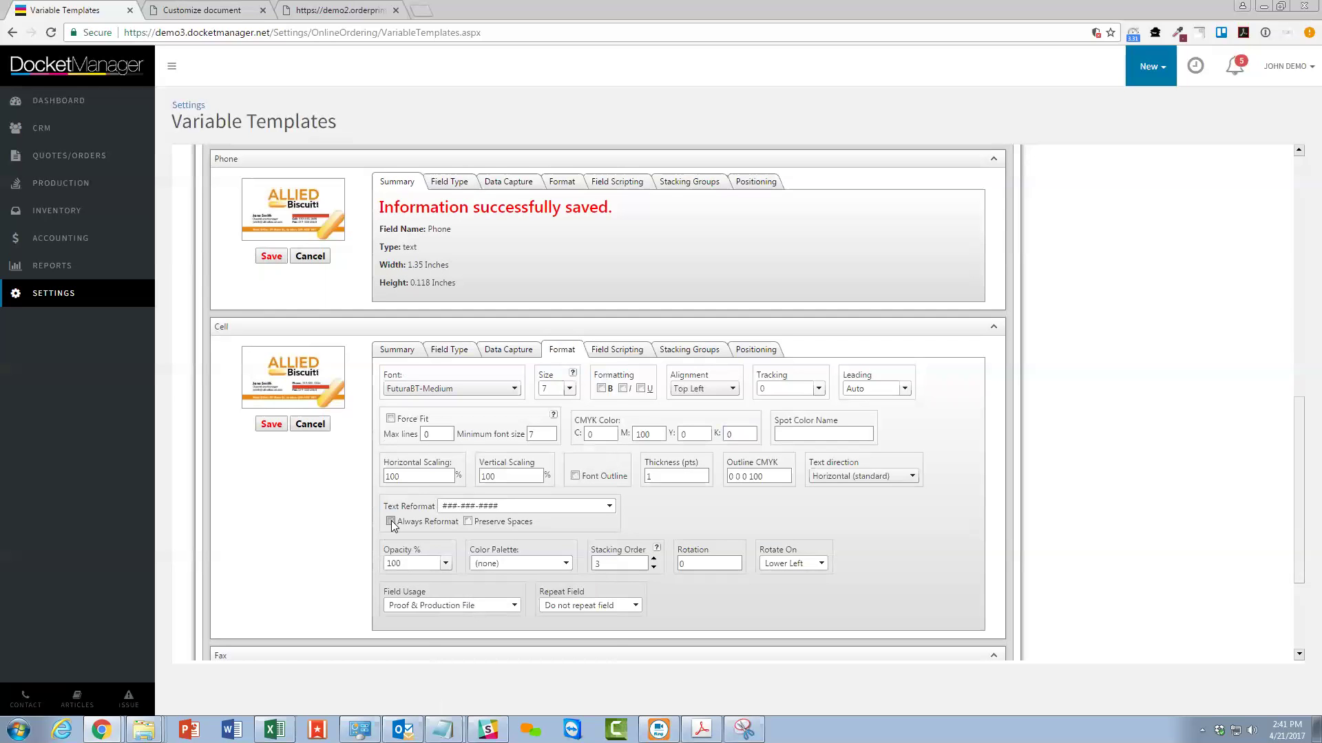
left_click(615, 353)
left_click(422, 389)
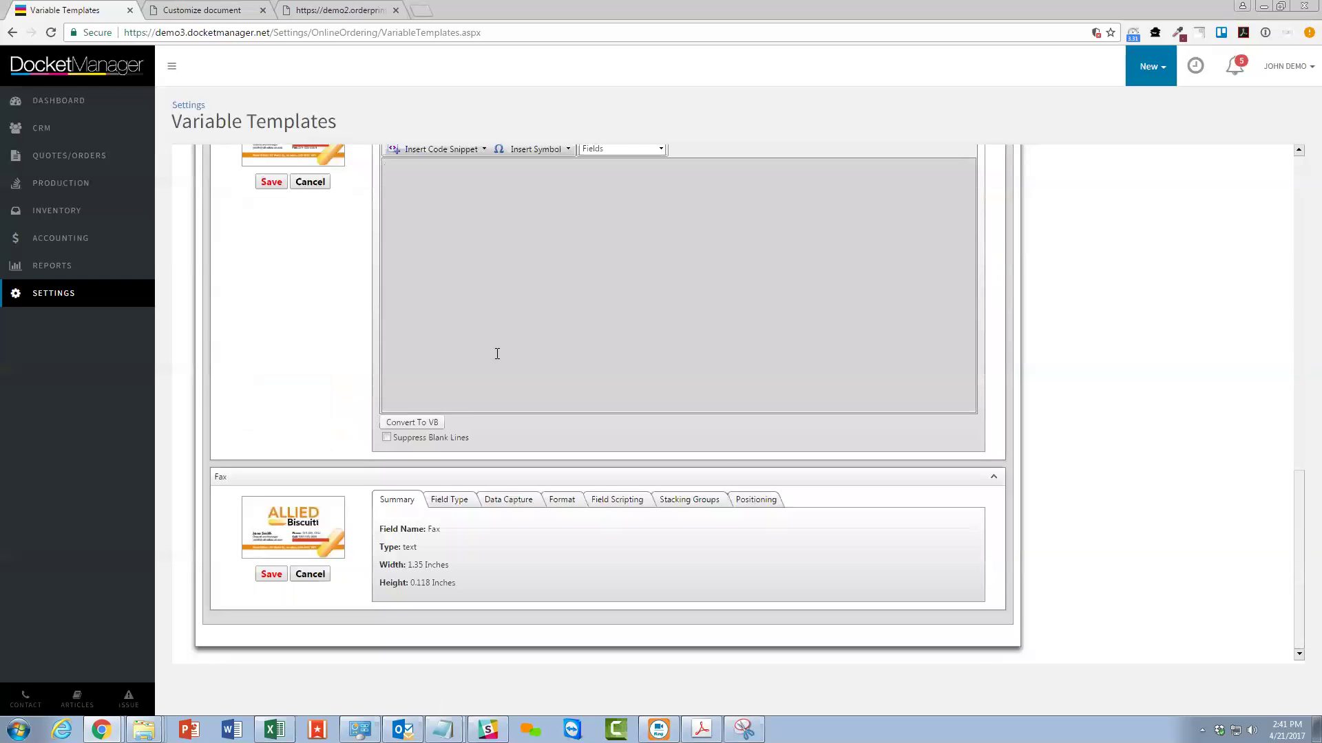
key("ctrl+v")
scroll(712, 445, "up", 3)
double_click(411, 375)
type("Cell")
type(":")
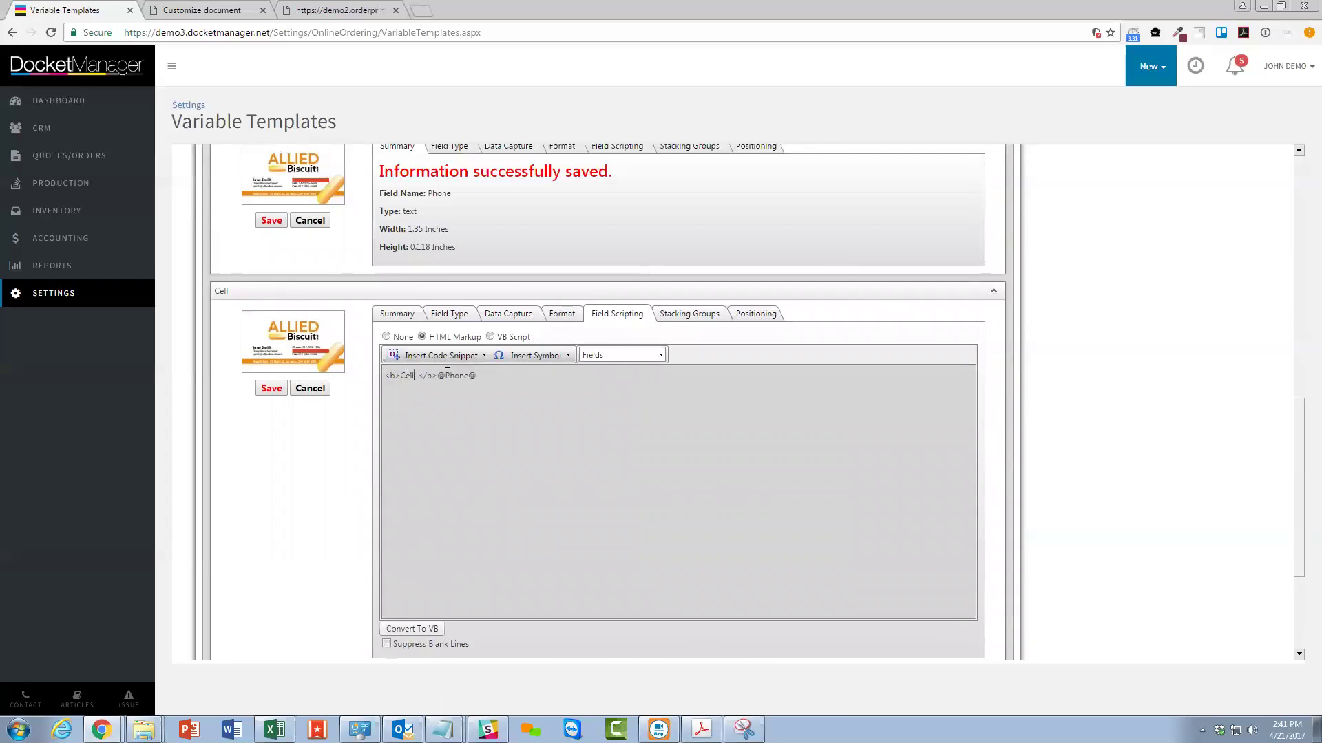
left_click_drag(438, 376, 480, 379)
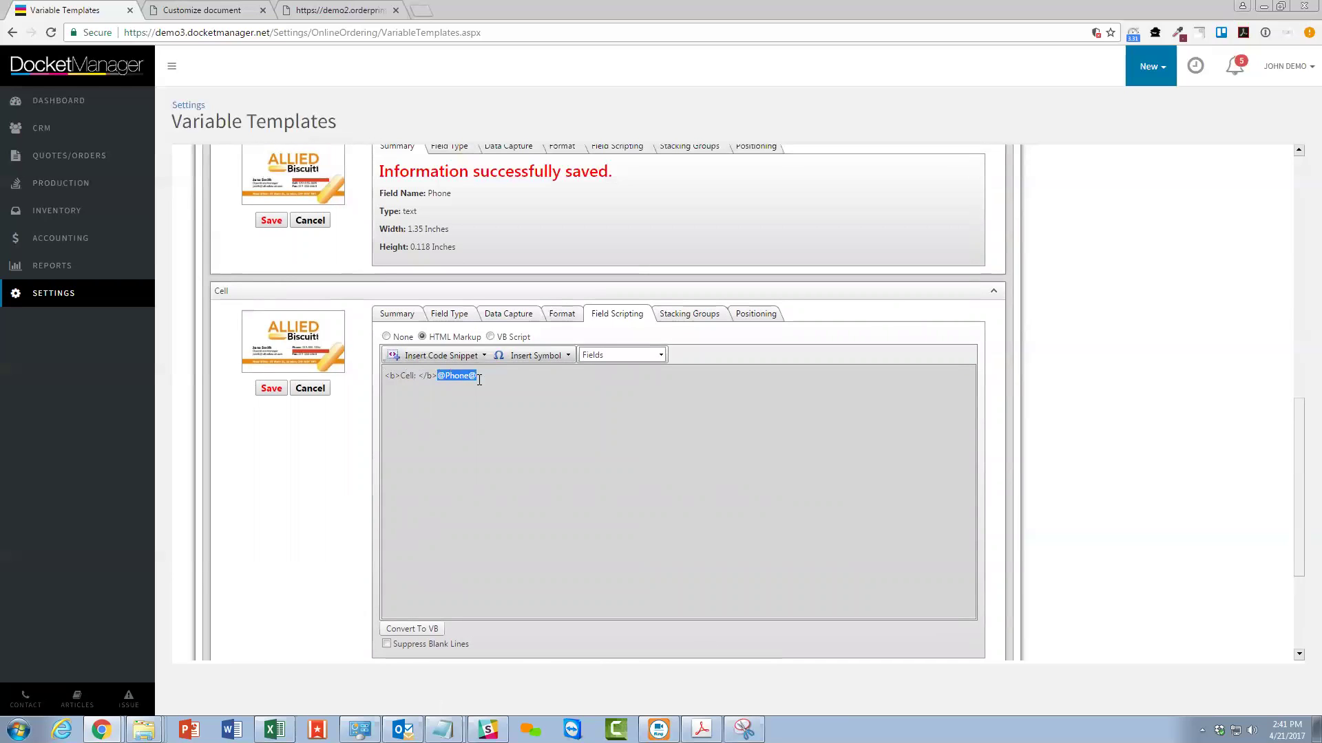
left_click(613, 355)
left_click(604, 371)
left_click_drag(438, 378, 464, 379)
left_click(511, 418)
type("{{")
left_click_drag(384, 376, 389, 376)
left_click_drag(471, 376, 480, 376)
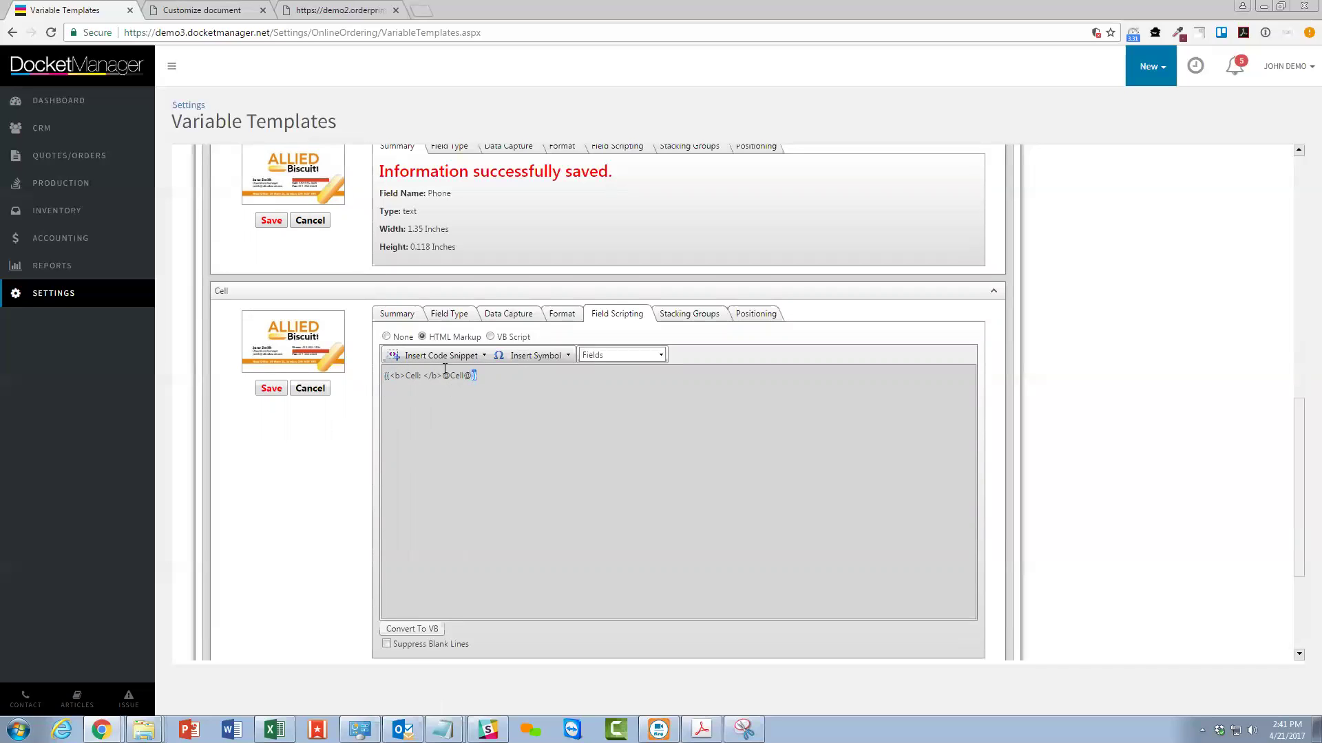
left_click_drag(442, 376, 472, 374)
left_click(551, 458)
left_click(691, 316)
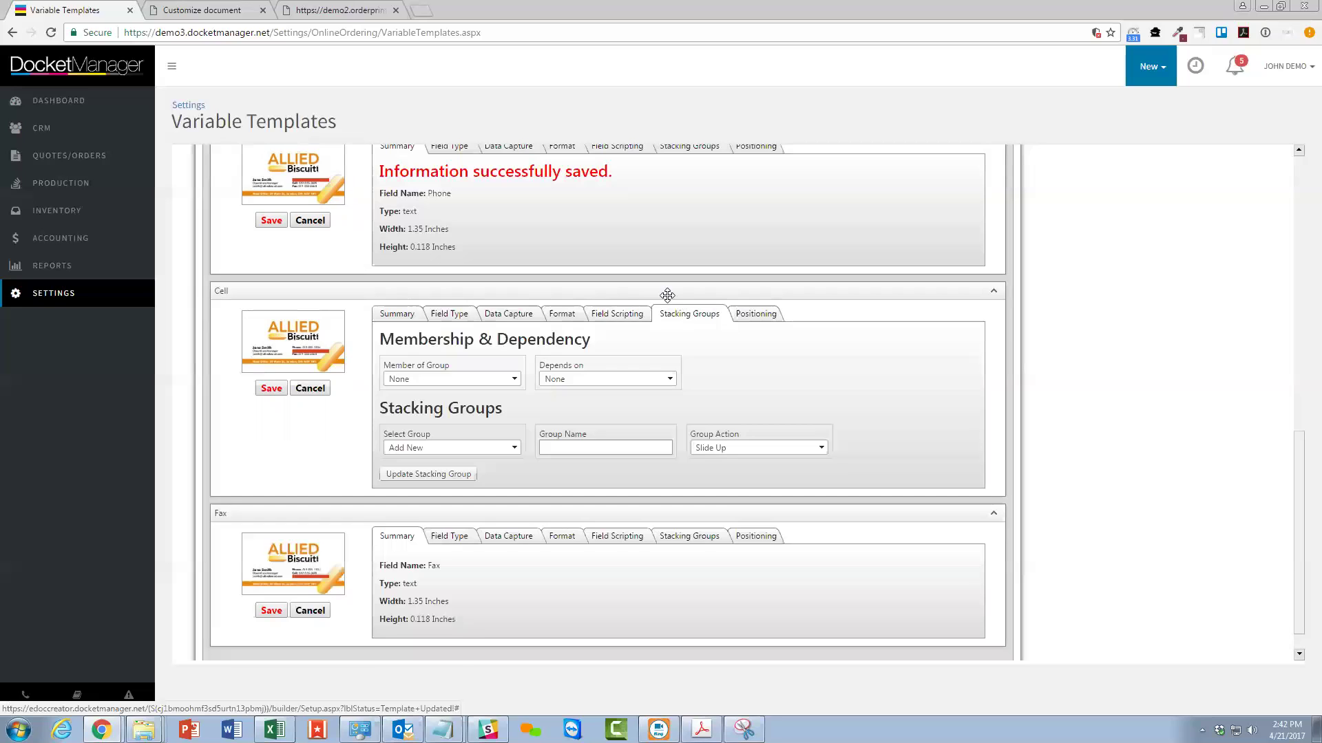
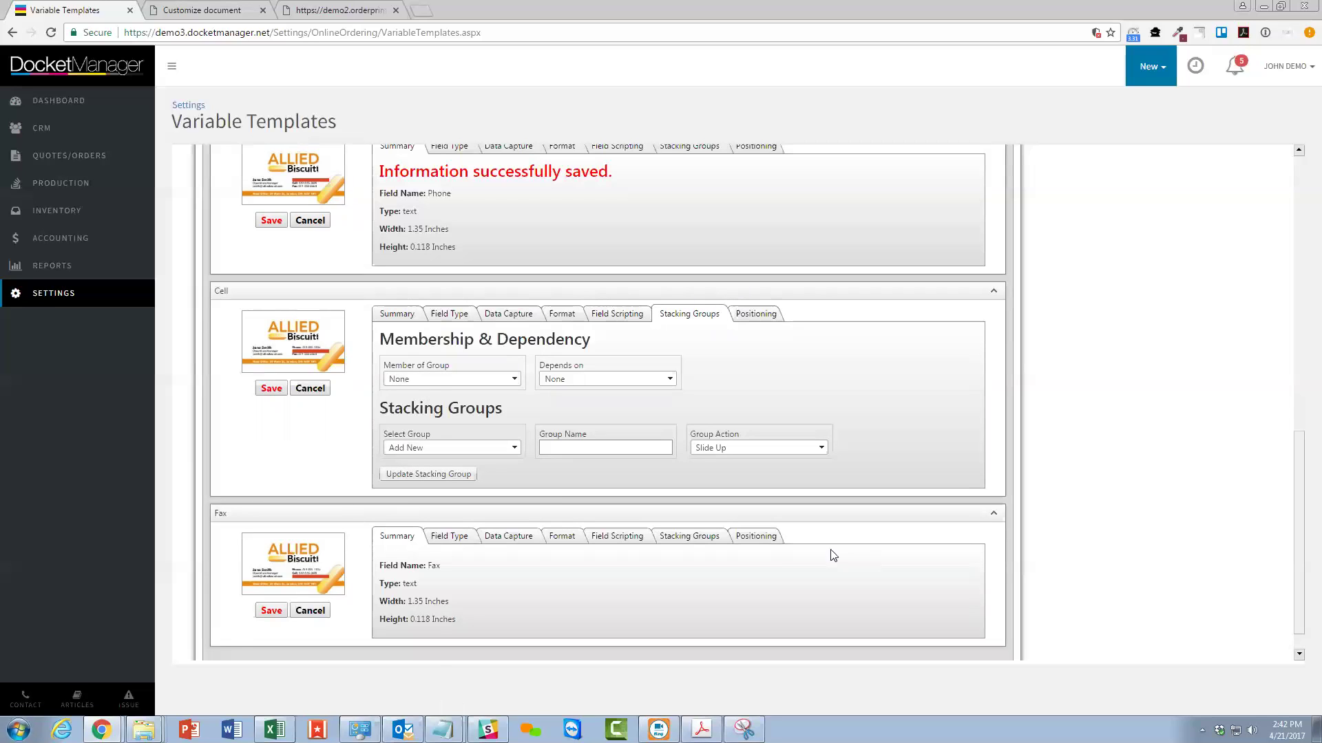
Create a 'Numbers' stacking group, make Cell a member, and save the Cell field.
left_click(556, 448)
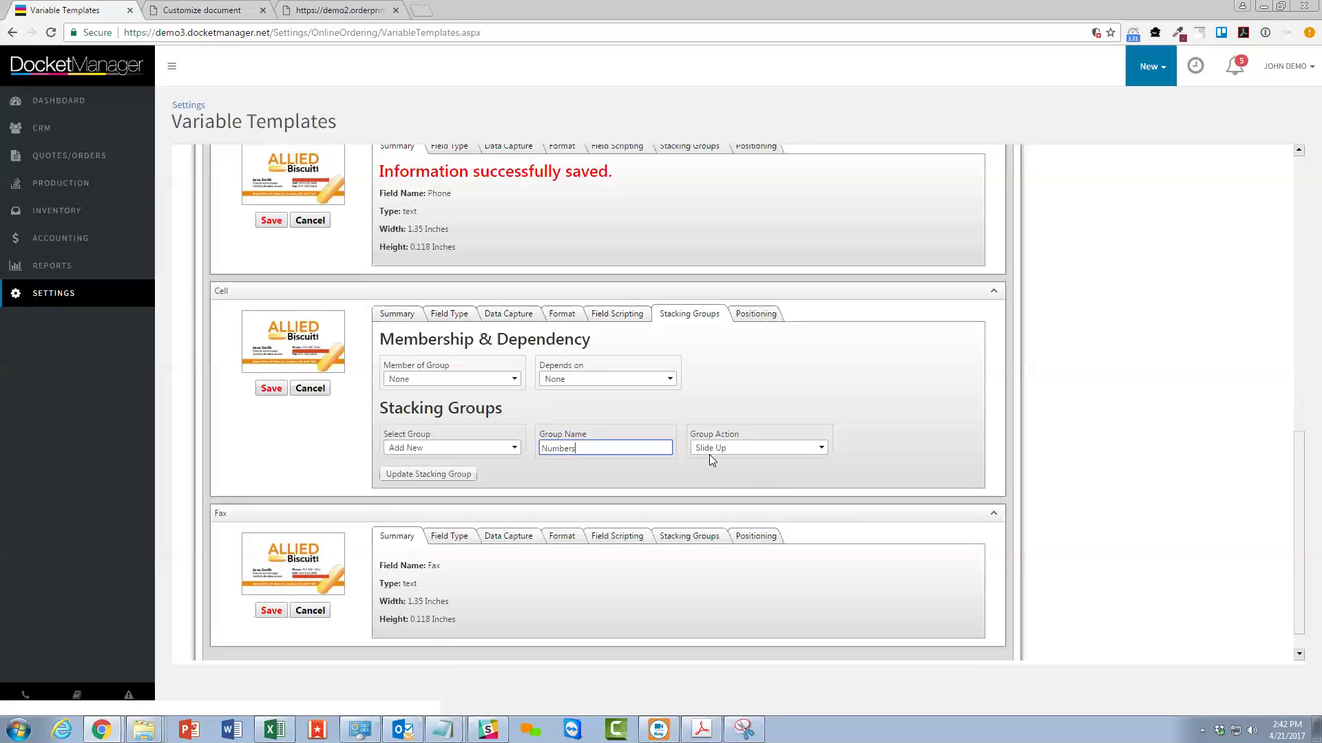
left_click(434, 476)
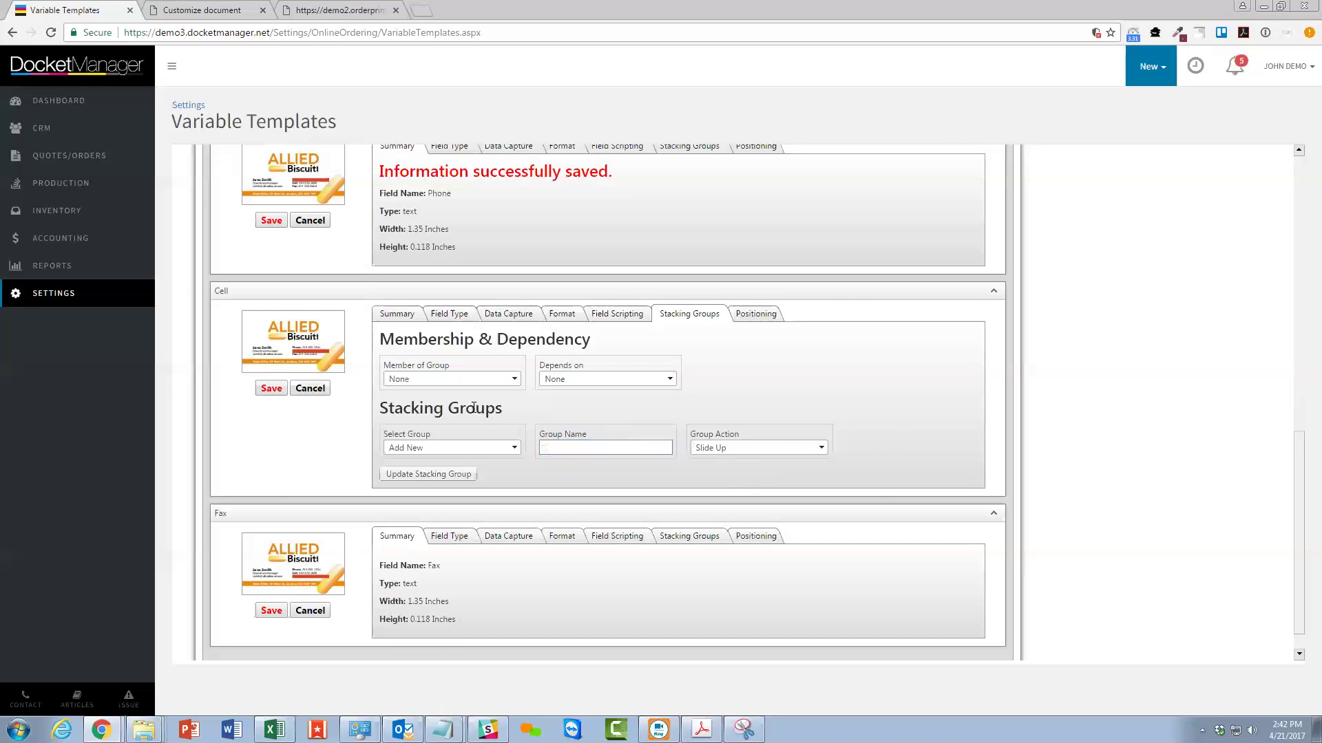
left_click(439, 380)
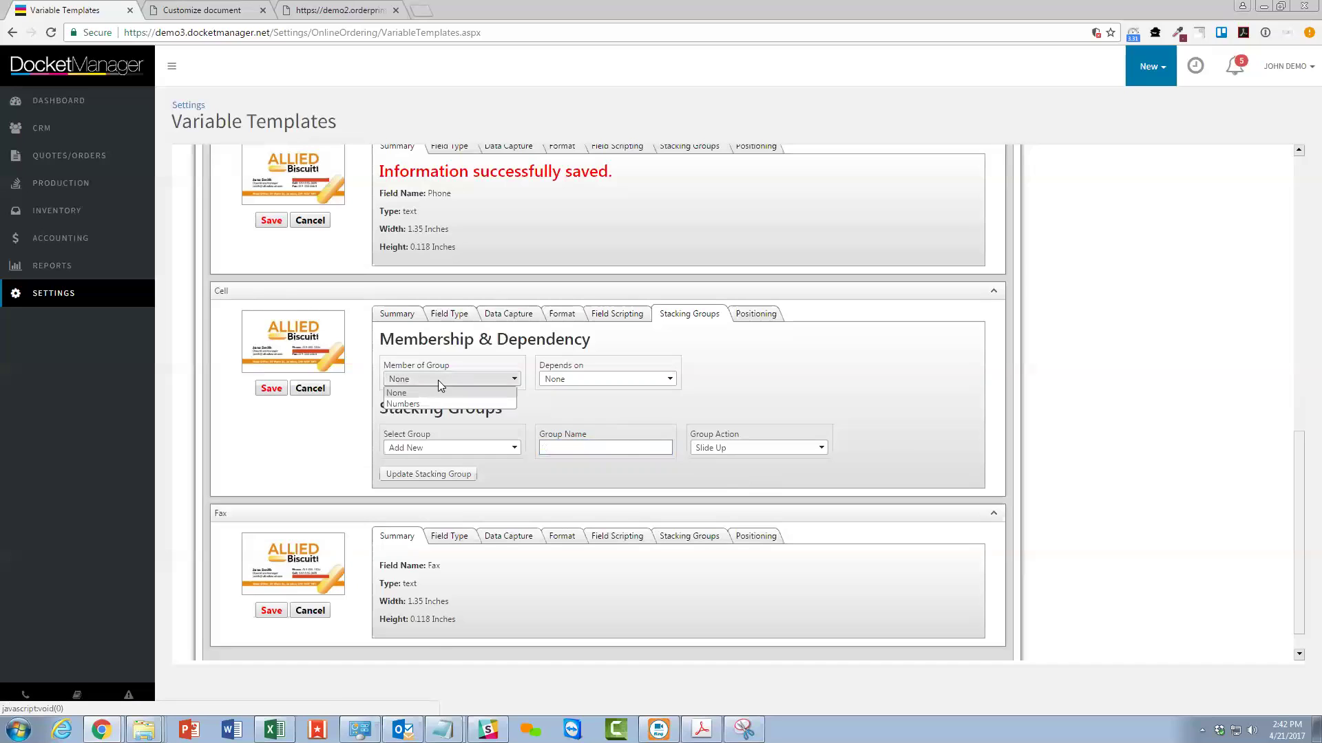
left_click(441, 404)
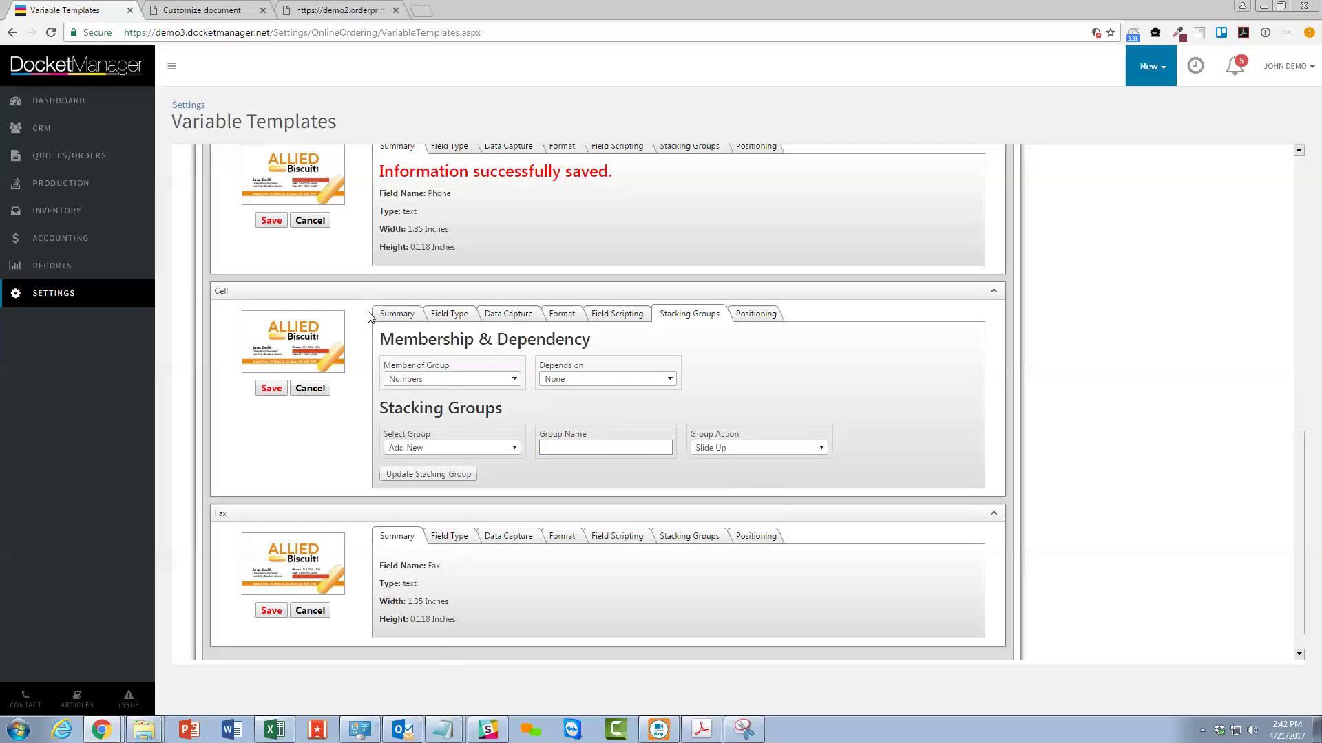
left_click(272, 389)
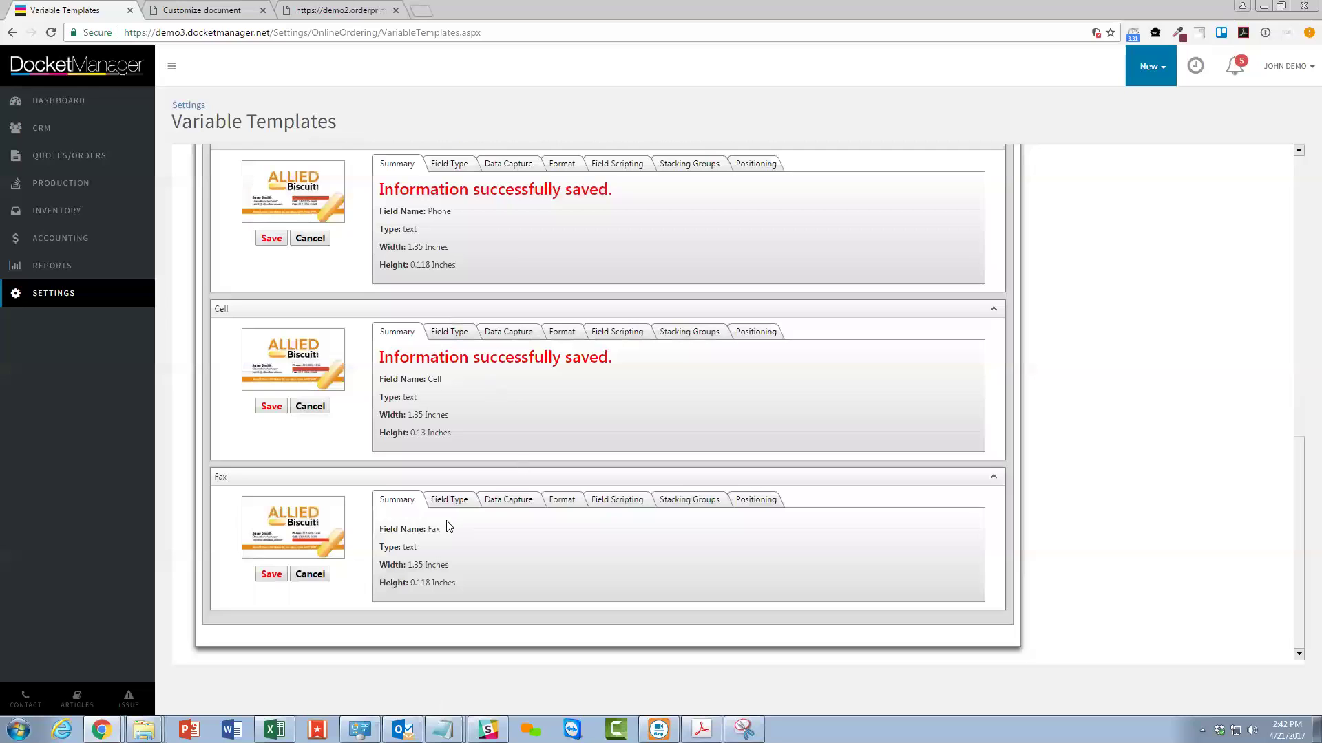
left_click(456, 500)
Give the Fax field the prompt 'Fax', make it optional, and use FuturaBT-Medium.
left_click(493, 507)
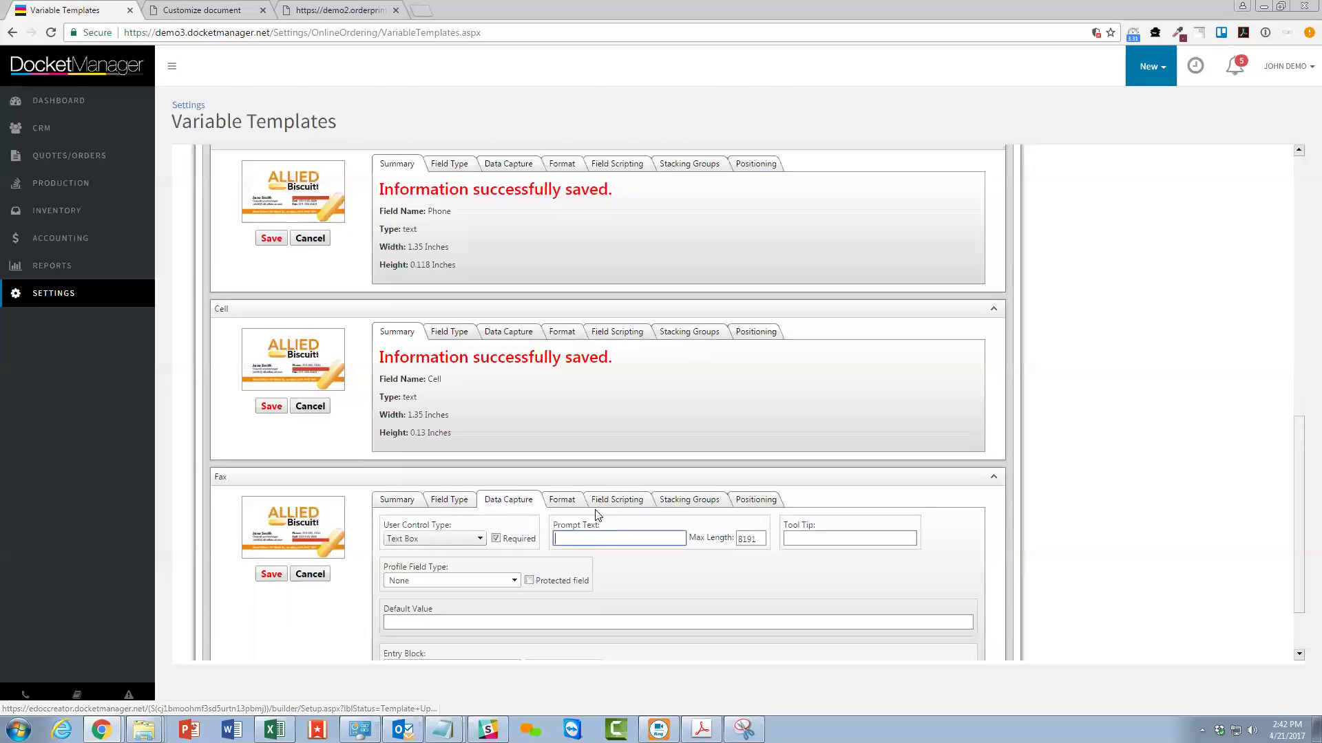
type("FA")
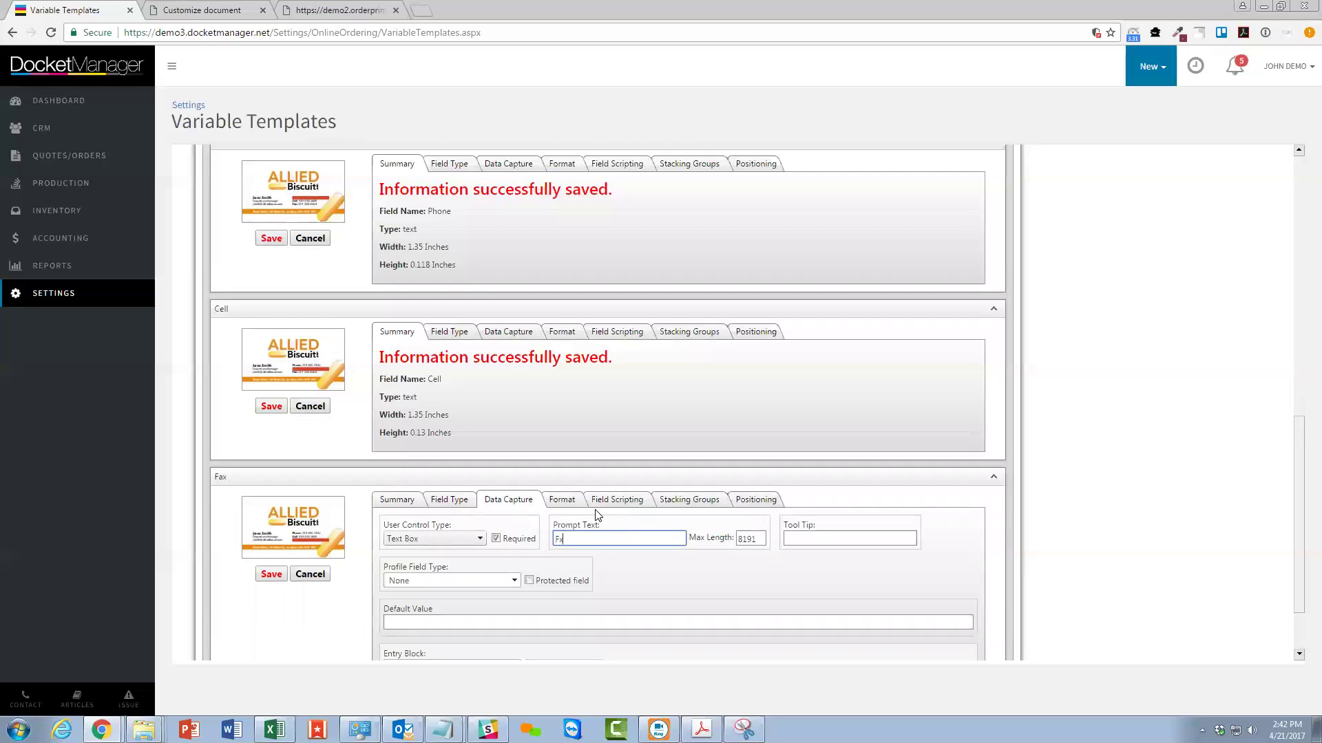
left_click(495, 538)
left_click(563, 503)
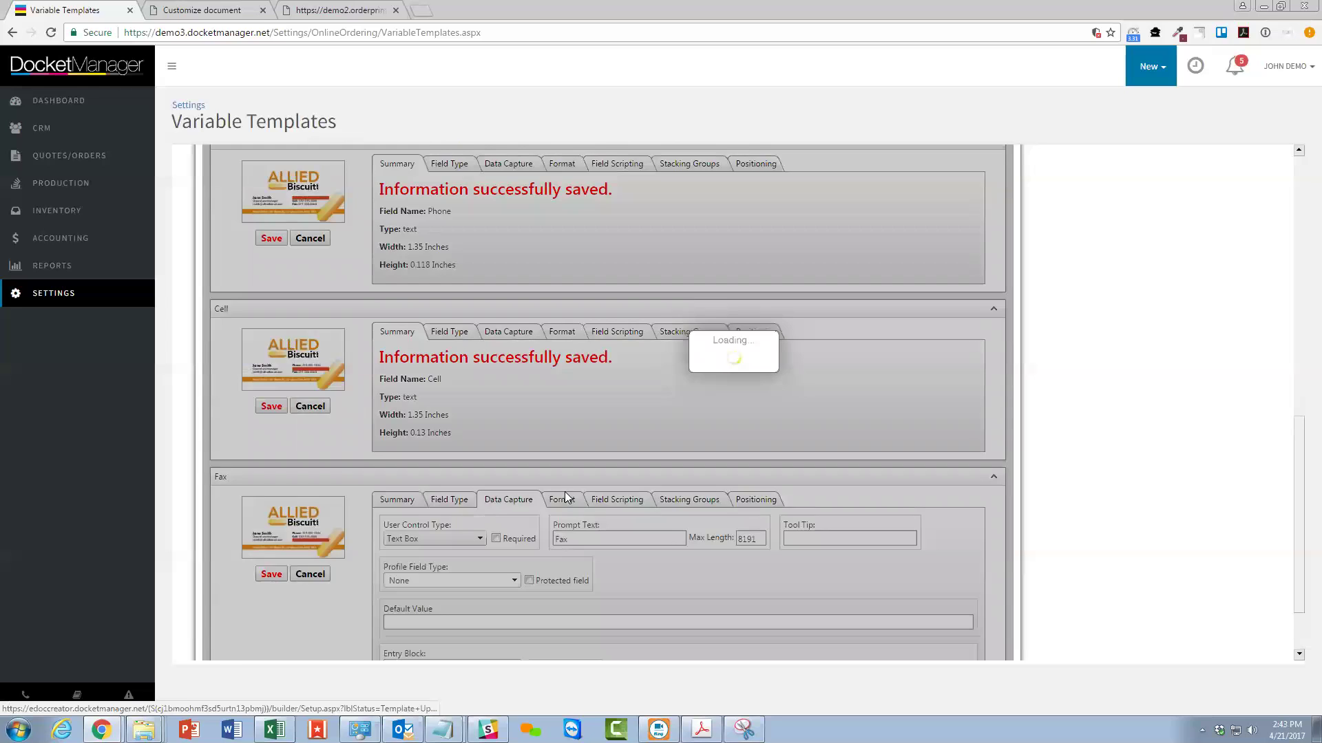
left_click(428, 540)
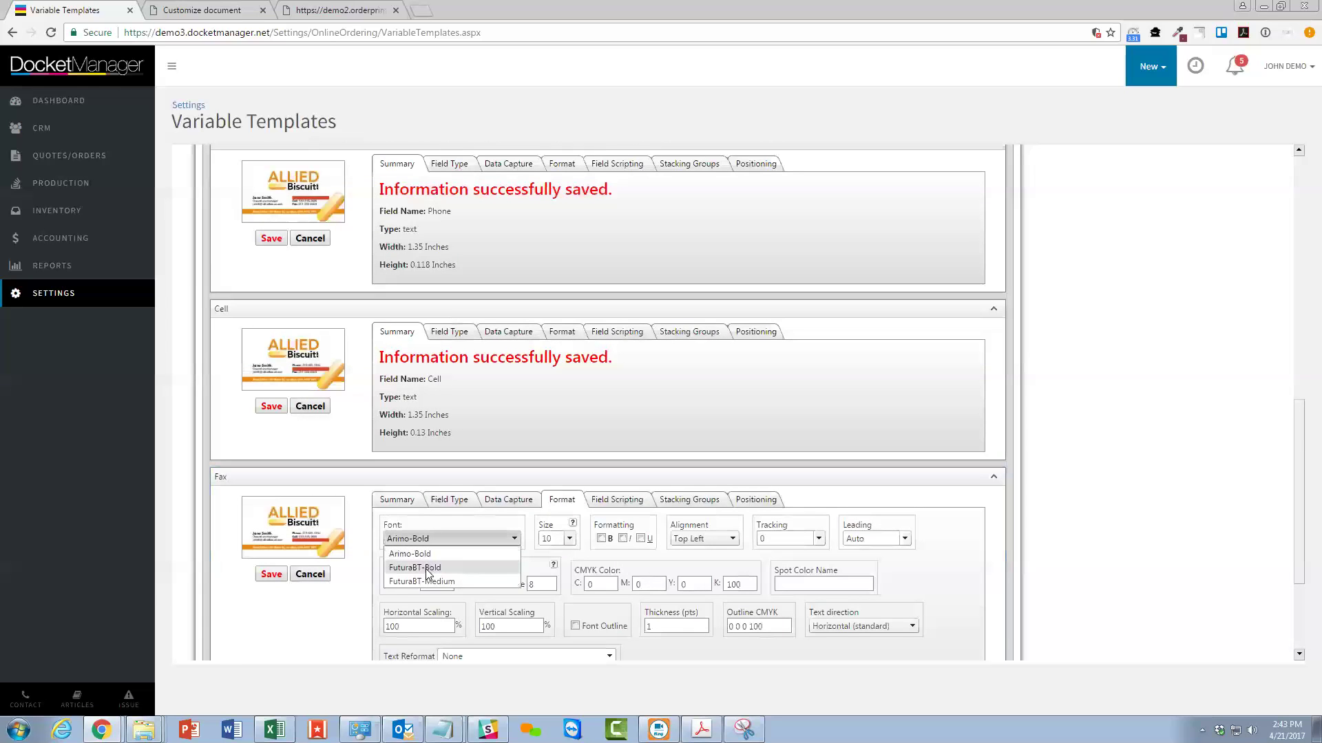
left_click(424, 577)
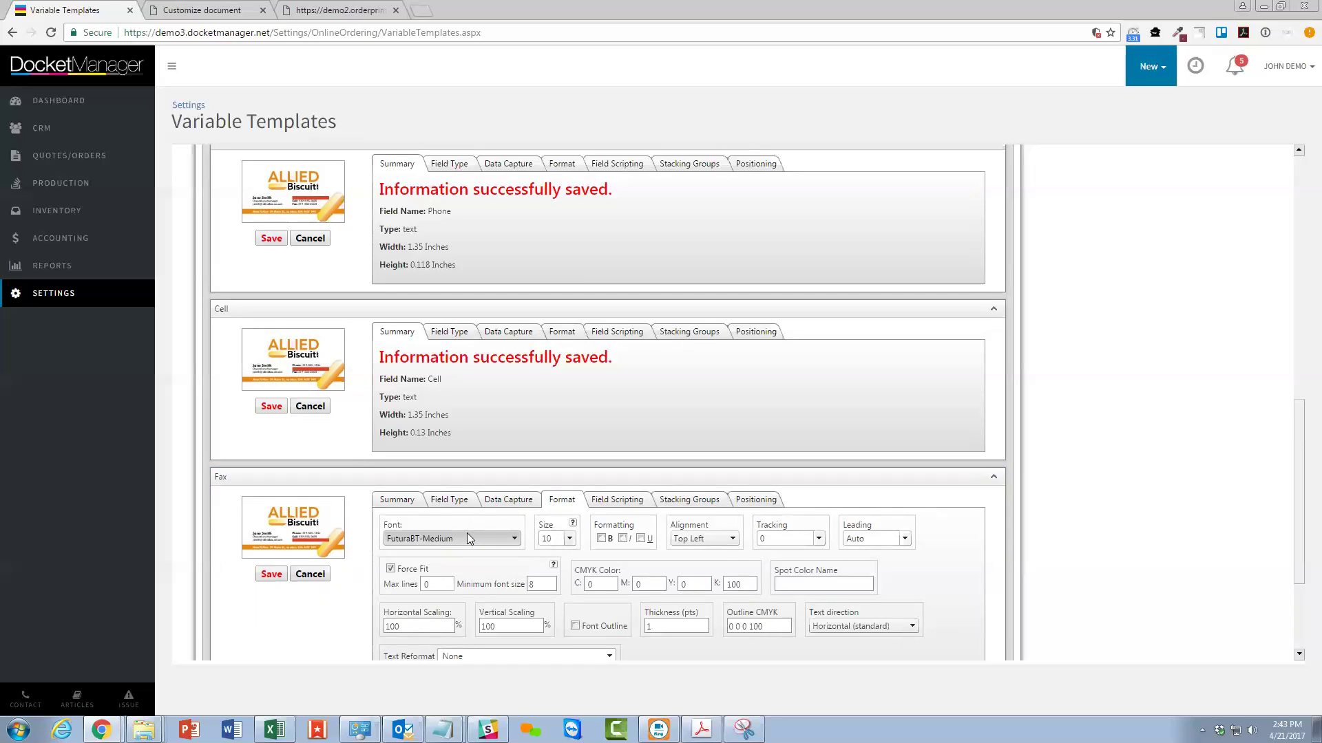
Set the Fax font size to 7 pt and turn off Force Fit.
left_click(570, 538)
left_click(568, 399)
left_click(569, 399)
left_click(569, 399)
left_click(568, 400)
left_click(554, 402)
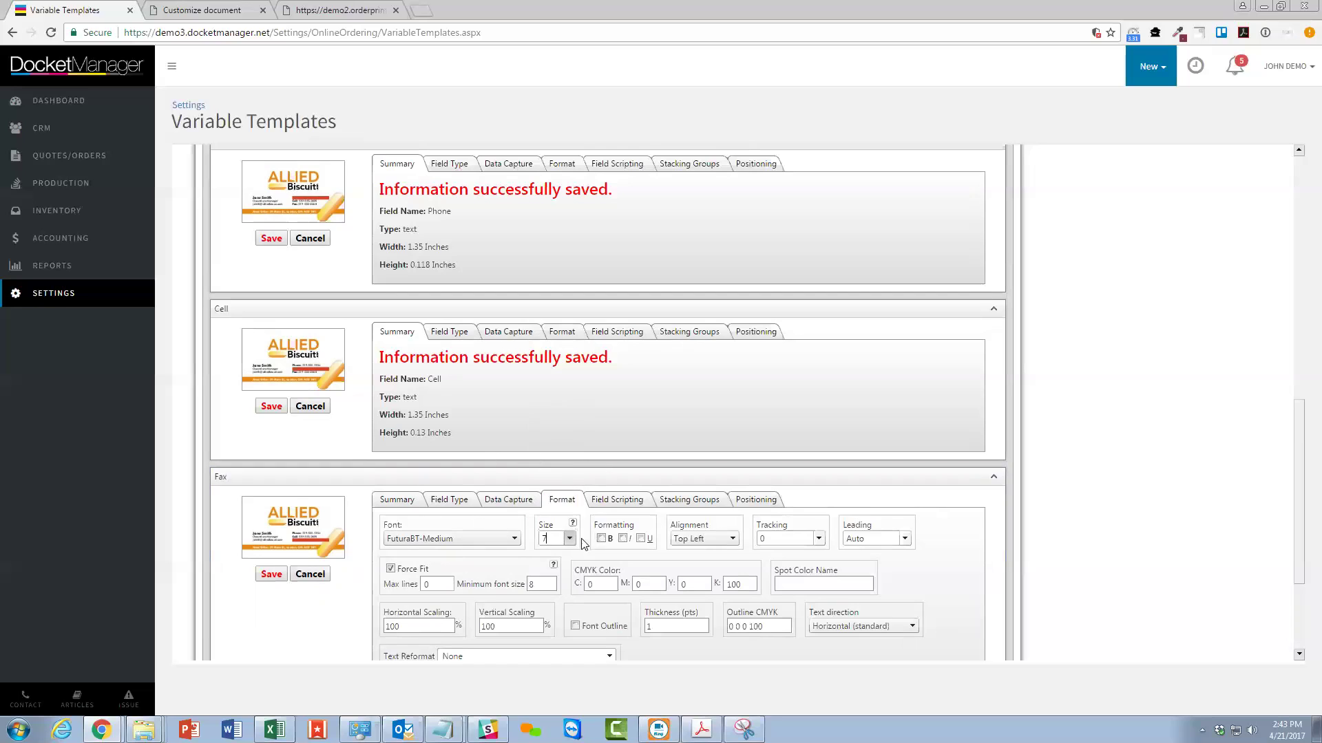
left_click(390, 569)
Colour Fax magenta (C0 M100 Y0 K0) and always reformat it as ###-###-####.
left_click_drag(529, 584, 569, 590)
double_click(643, 584)
key("Tab")
key("Tab")
type("0")
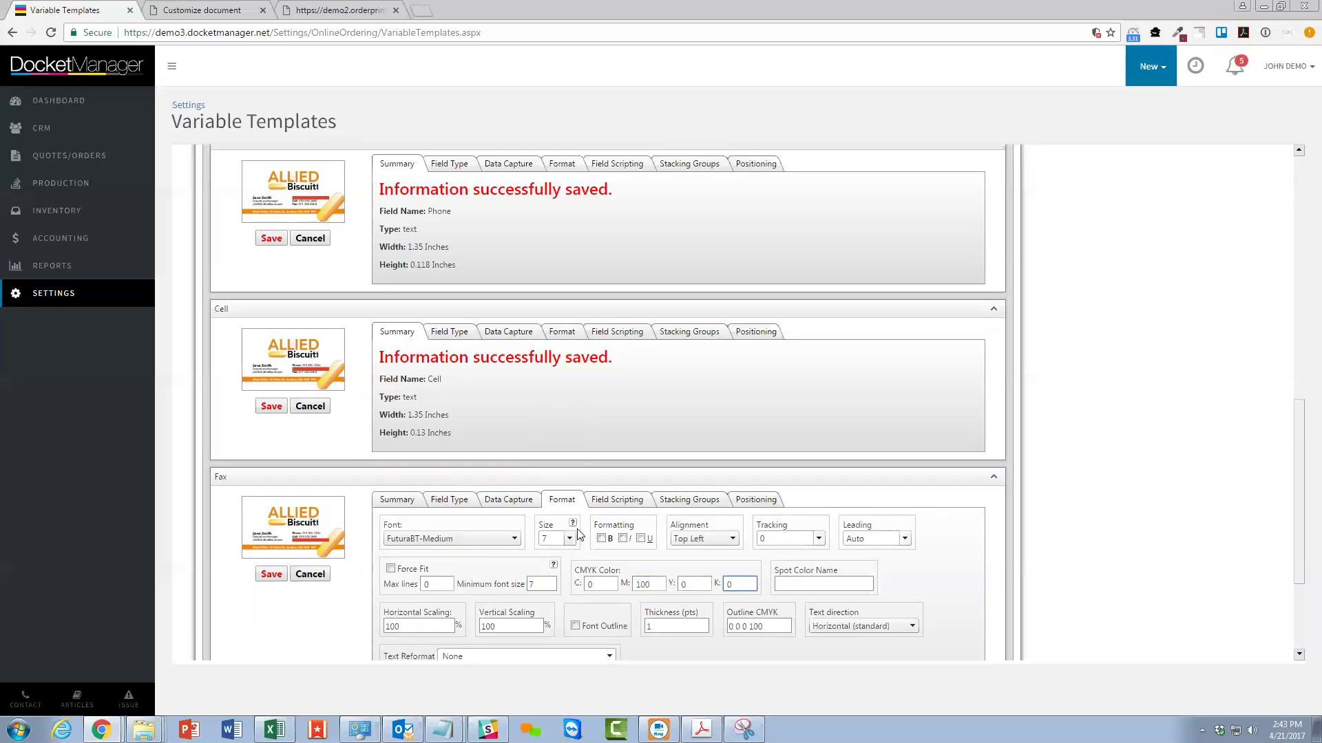
scroll(570, 532, "down", 2)
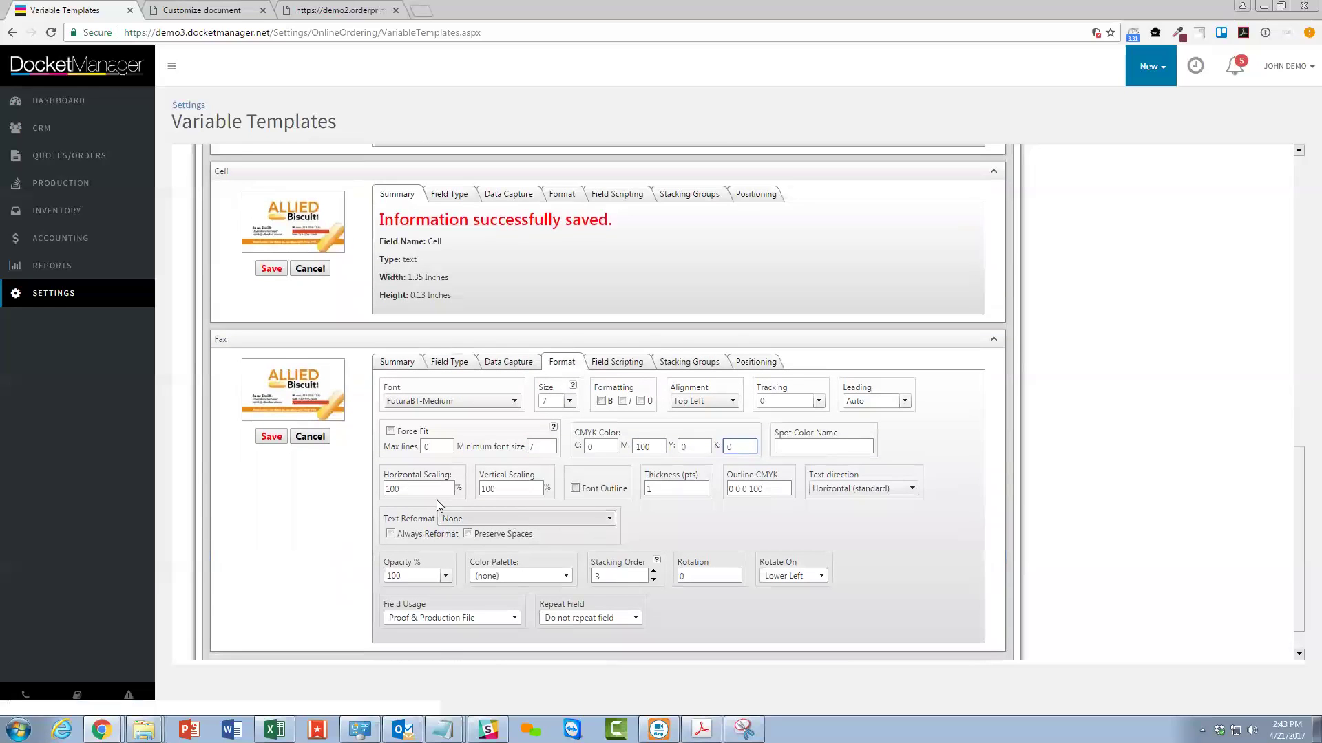
left_click(481, 519)
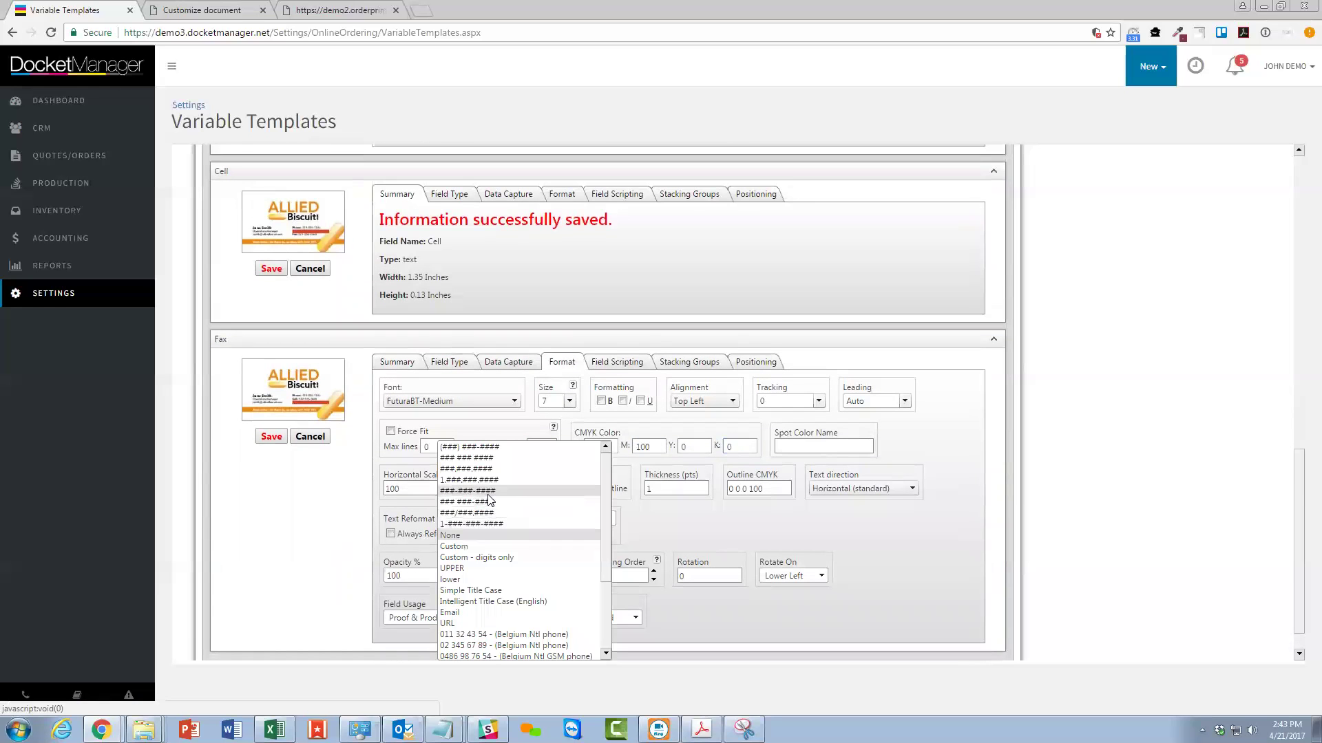
left_click(488, 495)
left_click(390, 534)
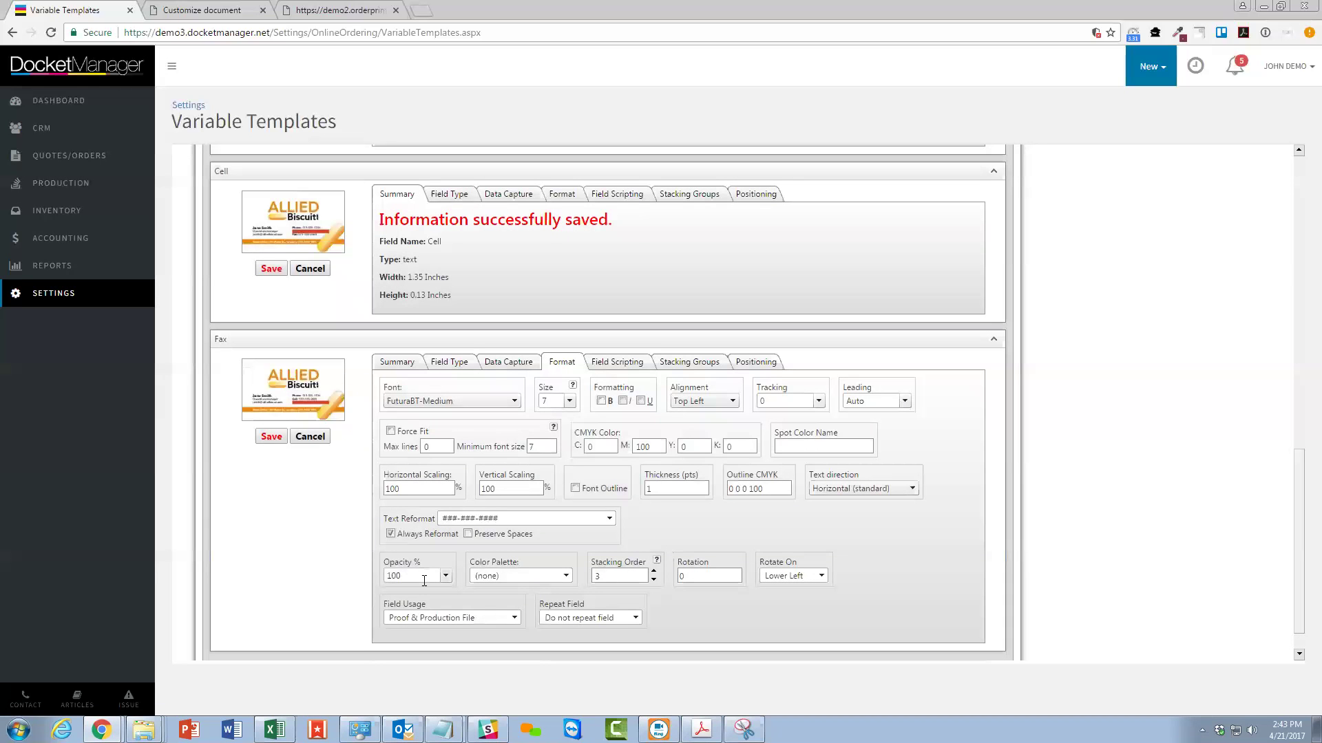
left_click(615, 362)
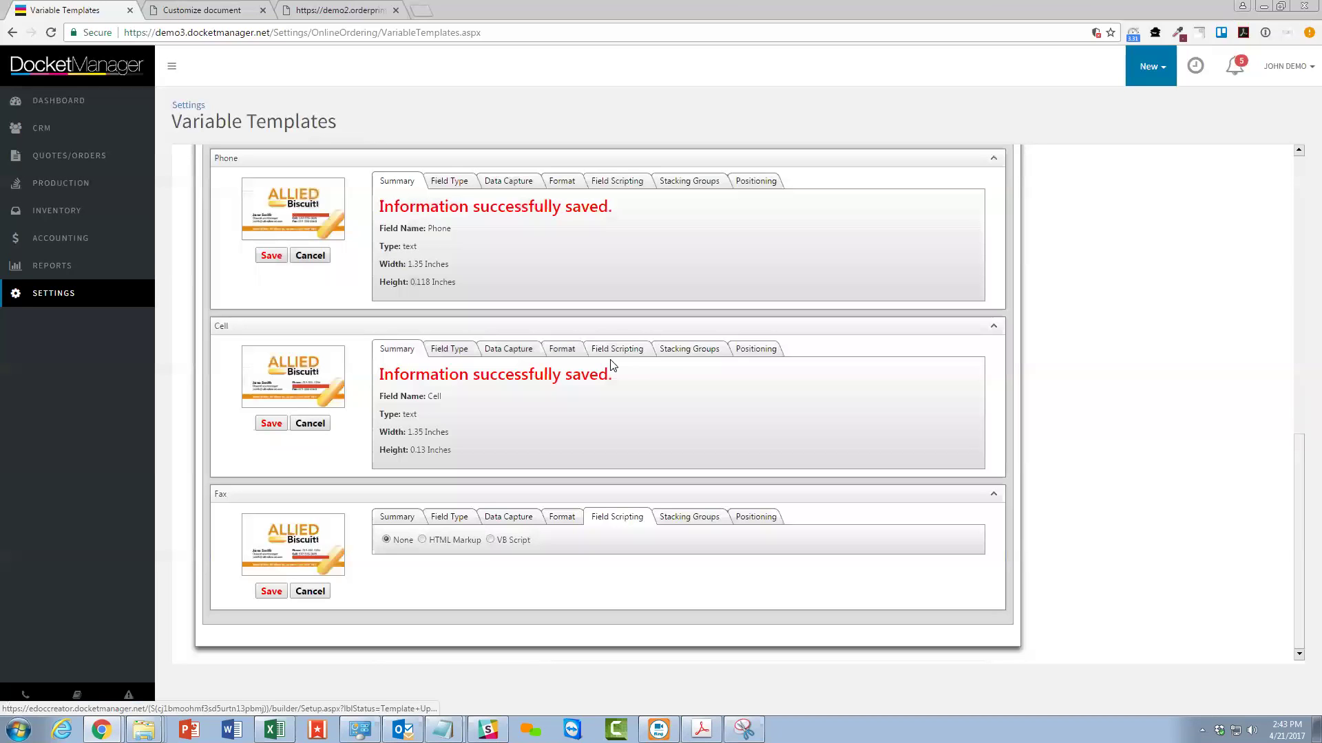
left_click(606, 353)
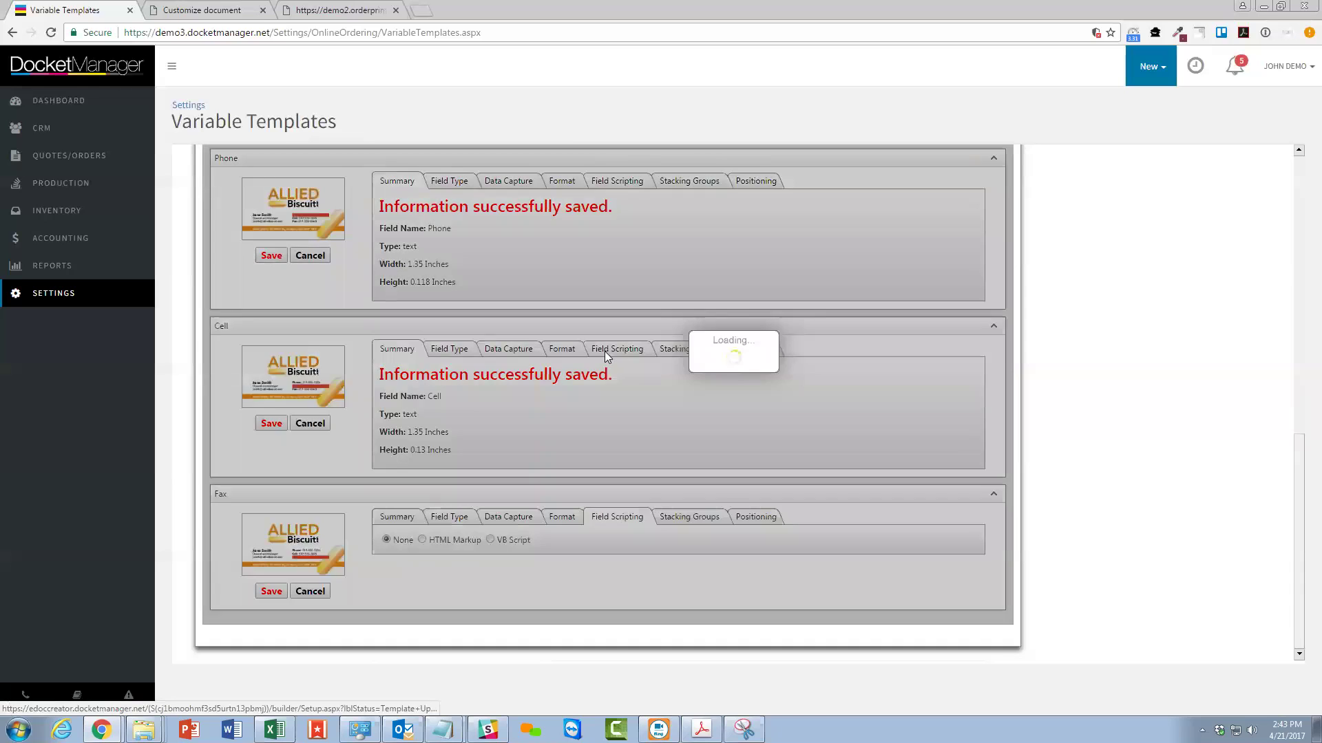
left_click(435, 541)
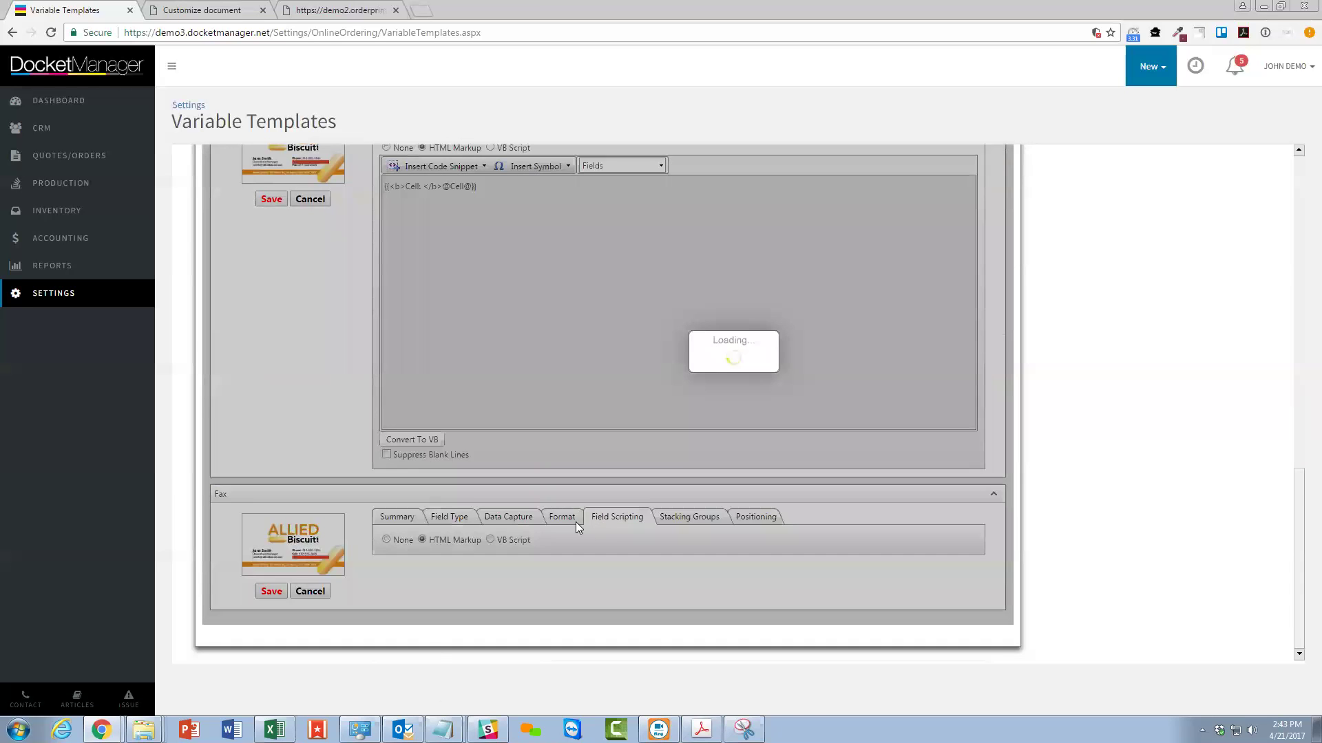
double_click(412, 319)
type("Fax")
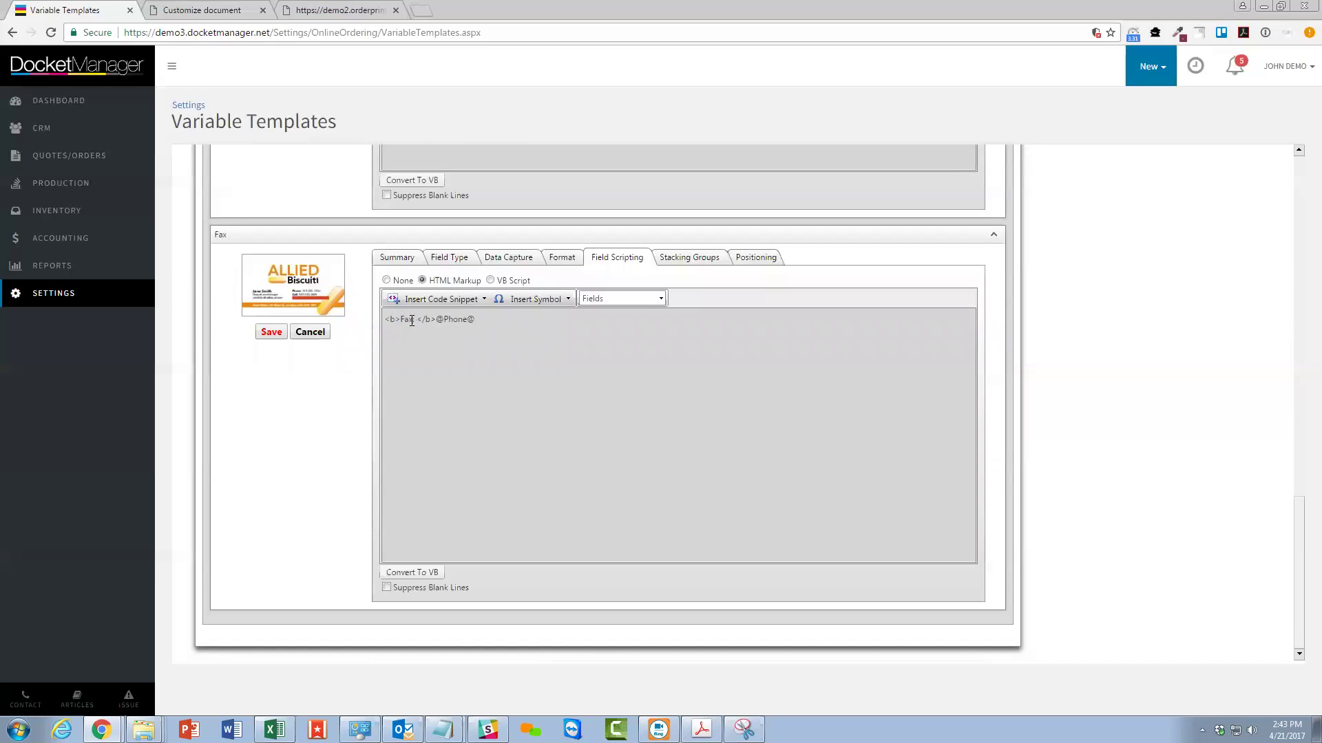
type(":")
left_click_drag(437, 319, 474, 319)
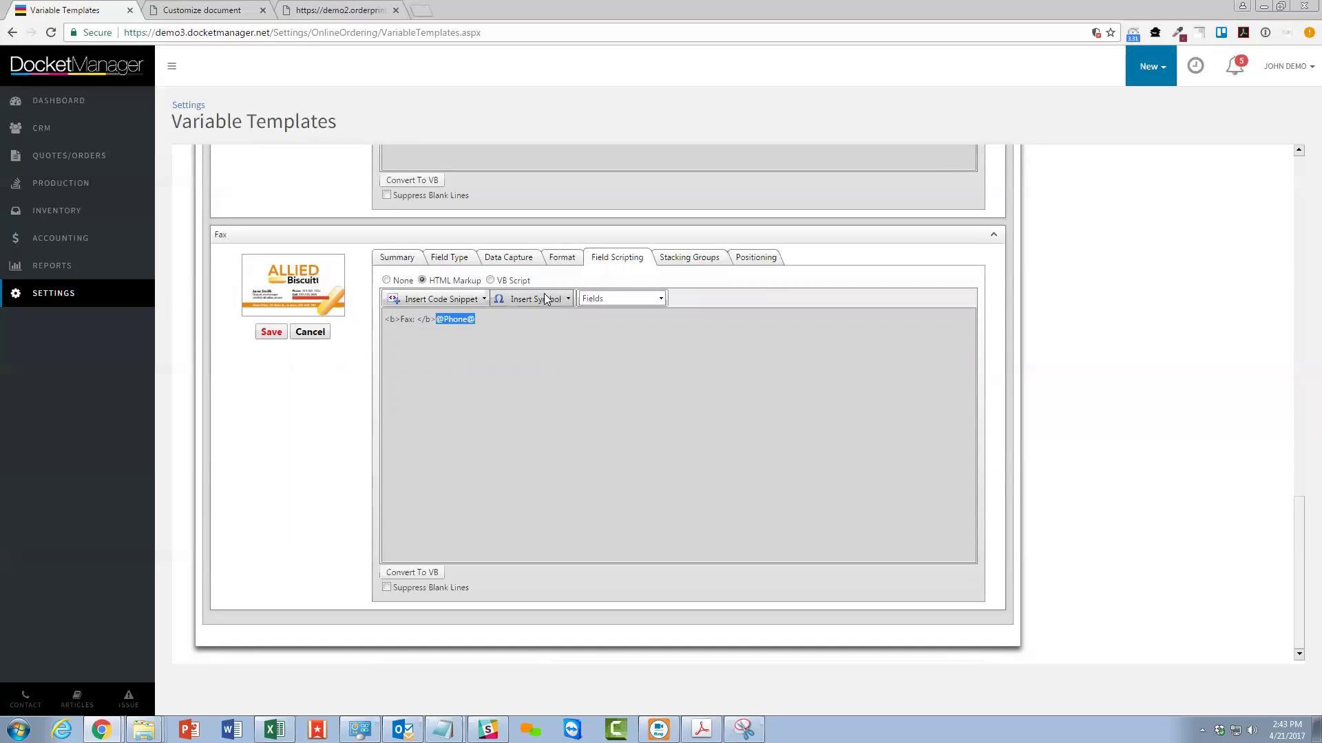
left_click(596, 298)
left_click(605, 334)
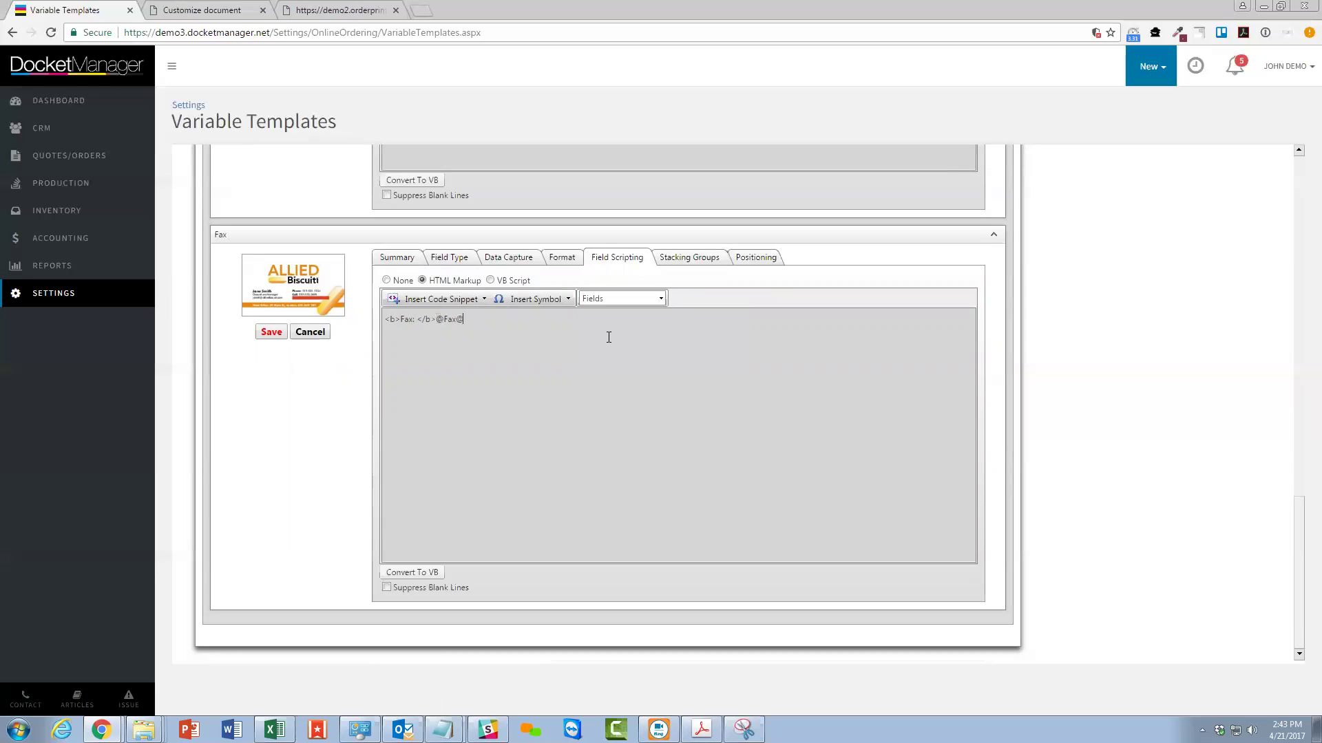
Add Fax to the Numbers group, wrap its markup in '{{' braces, and save.
left_click(666, 258)
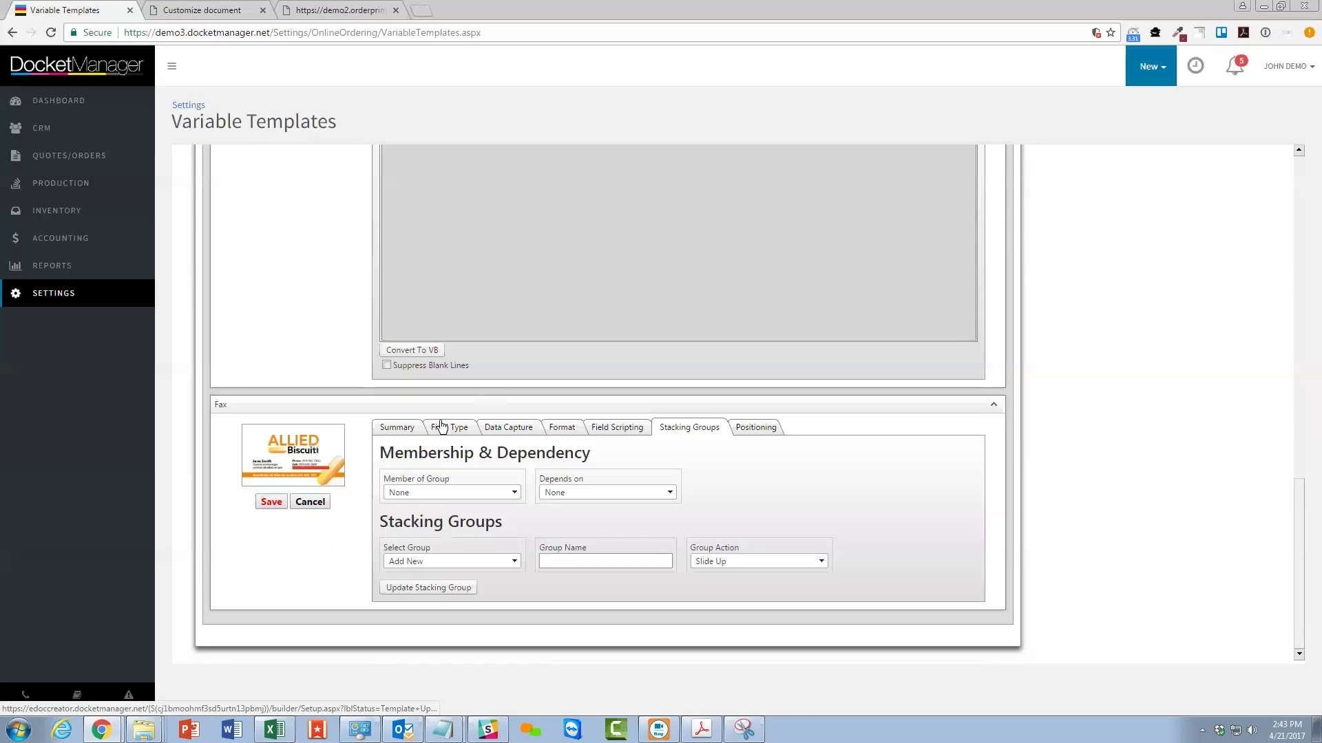
left_click(427, 493)
left_click(475, 518)
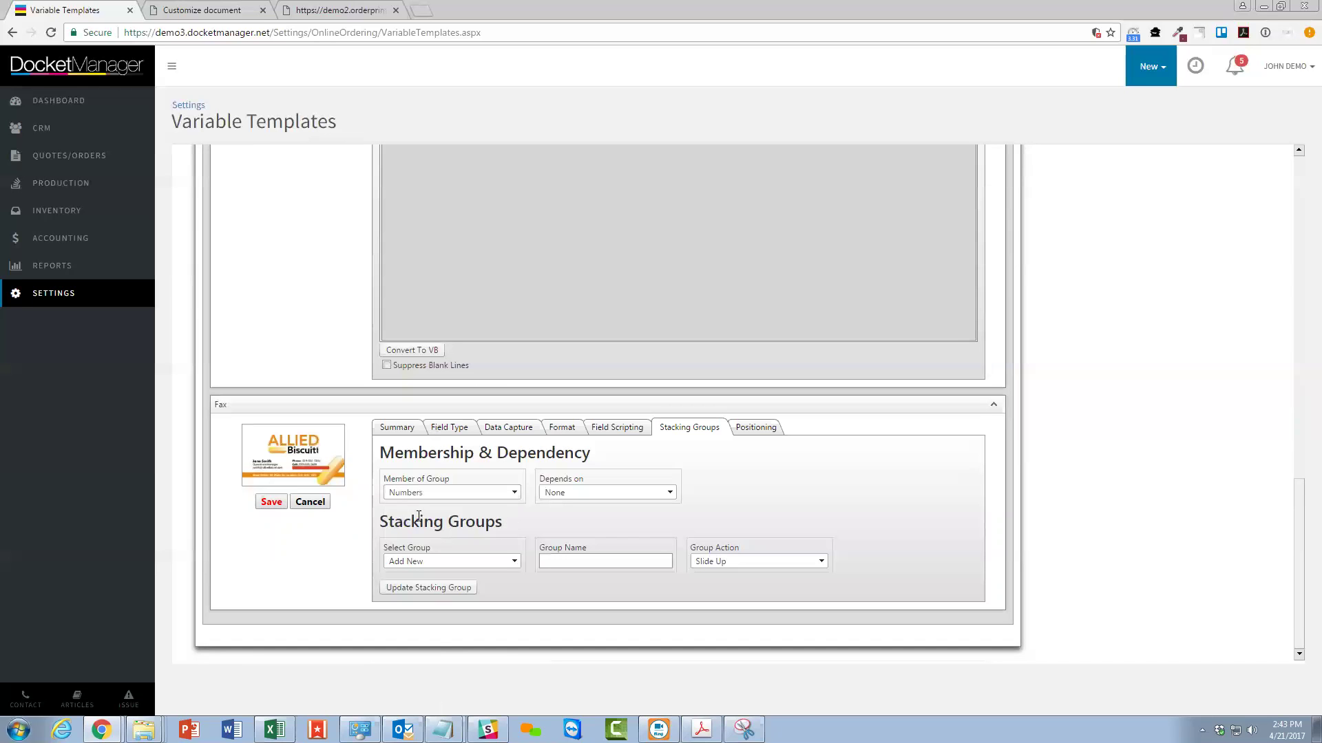
left_click(624, 426)
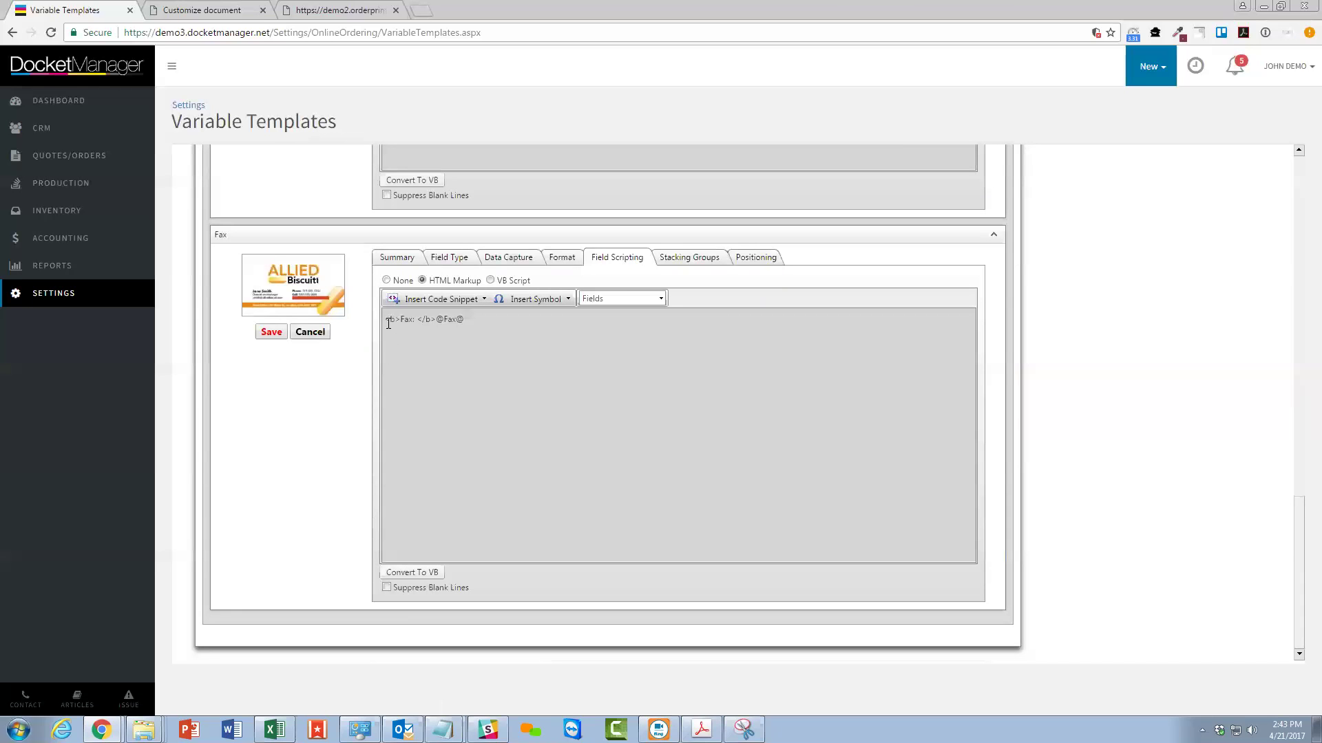
type("{{")
left_click(271, 332)
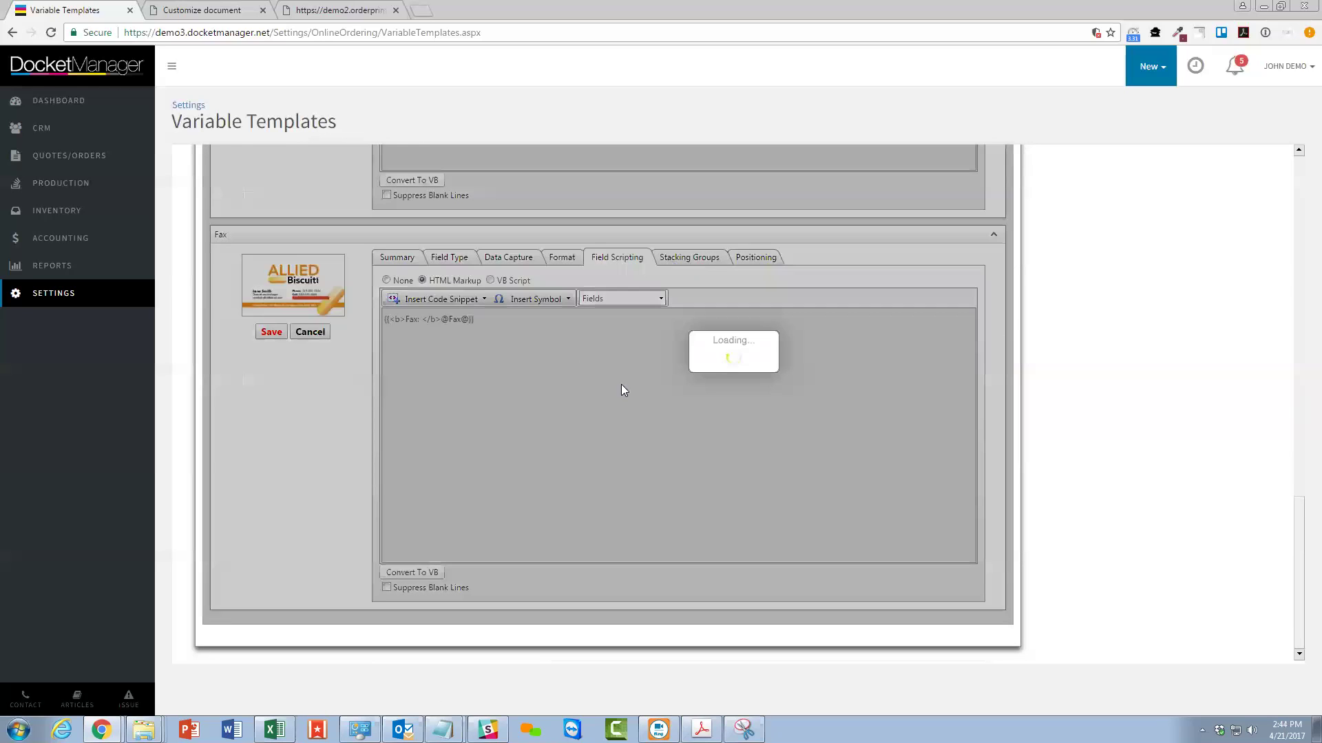
scroll(622, 385, "up", 7)
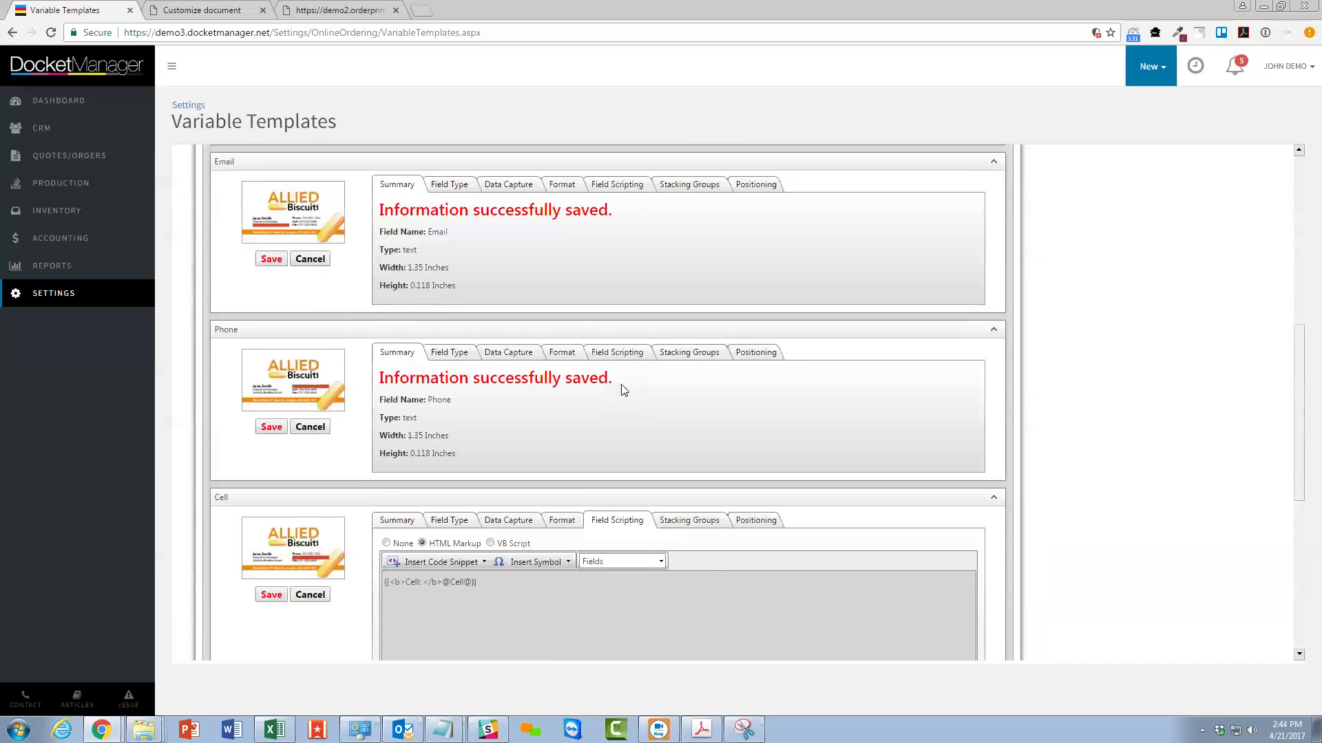
scroll(623, 389, "up", 1)
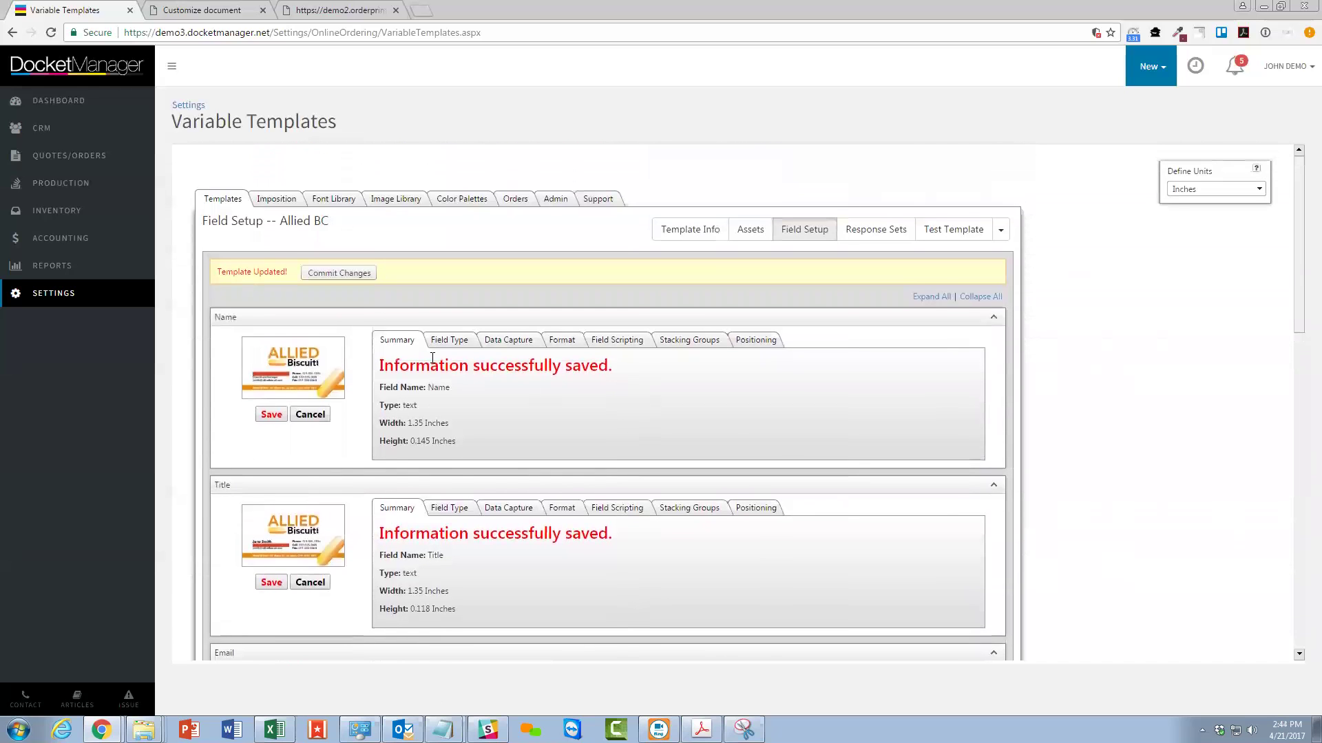
Commit the template changes and open the Test Template proof of the card.
left_click(350, 272)
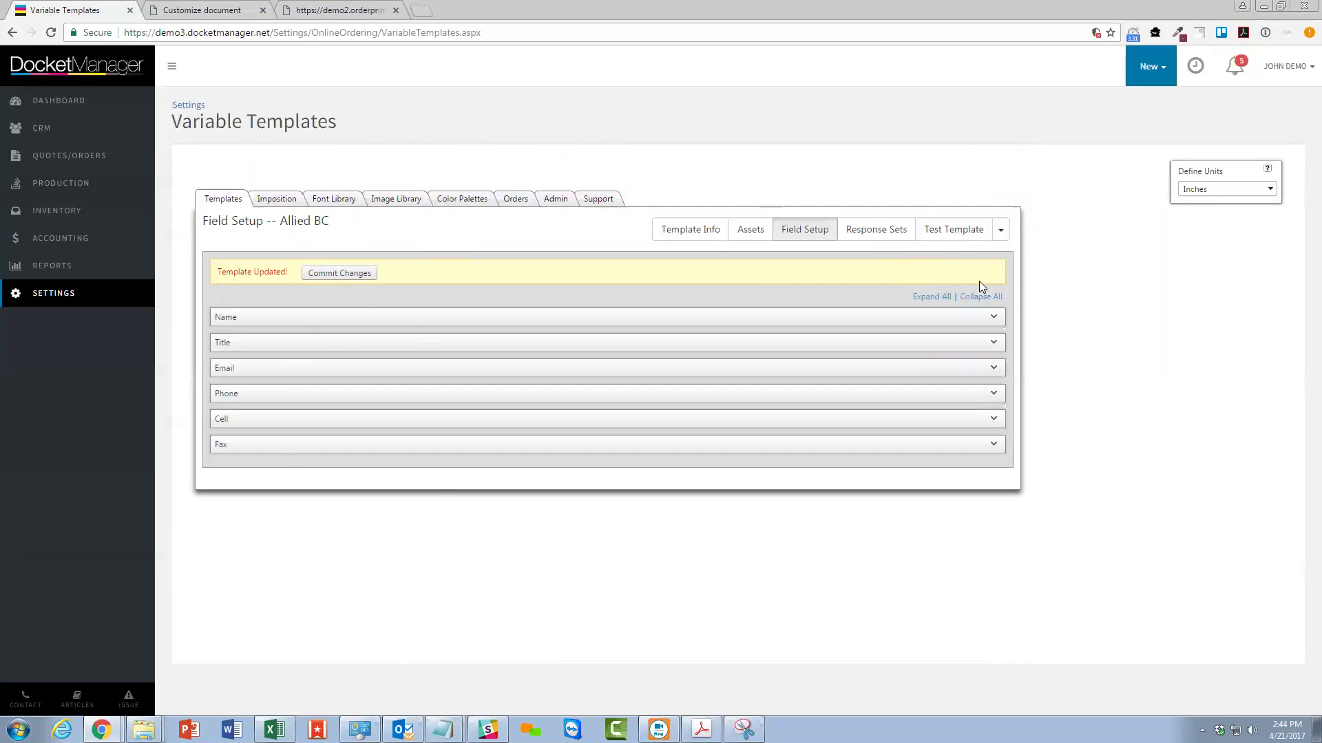
left_click(955, 234)
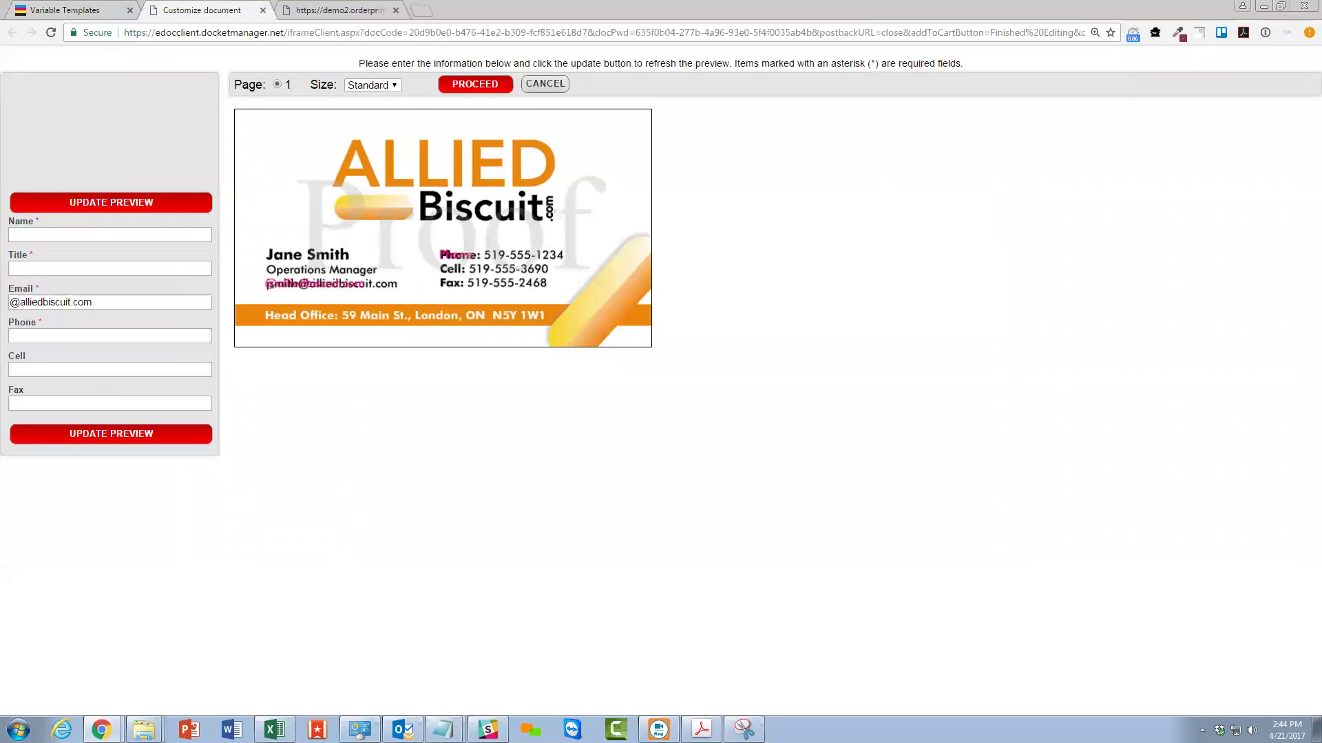
Enter the contact's full name, the title 'Operations Manager', and their e-mail username.
left_click_drag(15, 220, 21, 222)
left_click(25, 234)
left_click_drag(89, 301, 10, 302)
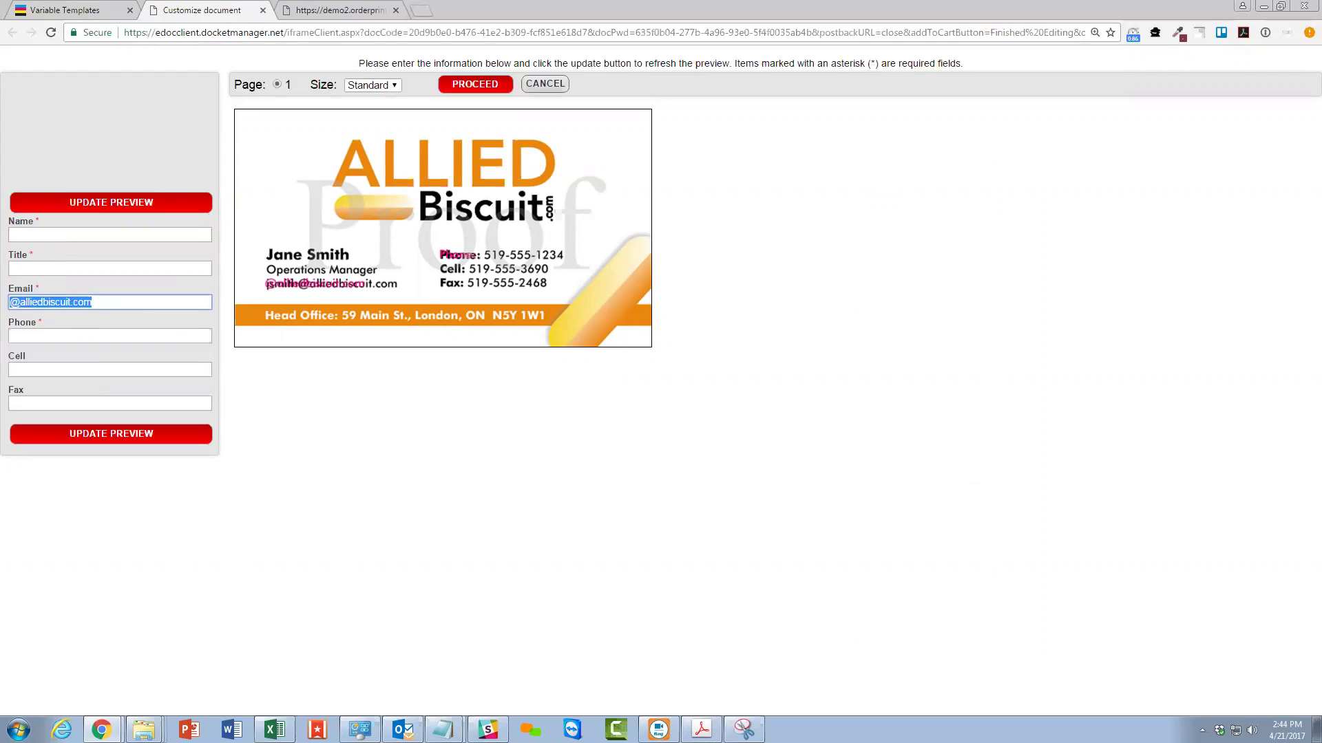
left_click(76, 280)
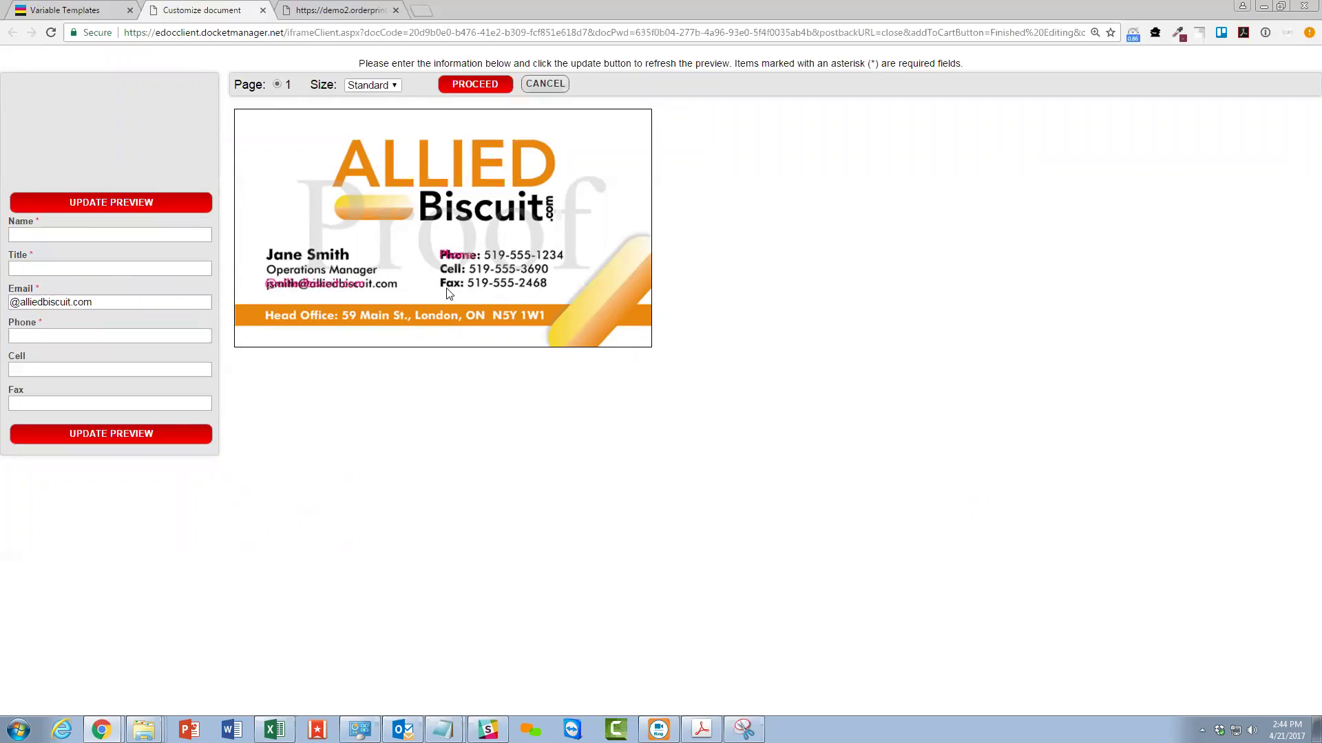
left_click(47, 236)
type("Jane Smith")
key("Tab")
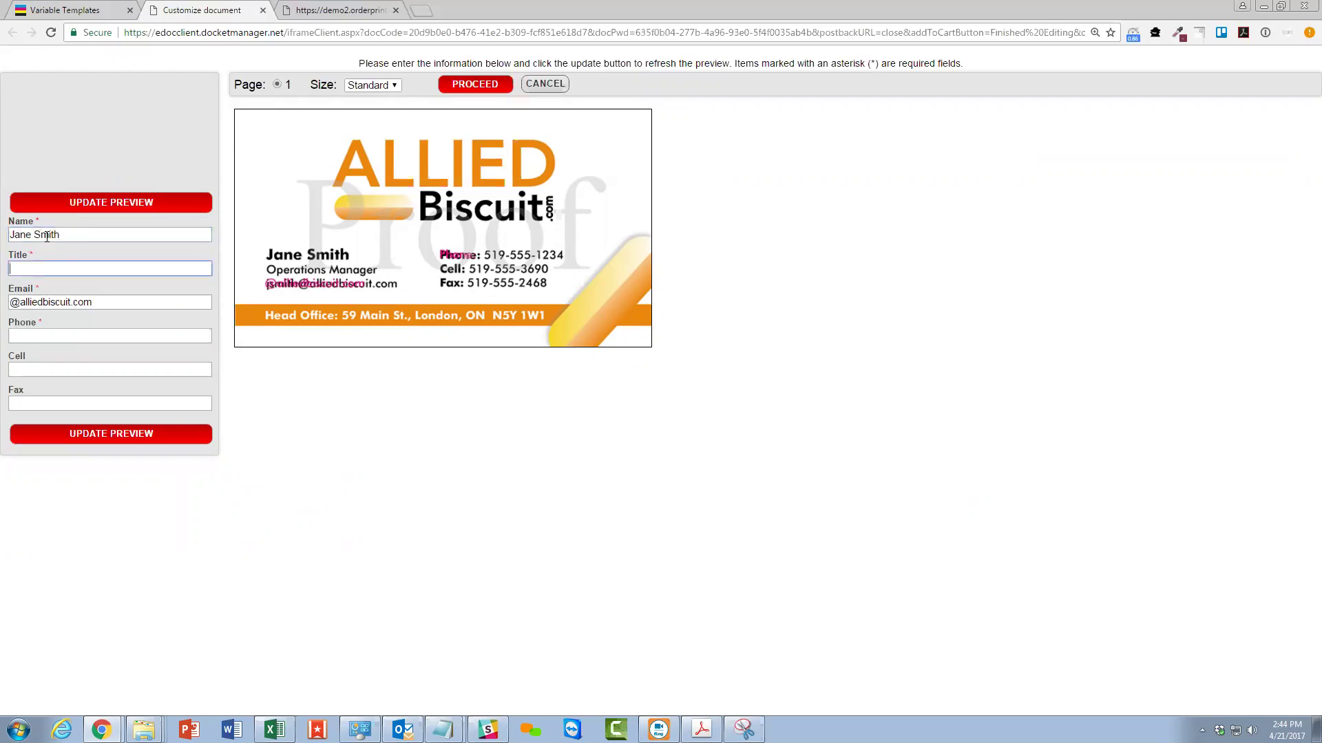
type("Operations Manager")
left_click(10, 302)
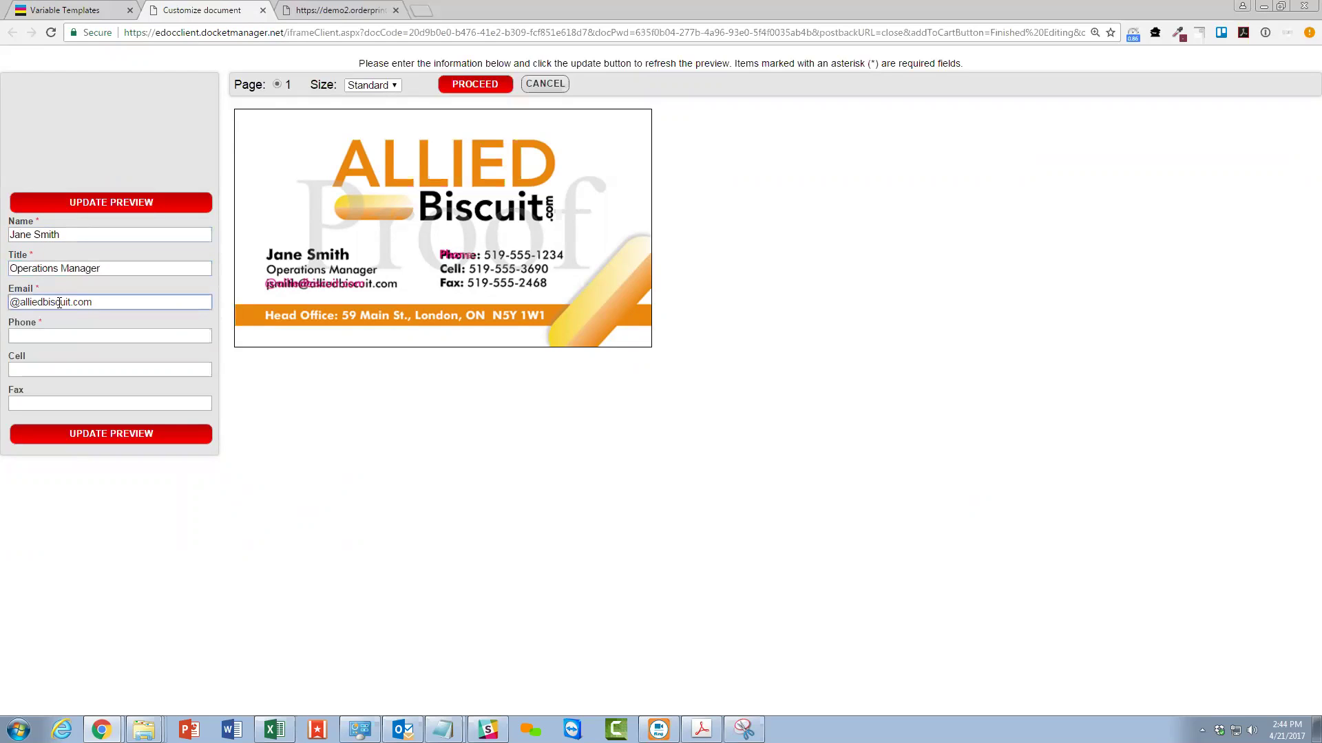
key("BackSpace")
key("BackSpace")
key("BackSpace")
Enter the phone number, paste the cell and fax numbers, and update the preview.
left_click(59, 333)
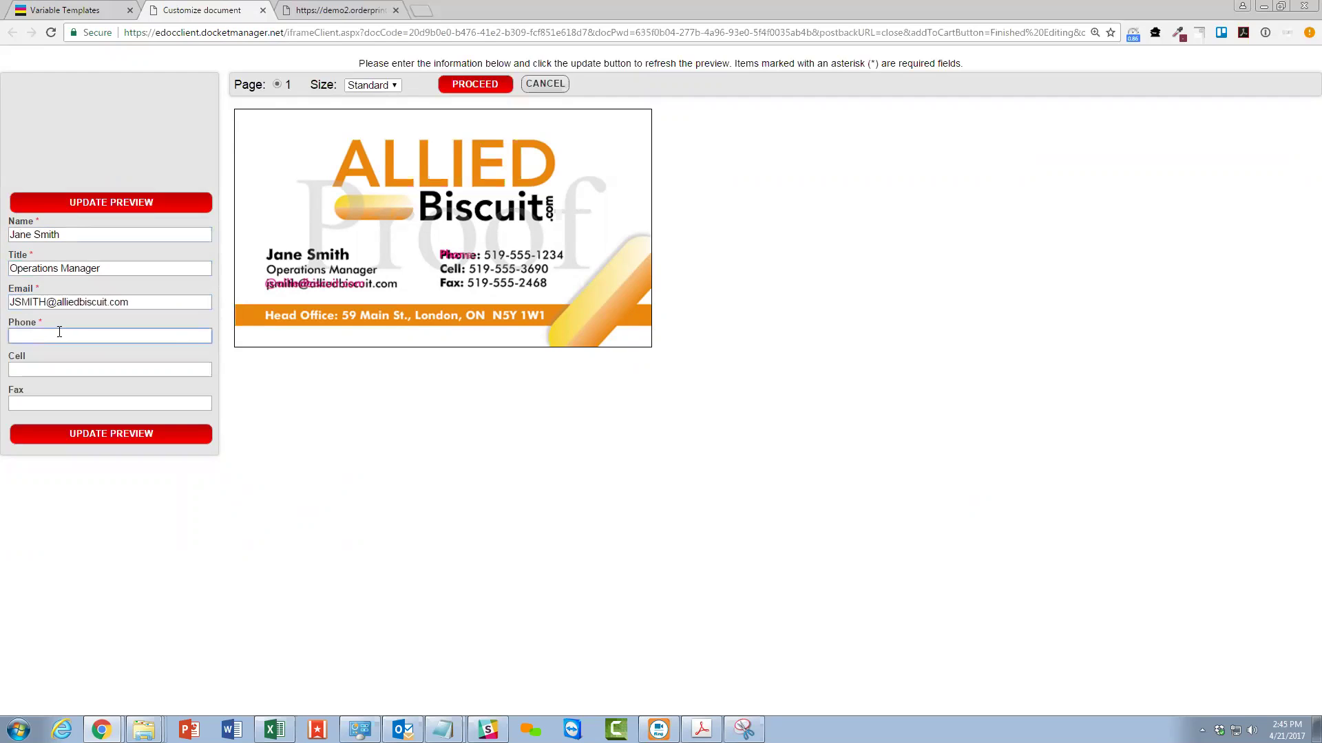
type("5195551234")
key("Tab")
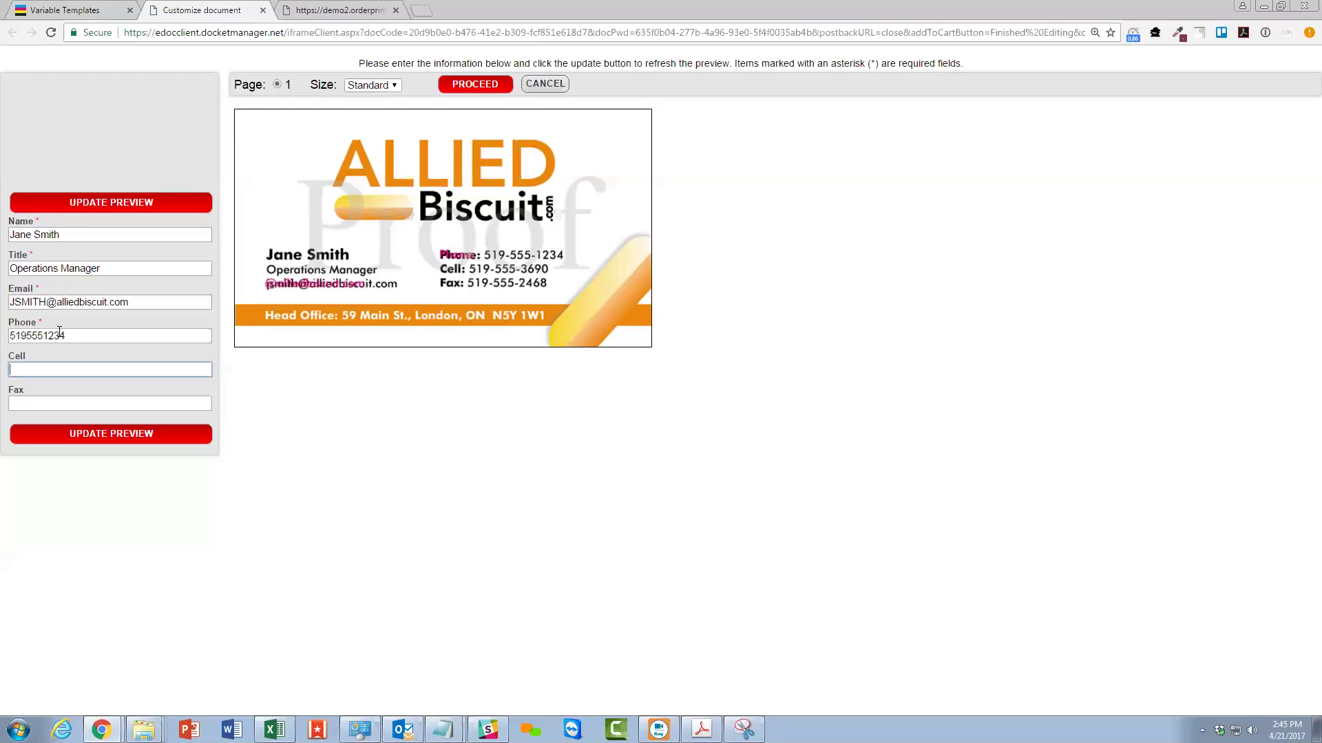
key("ctrl+v")
key("Tab")
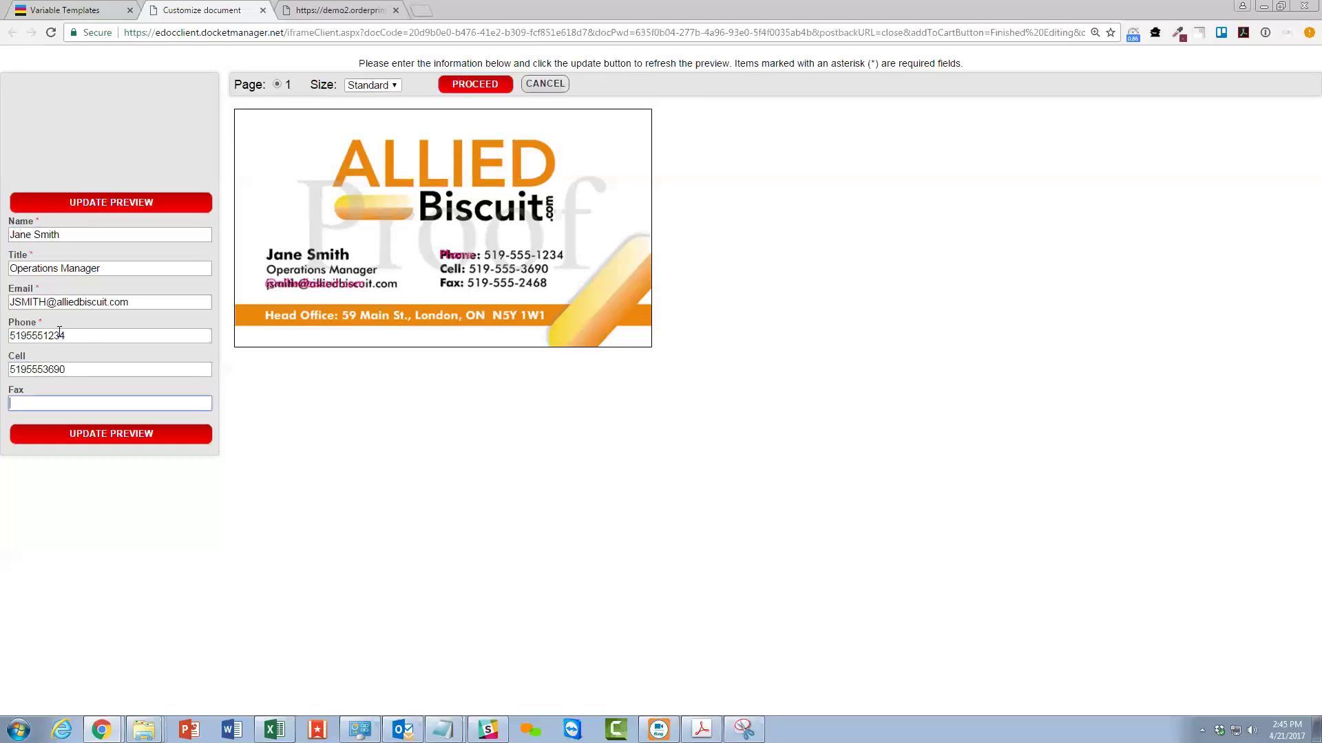
key("ctrl+v")
left_click(97, 435)
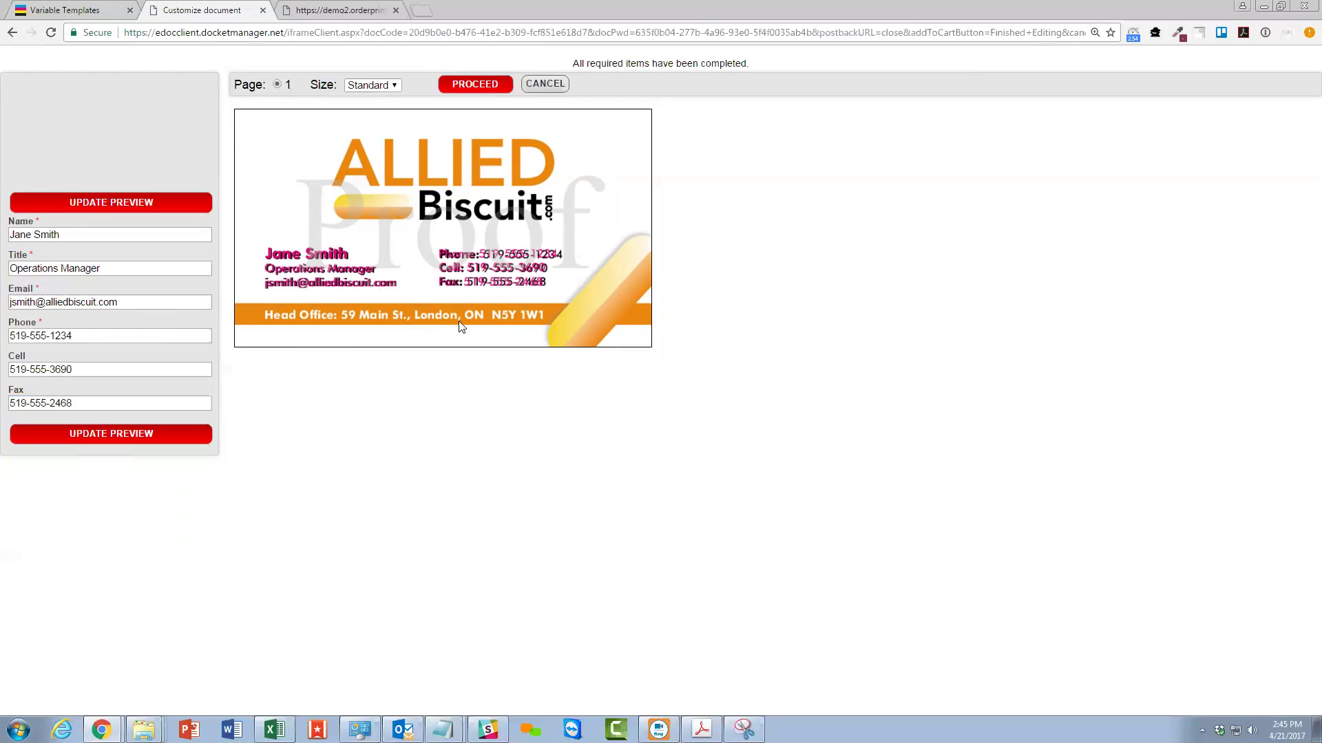
left_click(373, 87)
View the proof at X-Large to inspect the phone lines, then bring Allied BC.pdf forward.
left_click(366, 138)
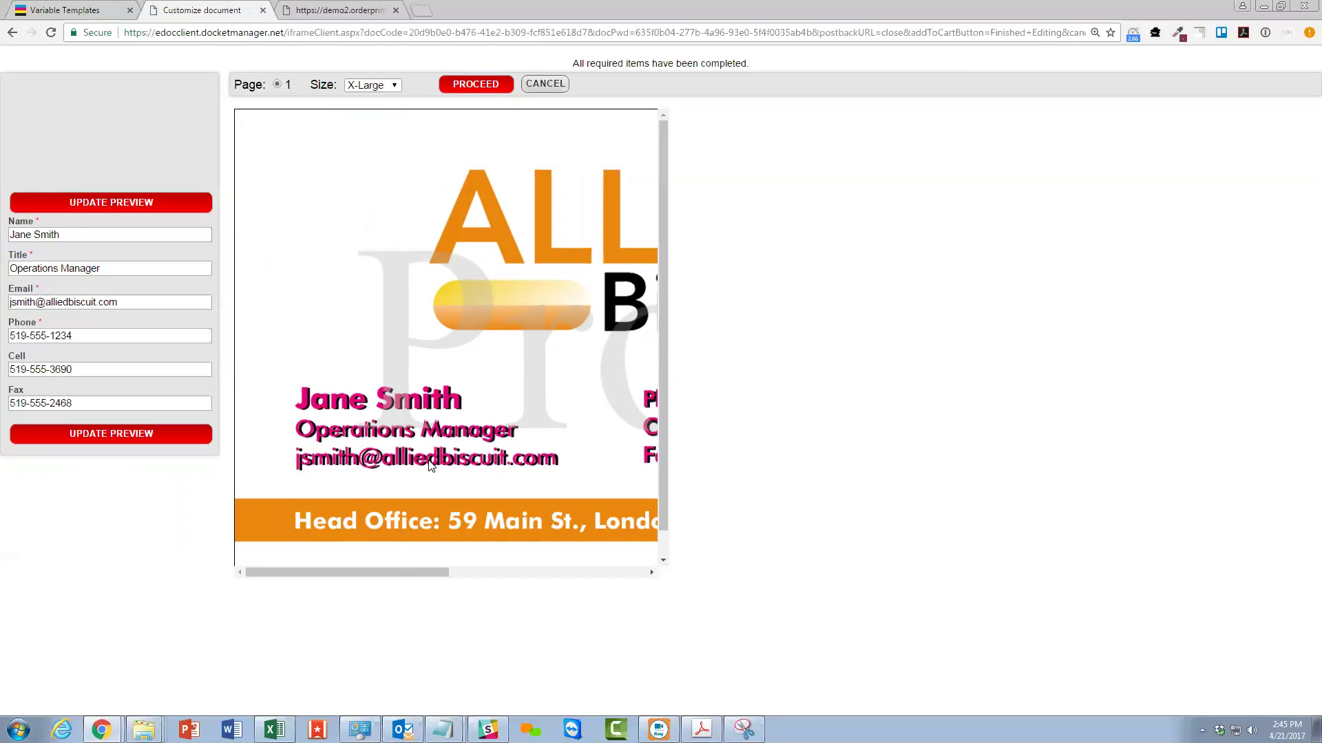
left_click_drag(388, 571, 505, 573)
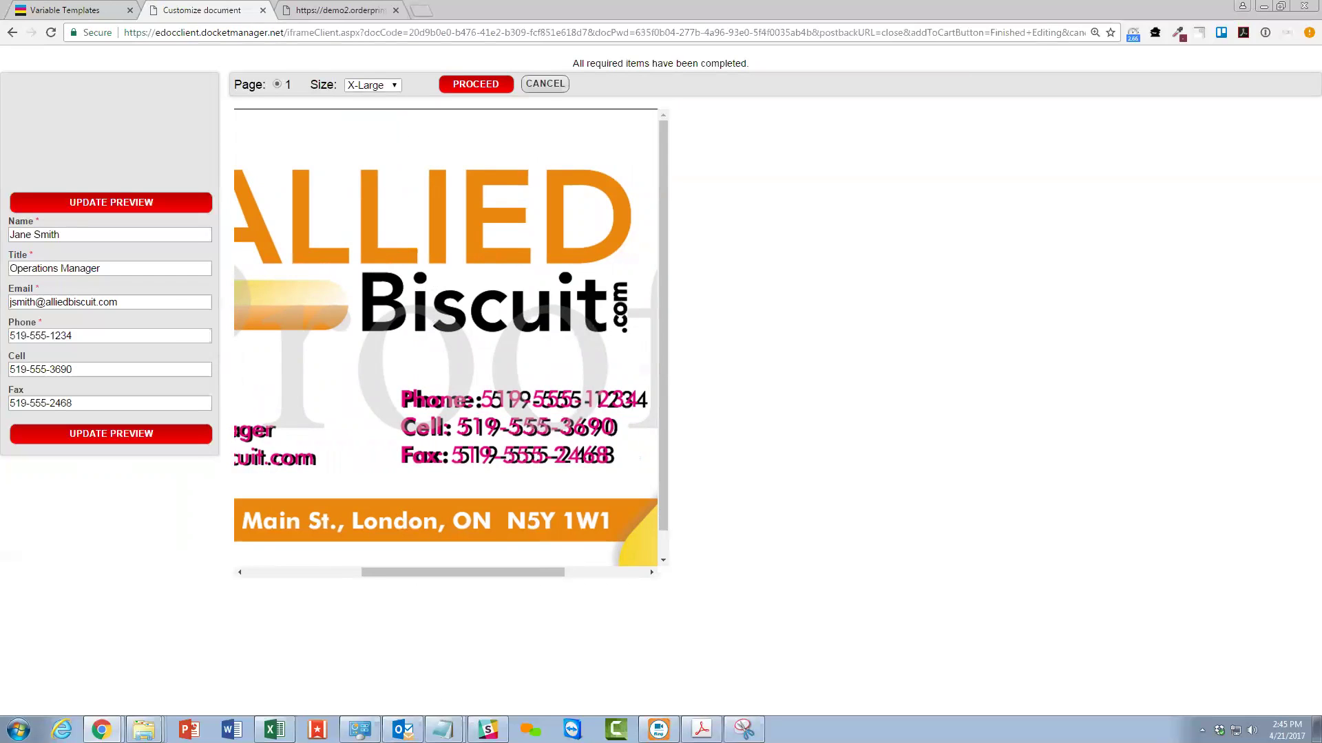
left_click_drag(1321, 29, 812, 26)
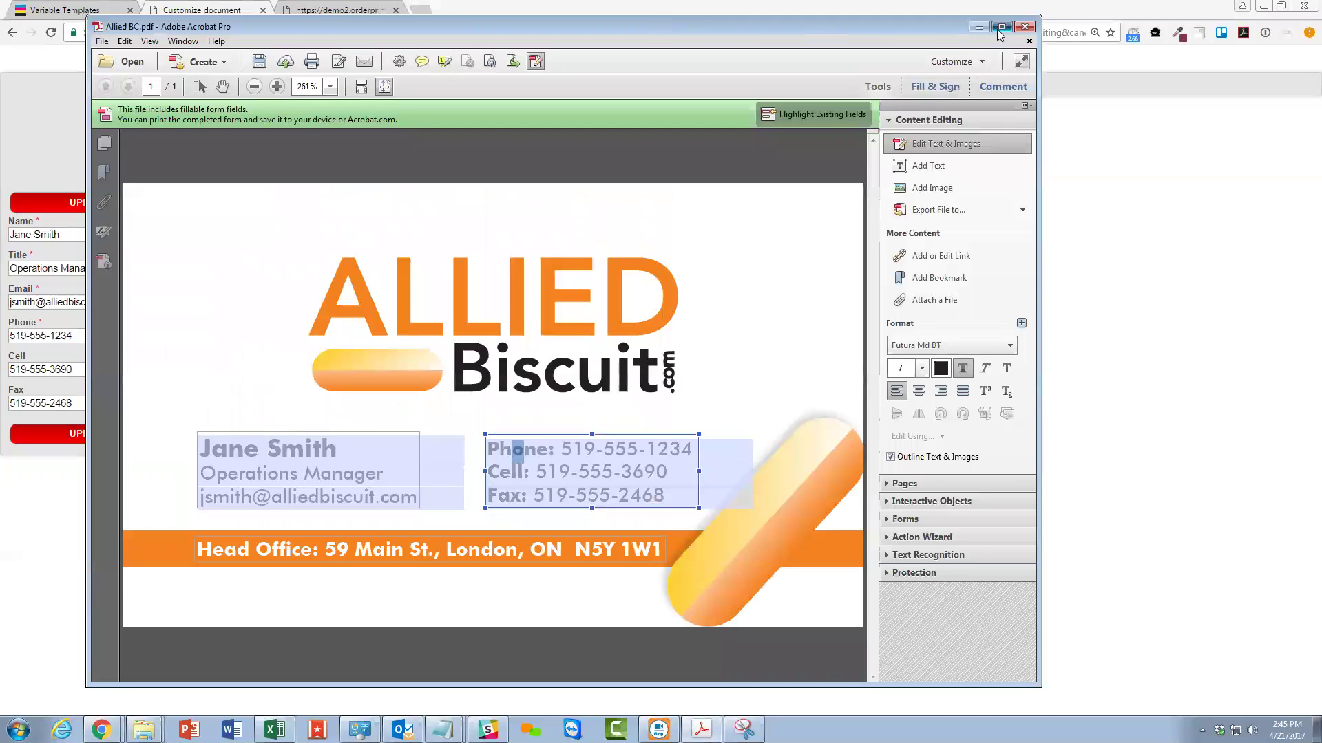
Maximize Acrobat, enter Forms editing, and inspect the Name, Title and Email fields.
left_click(1001, 26)
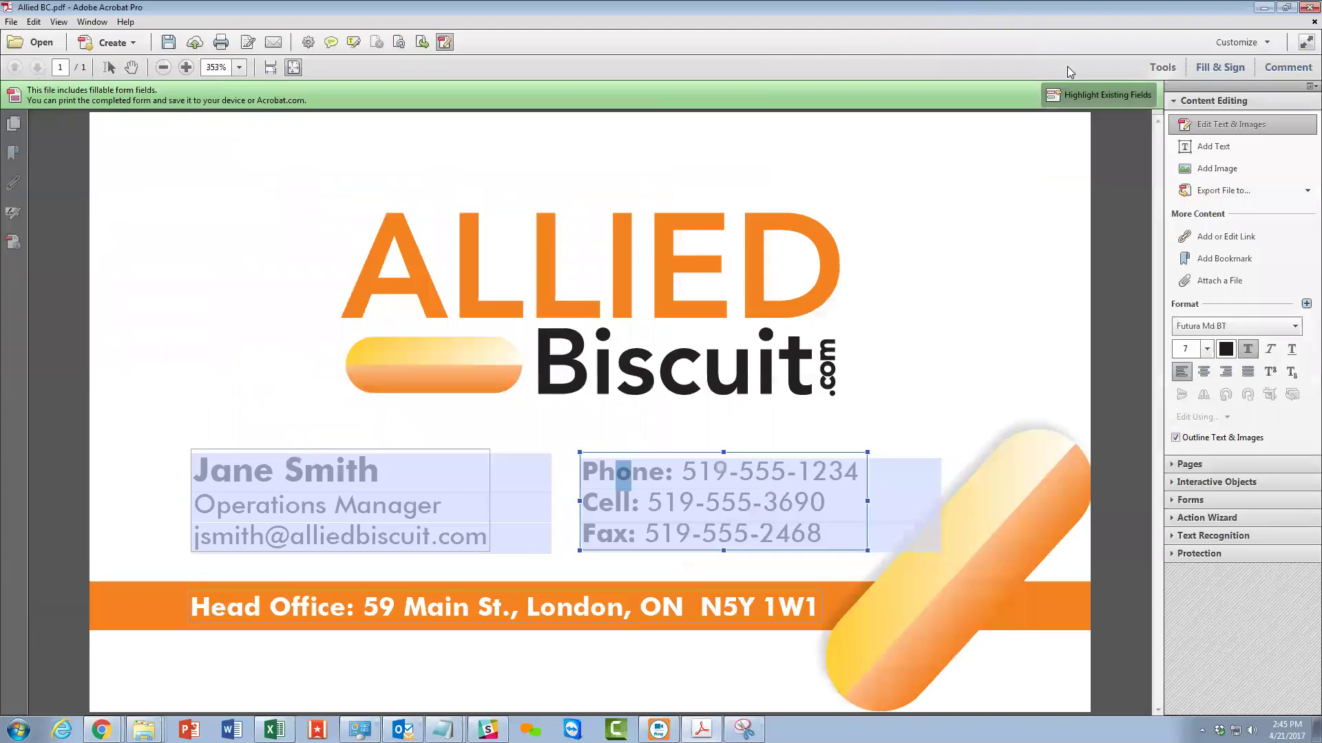
left_click(1212, 498)
left_click(1209, 199)
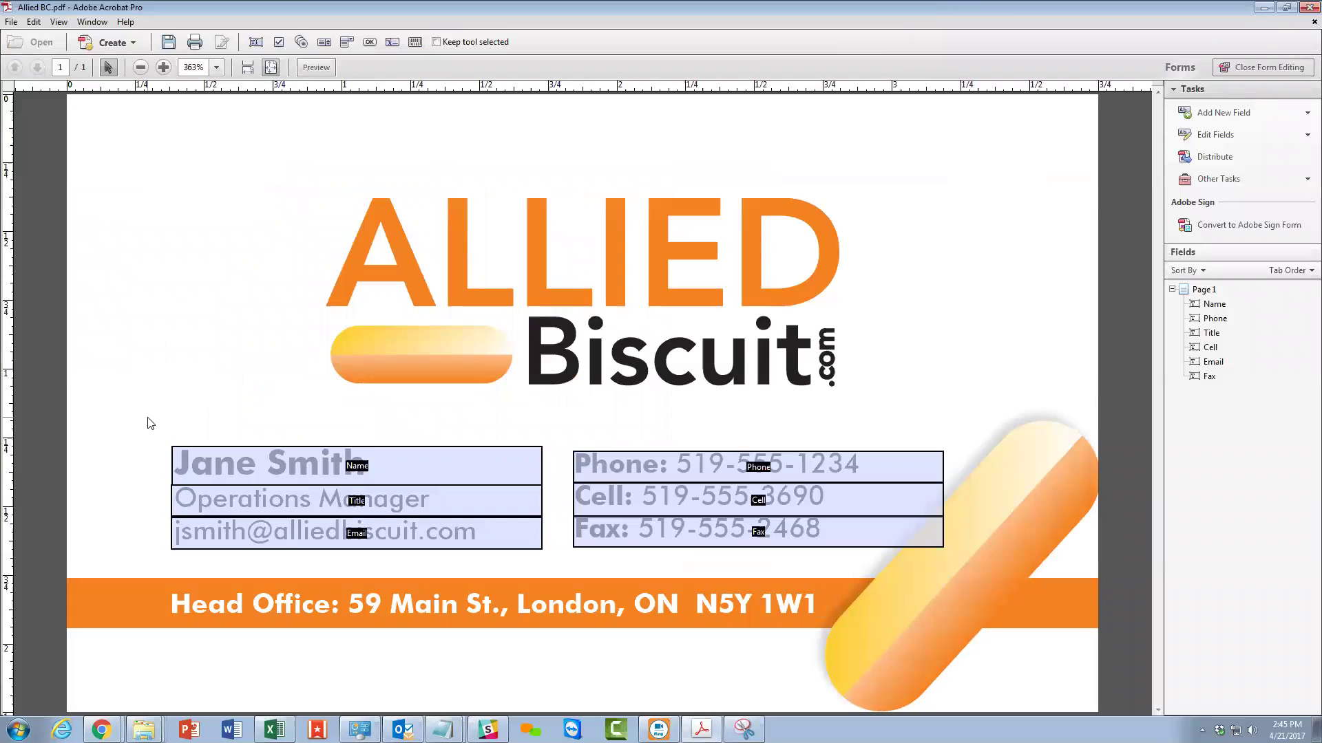
left_click(182, 502)
left_click(269, 414)
left_click(198, 469)
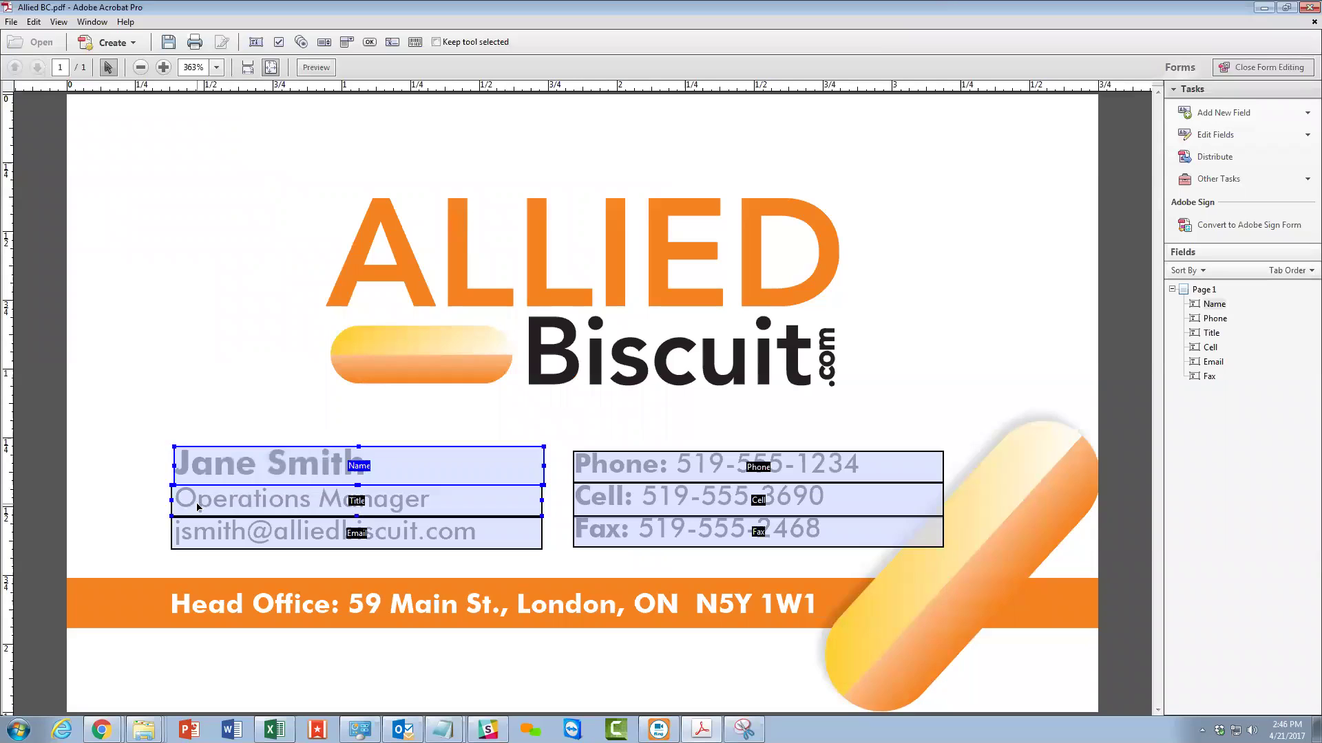
left_click(199, 507)
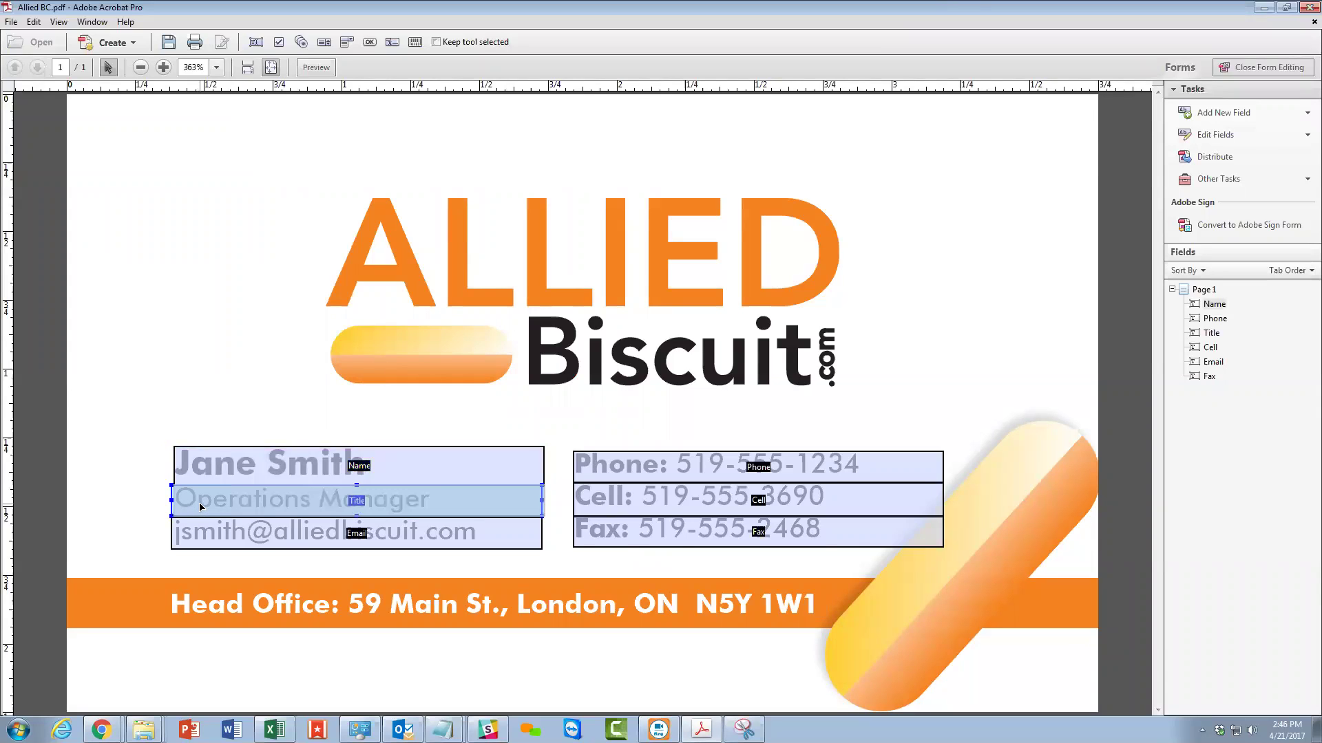
left_click(206, 543)
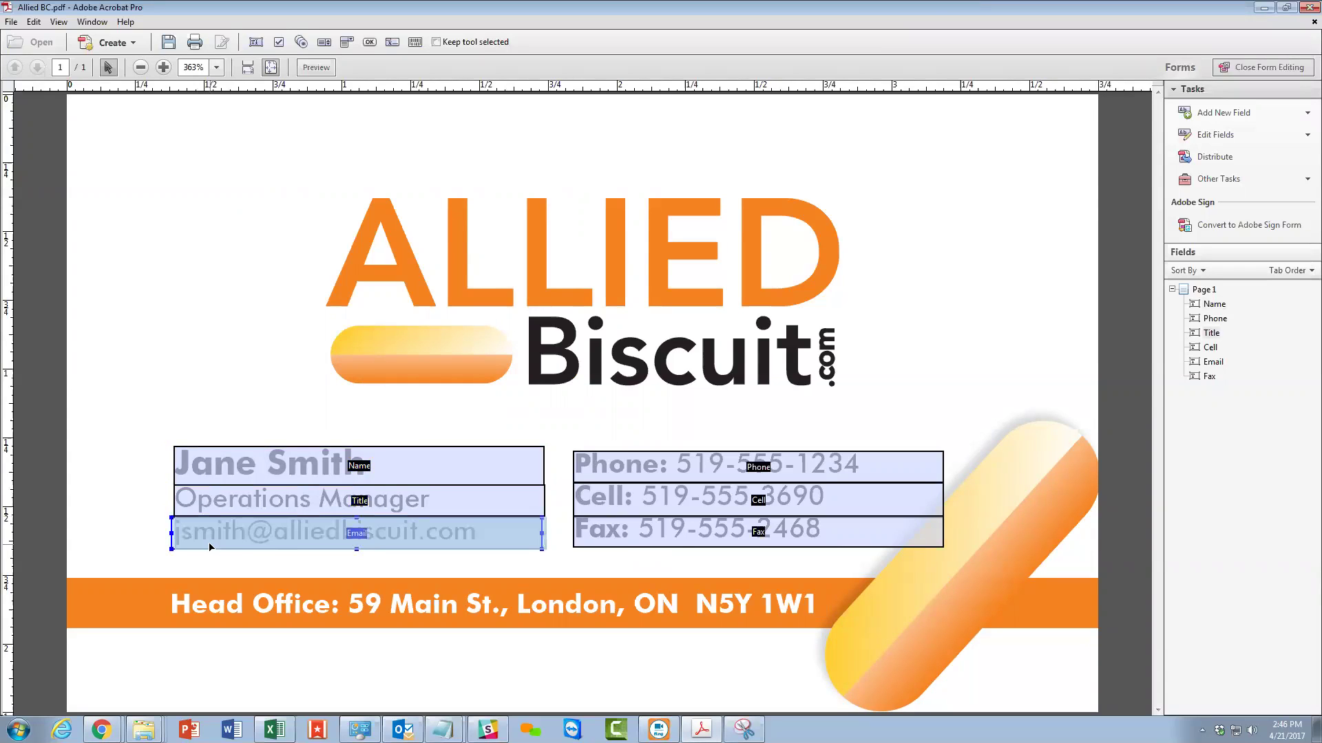
left_click(147, 519)
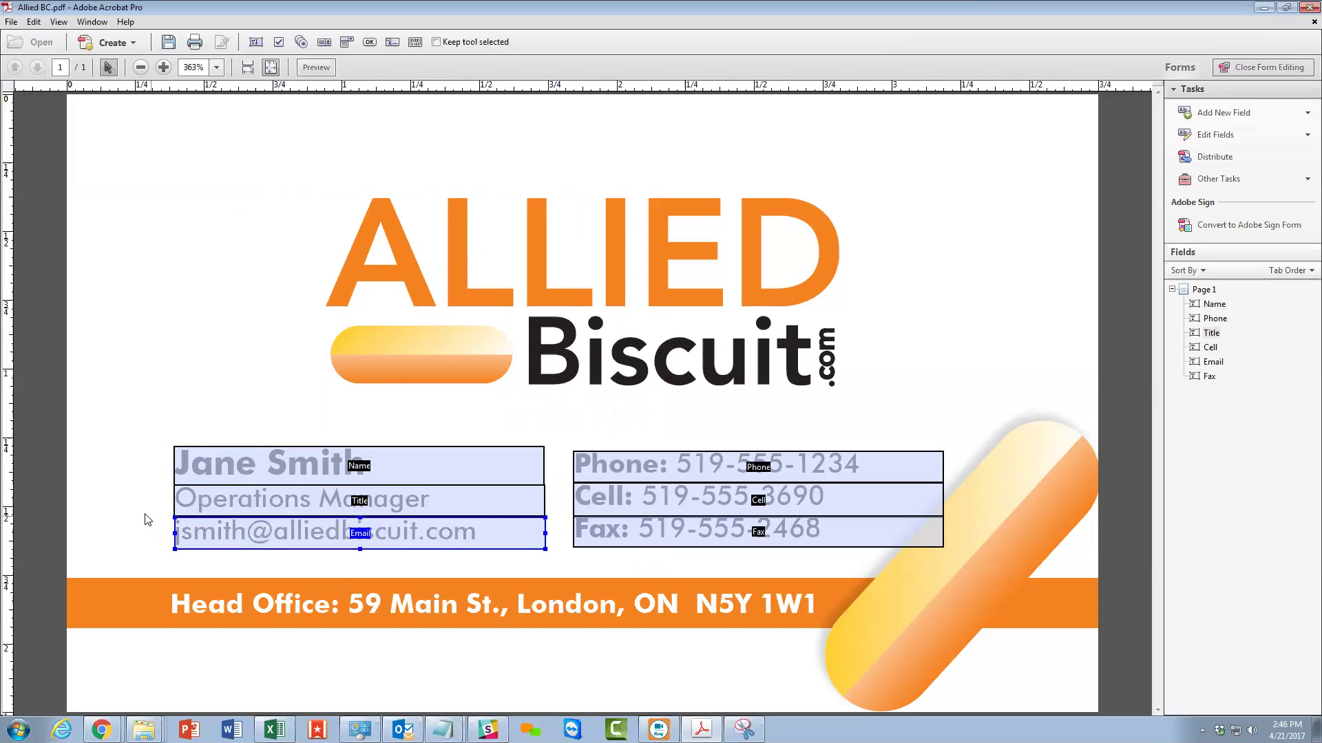
left_click(221, 530)
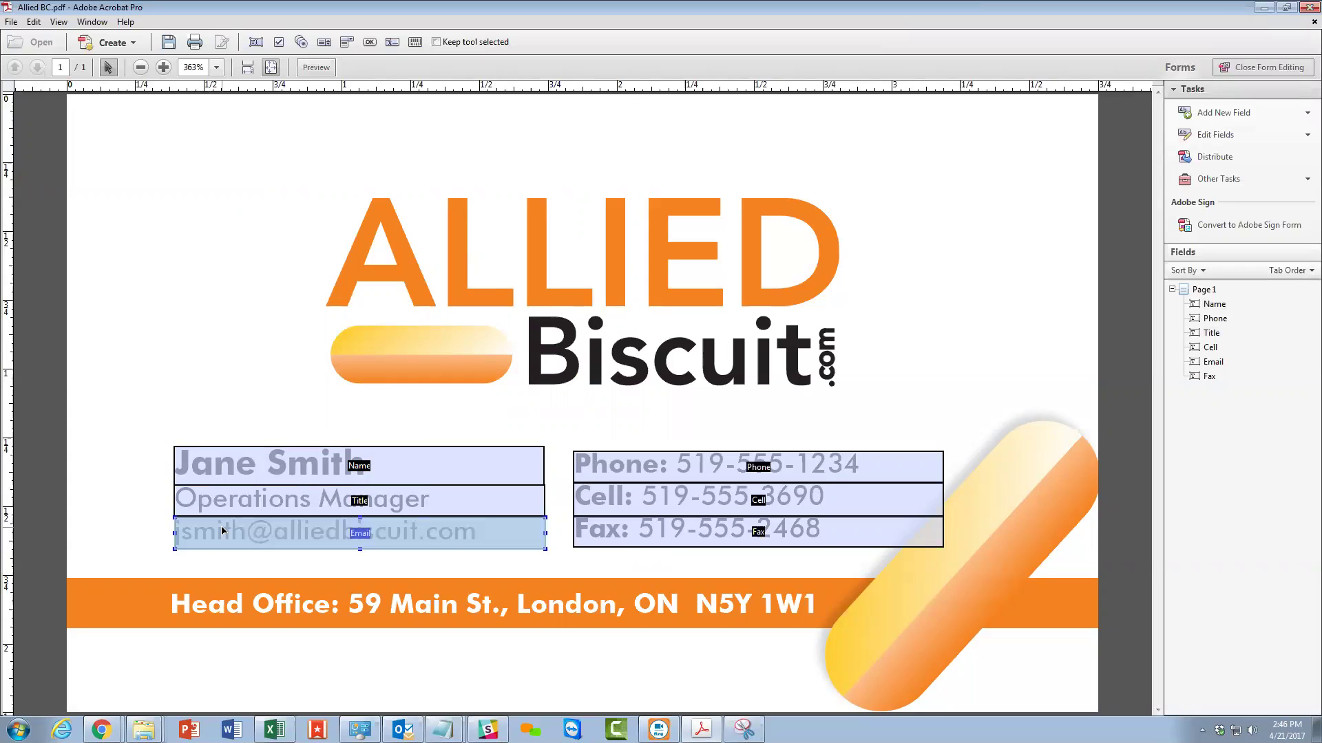
left_click(165, 525)
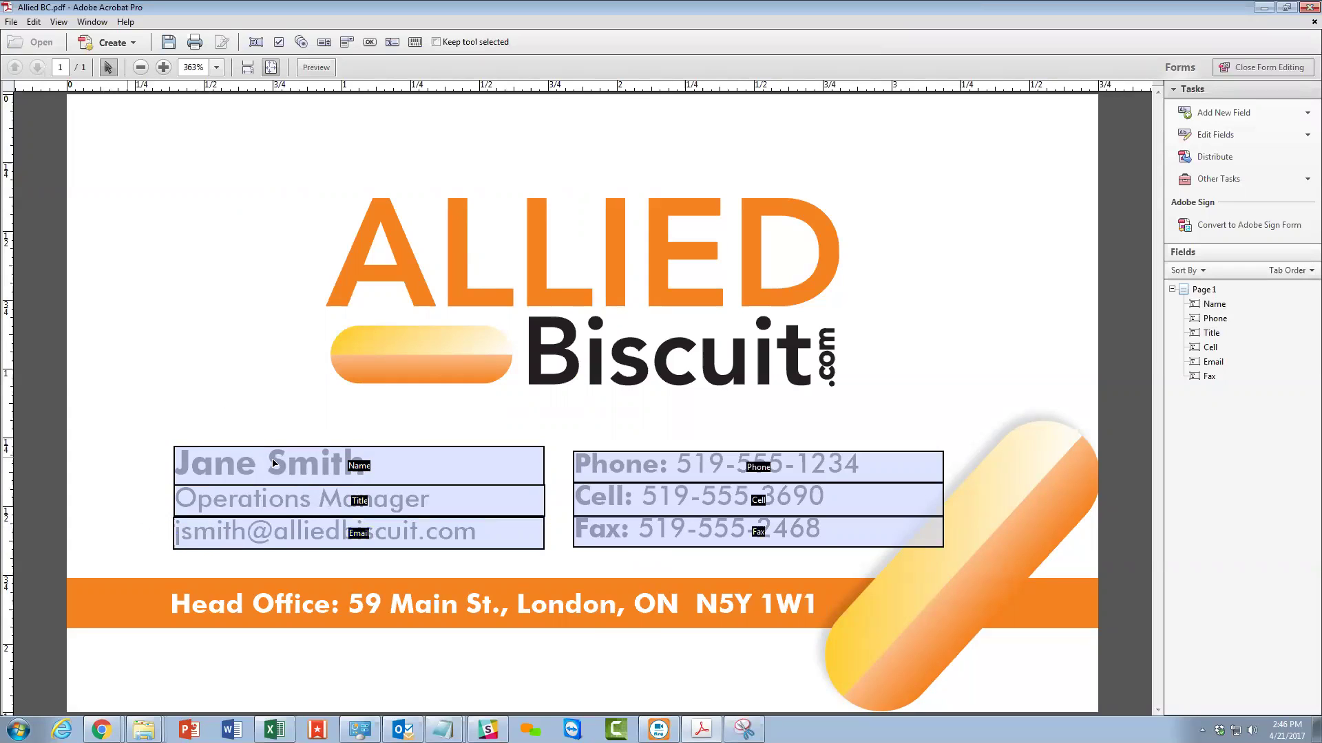
right_click(324, 387)
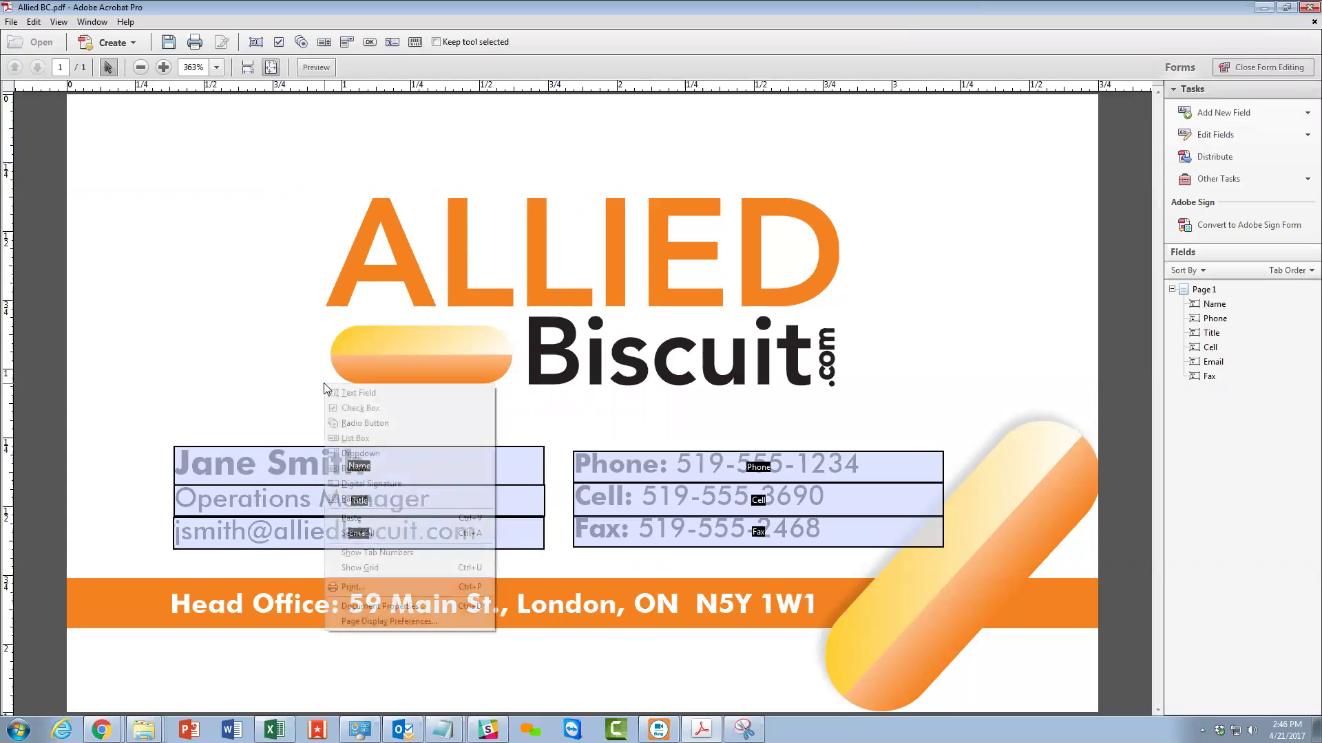
Check the Name field's position and size in its Properties.
right_click(270, 461)
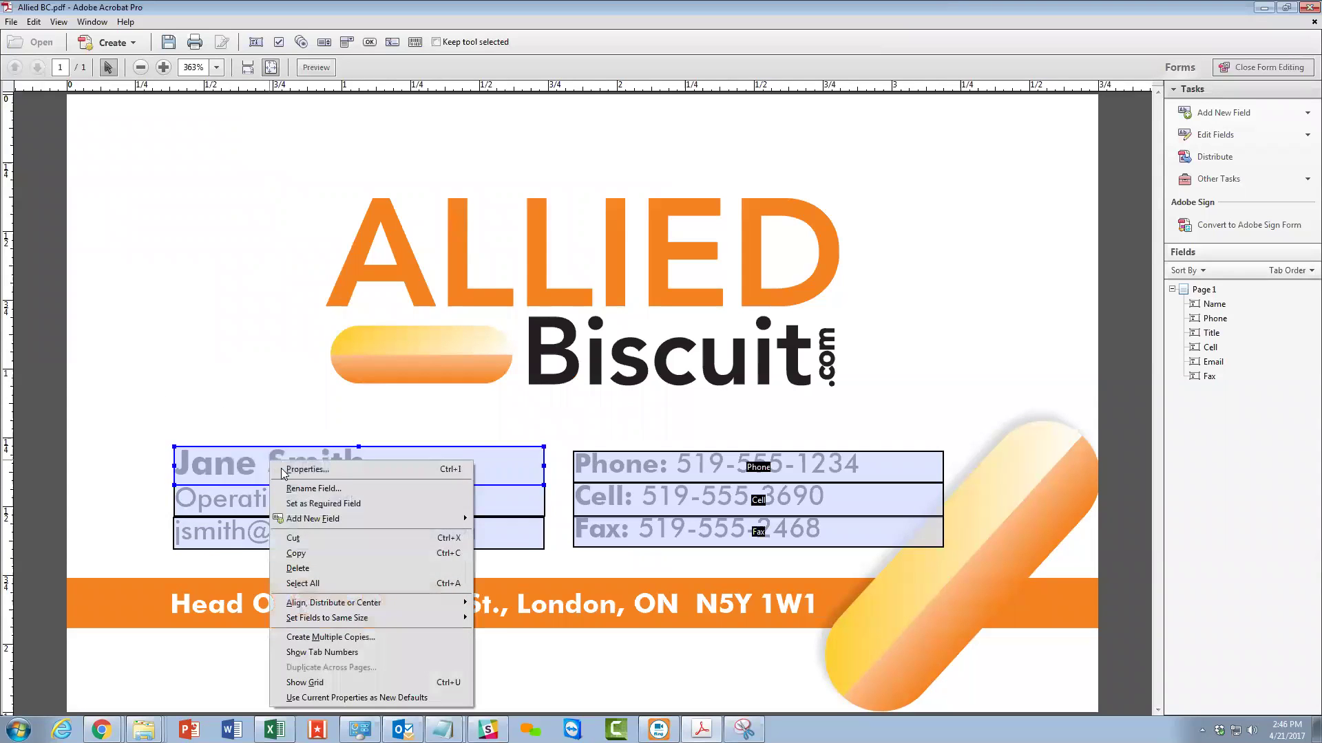
left_click(332, 469)
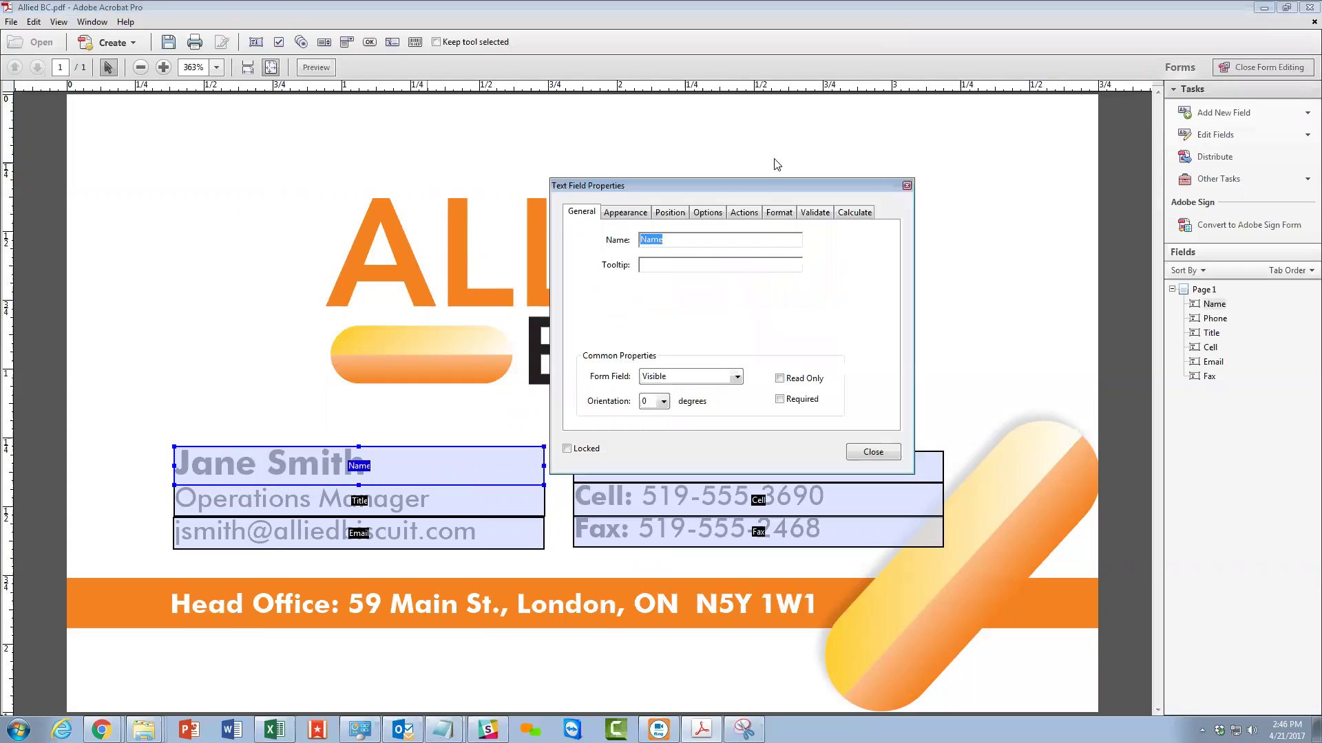
left_click(672, 214)
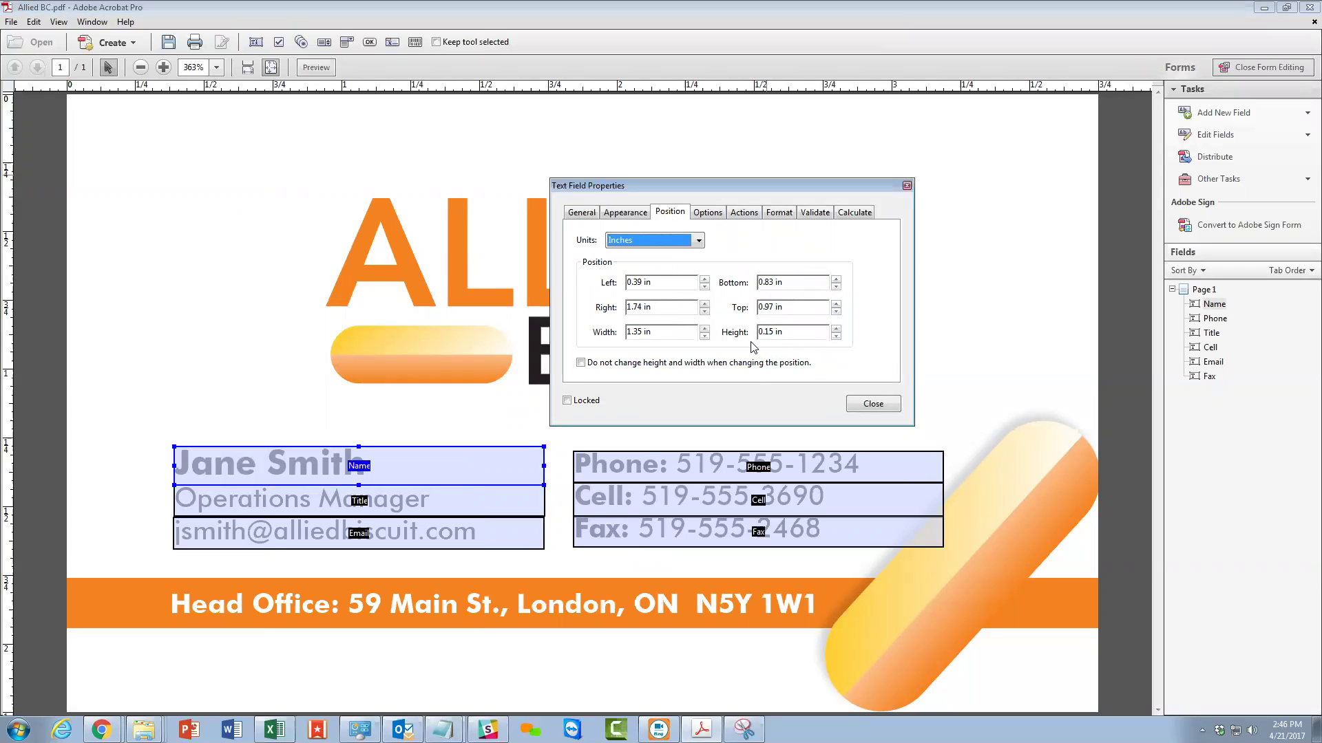
left_click(872, 404)
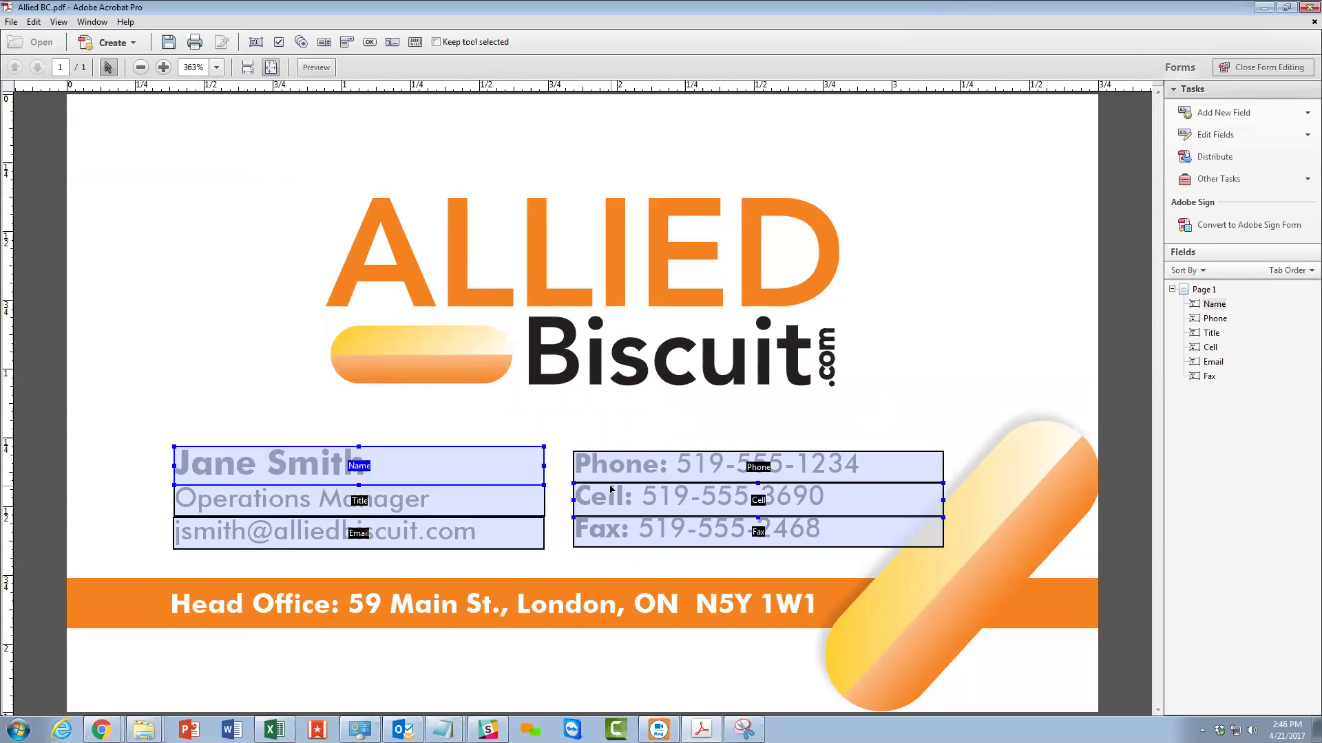
Nudge the Fax field slightly right to line up with Cell.
left_click(604, 530)
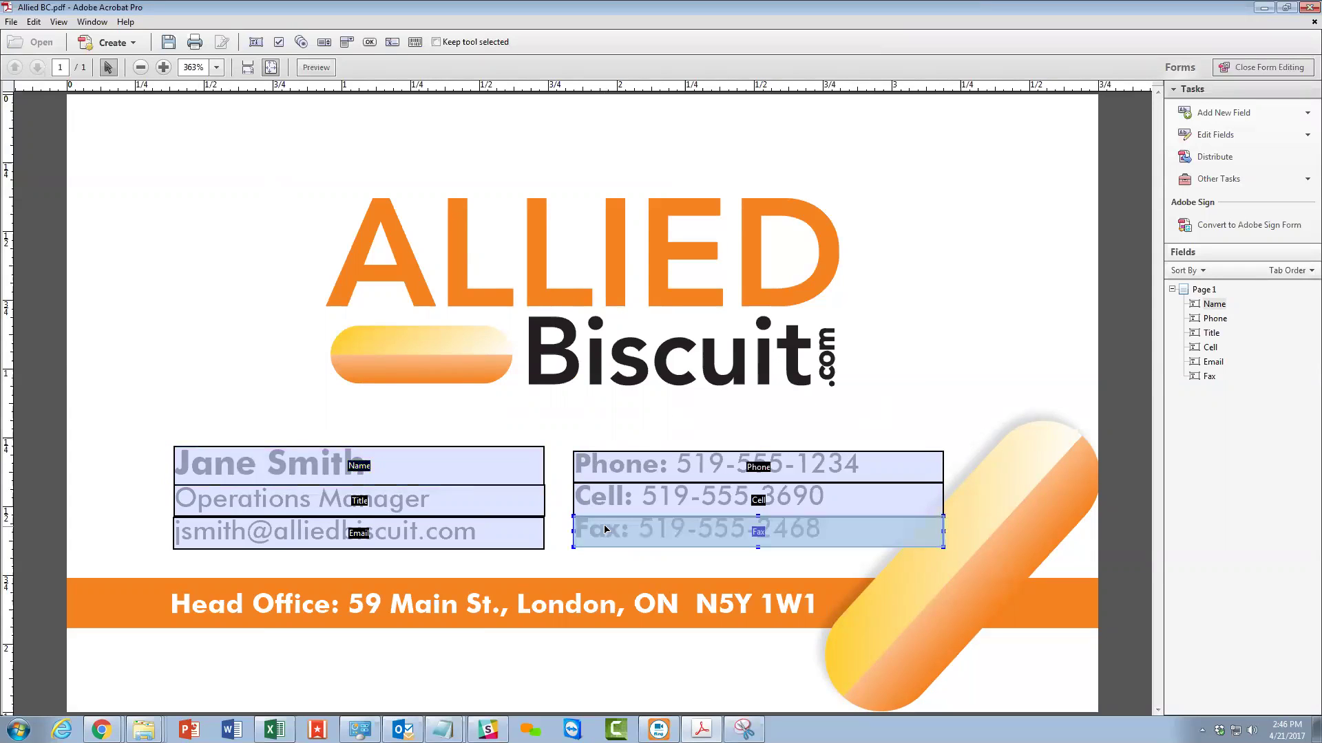
left_click(604, 513)
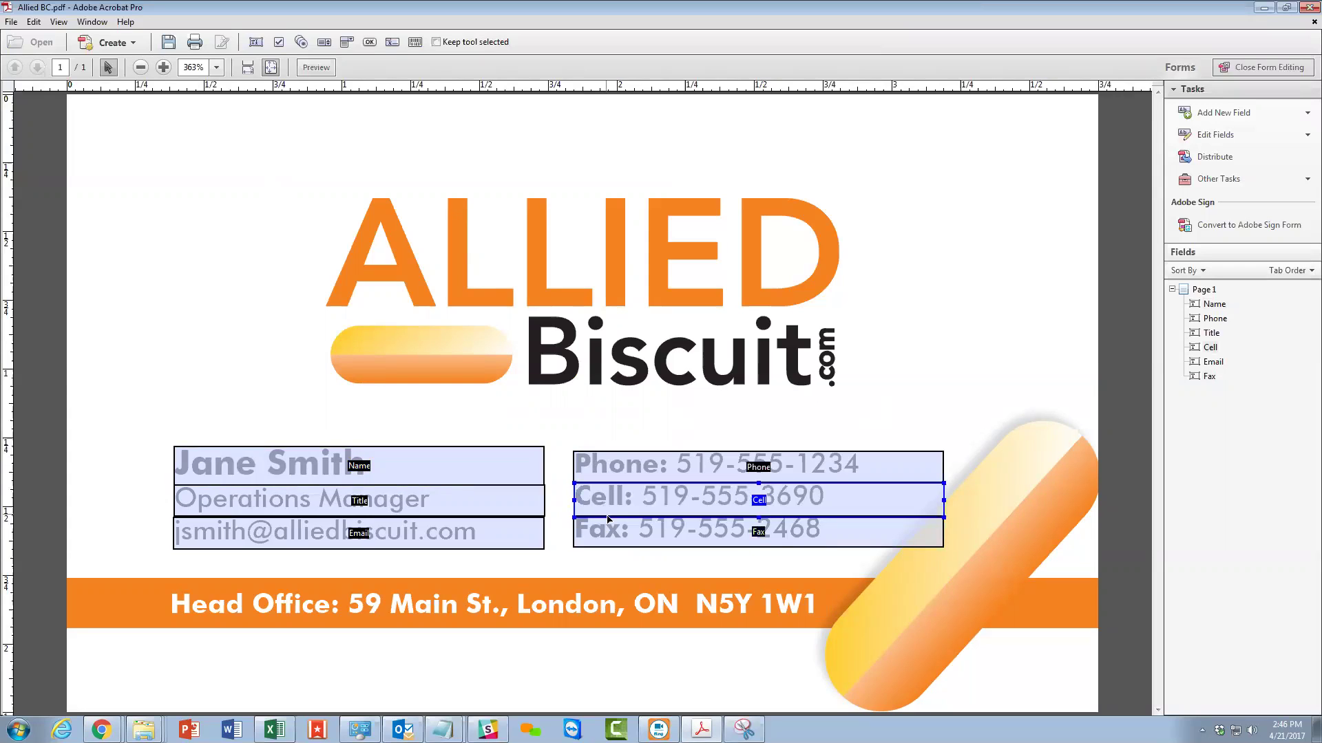
left_click(612, 529)
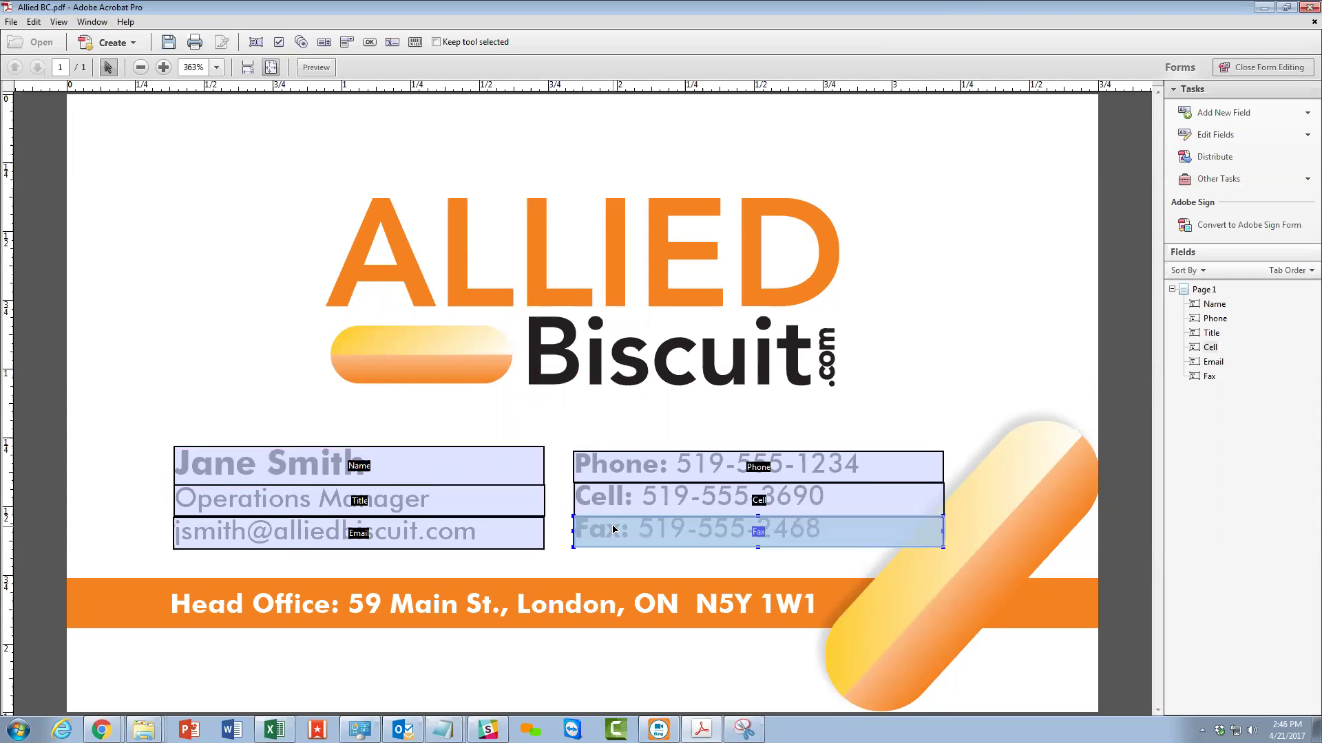
left_click_drag(612, 529, 614, 530)
left_click(560, 525)
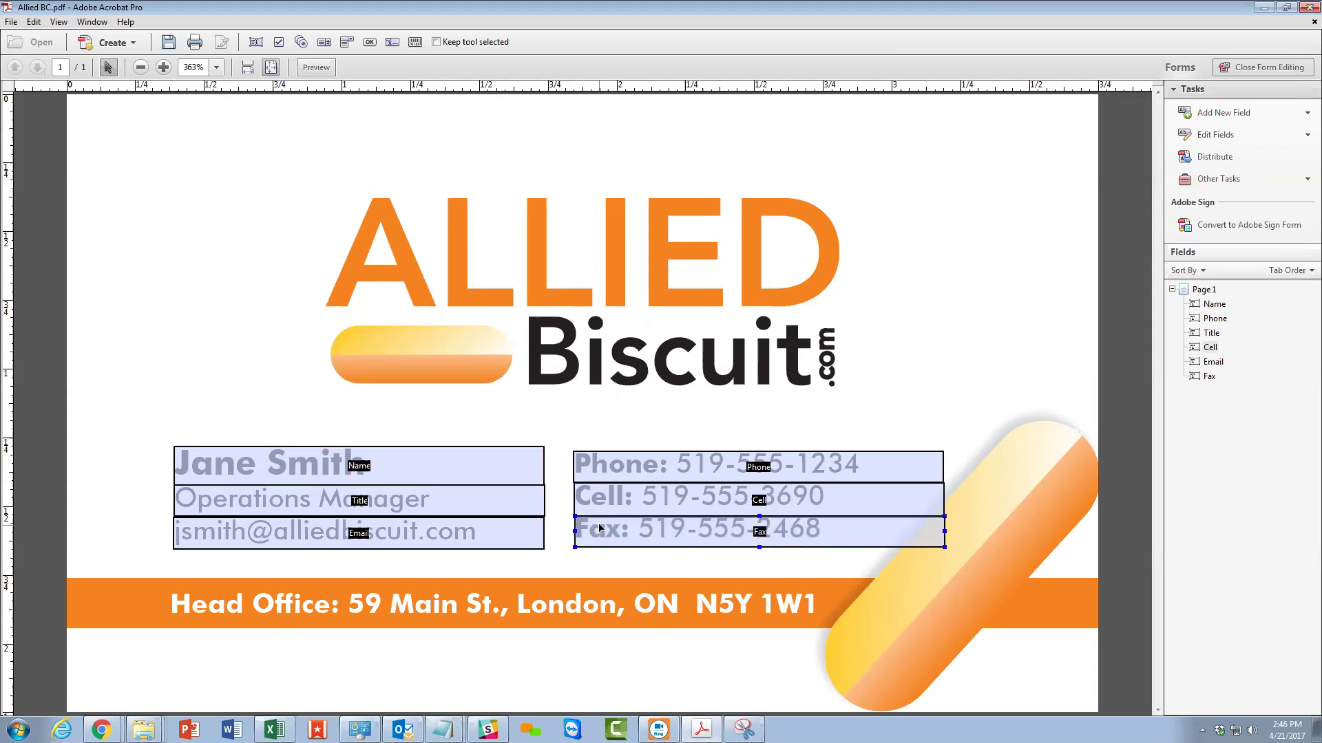
left_click(599, 521)
Check the Phone field's position and size, then save Allied BC.pdf.
left_click(596, 467)
left_click(586, 417)
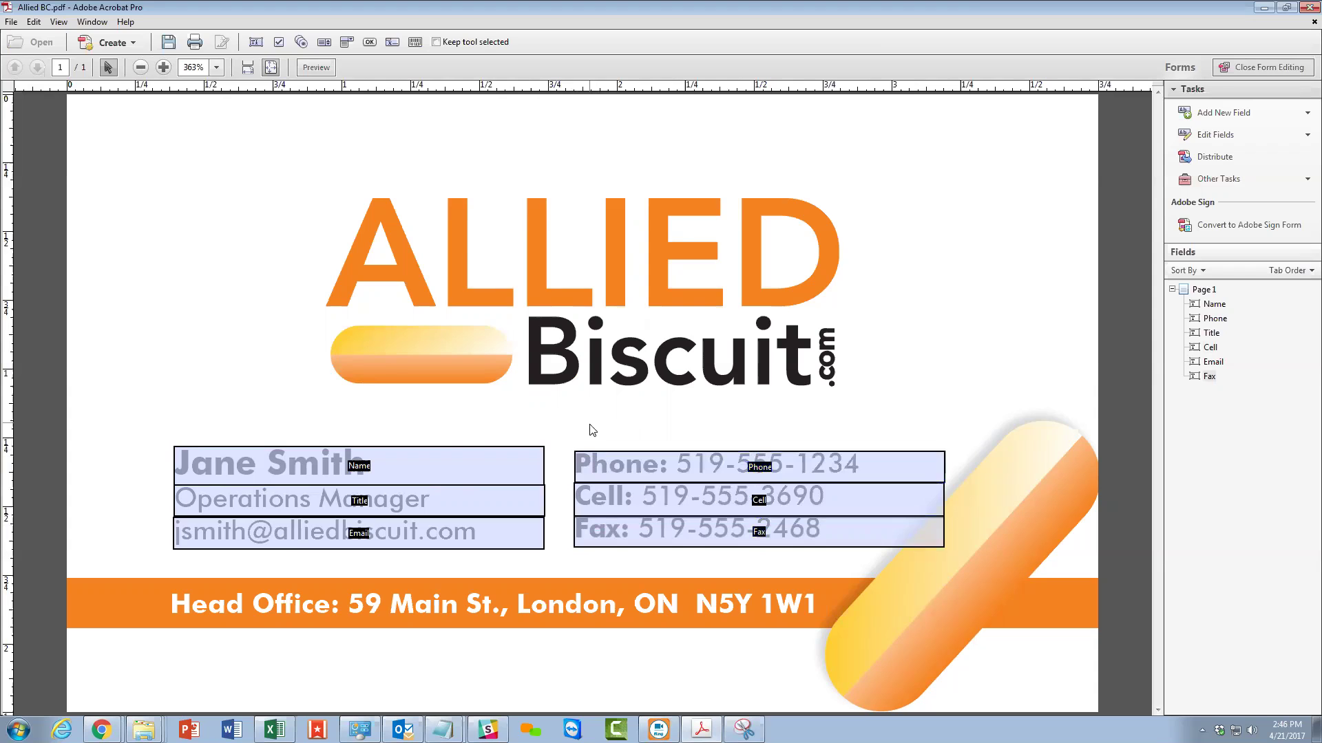
left_click(602, 461)
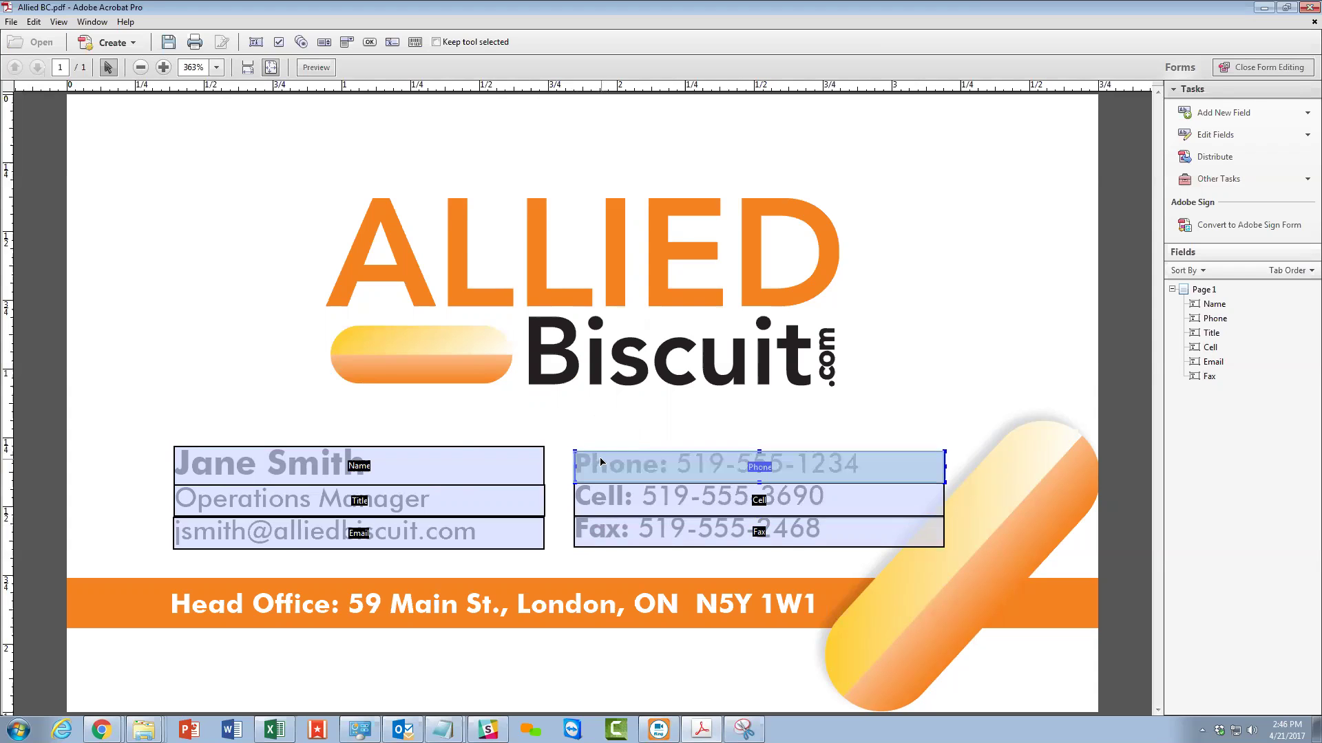
double_click(602, 461)
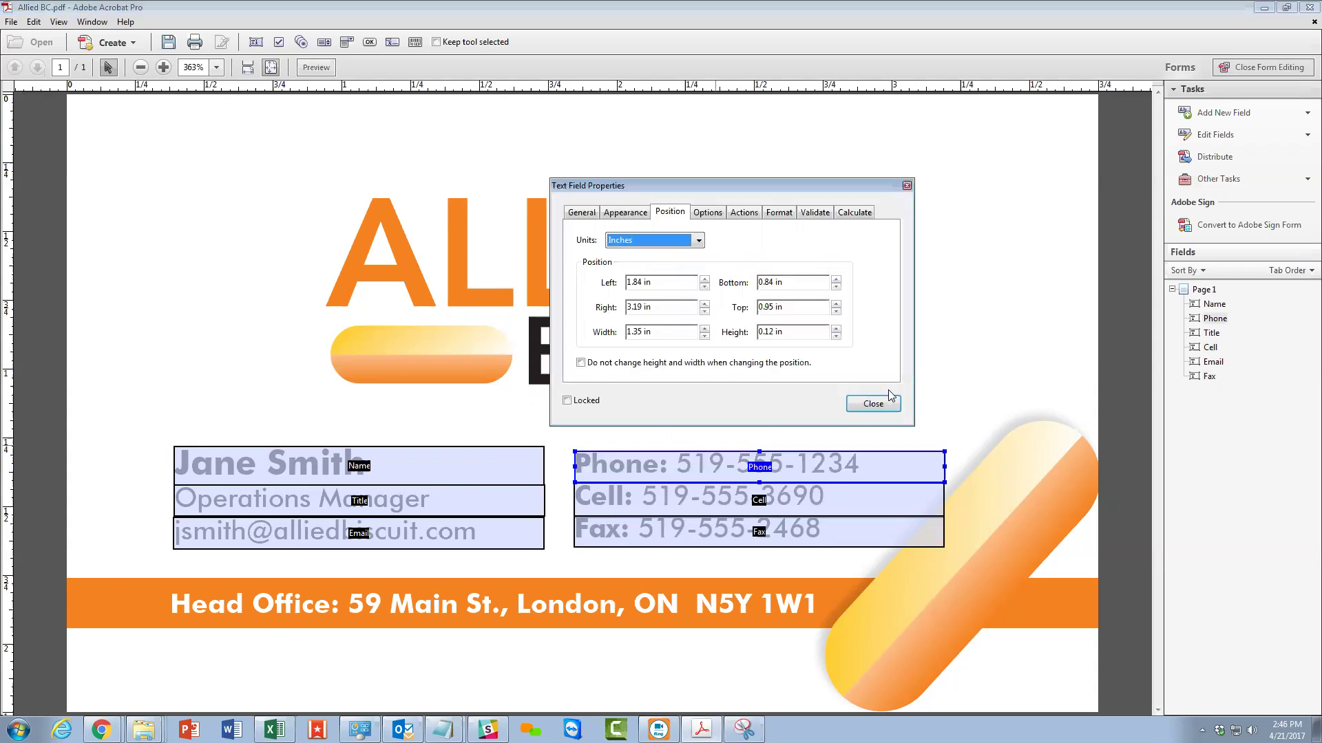
left_click(872, 401)
scroll(799, 403, "up", 3, "ctrl")
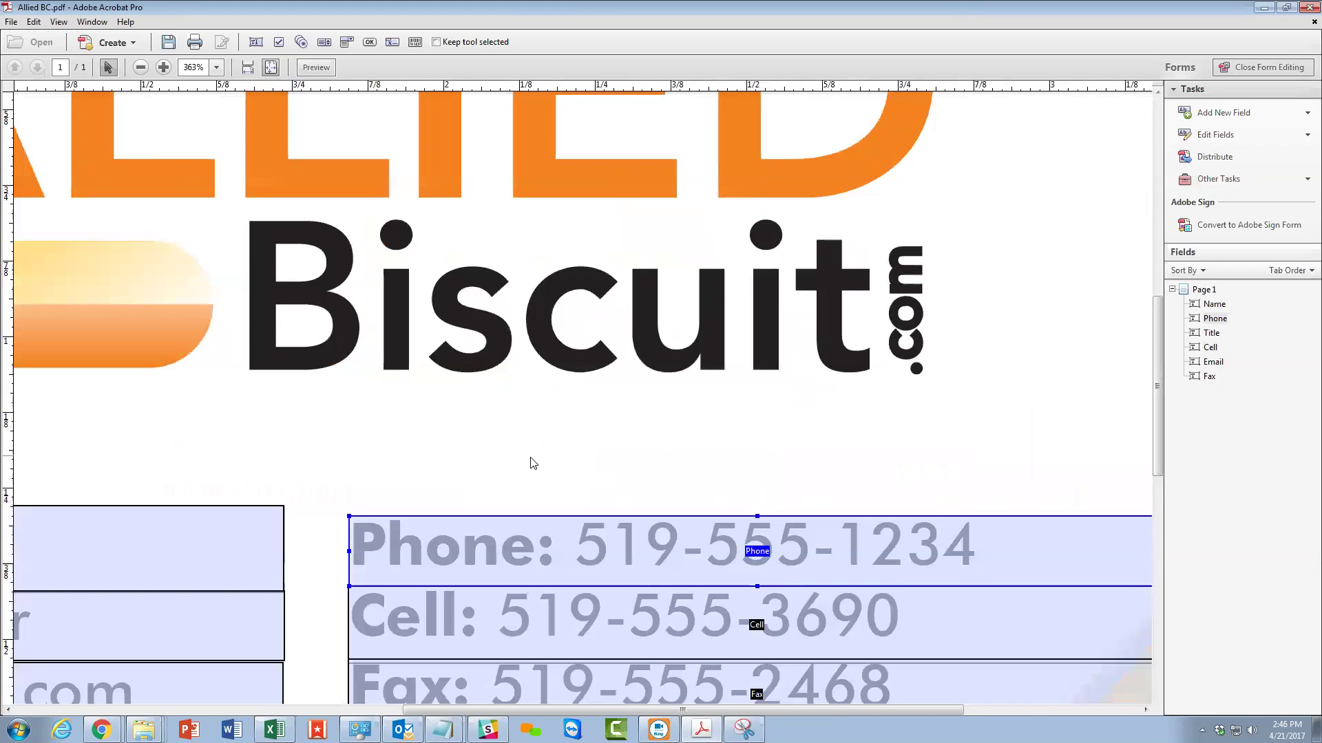
left_click(447, 486)
left_click(168, 42)
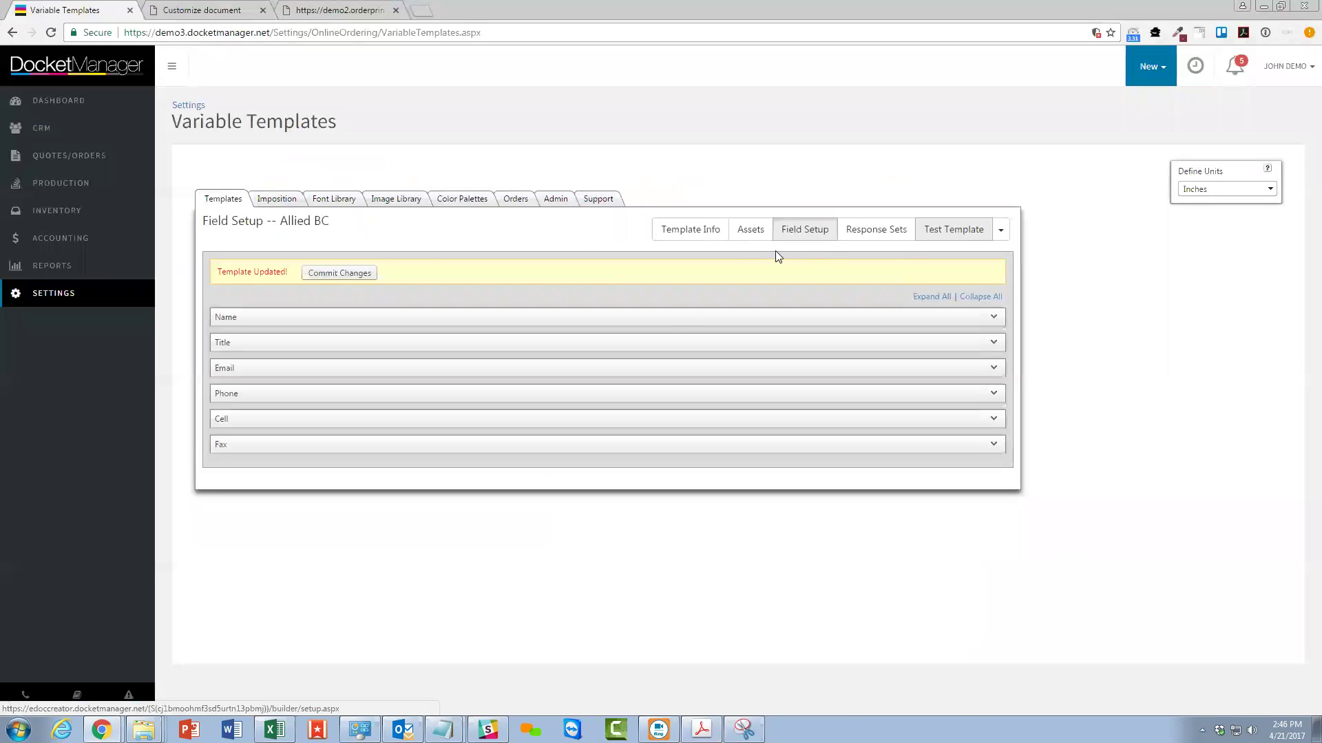
Upload Allied BC.pdf from Downloads as the template's new master PDF.
left_click(744, 228)
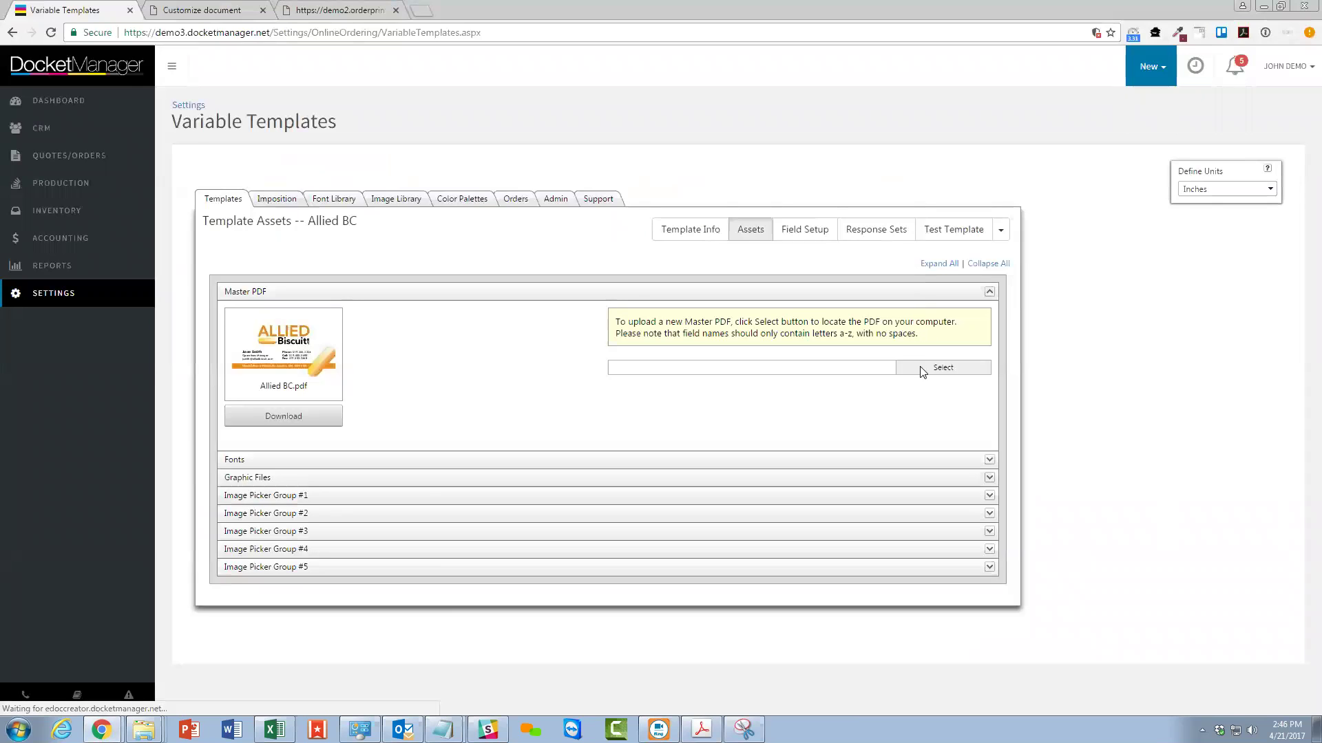
left_click(920, 367)
left_click(207, 108)
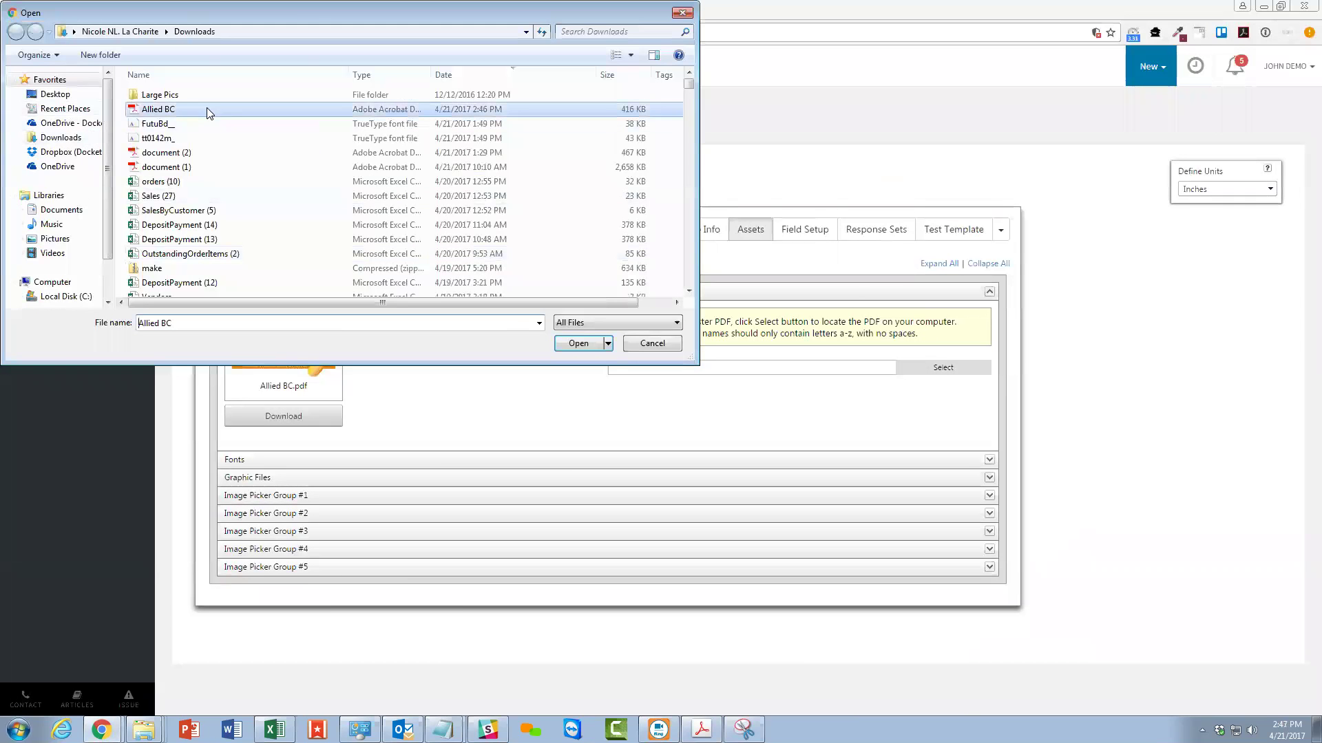
left_click(578, 343)
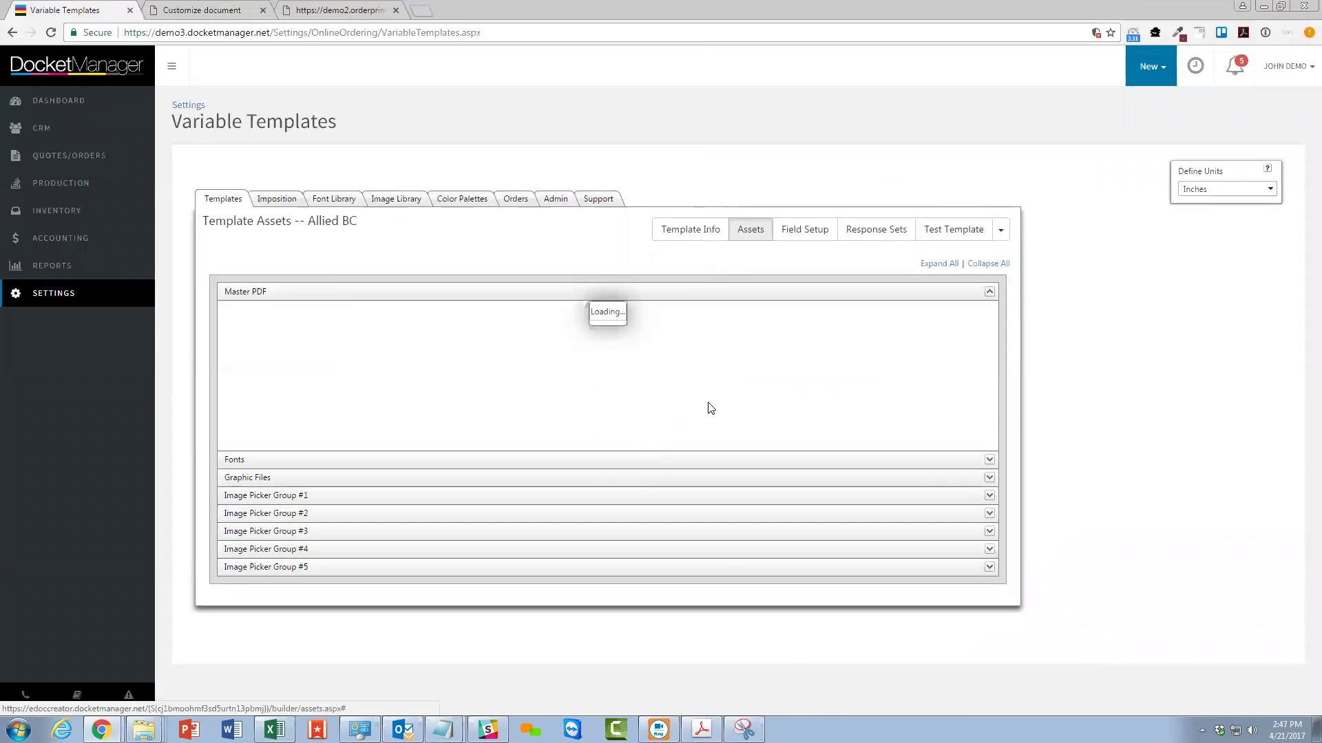
left_click(740, 391)
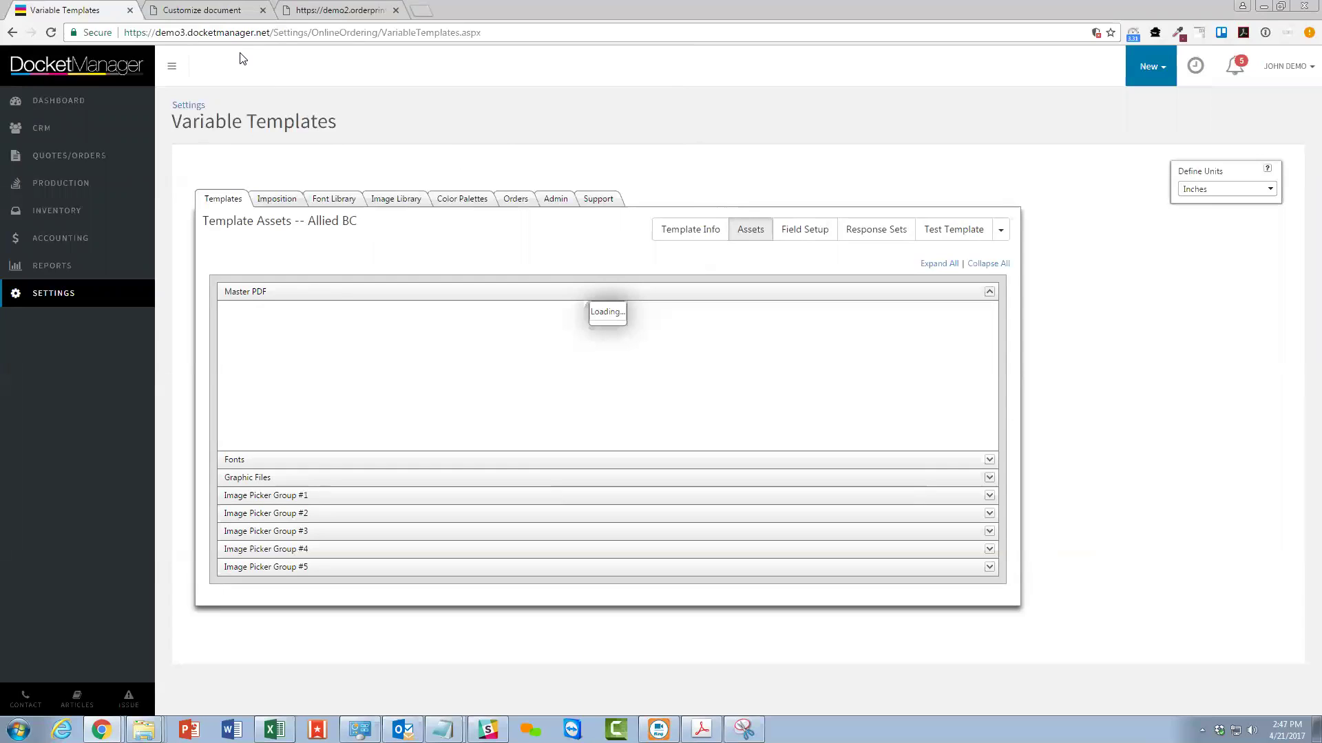
left_click(230, 8)
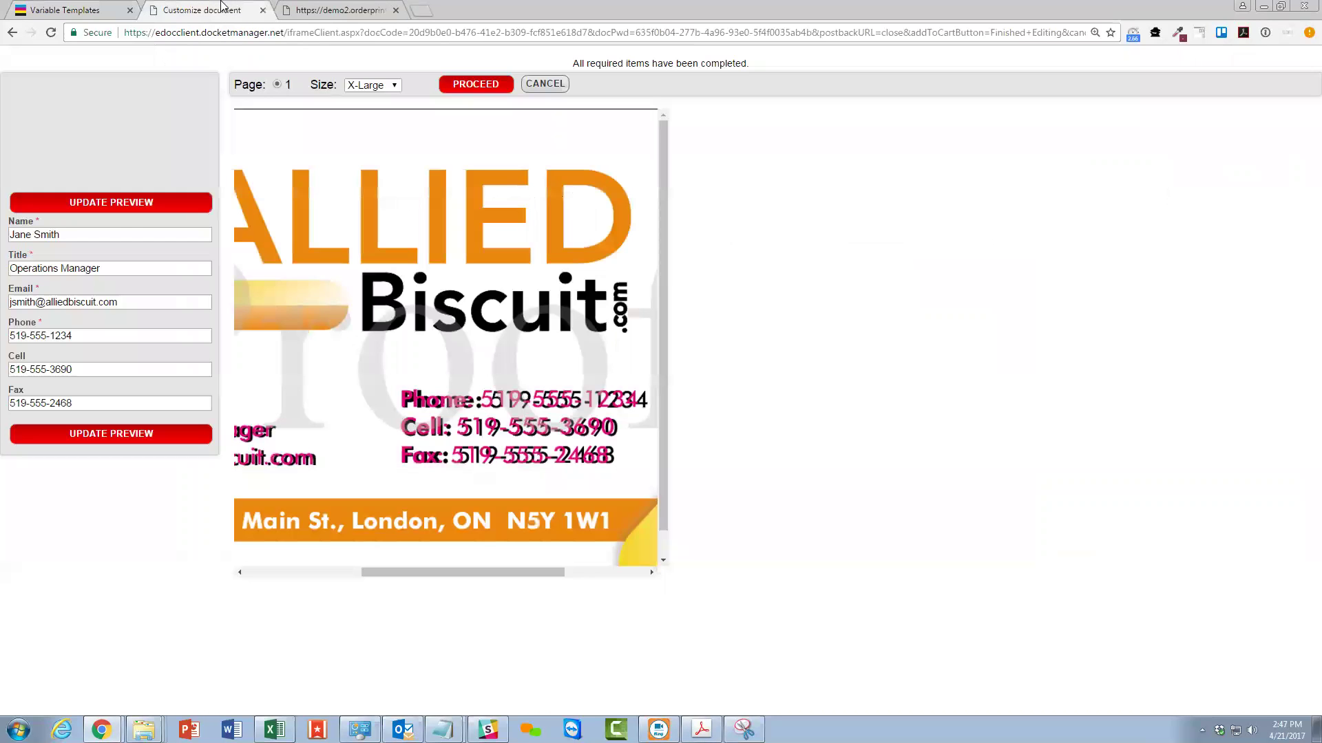
Update the proof and scroll to the doubled, overlapping Phone, Cell and Fax lines.
left_click(135, 204)
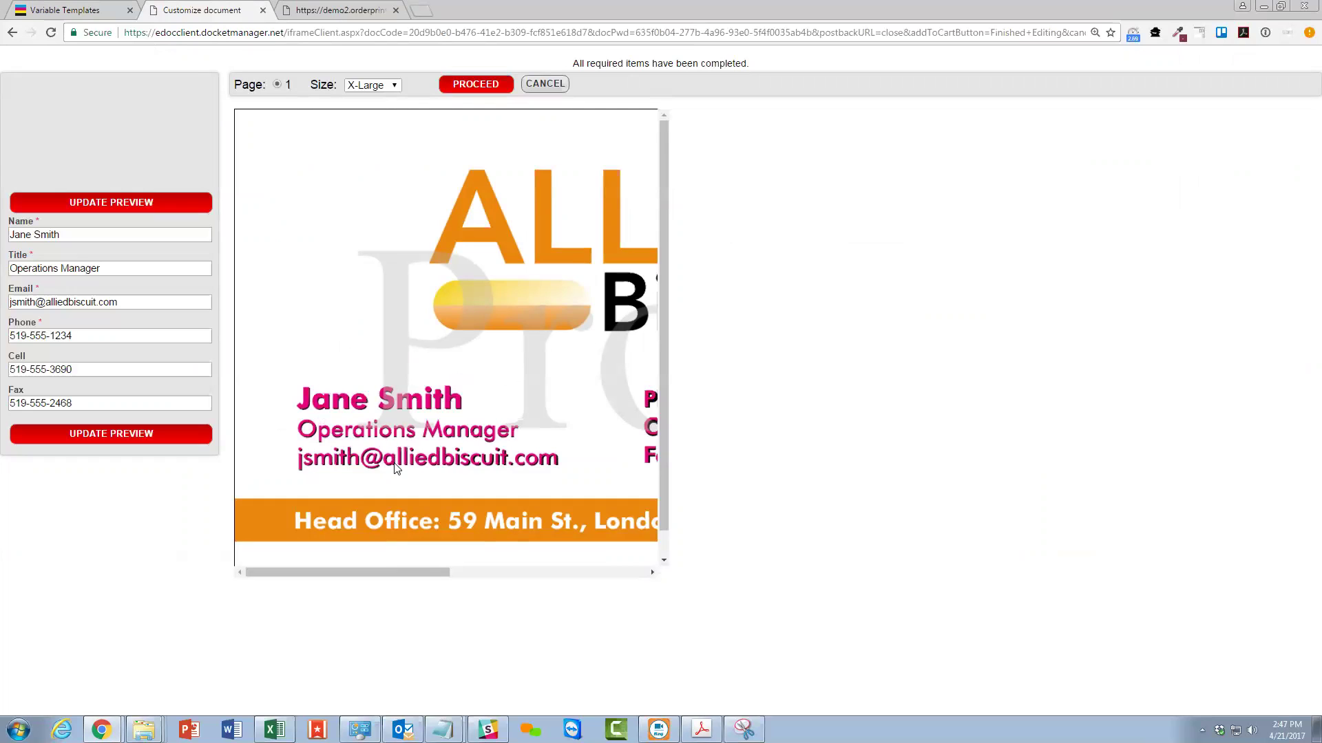
left_click_drag(397, 570, 529, 570)
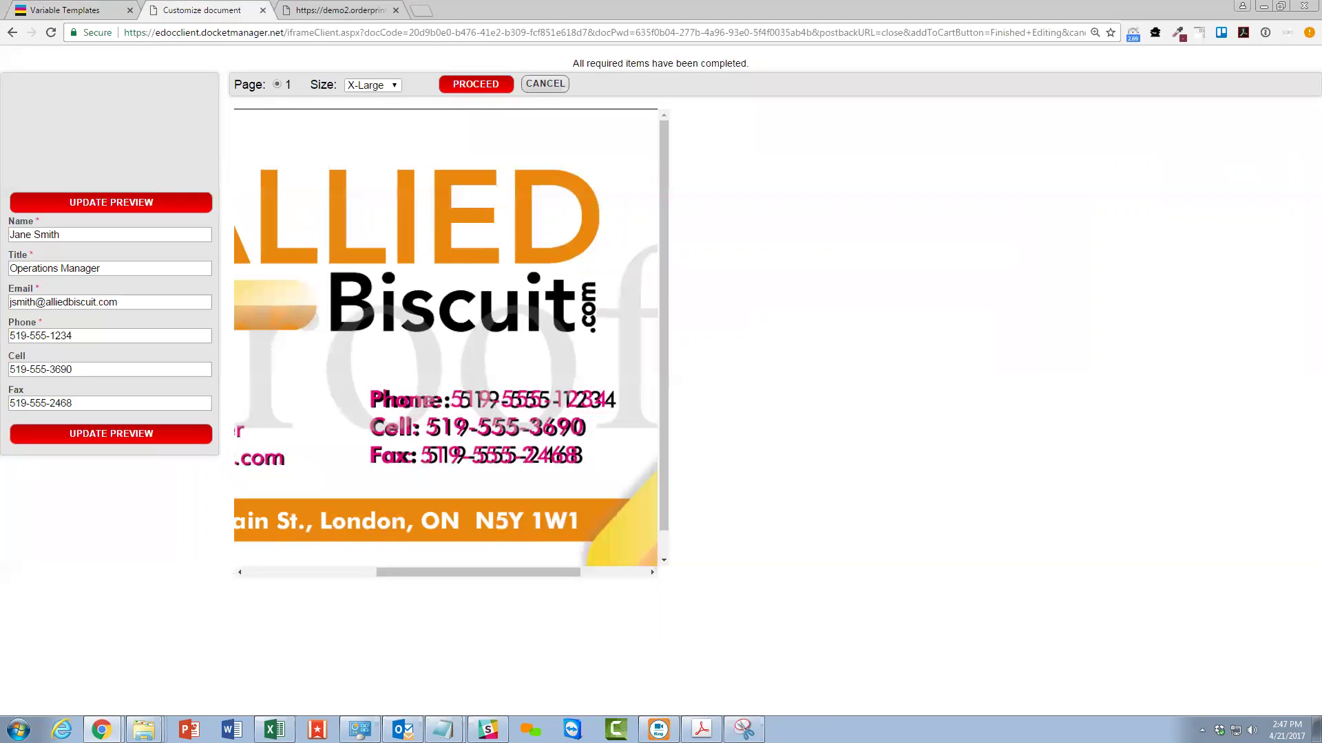
key("alt+Tab")
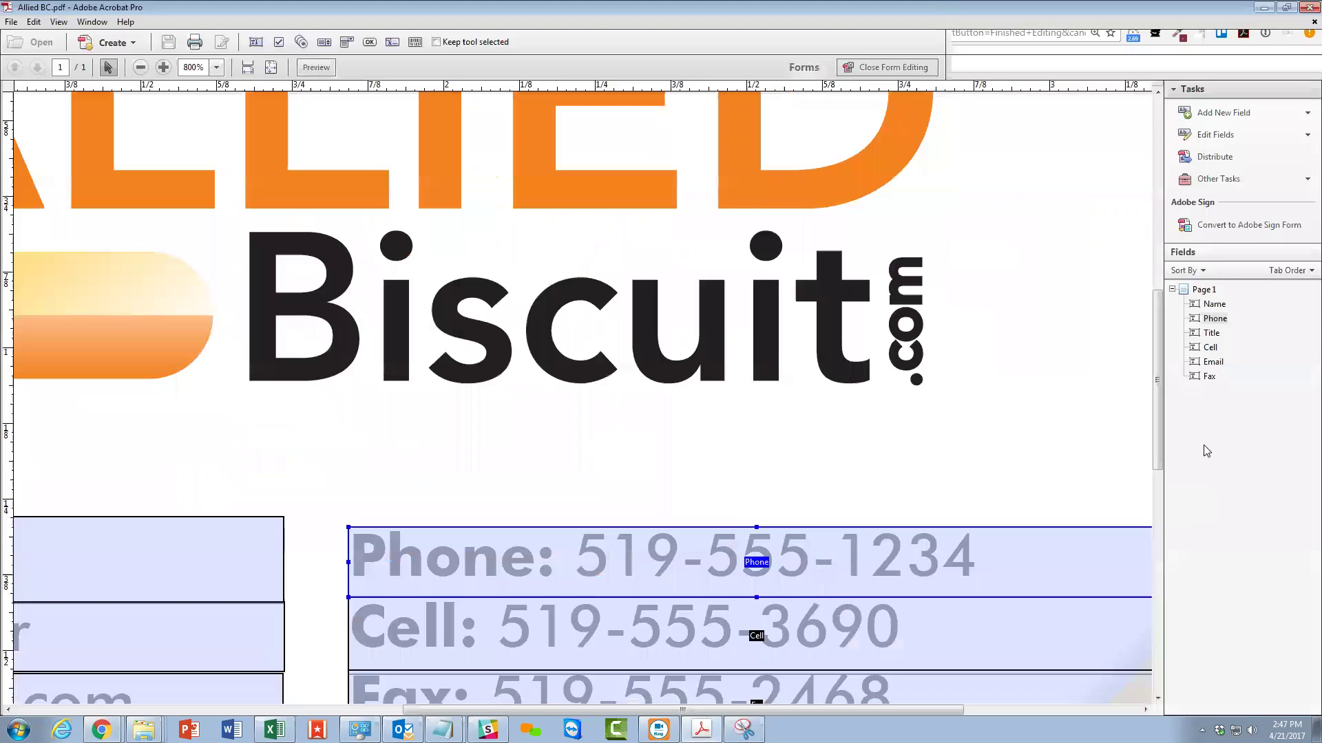
Exit Form Editing mode in Acrobat for the Allied BC PDF.
left_click(1241, 67)
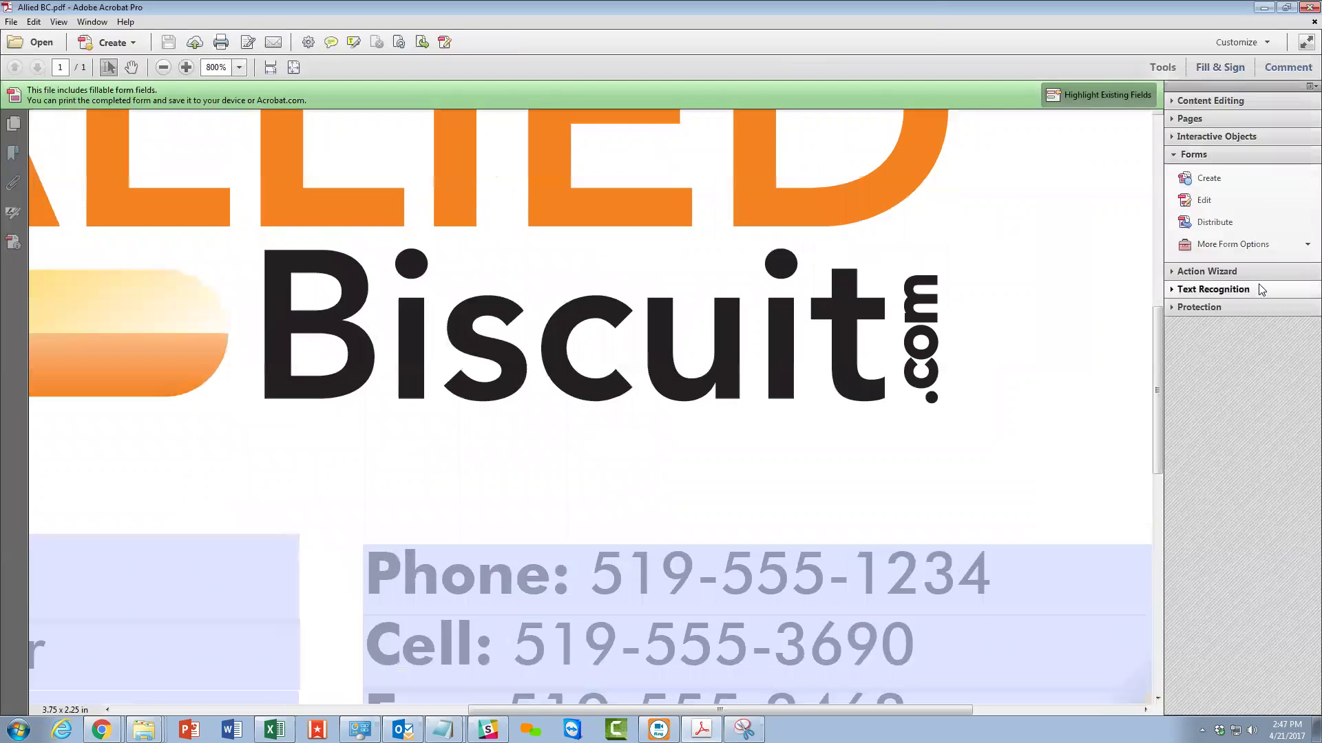
left_click(1174, 274)
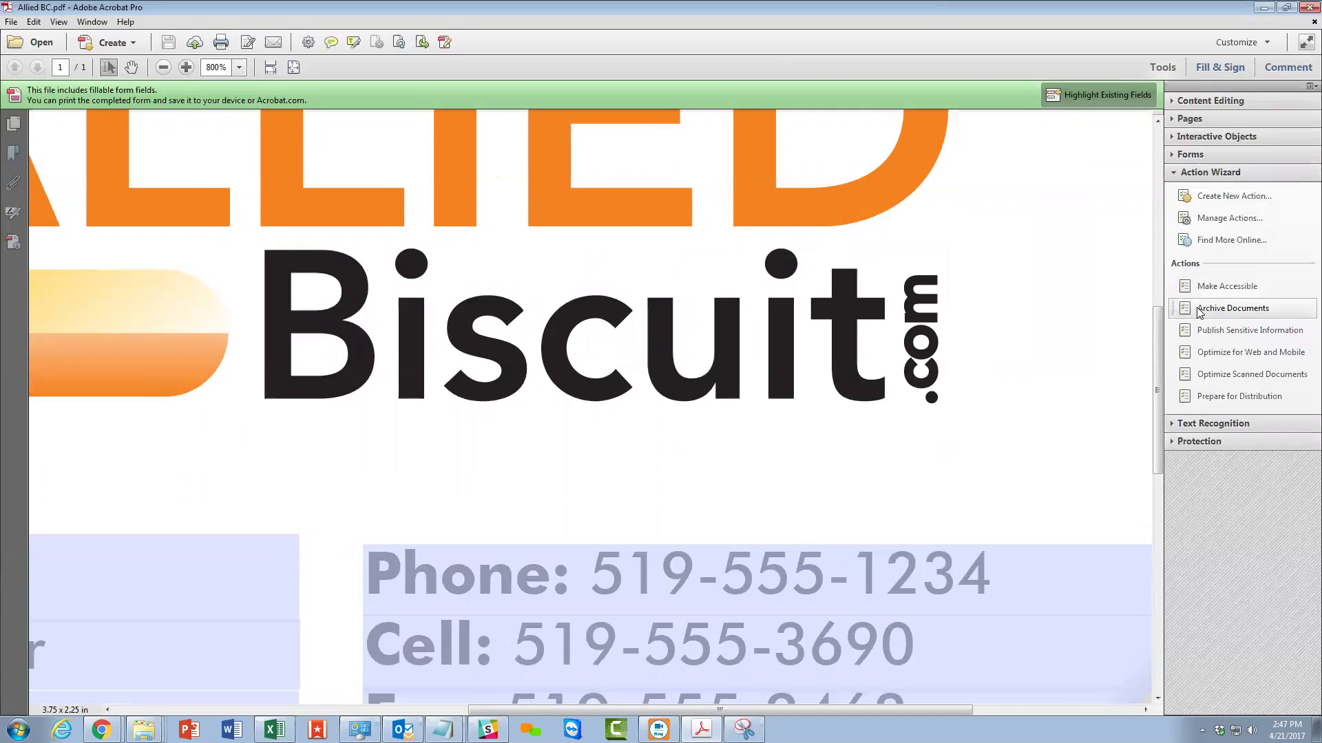
left_click(1211, 157)
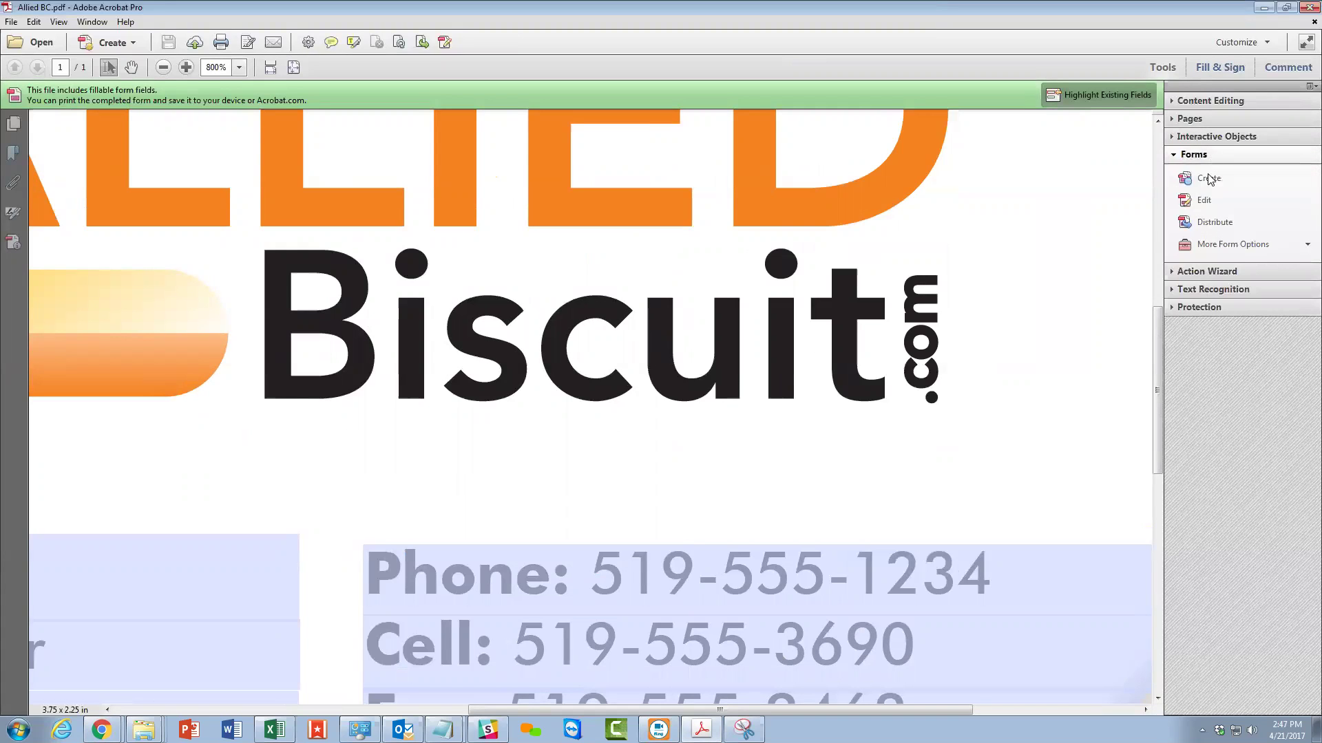
left_click(1205, 199)
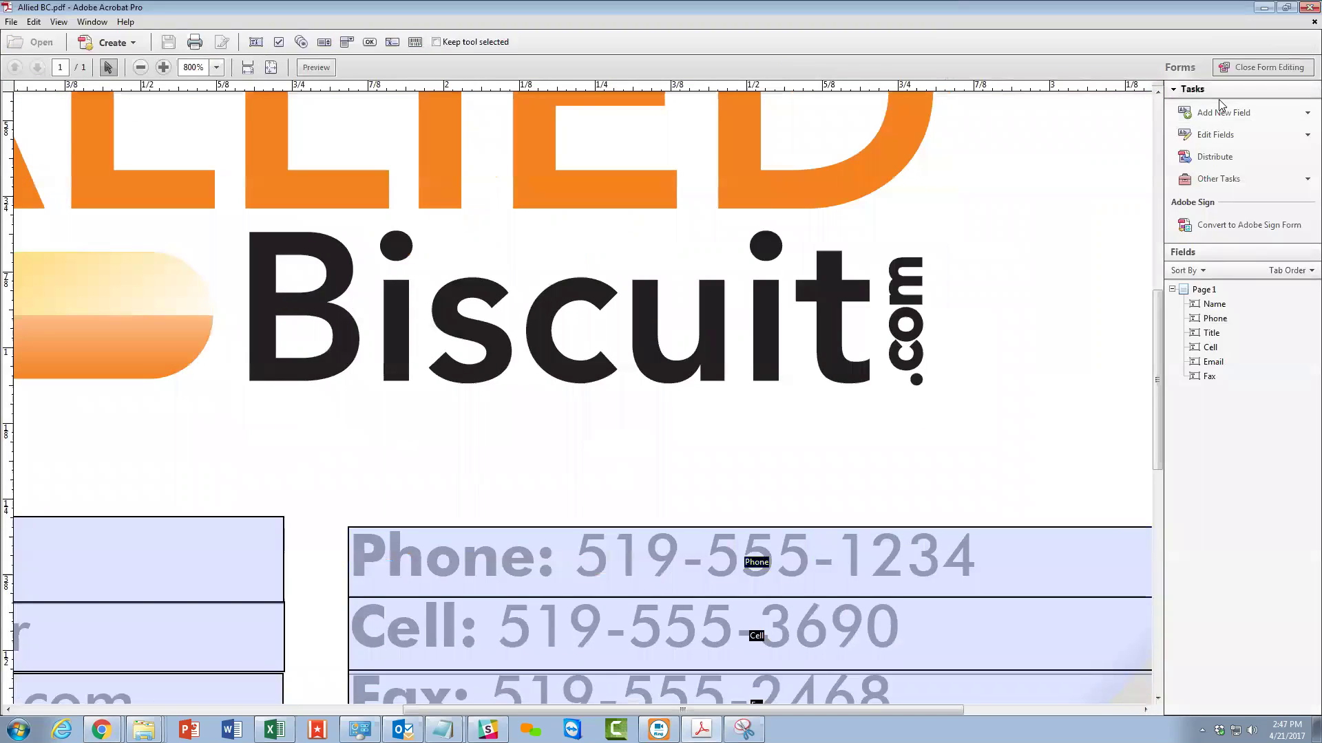
left_click(1232, 68)
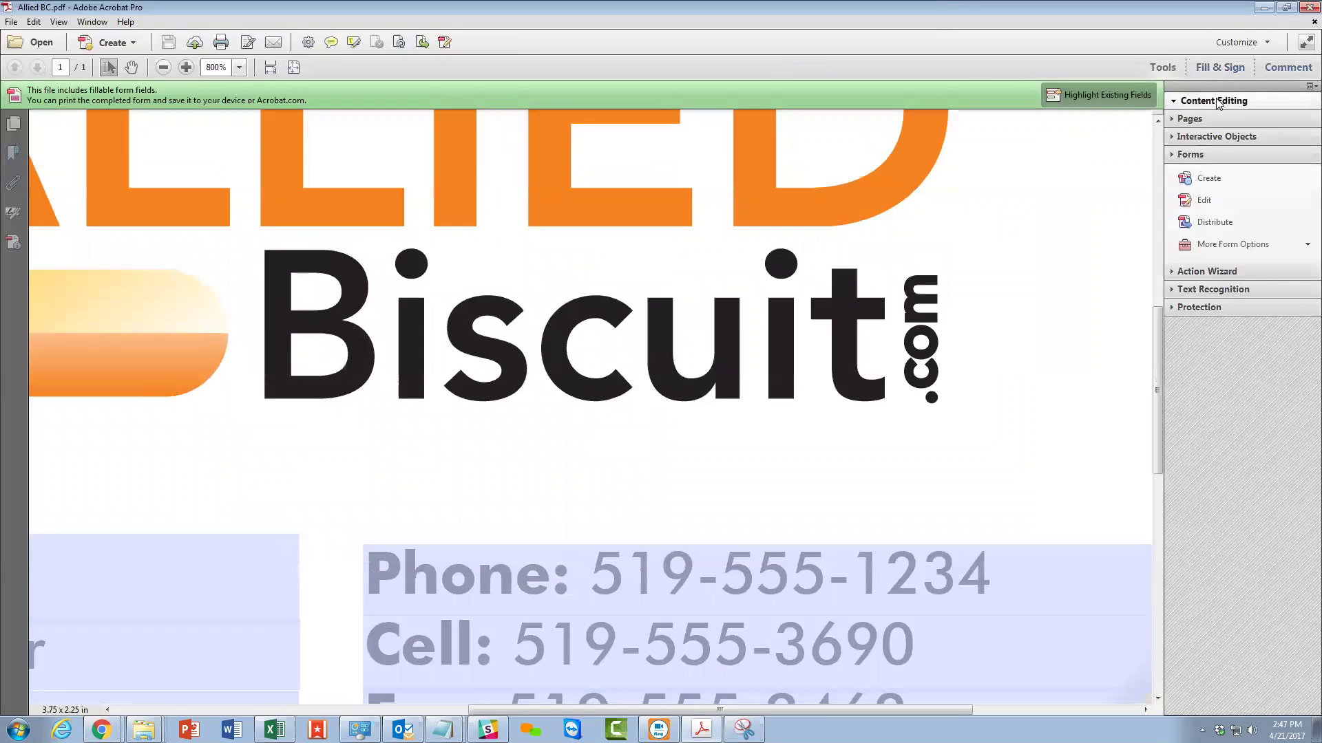
Turn on Edit Text & Images and select part of 'Phone:' to read its font.
left_click(1211, 101)
left_click(1228, 124)
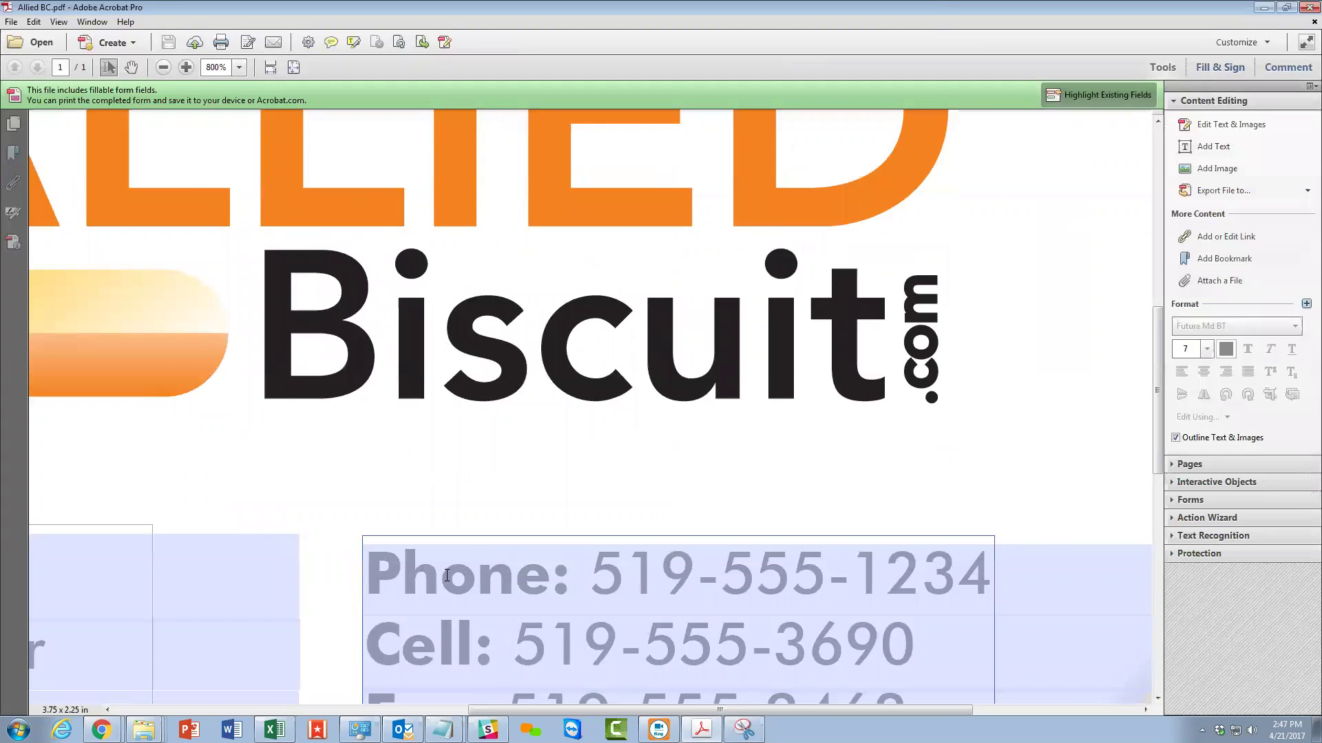
left_click_drag(447, 576, 461, 576)
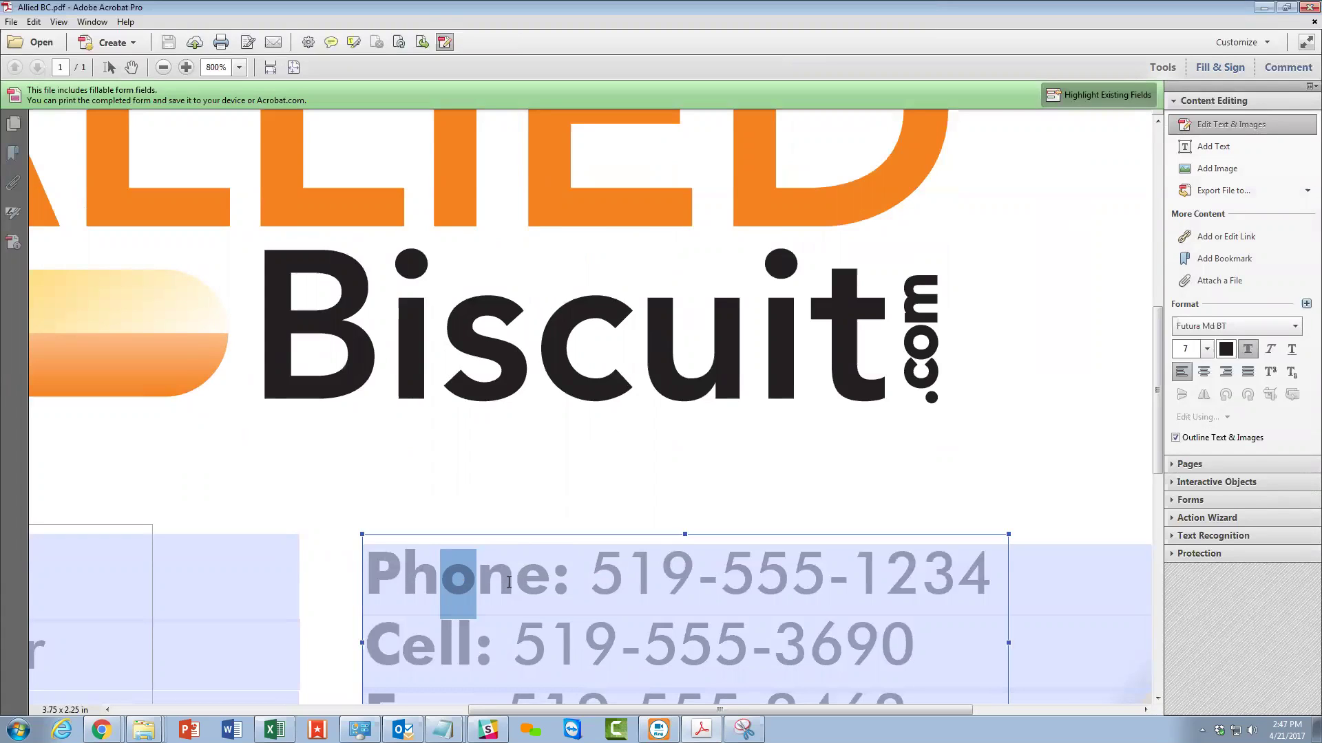
left_click_drag(591, 584, 622, 585)
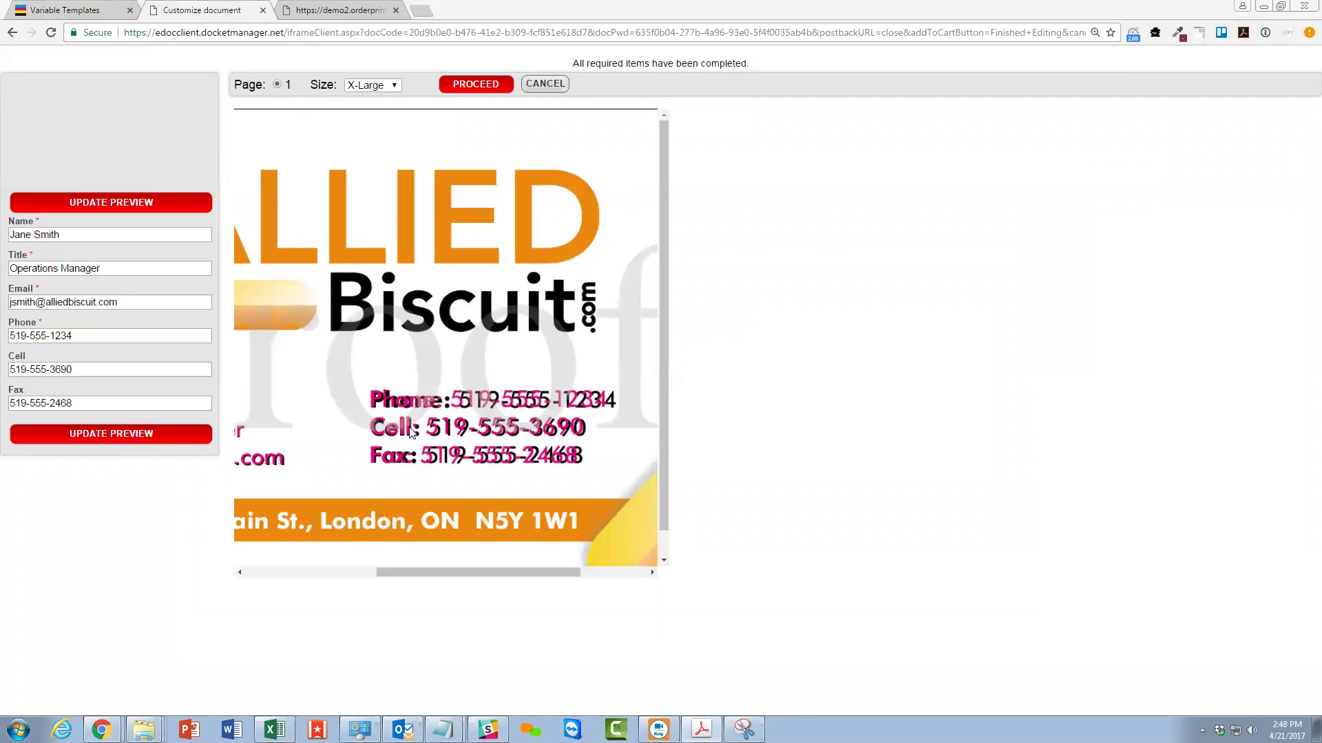
On Variable Templates, expand Phone and Cell and inspect Phone's Format tab and font list.
key("ctrl+shift+Tab")
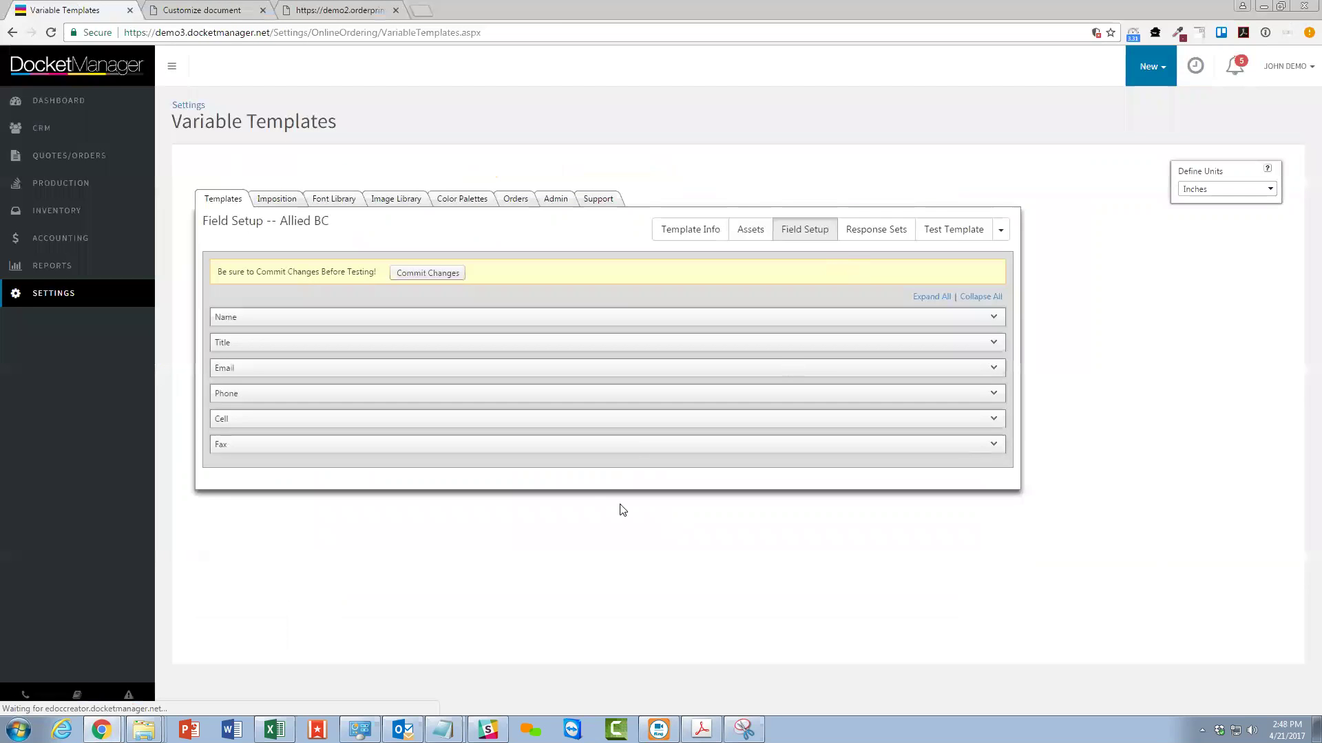
left_click(996, 394)
left_click(994, 544)
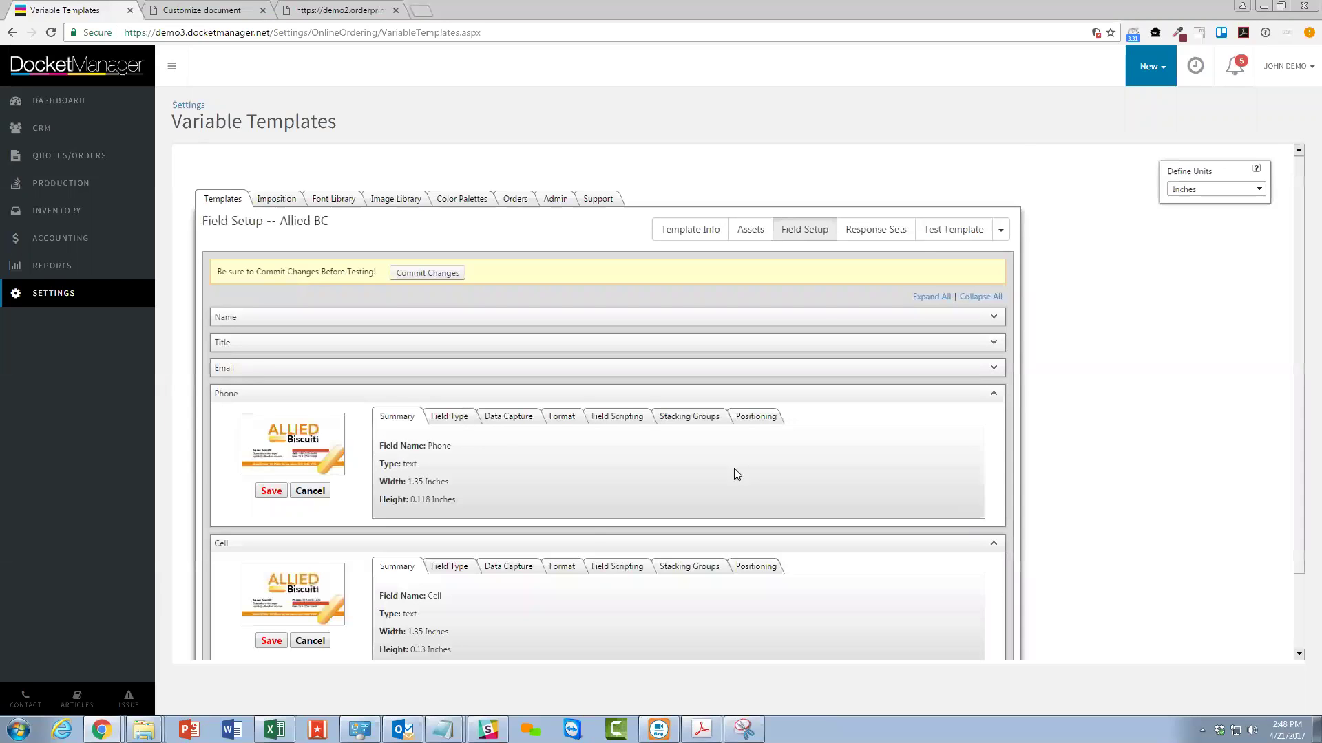
scroll(611, 416, "down", 1)
left_click(572, 329)
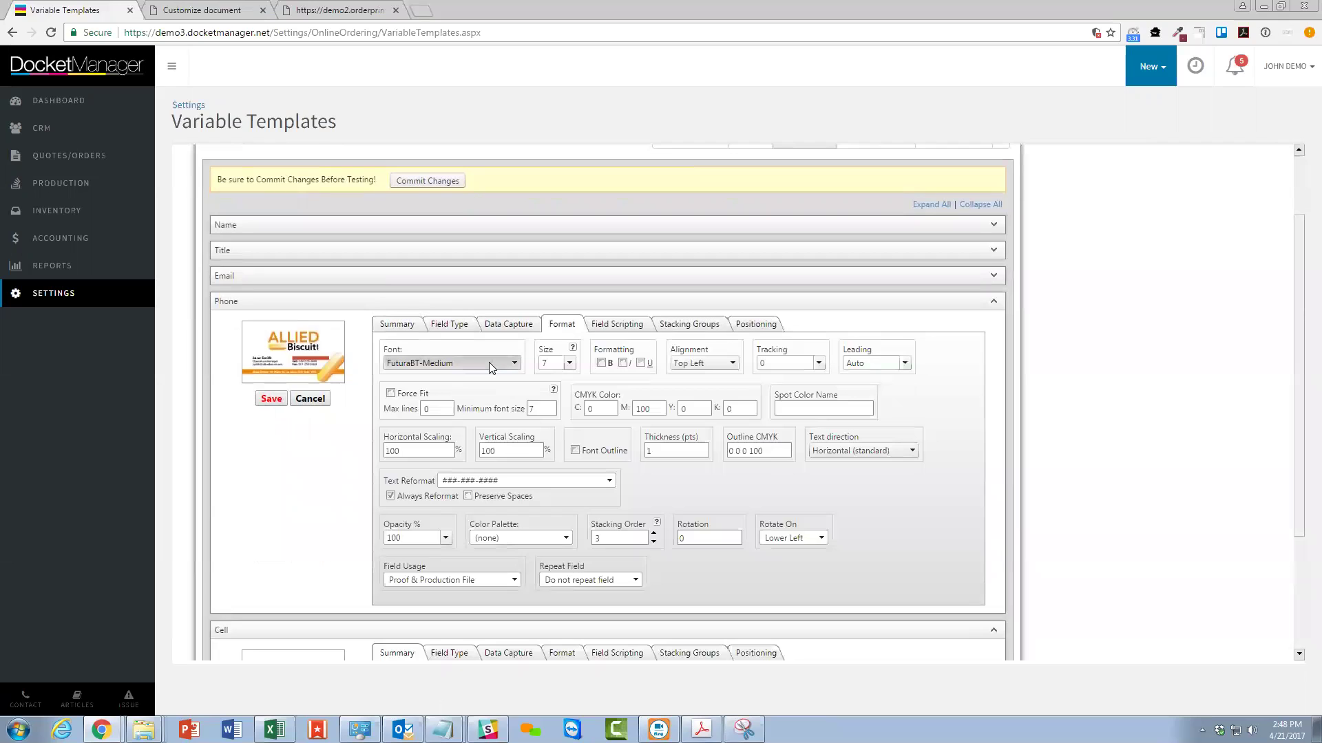
left_click(491, 367)
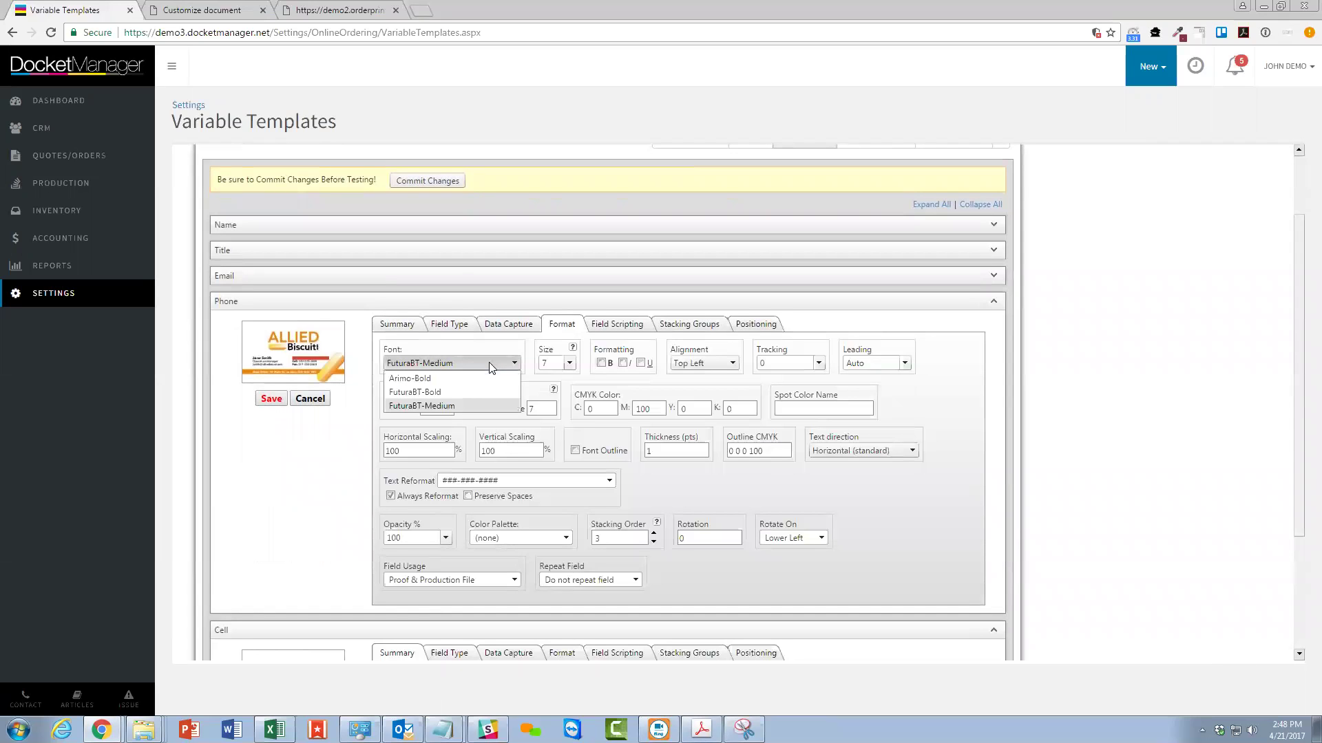
left_click(495, 358)
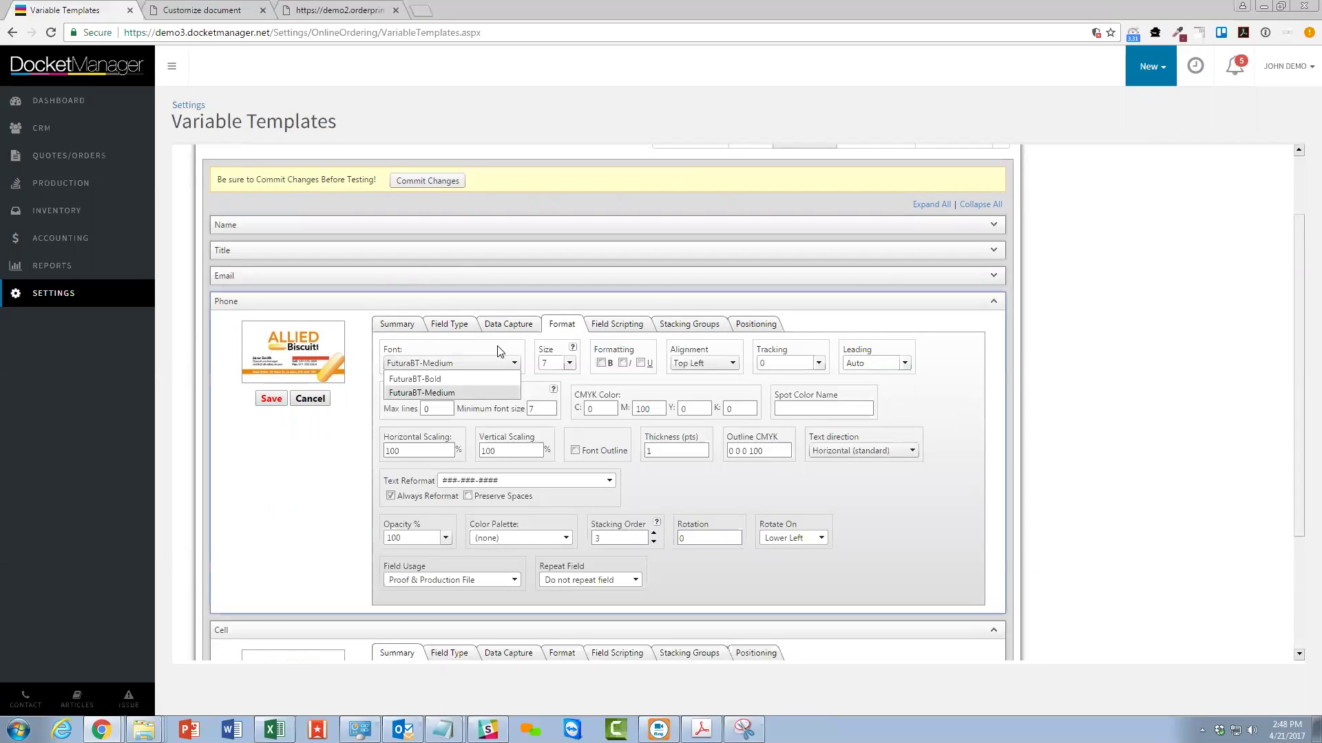
Expand Name to compare its FuturaBT-Bold 9 format, then show Phone's HTML markup.
left_click(993, 225)
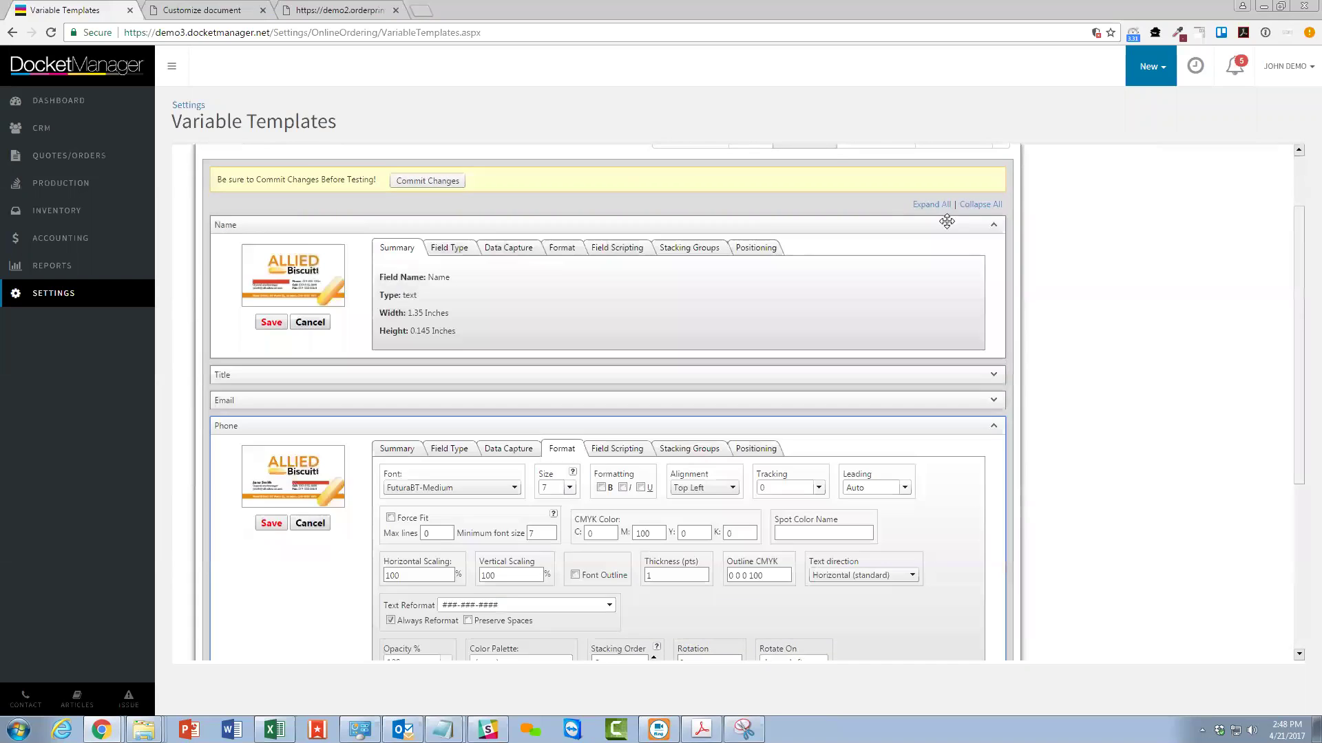
left_click(563, 249)
scroll(684, 315, "down", 1)
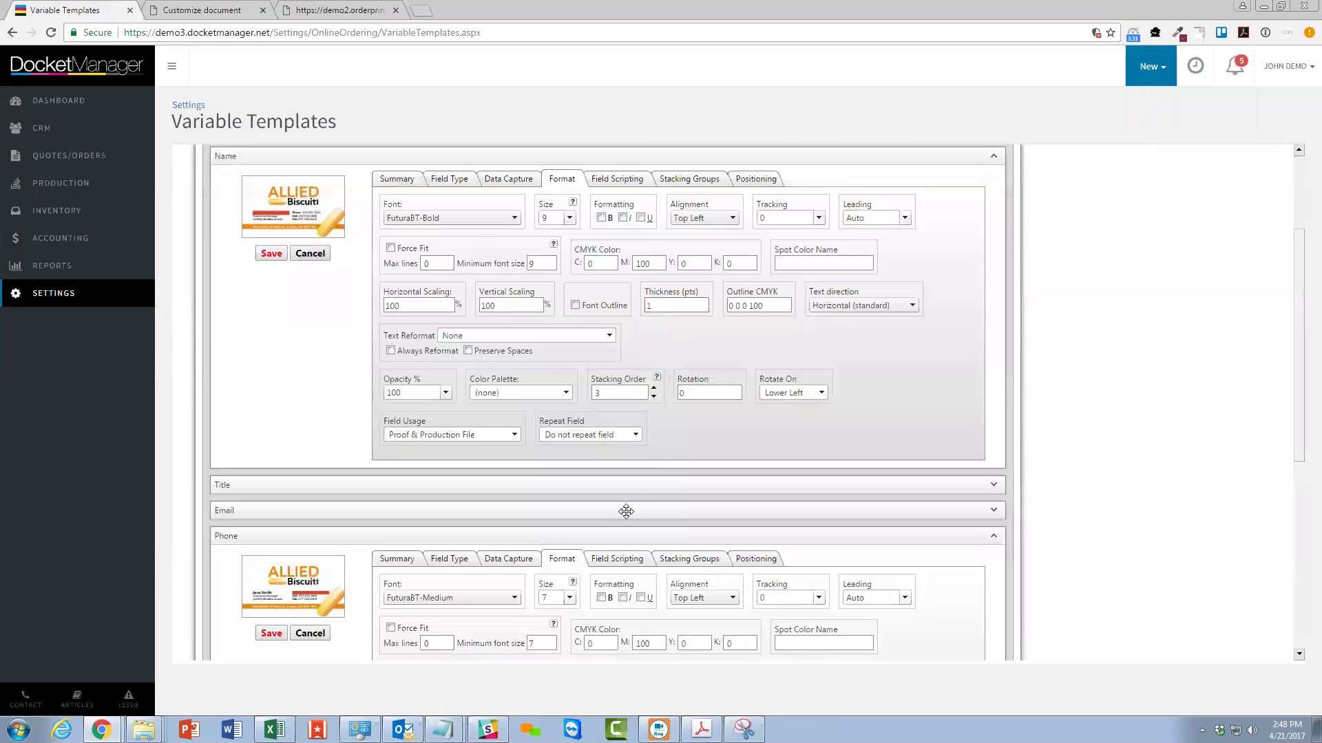
left_click(616, 558)
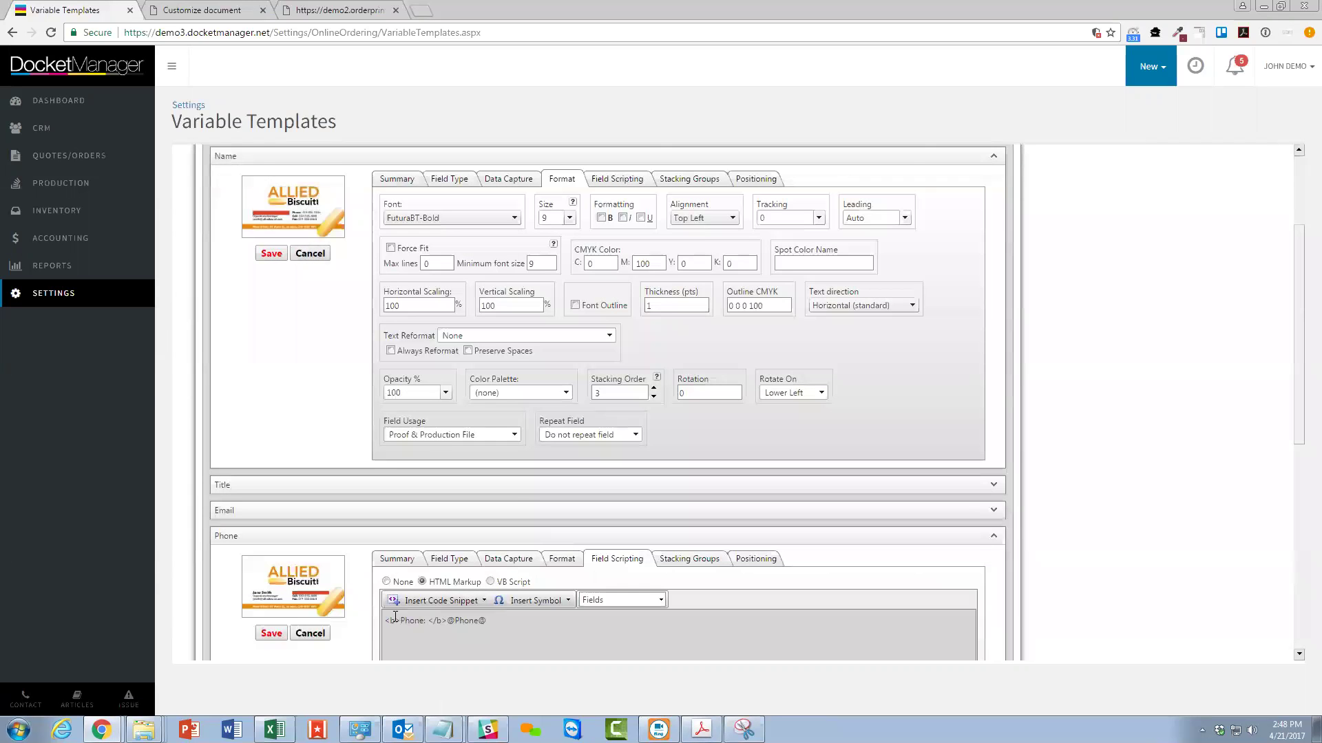
Replace Phone's <b> tag with a Font snippet using face="FuturaBT-Bold".
mouse_move(400, 623)
left_mouse_down()
mouse_move(369, 626)
mouse_move(418, 622)
left_mouse_up()
key("Delete")
key("Delete")
left_click(470, 599)
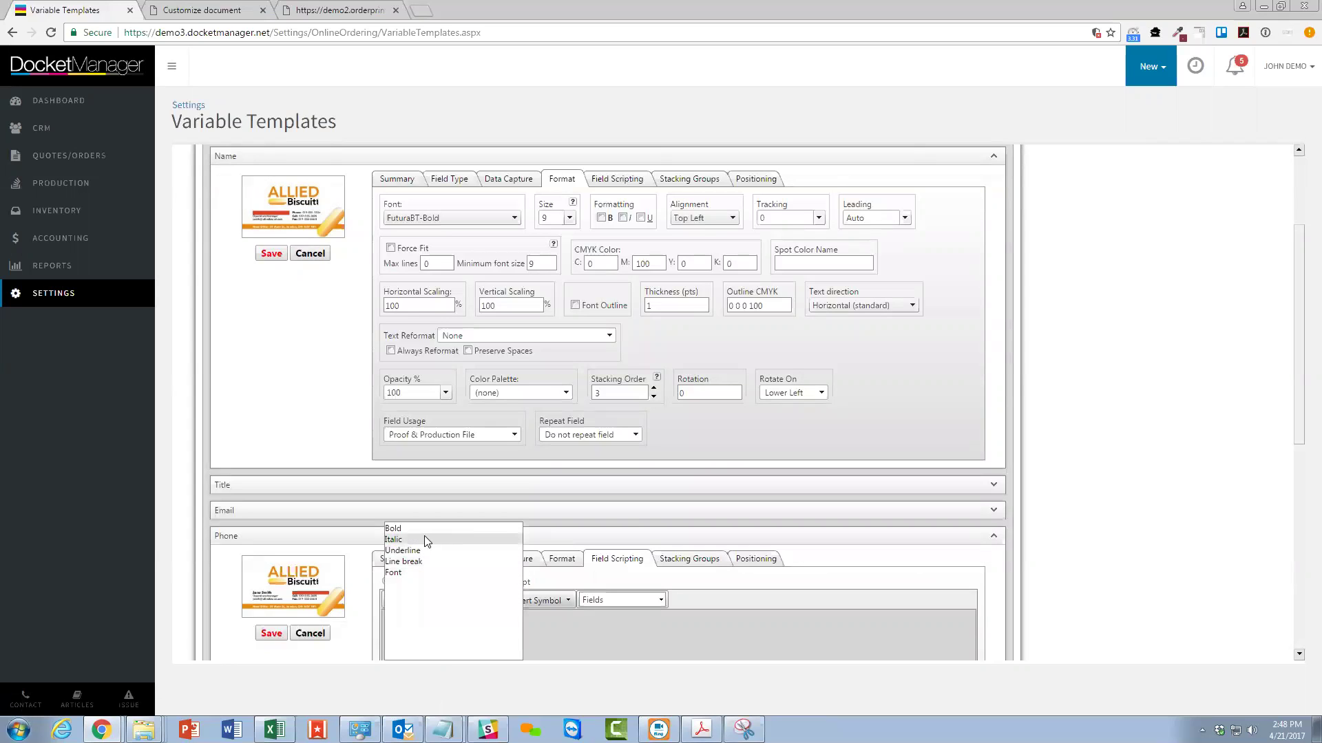
left_click(425, 572)
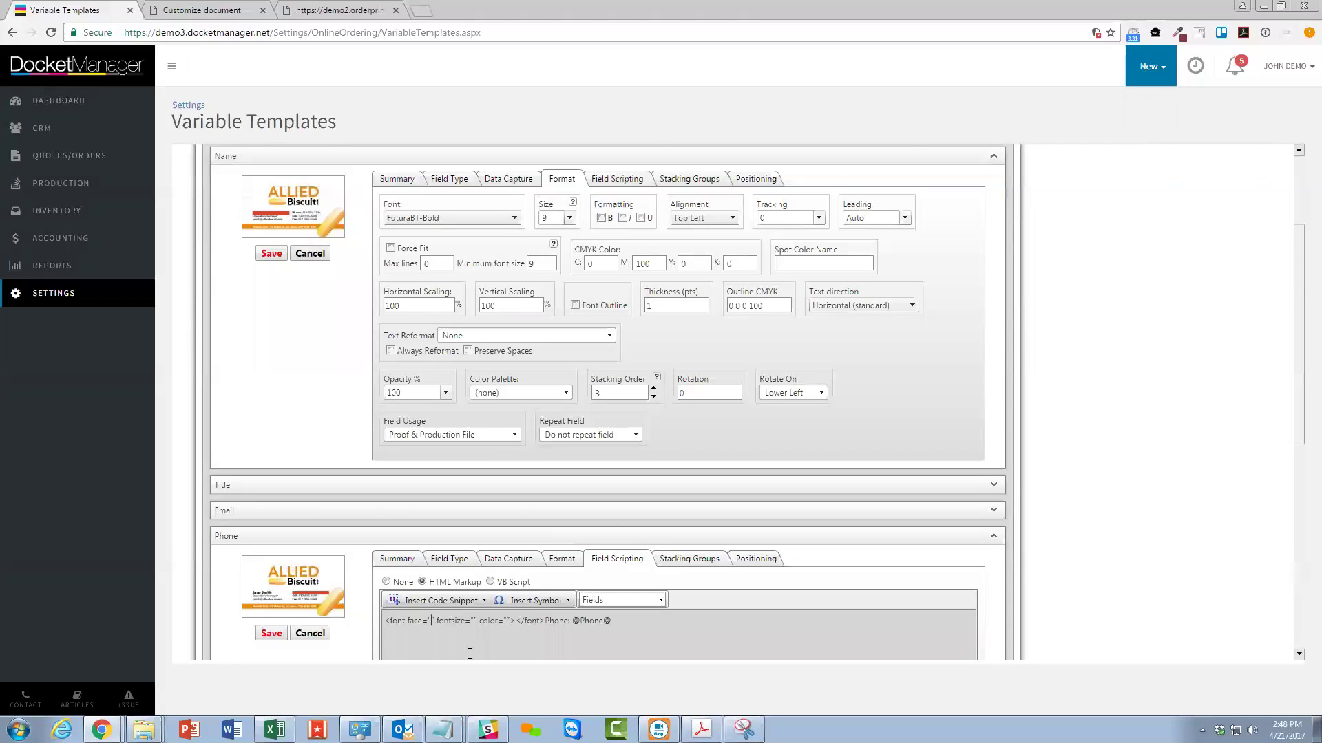
type("FuturaBT")
key("BackSpace")
type("T-Bold")
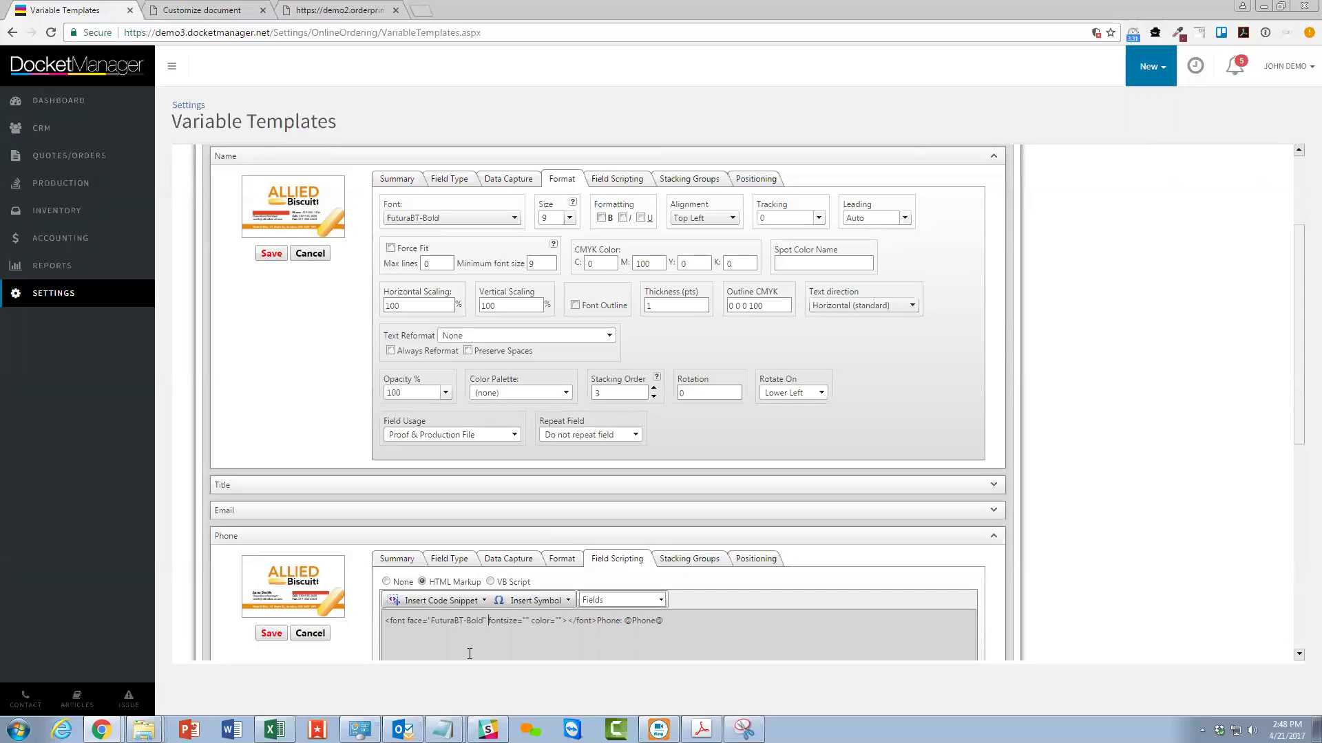
Remove the empty font attributes, close the font tag after 'Phone:', and save the field.
key("Delete")
key("Delete")
key("Delete")
key("Delete")
key("Delete")
key("Delete")
key("Delete")
key("Delete")
key("Delete")
key("Delete")
key("Delete")
key("Delete")
key("Delete")
key("Delete")
key("Delete")
key("Delete")
key("Delete")
key("Delete")
key("Delete")
key("Delete")
key("BackSpace")
left_click_drag(492, 626, 521, 623)
key("Delete")
type("</font>")
left_click_drag(549, 621, 384, 613)
key("ctrl+c")
left_click(271, 633)
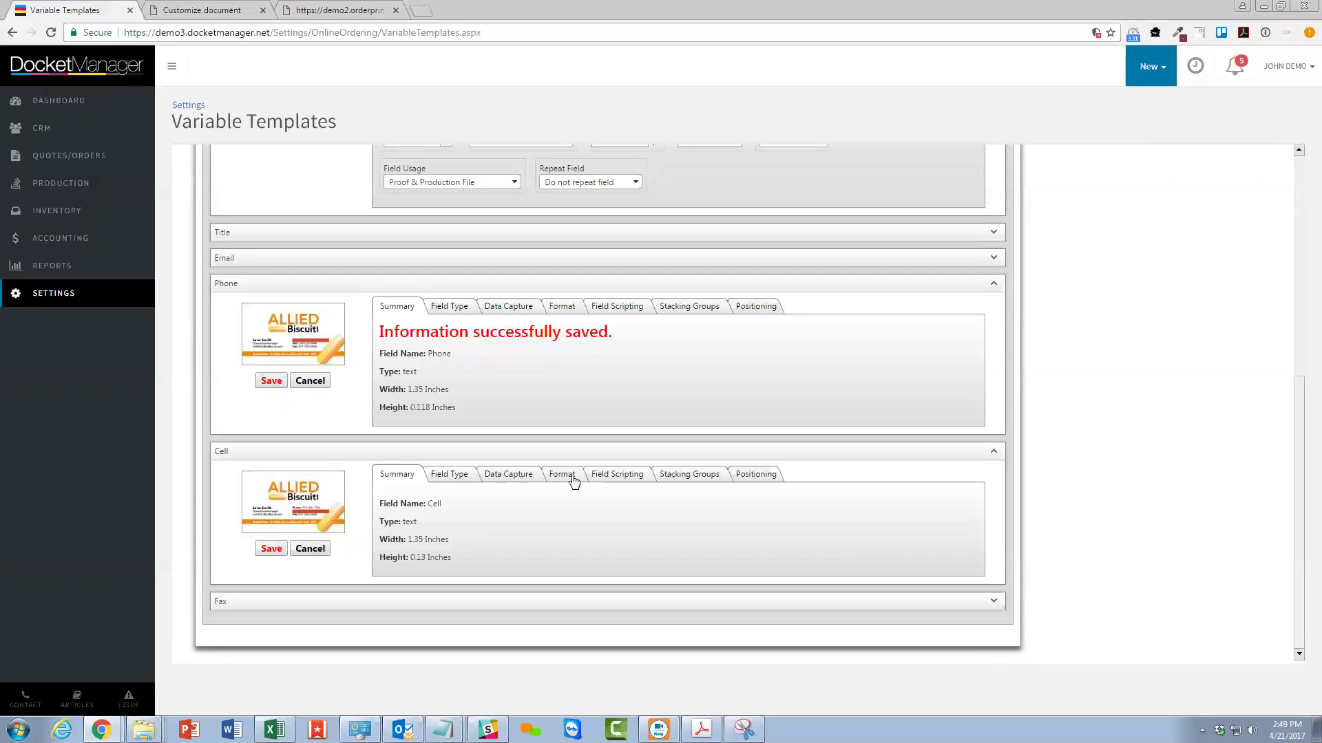
Give the Cell label the same FuturaBT-Bold font-tag markup and save the Cell field.
left_click(628, 475)
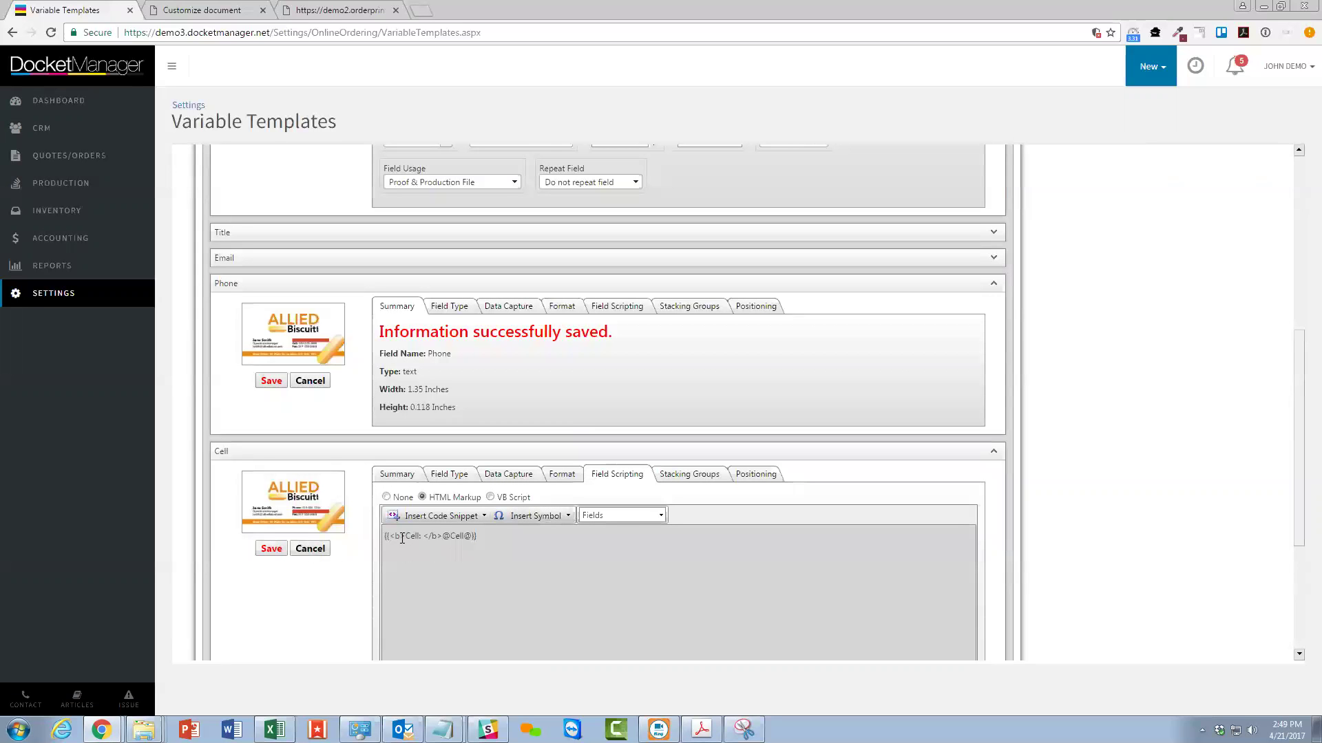
left_click_drag(441, 535, 354, 536)
type("{<font face=\"FuturaBT-Bold\">Phone: </font>")
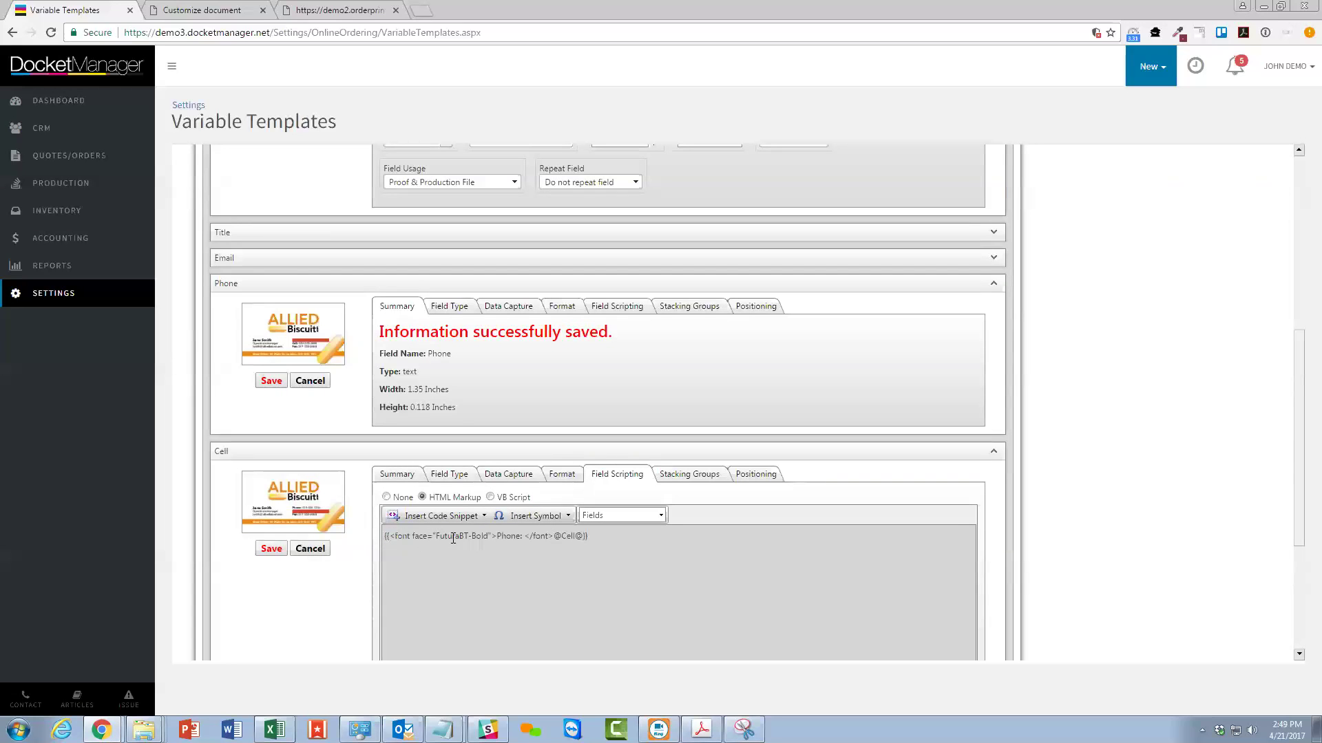
double_click(506, 537)
type("Cell")
scroll(497, 531, "down", 3)
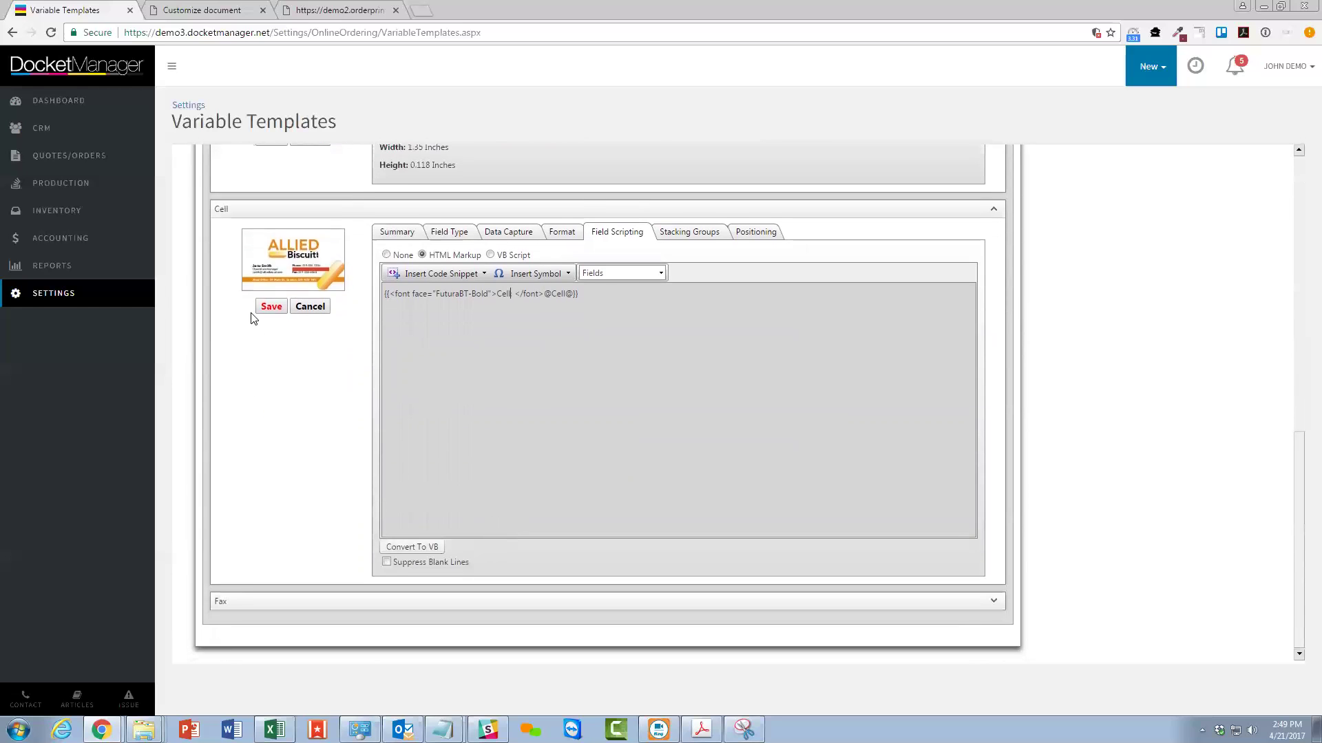
left_click(269, 308)
Apply the FuturaBT-Bold font tag to the Fax label, save, and commit the template changes.
left_click(992, 603)
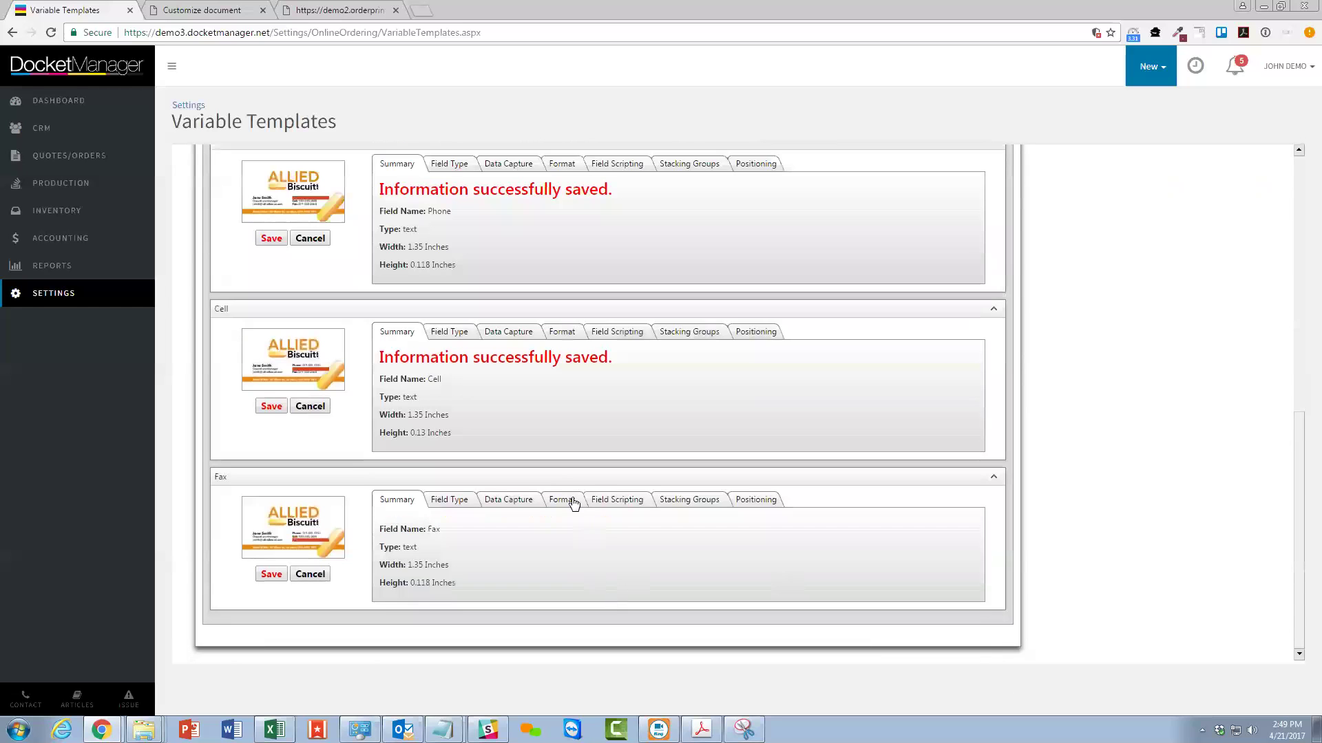
left_click(593, 504)
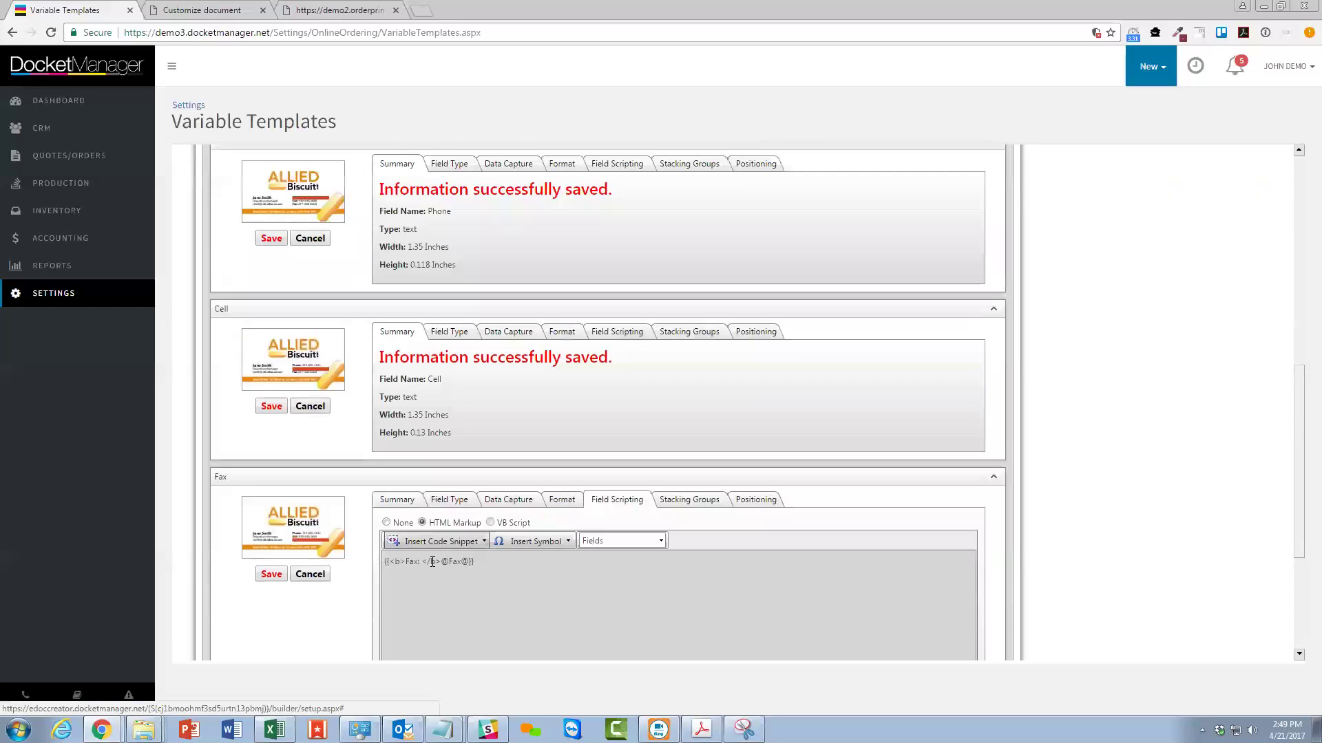
left_click_drag(390, 563, 441, 561)
key("ctrl+v")
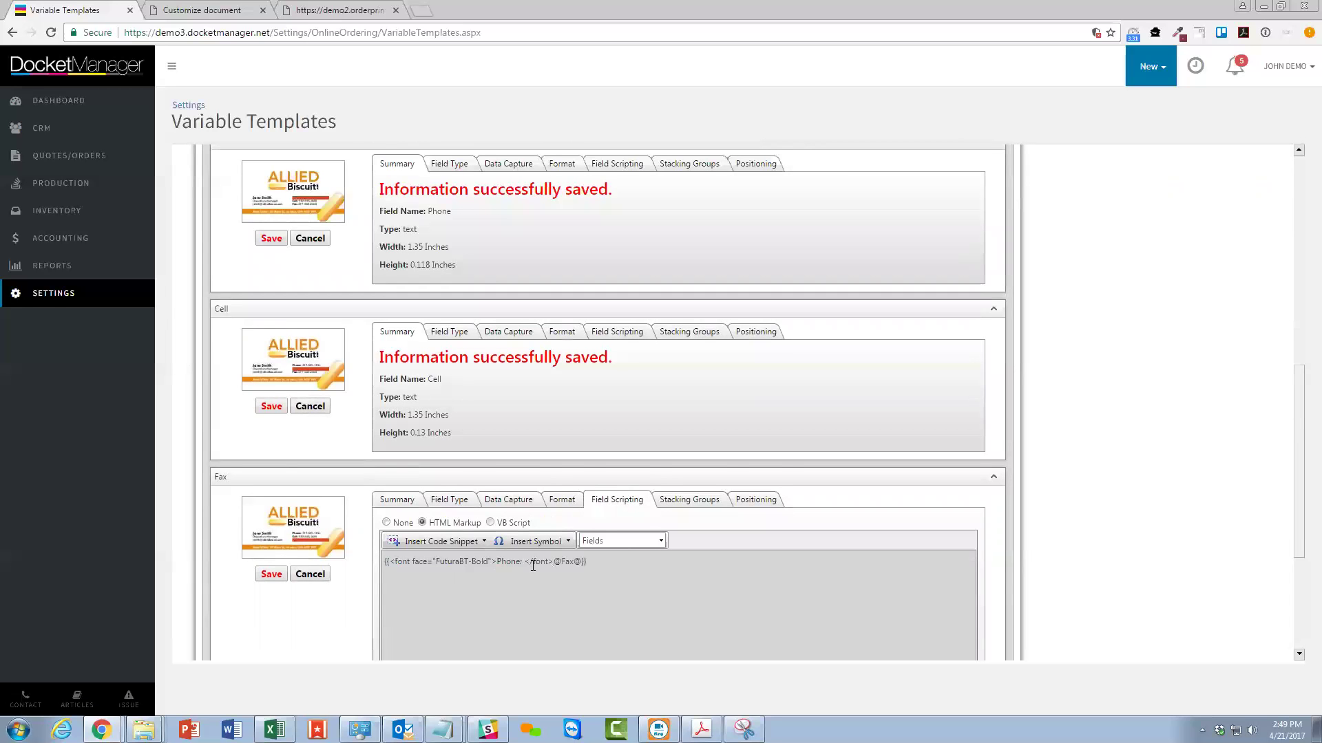
double_click(509, 562)
type("Fax")
left_click(271, 574)
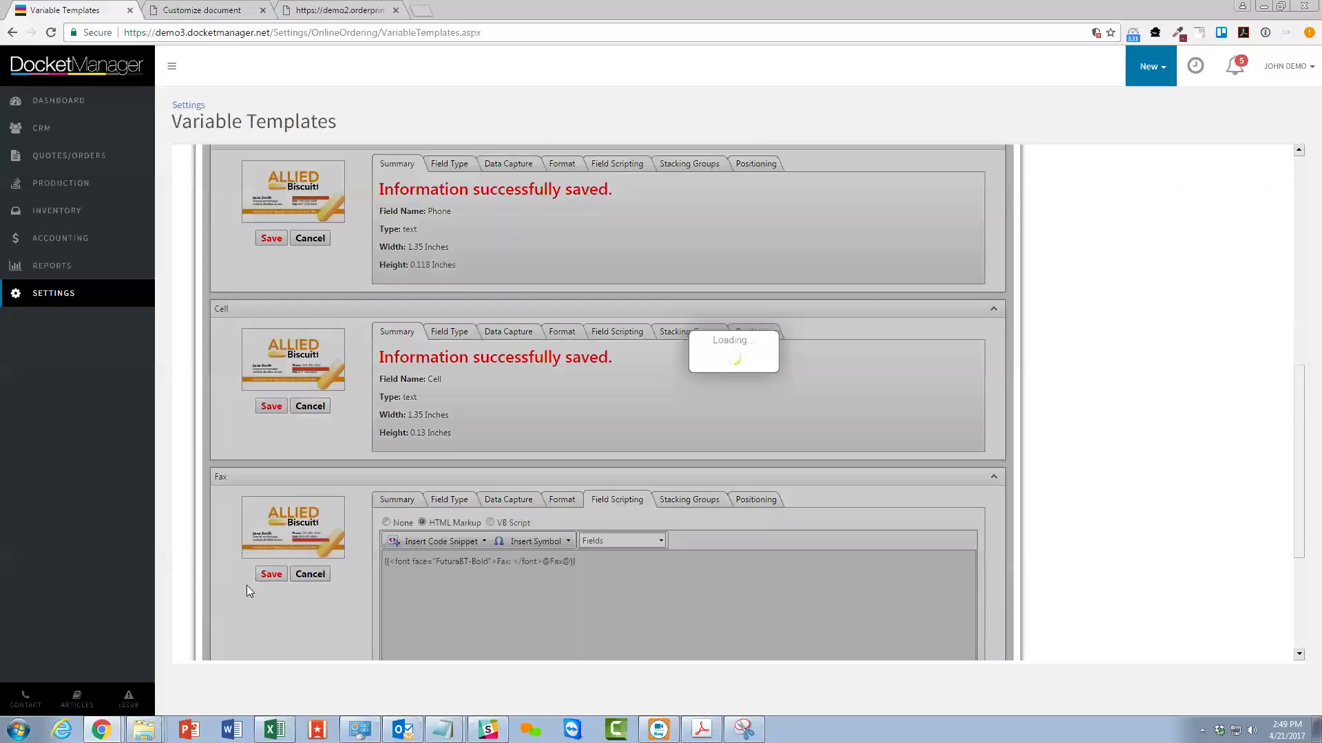
left_click(426, 272)
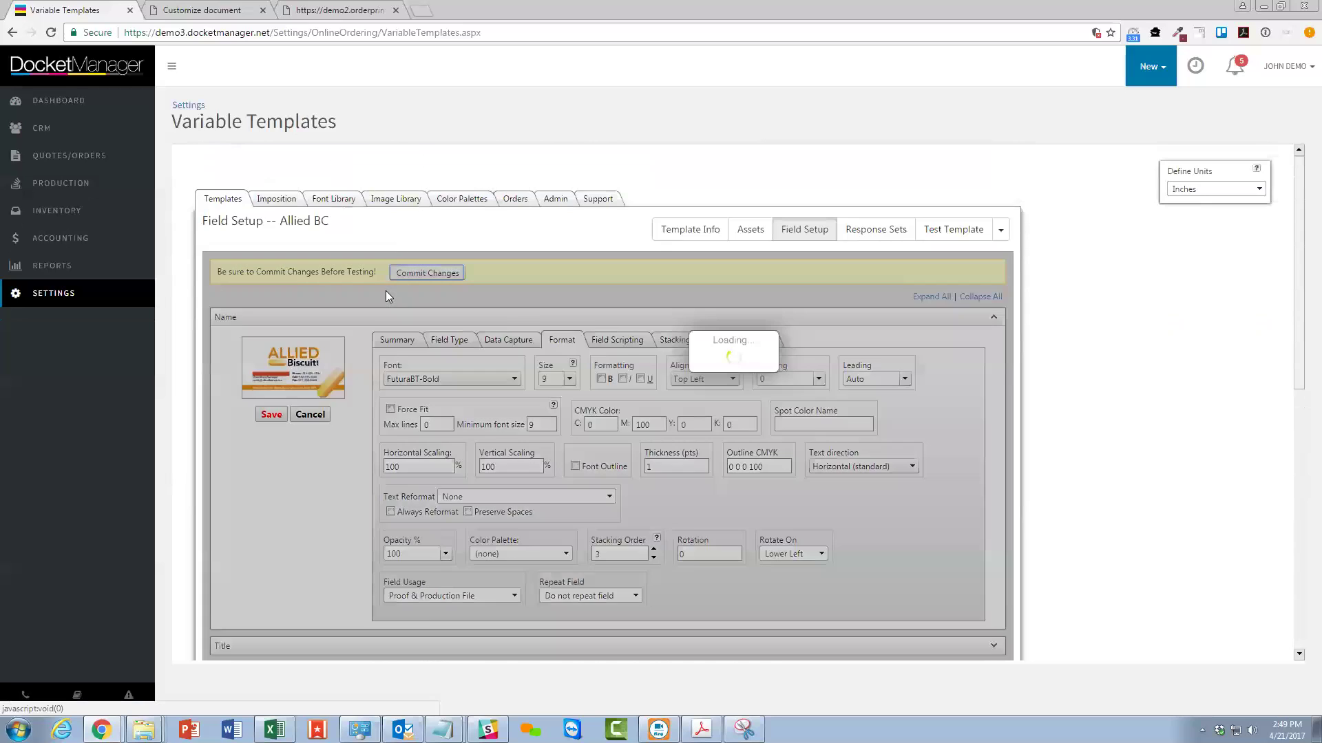
Refresh the Allied BC card proof at Standard size, then bring Acrobat's Allied BC.pdf forward.
left_click(206, 9)
left_click(97, 203)
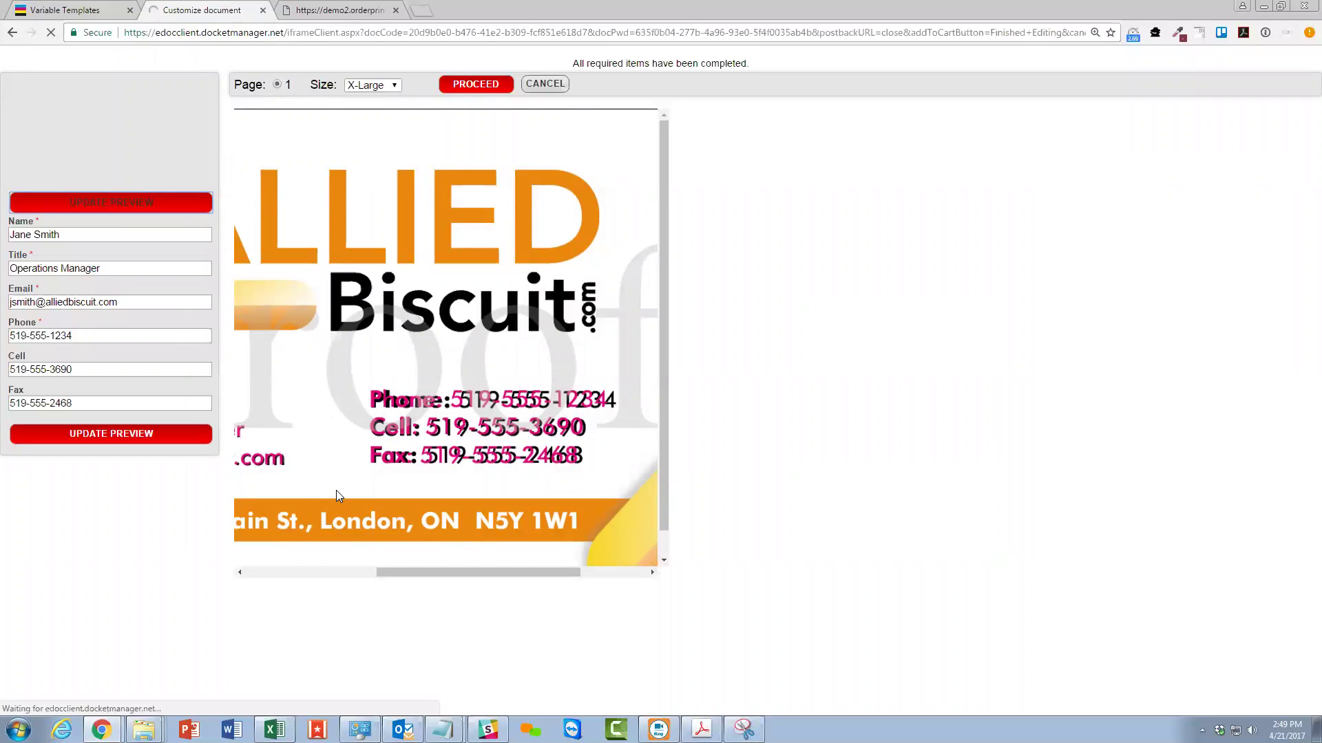
left_click_drag(409, 566, 522, 576)
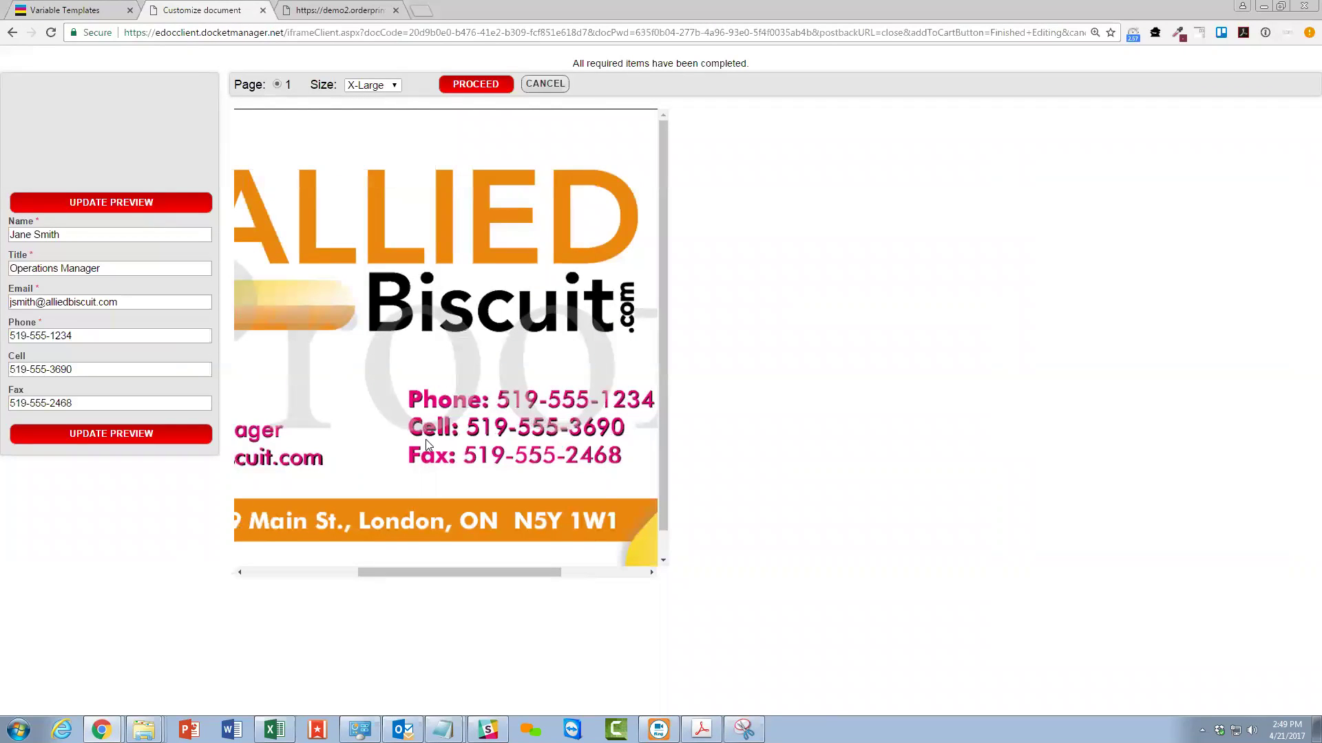
left_click_drag(480, 577, 365, 569)
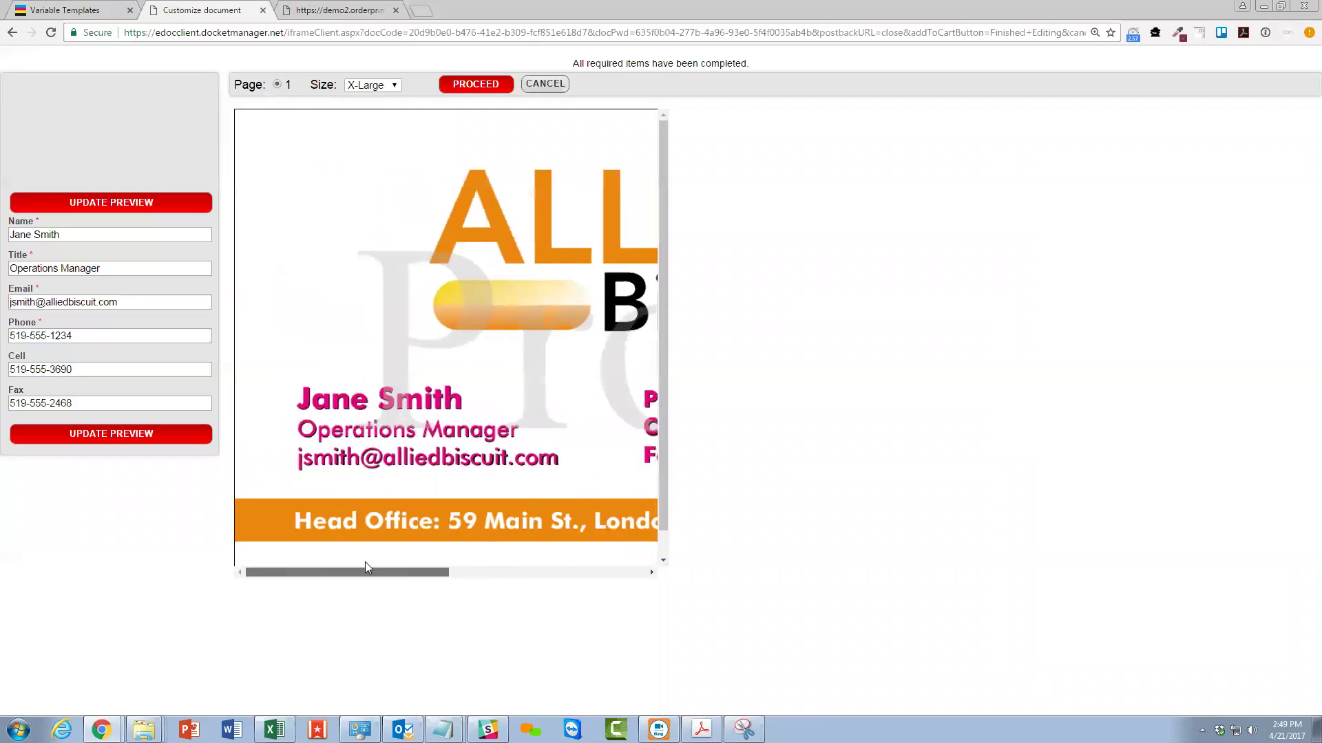
left_click(372, 85)
left_click(365, 114)
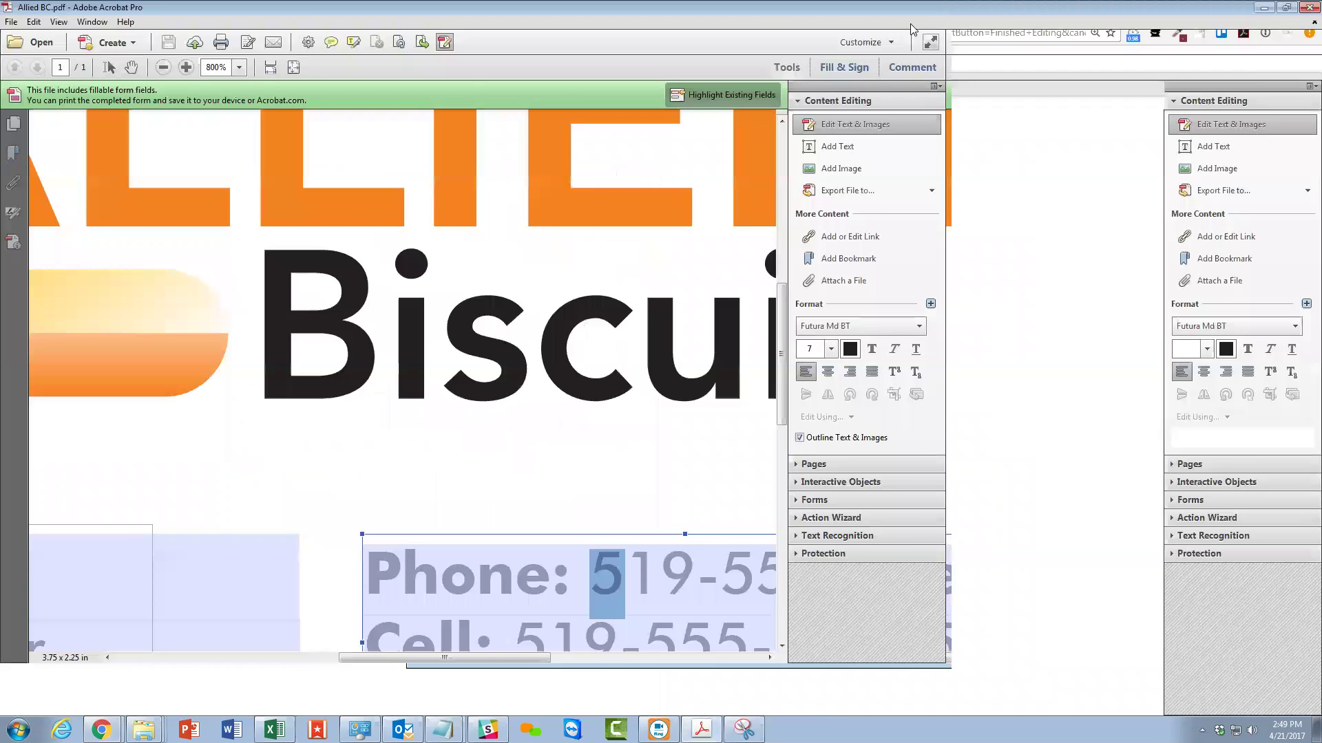
left_click(1286, 8)
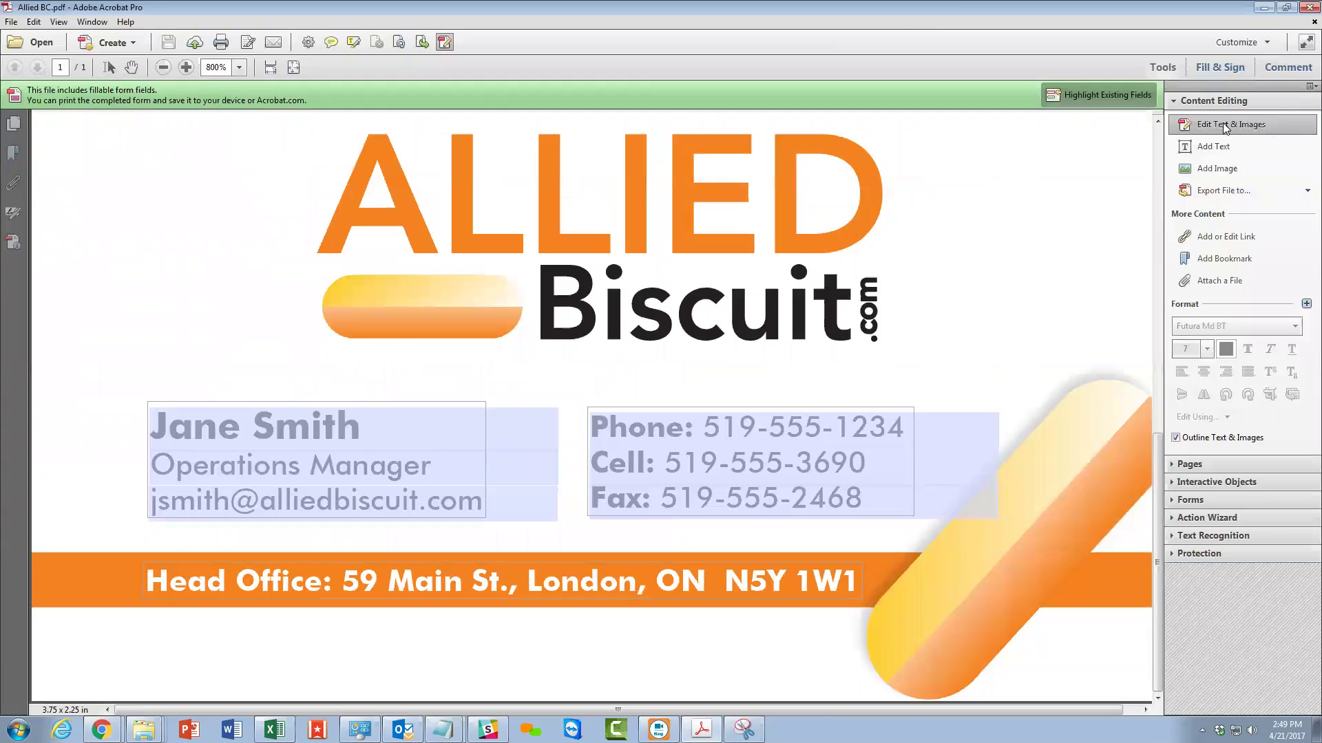
Delete the name/title/e-mail block and the phone/cell/fax text block from the card.
left_click(158, 402)
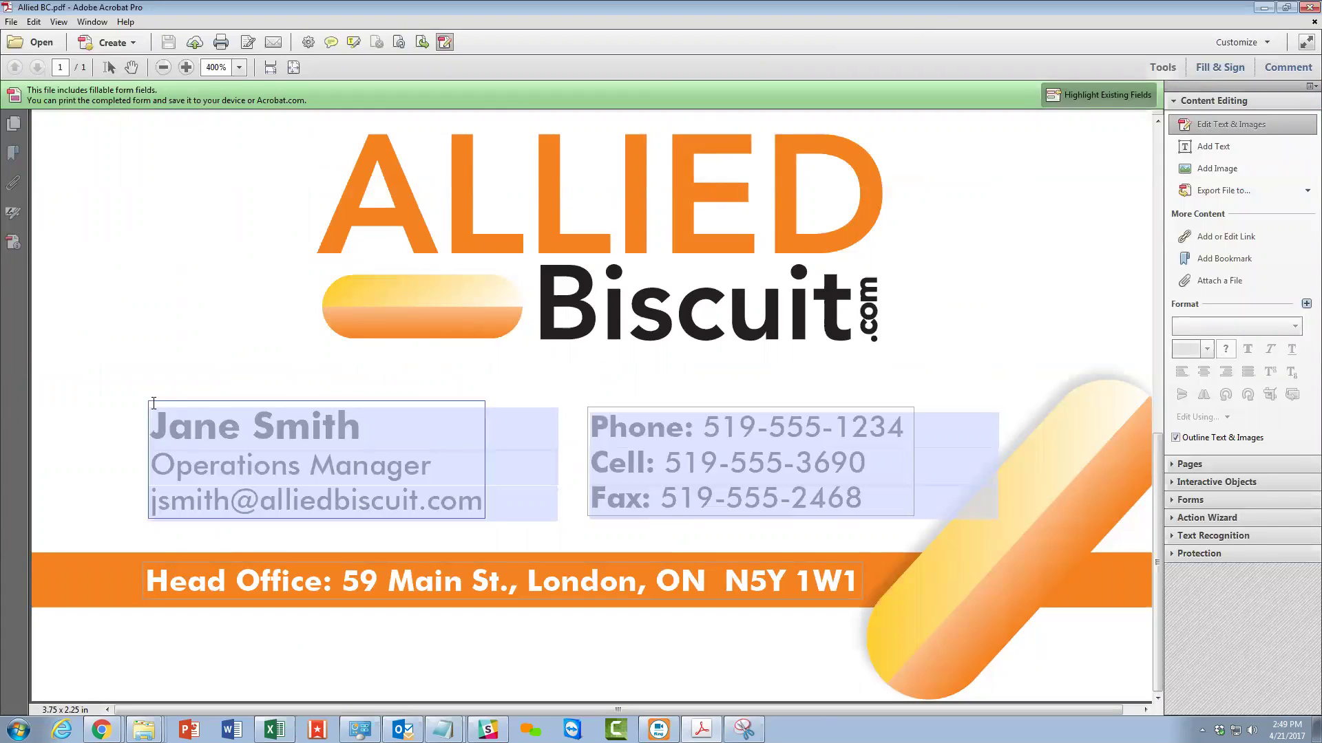
key("Delete")
left_click(654, 407)
key("Delete")
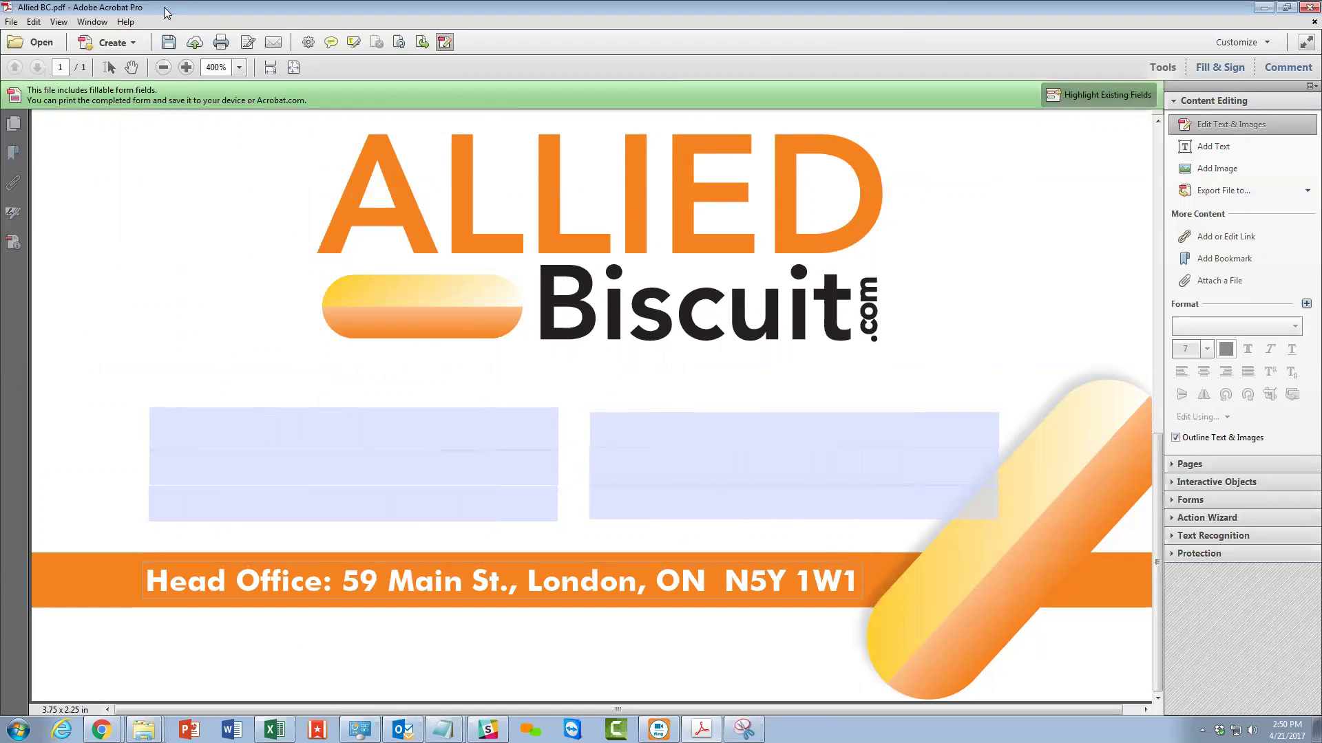
Save the PDF under the new name 'Allied BC Blank'.
left_click(11, 21)
left_click(56, 110)
left_click(212, 324)
type("Blank")
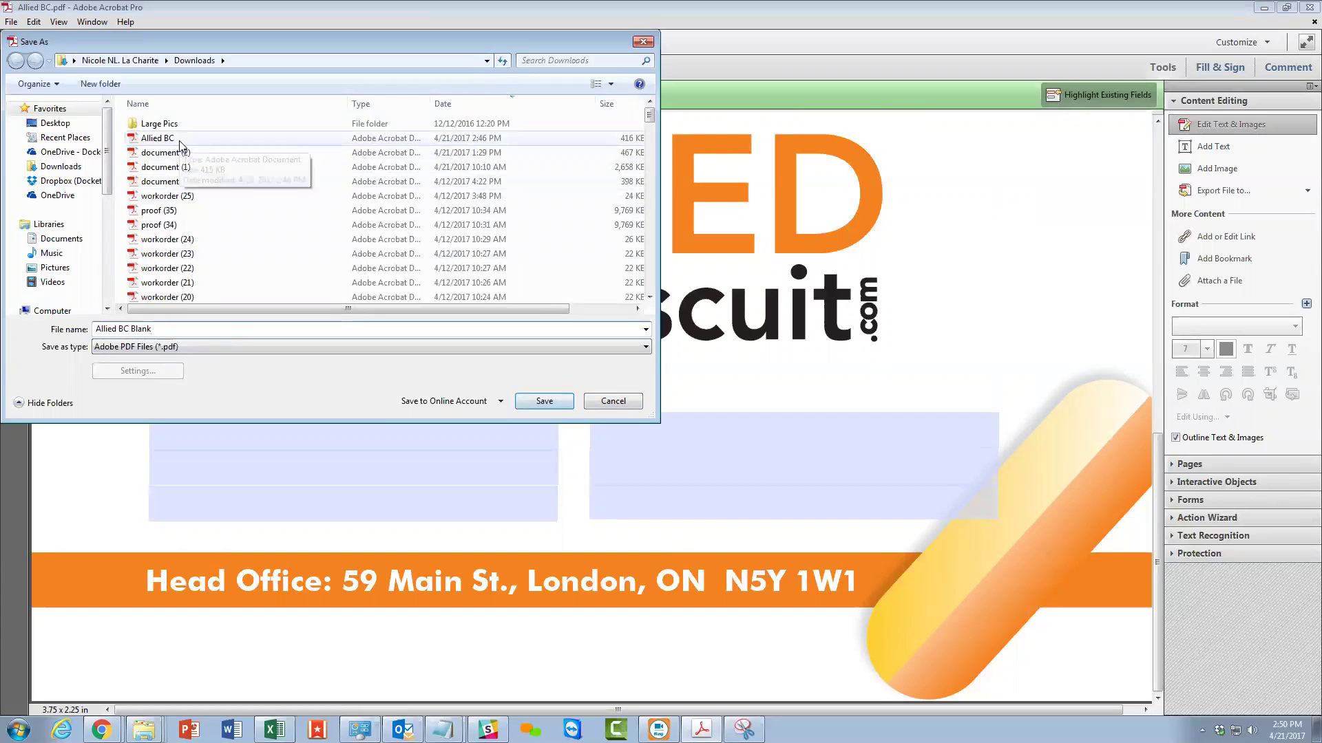
left_click(542, 402)
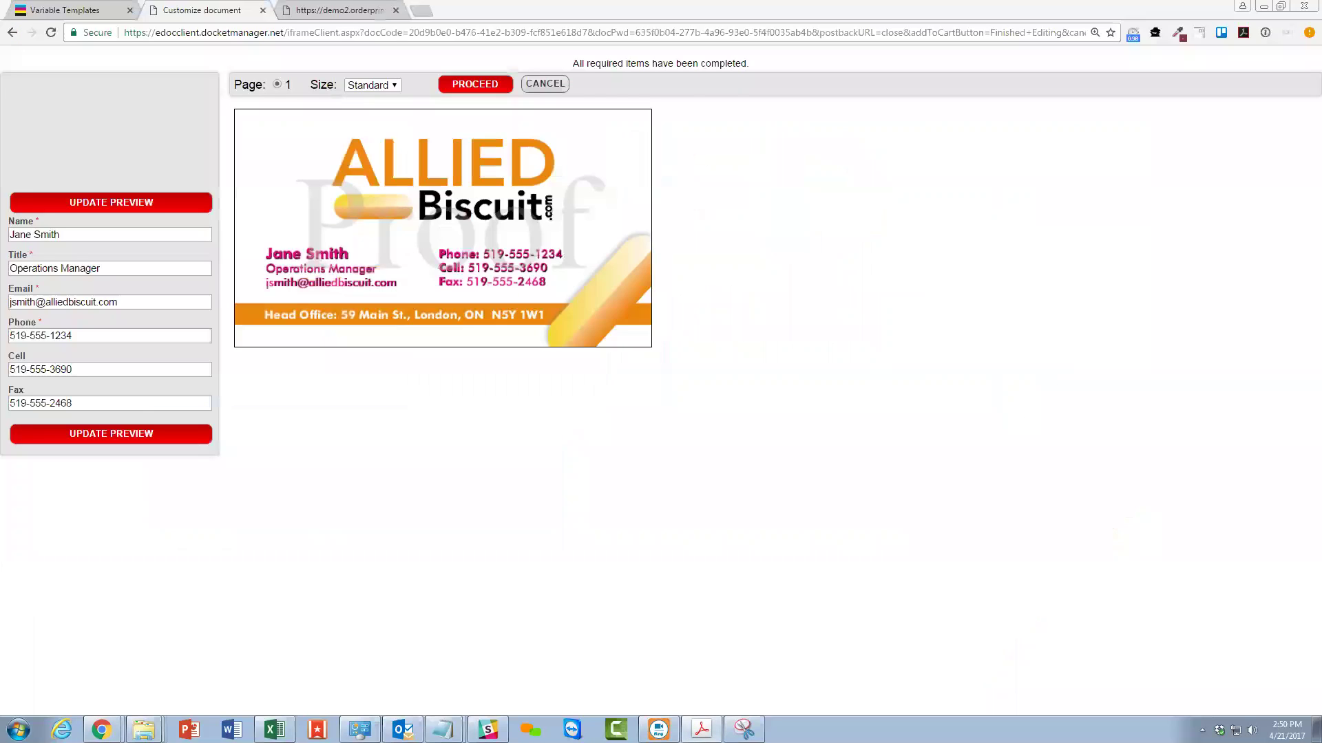
Upload Allied BC Blank.pdf as the Allied BC template's master PDF on the Assets page.
left_click(66, 10)
left_click(748, 232)
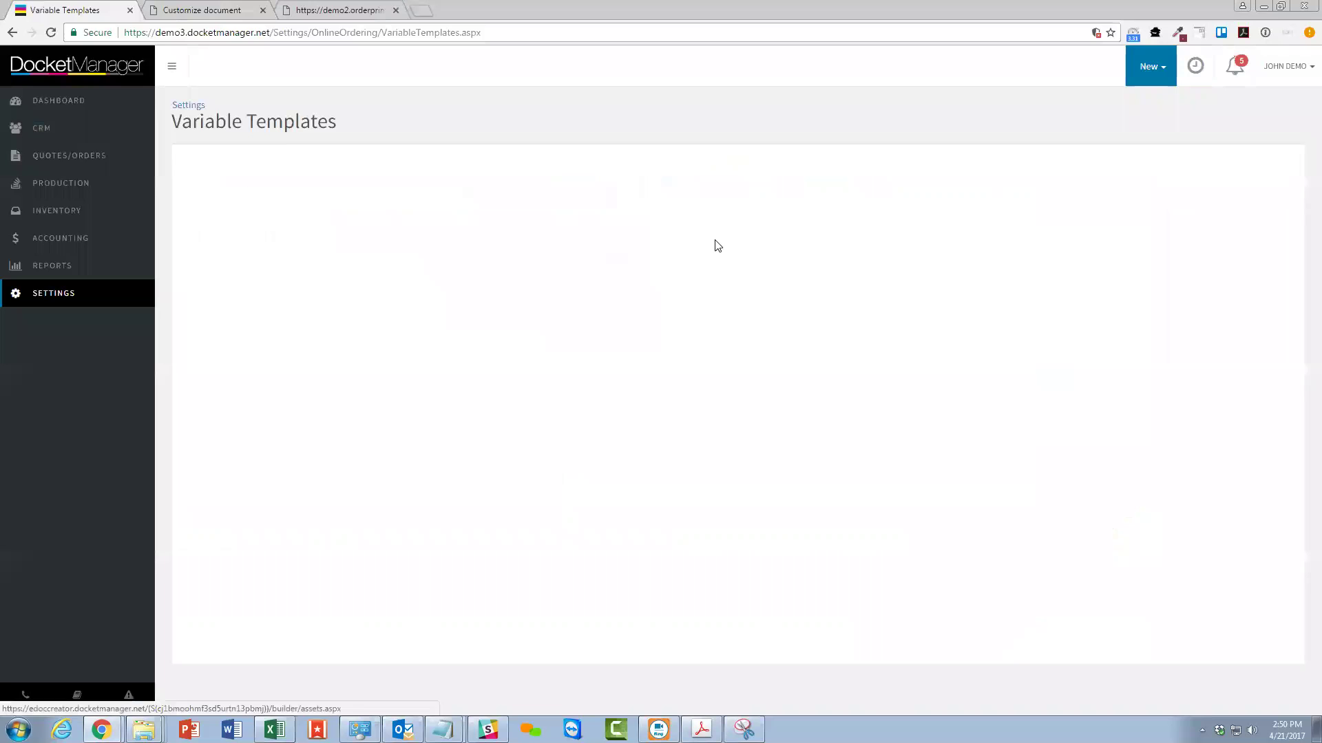
left_click(942, 368)
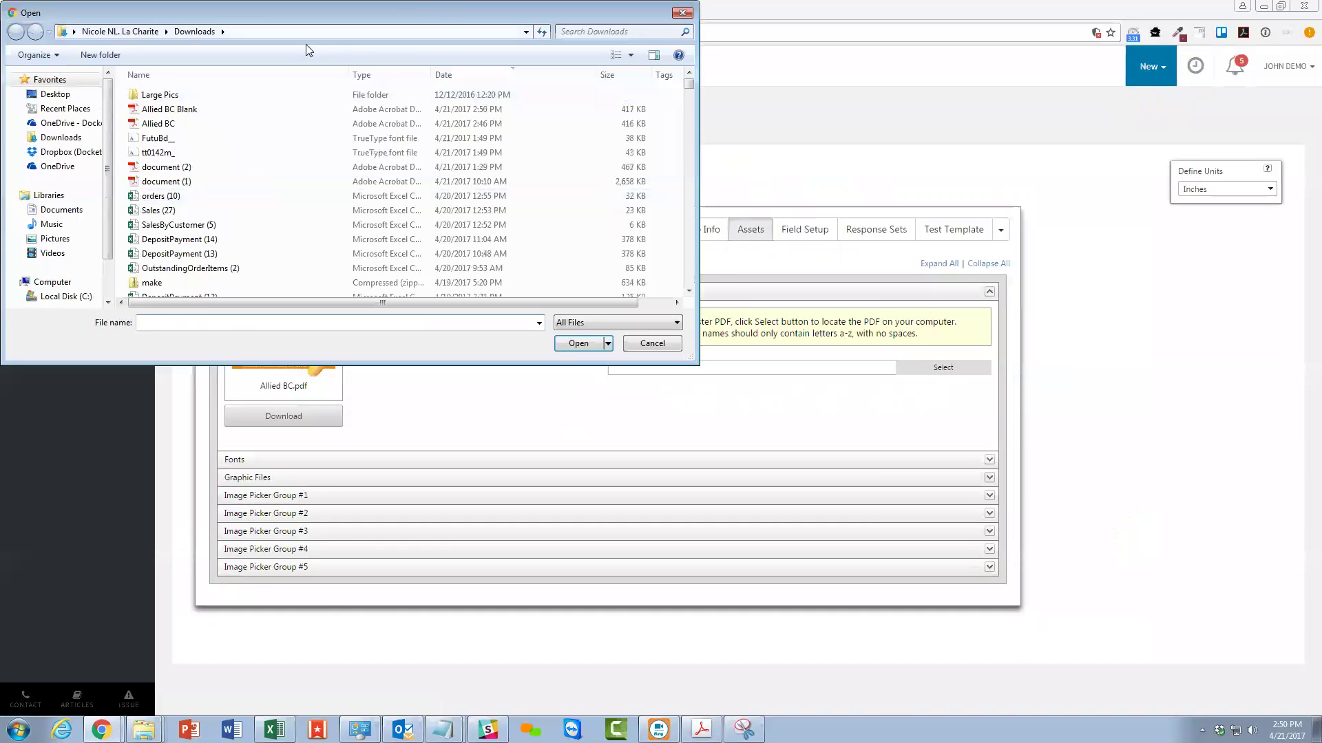
left_click(169, 109)
left_click(582, 343)
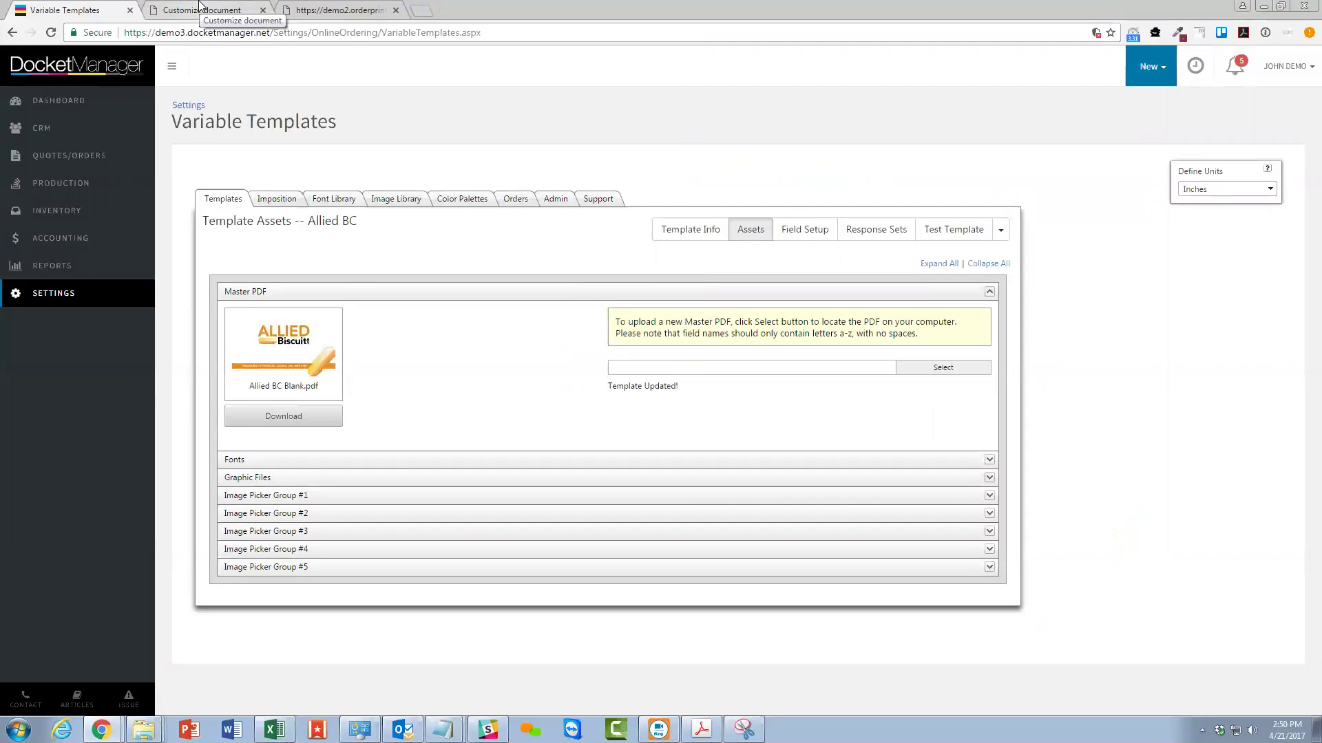
Refresh the card preview, then return to Field Setup with all fields expanded.
left_click(200, 7)
left_click(97, 200)
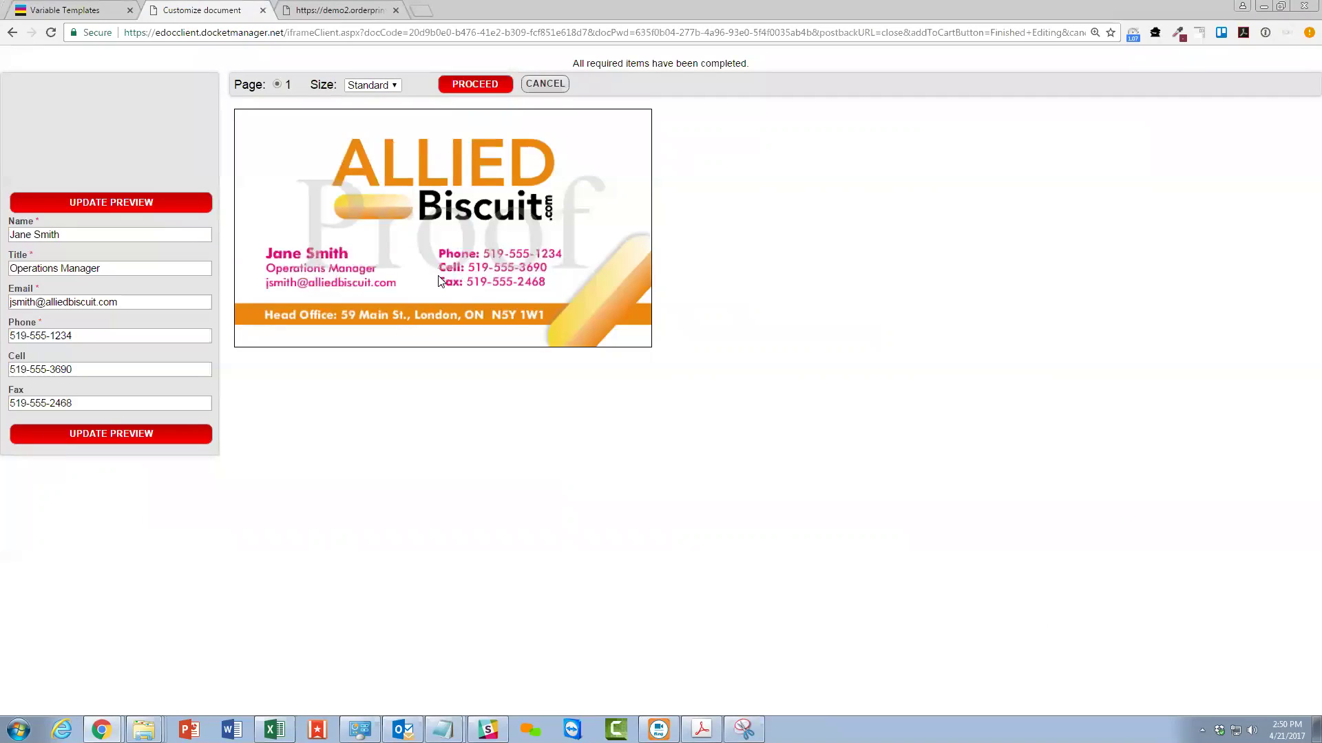
left_click(91, 7)
left_click(818, 235)
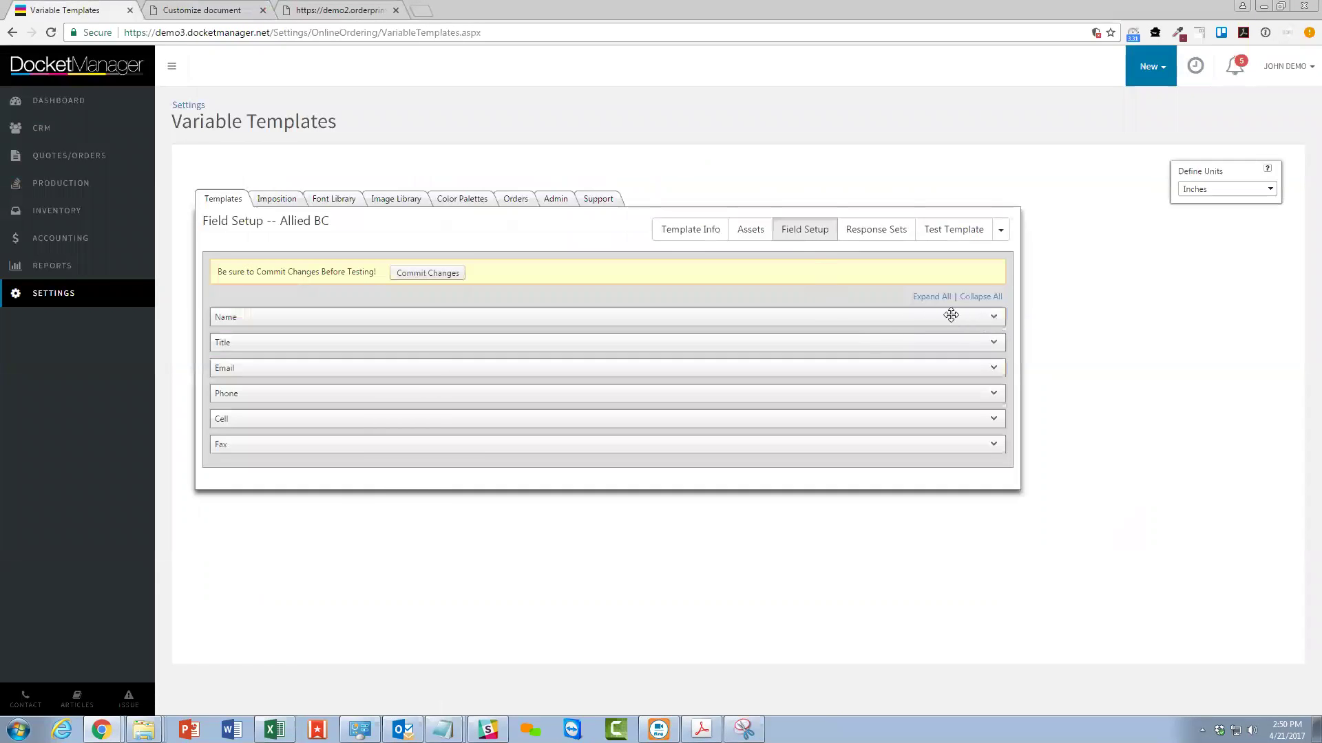
left_click(931, 297)
Change the Name and Email colours from magenta to black (M 0, K 100) and save each.
scroll(585, 331, "down", 2)
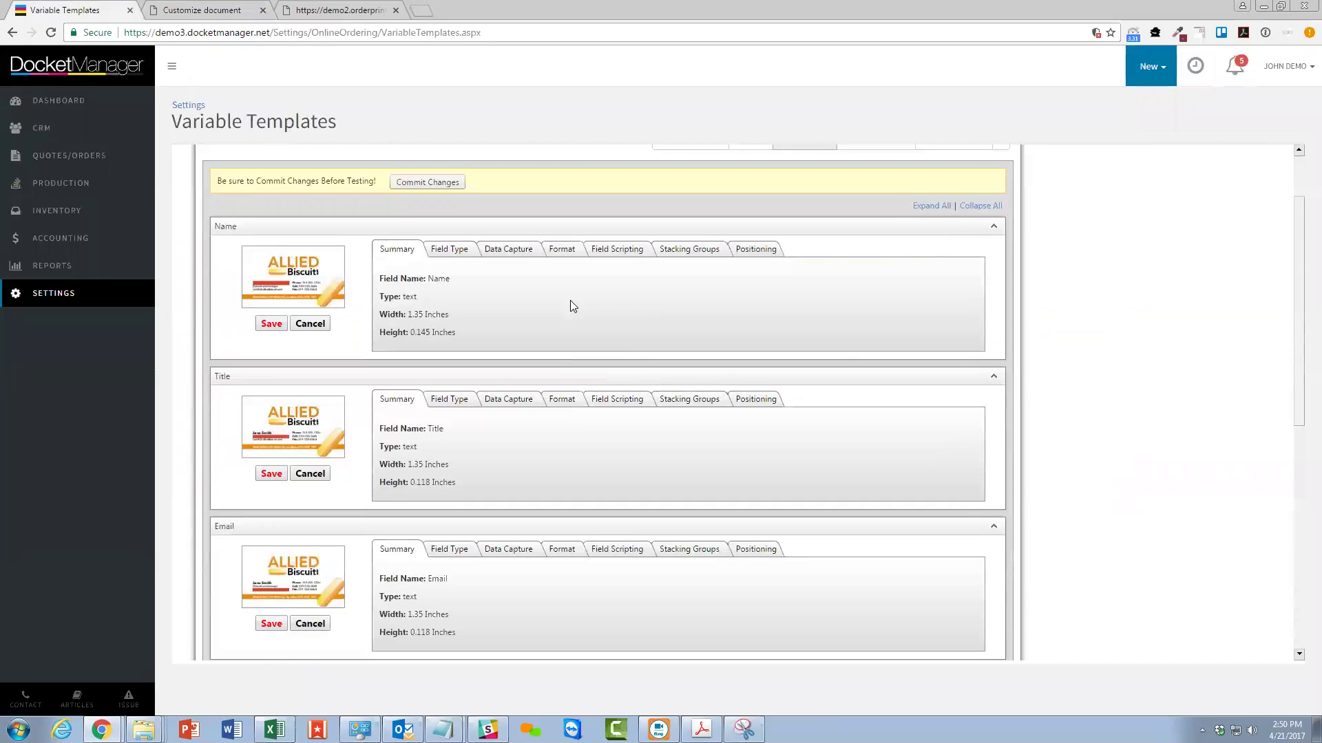
left_click(561, 203)
double_click(655, 289)
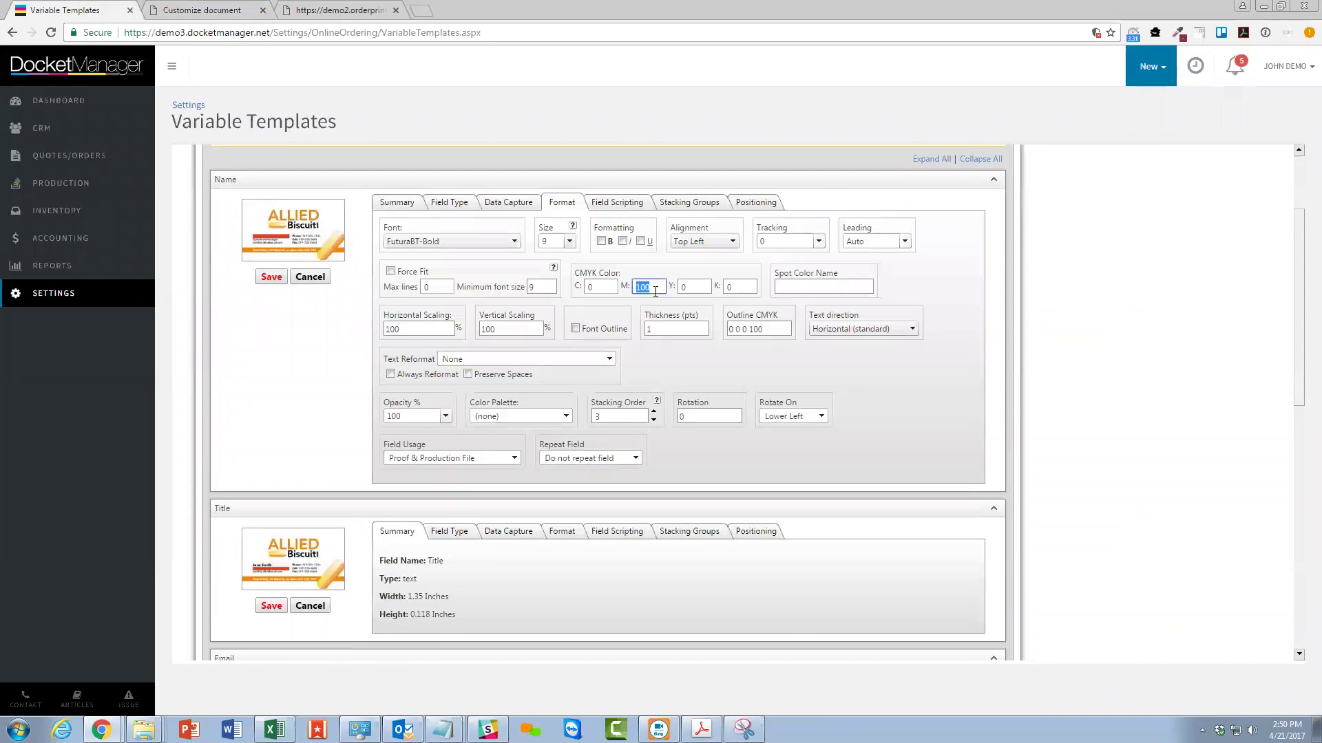
type("0")
key("Tab")
key("Tab")
type("1")
left_click(271, 277)
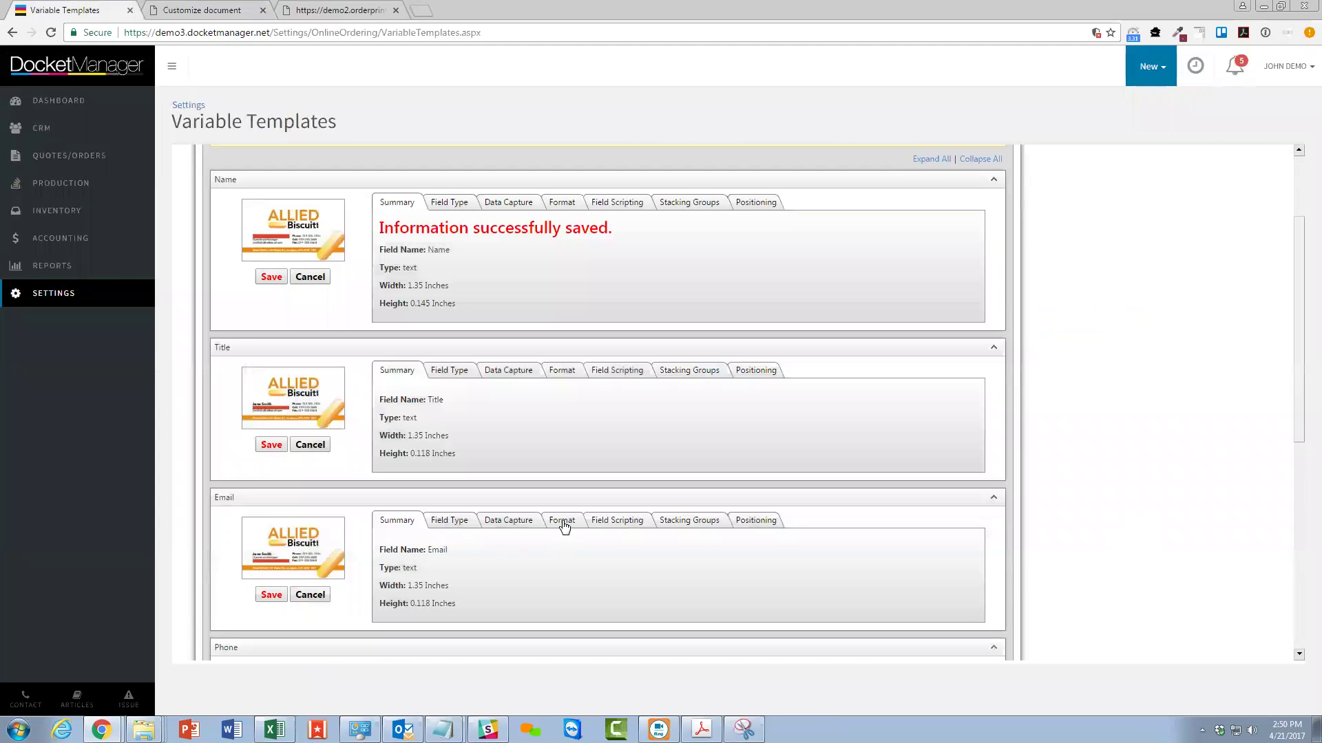
left_click(564, 527)
double_click(663, 603)
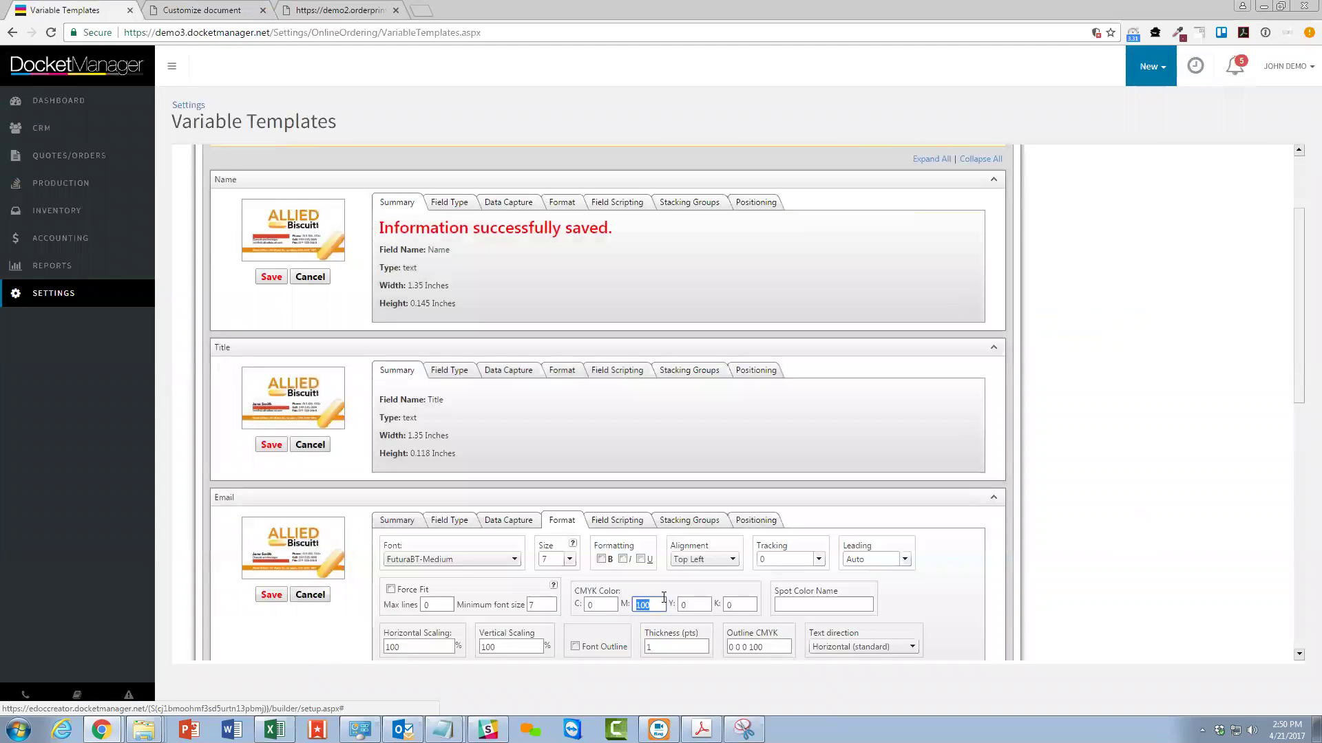
type("0")
key("Tab")
key("Tab")
type("10")
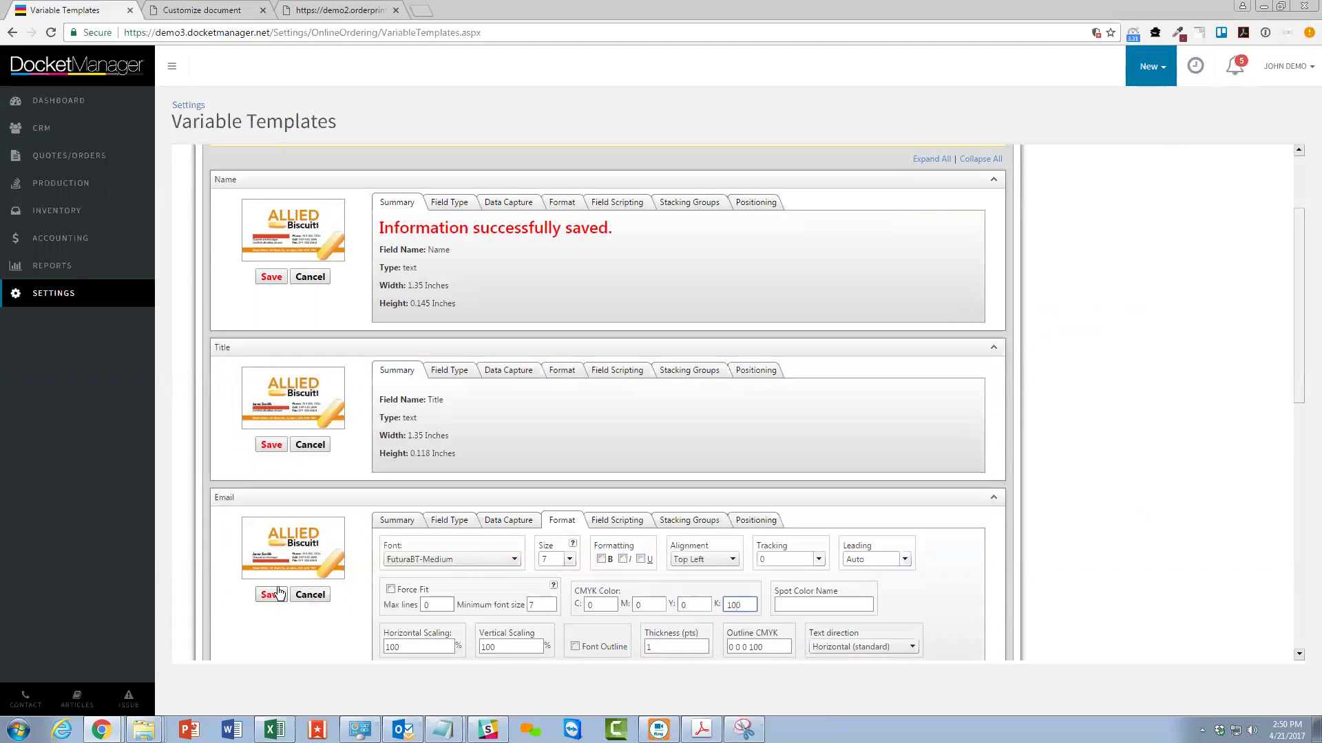
left_click(271, 594)
Change the Title and Phone colours from magenta to black (M 0, K 100) and save each.
left_click(580, 372)
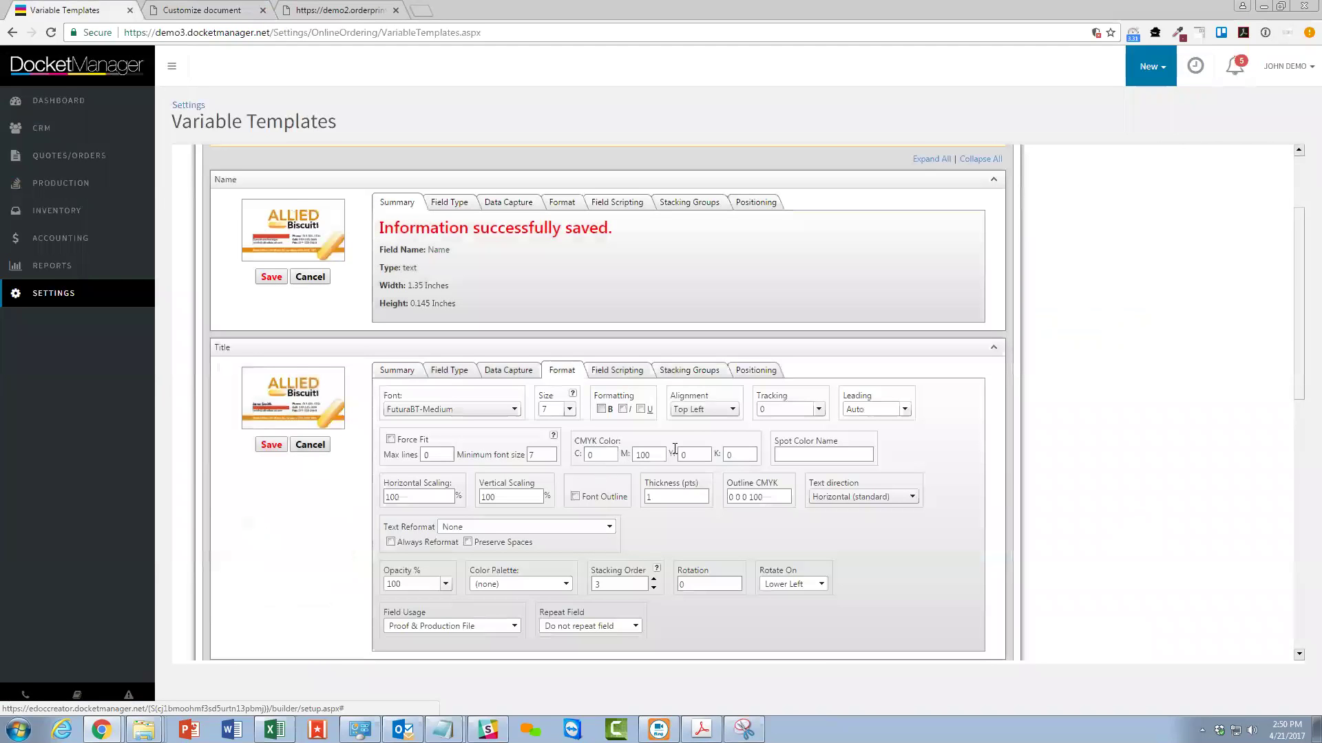
double_click(654, 455)
type("0")
key("Tab")
key("Tab")
type("10")
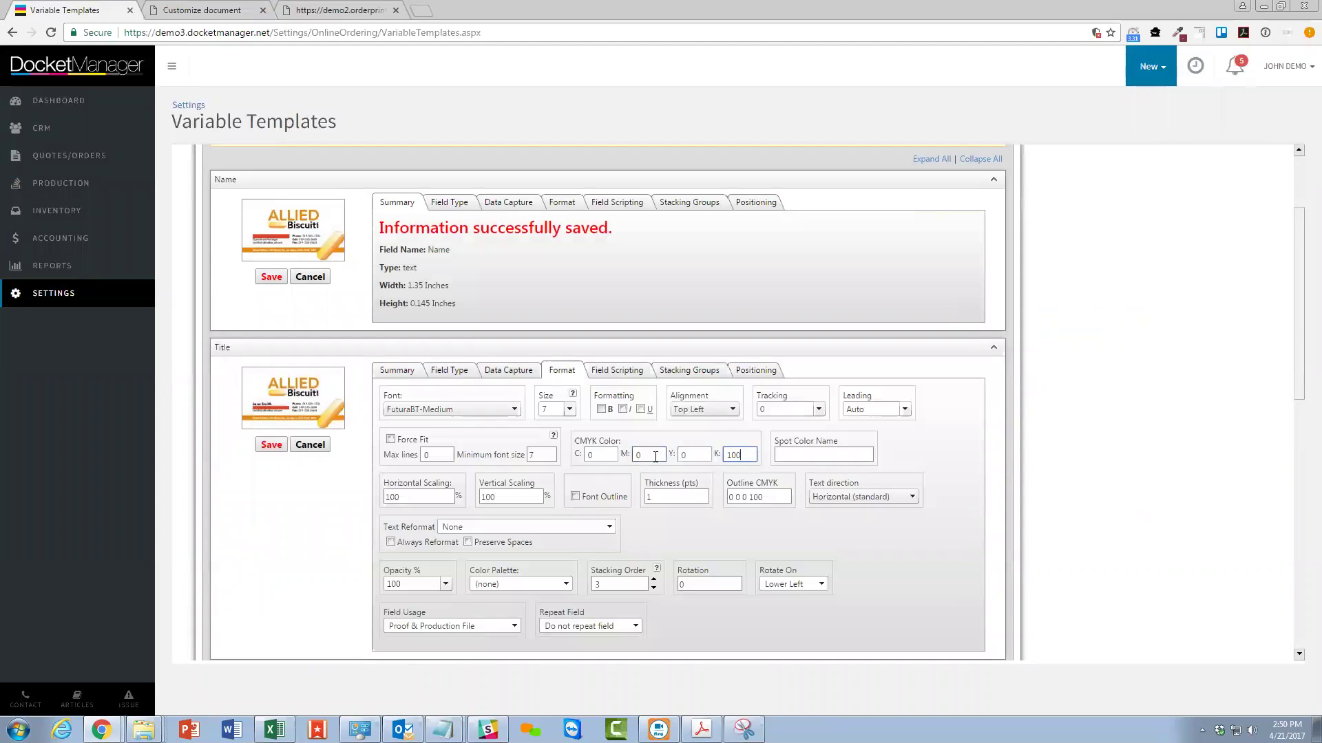
left_click(271, 444)
scroll(535, 462, "down", 4)
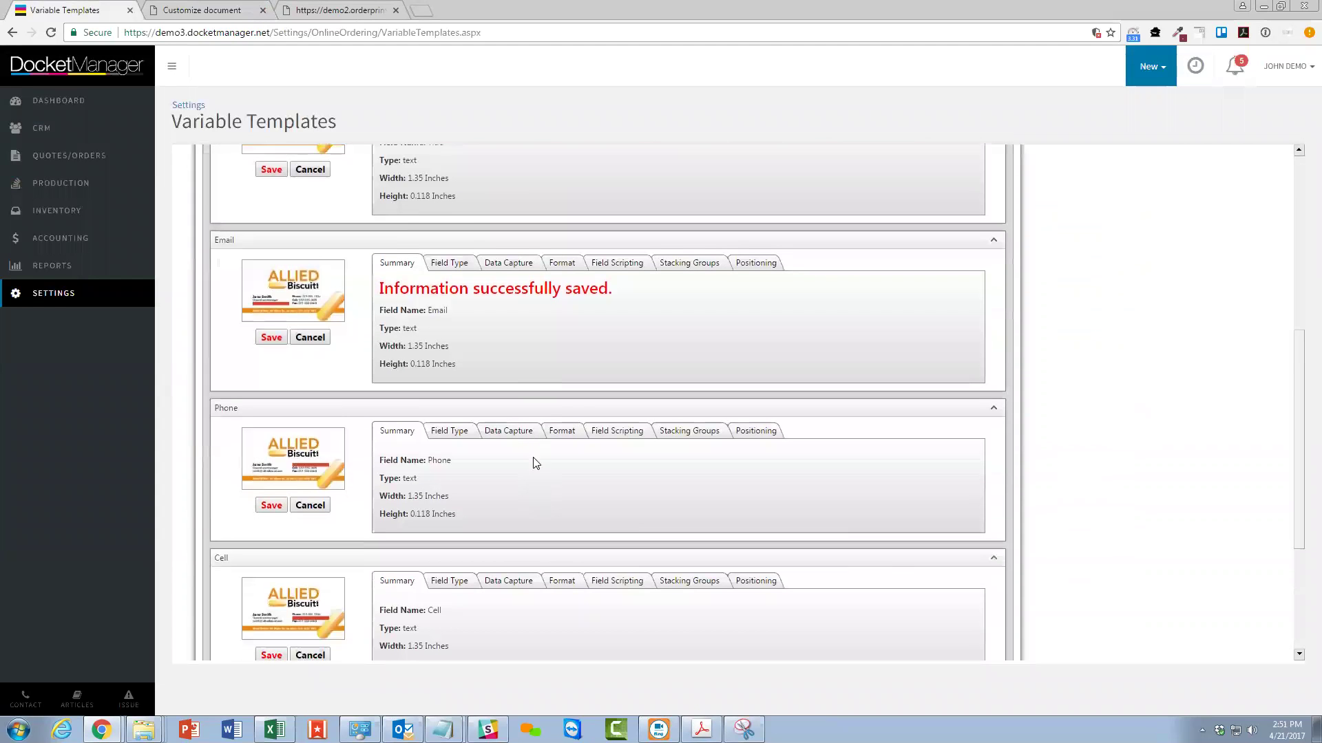
left_click(559, 434)
left_click_drag(673, 515, 657, 514)
type("0")
key("Tab")
key("Tab")
type("10")
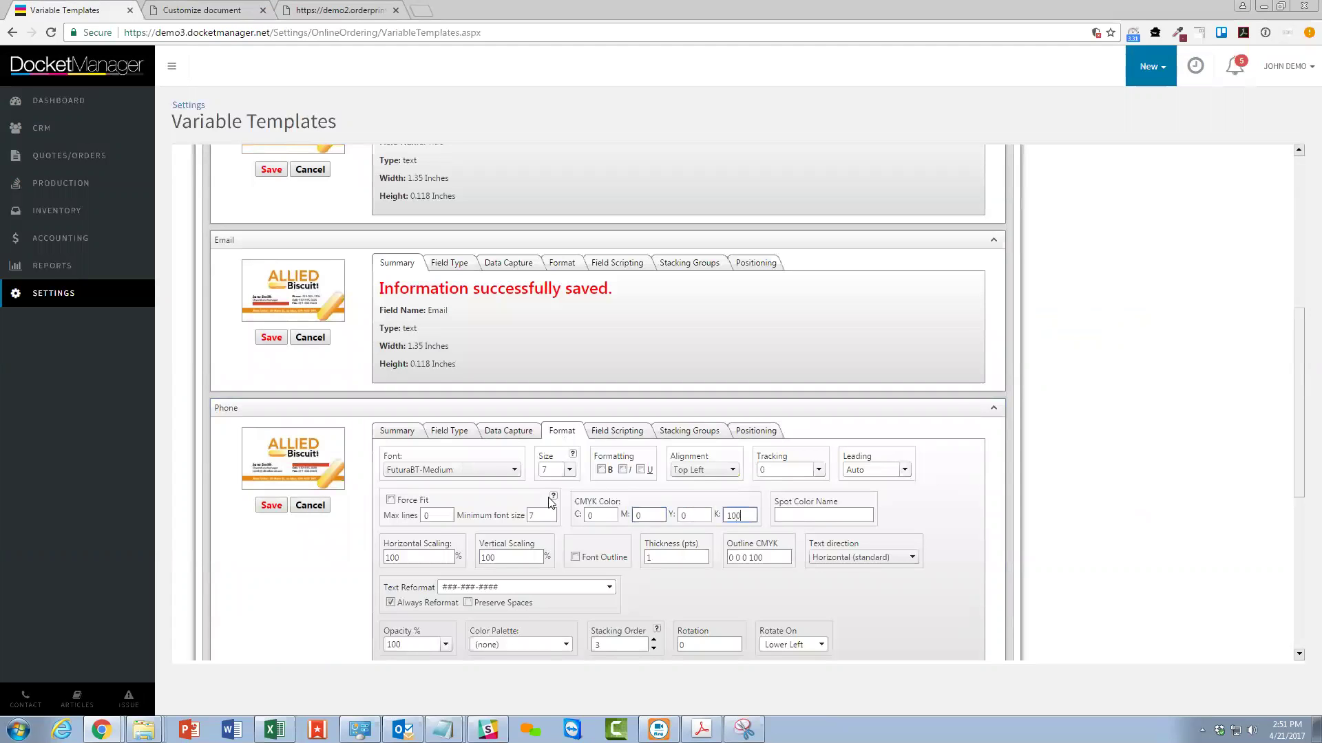
left_click(271, 505)
Set the Cell and Fax colours to black, save them, and commit all field changes.
scroll(507, 521, "down", 3)
left_click(555, 392)
left_click(642, 475)
key("Tab")
key("Tab")
left_click(271, 467)
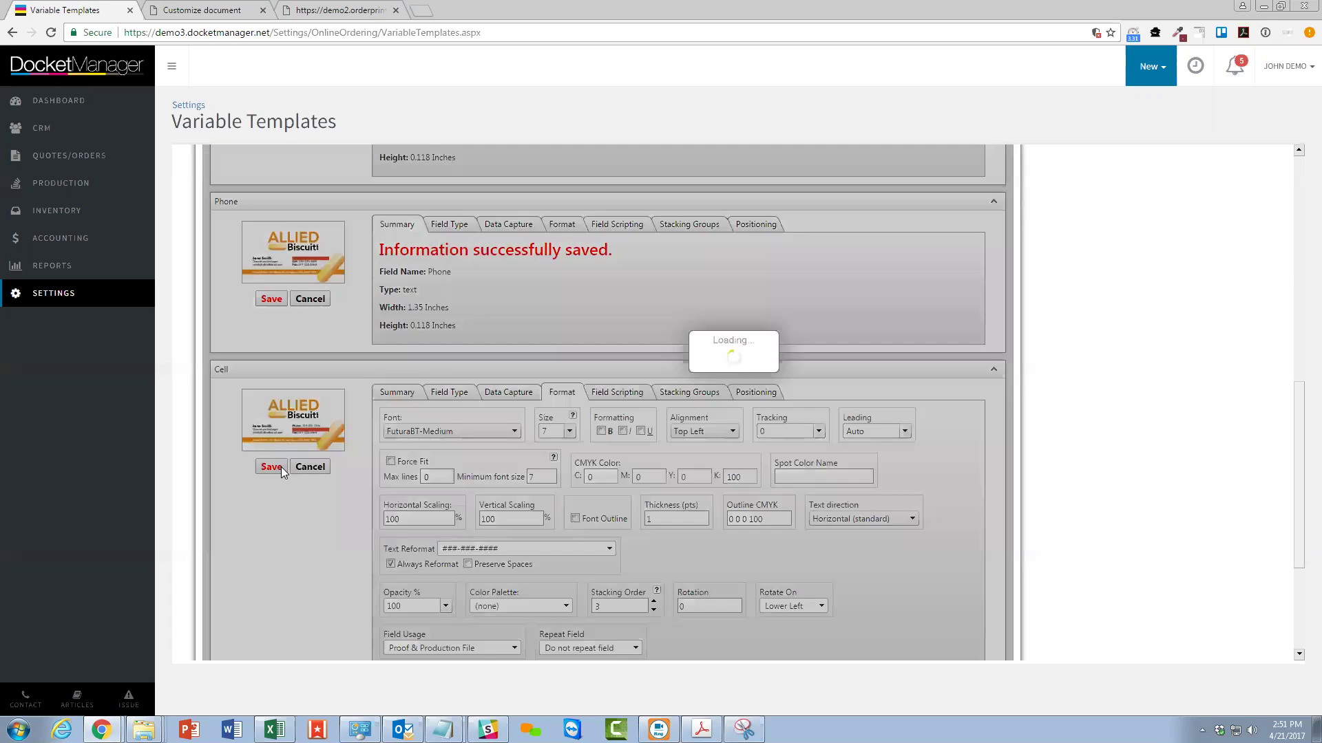
scroll(523, 510, "down", 1)
left_click(568, 503)
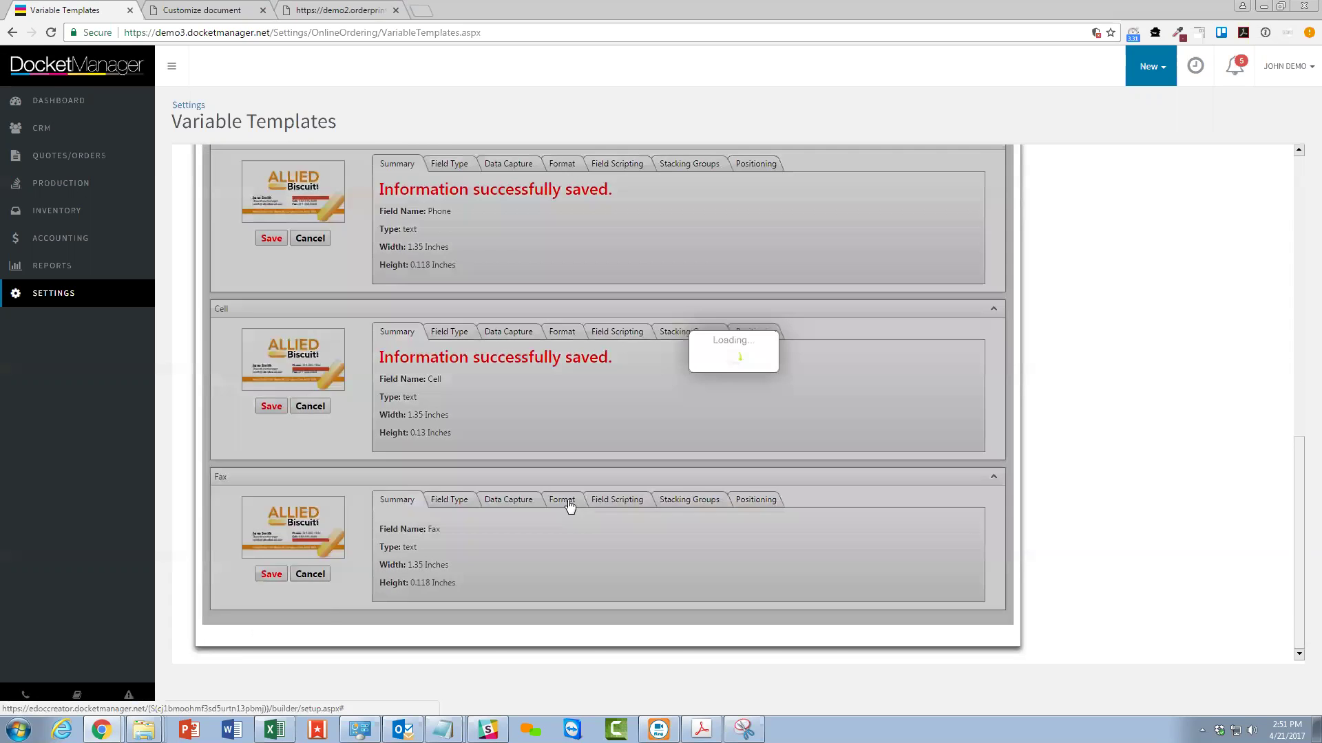
double_click(657, 583)
type("0")
key("Tab")
key("Tab")
type("1")
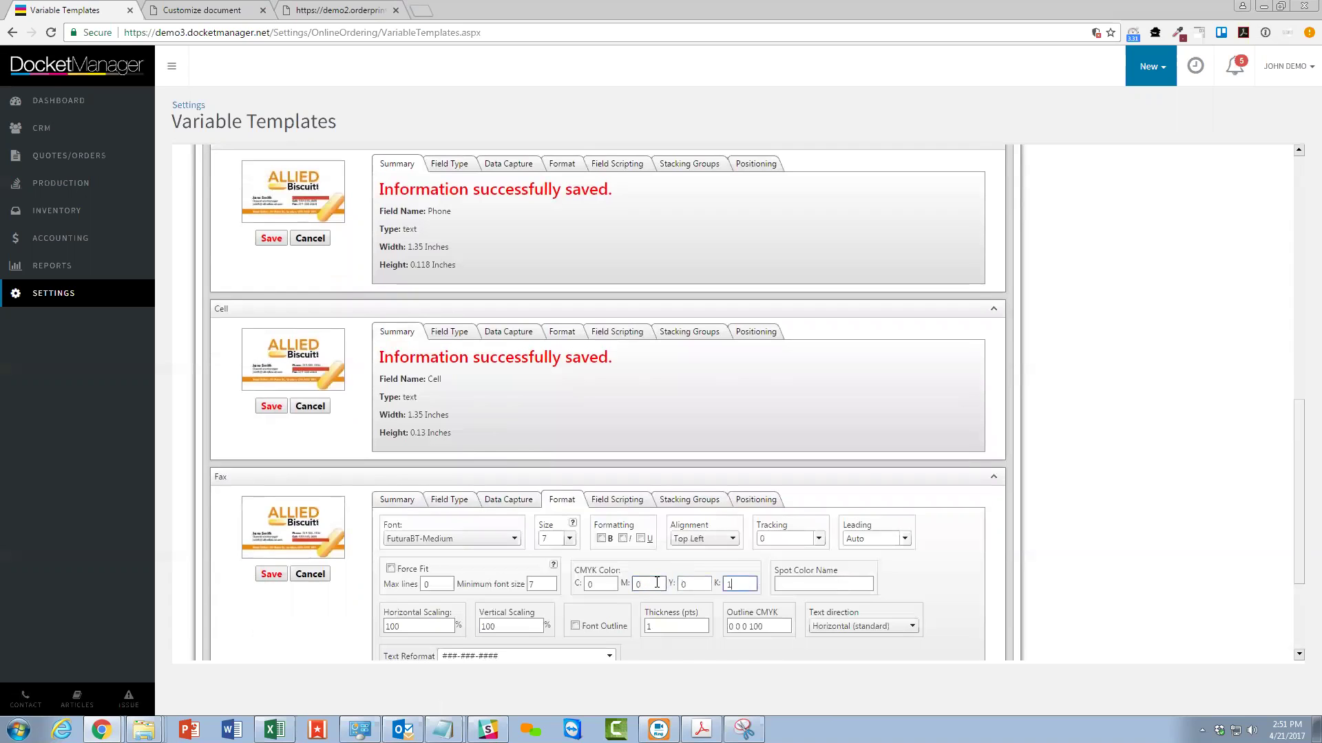
left_click(271, 574)
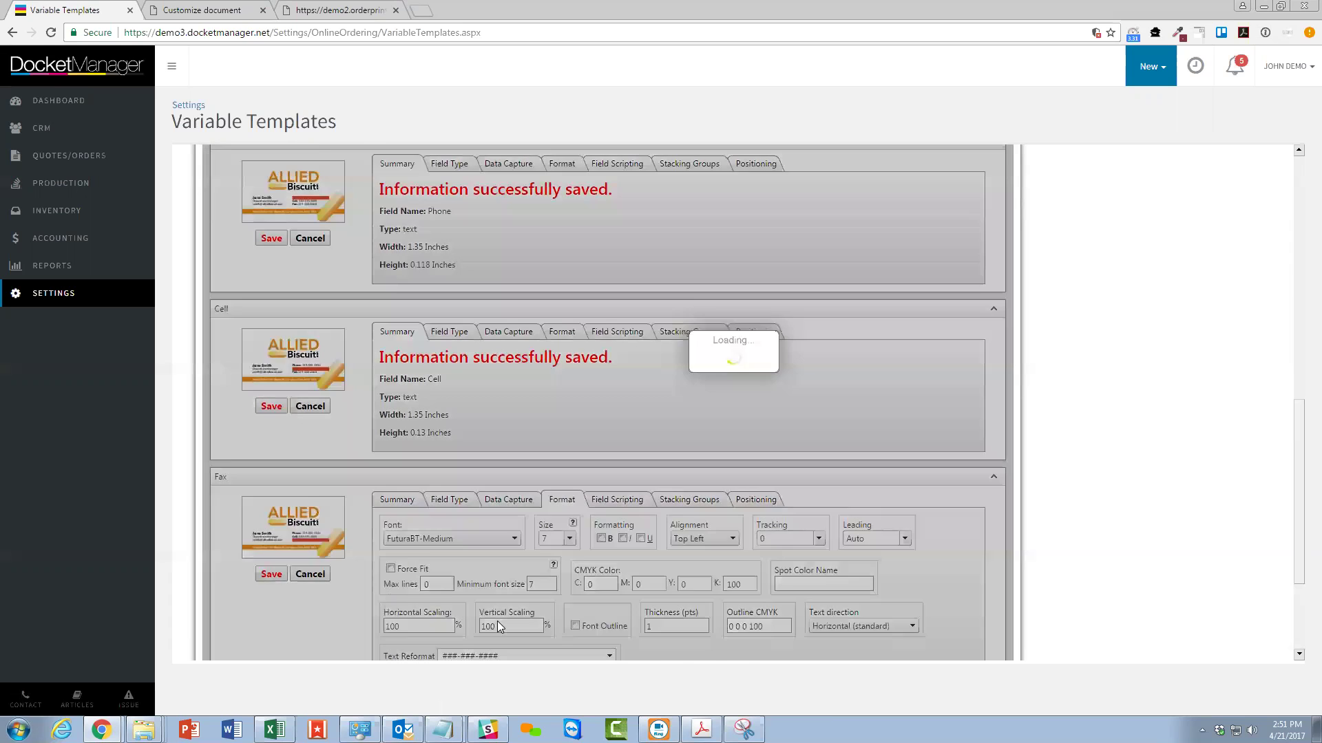
scroll(386, 499, "up", 8)
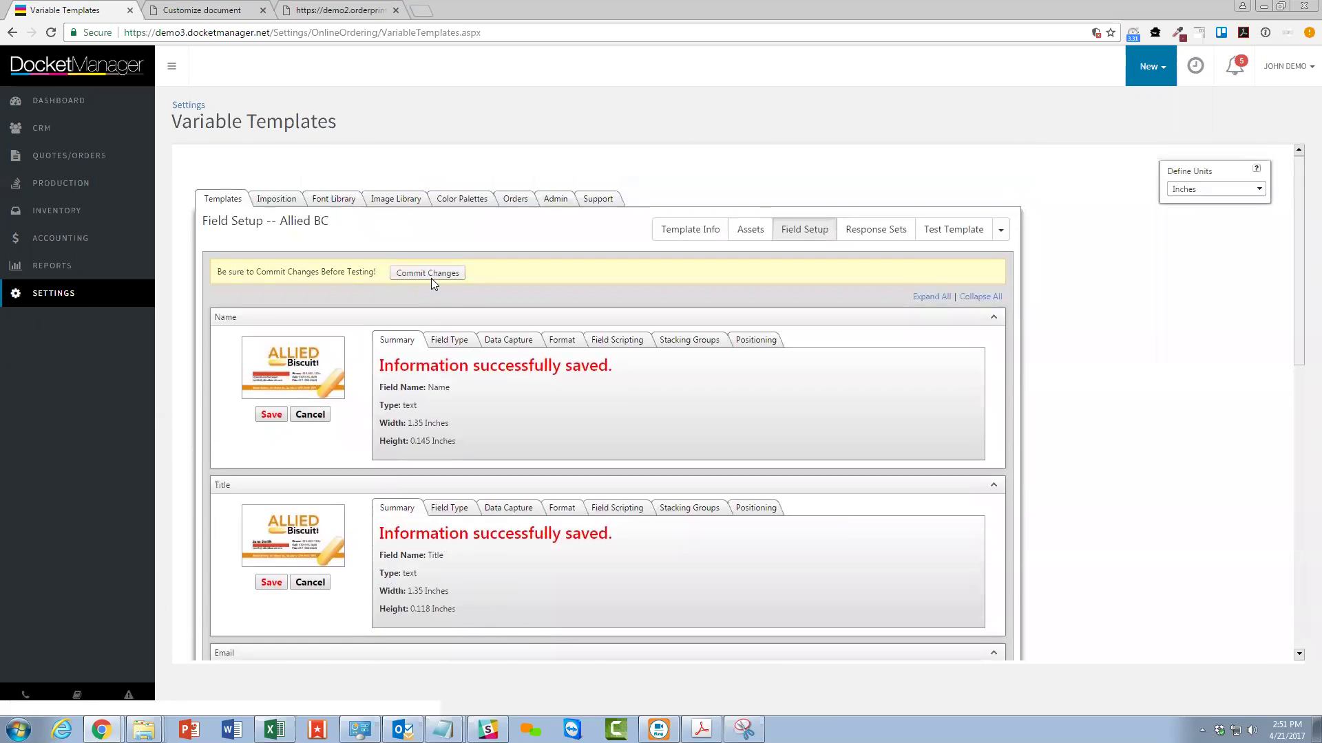
double_click(428, 273)
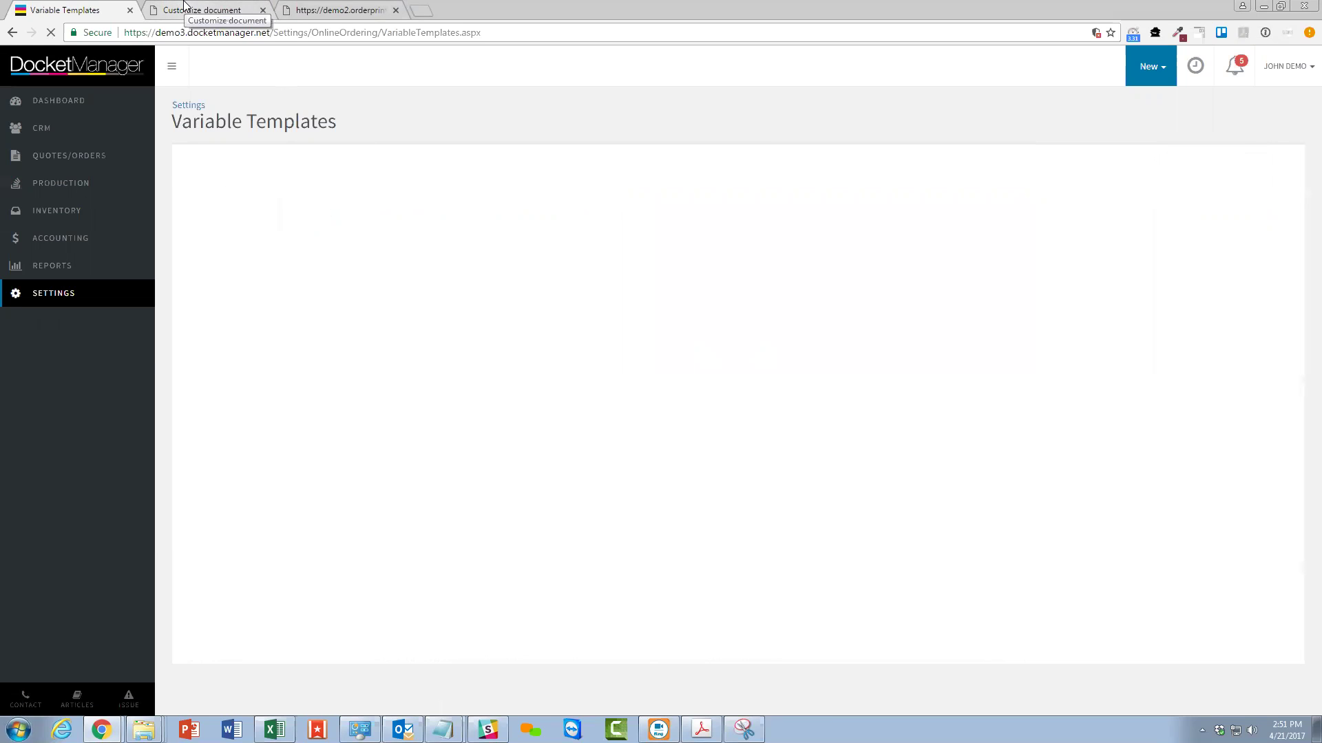
Update the Allied Biscuit card preview to show black contact lines, then return to Field Setup.
left_click(184, 9)
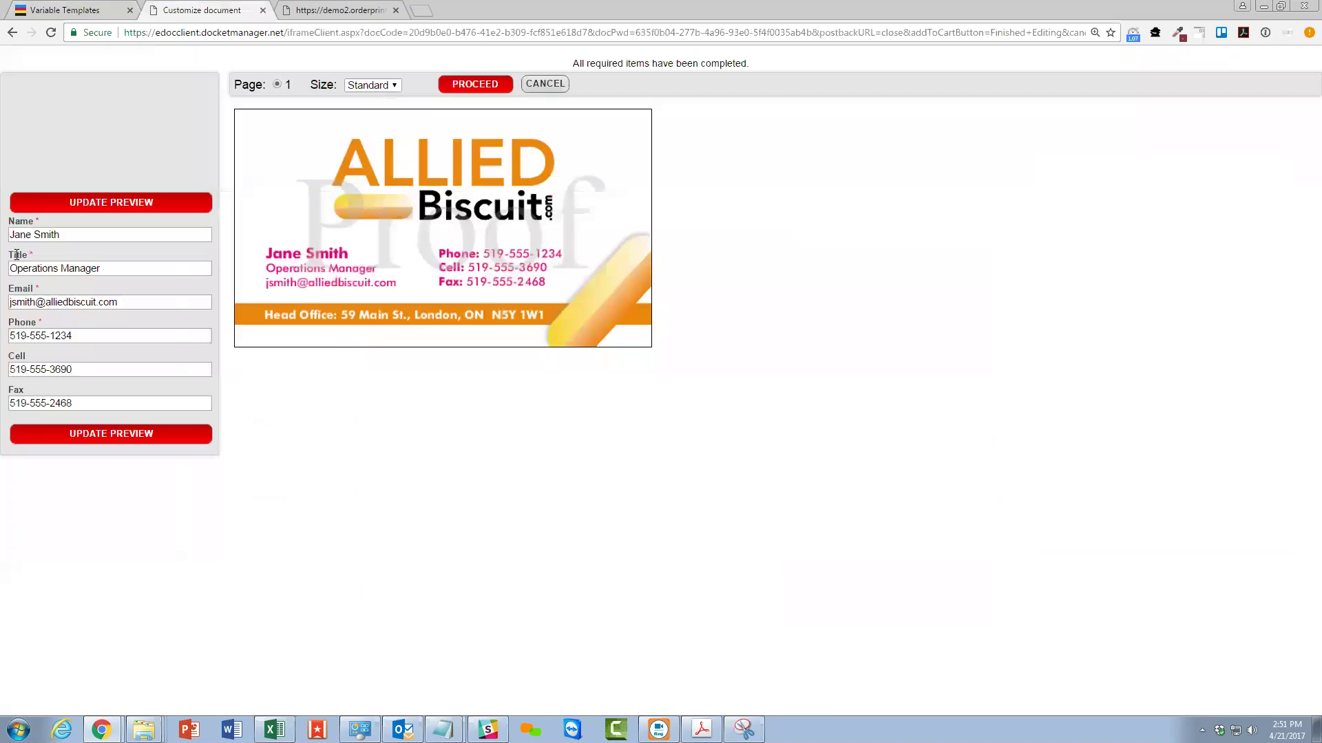
left_click(92, 203)
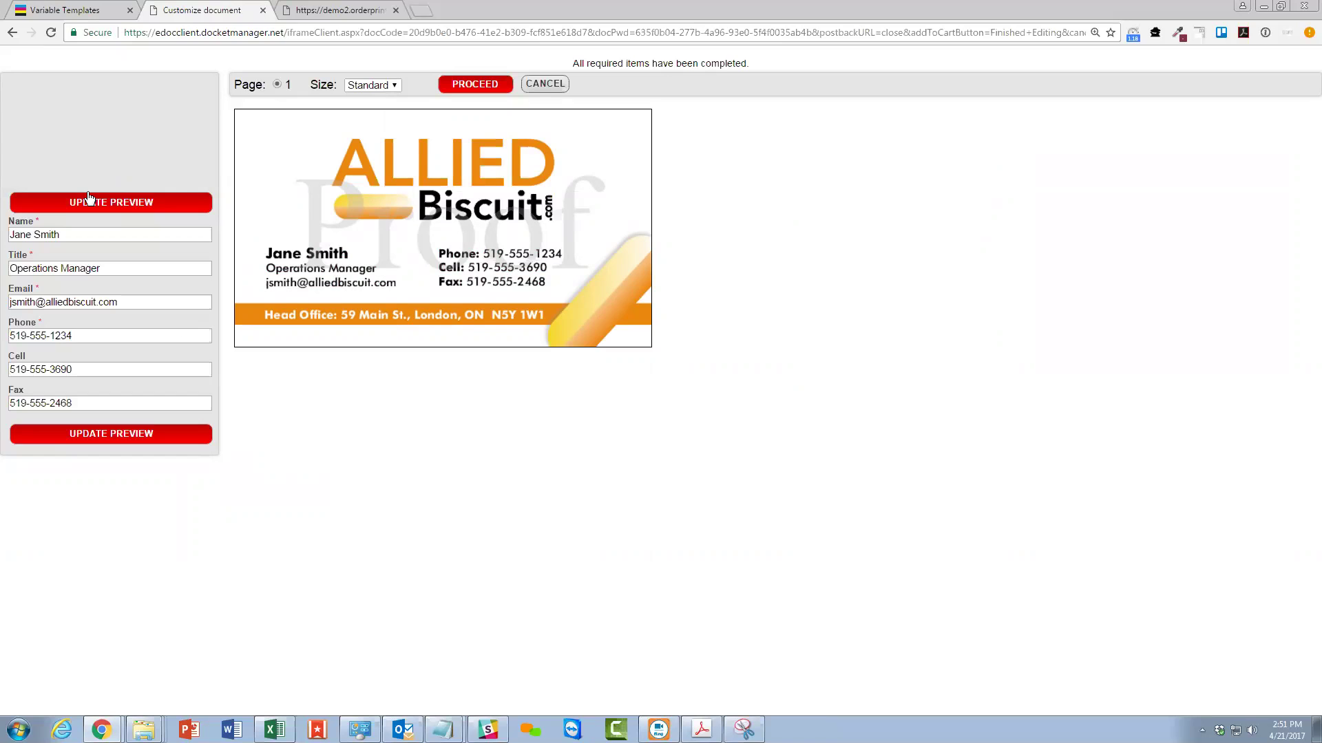
left_click(35, 8)
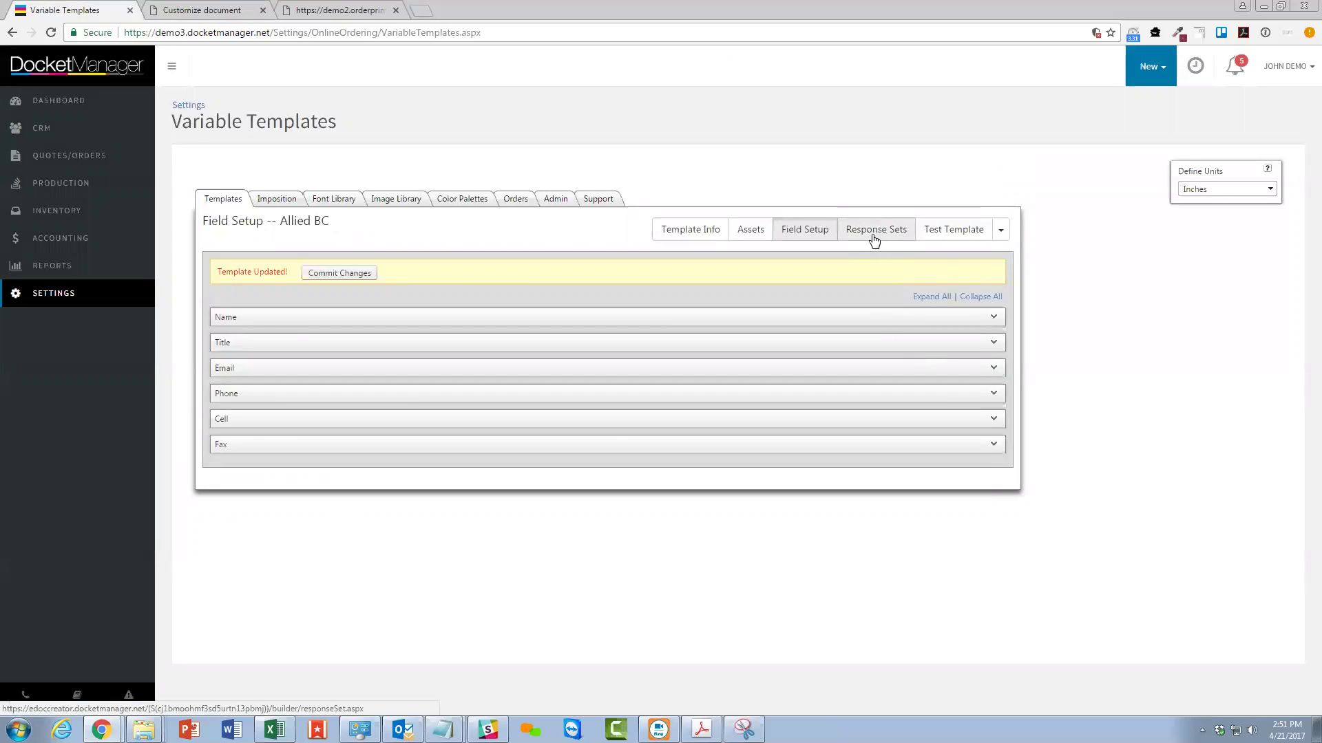
Set the DEMO Company order's Location and Address to St. Marys, then return to the card editor.
left_click(874, 241)
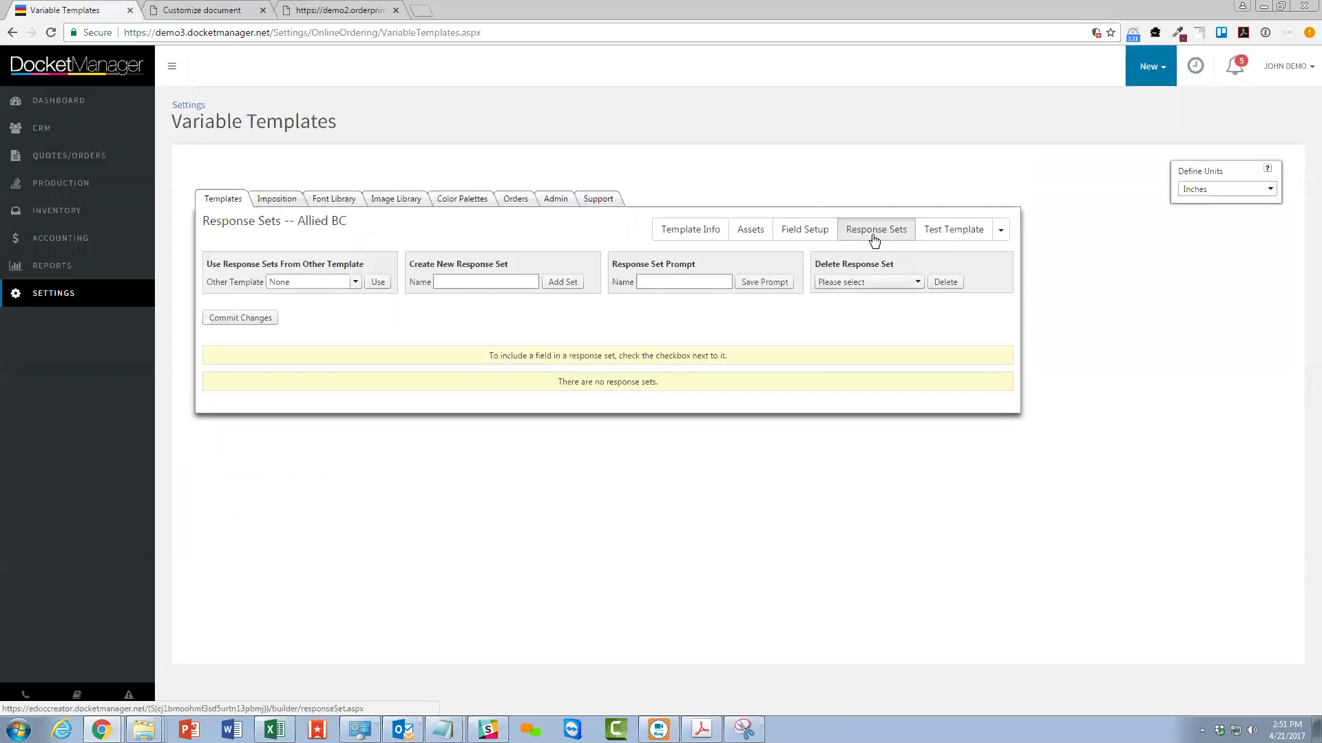
left_click(363, 8)
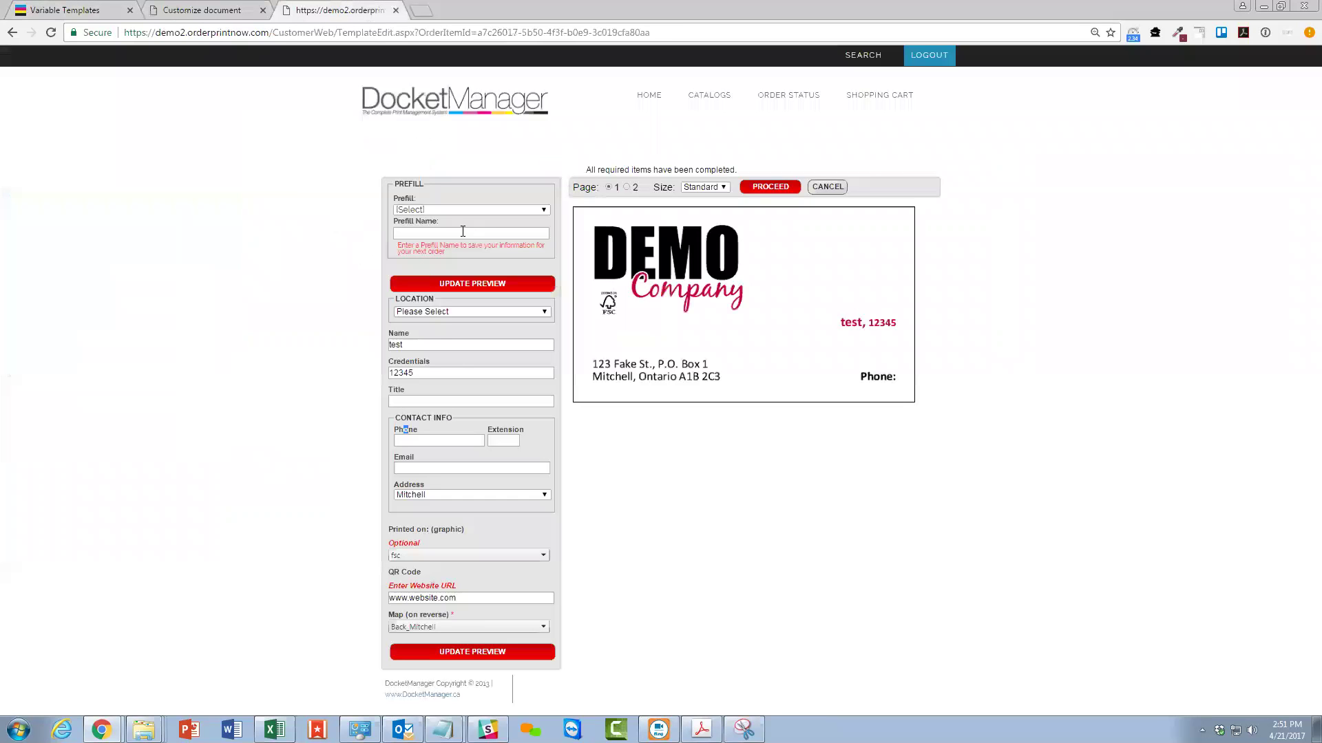
left_click(431, 312)
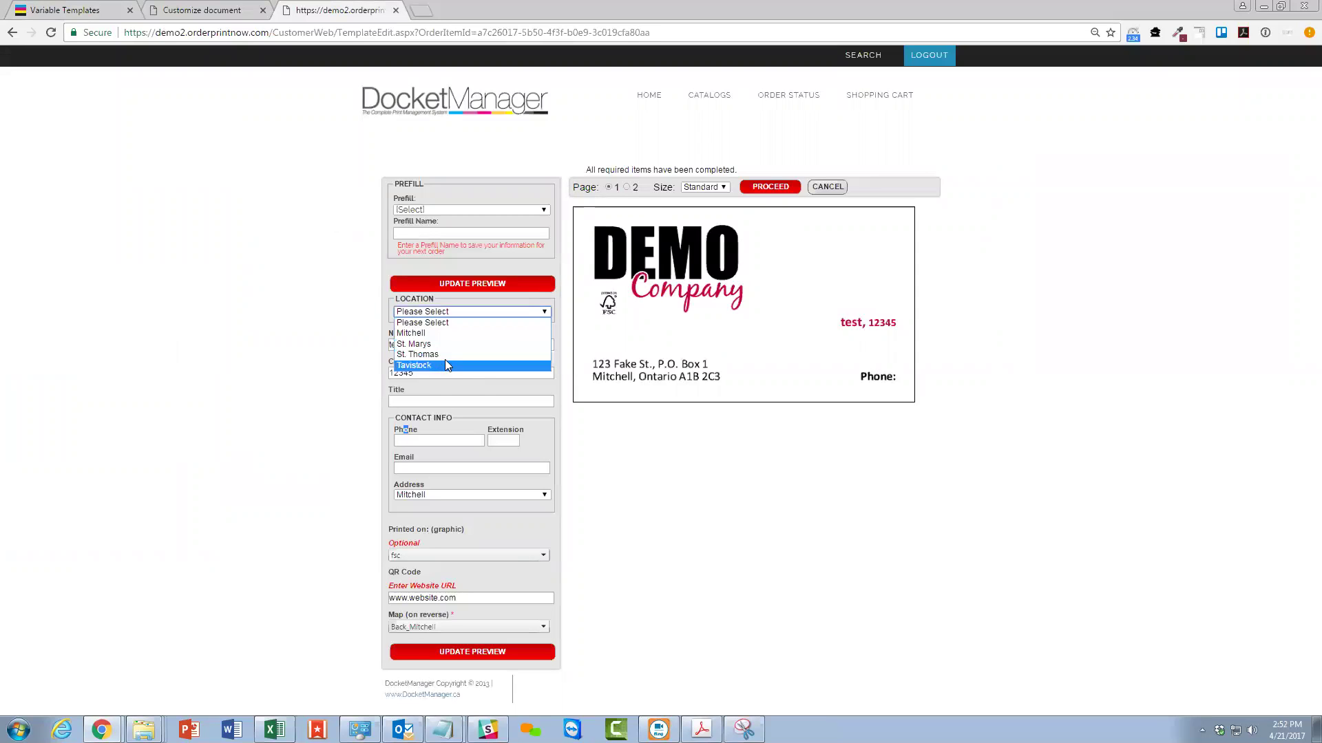
left_click(441, 343)
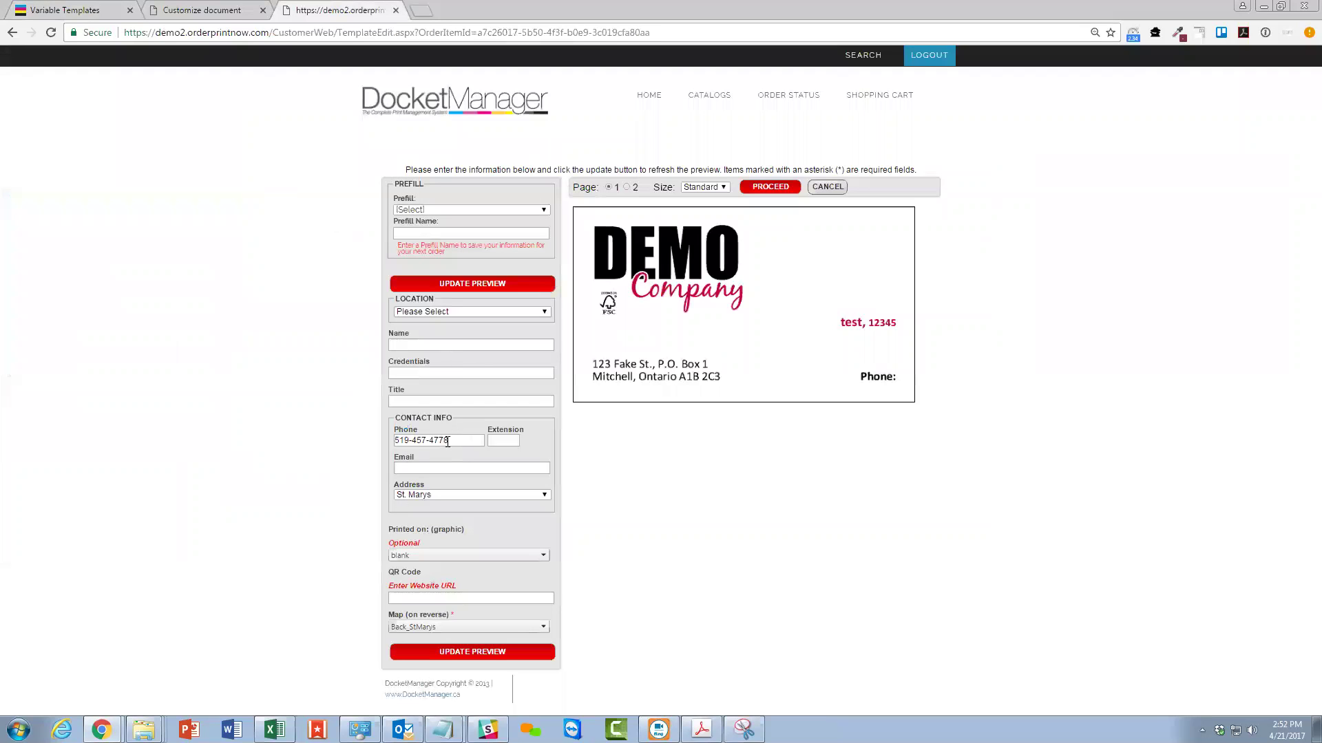
left_click_drag(447, 442, 395, 442)
left_click(437, 496)
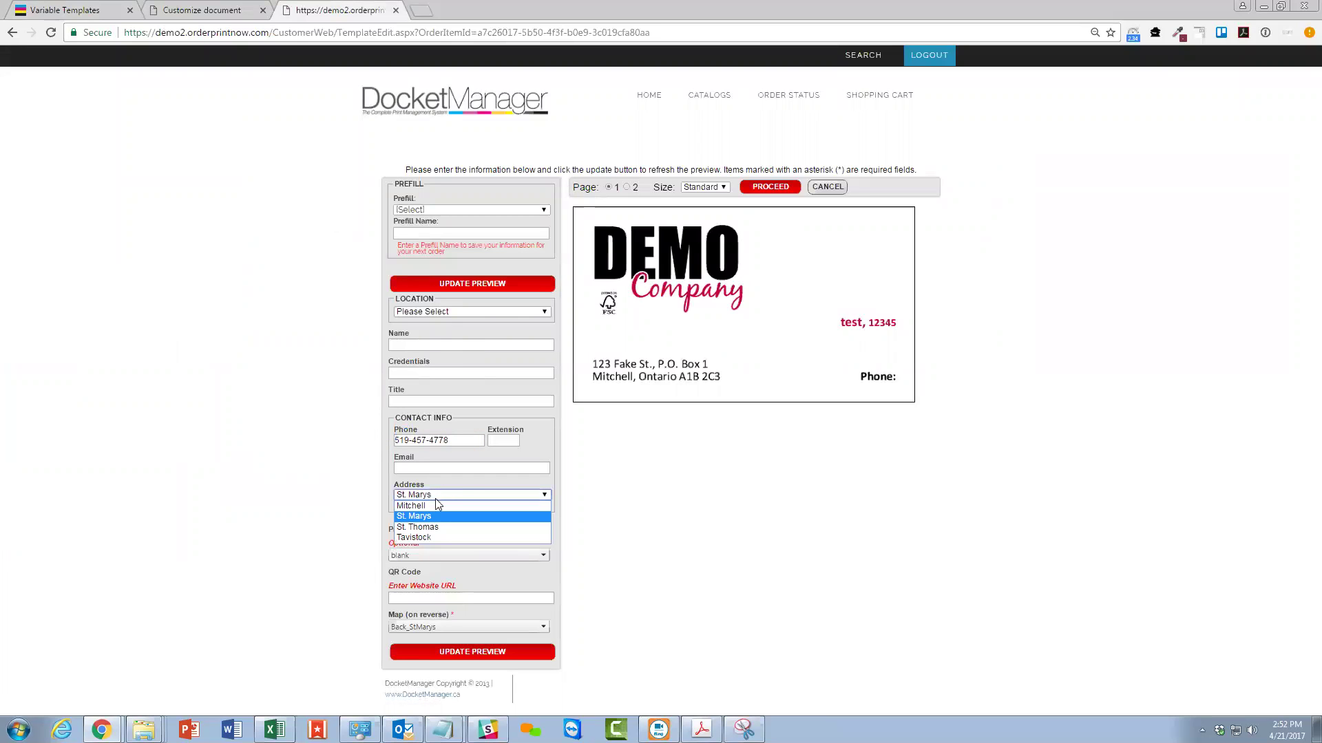
left_click(429, 515)
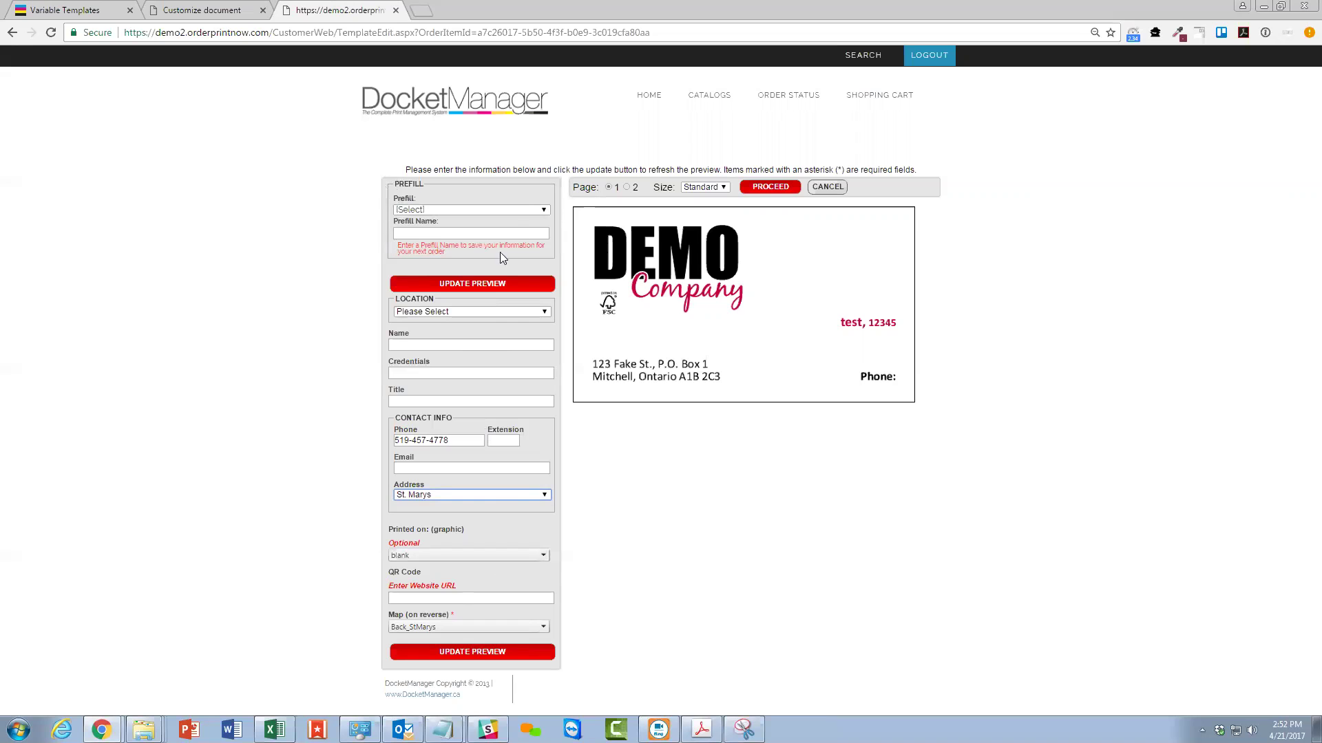
left_click(219, 8)
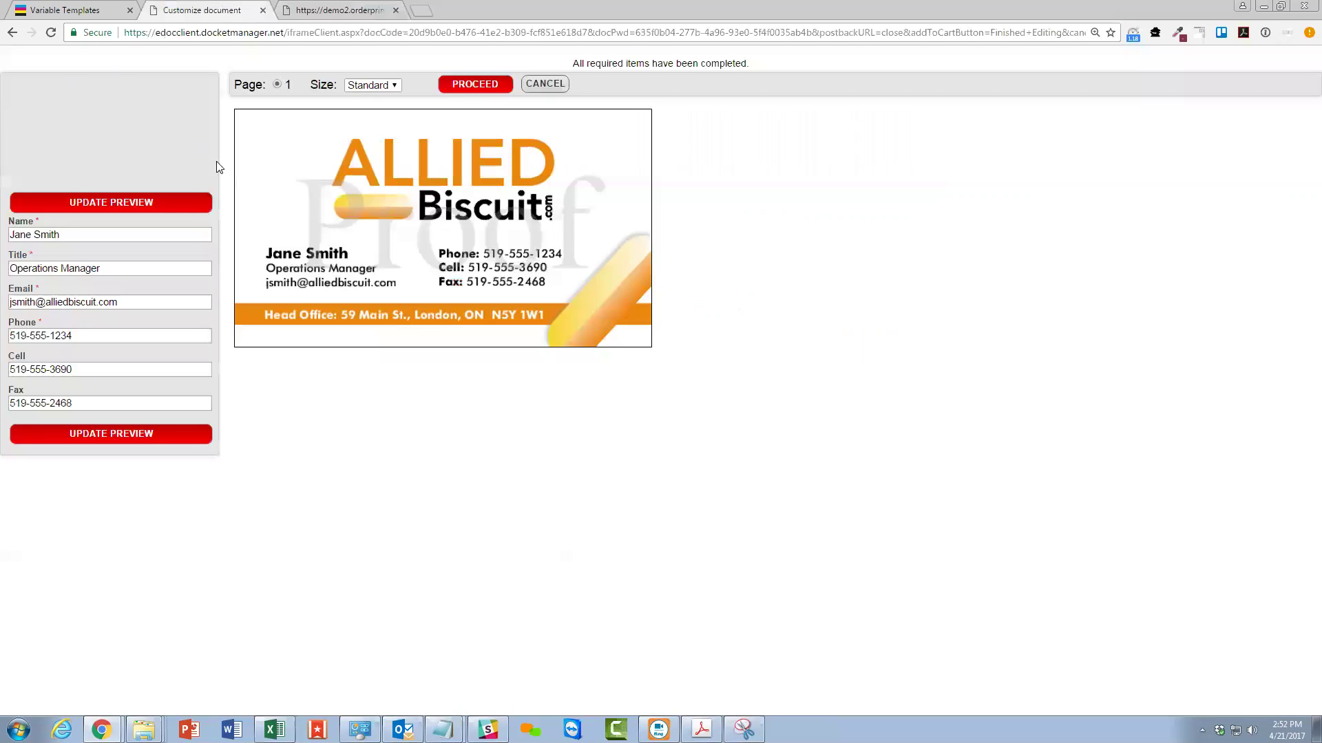
In the DEMO Company order form, enter a Prefill Name in two parts.
left_click(339, 8)
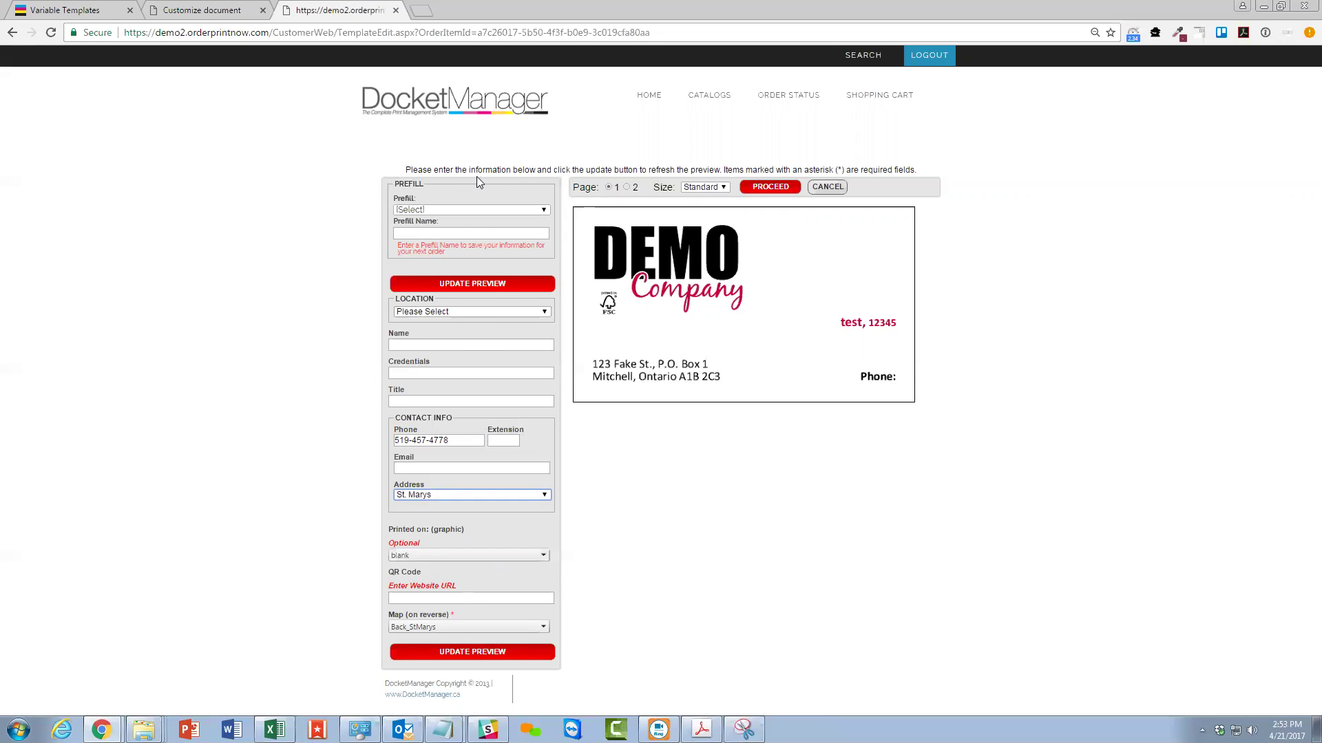
left_click(475, 231)
type("John")
key("Return")
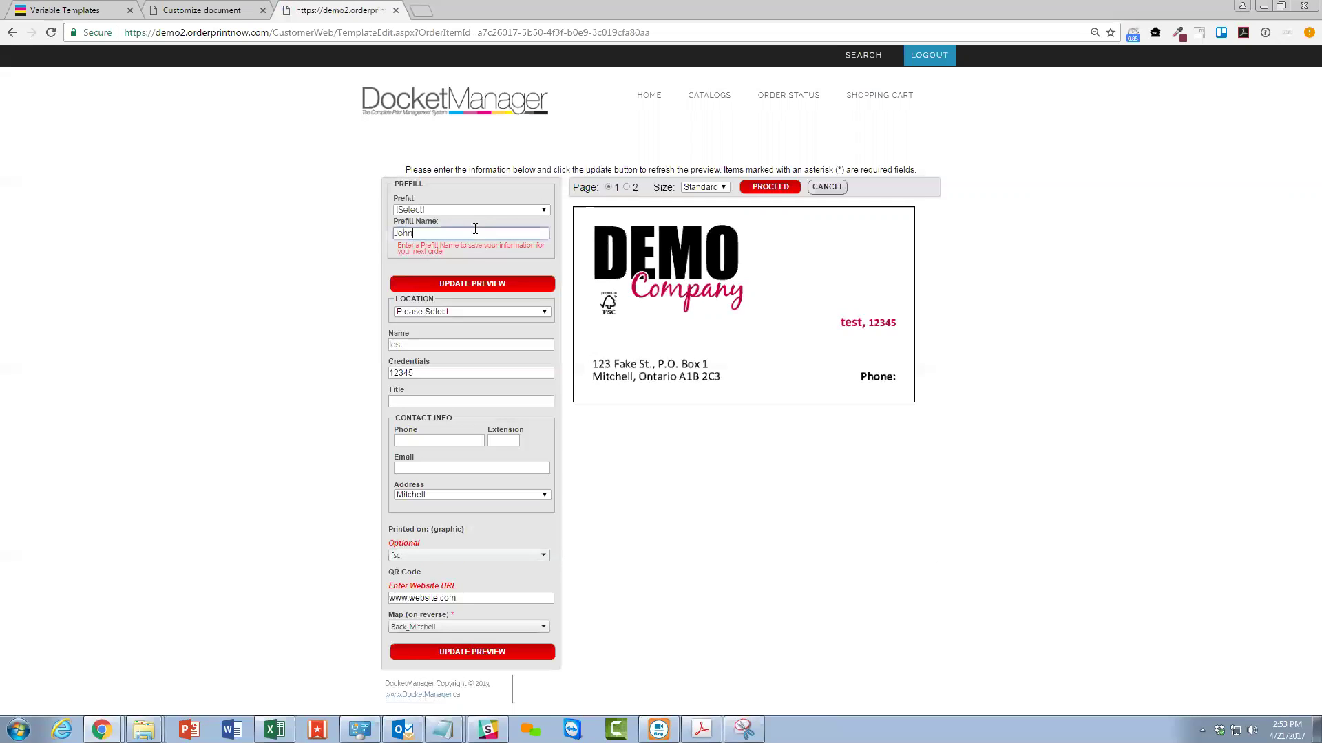
type("Demo")
key("Return")
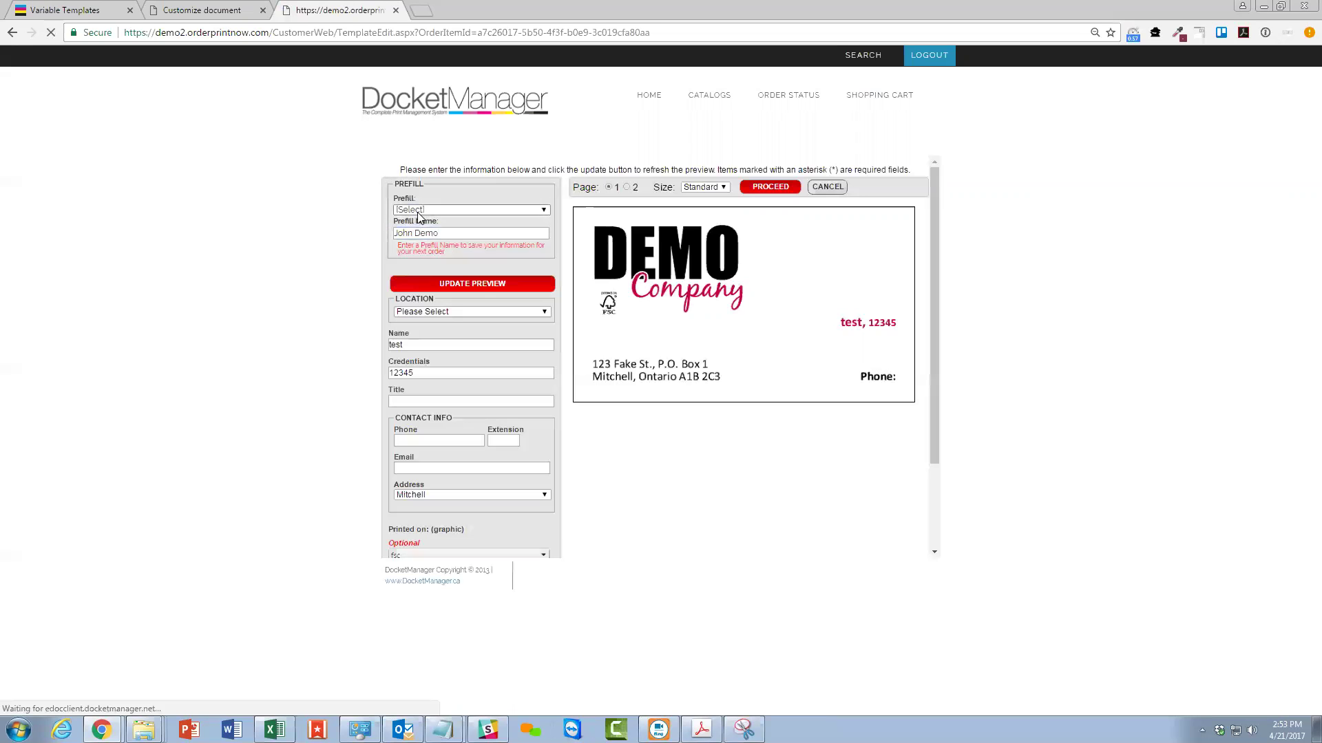
Load a saved profile from the Prefill dropdown, then go to the Allied BC Imposition Schemes page.
left_click(412, 211)
left_click(423, 232)
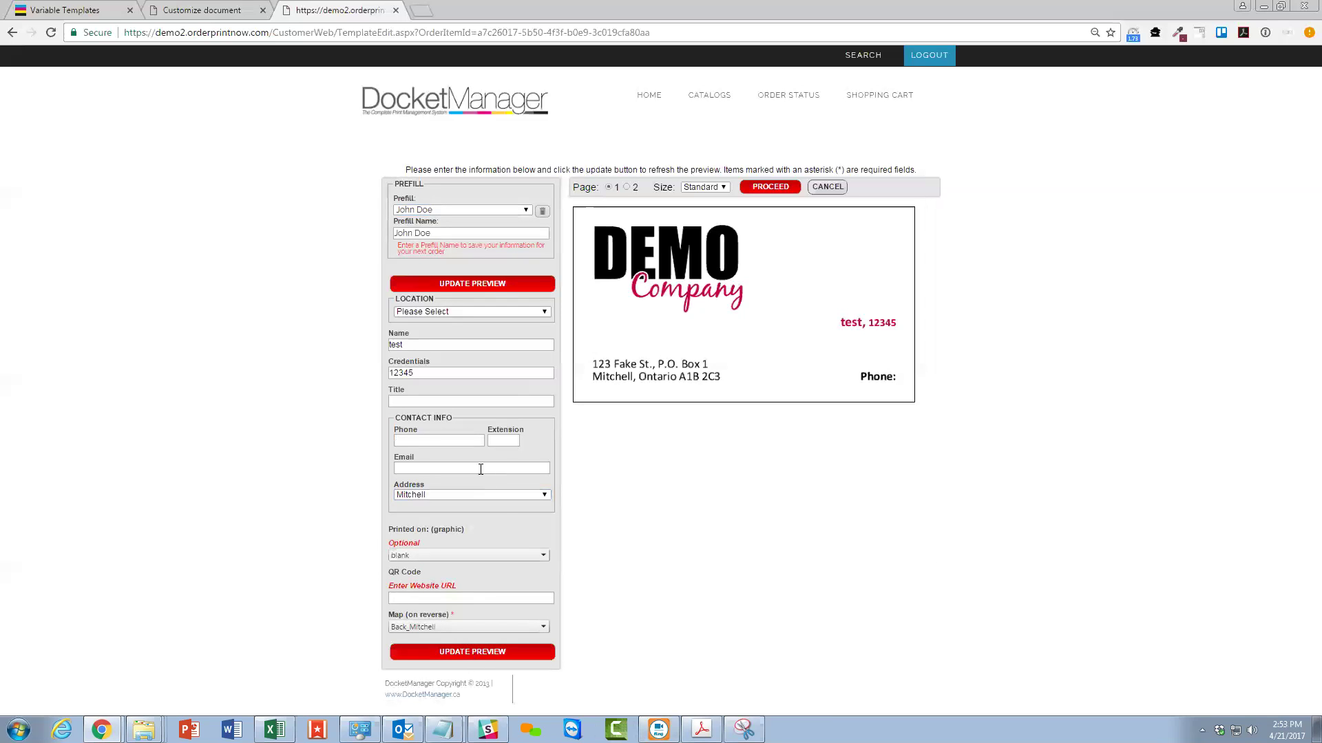
left_click(76, 10)
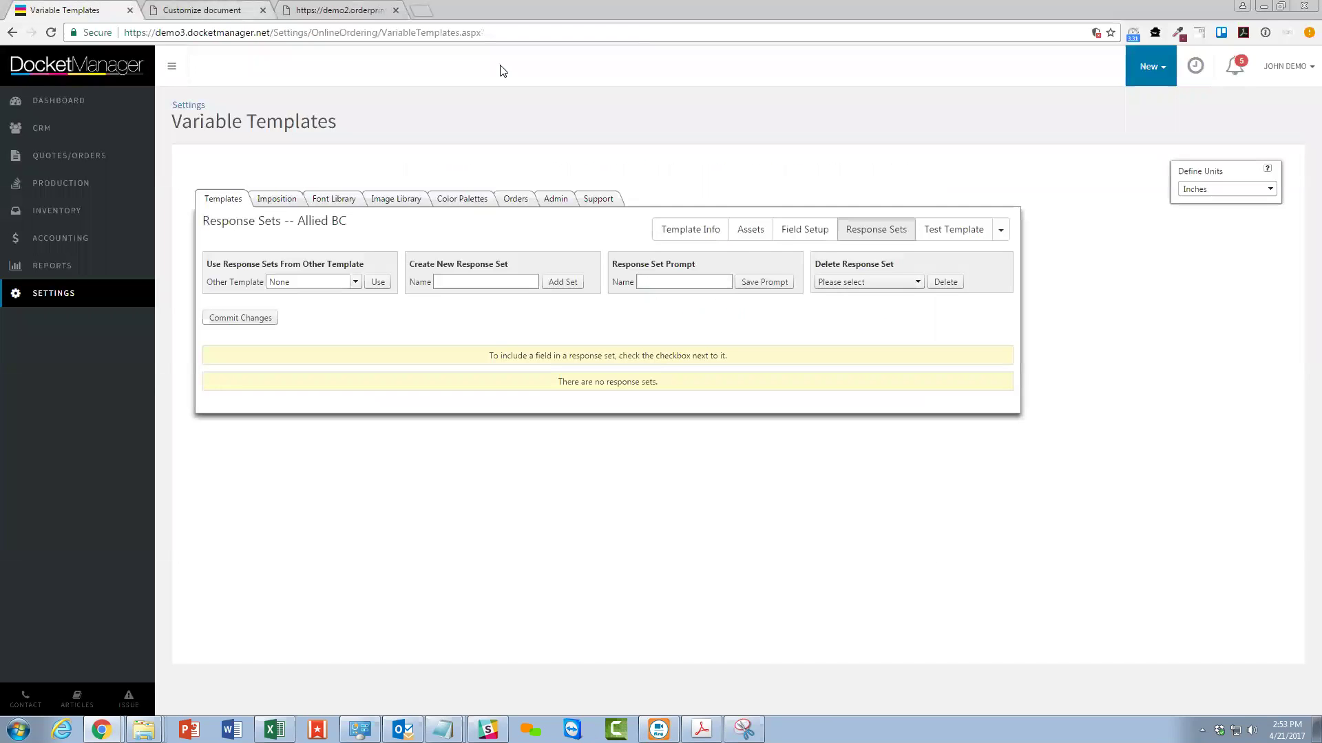
left_click(289, 201)
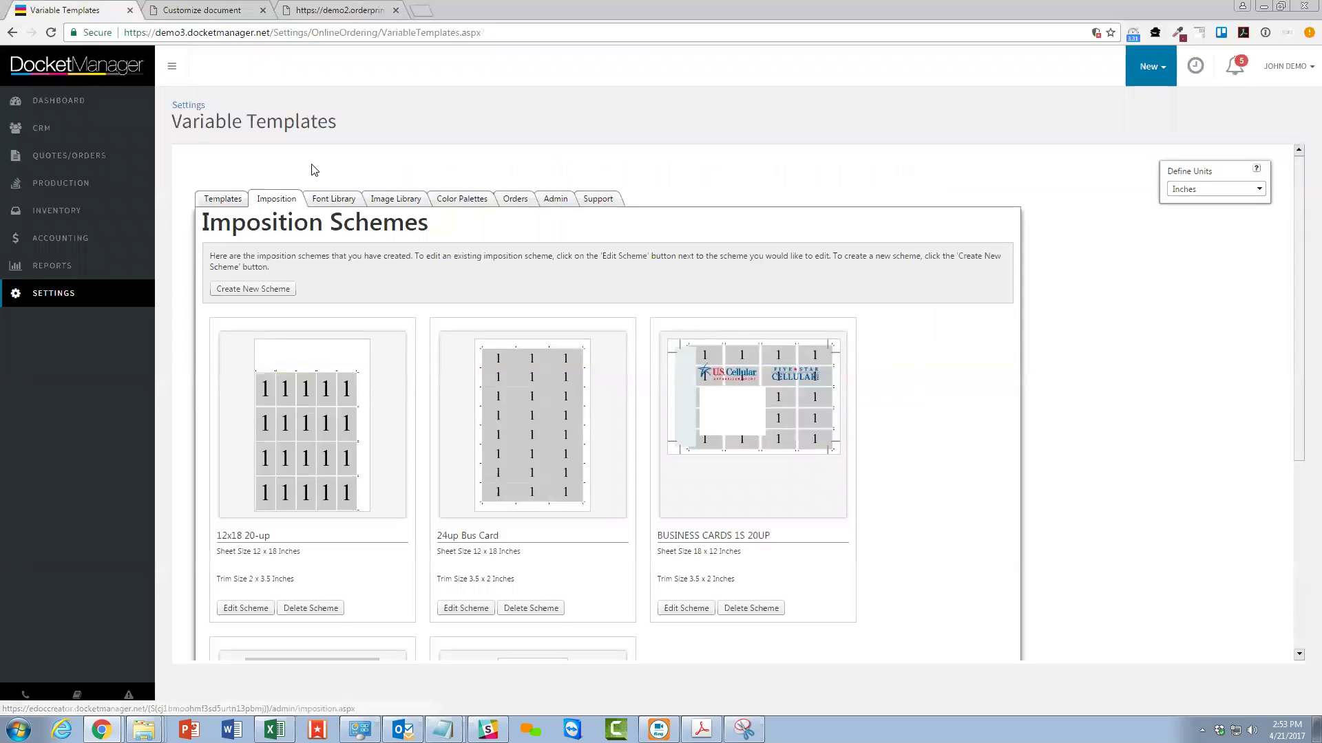
Look through the 12x18 20-up scheme's Edit Scheme fields, then bring up the Font Library.
scroll(351, 534, "down", 3)
scroll(361, 548, "up", 1)
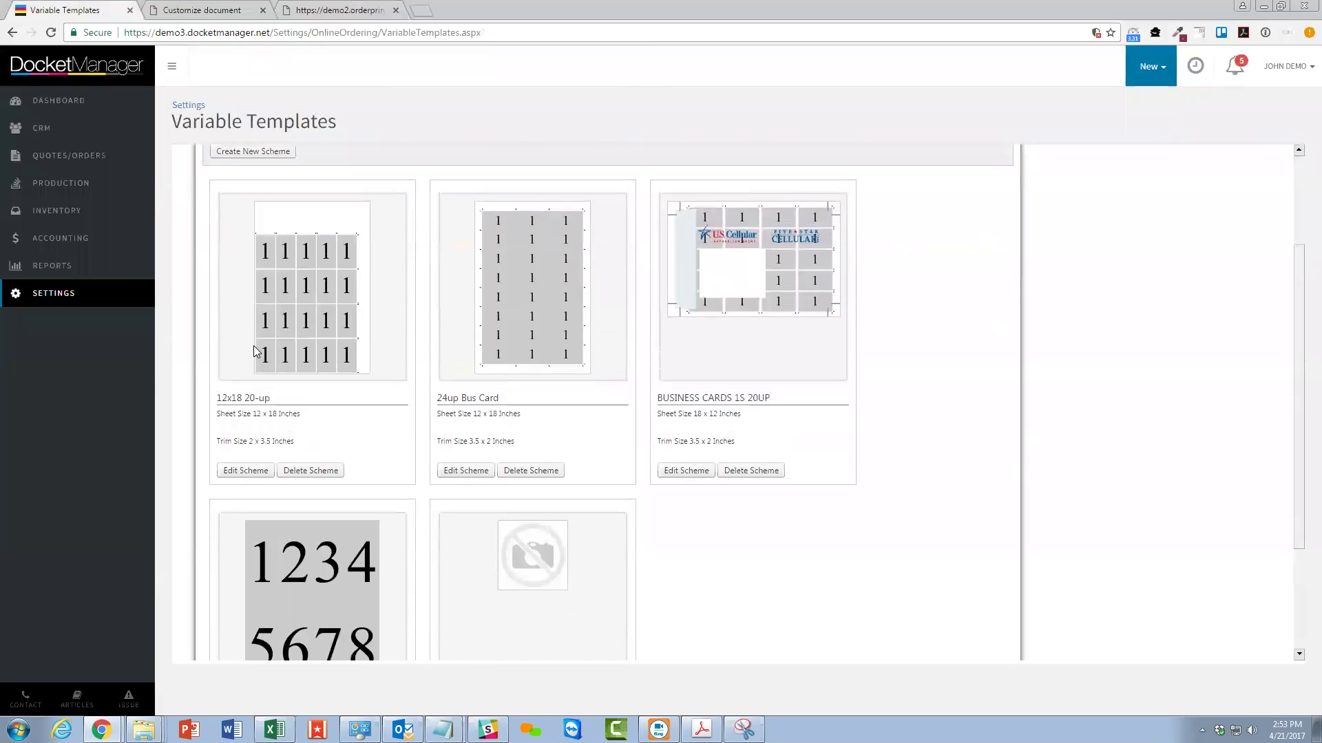
left_click(246, 470)
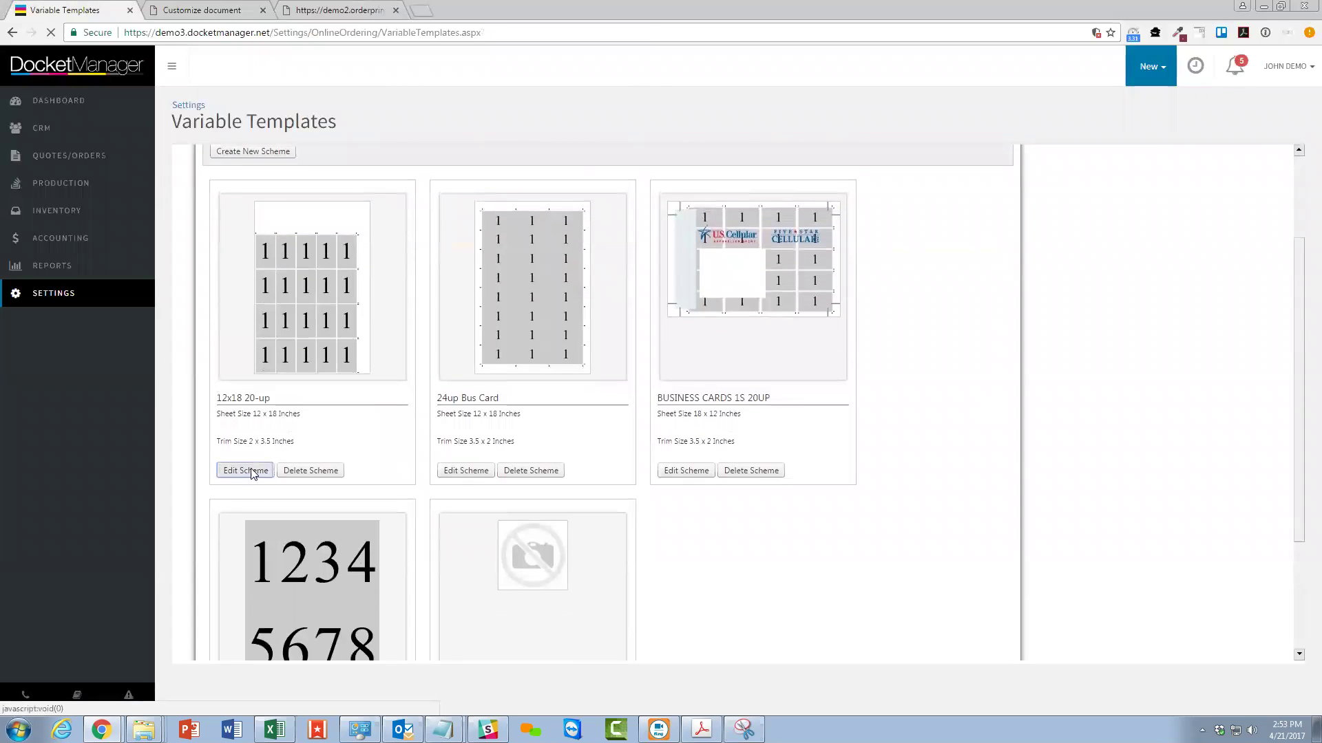
left_click_drag(270, 329, 194, 324)
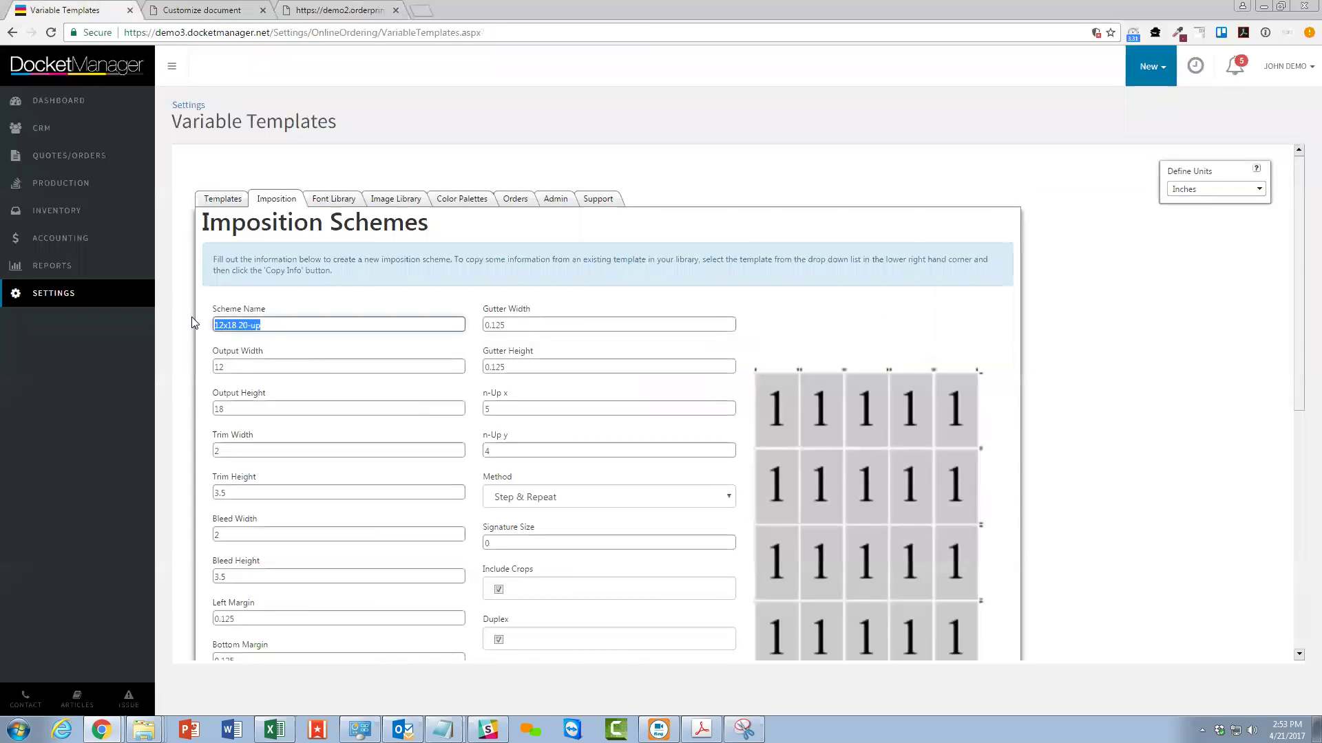
scroll(303, 369, "down", 2)
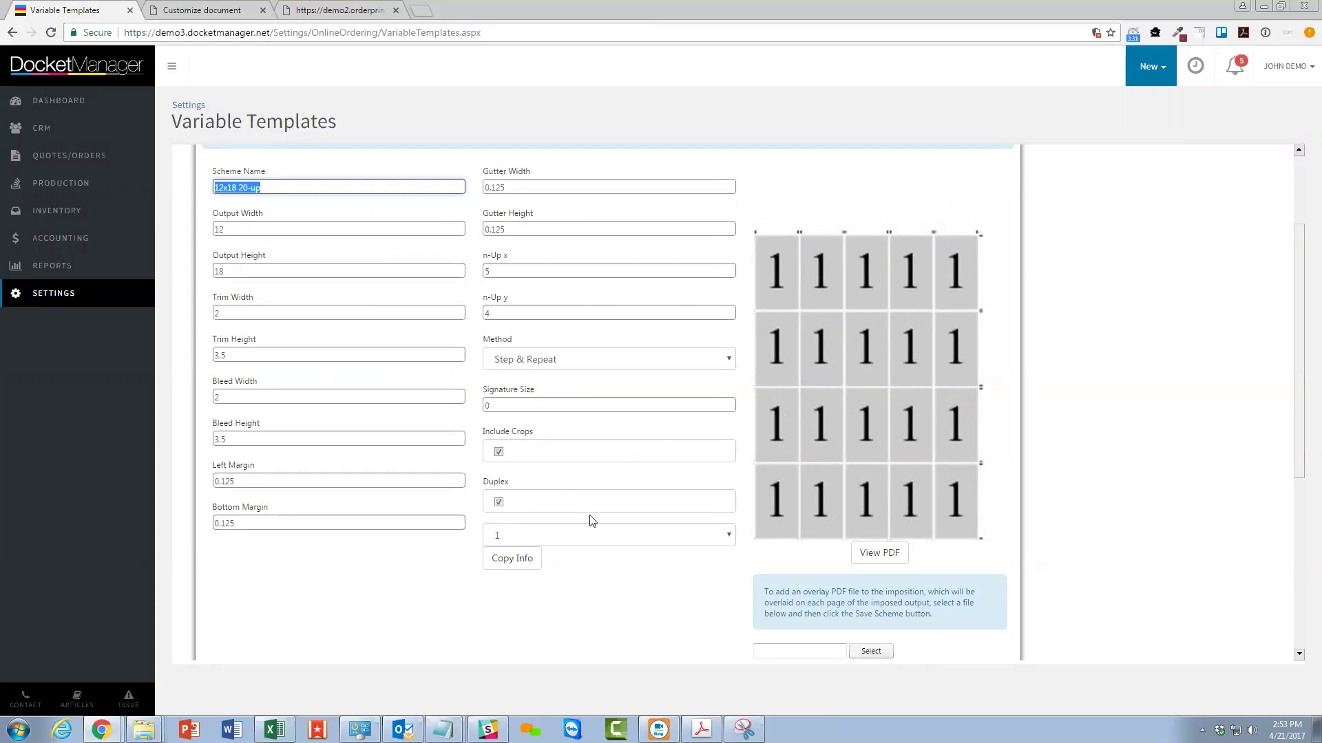
scroll(528, 468, "up", 1)
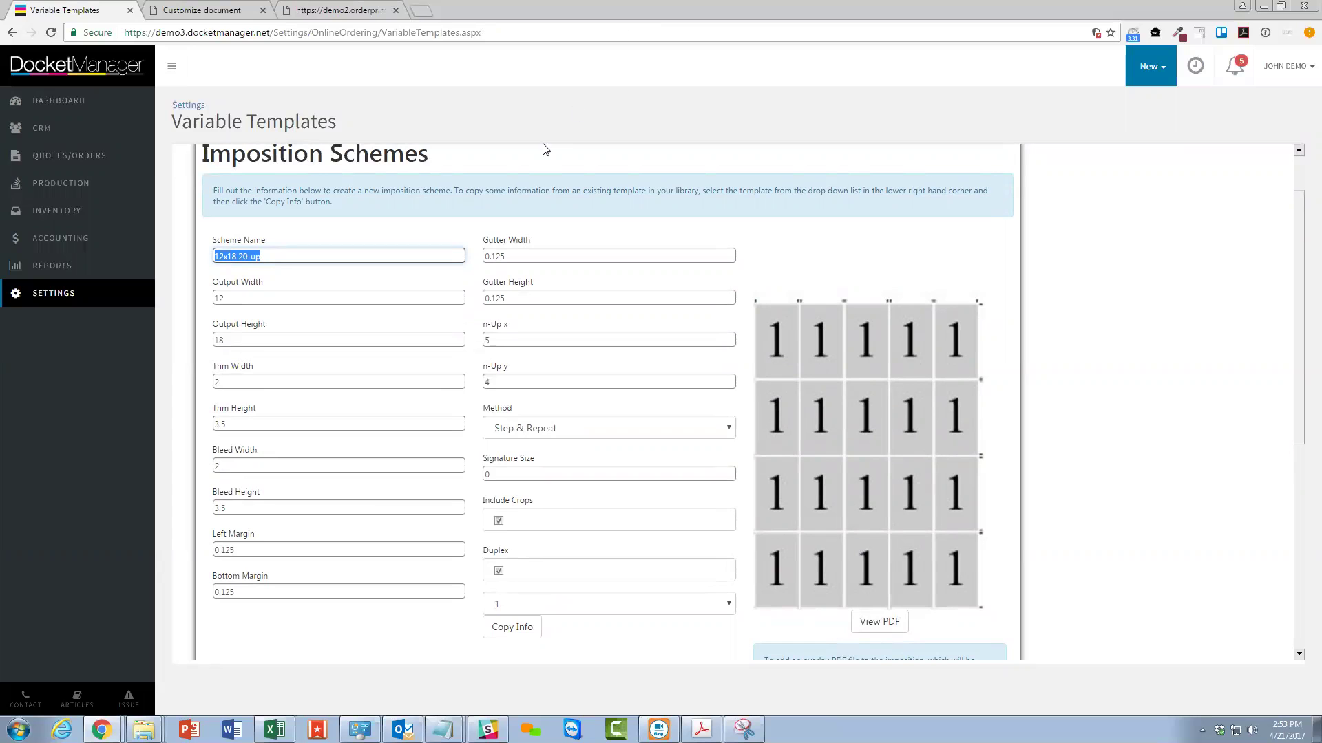
scroll(309, 252, "up", 1)
scroll(310, 252, "up", 1)
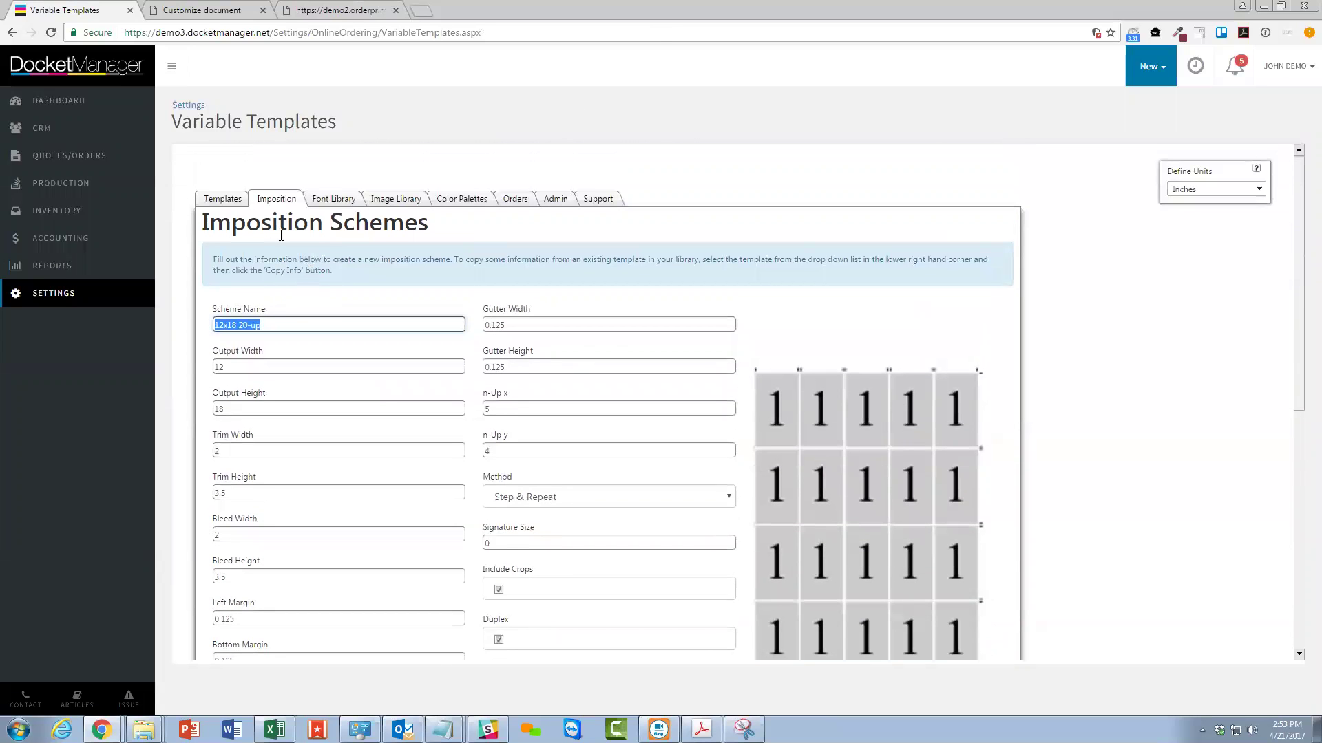
left_click(319, 204)
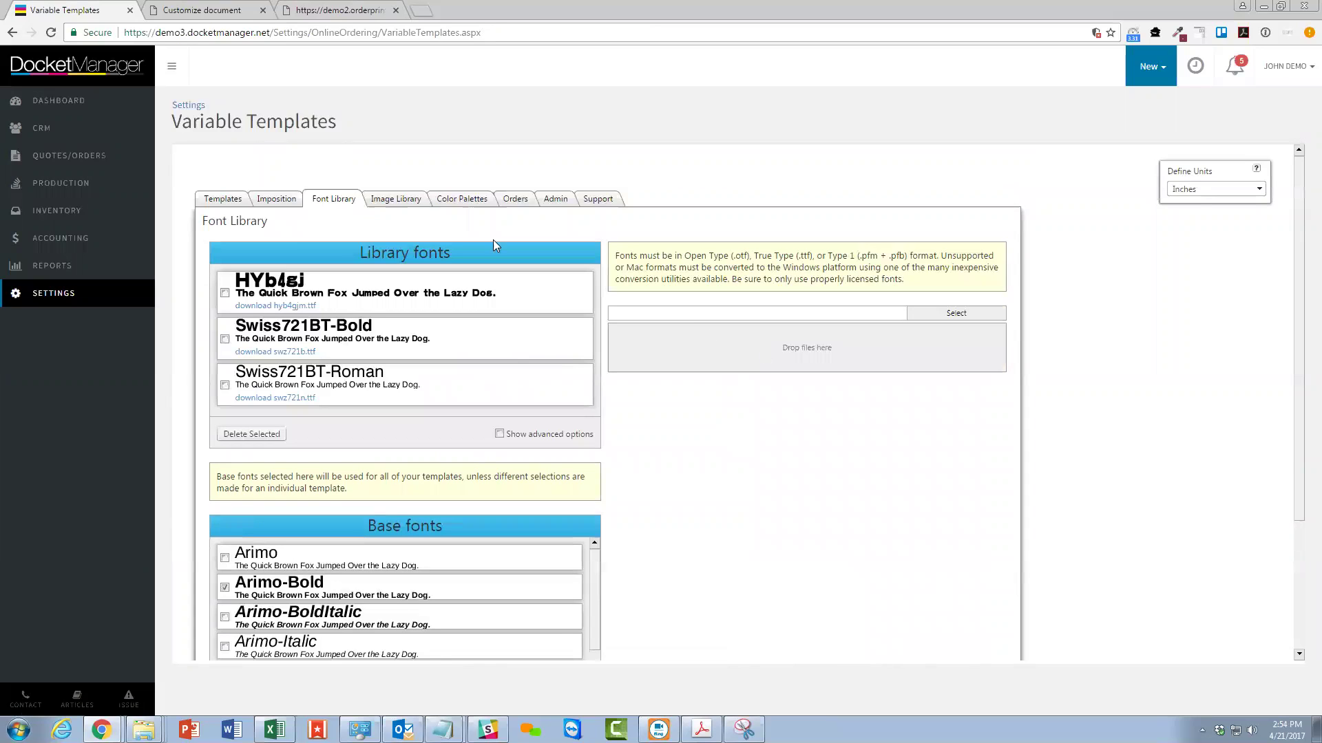
Check the Image Library, then show the Orders list of Allied BC orders dated 4/21/2017.
left_click(405, 199)
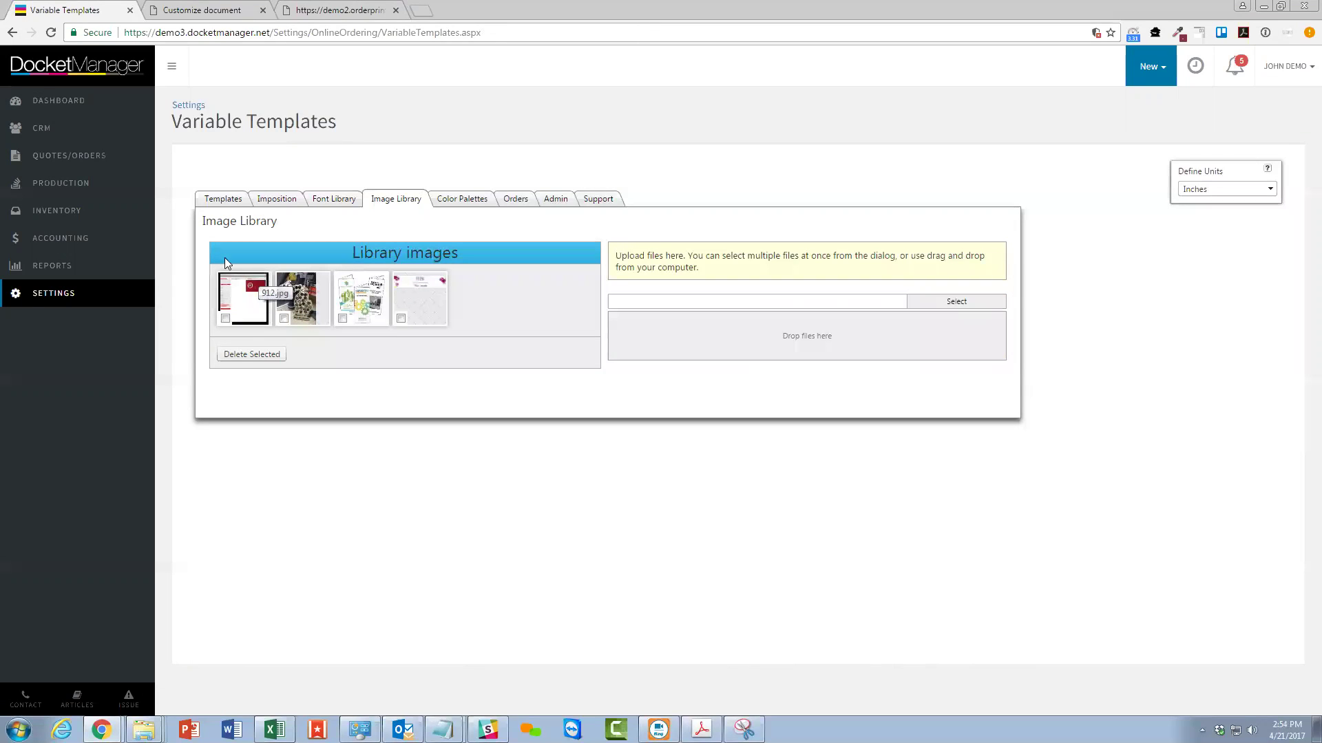
left_click(518, 200)
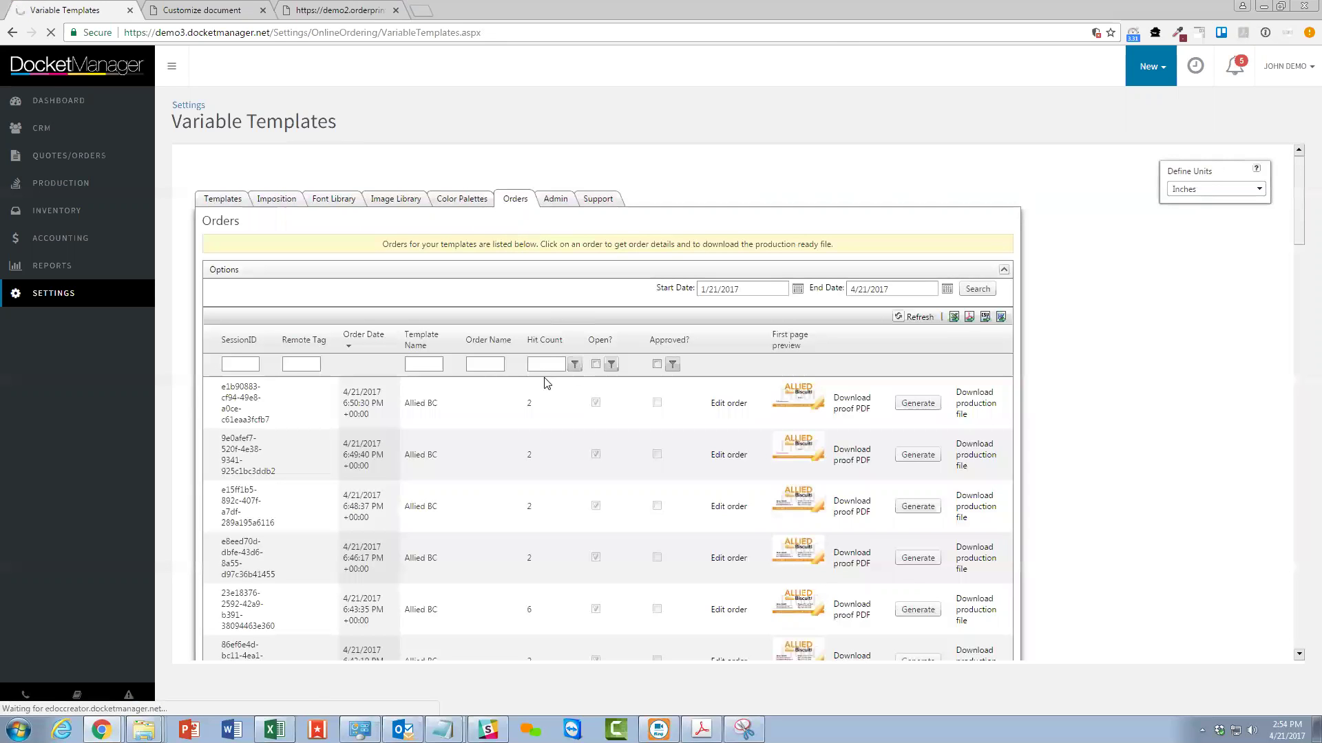
Scroll through the Allied BC orders, then return to the Customize document card editor.
scroll(492, 520, "down", 4)
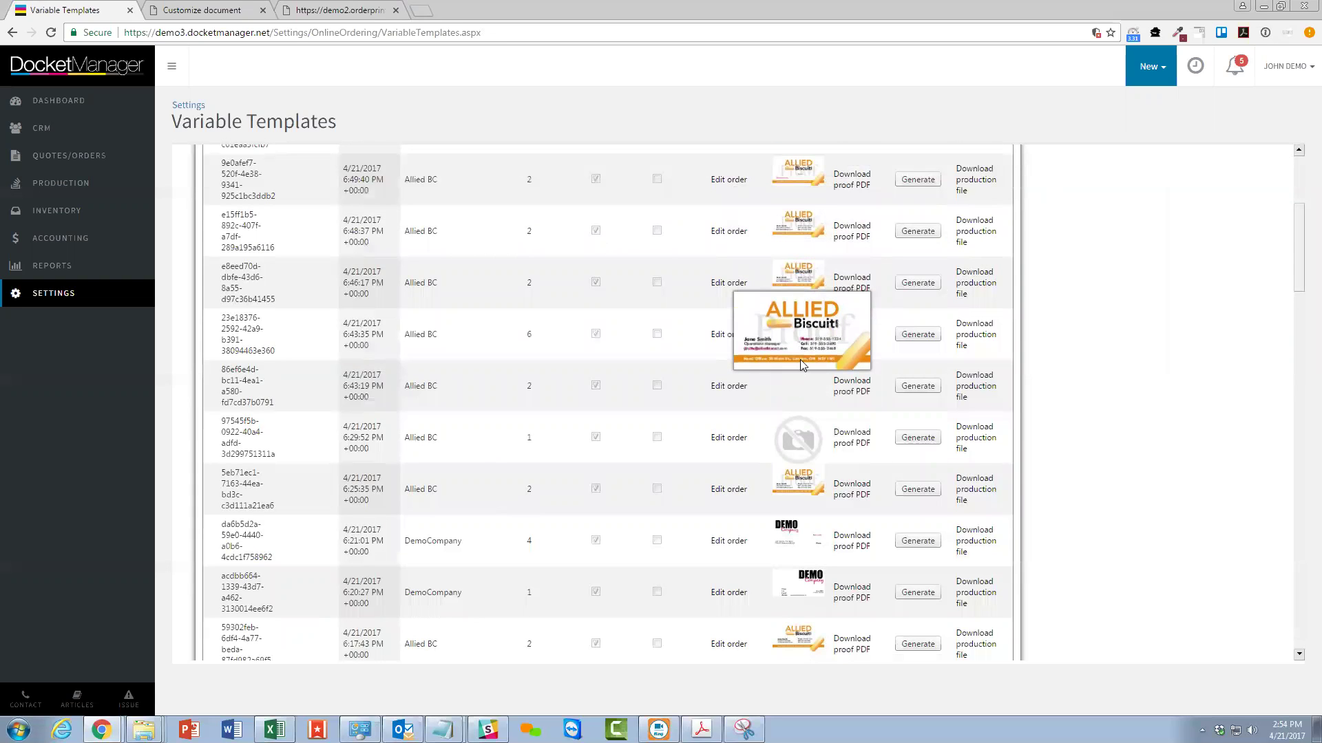
scroll(800, 360, "up", 1)
scroll(812, 385, "down", 6)
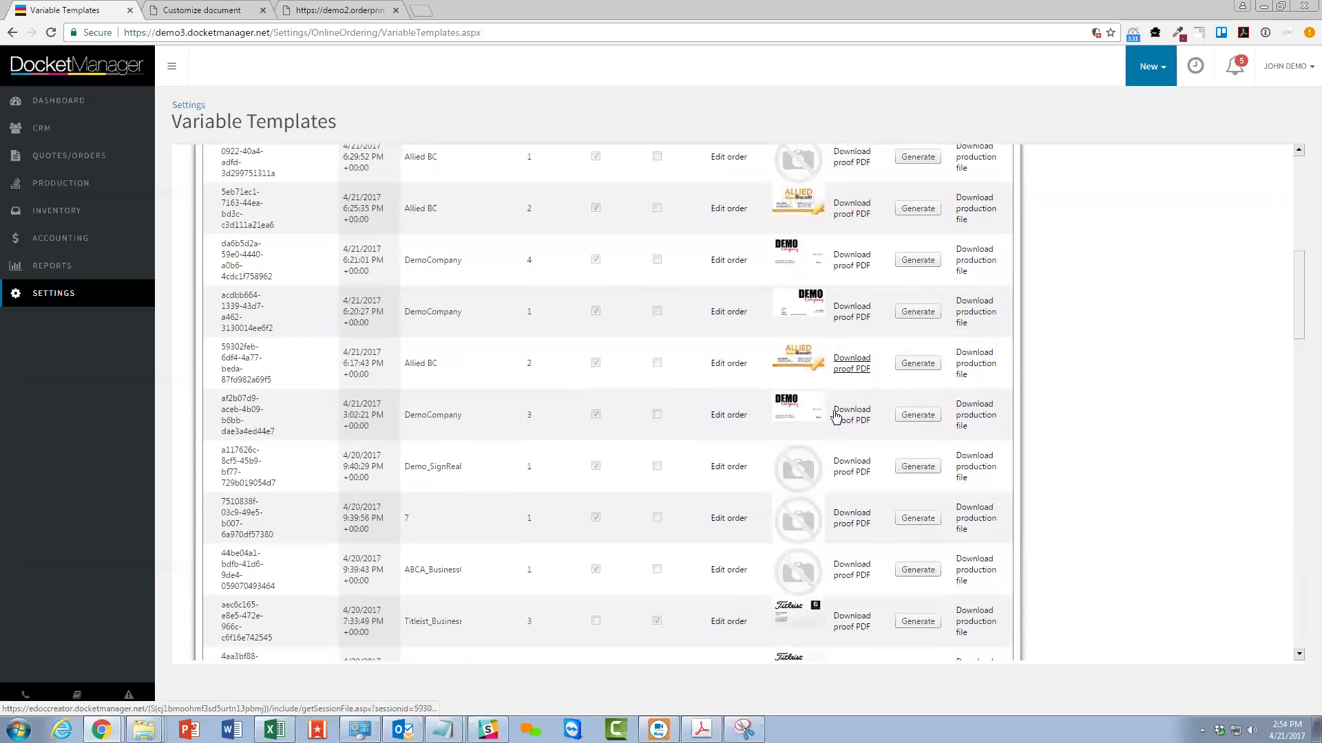
scroll(854, 478, "up", 8)
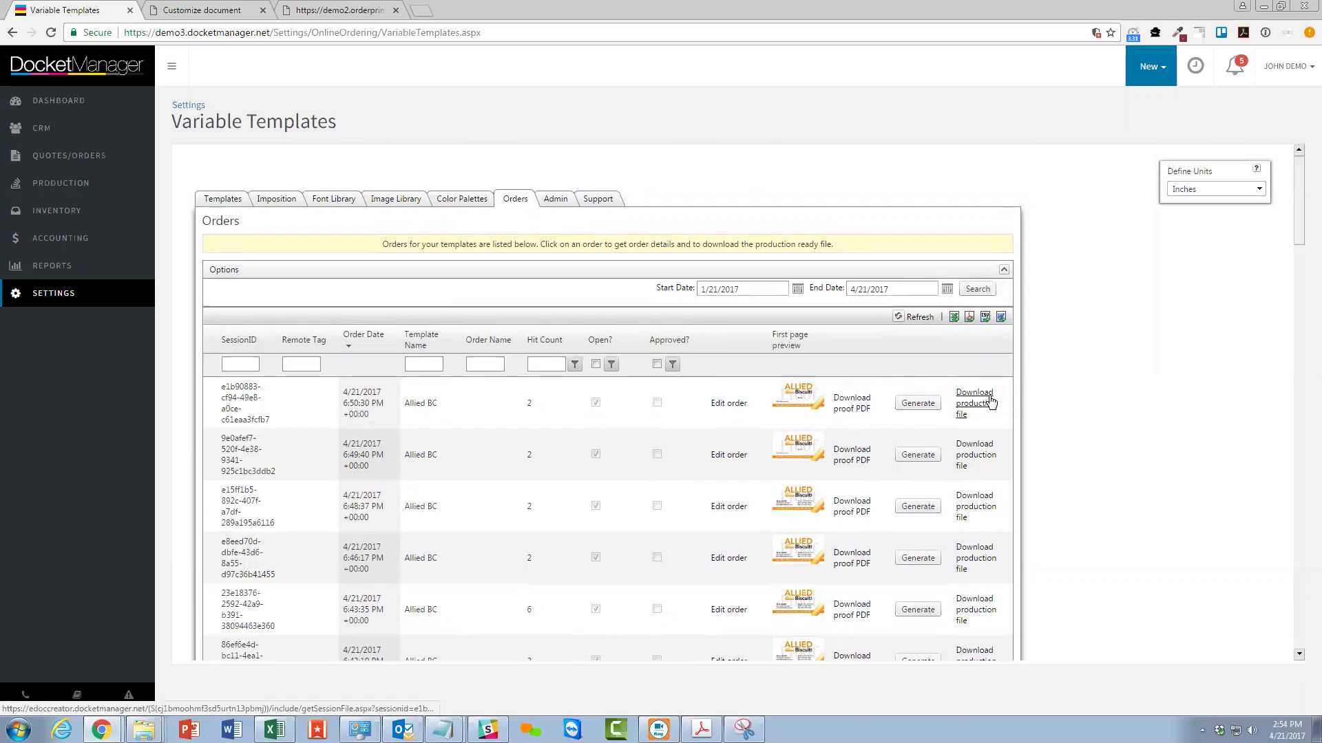
mouse_move(804, 449)
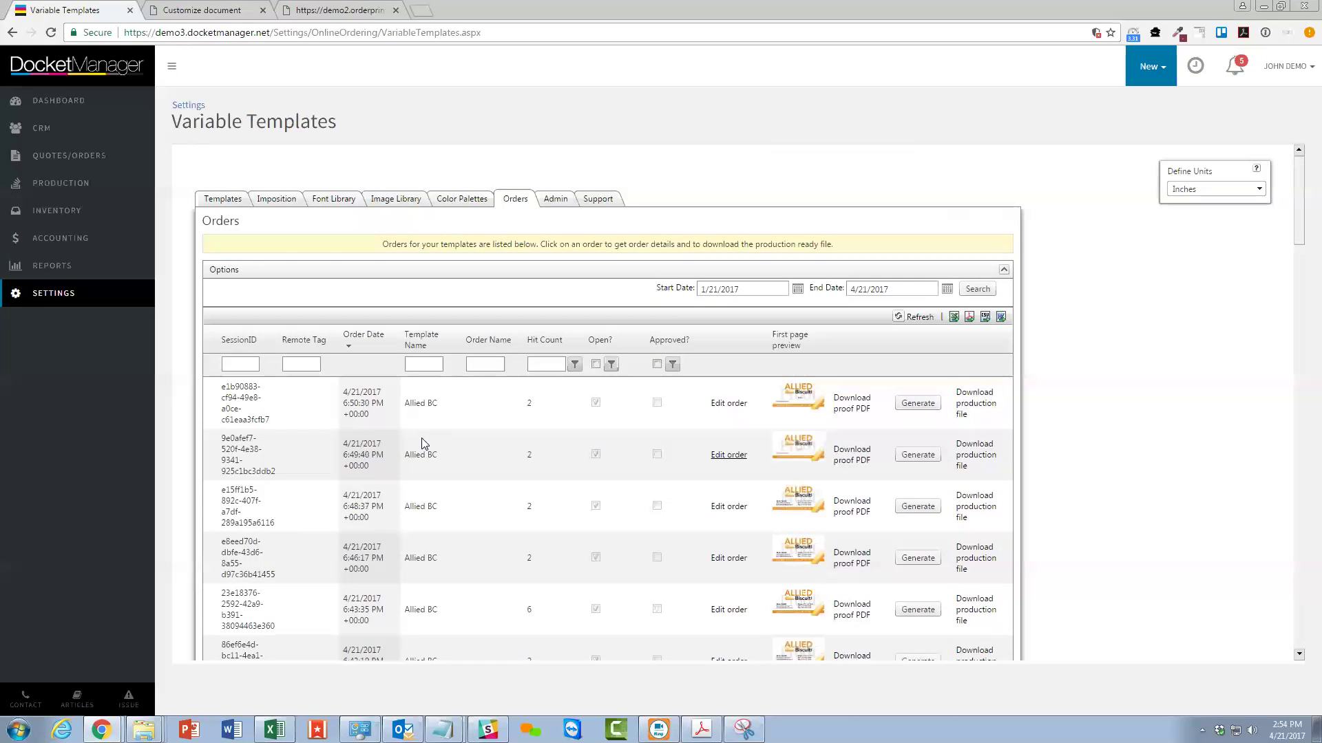
left_click(215, 8)
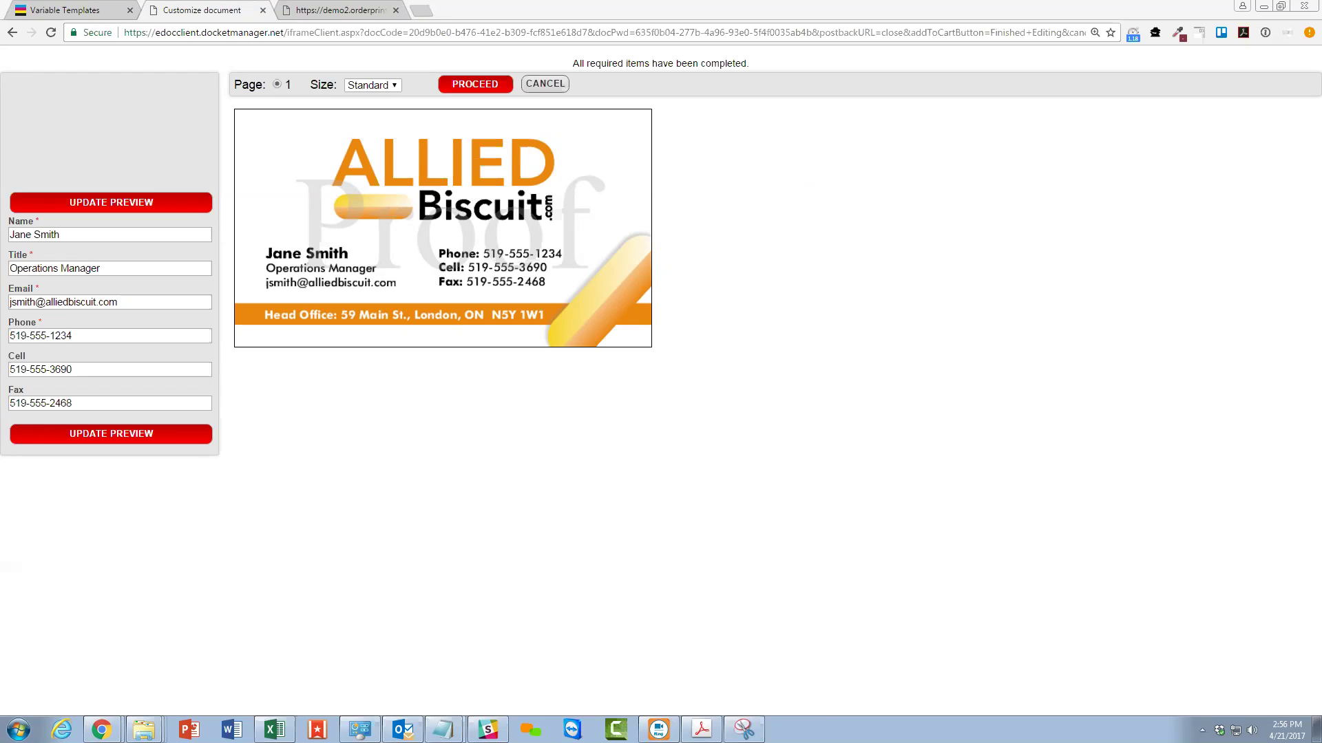
left_click(418, 12)
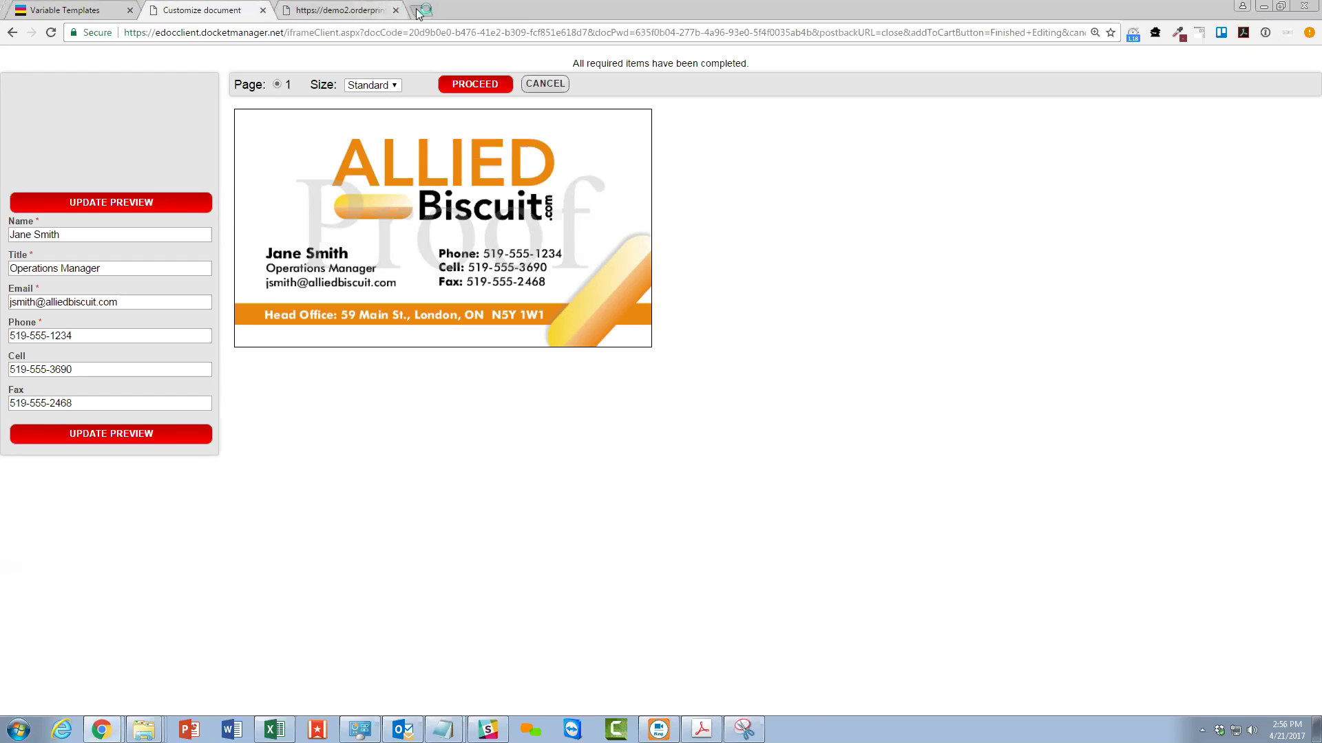
In a new tab, search 'futura free font' and open the myfontfree Futura result.
left_click(418, 11)
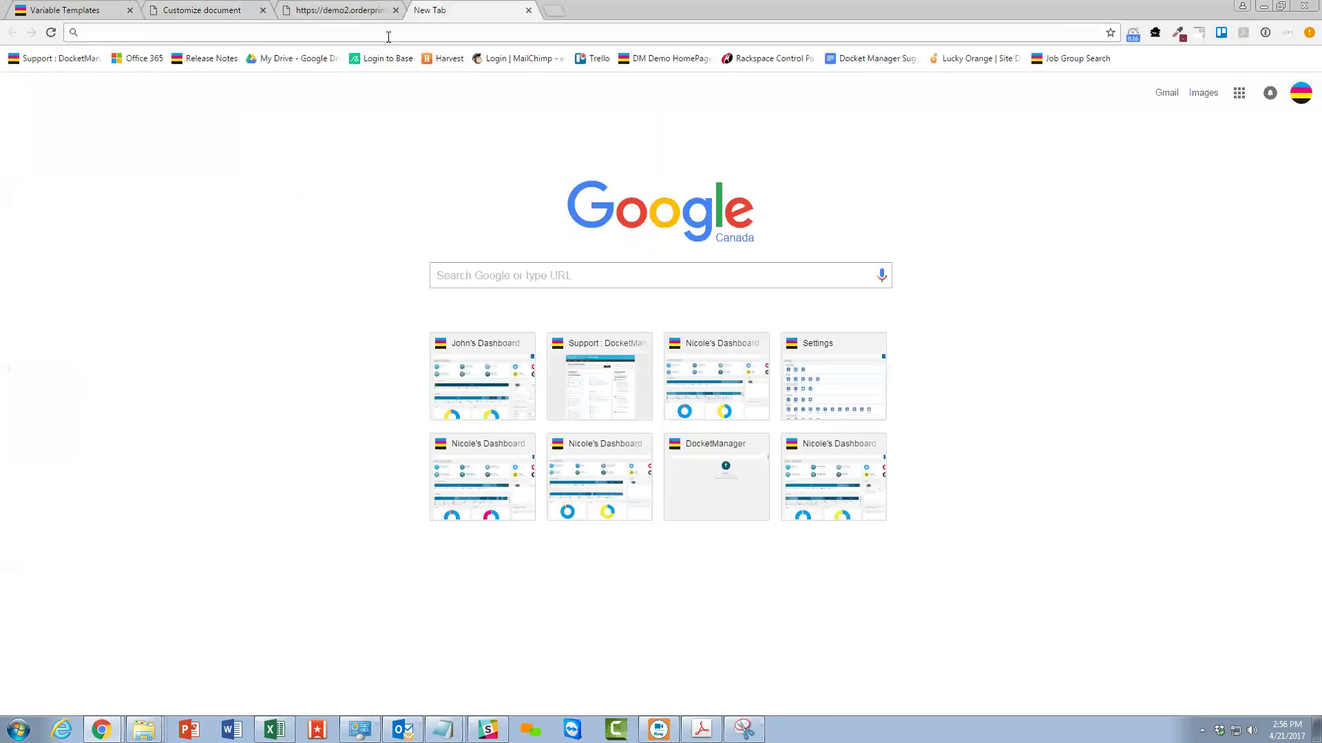
type("futura ")
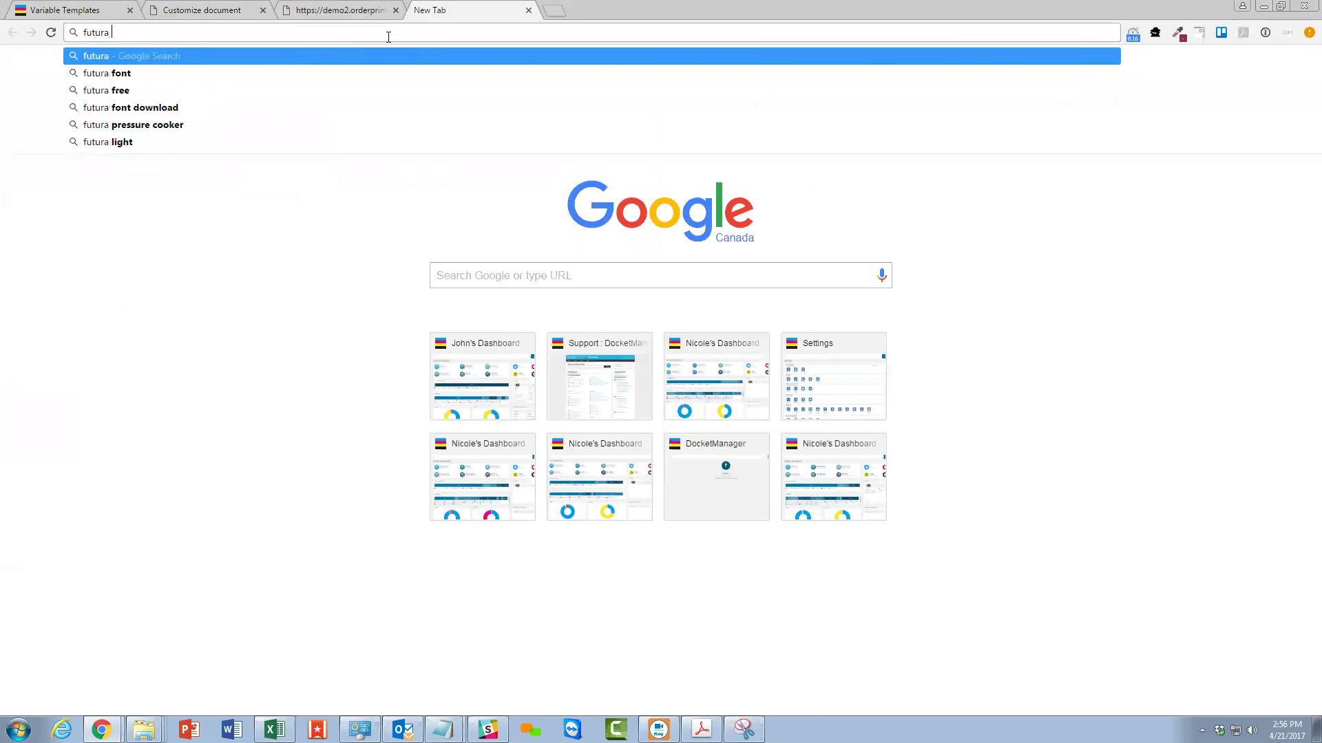
type("free font")
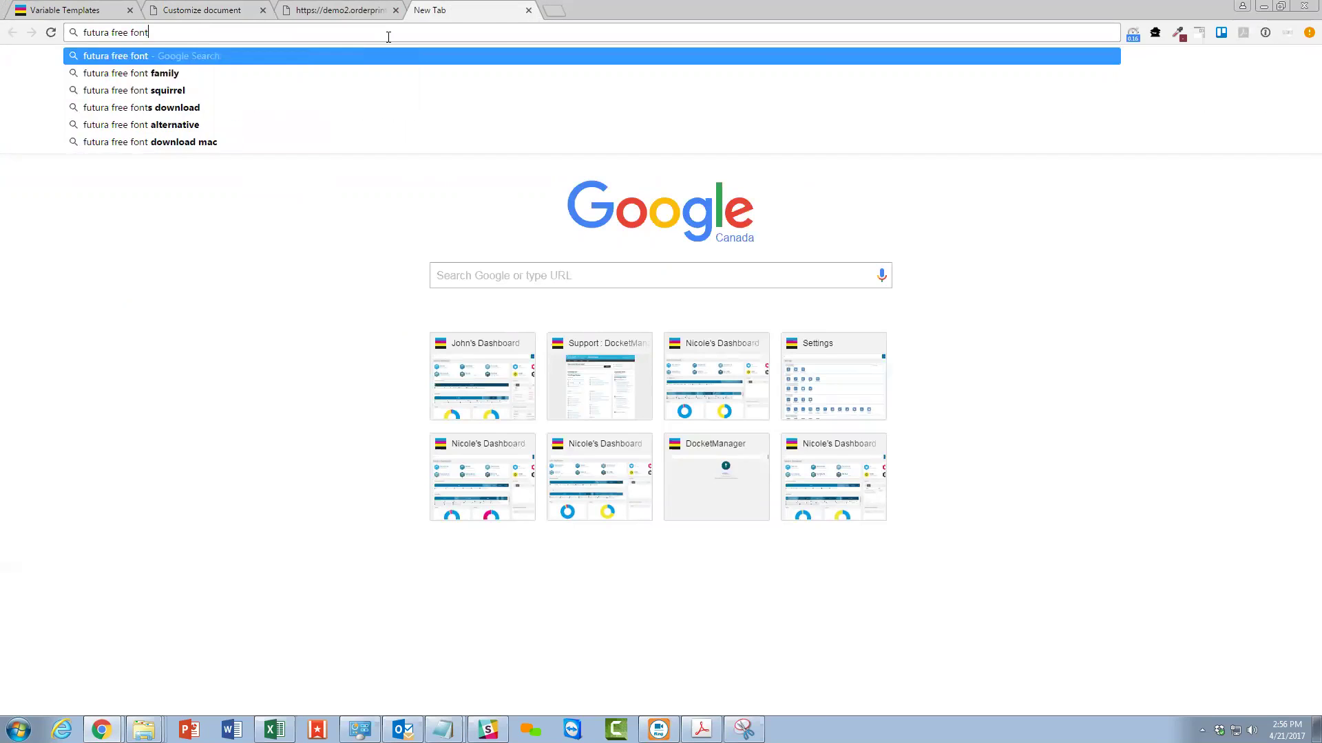
key("Return")
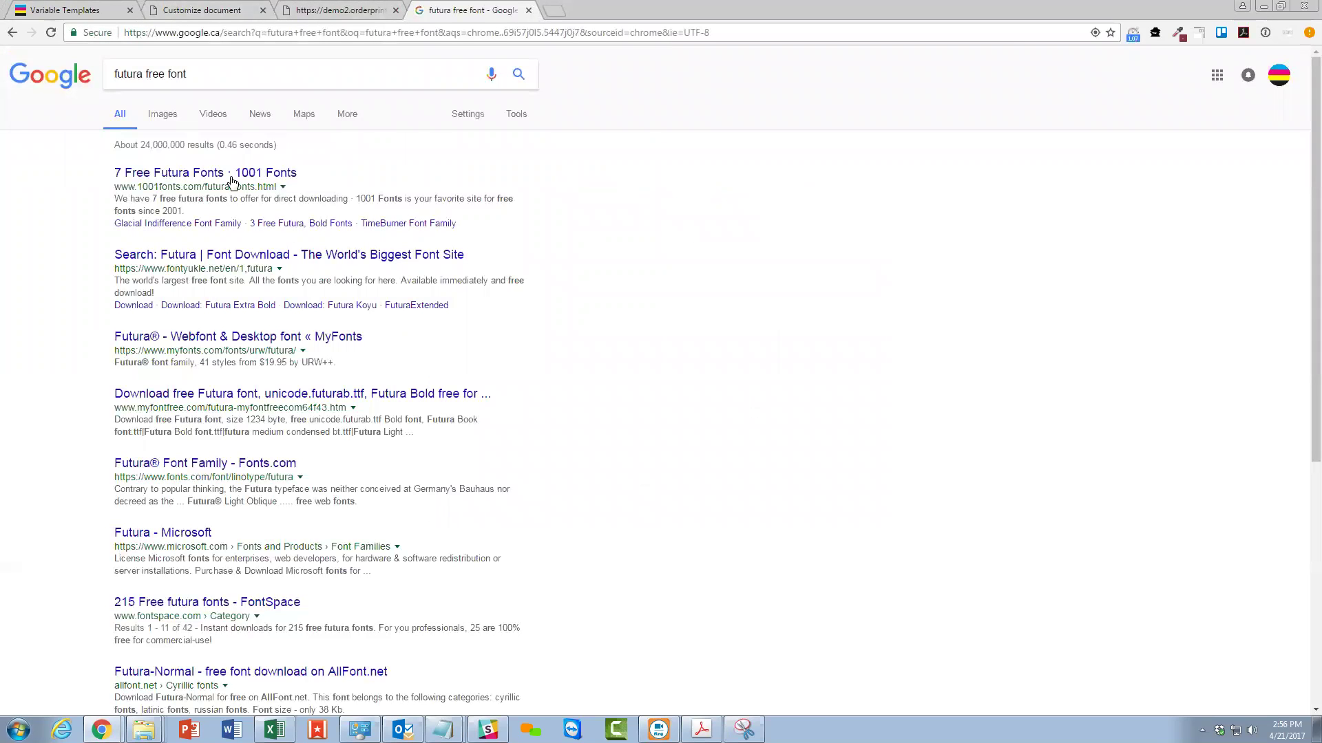
left_click(194, 399)
Download futura.zip from myfontfree and open it to view the font files.
scroll(485, 421, "down", 3)
scroll(484, 420, "down", 15)
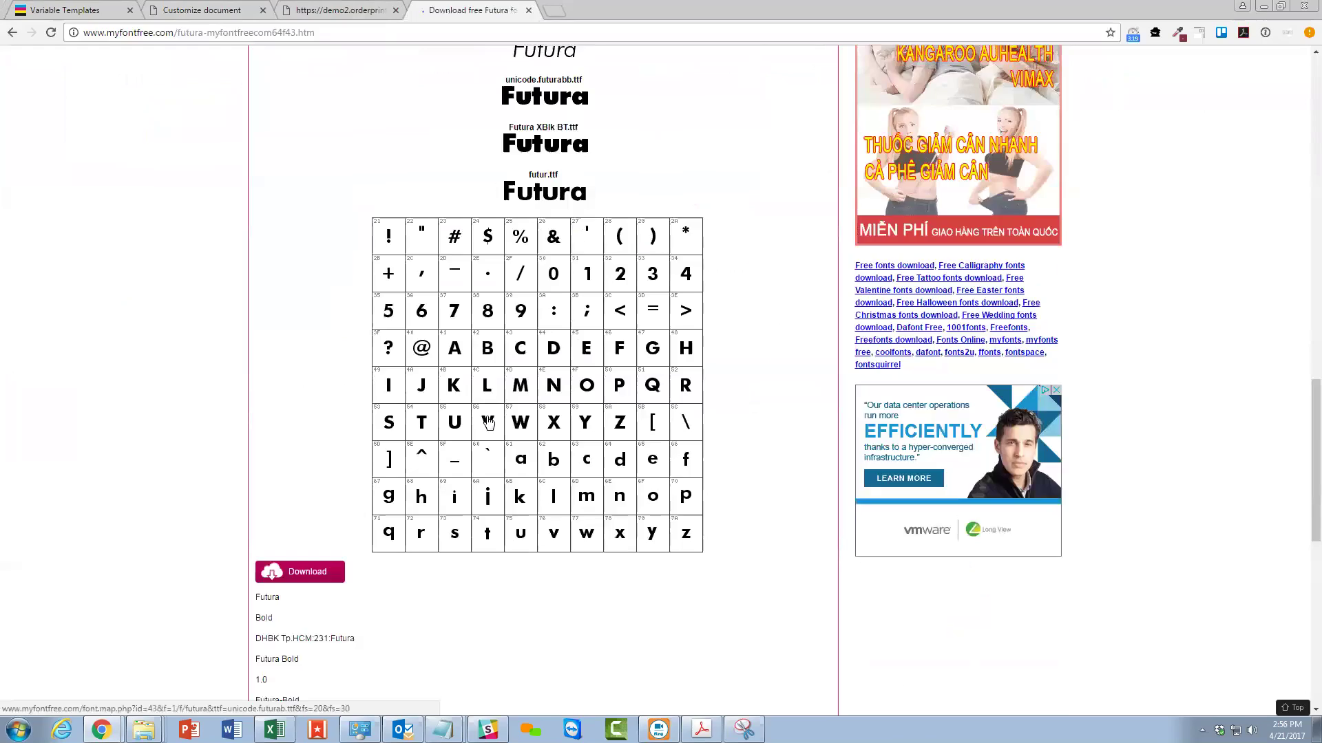
scroll(487, 421, "down", 4)
left_click(282, 318)
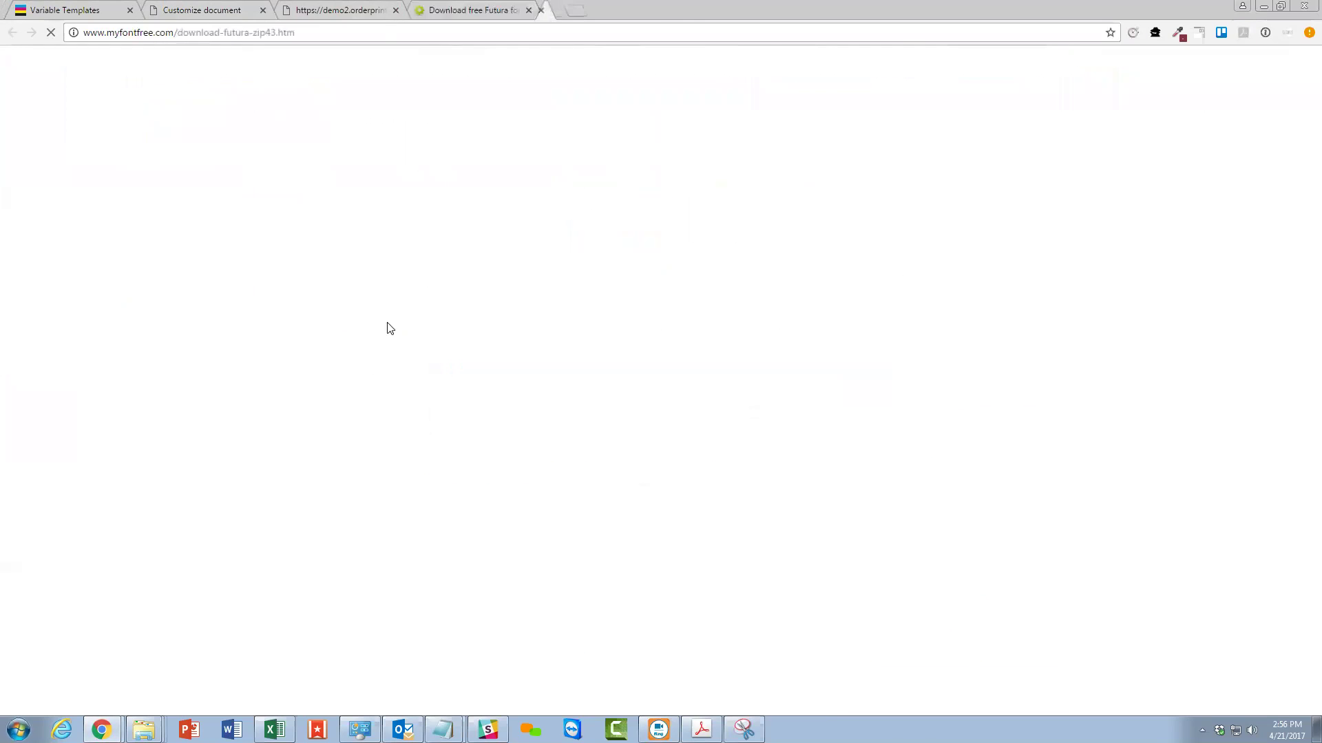
scroll(594, 352, "down", 1)
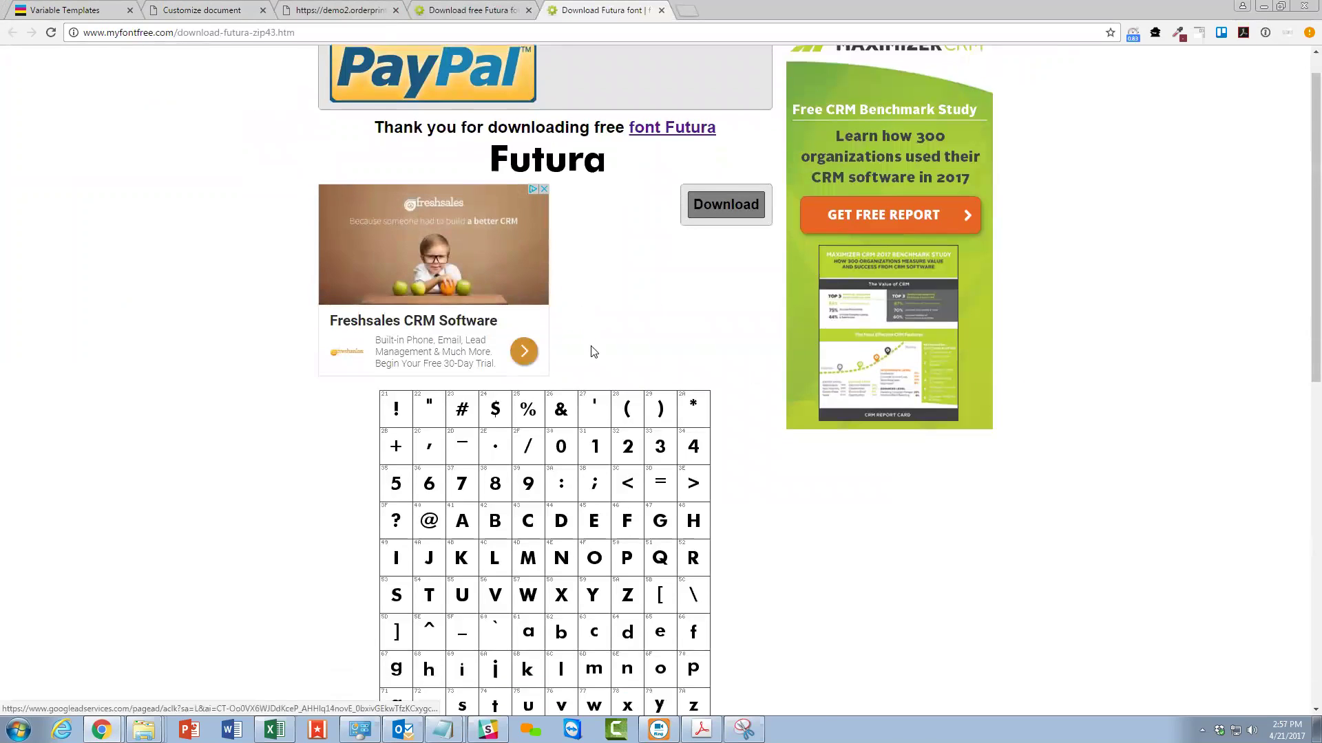
scroll(594, 352, "down", 4)
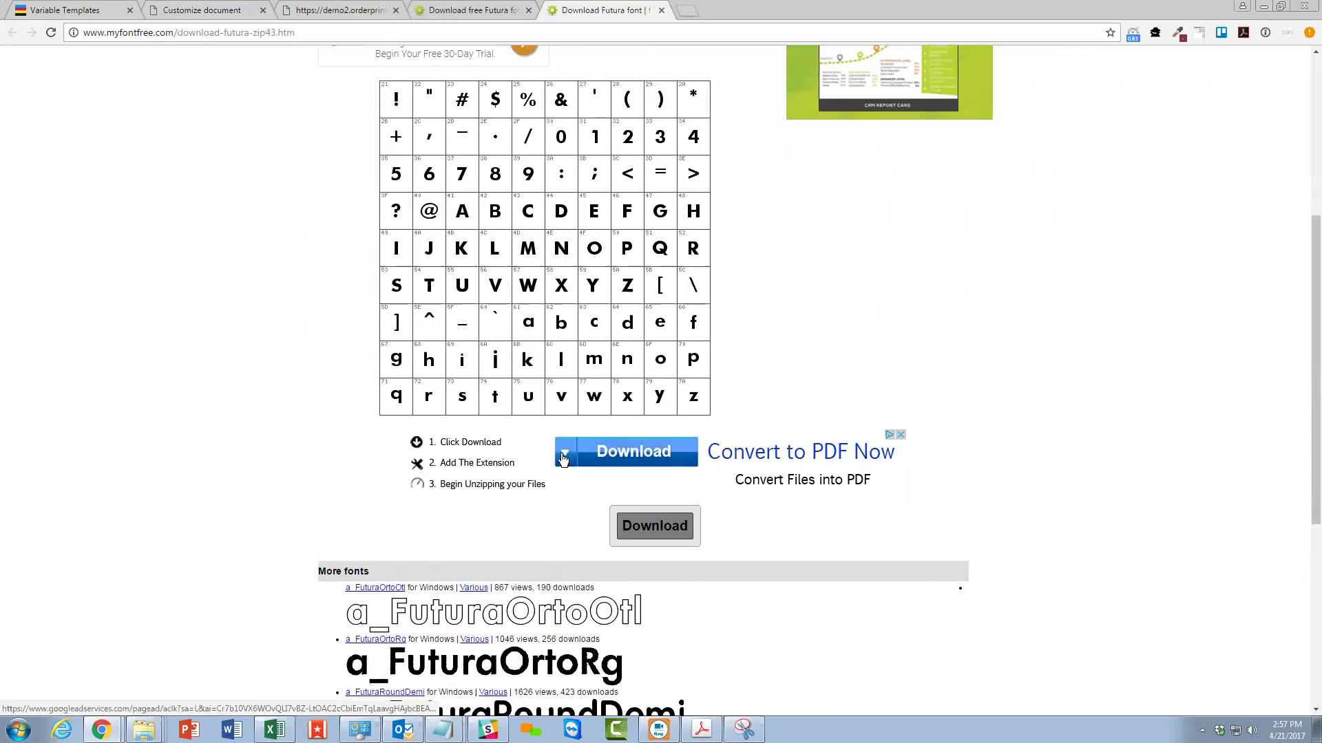
left_click(647, 541)
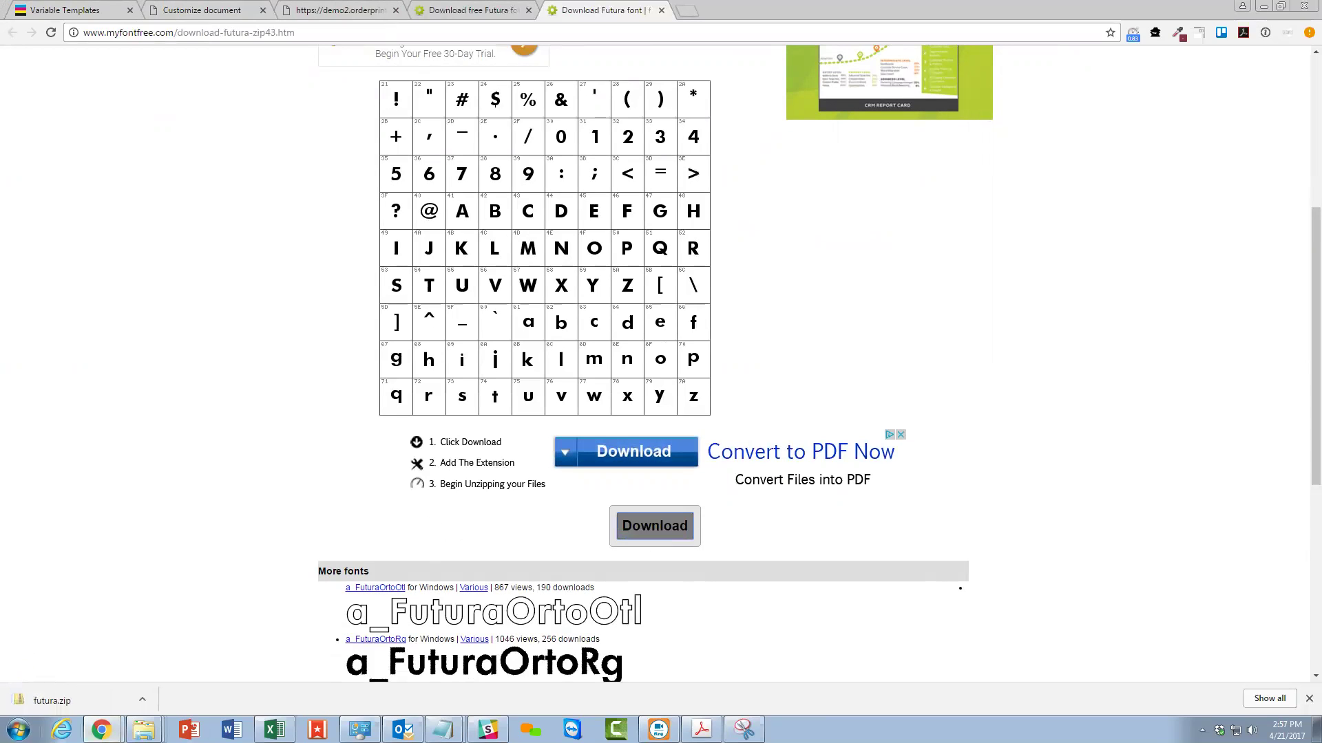
left_click(31, 706)
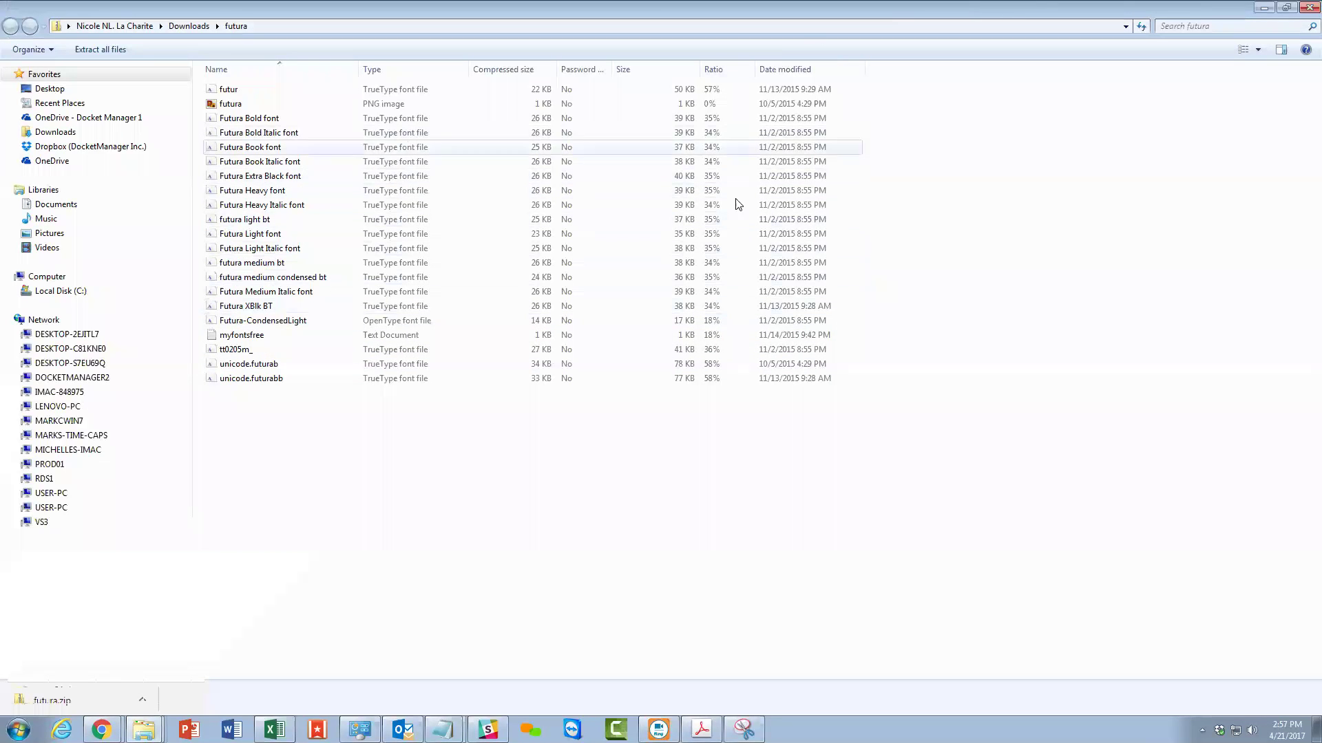
left_click(1265, 8)
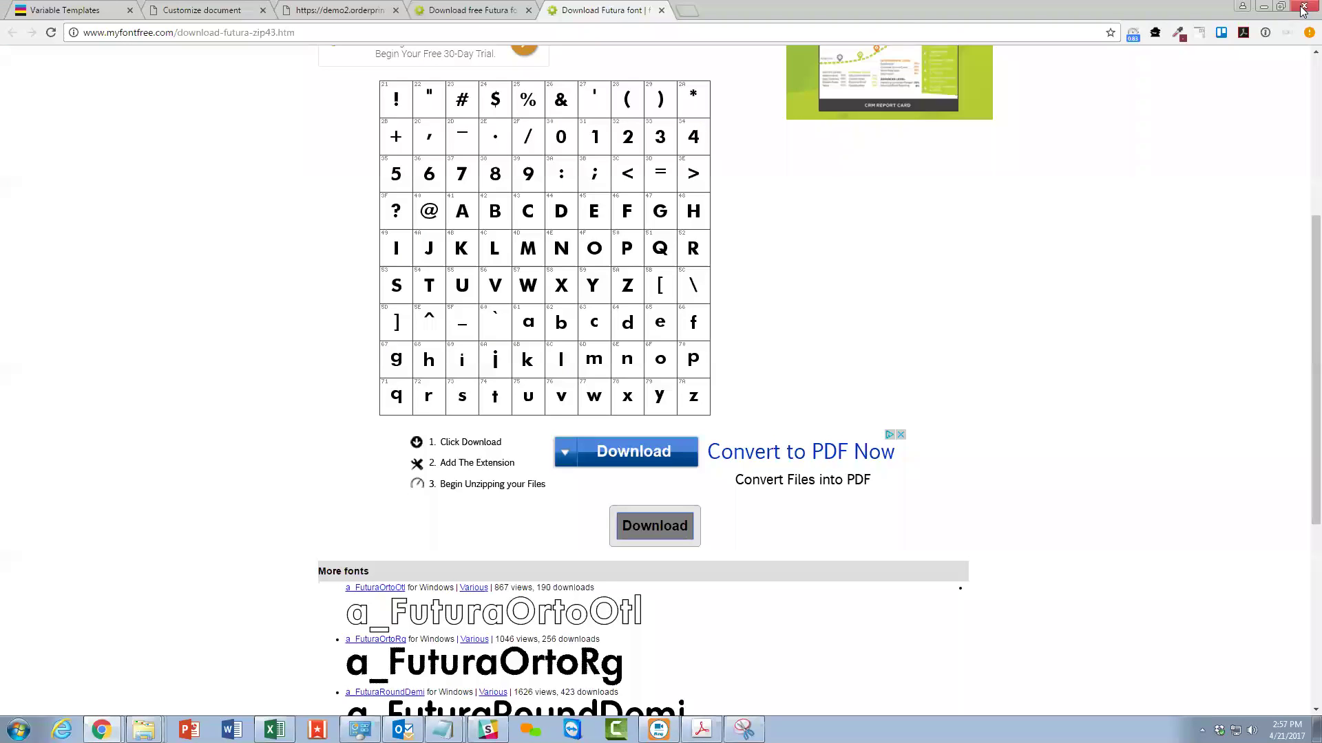
scroll(110, 372, "up", 5)
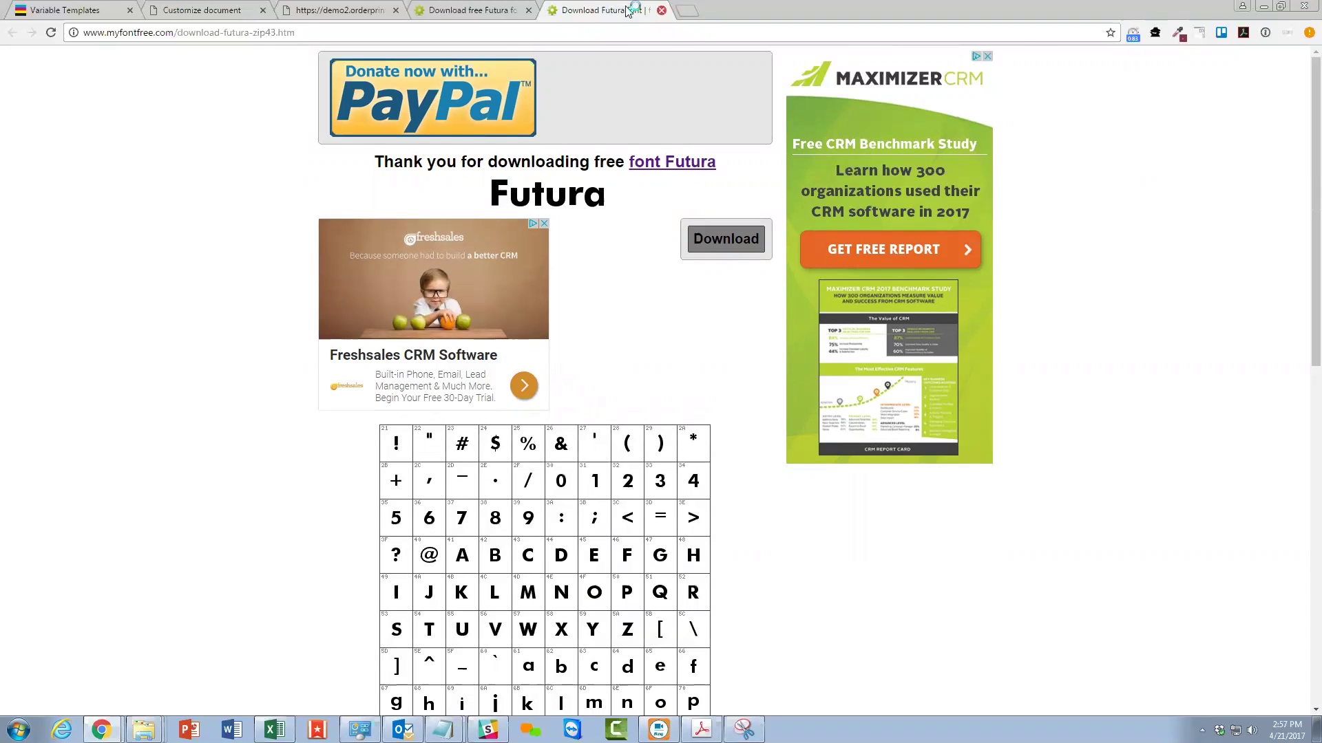
Close the Futura download tab and open the Fonts folder via Windows search 'font'.
left_click(661, 10)
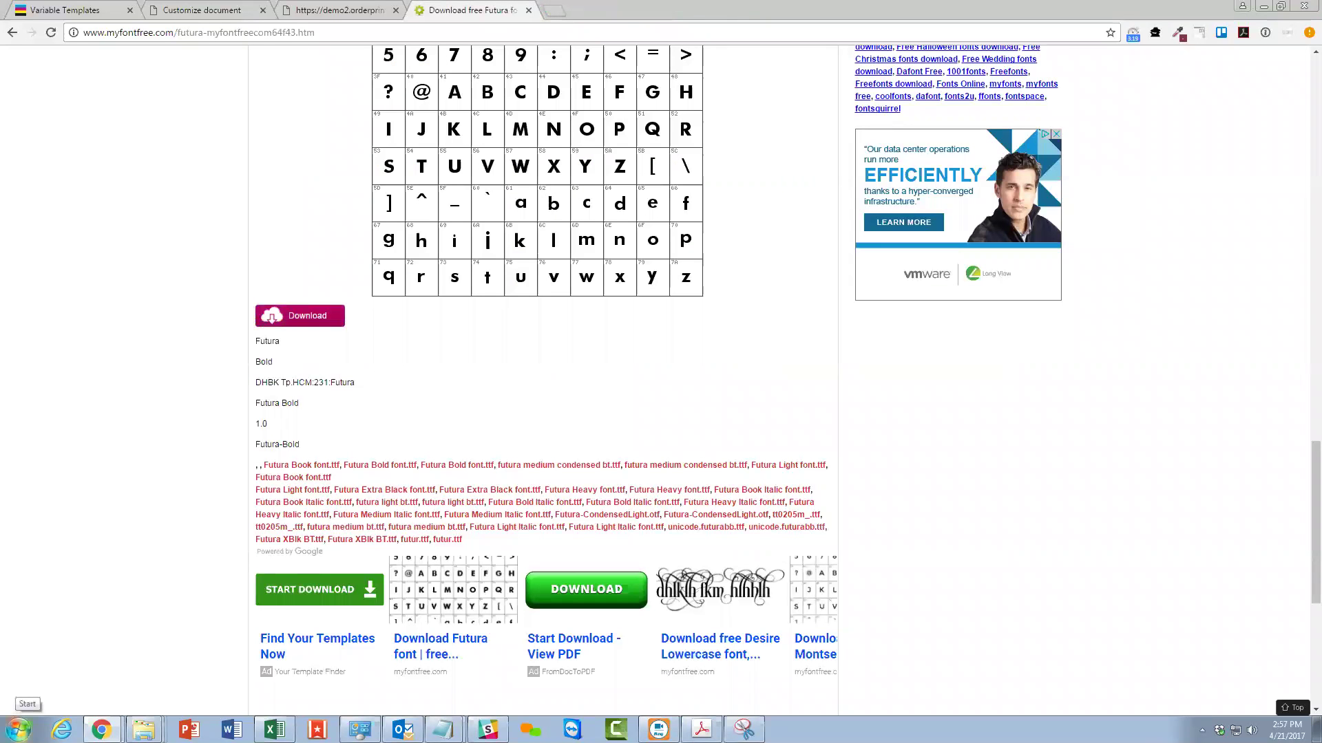
left_click(18, 728)
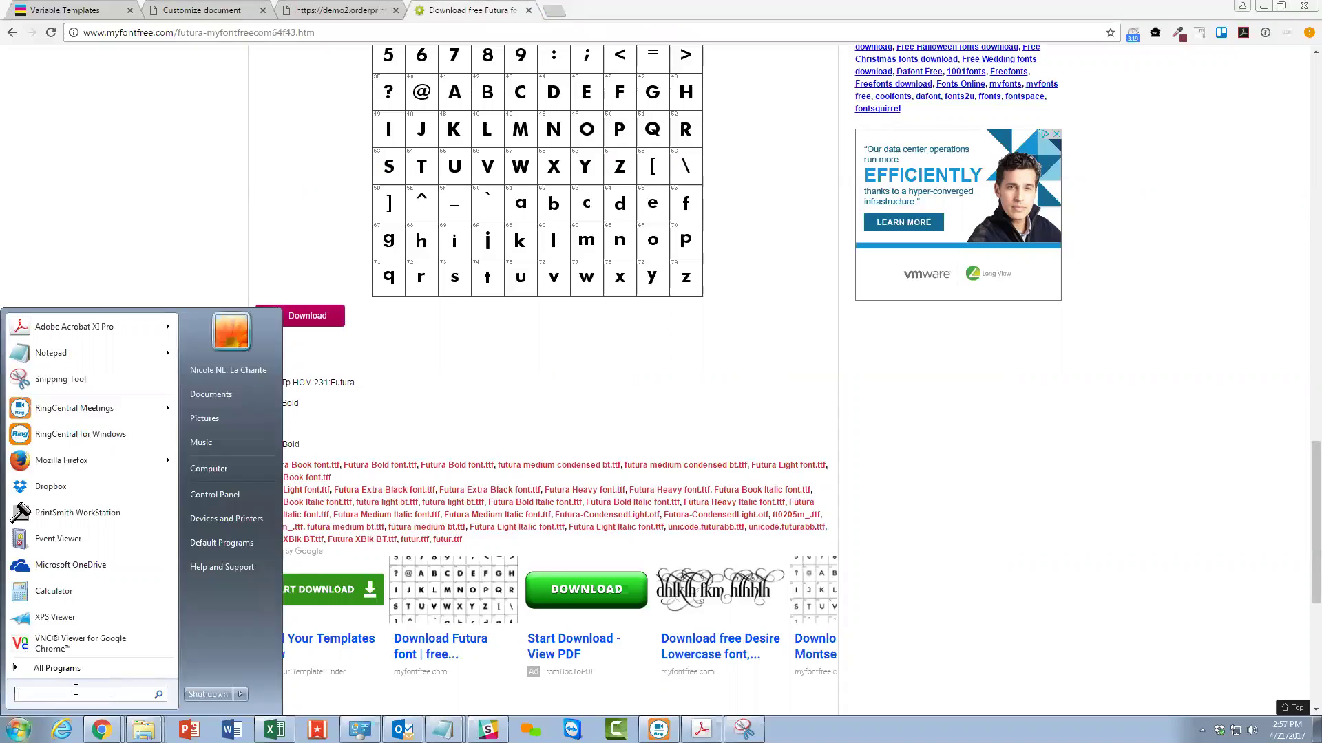
type("font")
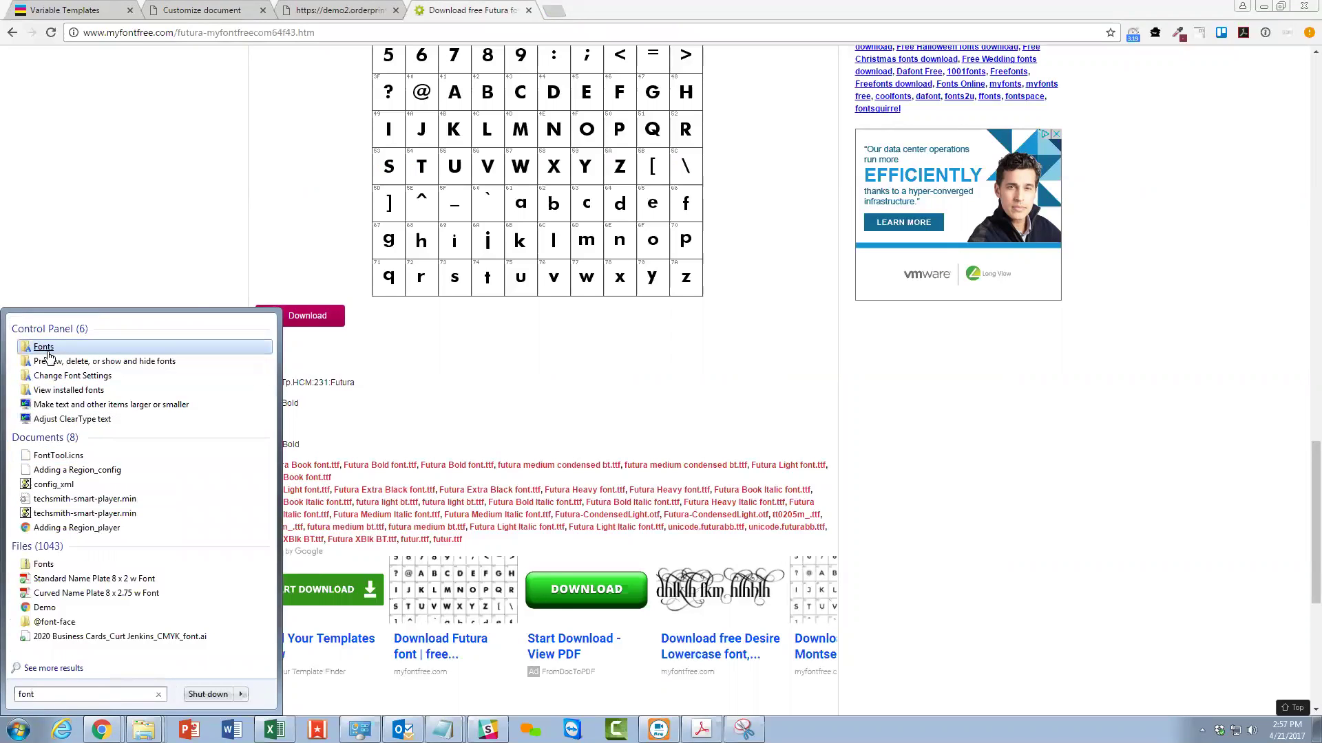
left_click(43, 348)
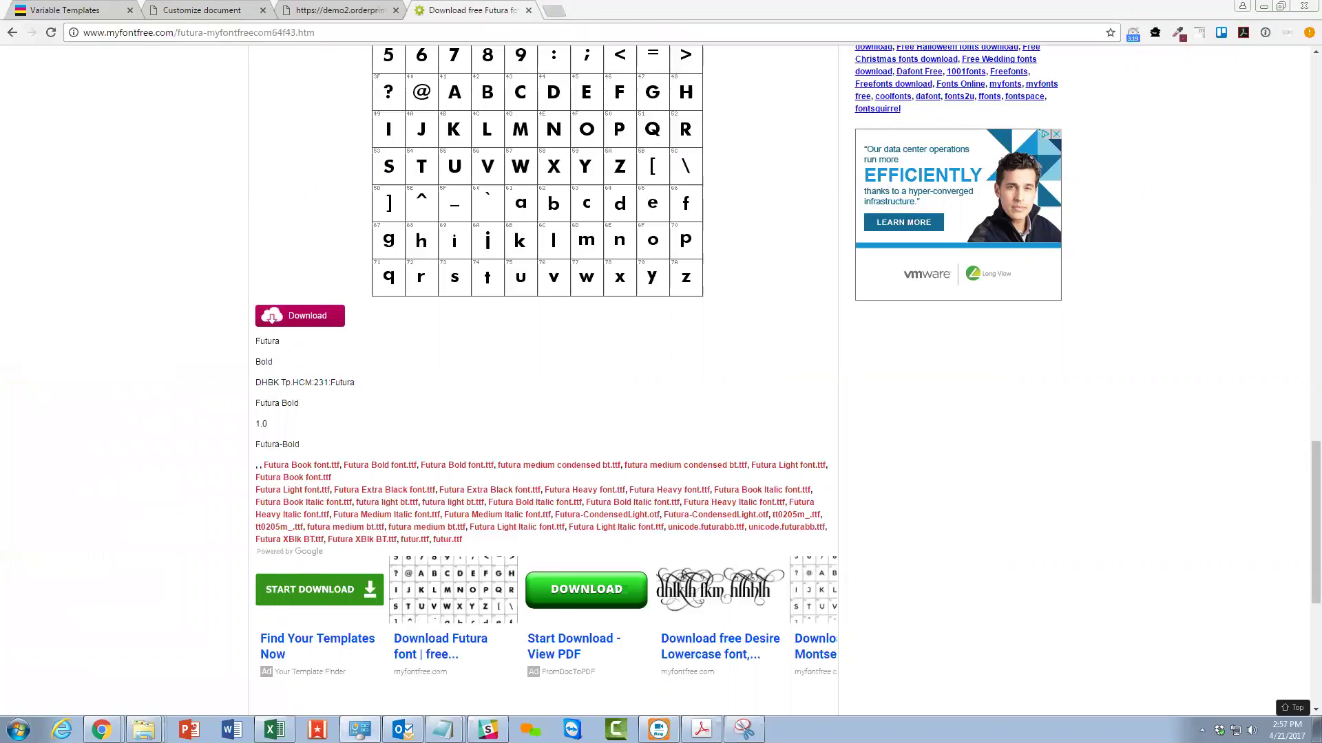
left_click_drag(482, 27, 729, 50)
Scroll the installed fonts, close the Fonts window, and return to DocketManager's Variable Templates.
scroll(645, 404, "down", 15)
scroll(630, 400, "up", 8)
scroll(629, 399, "up", 15)
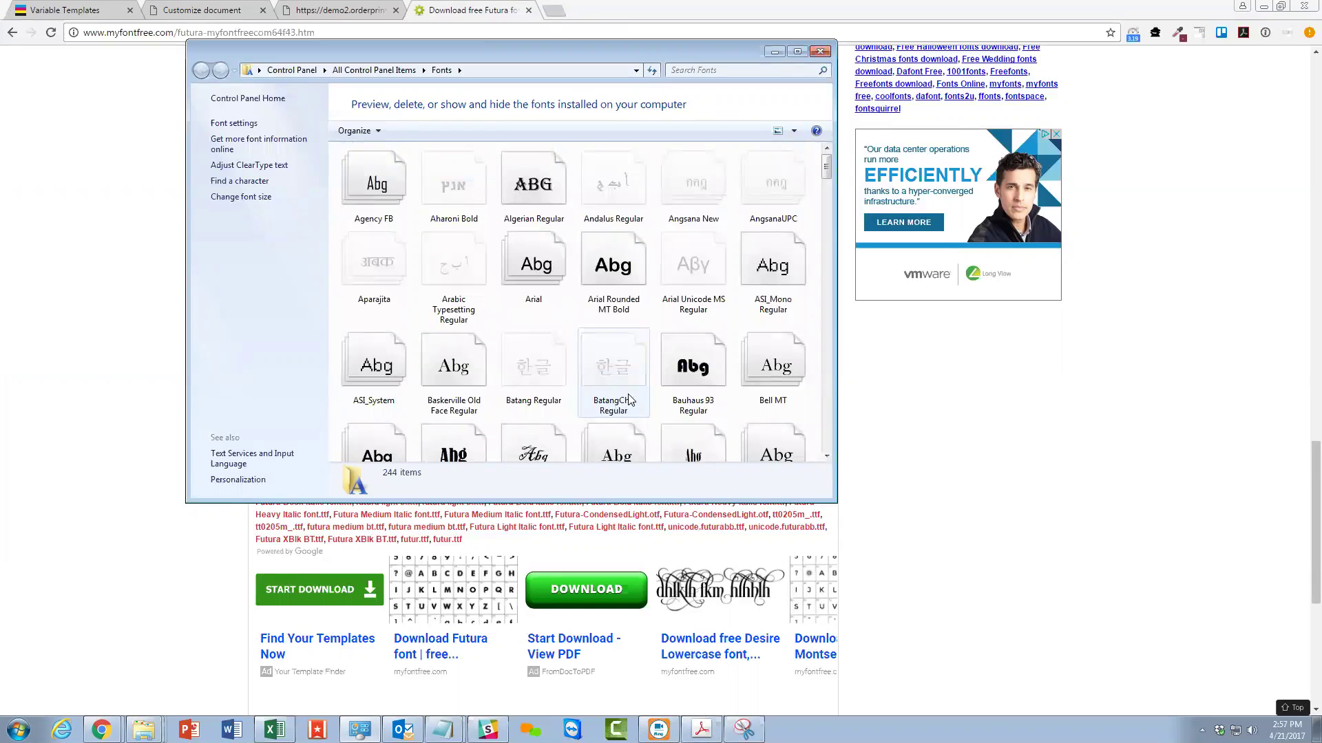
left_click(819, 52)
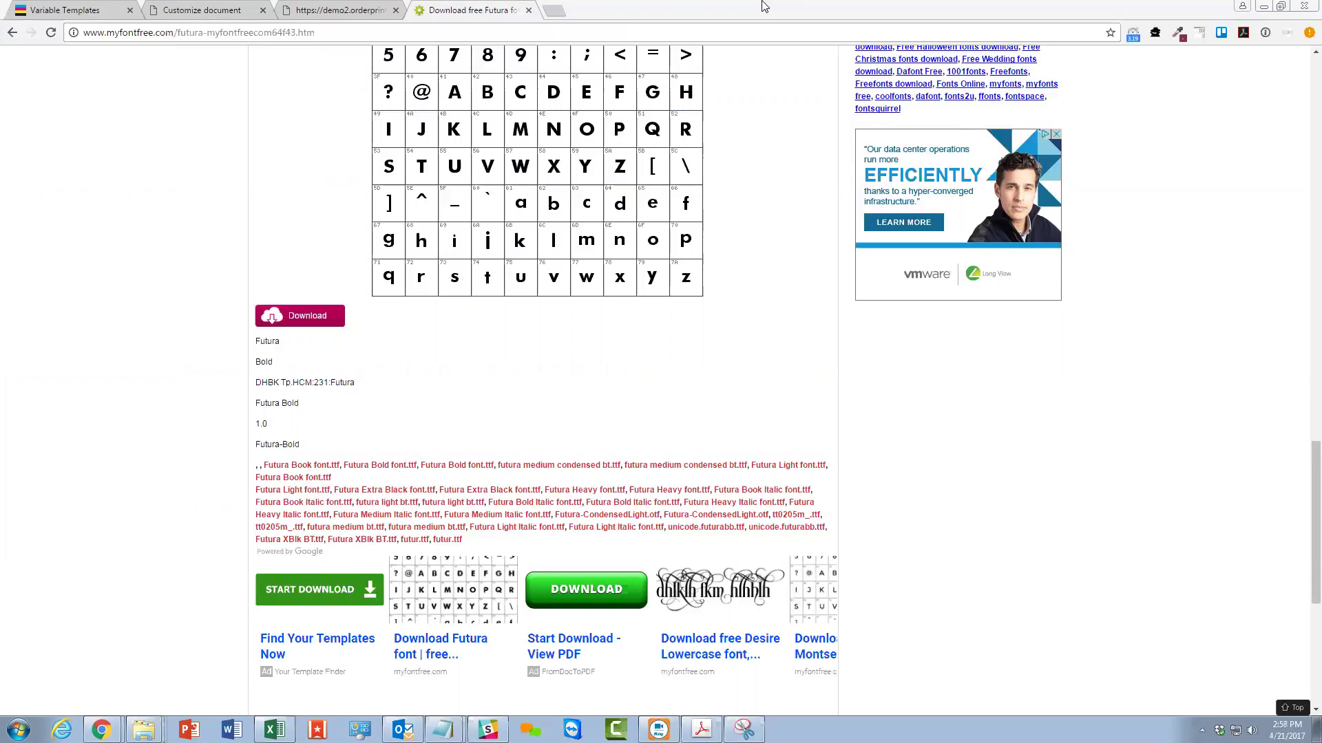
left_click(99, 10)
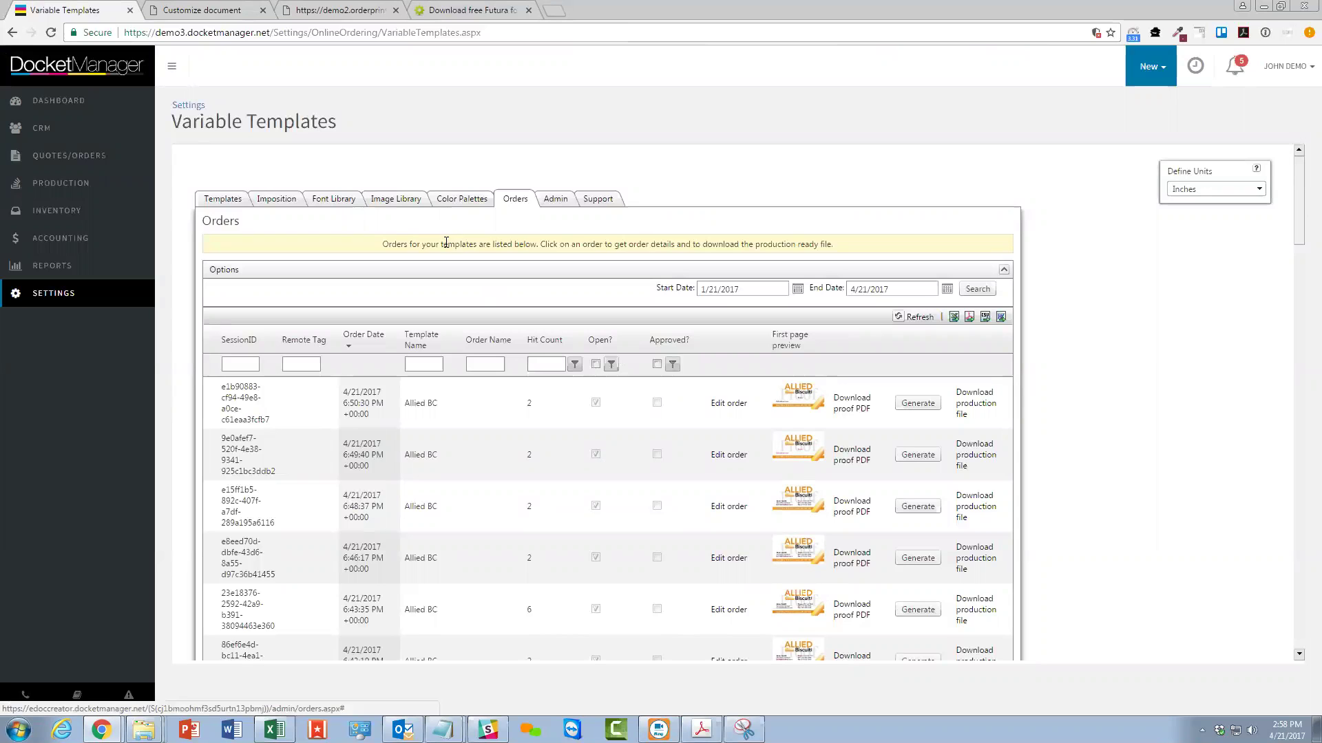
Open the Allied BC template's Field Setup and expand the Email and Phone fields.
left_click(218, 201)
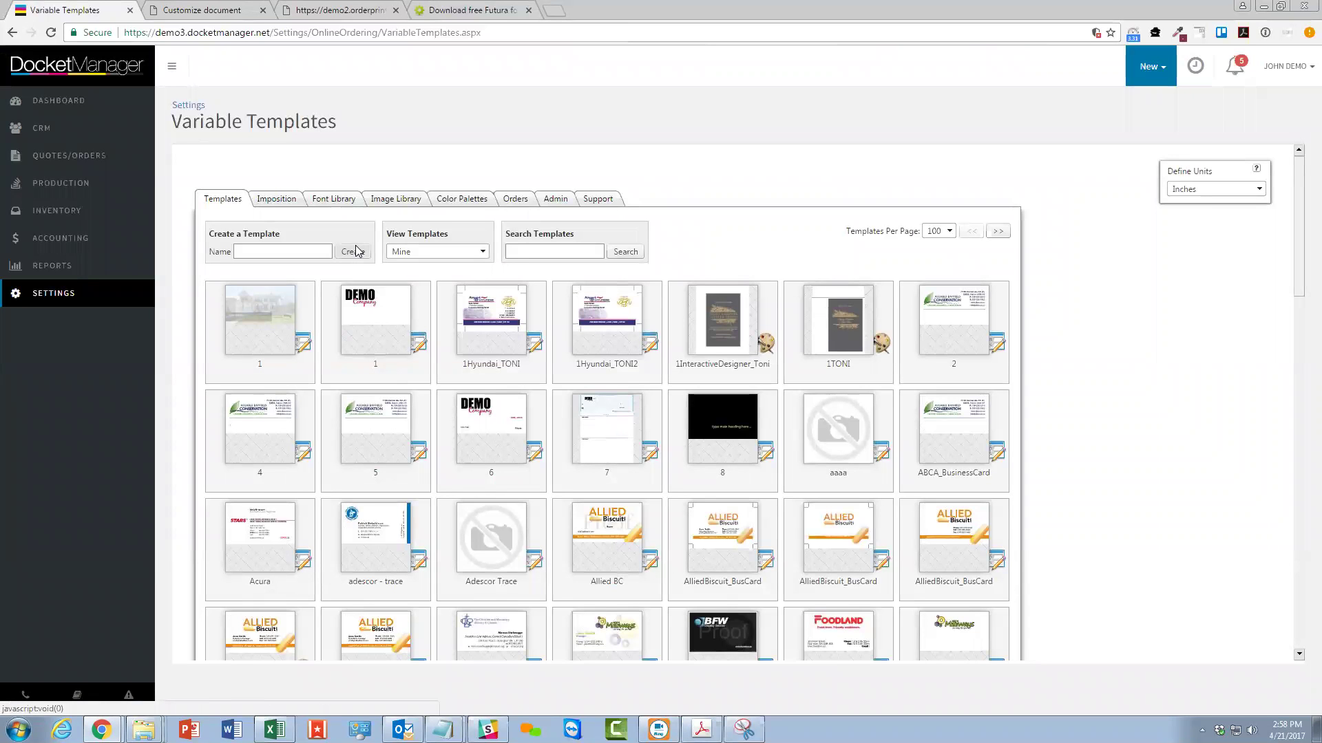
mouse_move(408, 311)
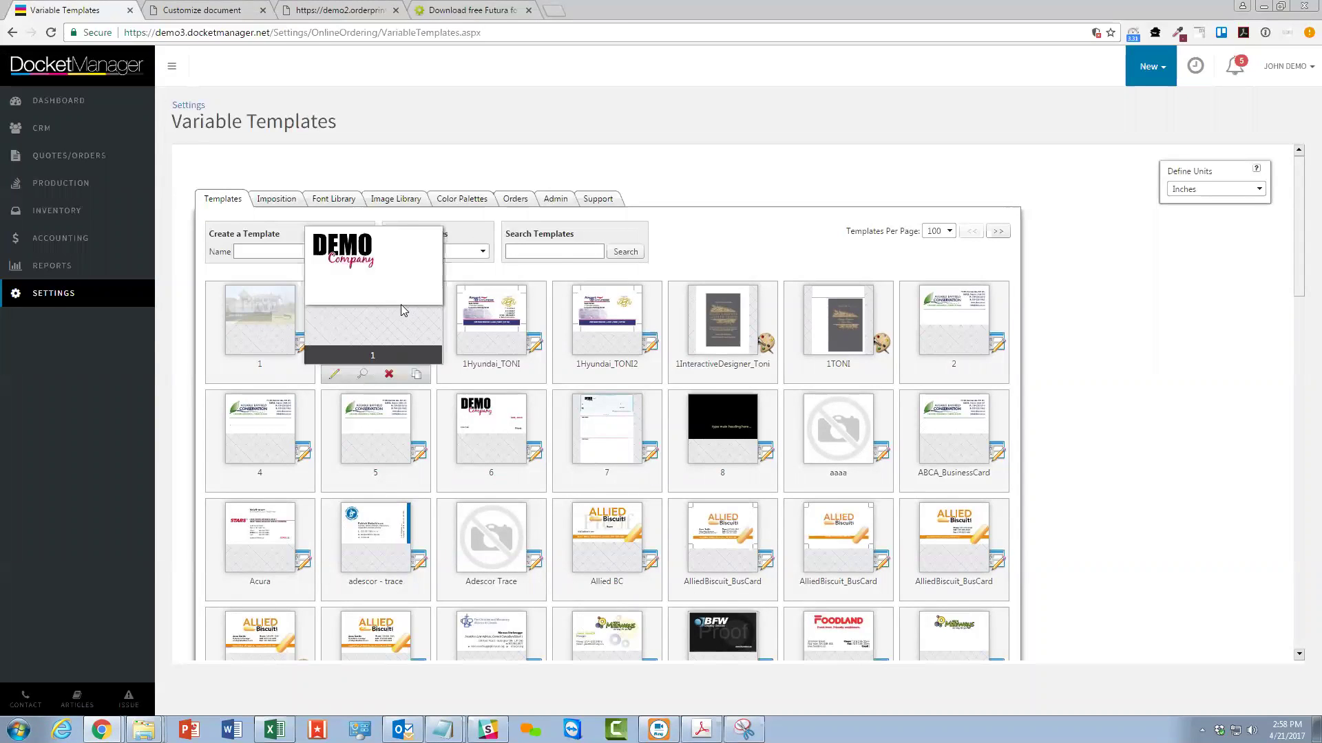
mouse_move(450, 343)
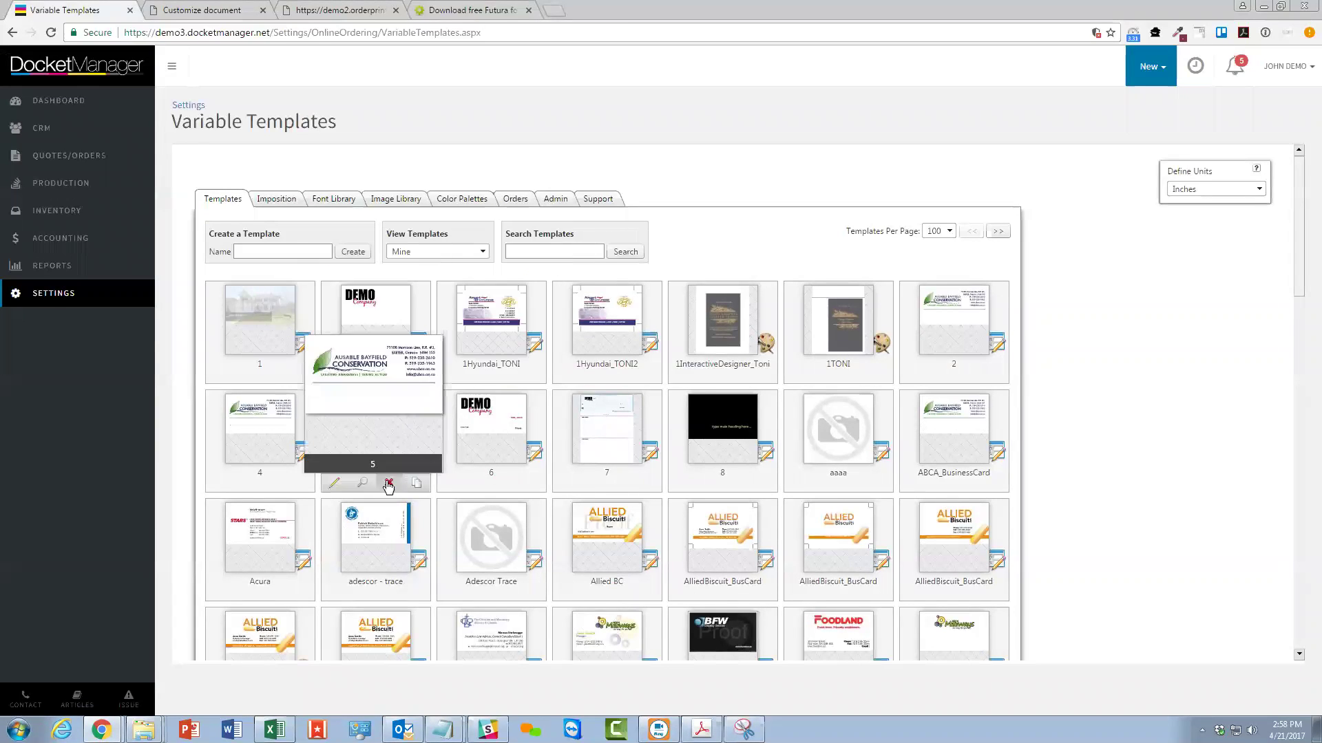
scroll(431, 475, "down", 1)
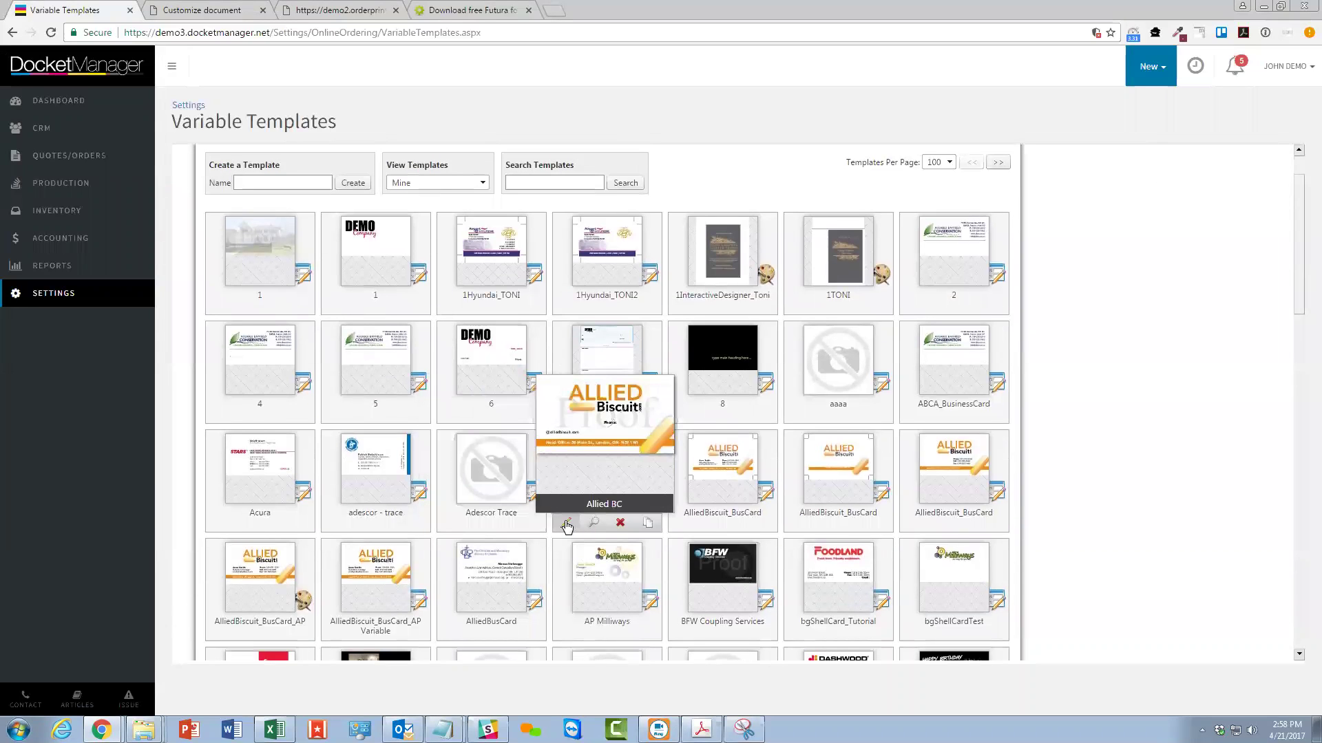
left_click(569, 525)
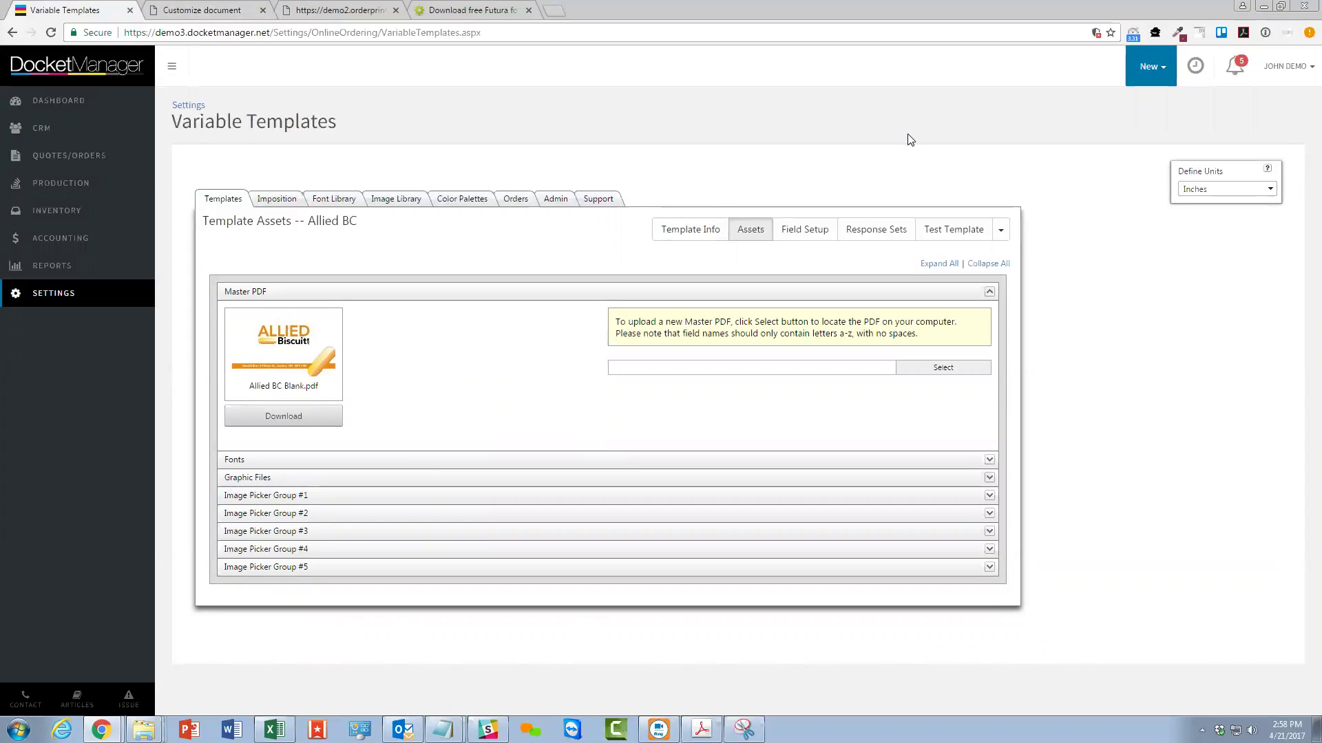
left_click(803, 229)
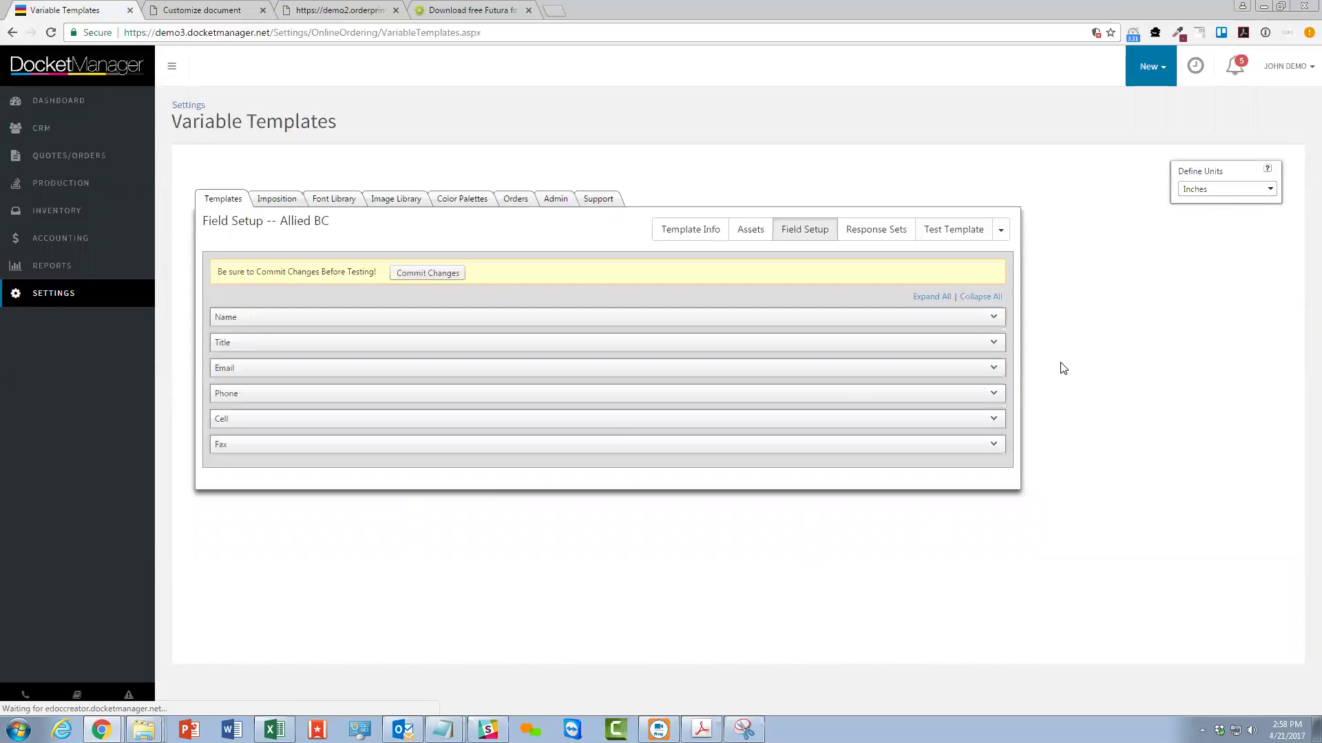
left_click(995, 371)
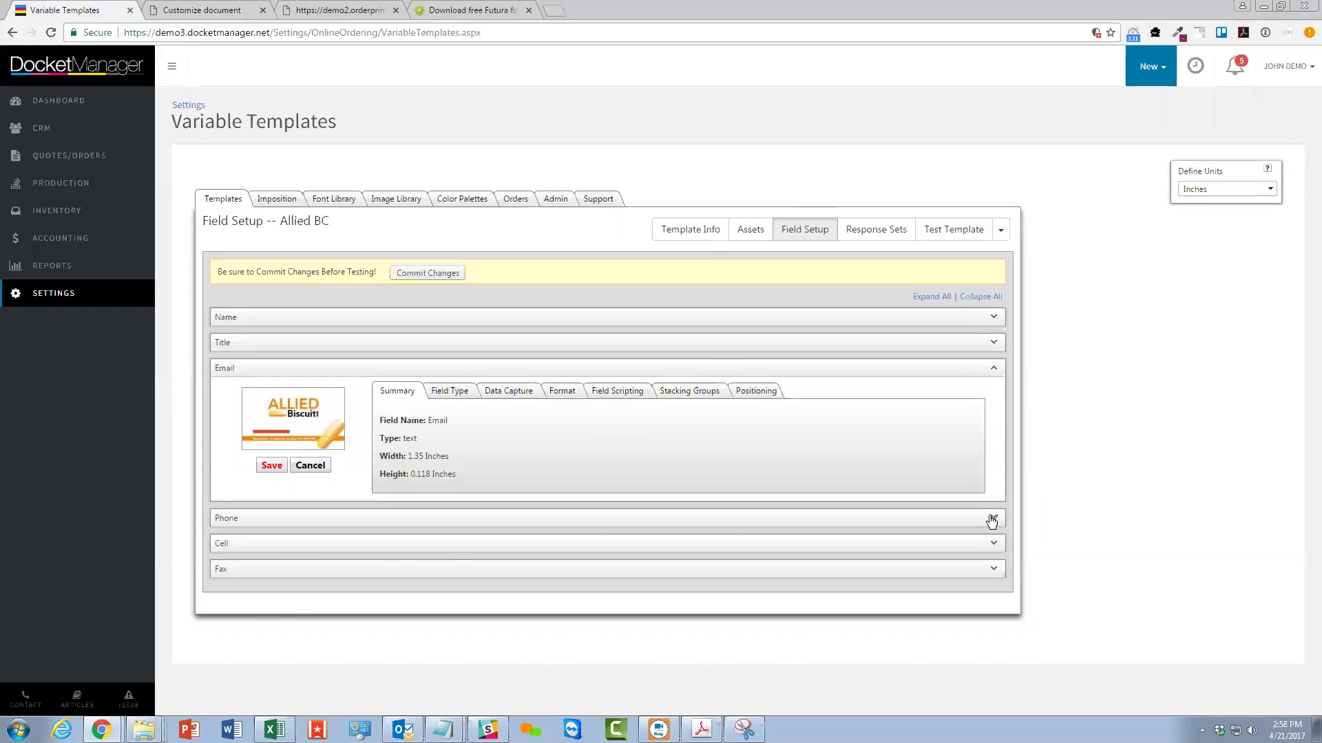
left_click(992, 520)
left_click(614, 540)
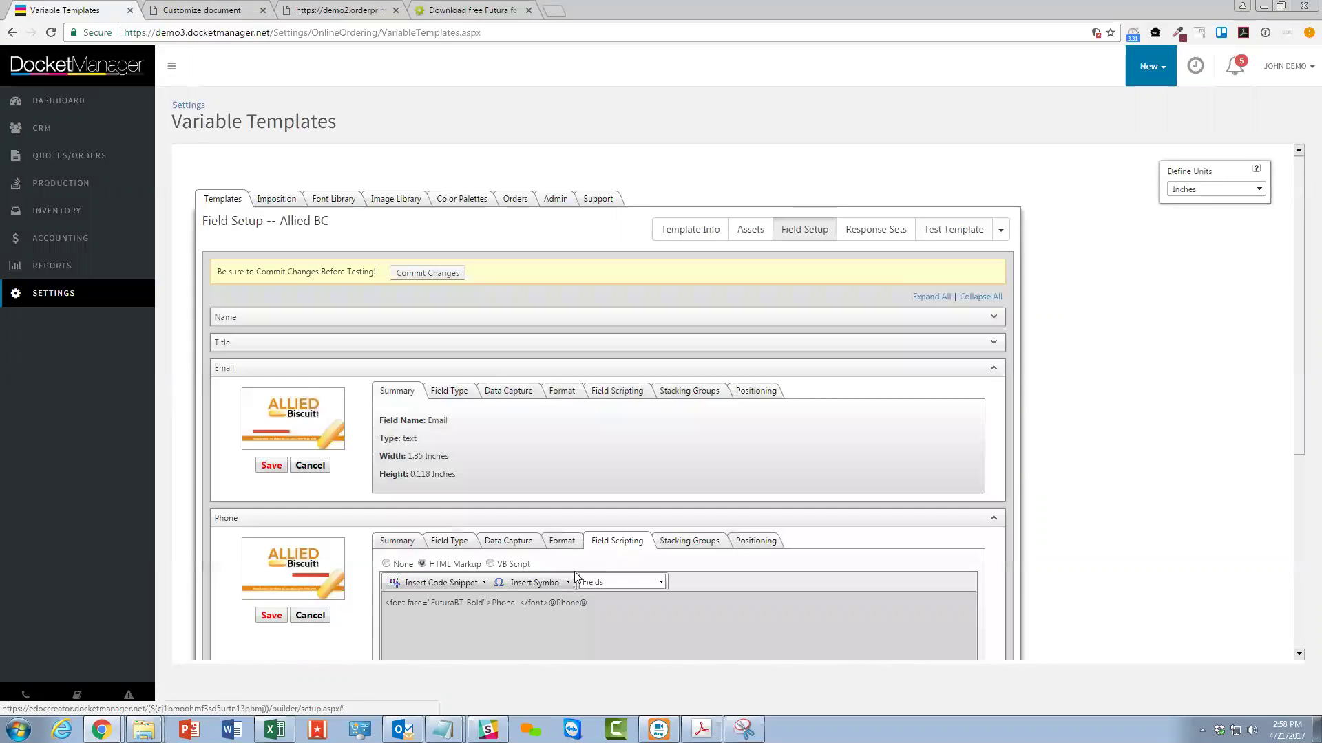
left_click_drag(549, 603, 591, 601)
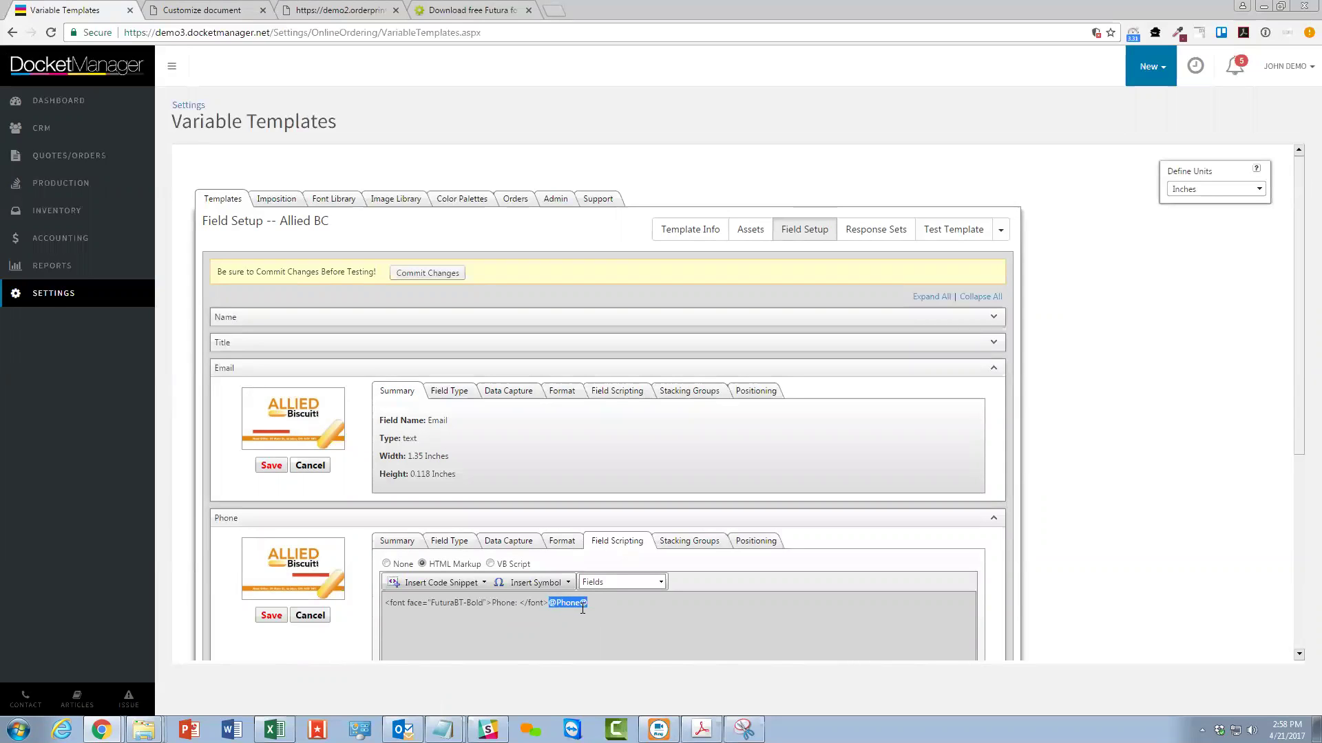
left_click_drag(385, 603, 436, 610)
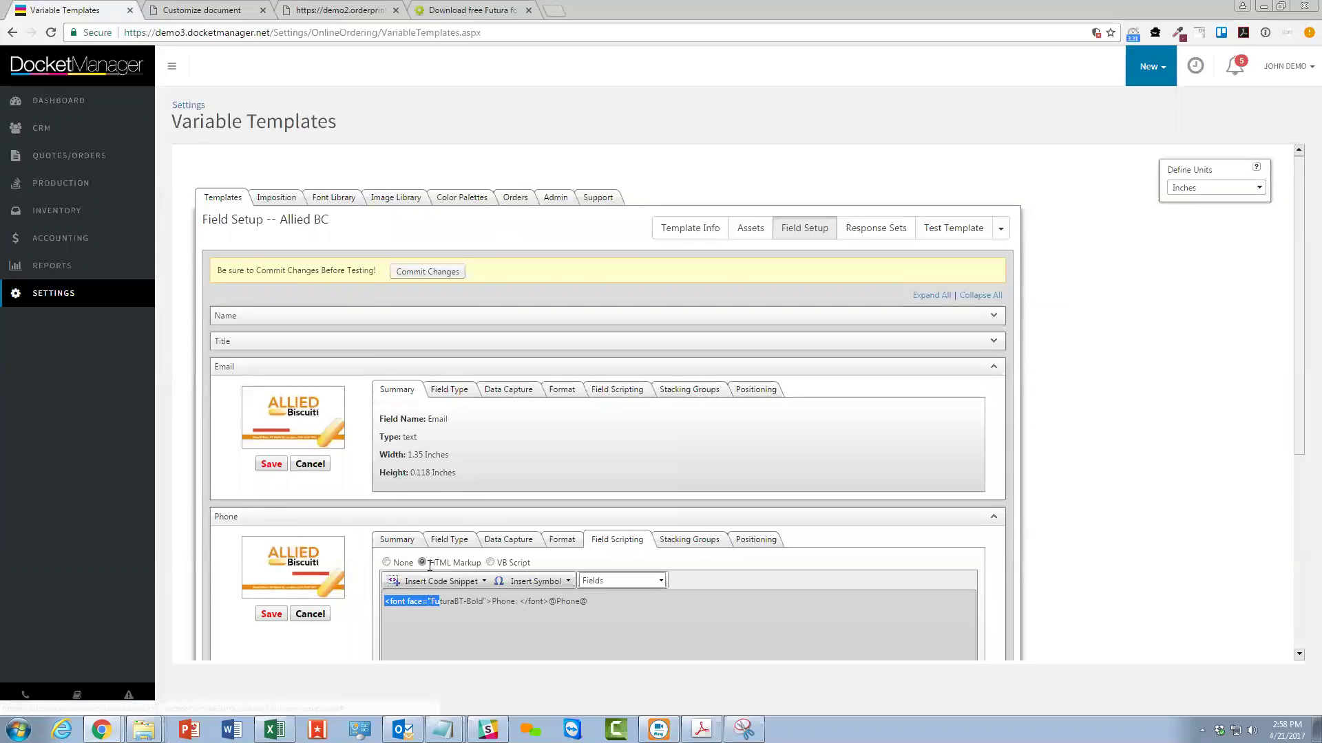
scroll(361, 572, "down", 5)
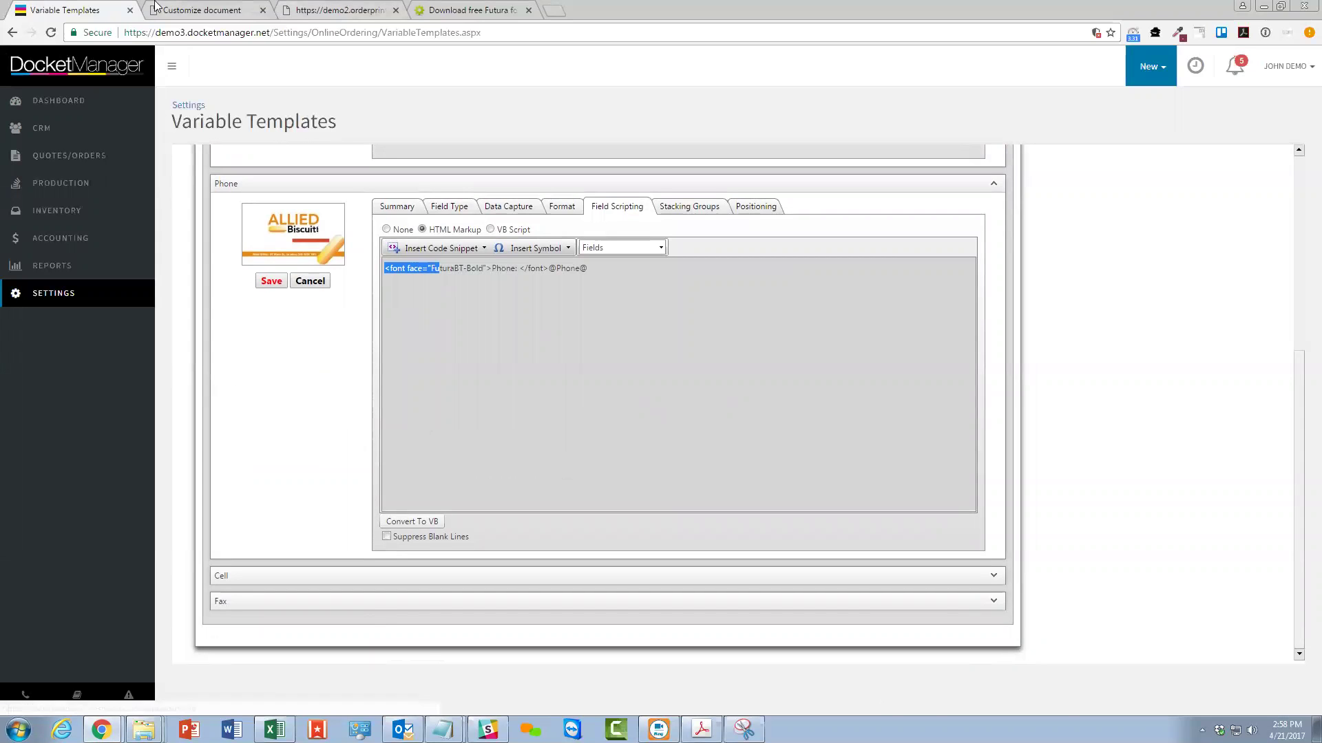
right_click(70, 7)
left_click(103, 54)
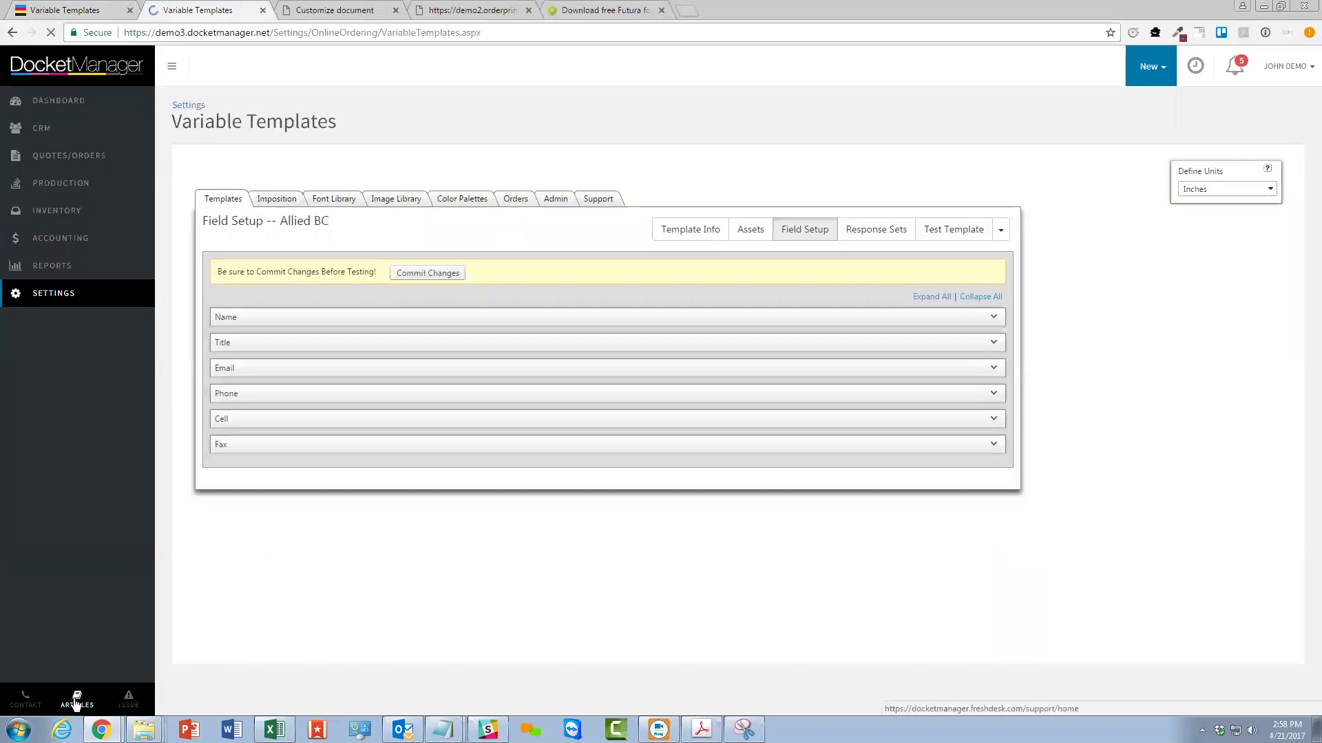
In support Articles, list all 45 Online Template Builder articles.
left_click(76, 698)
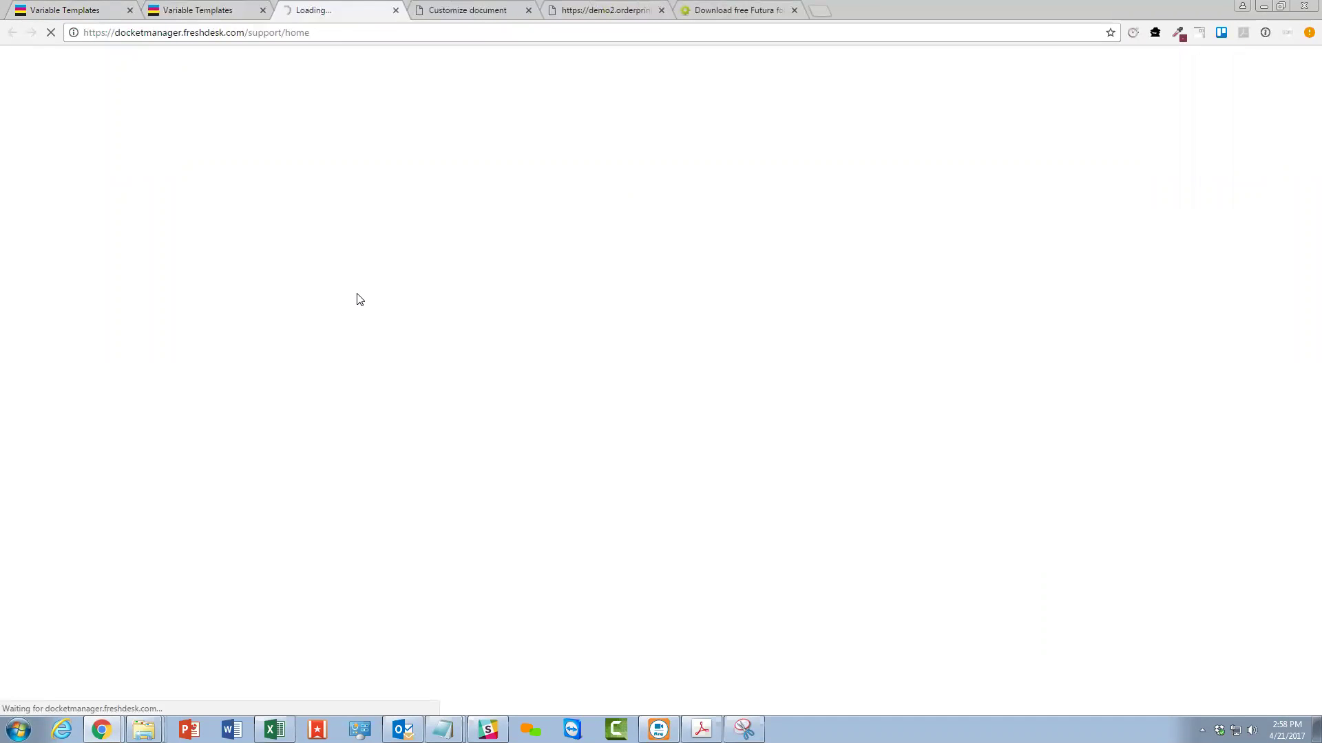
scroll(357, 298, "down", 20)
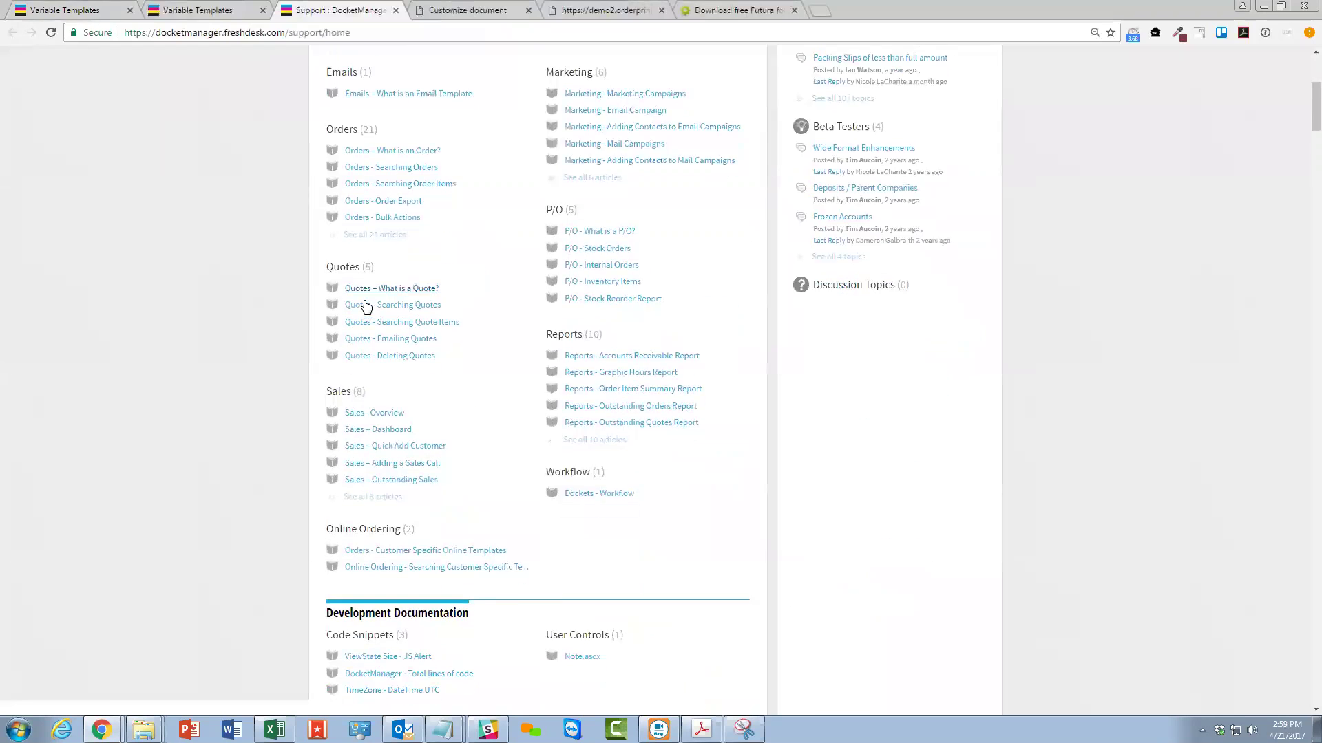
scroll(365, 307, "down", 1)
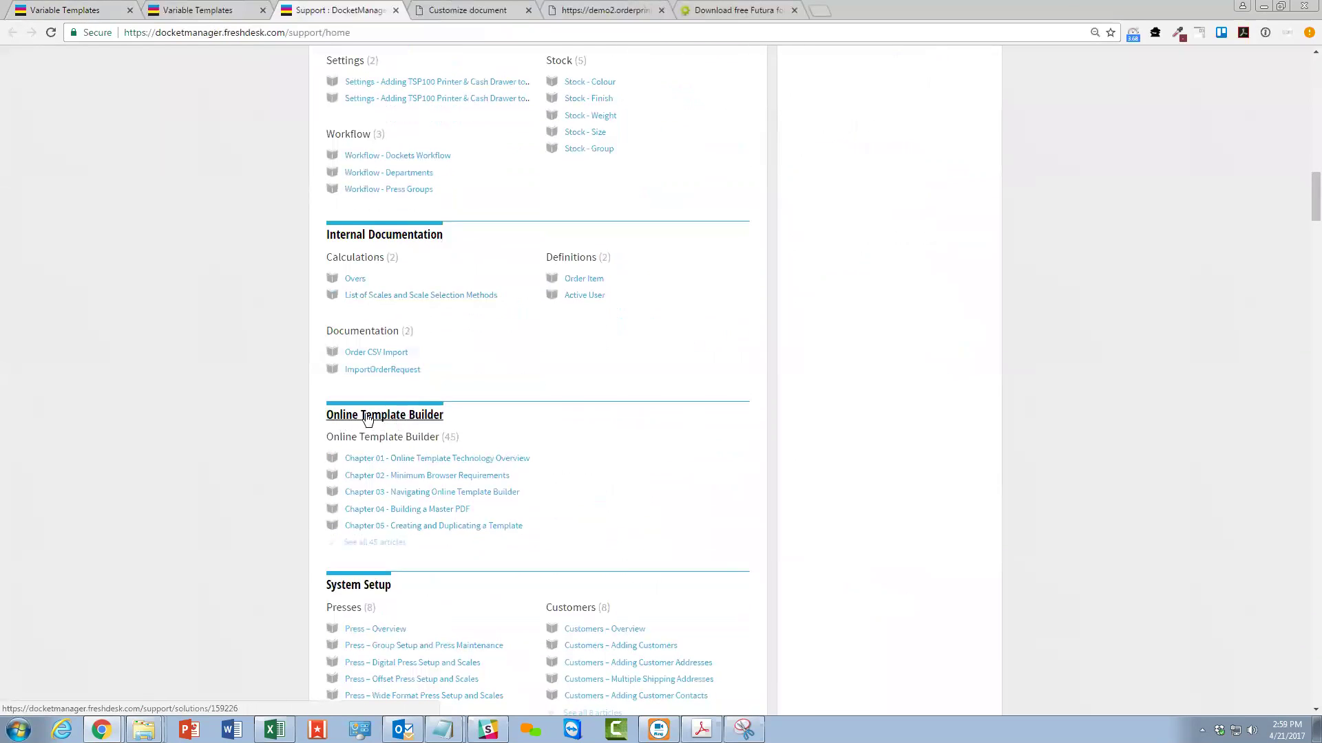
left_click(436, 415)
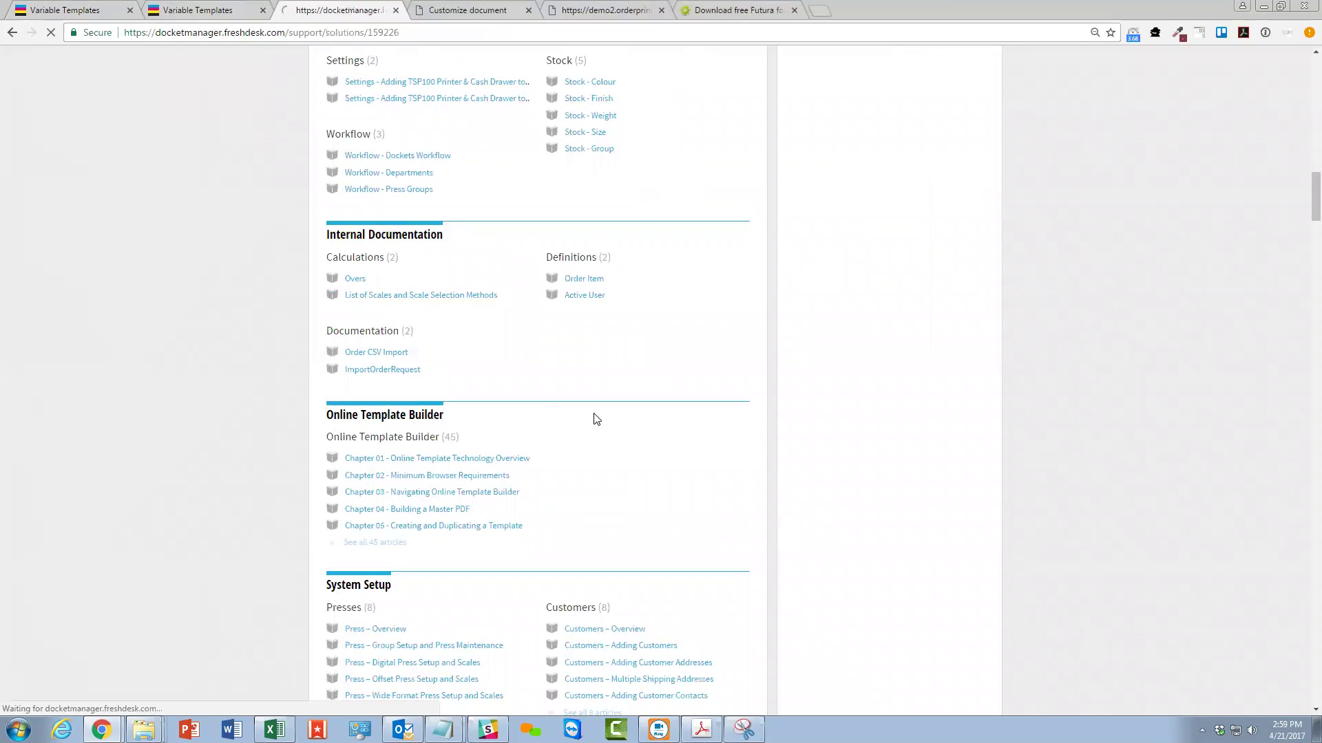
left_click(382, 369)
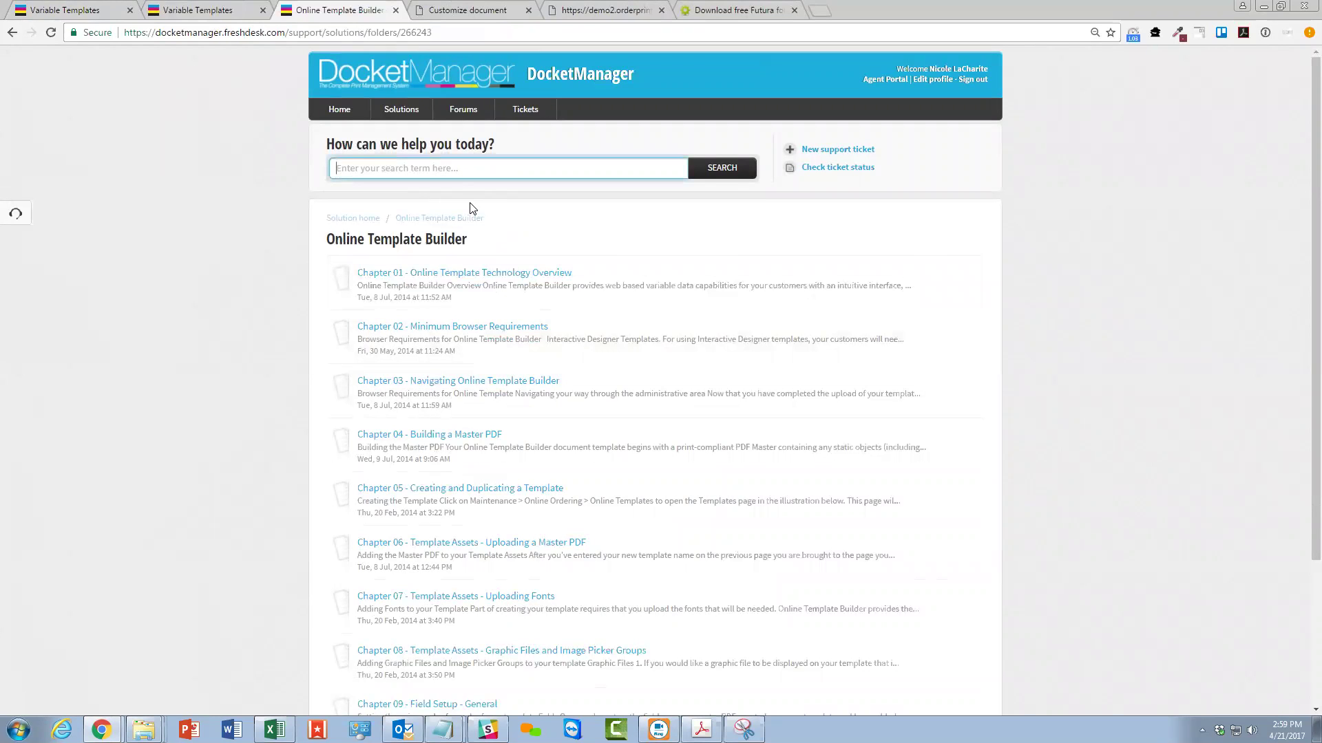
Search 'font', open Chapter 33 - HTML Tags for Field Scripting, and skim it.
type("font")
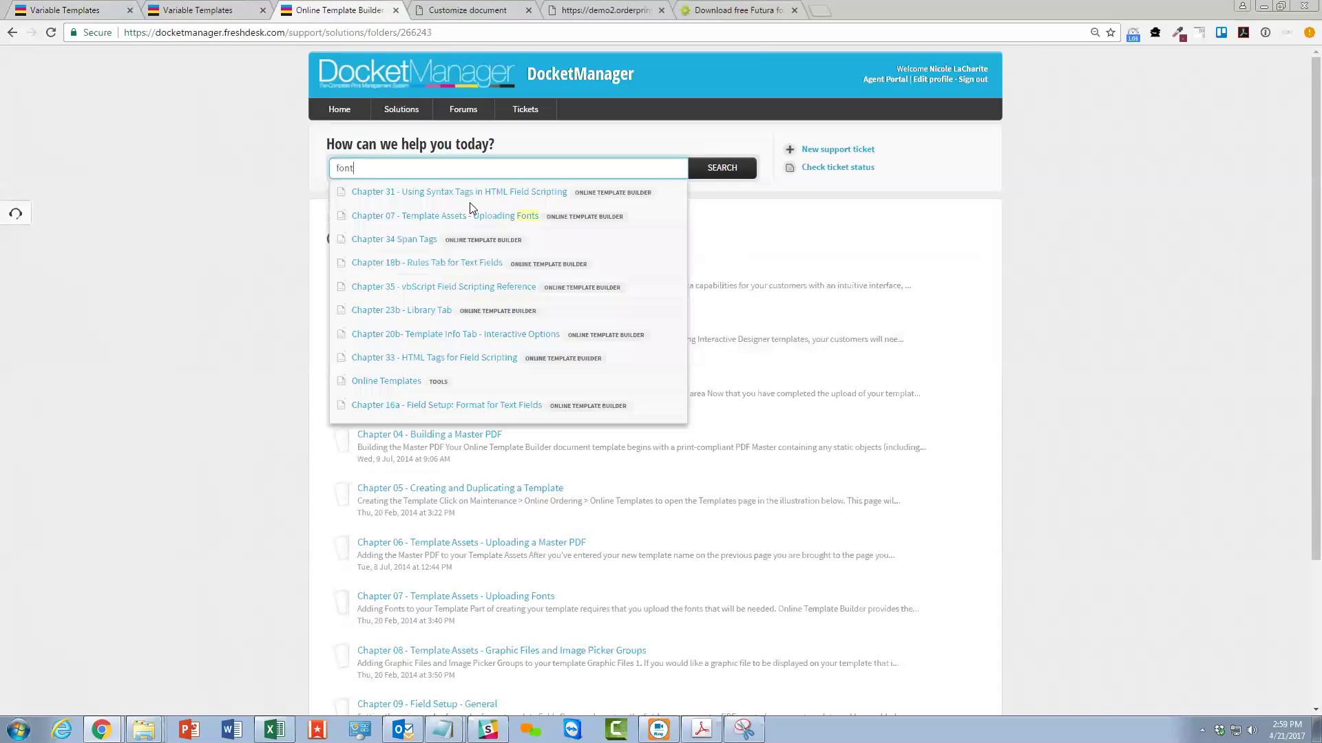
left_click(457, 357)
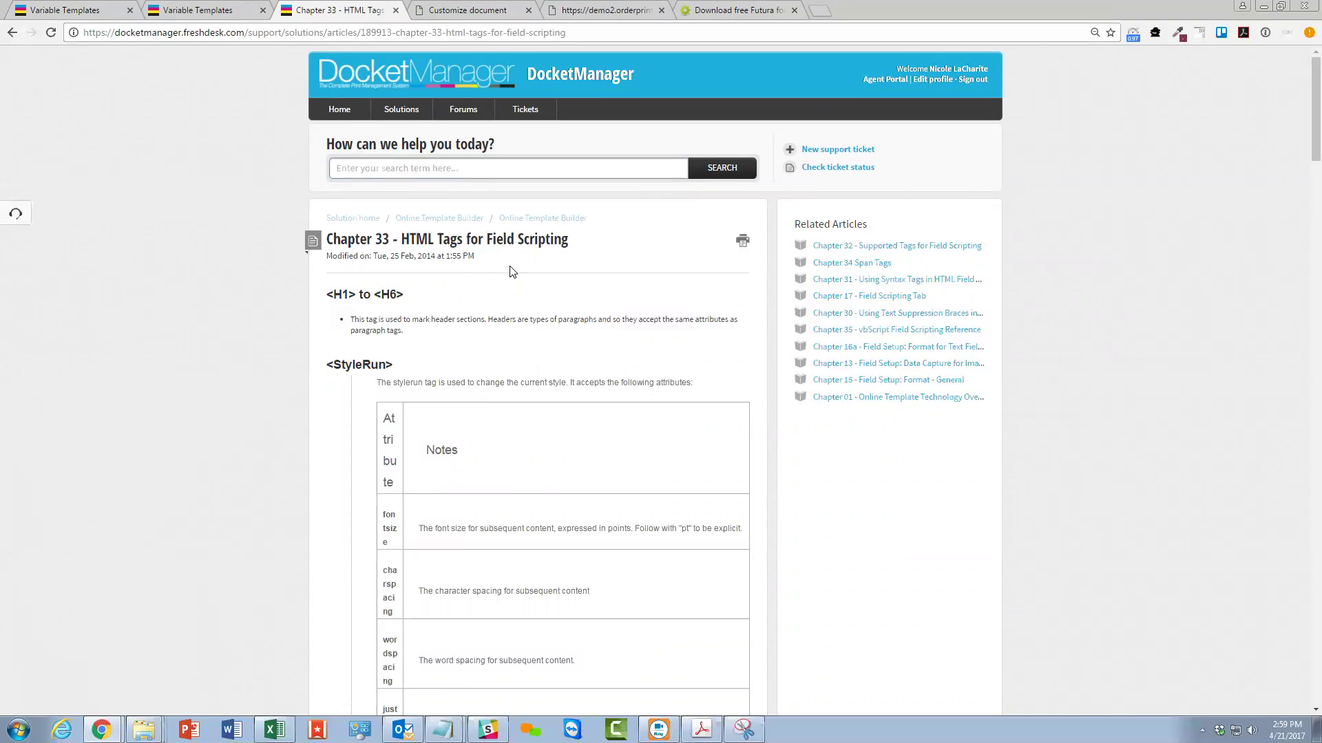
left_click_drag(342, 294, 383, 292)
left_click(493, 403)
scroll(461, 406, "down", 3)
scroll(462, 444, "up", 3)
left_click(199, 10)
left_click(76, 10)
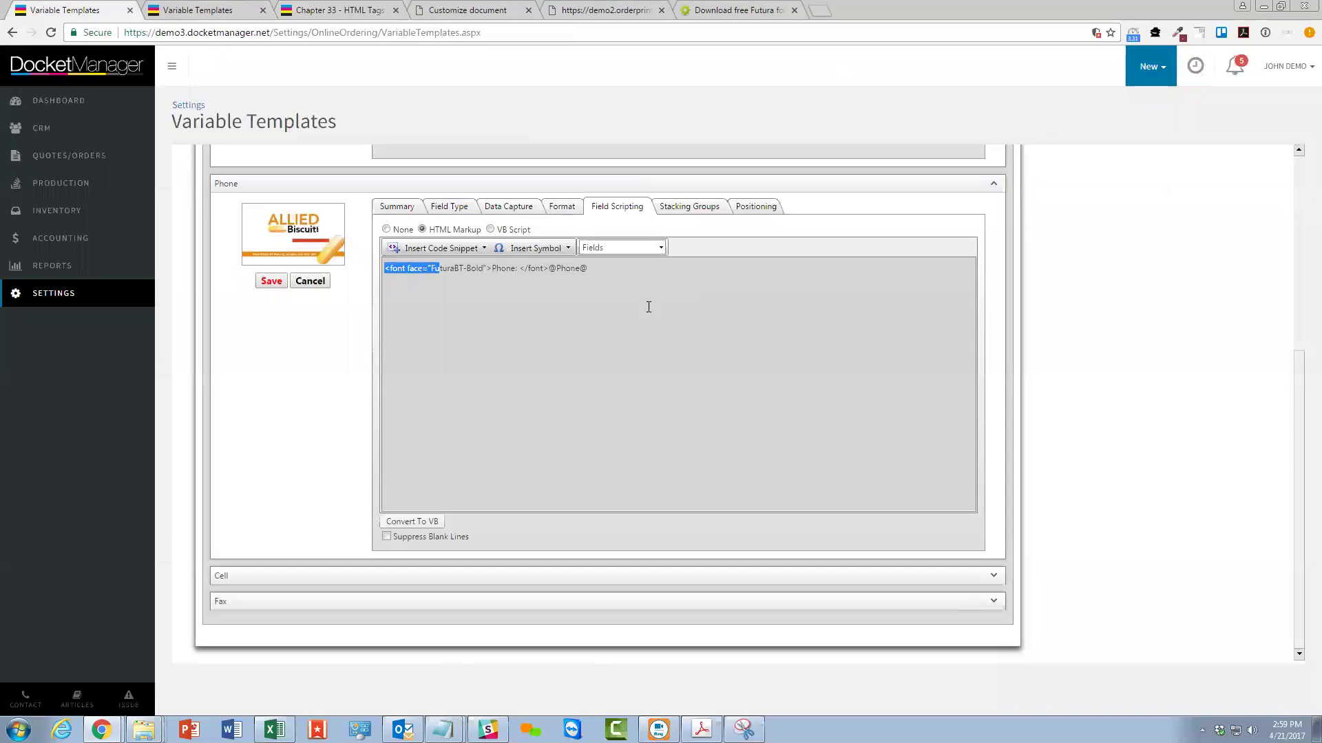
left_click(584, 269)
left_click_drag(549, 268, 590, 268)
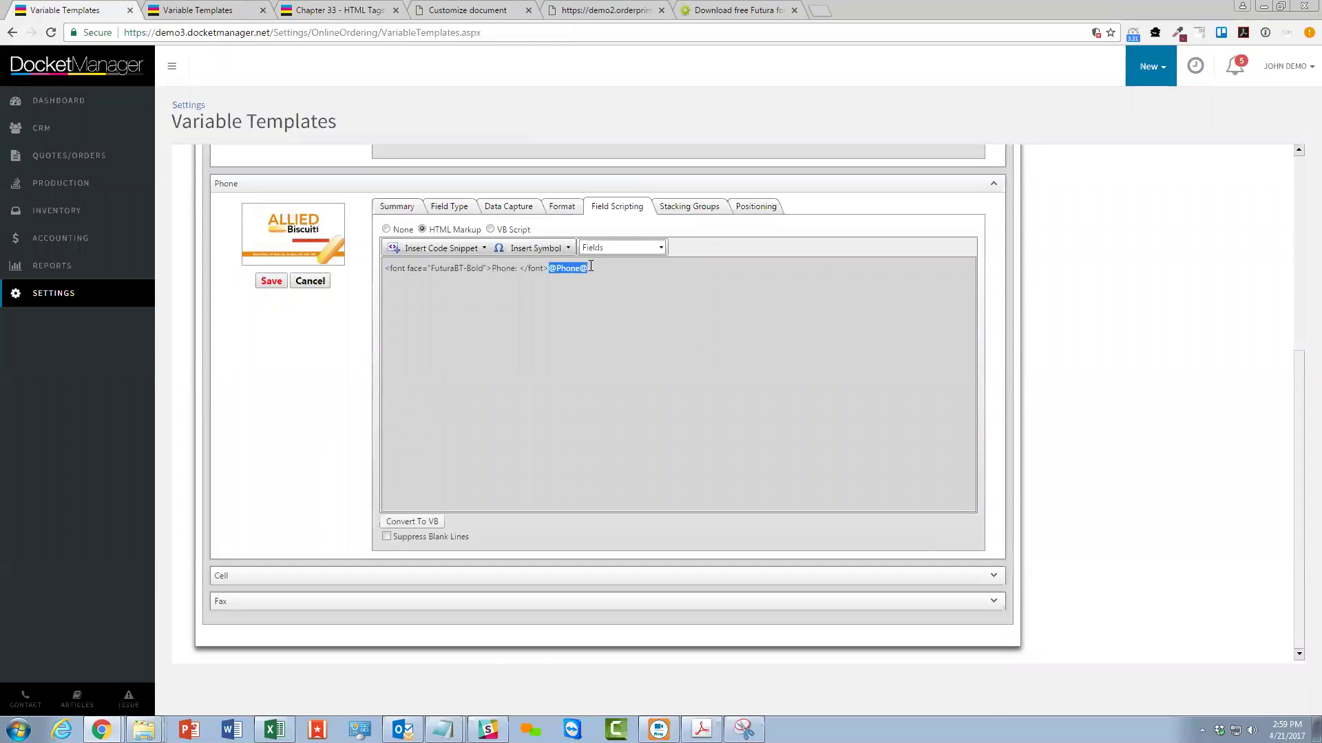
left_click(550, 268)
mouse_move(492, 268)
left_mouse_down()
mouse_move(521, 267)
mouse_move(504, 283)
left_mouse_up()
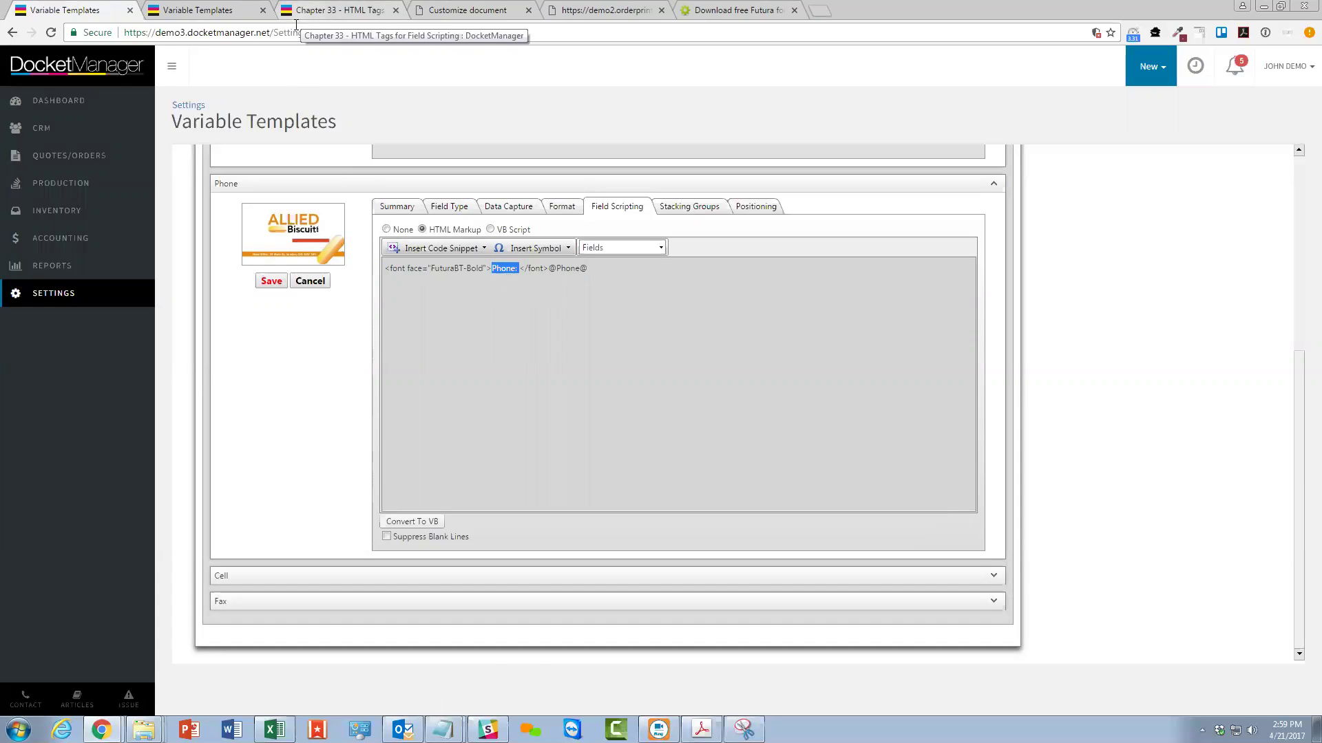
Reread the Font tag section of the Chapter 33 help article.
left_click(332, 6)
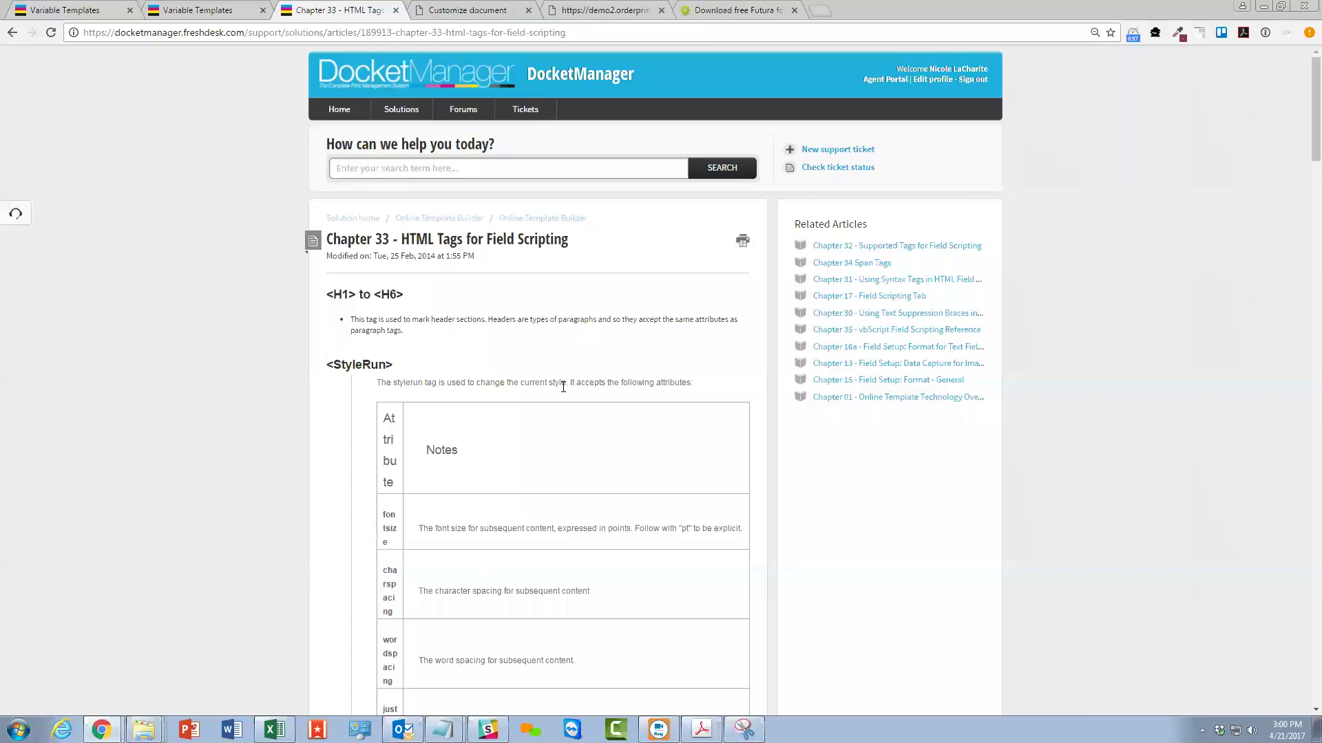
scroll(348, 139, "down", 12)
scroll(534, 576, "down", 15)
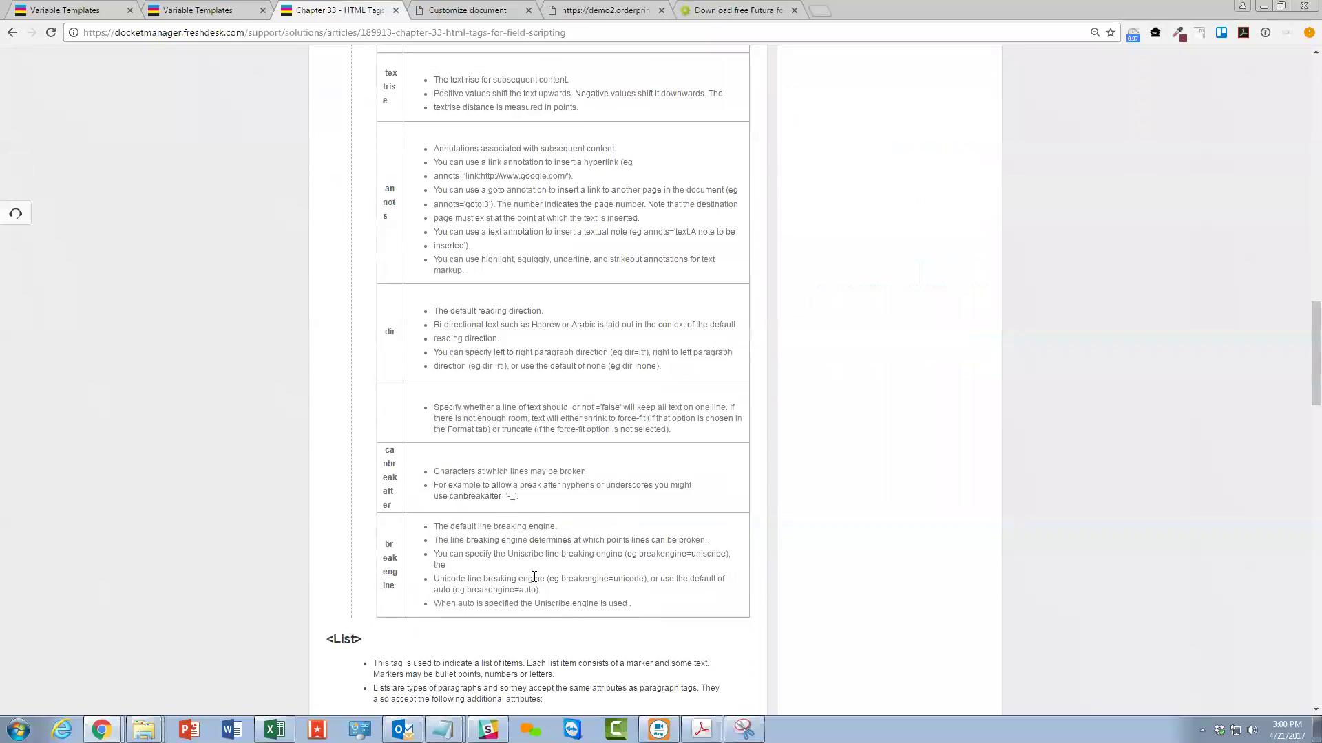
scroll(373, 647, "down", 15)
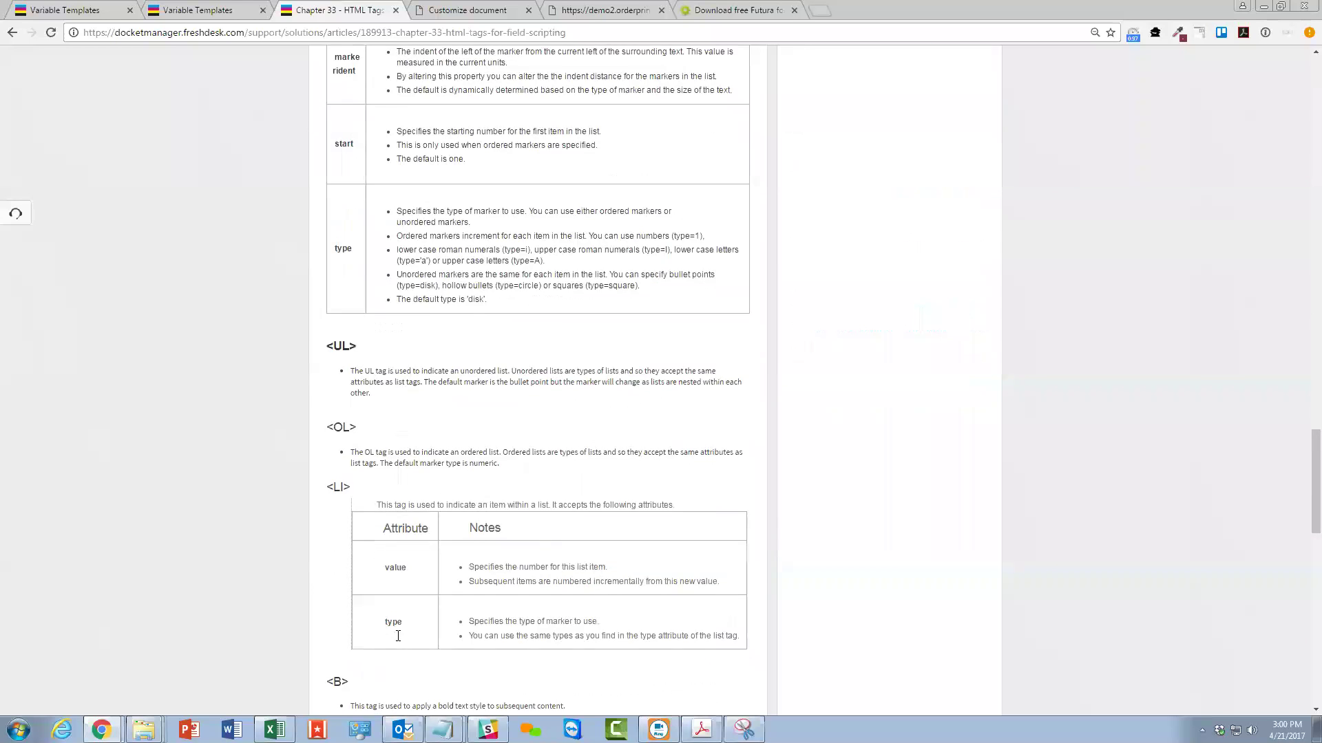
scroll(375, 212, "up", 3)
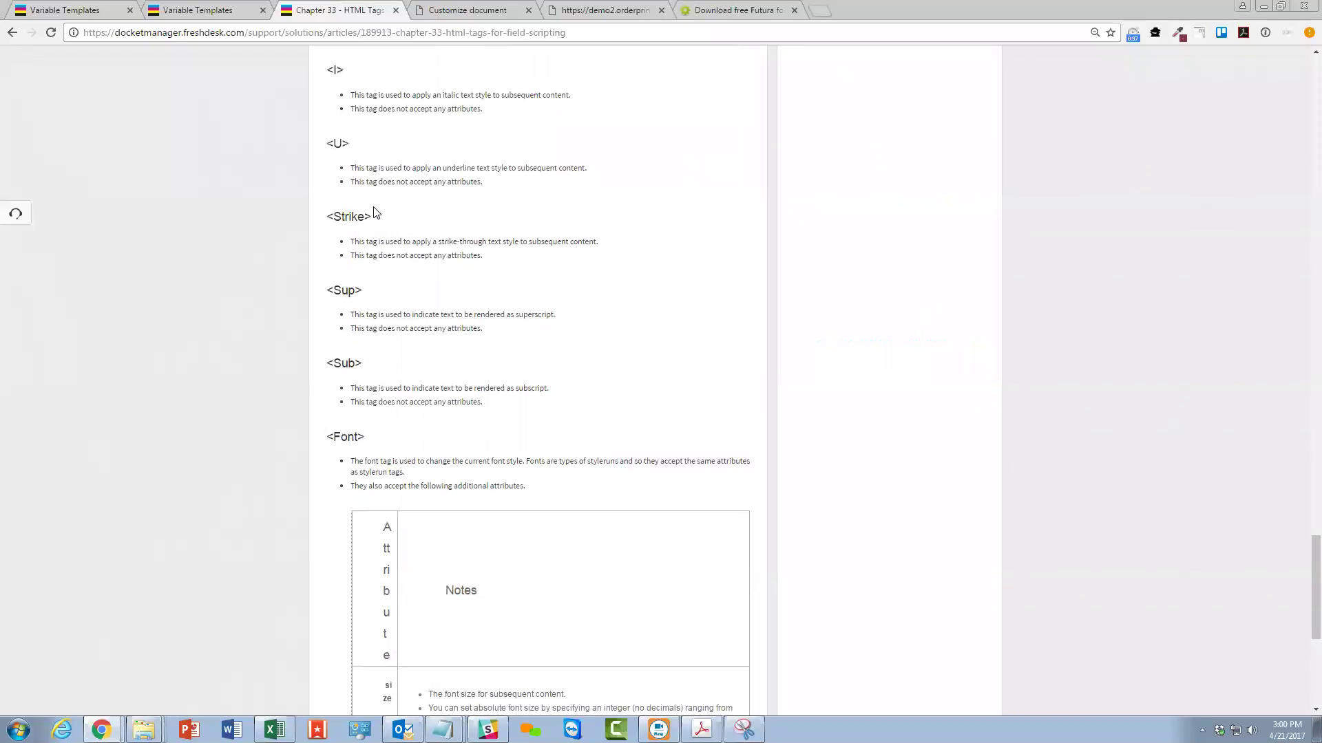
scroll(356, 391, "down", 7)
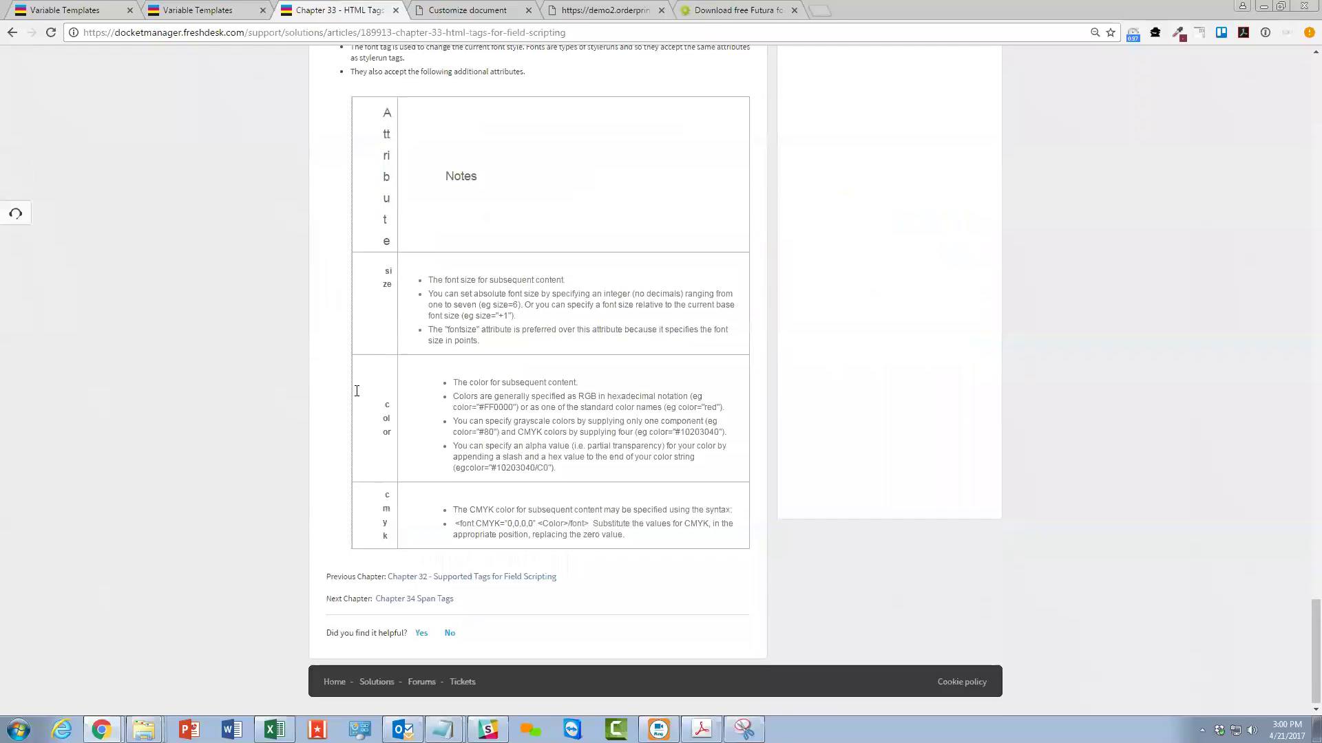
Check Chapter 32's fixedwidth example, then go to the Online Template Builder chapter list.
left_click(449, 576)
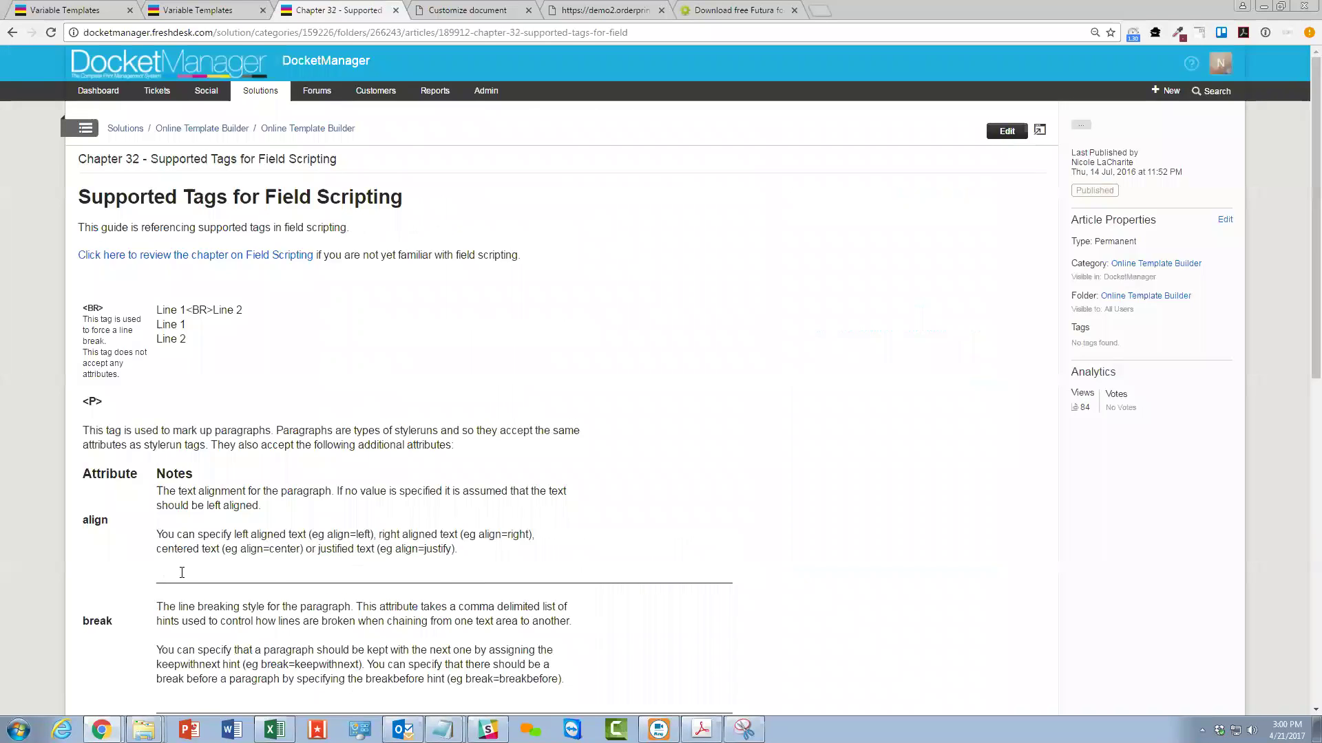
scroll(345, 569, "down", 10)
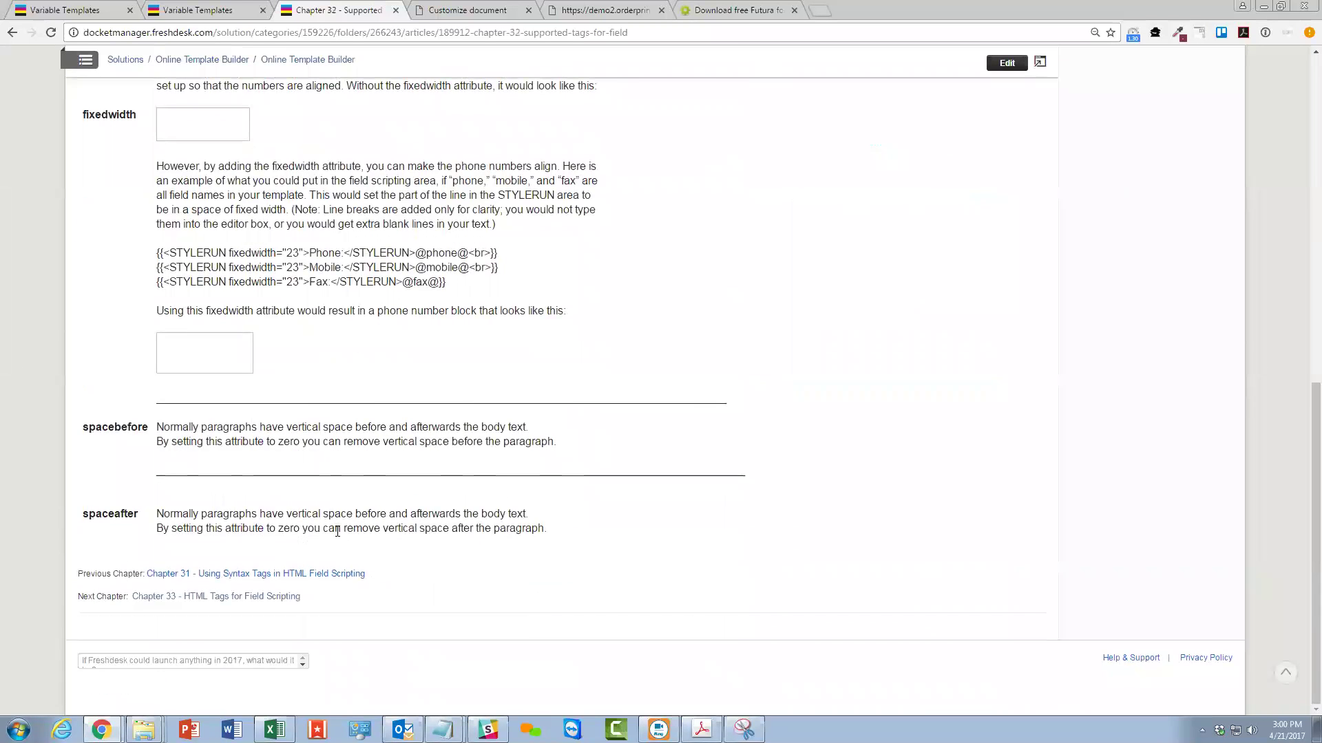
scroll(286, 329, "up", 1)
left_click_drag(175, 326, 157, 324)
left_click(437, 348)
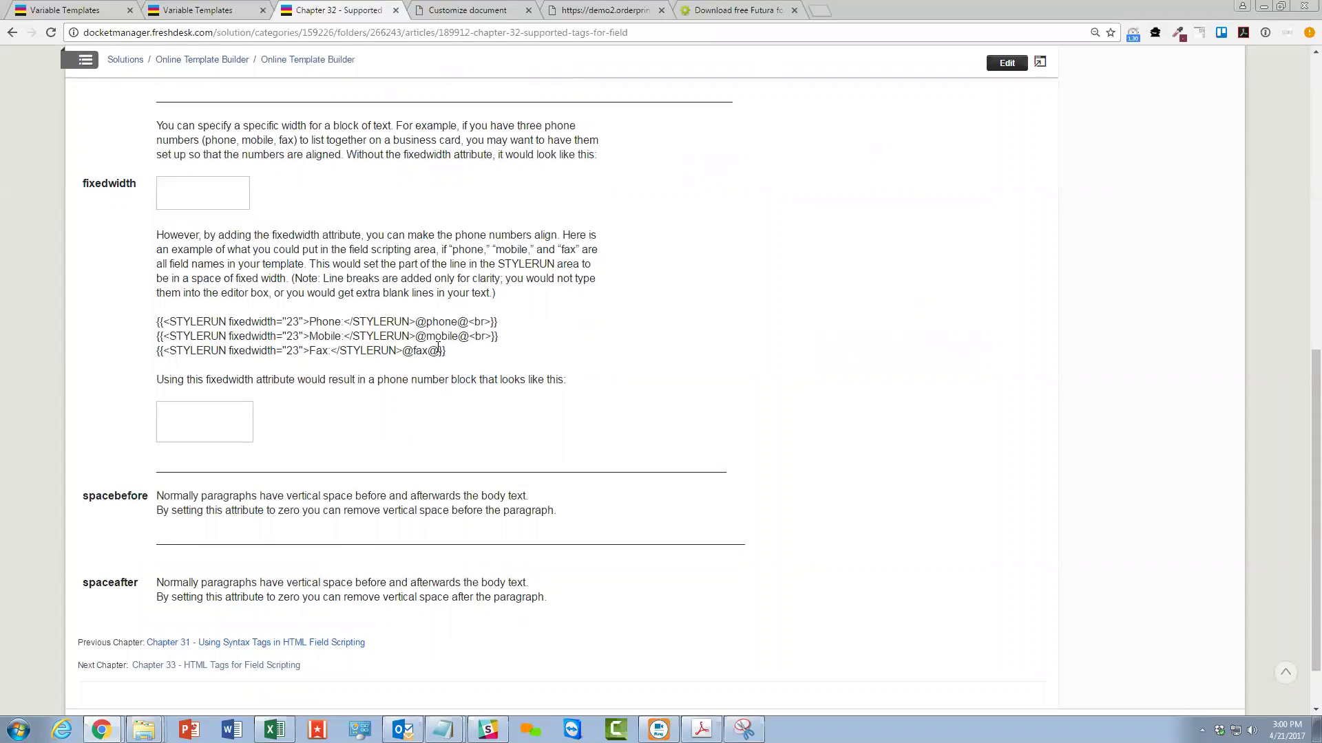
scroll(438, 331, "up", 15)
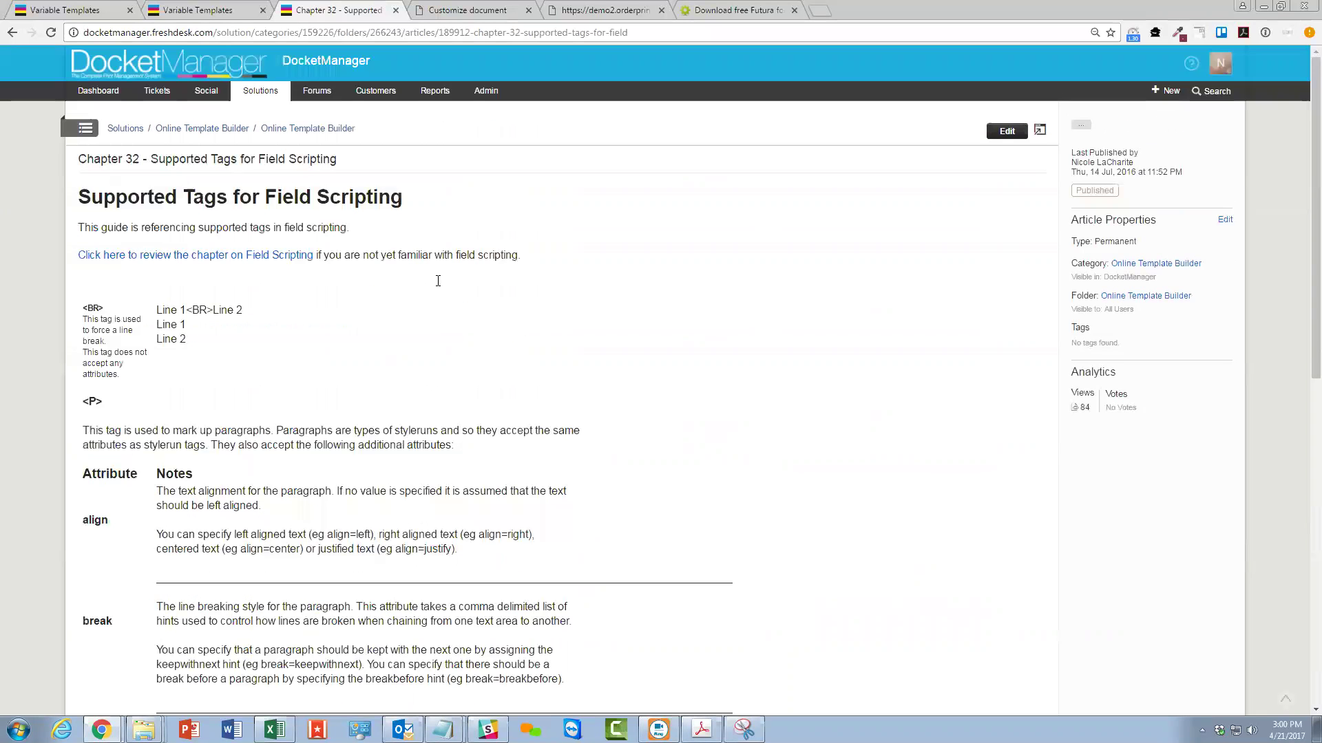
left_click(299, 131)
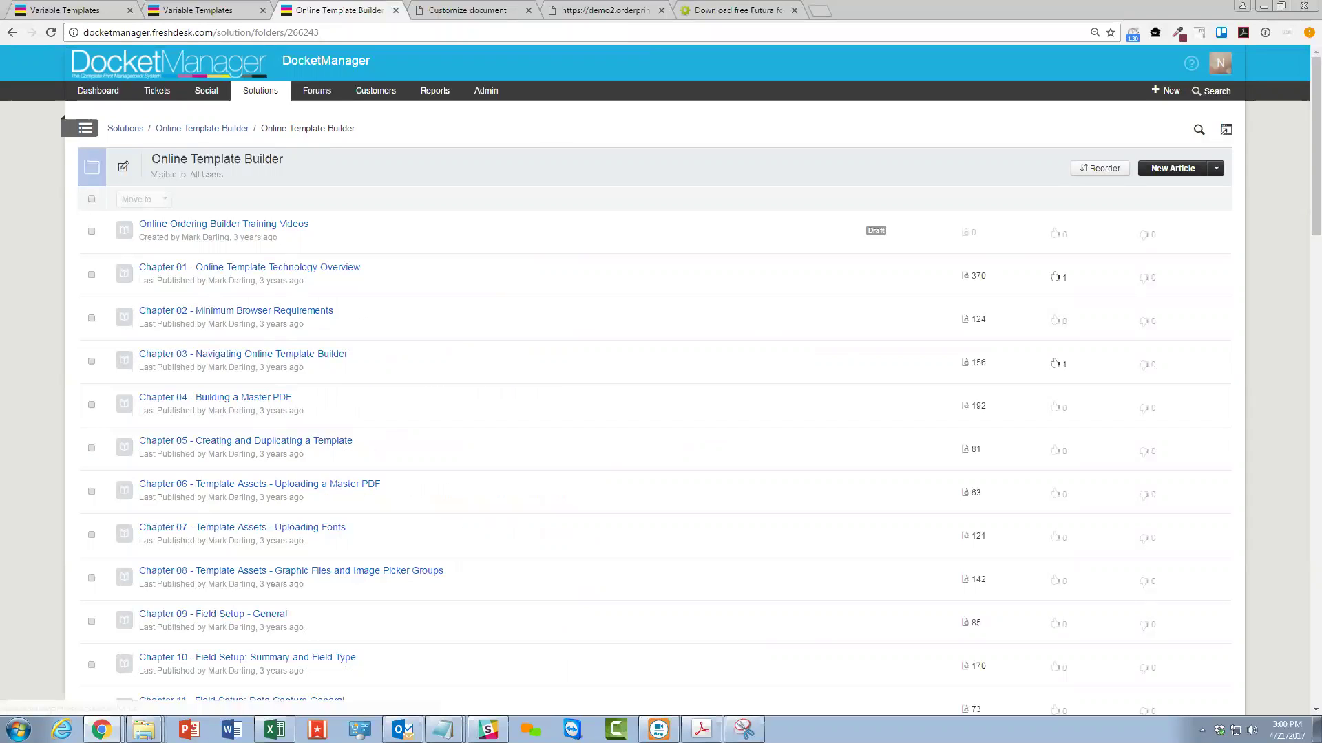
Glance at the Allied card preview and DEMO Company editor, then return to the Phone markup.
left_click(465, 8)
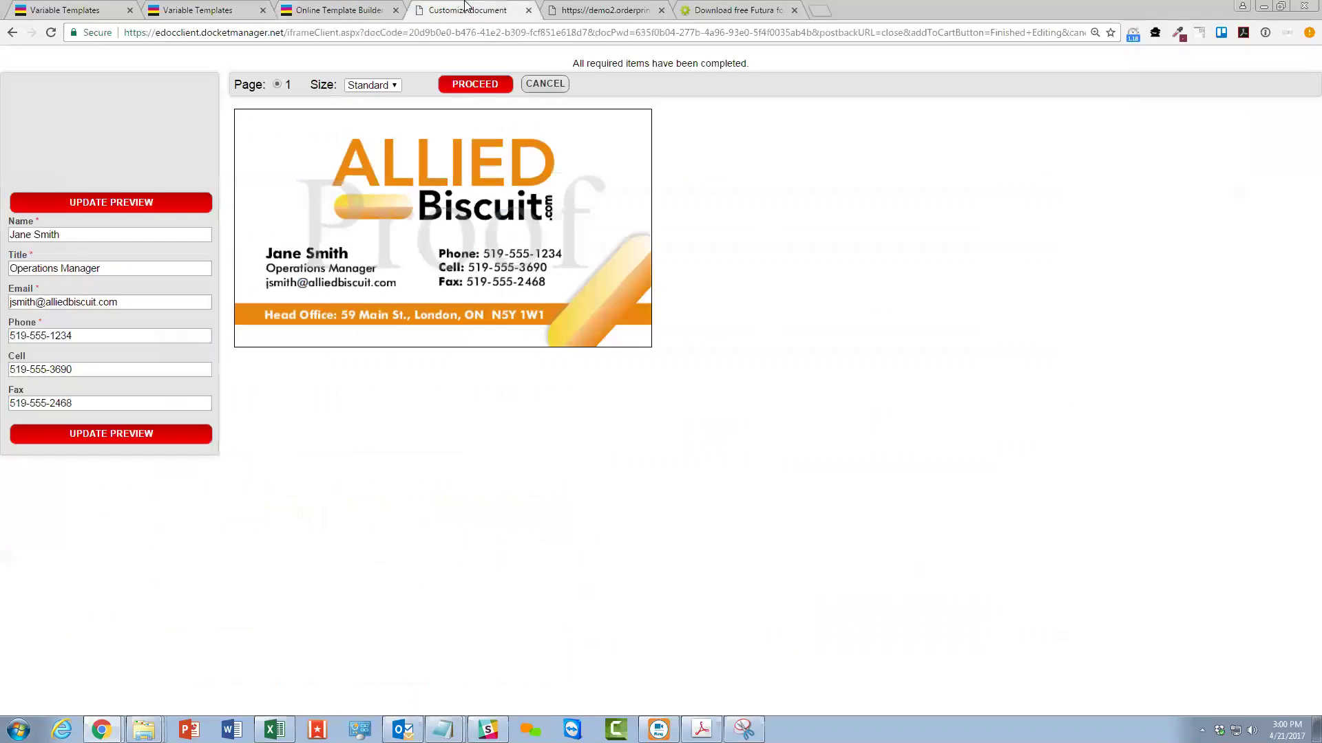
left_click(582, 9)
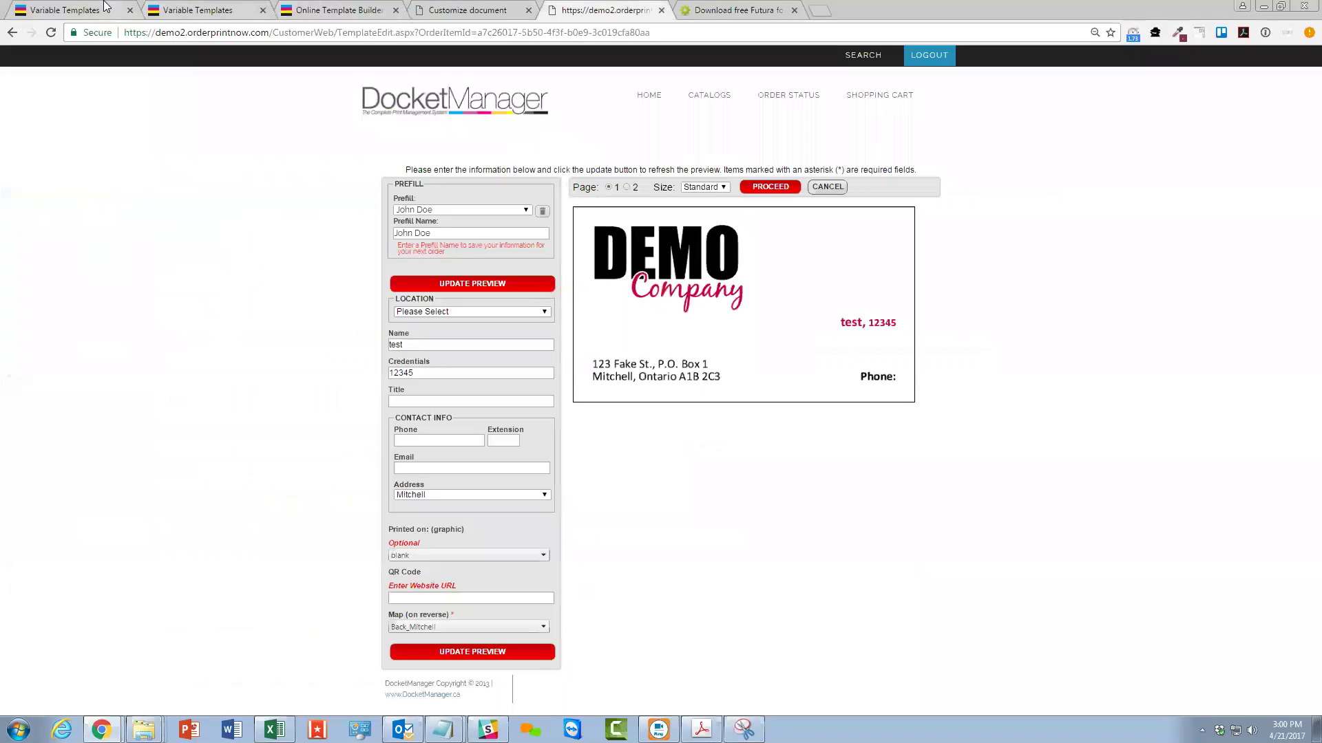
left_click(107, 8)
Inspect the Phone field's Format settings: FuturaBT-Medium 7 pt, CMYK 0/0/0/100, and the Spot Color Name box.
left_click(560, 208)
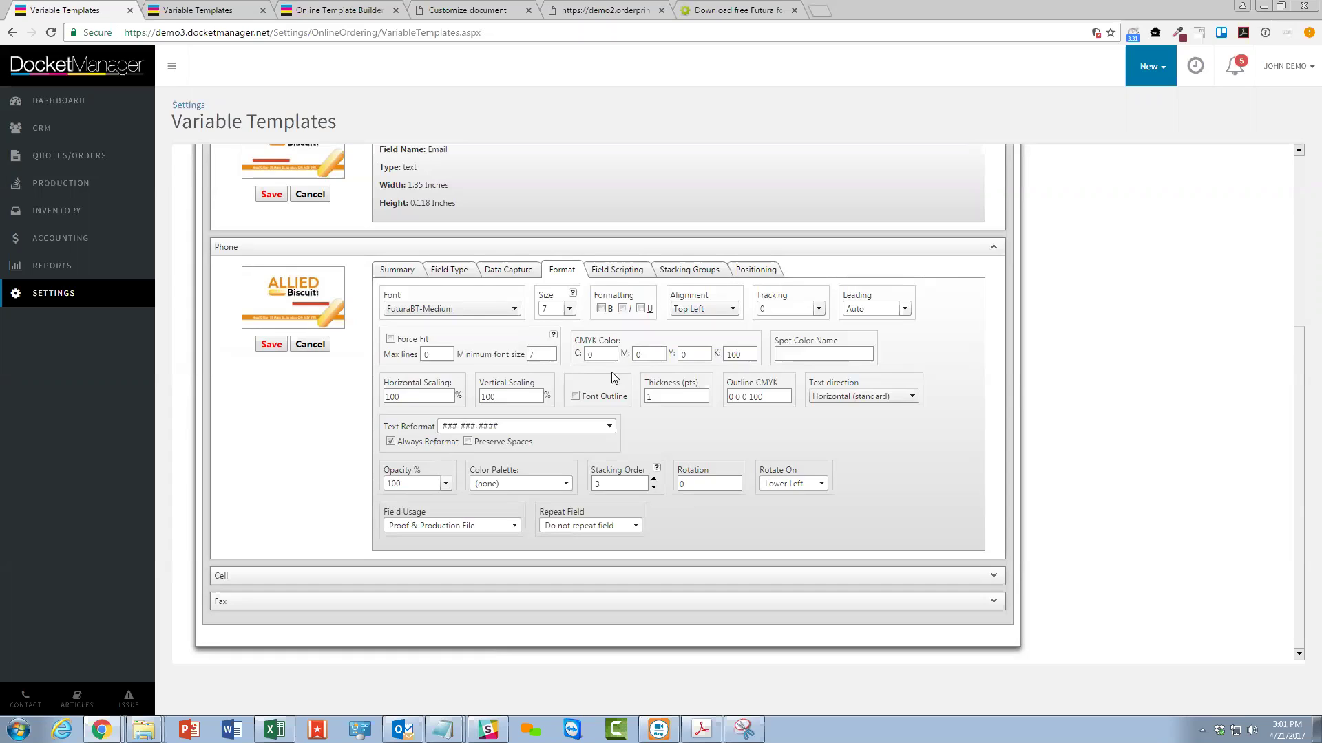
left_click_drag(578, 342, 623, 343)
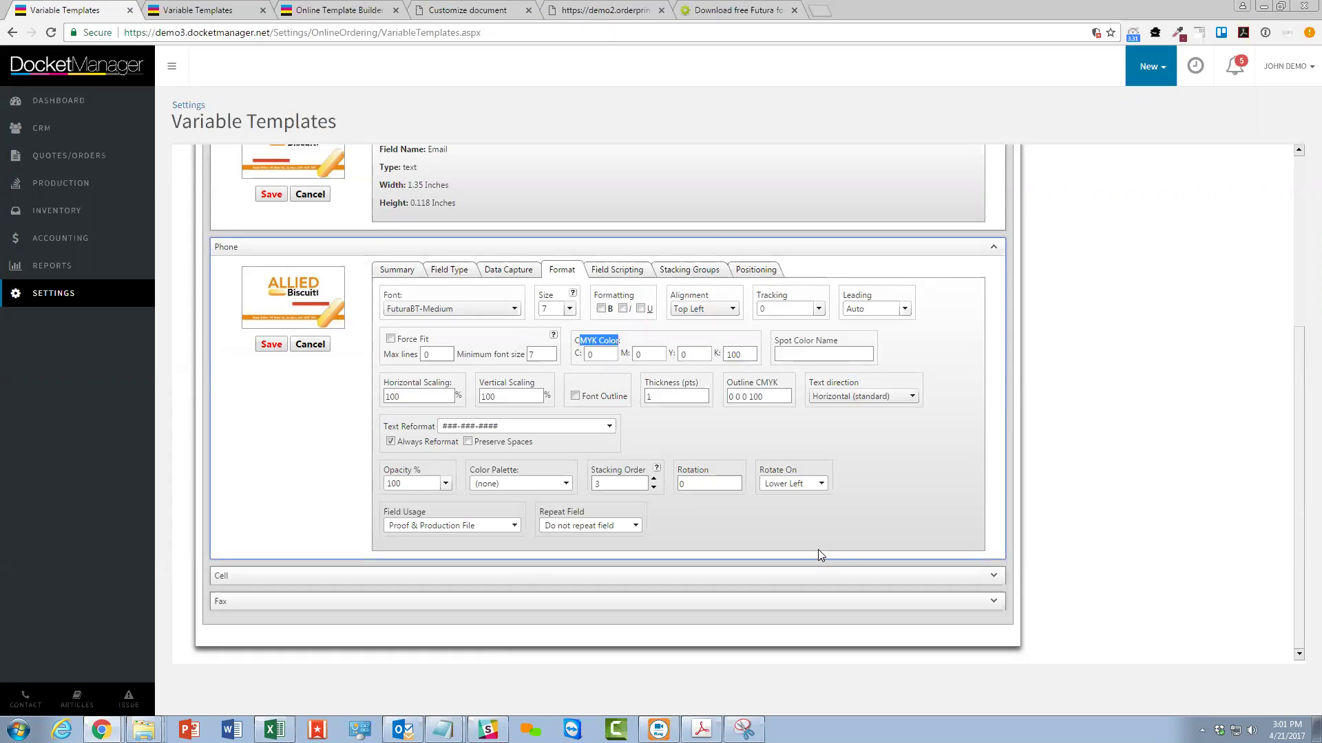
left_click(798, 353)
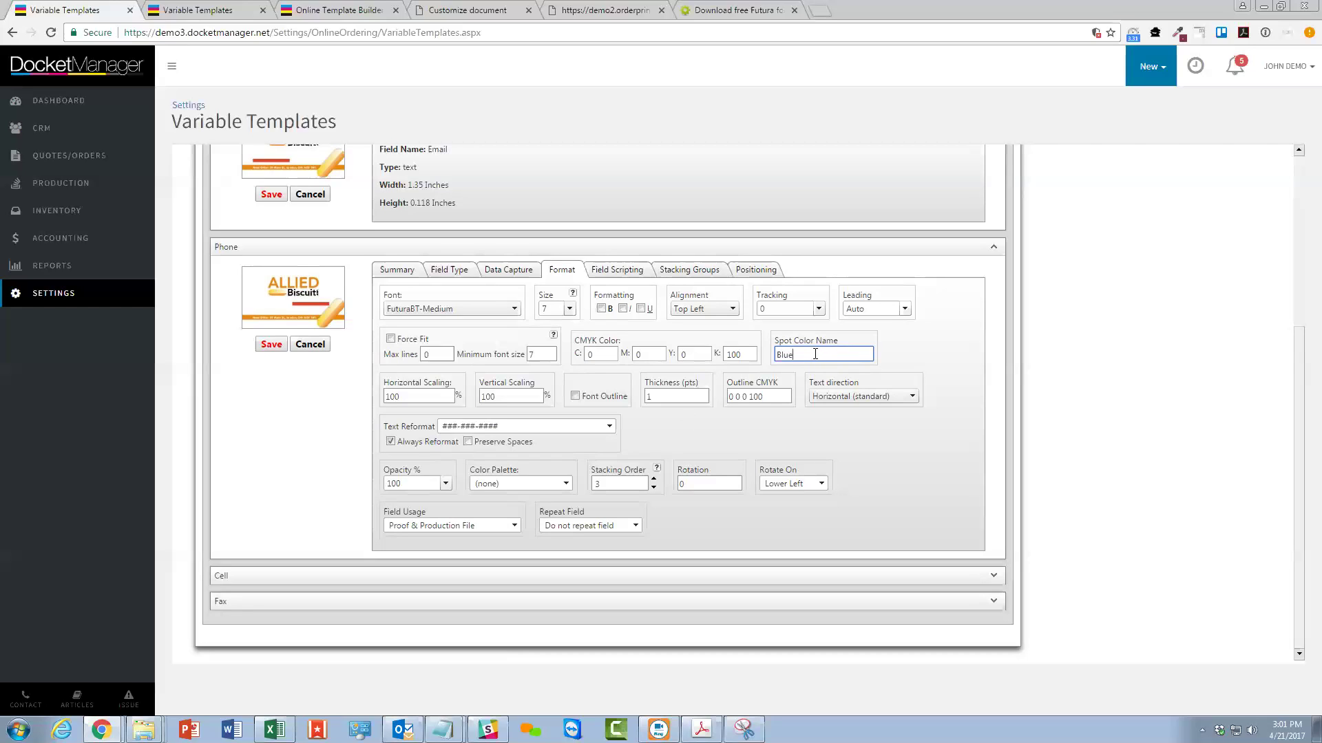
double_click(808, 353)
Recheck the Phone field's markup, then return to the Variable Templates page with the Allied BC fields.
left_click(626, 271)
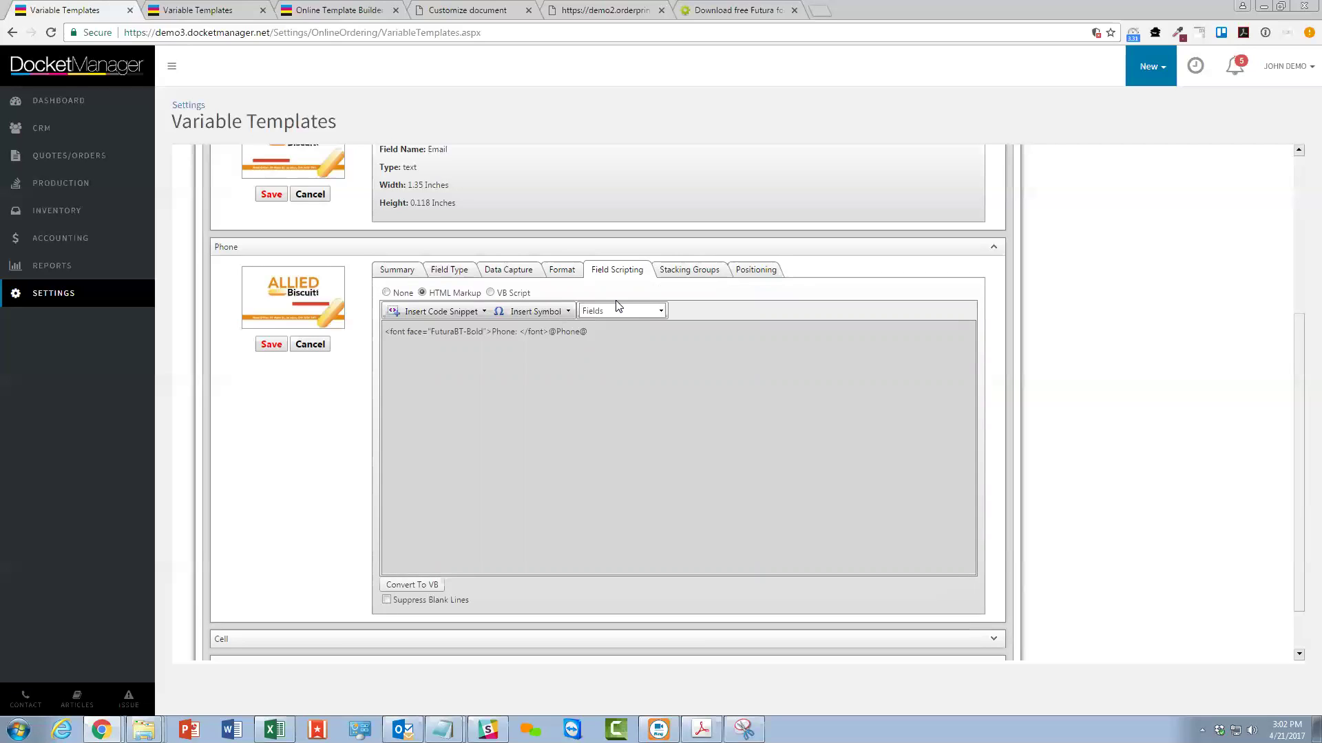
left_click(219, 10)
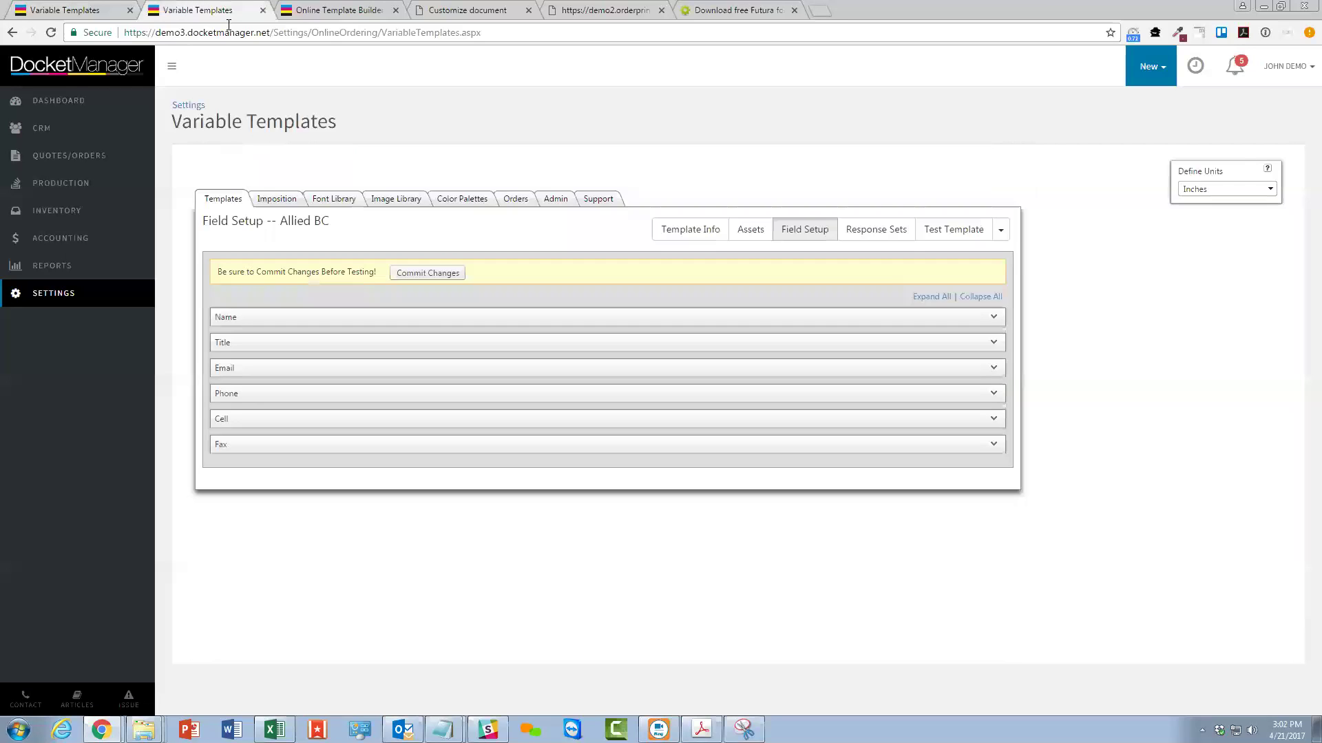
Convert pink #ff2a78 on rgb.to and select its websafe equivalent ff3366.
key("ctrl+l")
type("rgb.to")
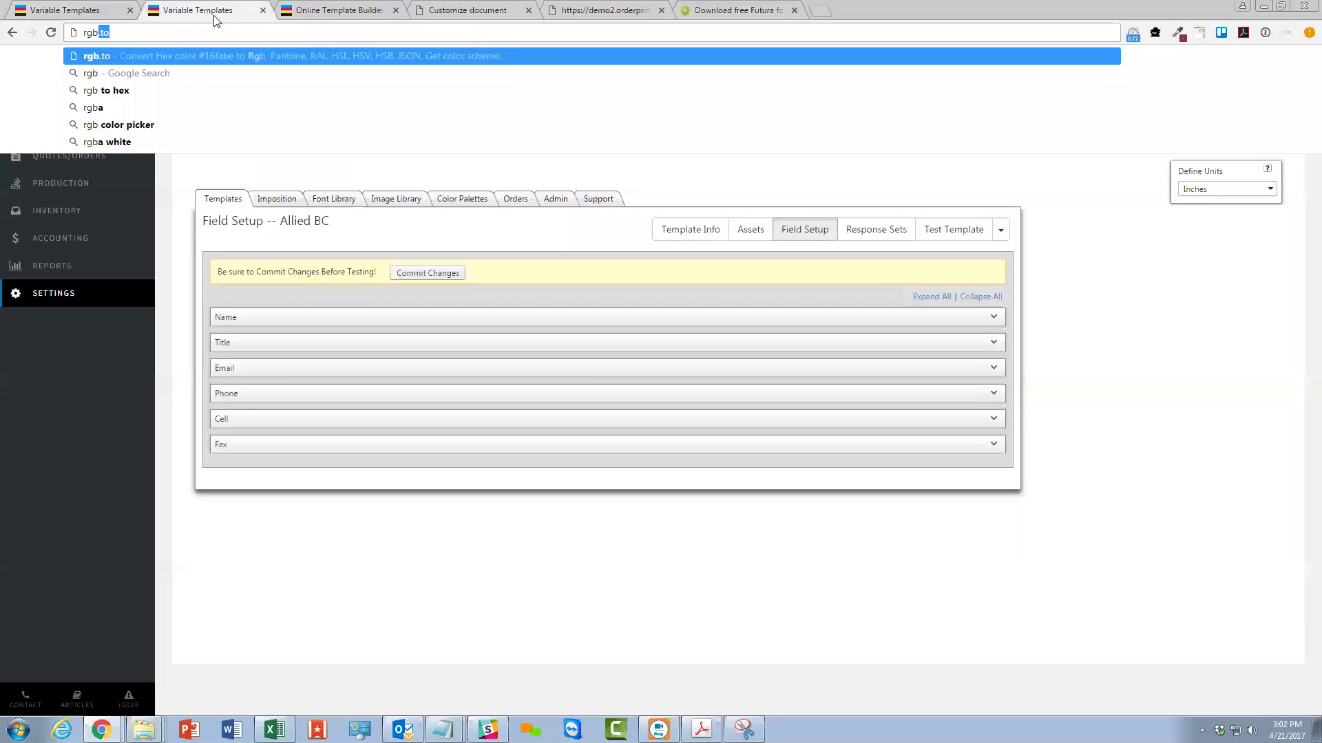
key("Return")
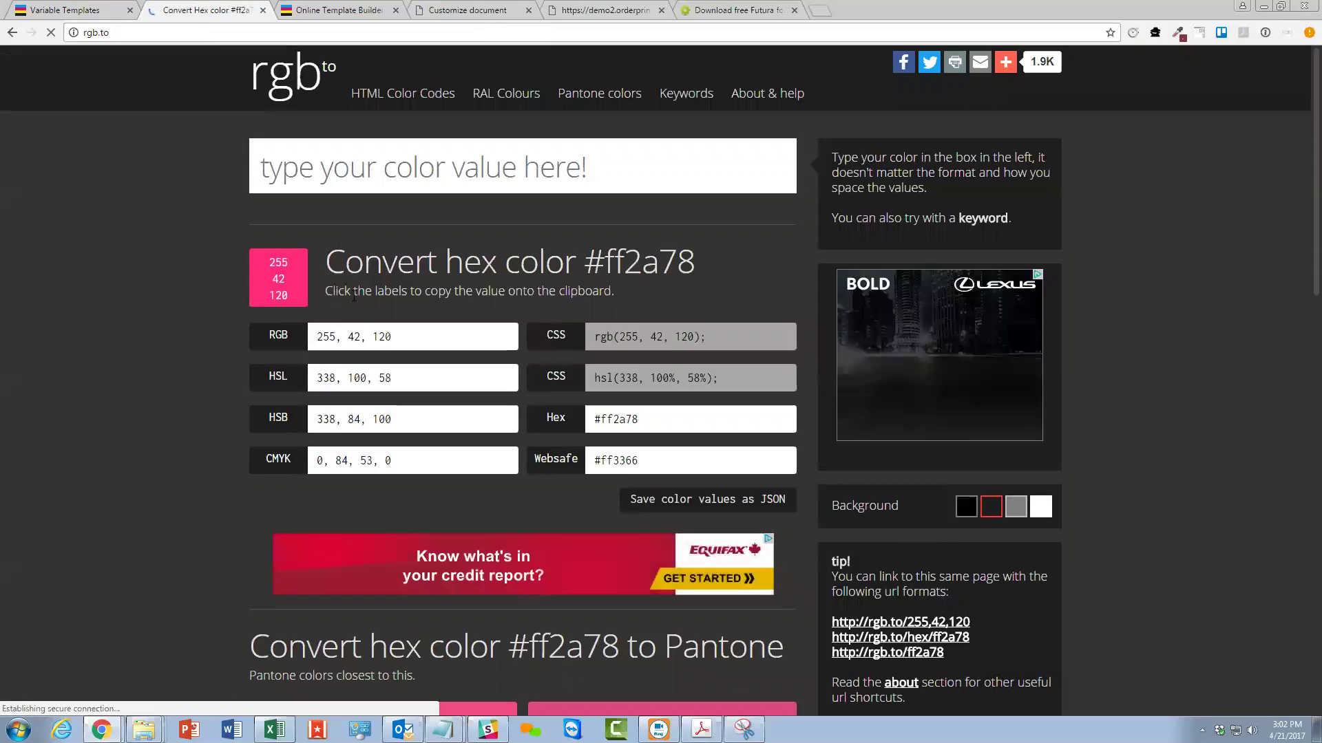
left_click_drag(382, 262, 584, 262)
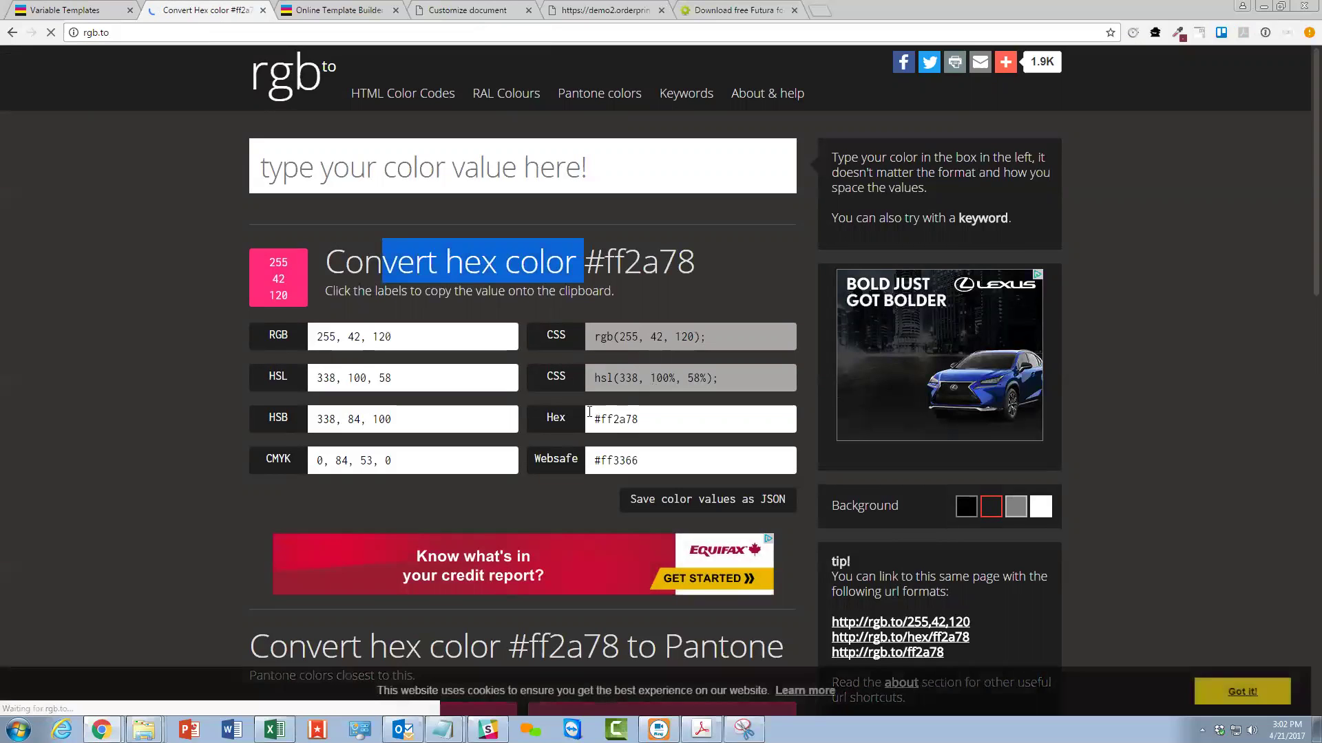
left_click_drag(592, 459, 639, 460)
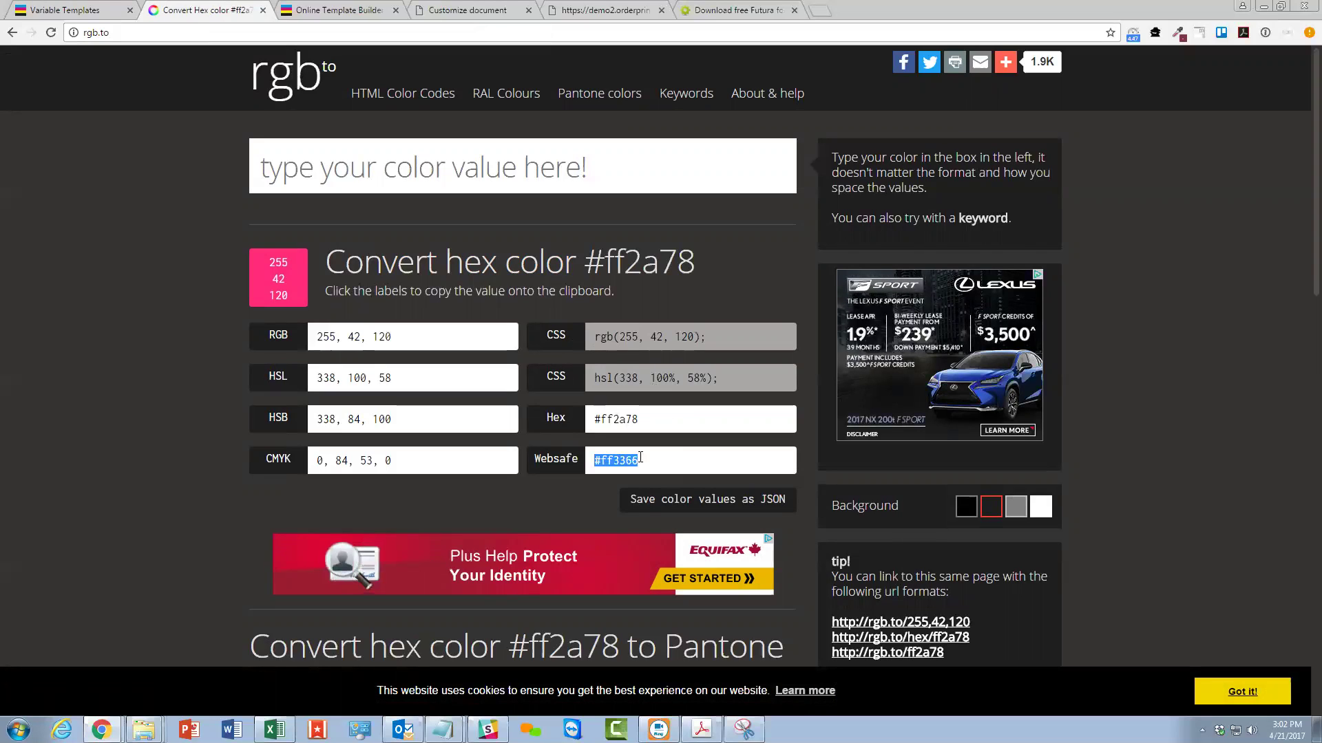
mouse_move(634, 466)
left_mouse_down()
mouse_move(593, 460)
mouse_move(654, 461)
left_mouse_up()
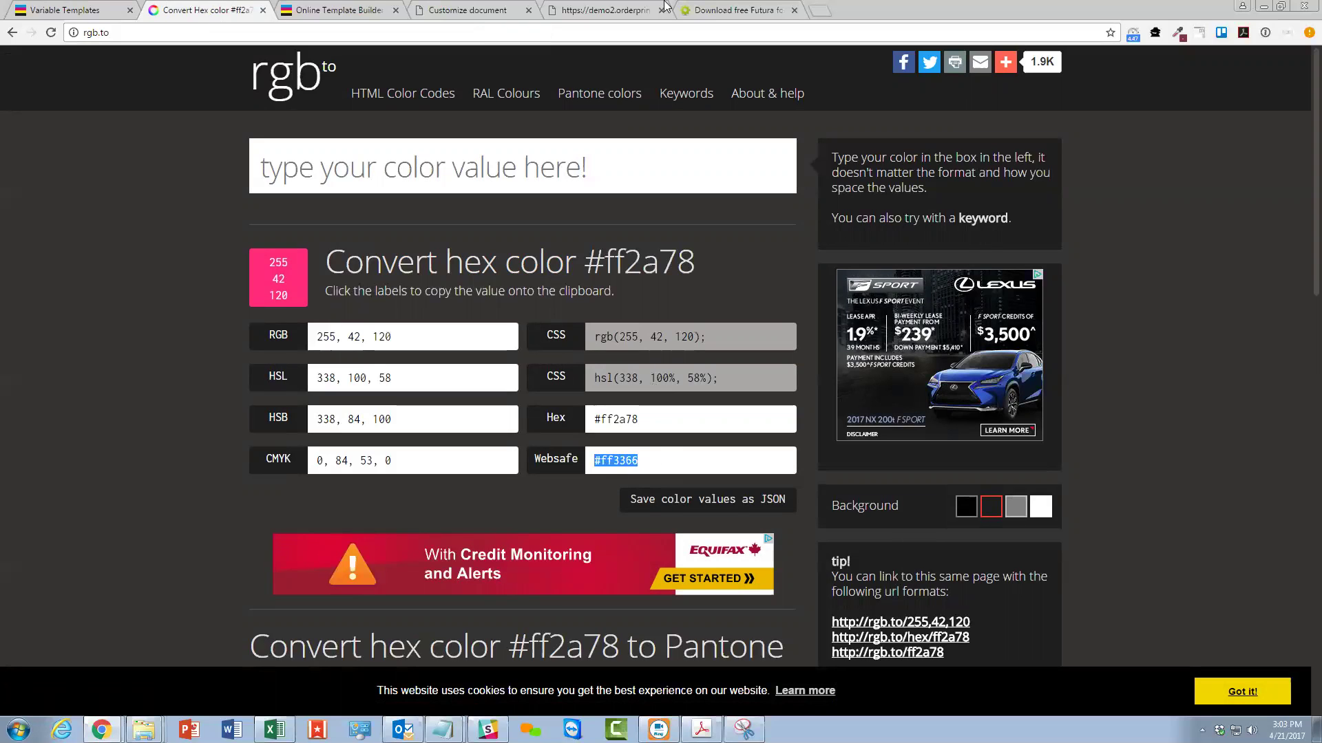
left_click(298, 9)
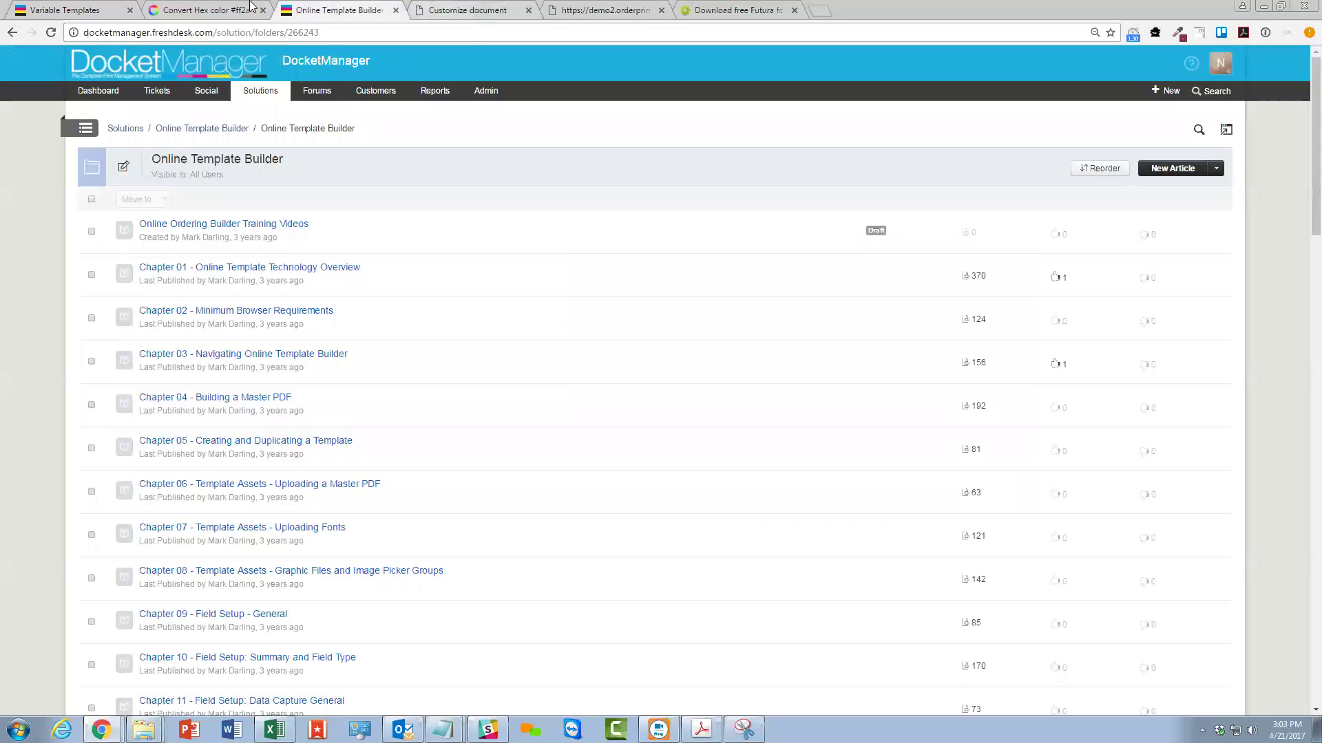
left_click(71, 6)
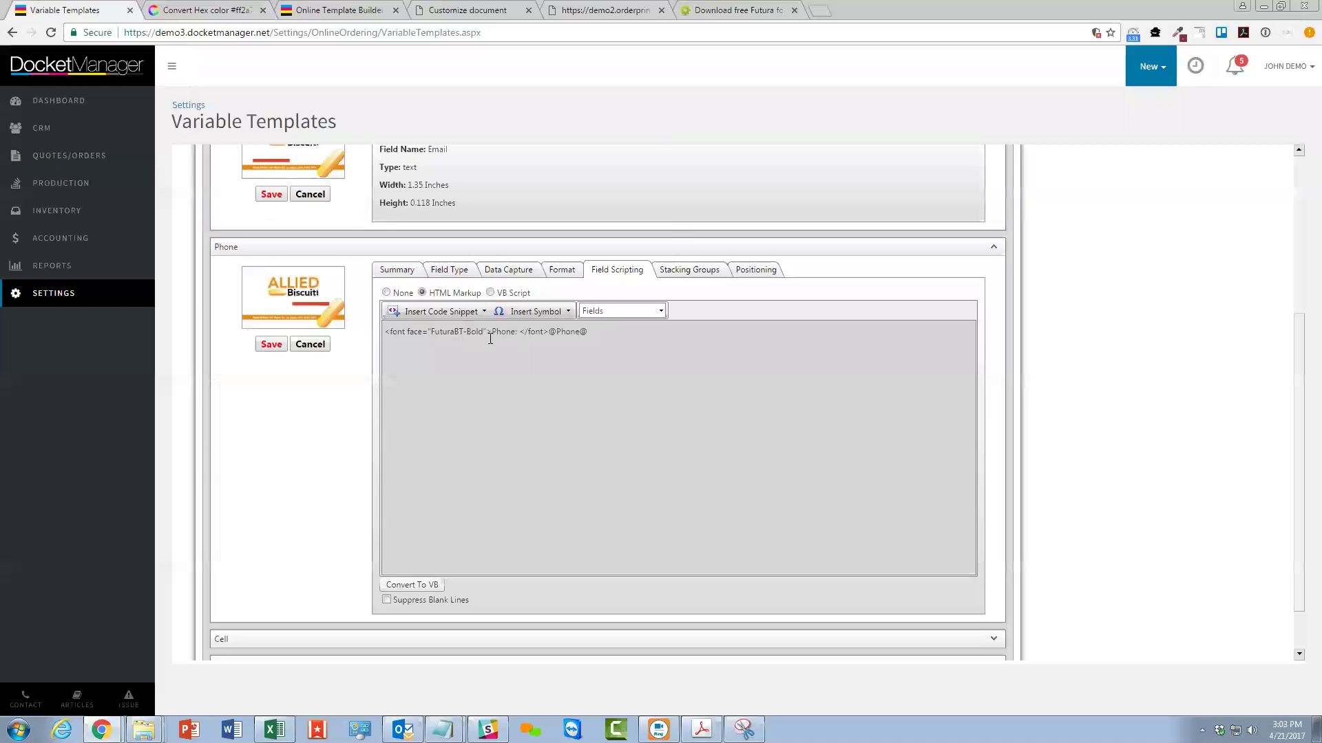
Add color="#ff3366" to the Phone label's font tag in the Field Scripting markup.
type("color=\"#ff3366\"")
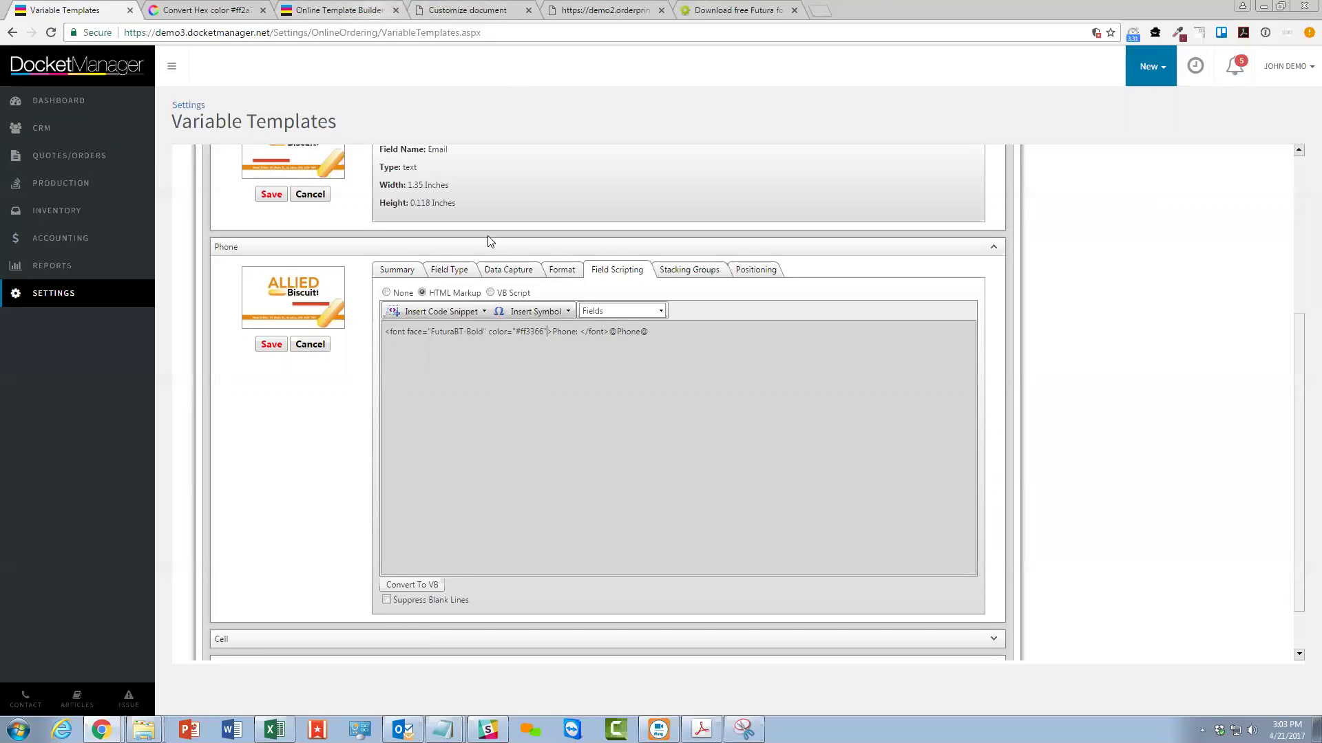
left_click(335, 10)
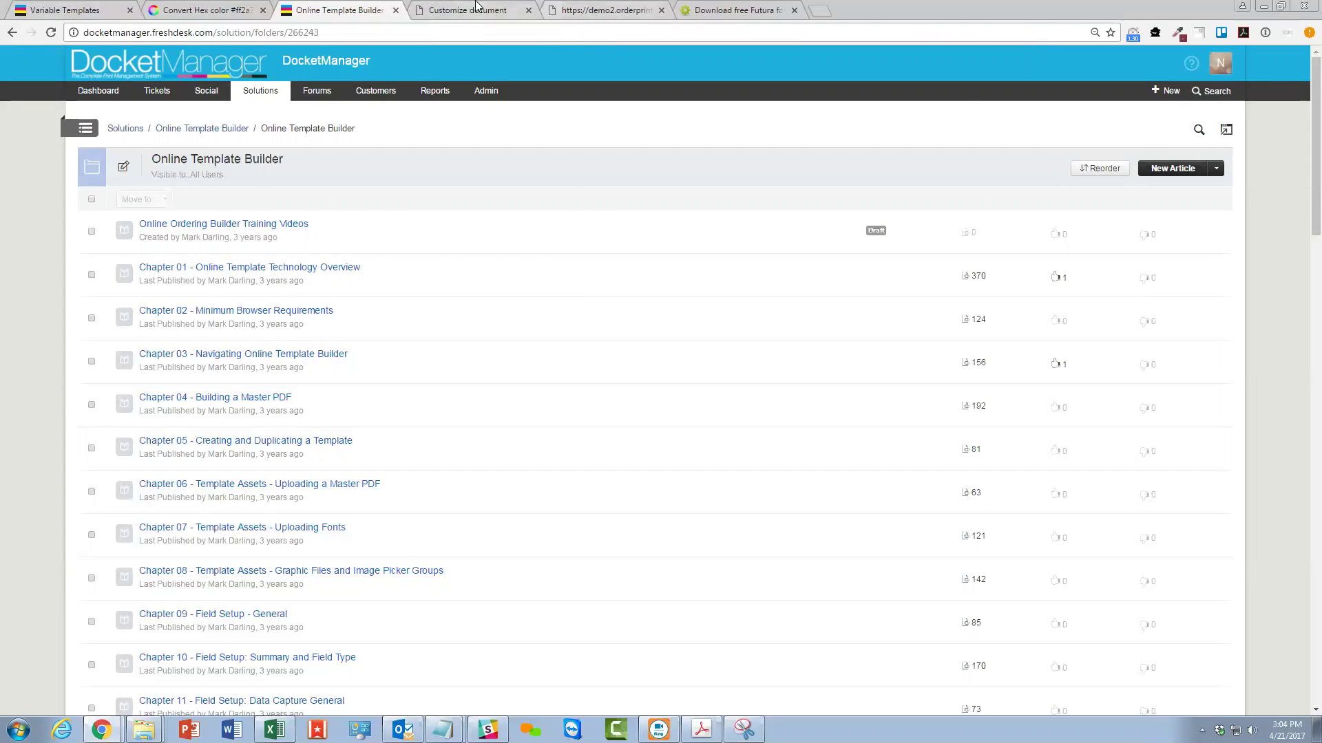
Finish the open business card customization and confirm it.
left_click(475, 9)
left_click(474, 85)
left_click(716, 109)
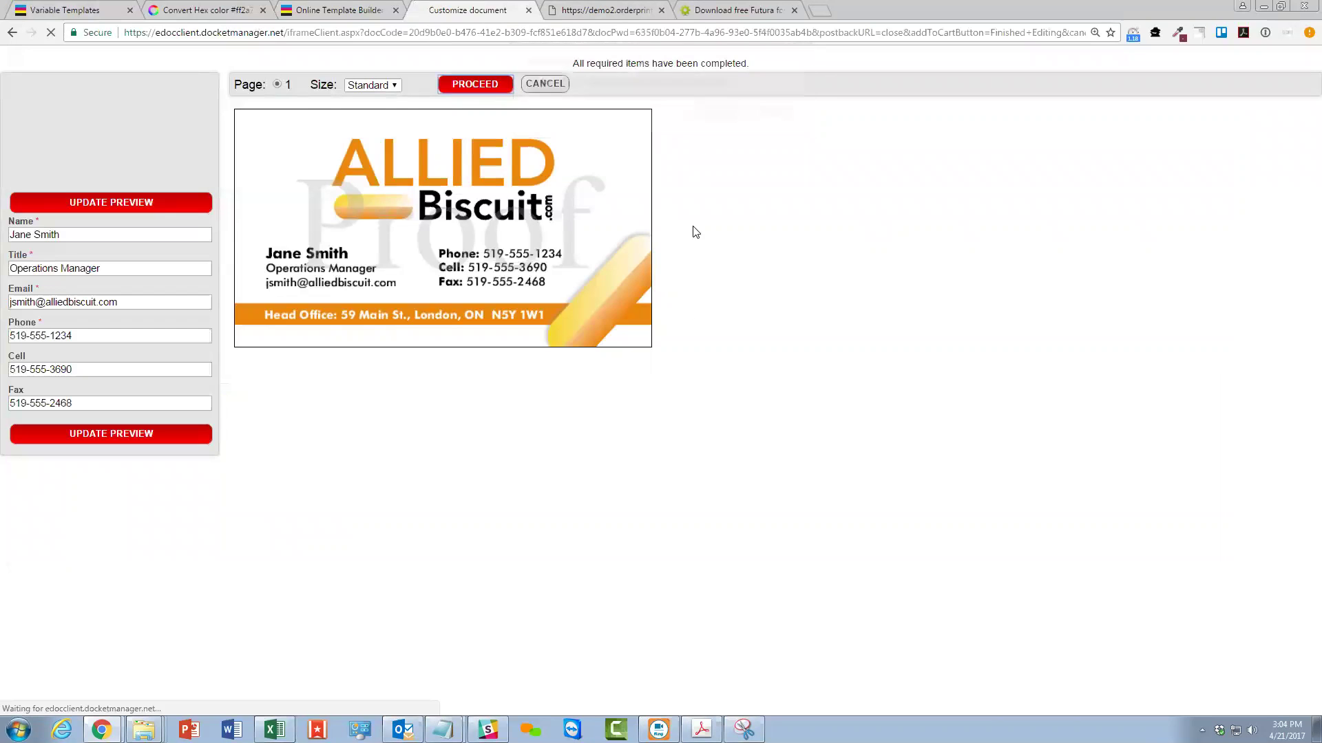
Open the Allied BC orders list and select the 6:43:35 PM order's customer details.
left_click(82, 8)
scroll(609, 296, "up", 4)
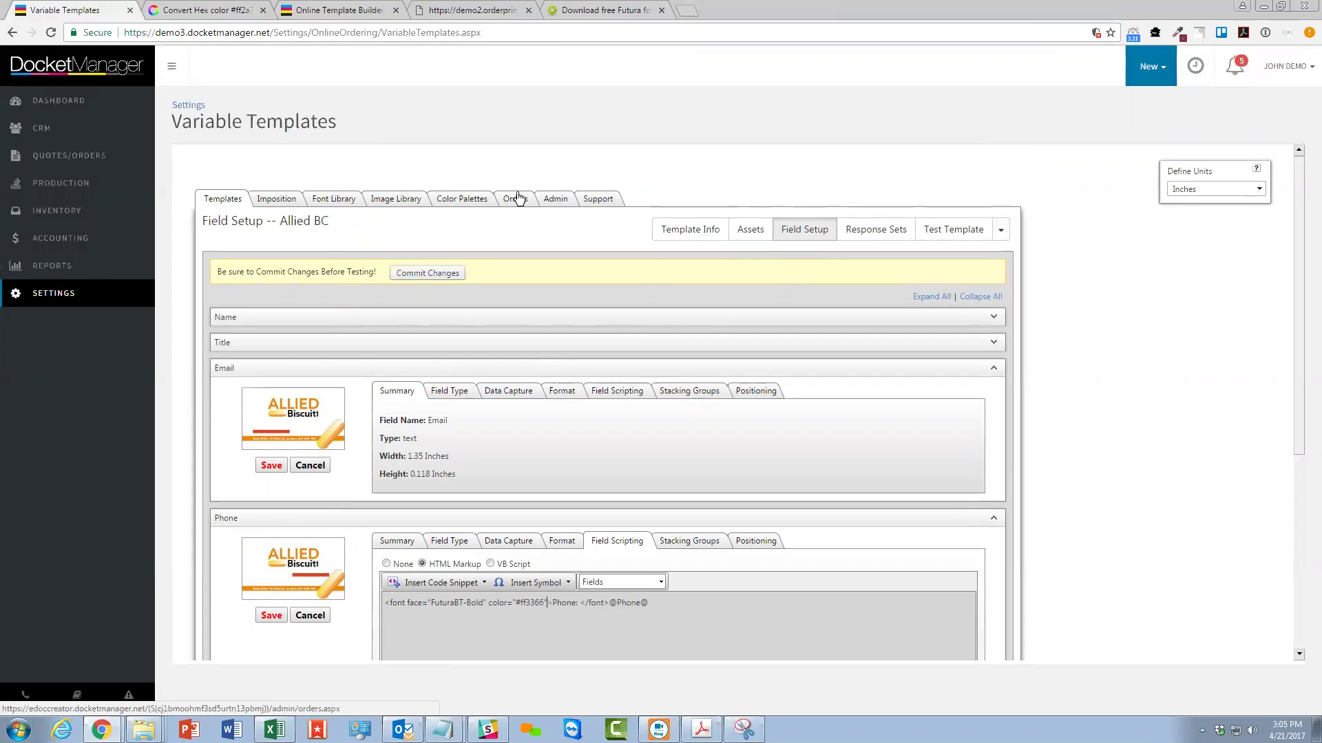
left_click(527, 199)
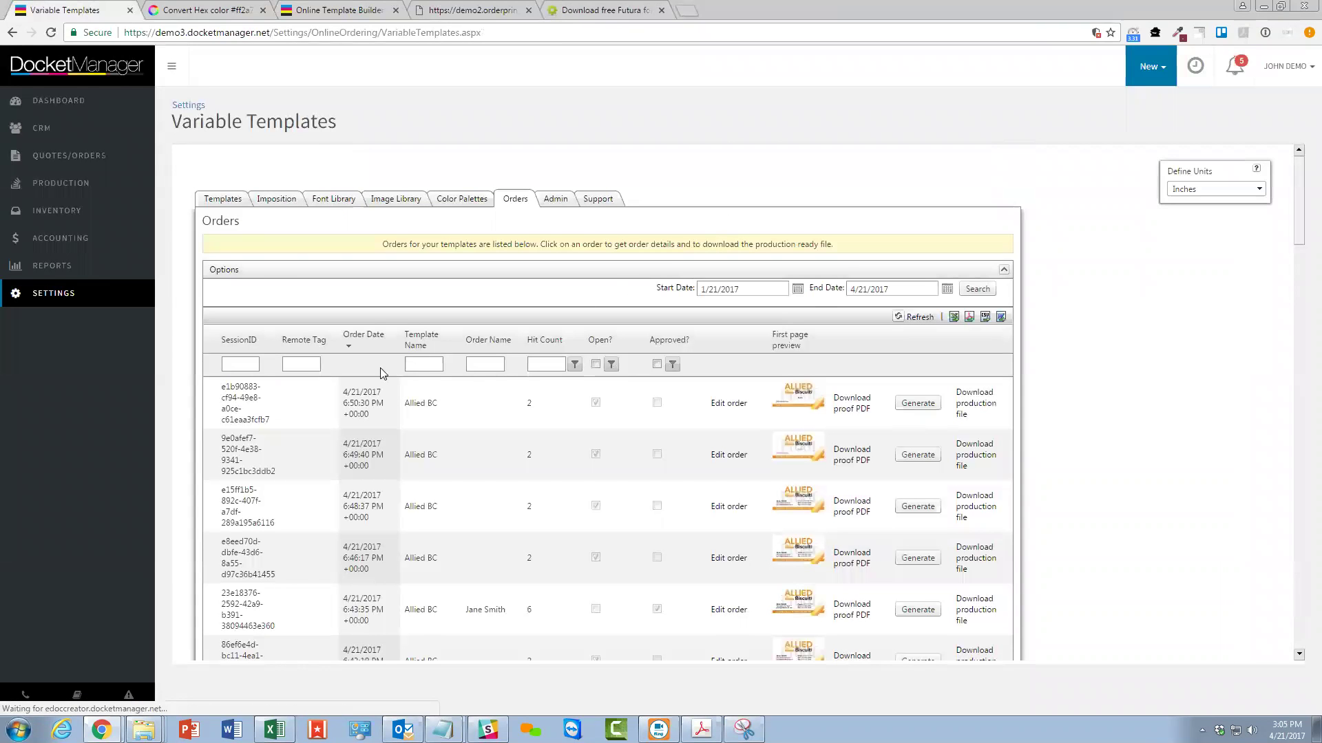
scroll(636, 359, "down", 1)
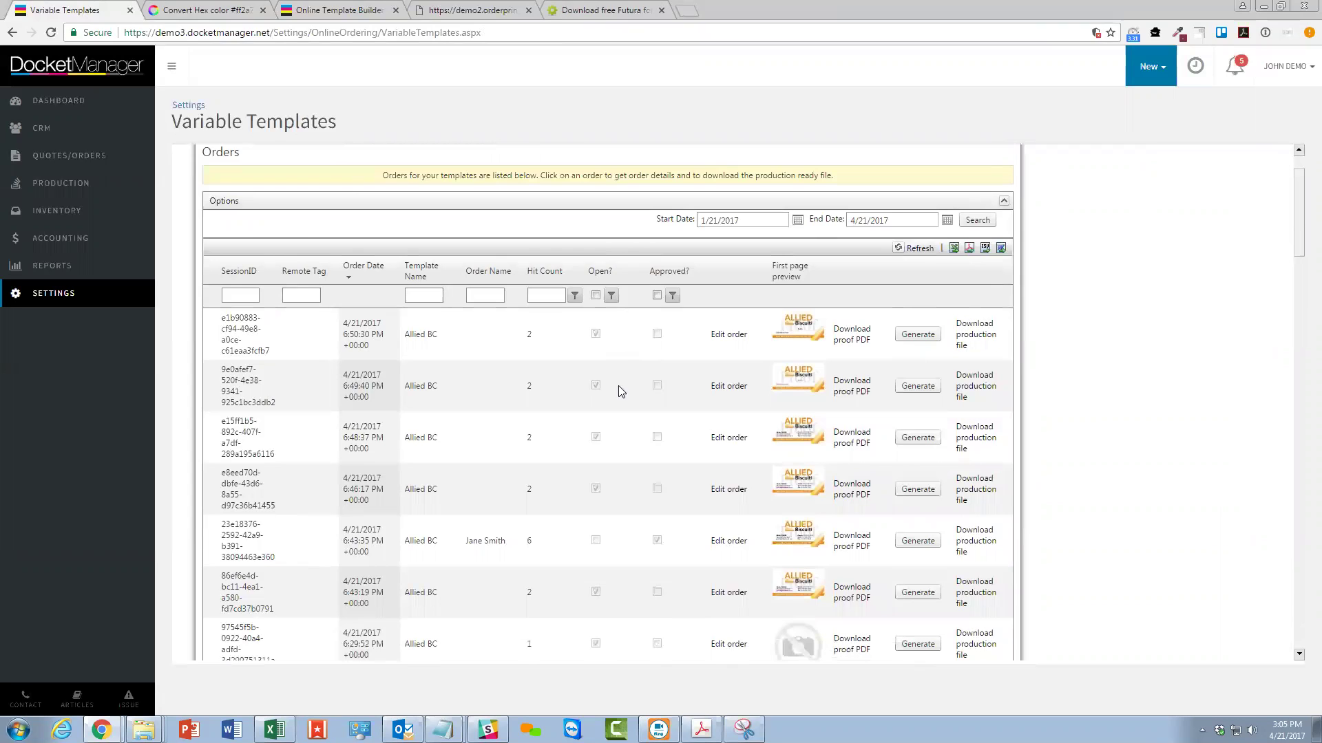
scroll(537, 351, "down", 2)
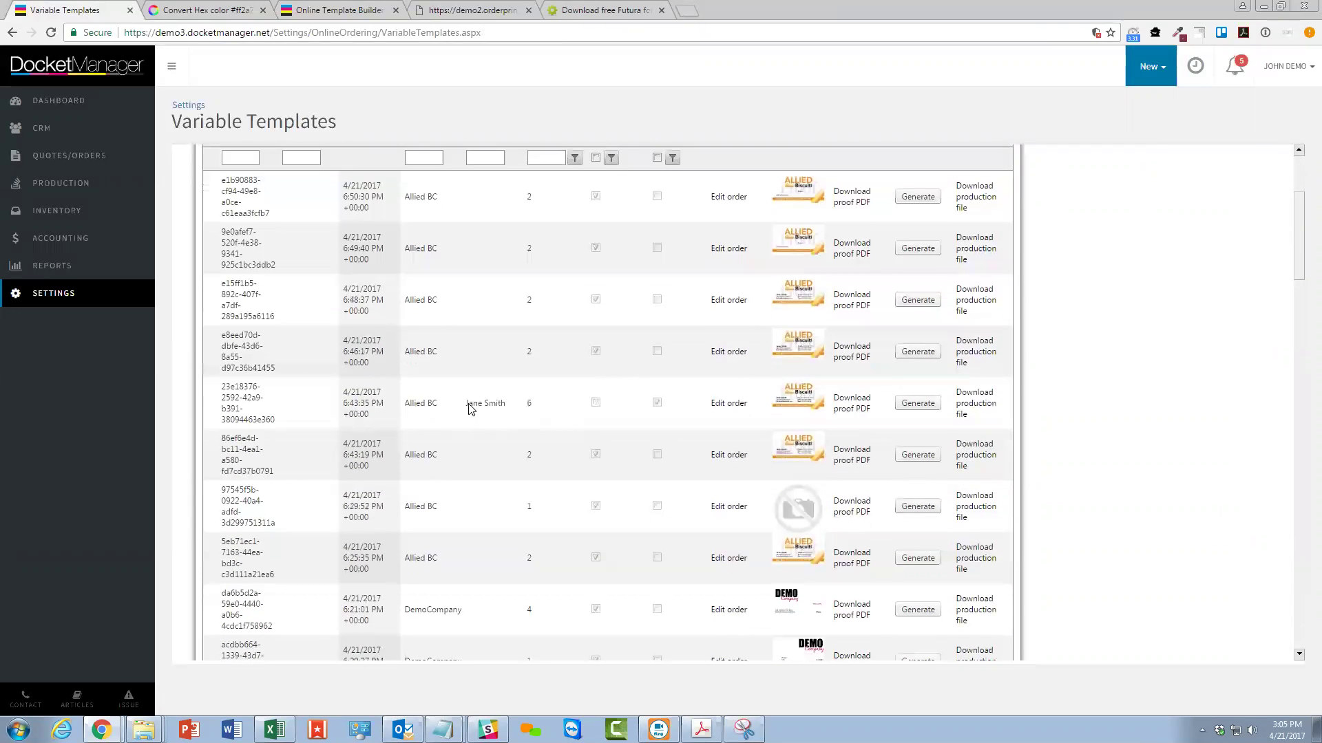
left_click_drag(466, 406, 514, 409)
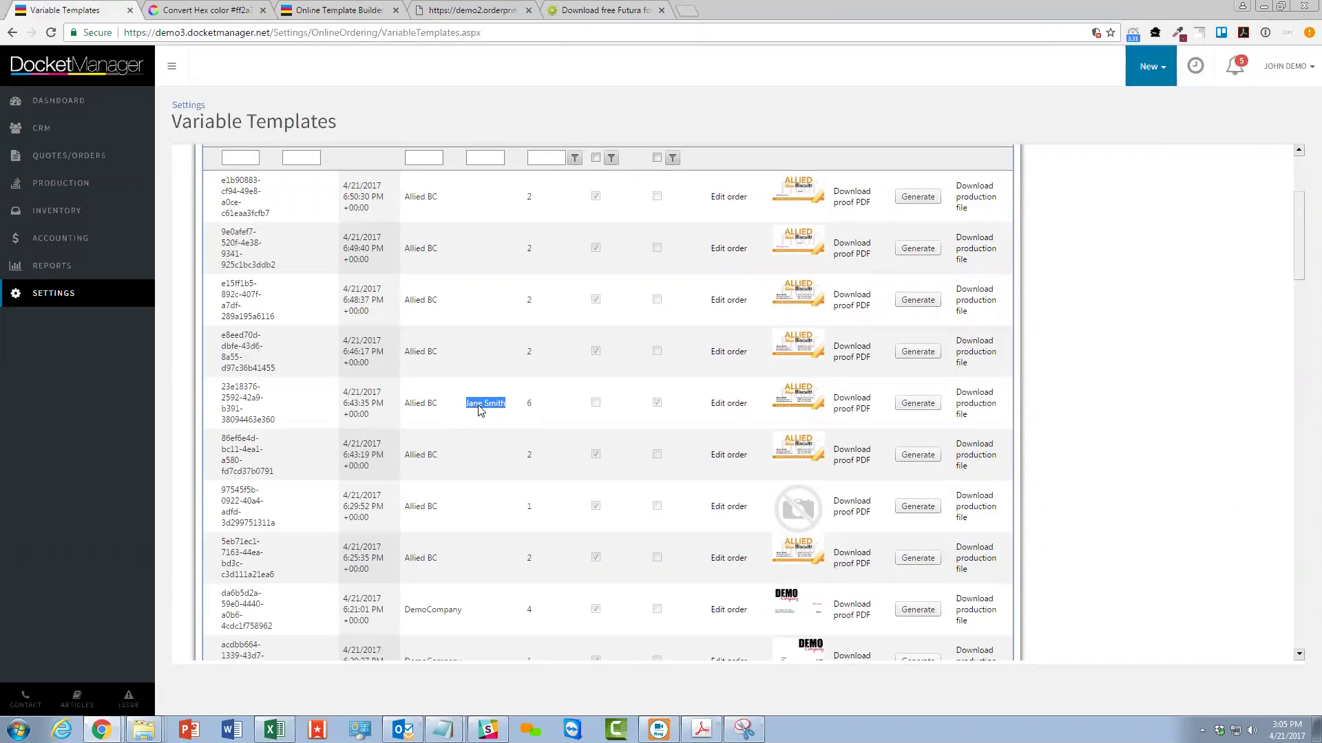
left_click_drag(479, 403, 956, 413)
scroll(554, 299, "up", 3)
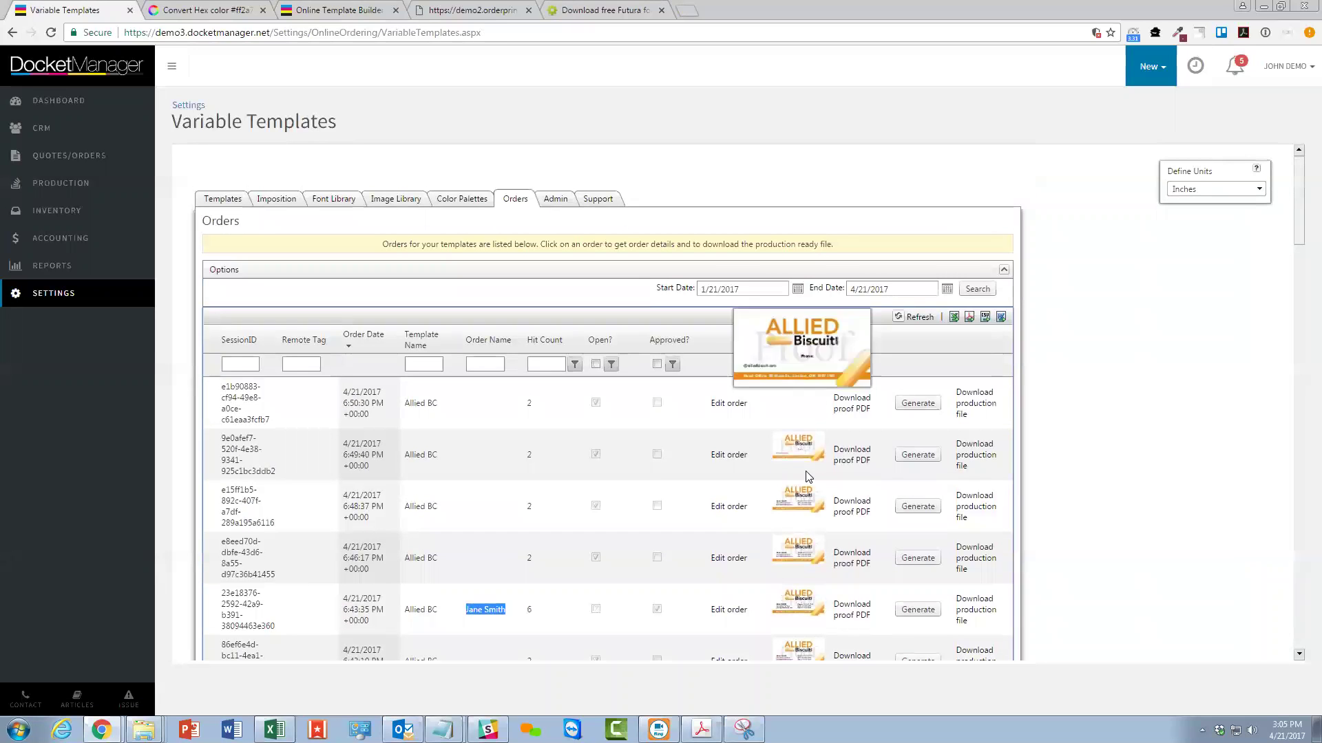
View the newest order's proof PDF, then attempt its production file download.
left_click(838, 405)
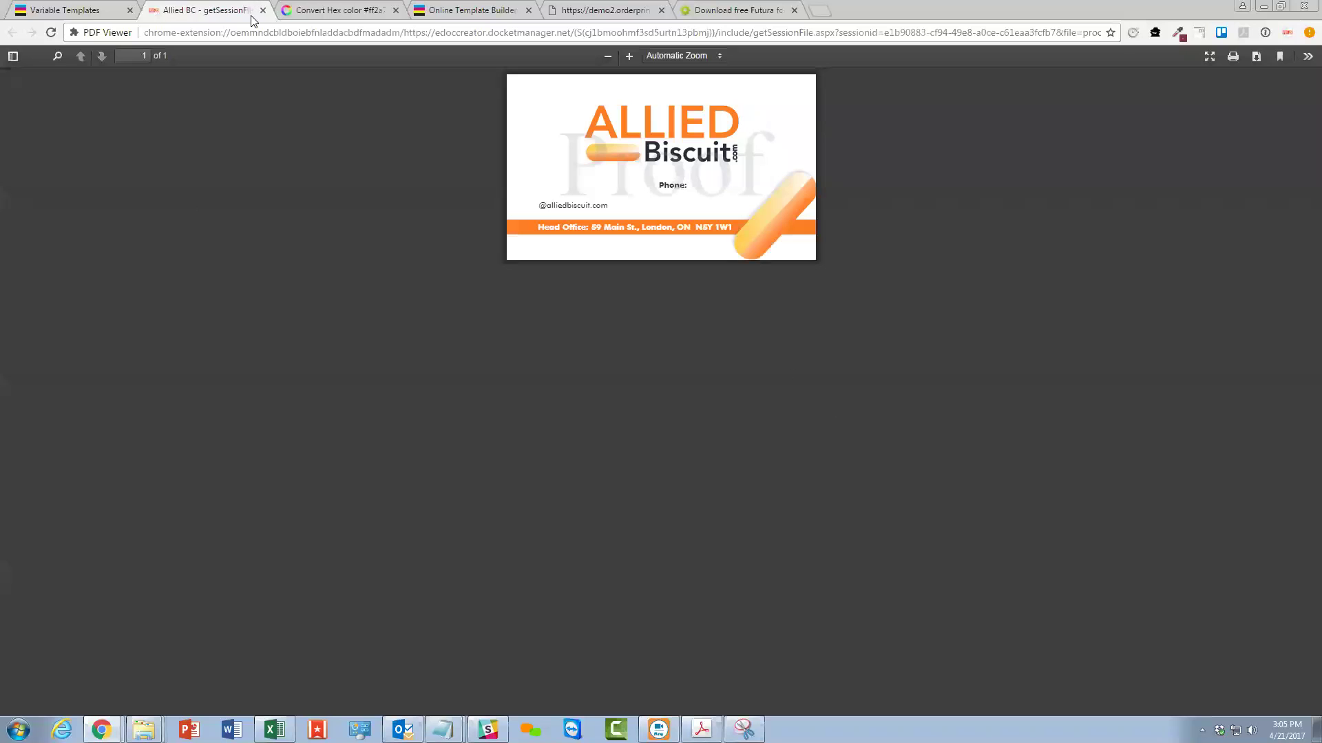
key("ctrl+w")
left_click(981, 397)
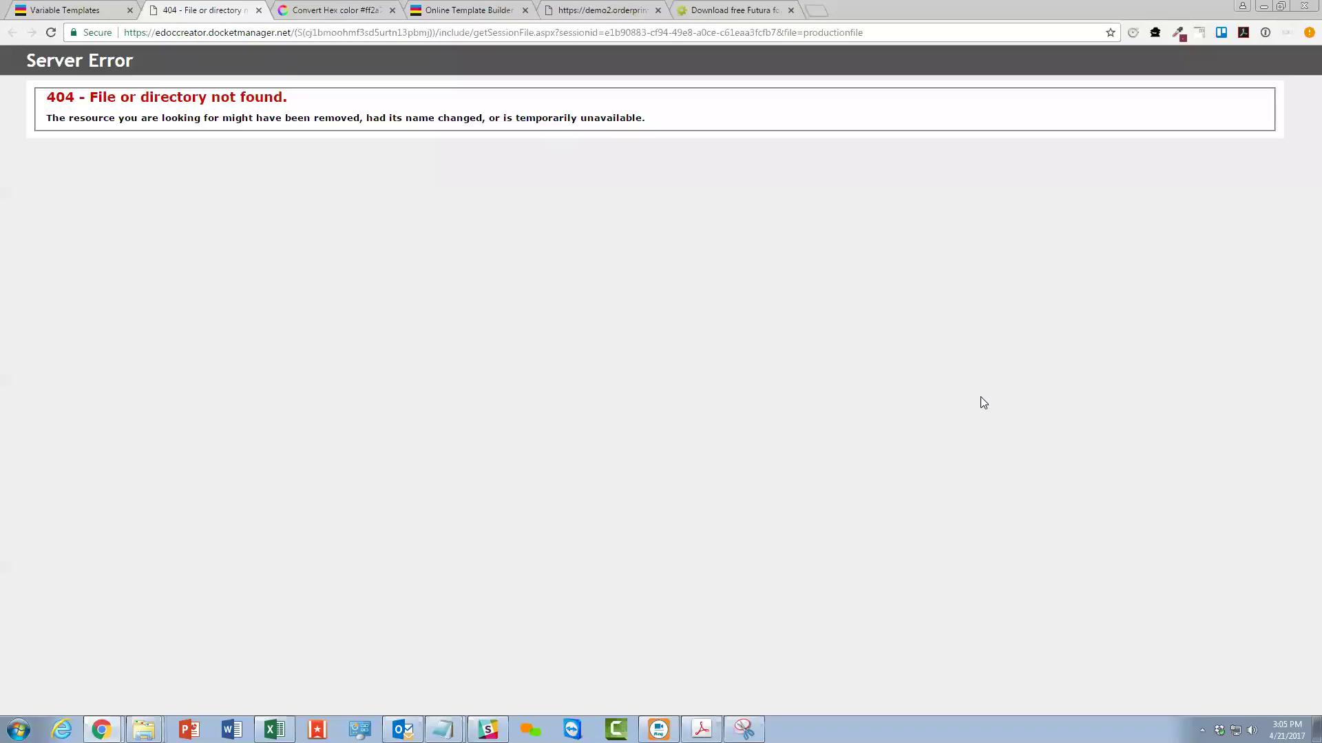
left_click(264, 11)
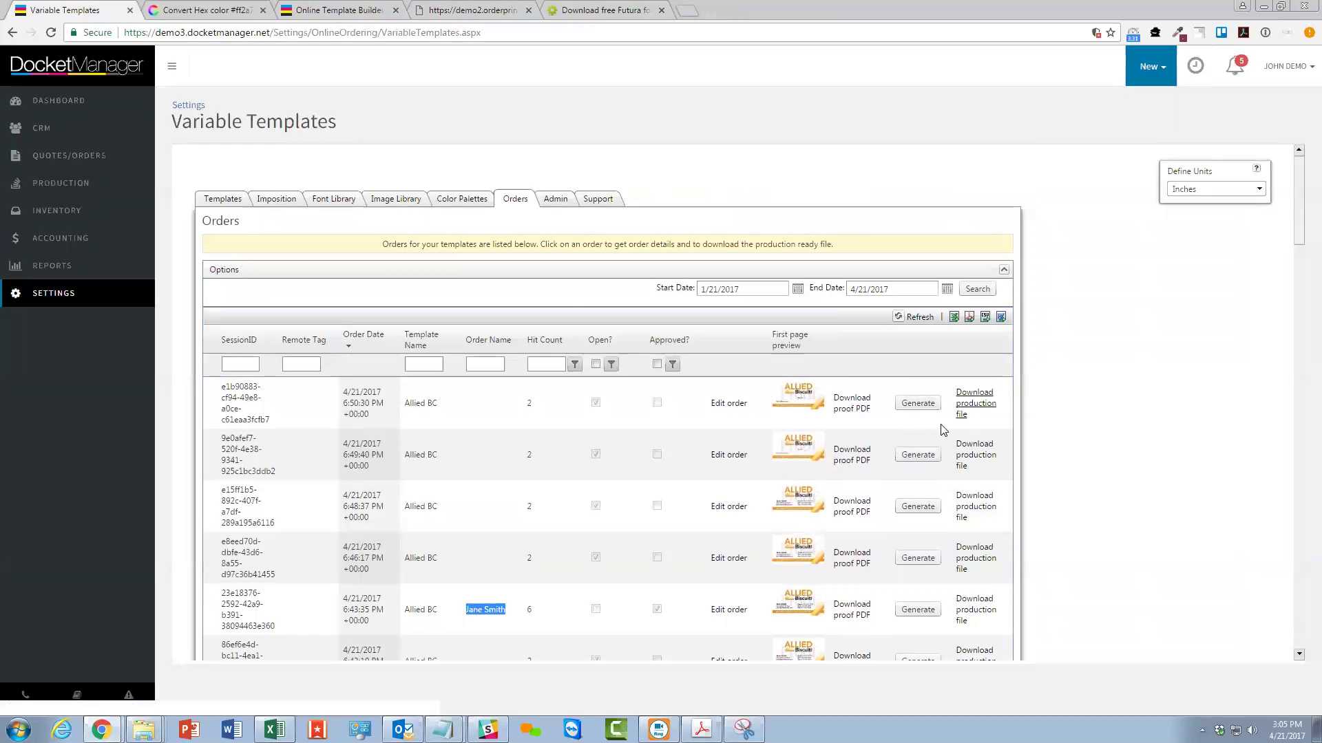
Open the 6:43:35 PM Allied BC order for editing.
scroll(902, 396, "down", 3)
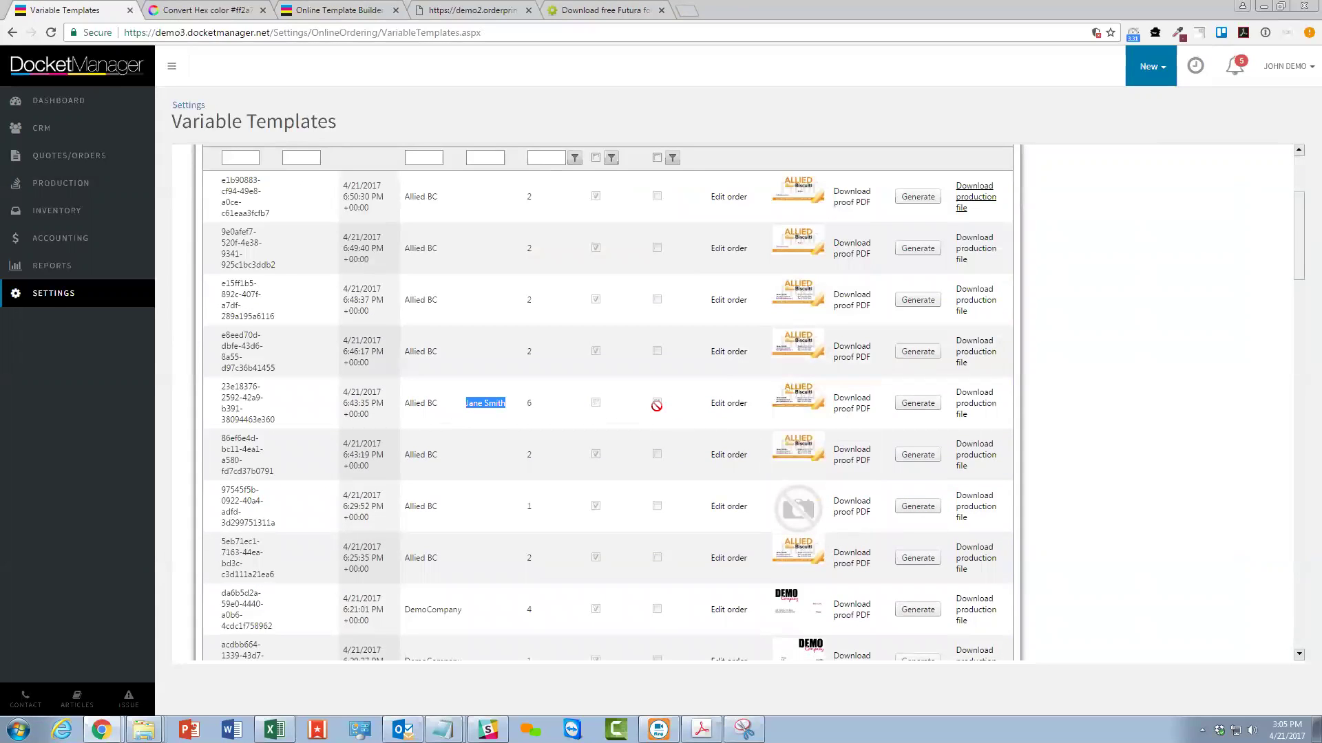
mouse_move(795, 385)
left_click(735, 403)
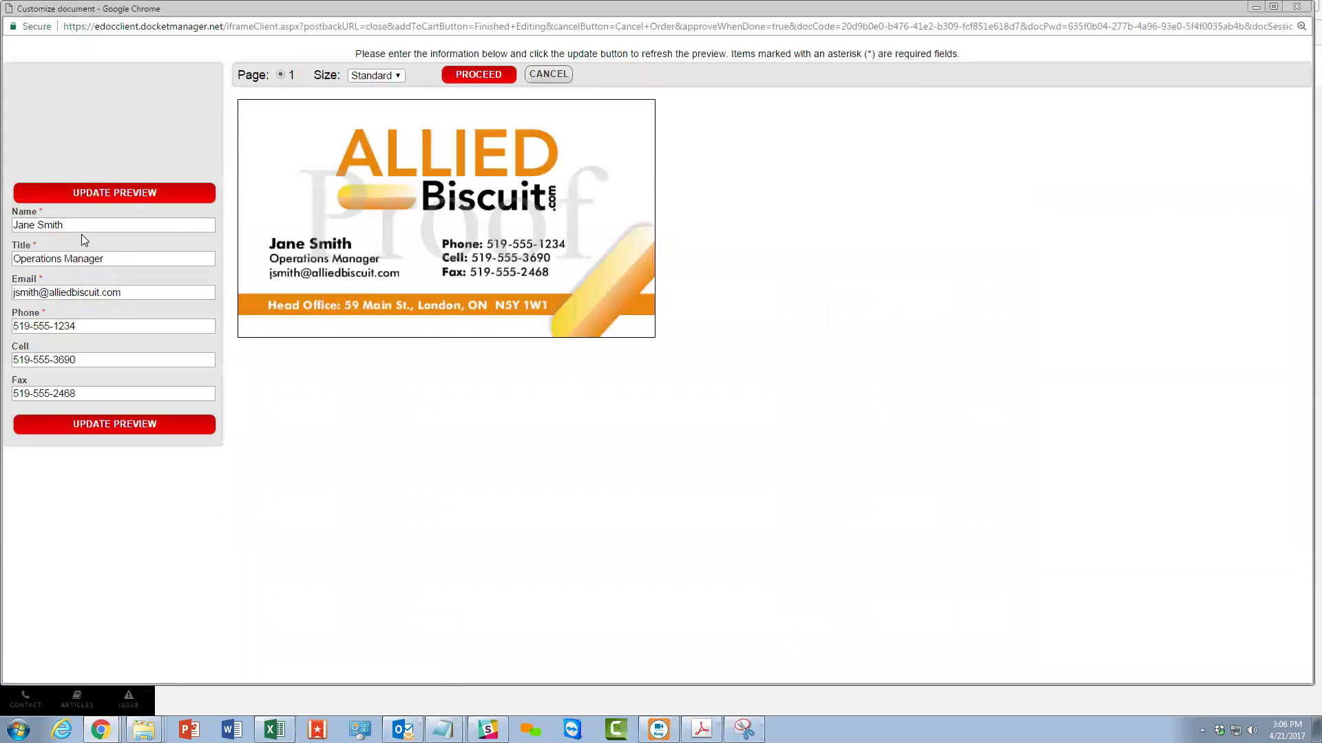
Change the card's title from Operations Manager to Operations Supervisor and confirm the order.
left_click_drag(105, 259, 63, 253)
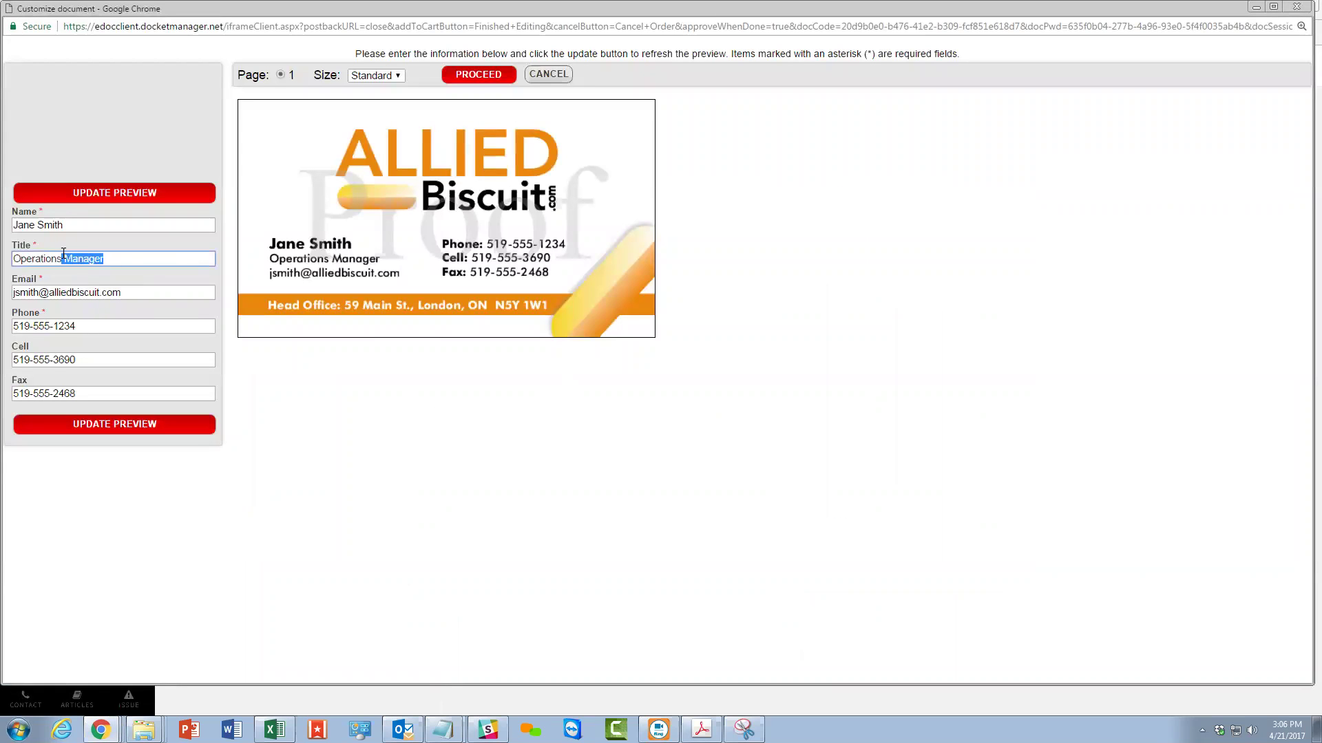
type("Supervisor")
left_click(479, 74)
left_click(713, 101)
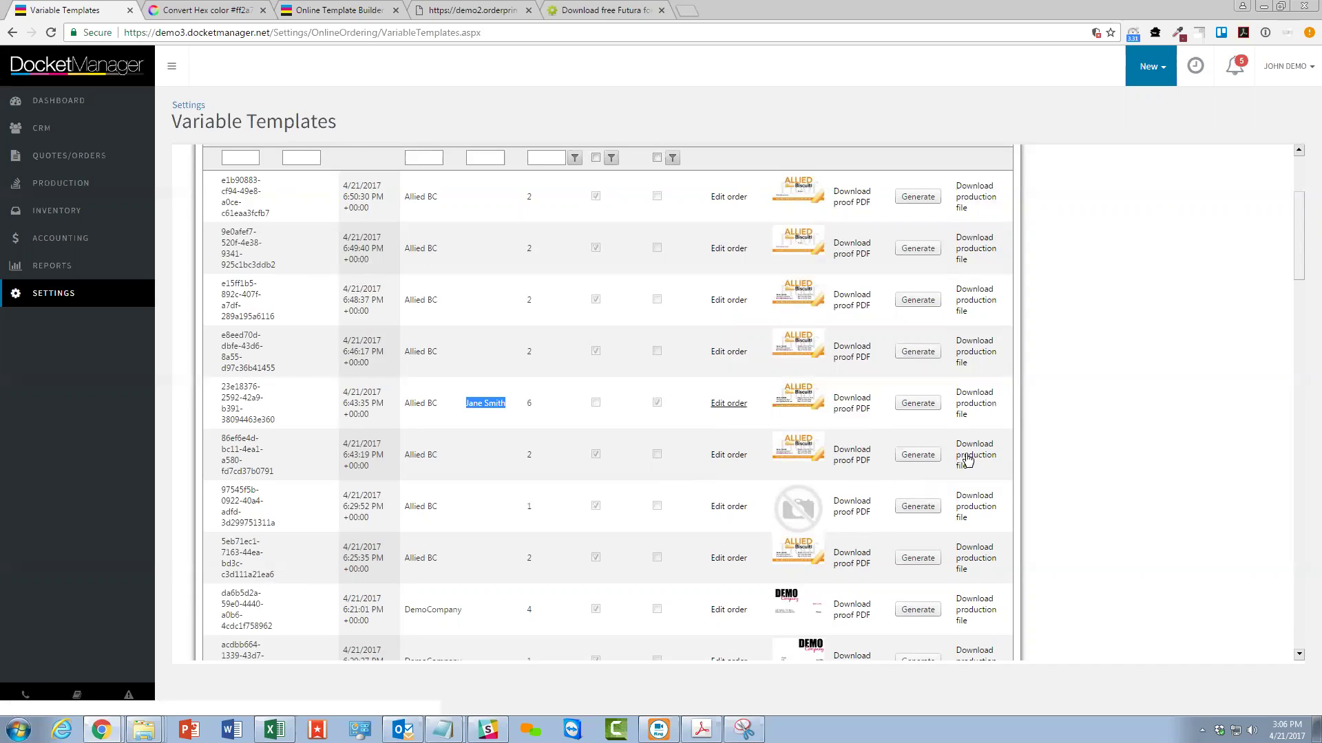
Generate the edited 6:43:35 PM order's production file and open its PDF showing Operations Supervisor.
left_click(971, 401)
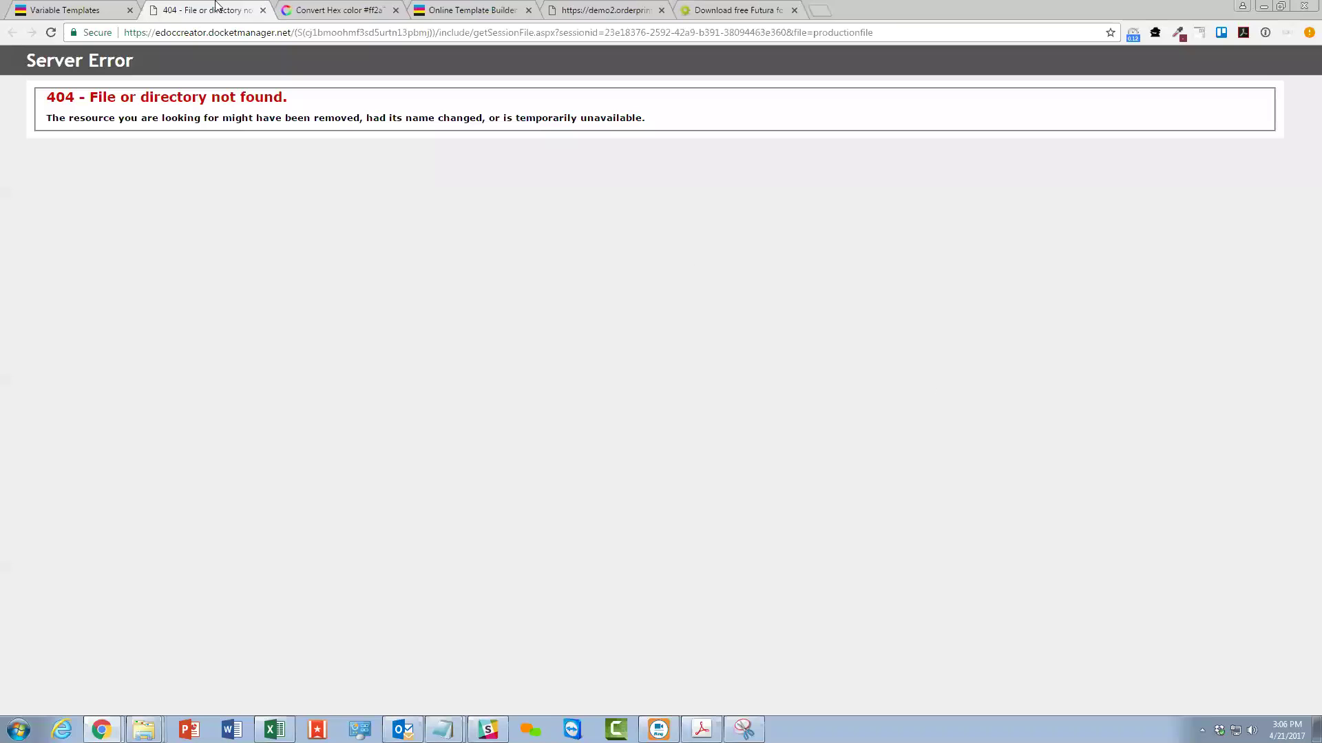
left_click(252, 10)
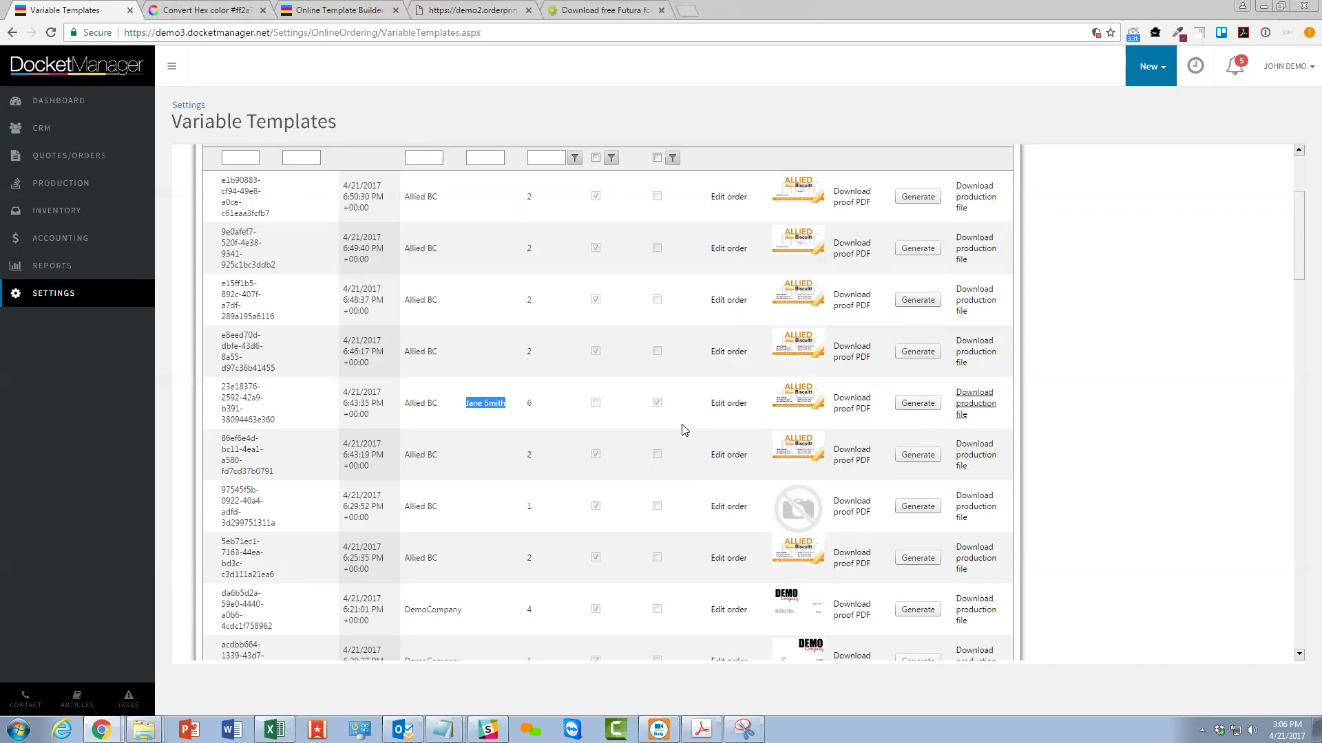
left_click(913, 407)
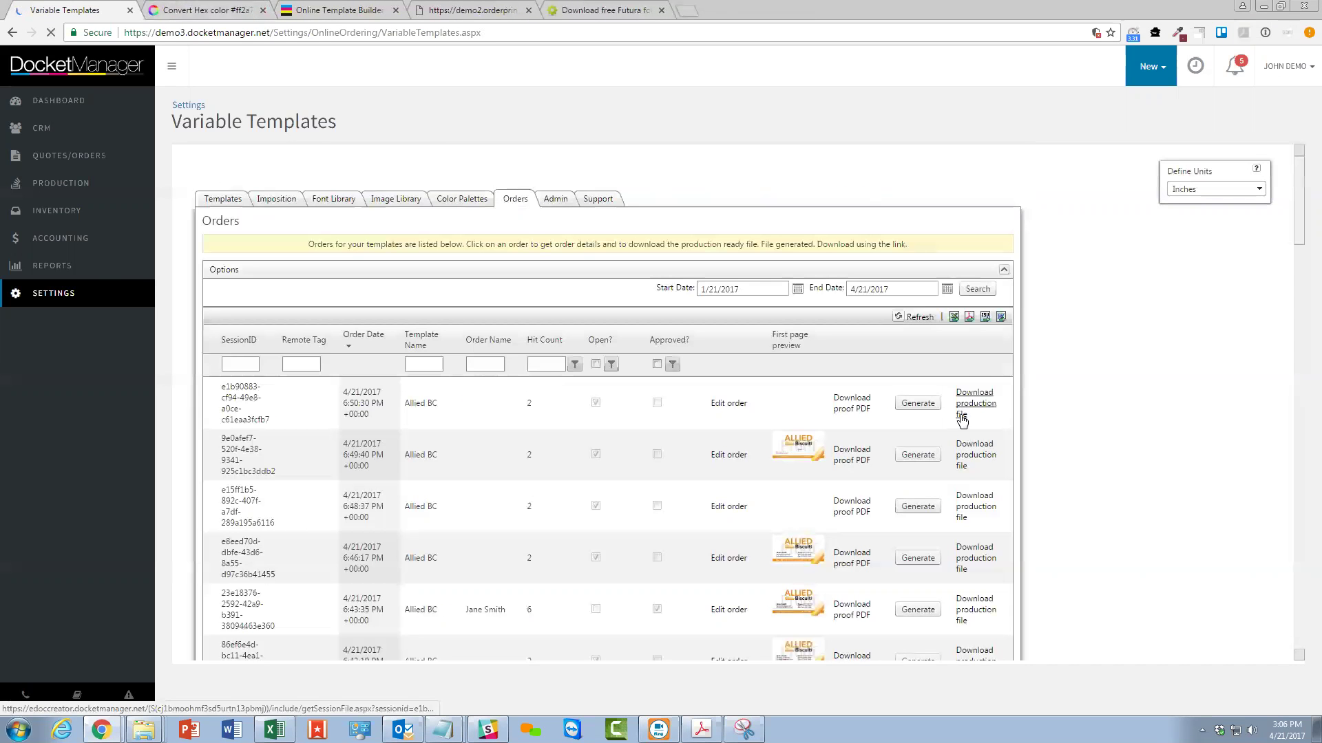
scroll(974, 481, "down", 2)
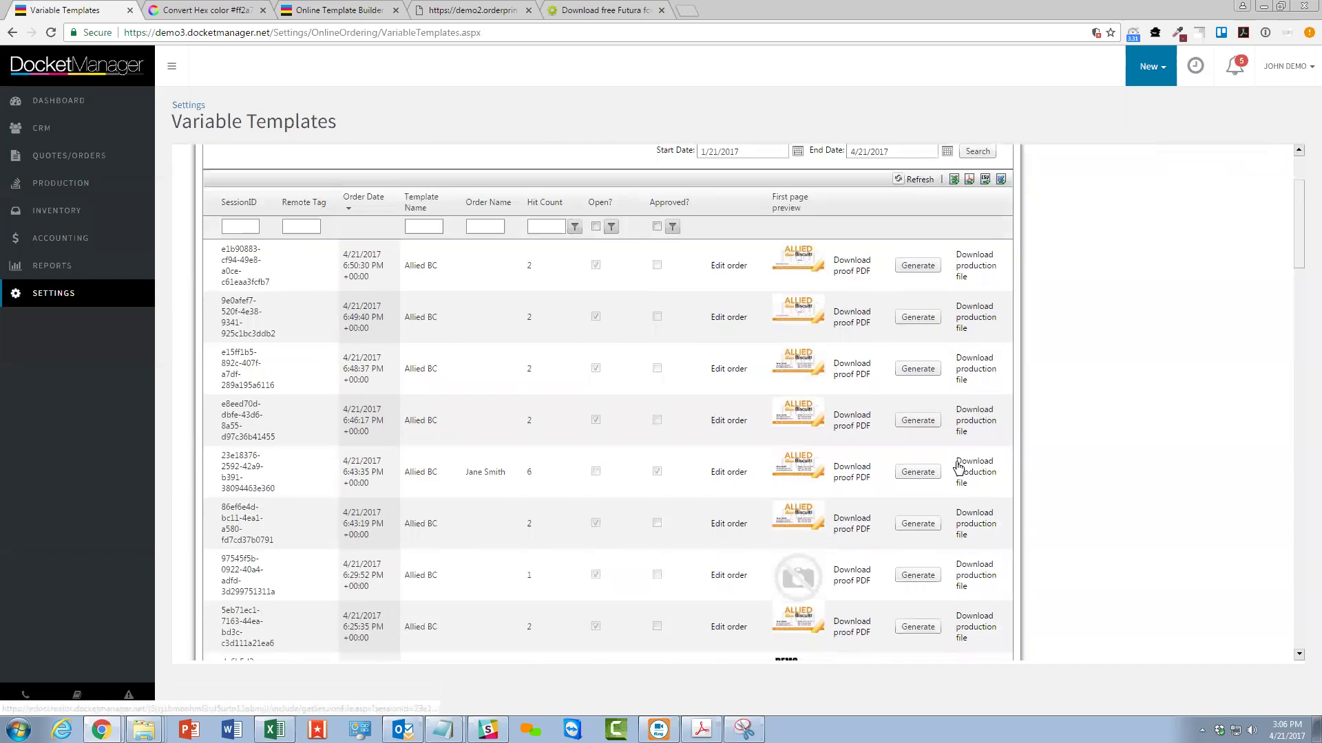
left_click(972, 480)
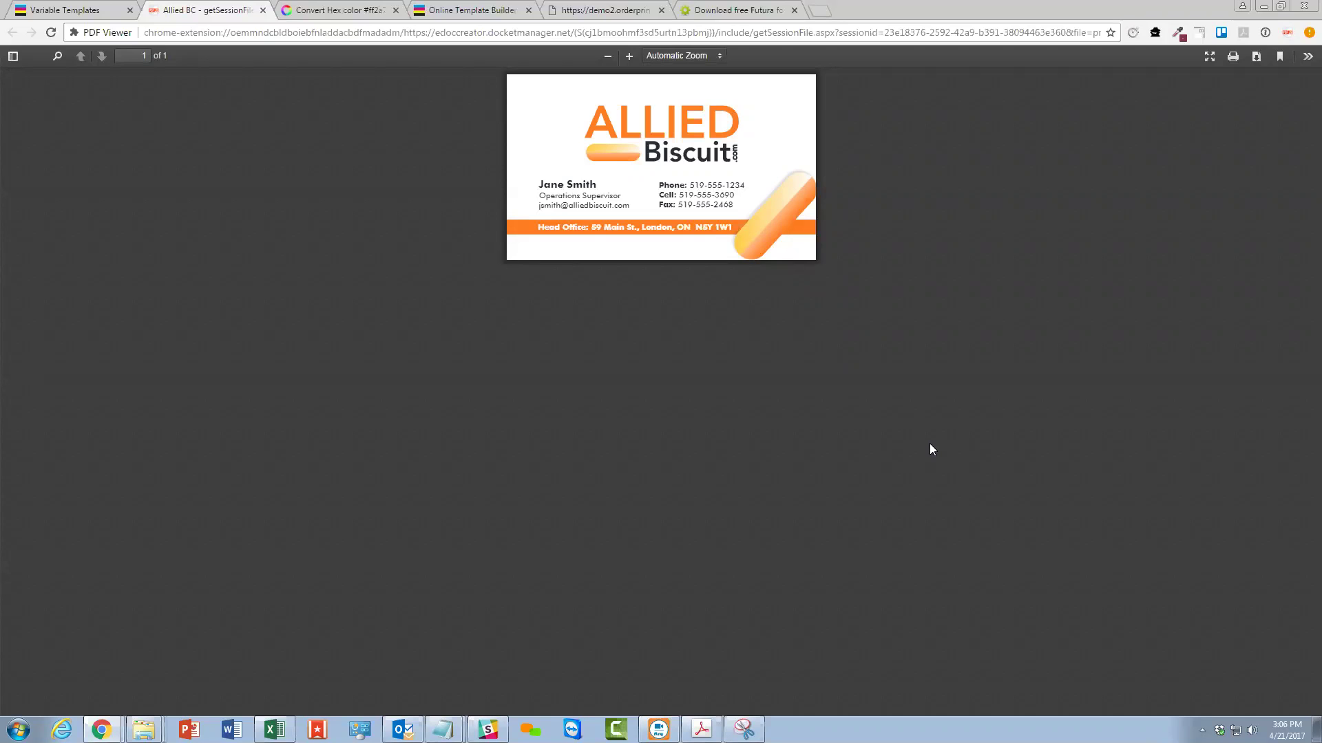
left_click(98, 11)
scroll(872, 431, "down", 10)
scroll(873, 432, "up", 10)
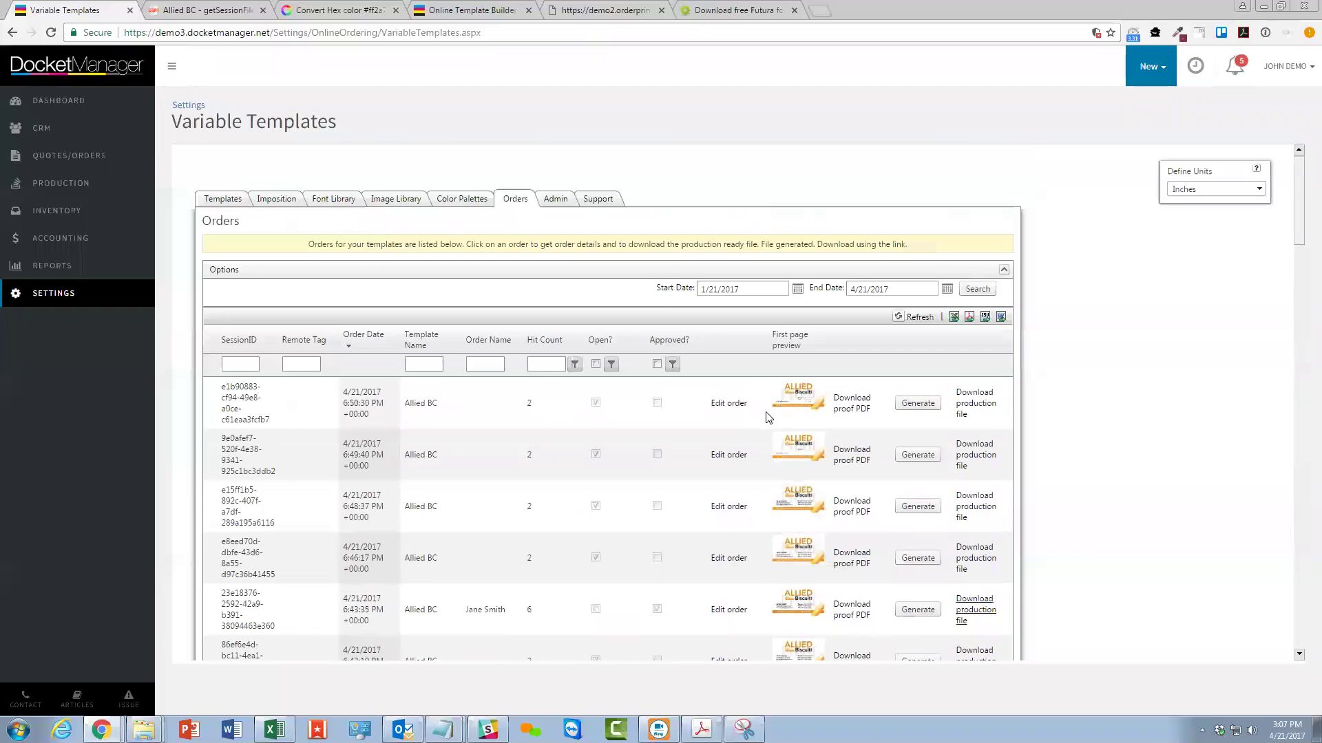